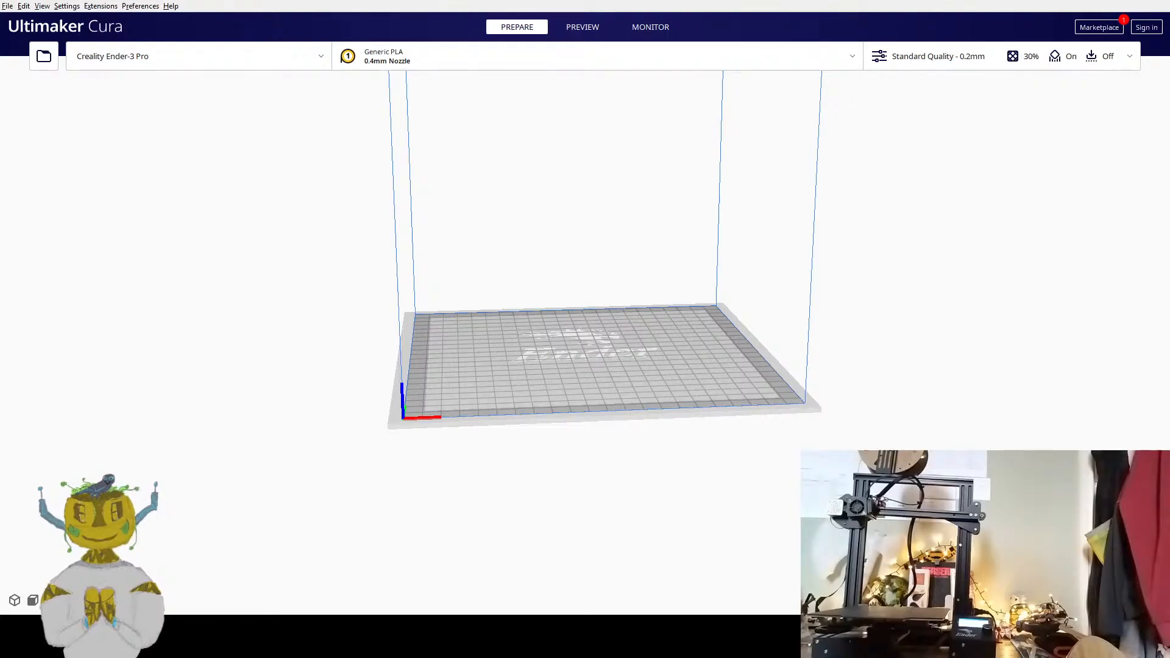
scroll(586, 316, up, 5)
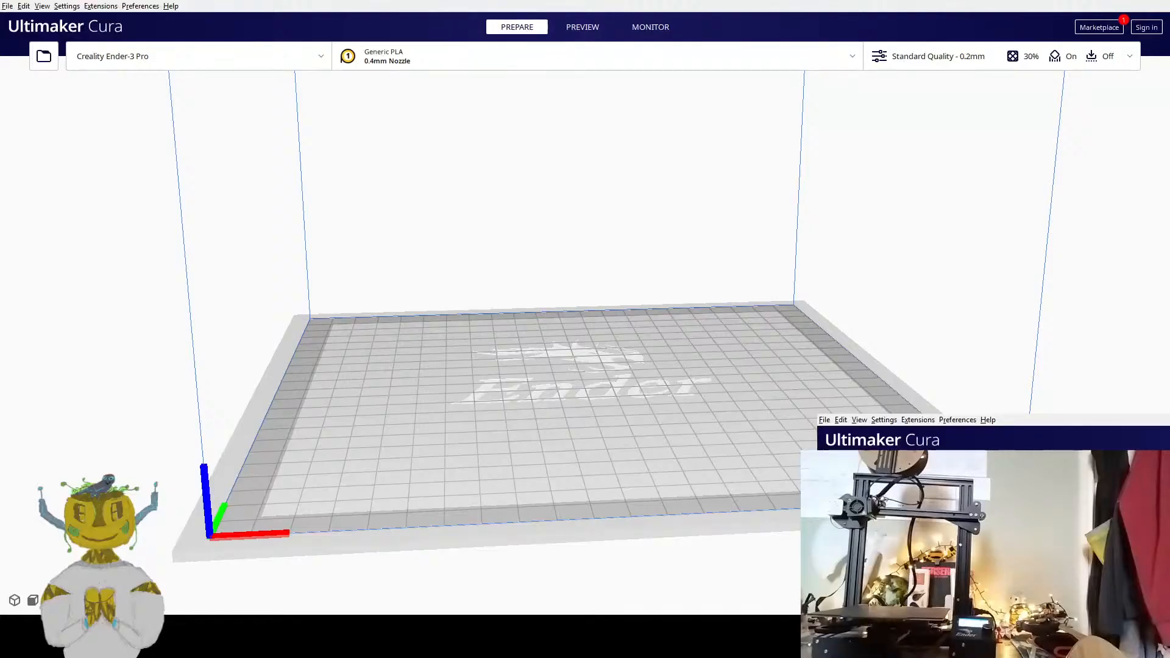
key(alt+Tab)
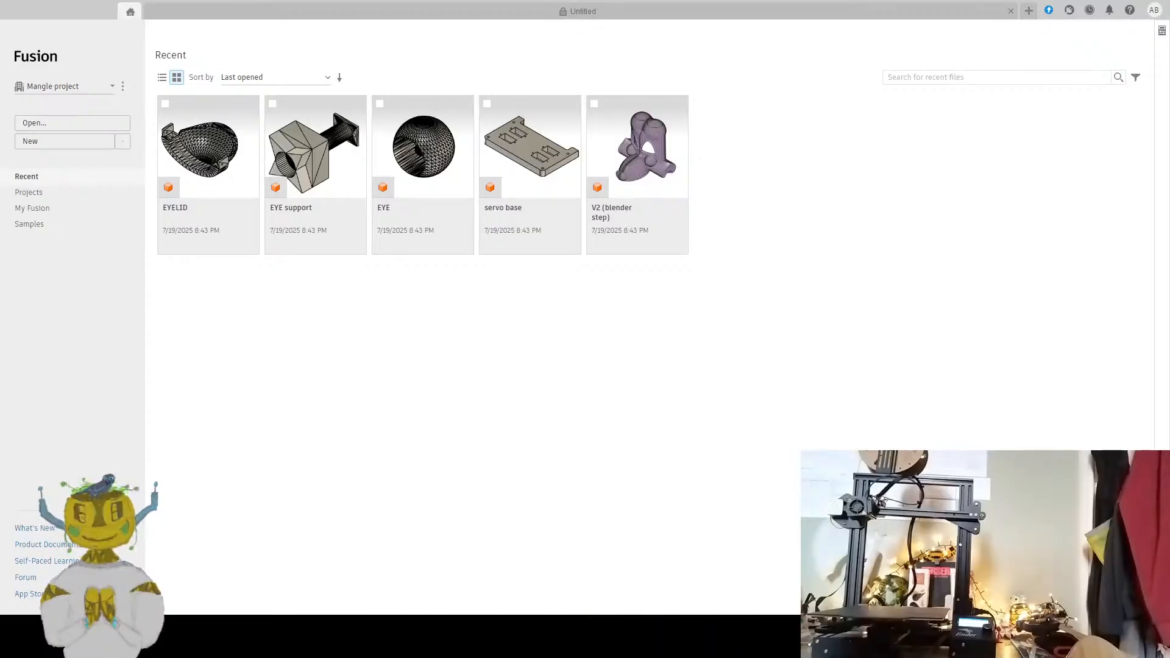
key(alt+Tab)
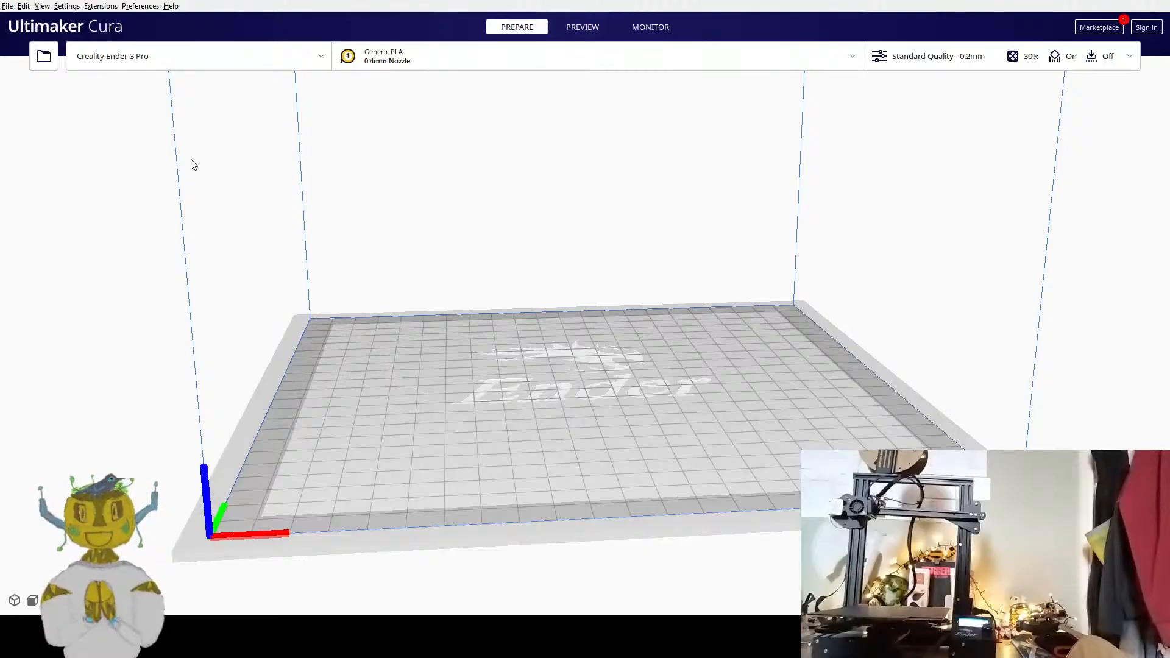
Delete the small part with two holes from the middle of the build plate
click(546, 373)
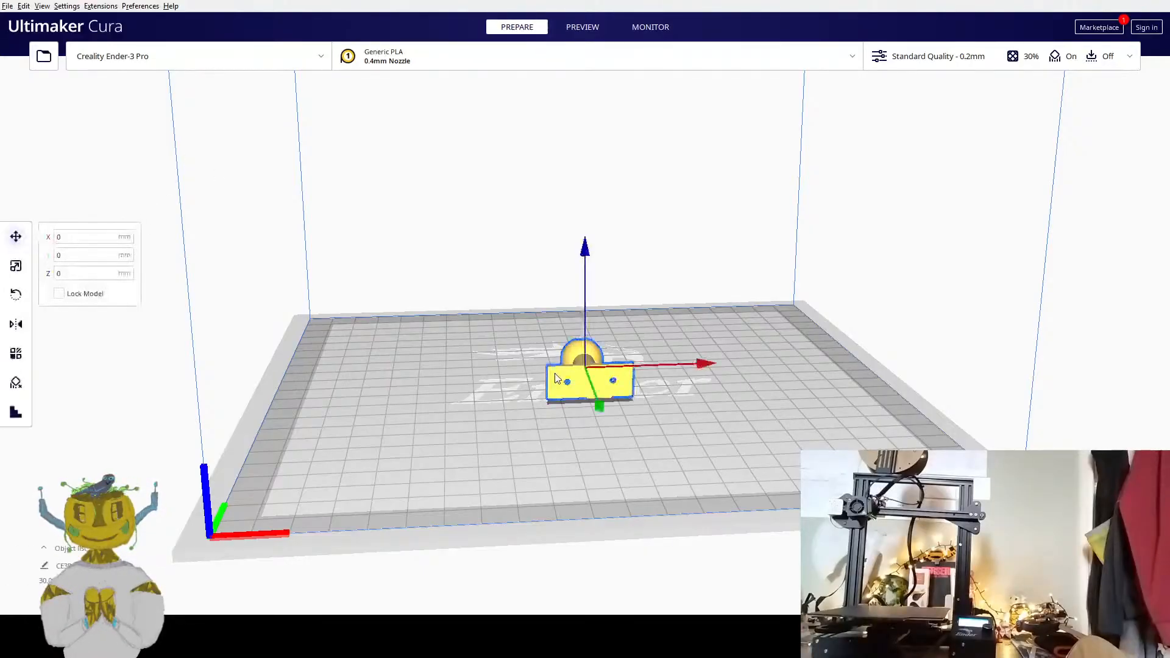
key(Delete)
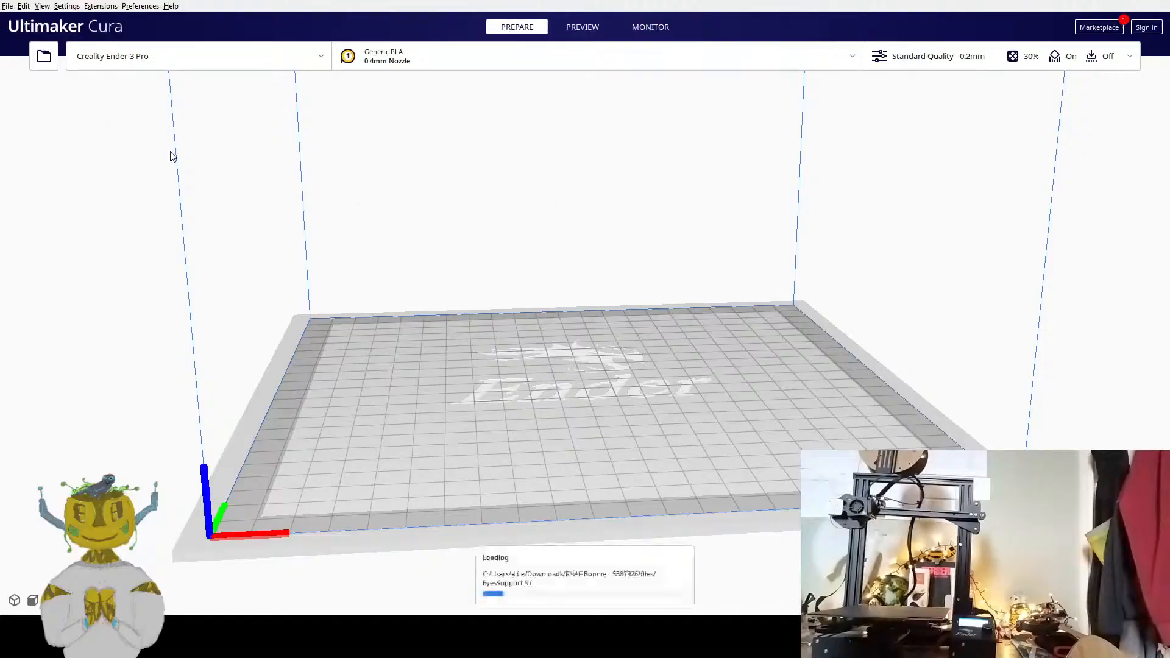
Rotate the EyesSupport model about its red axis until the large plate lies flat on the build plate with its posts pointing up
click(579, 405)
right_drag(659, 420, 766, 392)
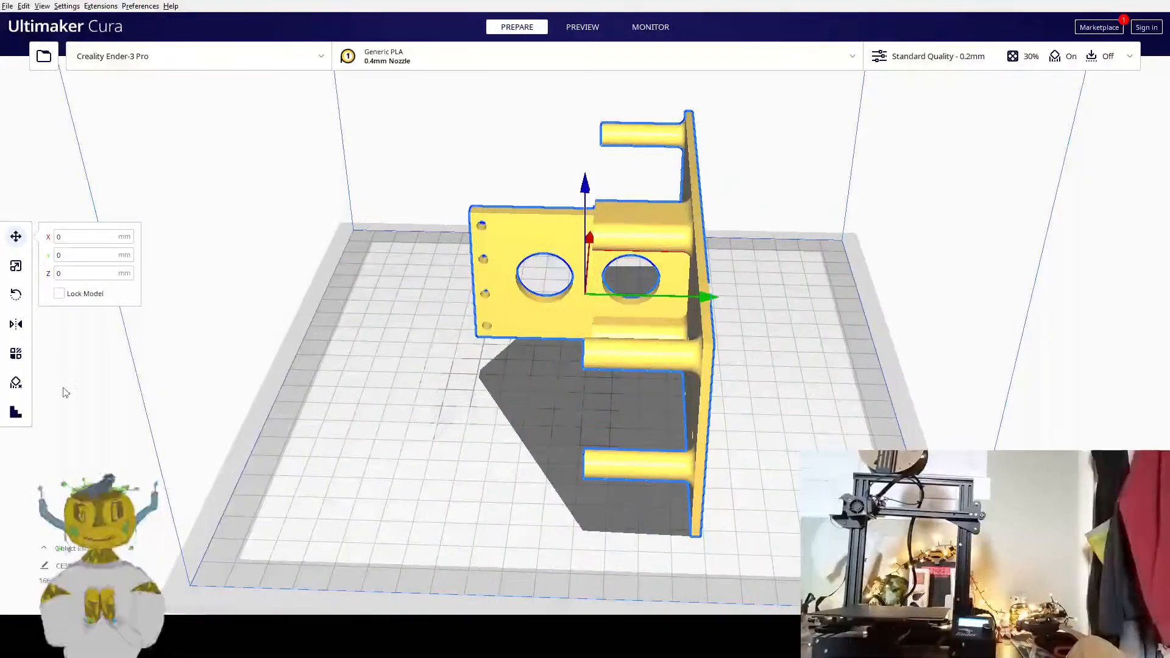
click(16, 295)
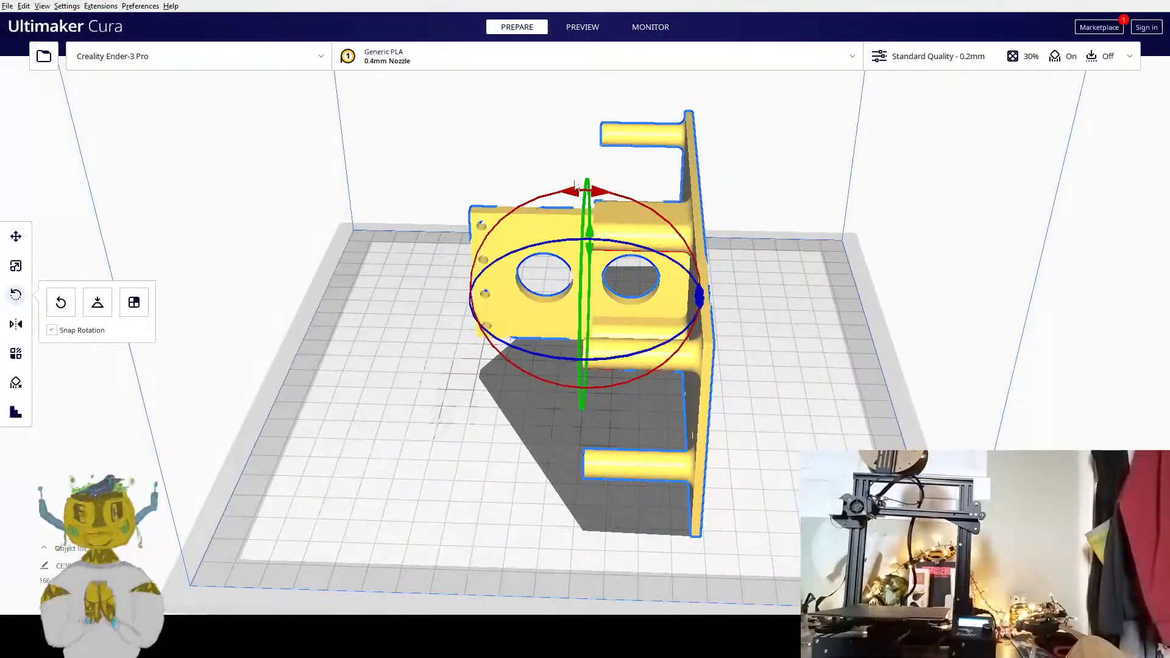
drag(580, 190, 784, 321)
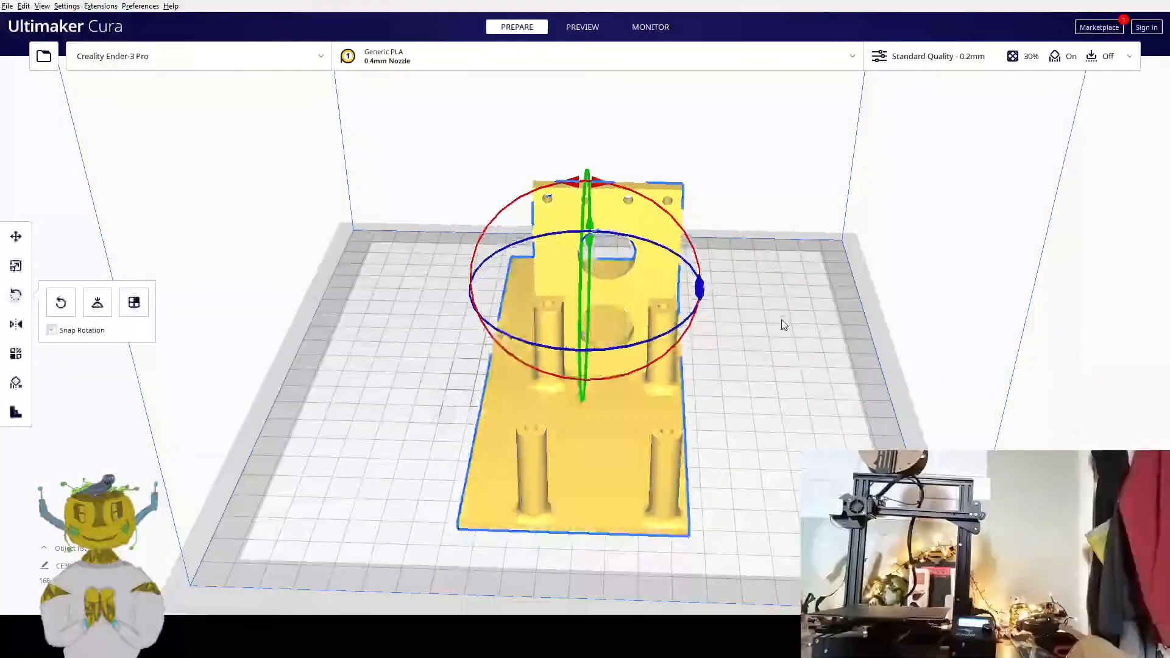
click(784, 323)
right_drag(787, 324, 767, 340)
click(701, 356)
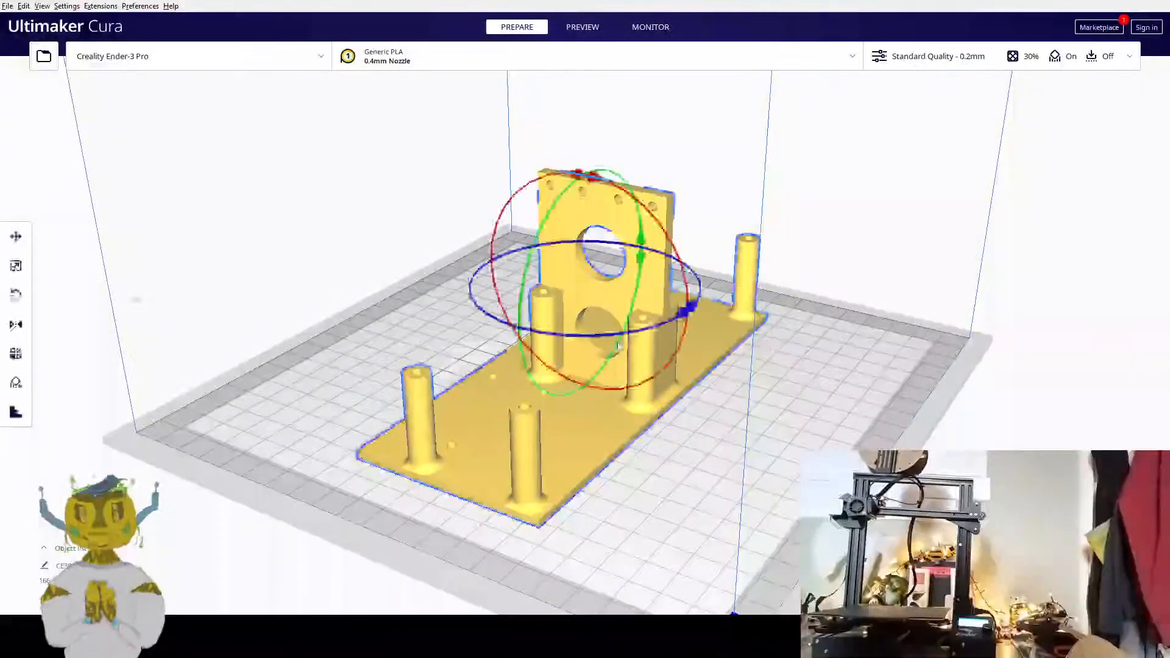
right_drag(769, 450, 683, 455)
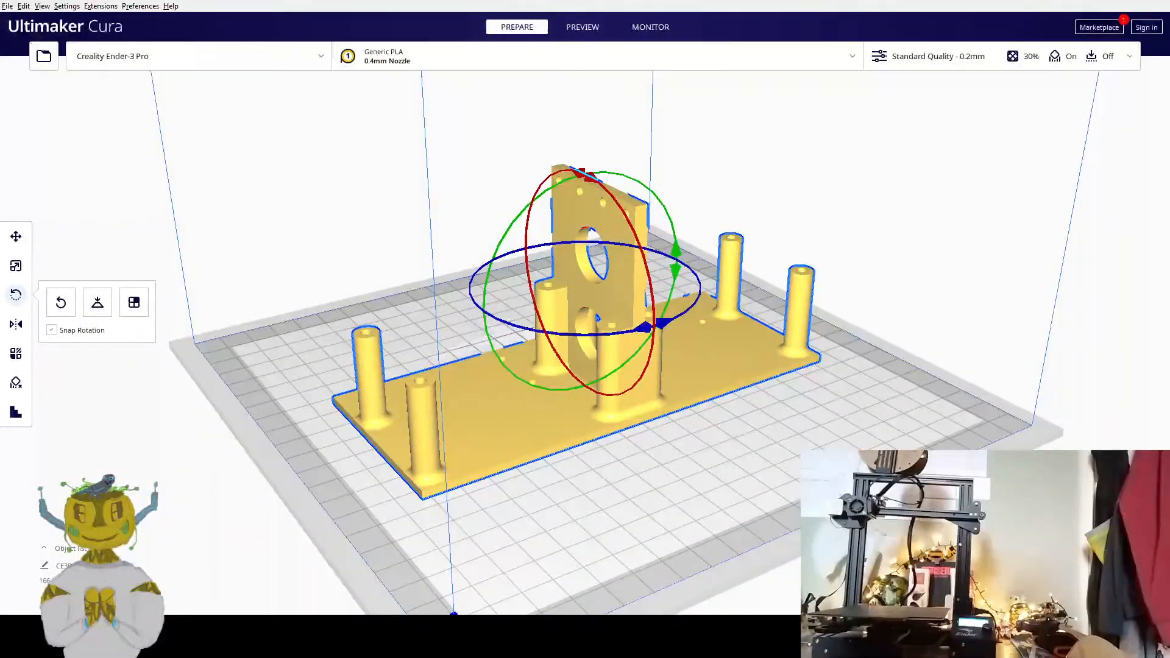
Switch to Fusion, open the EYELID design and orbit around to its back side
key(alt+Tab)
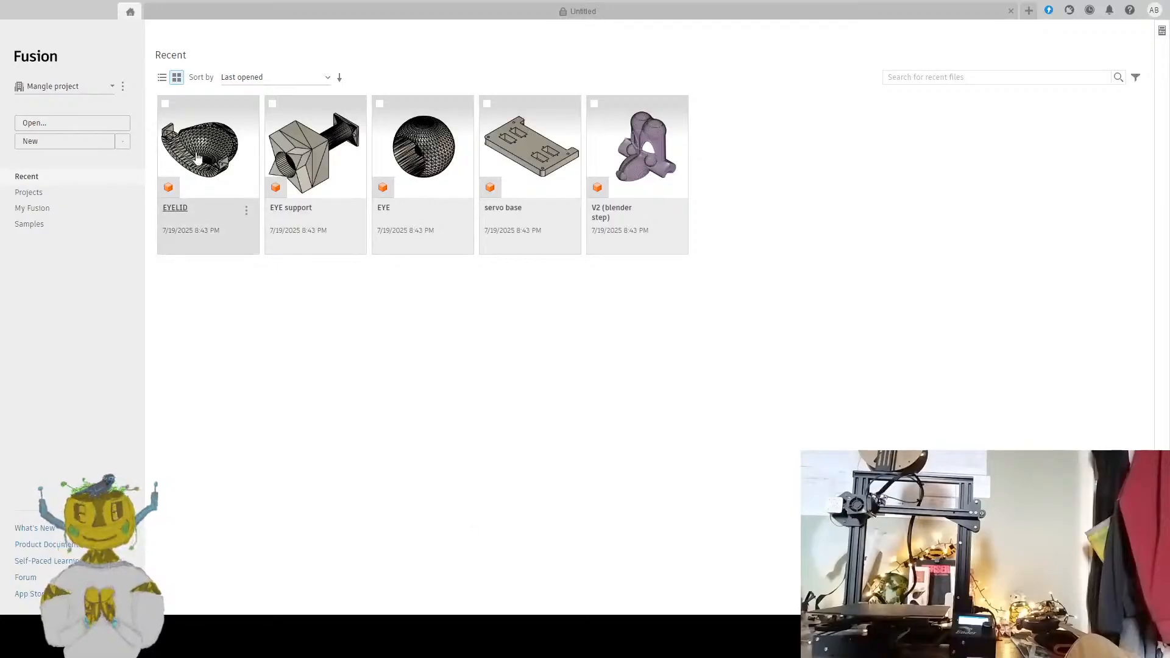
double_click(222, 191)
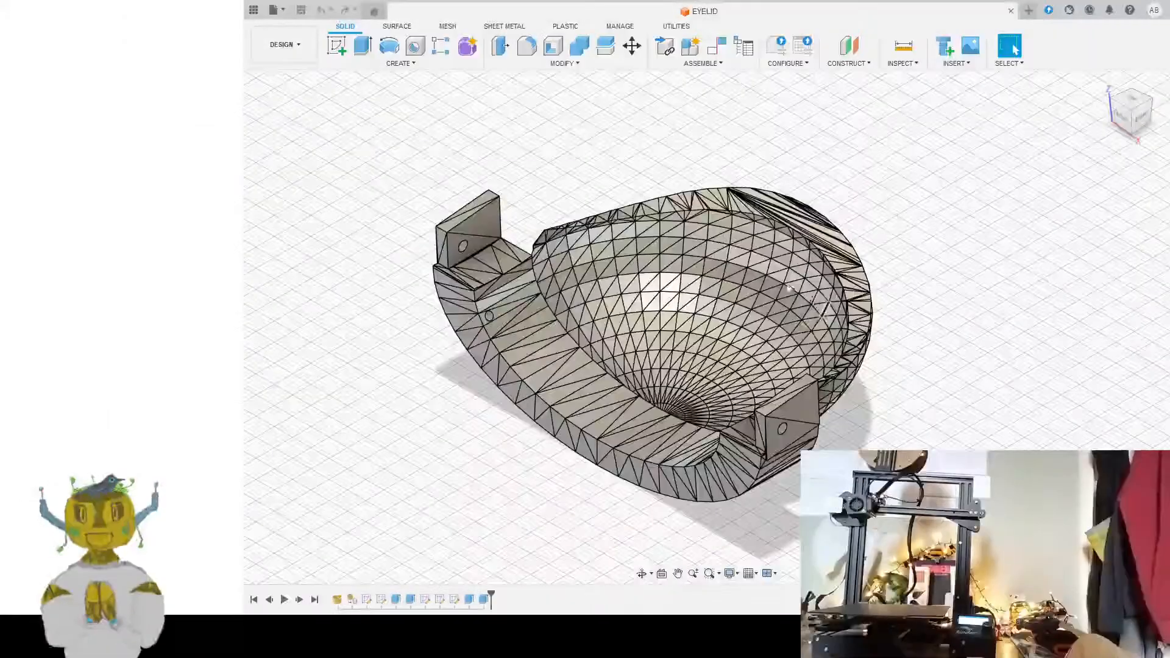
shift+middle_drag(875, 250, 791, 214)
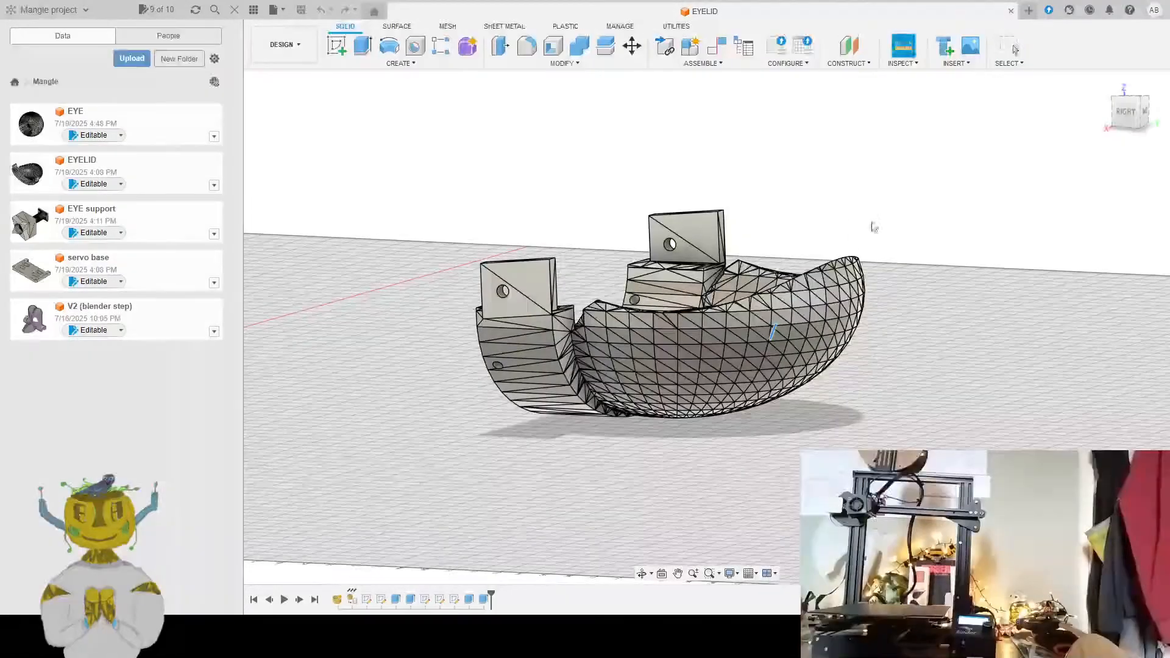
shift+middle_drag(873, 228, 815, 262)
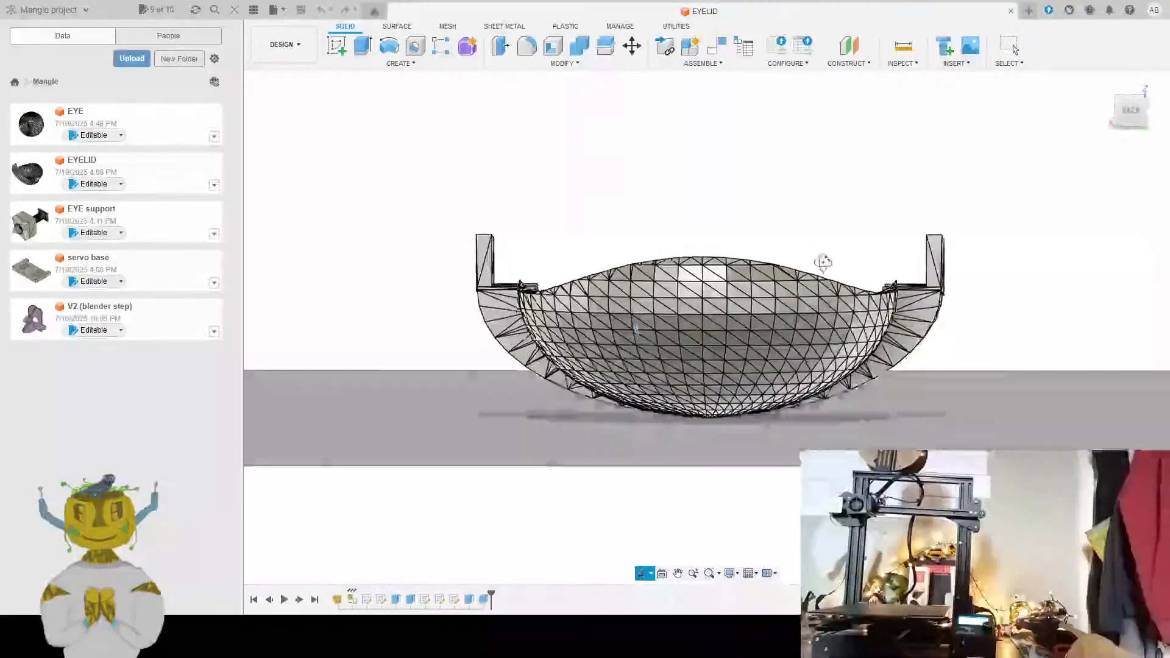
Try to measure the eyelid shell starting from the middle of its upper rim
click(700, 266)
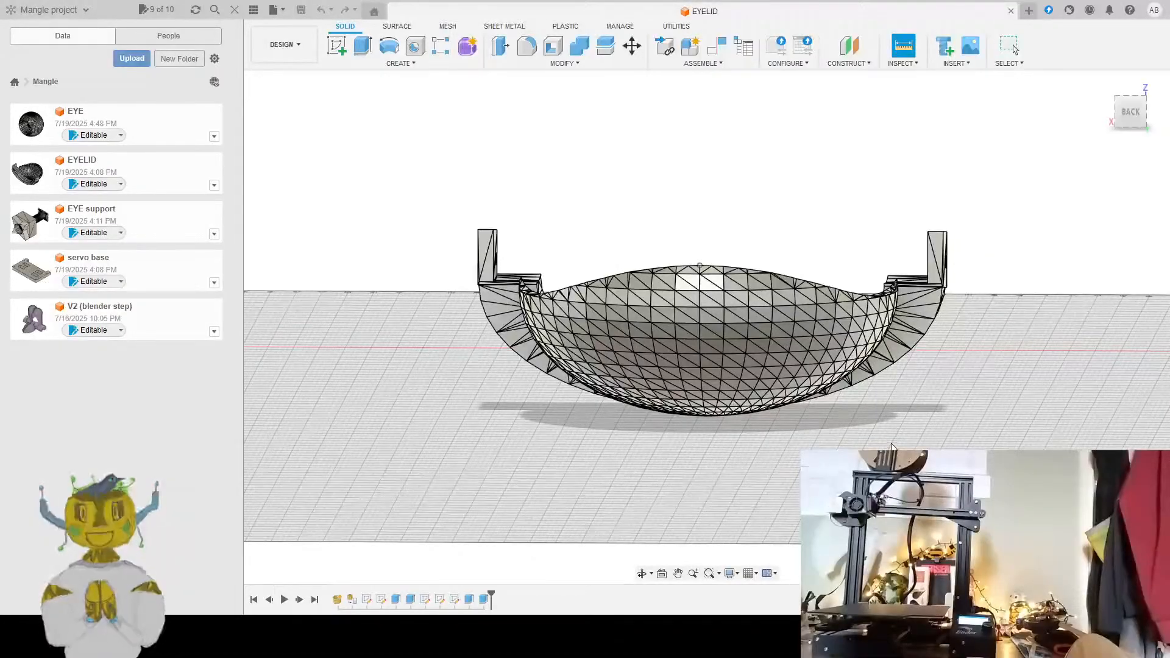
key(m)
click(684, 294)
key(i)
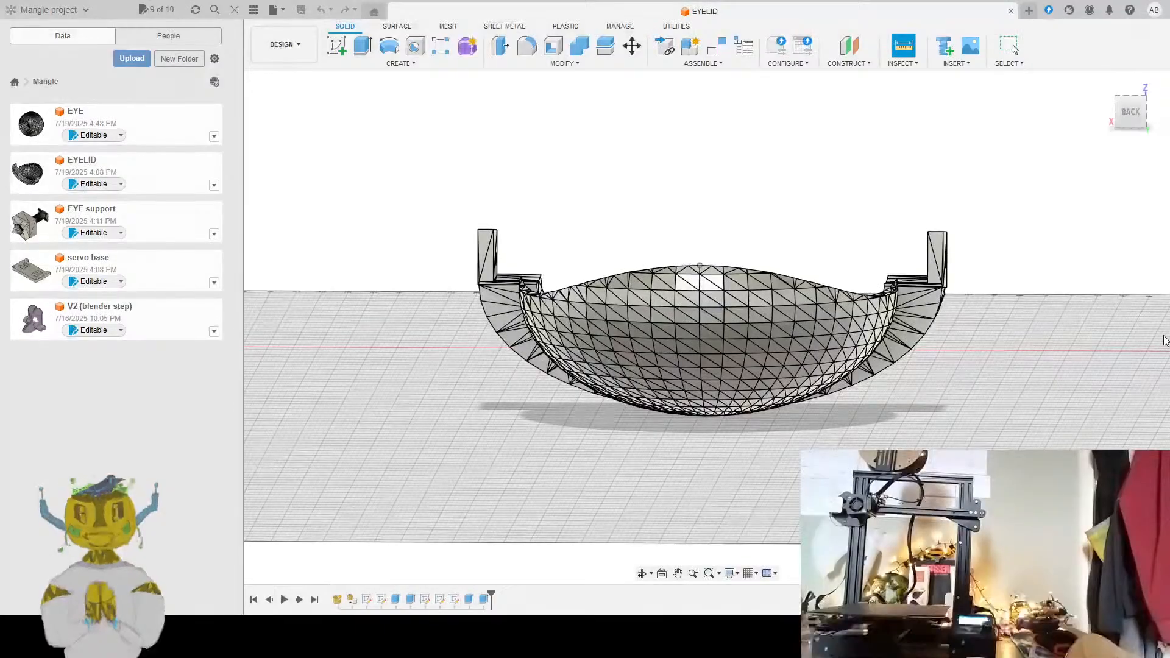
Open the servo base design from the Mangle project and view the plate from a low front angle
right_click(182, 277)
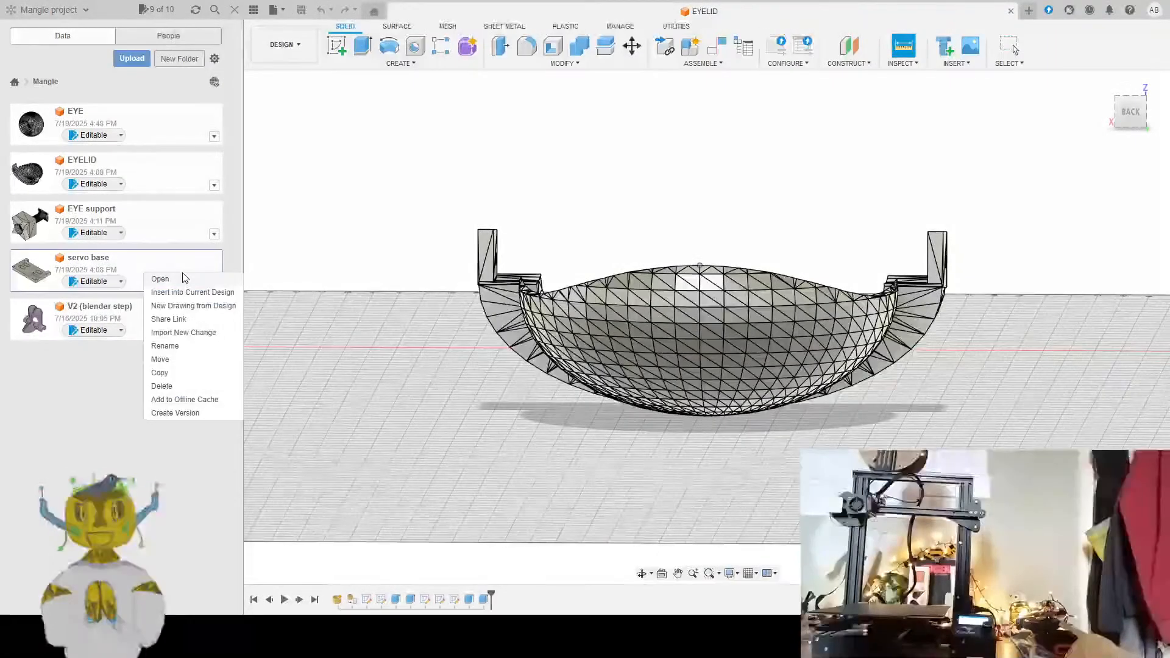
click(183, 278)
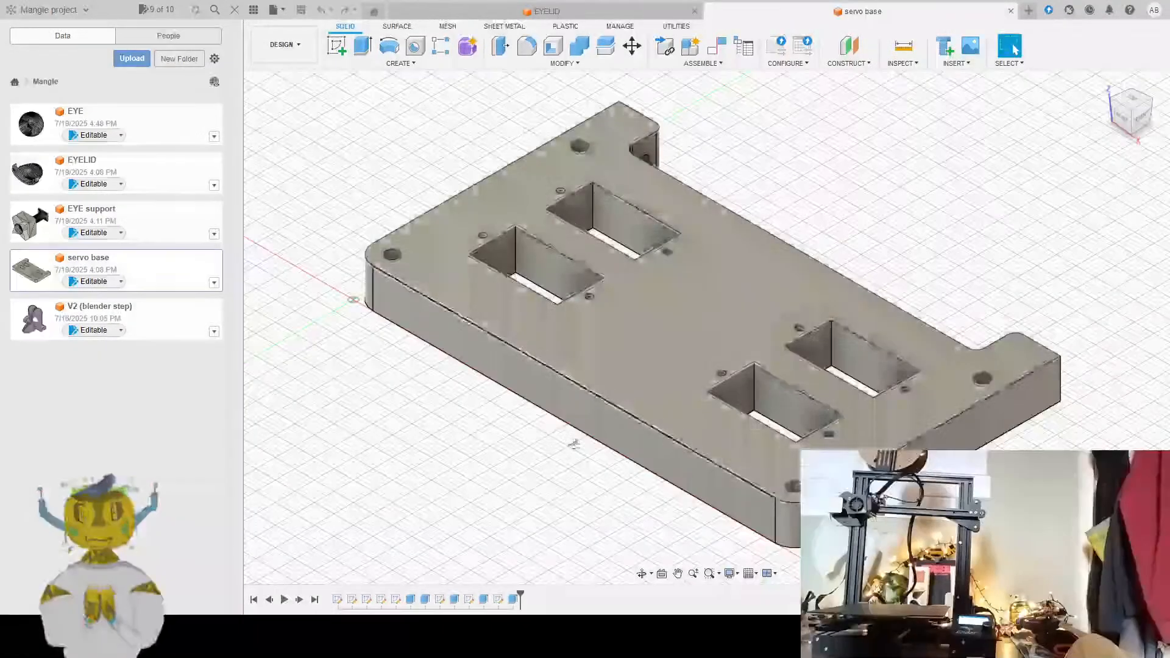
shift+middle_drag(549, 418, 776, 107)
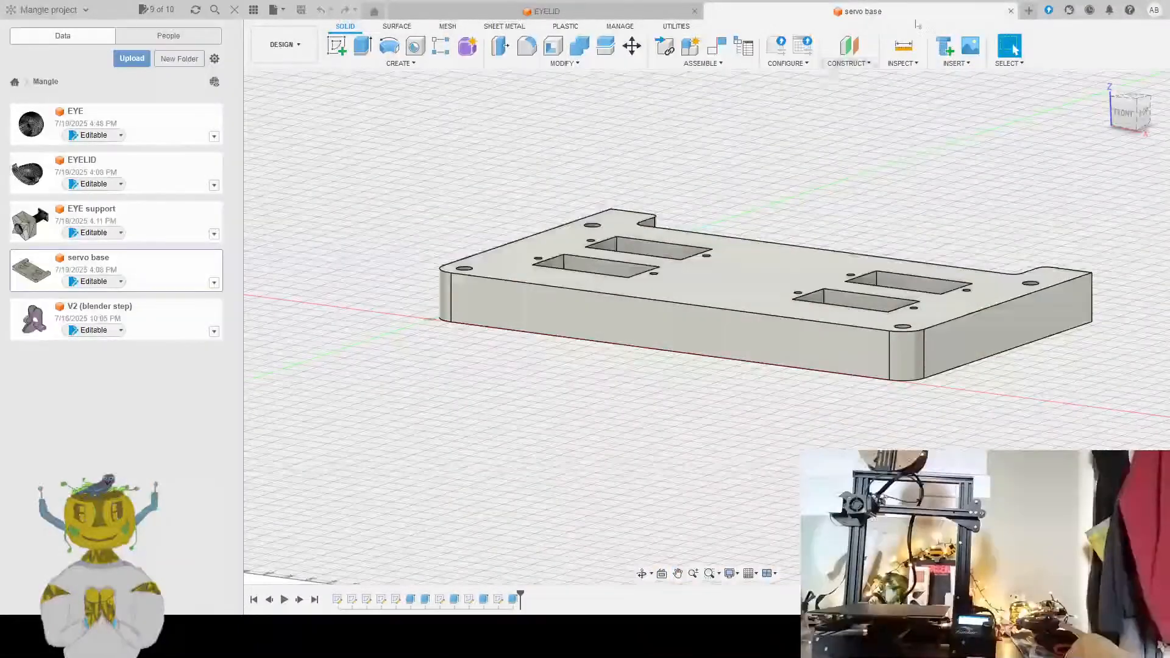
Measure the servo base's thickness between the upper and lower long edges of its front face
key(i)
click(747, 313)
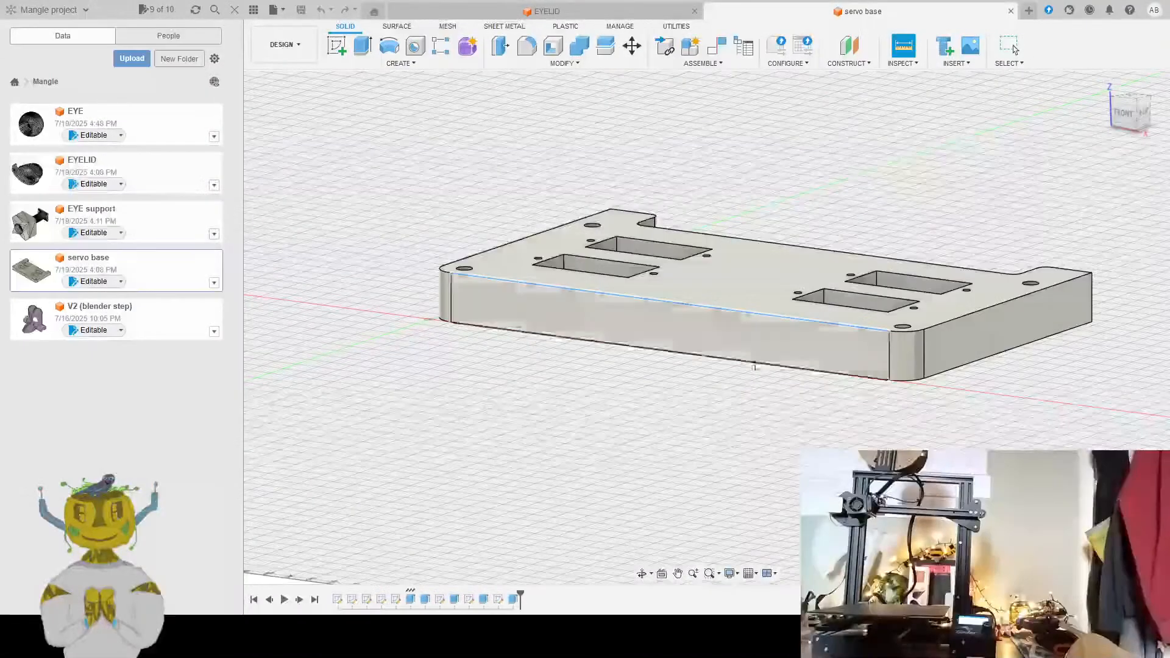
click(762, 366)
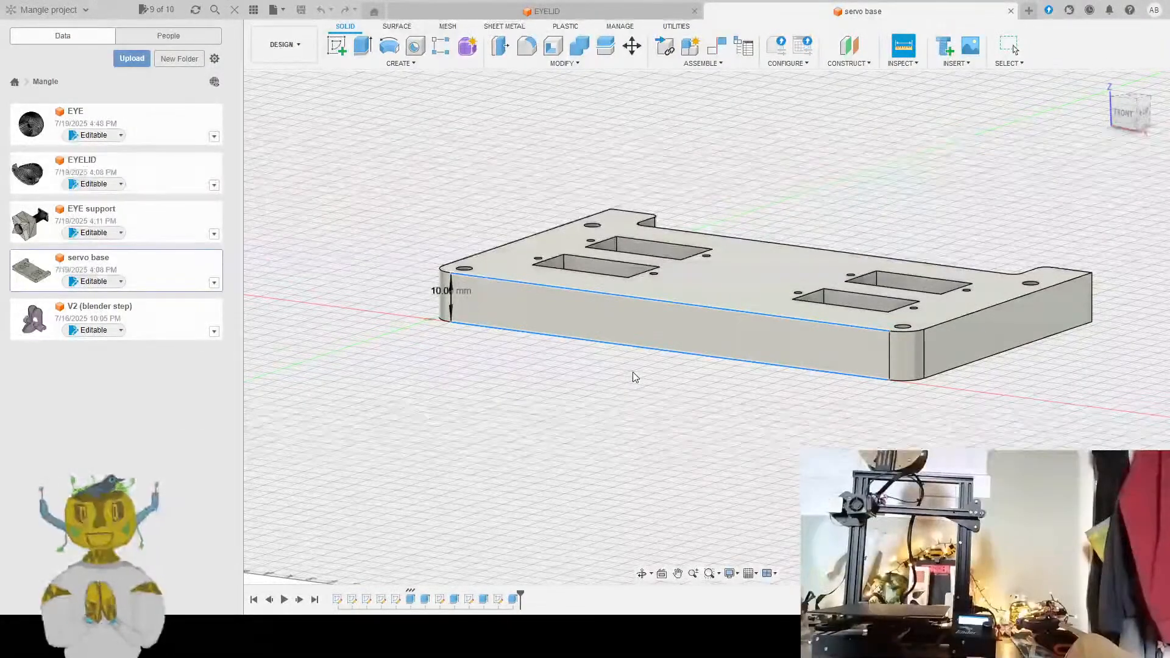
click(556, 443)
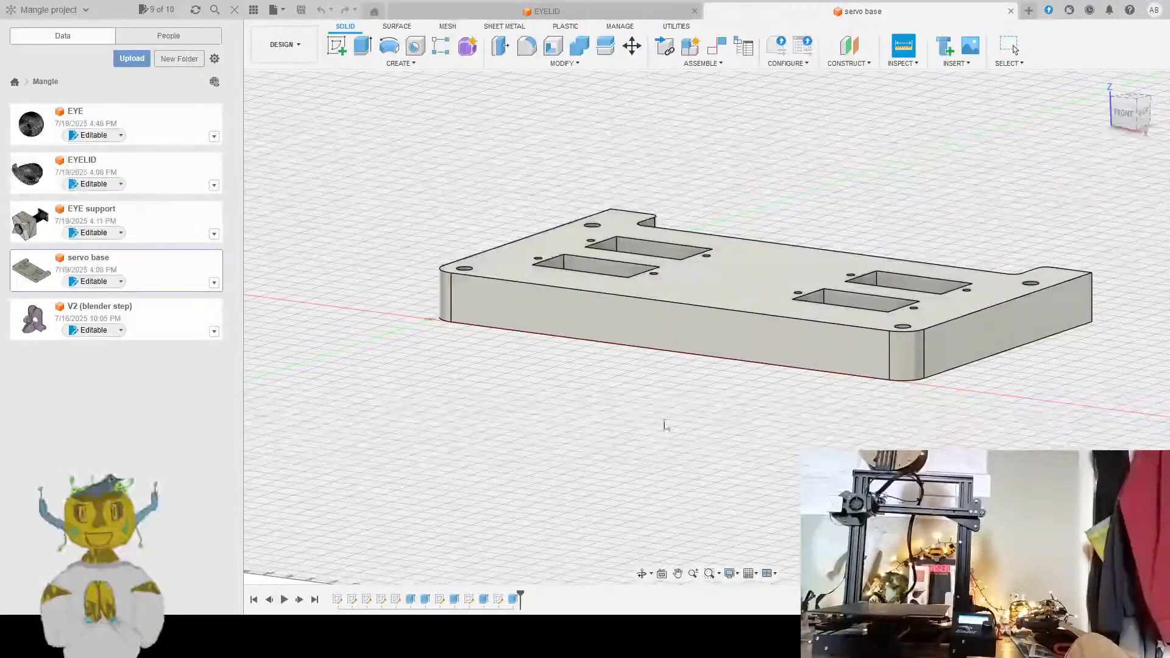
Measure the servo base's overall width between its two outer side edges, viewed from above
shift+middle_drag(616, 424, 689, 510)
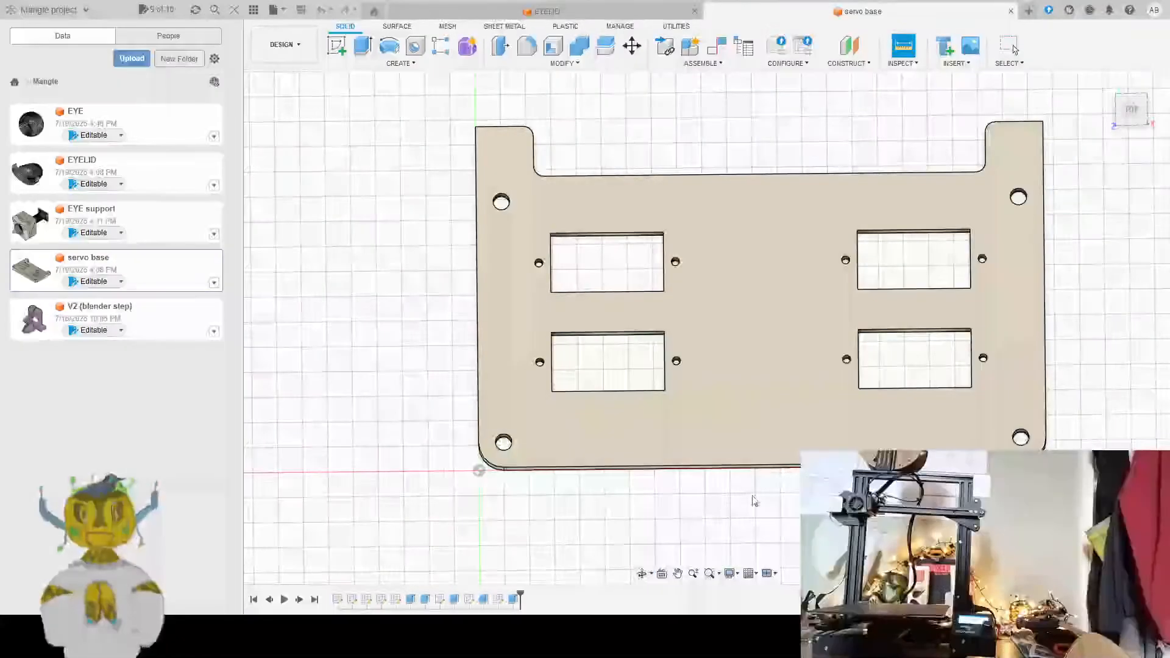
click(478, 323)
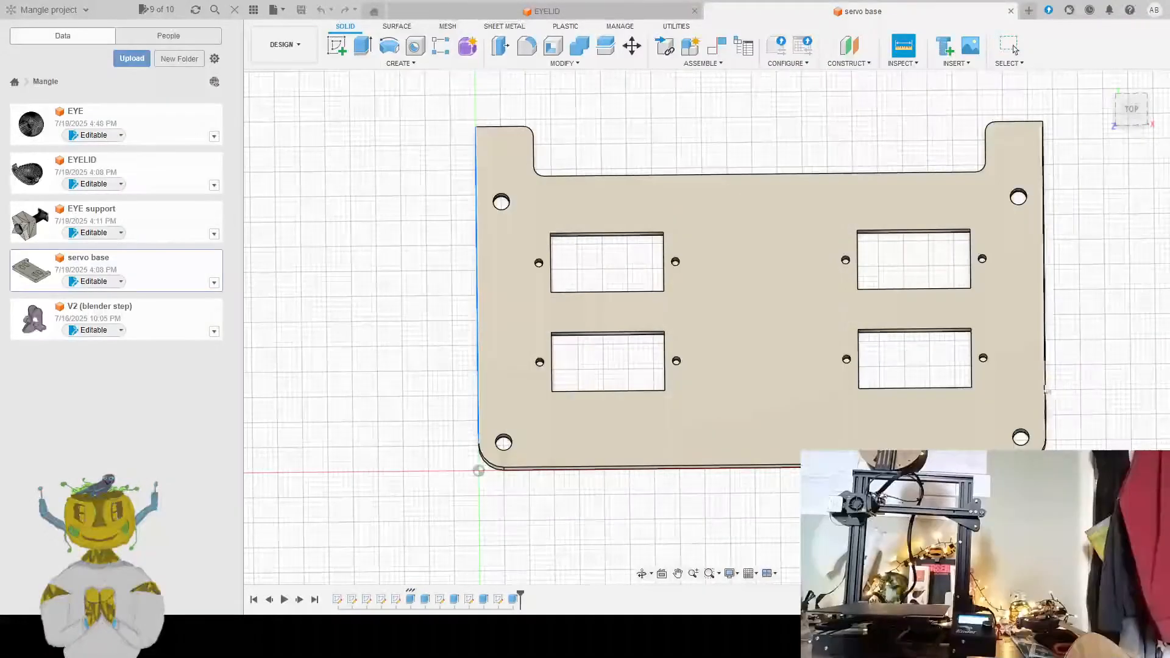
click(1044, 384)
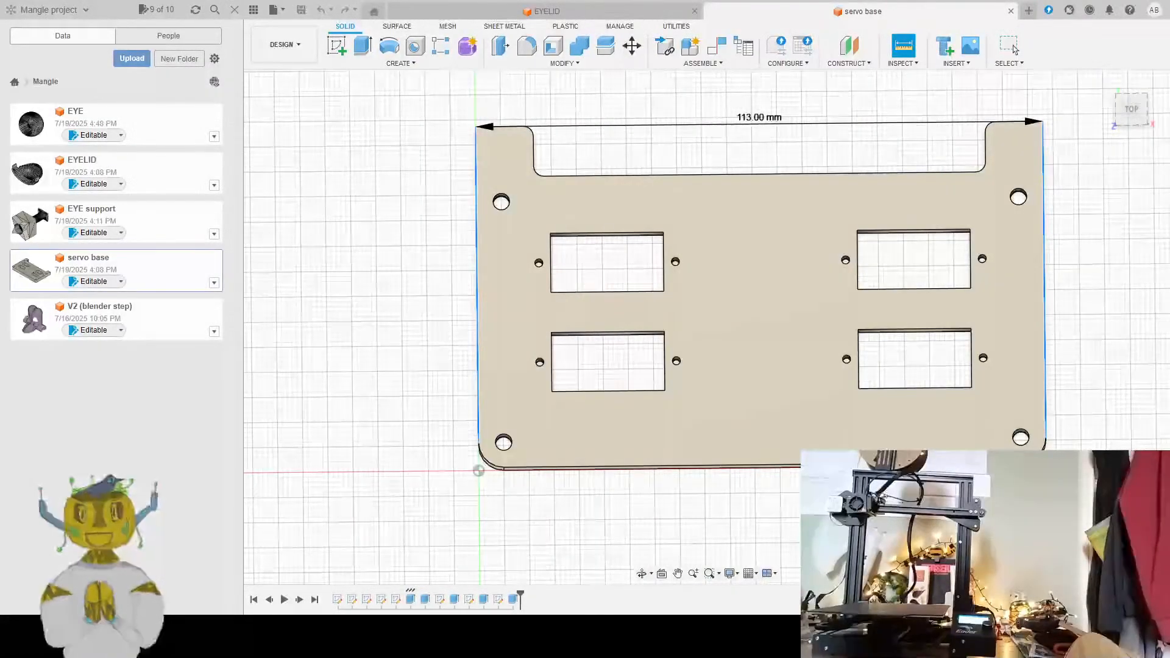
shift+middle_drag(810, 341, 809, 244)
Open the V2 (blender step) design and view the two arched openings closely from the back
right_click(150, 311)
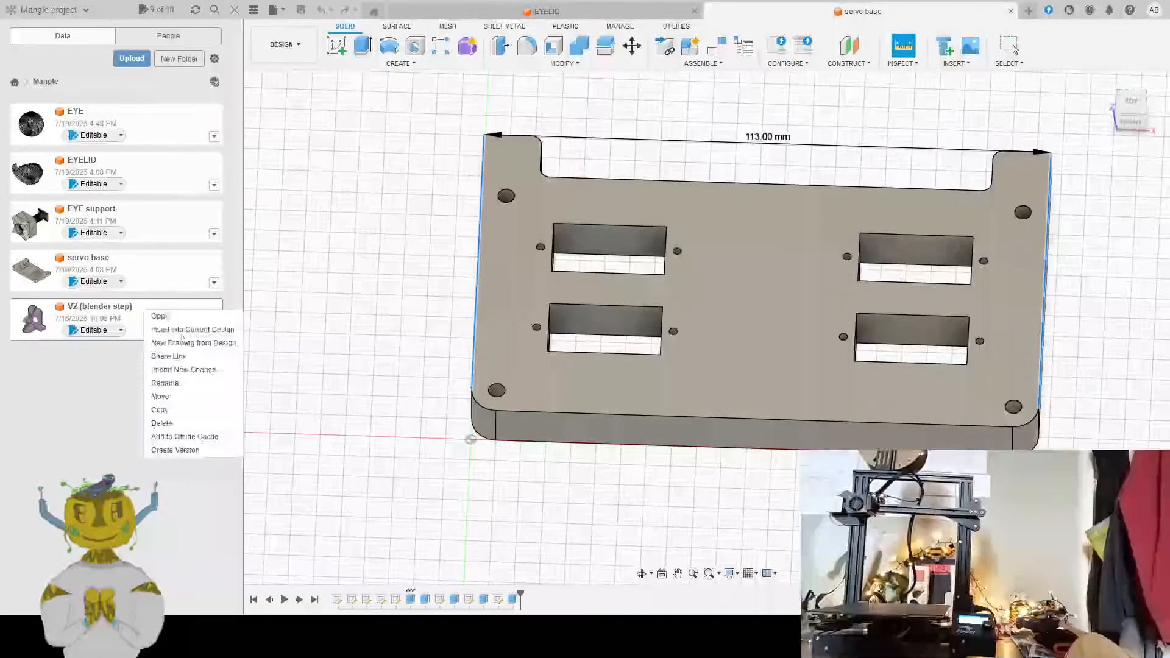
key(Escape)
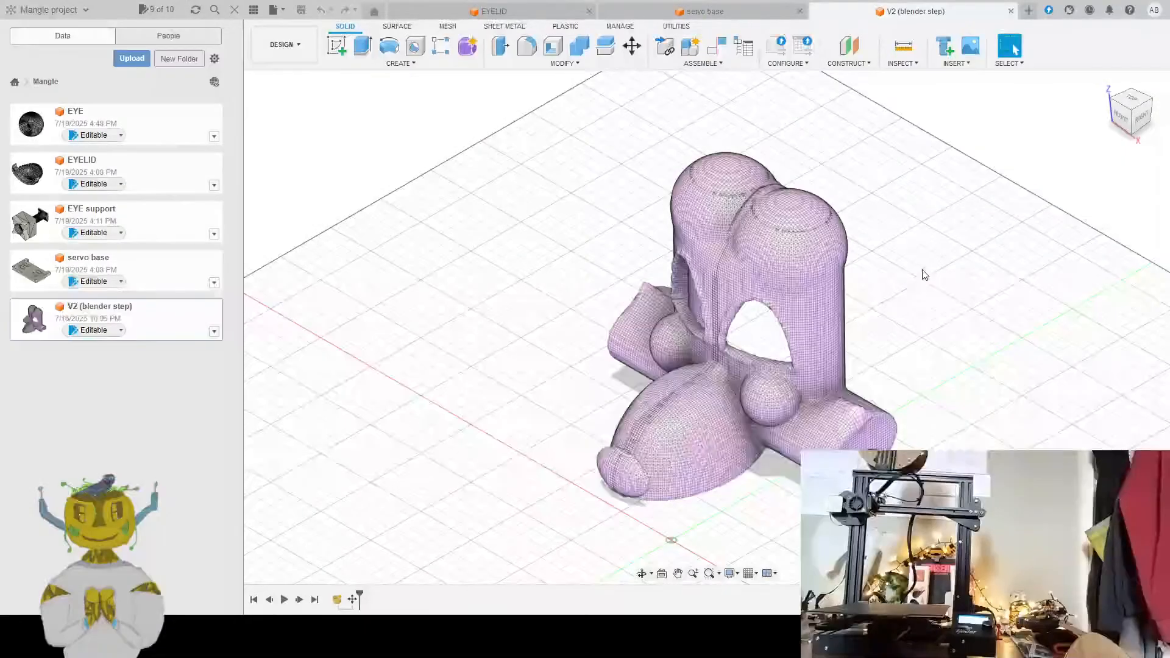
shift+middle_drag(922, 272, 794, 246)
scroll(794, 246, up, 10)
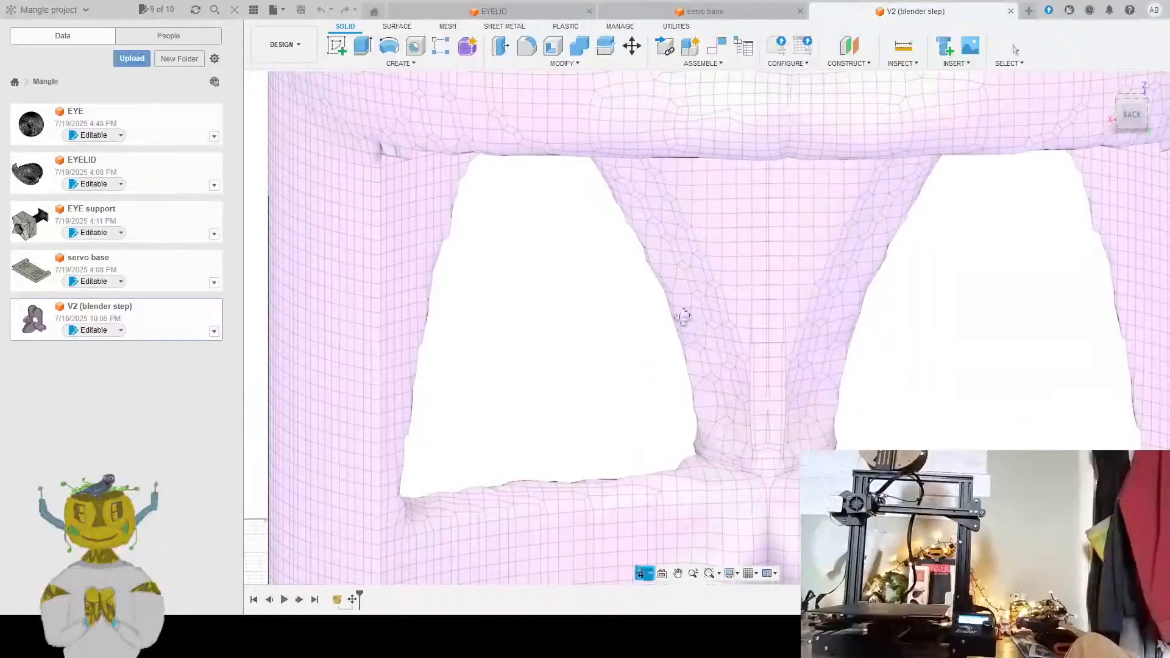
mouse_move(683, 316)
shift+middle_down()
mouse_move(674, 309)
mouse_move(688, 316)
shift+middle_up()
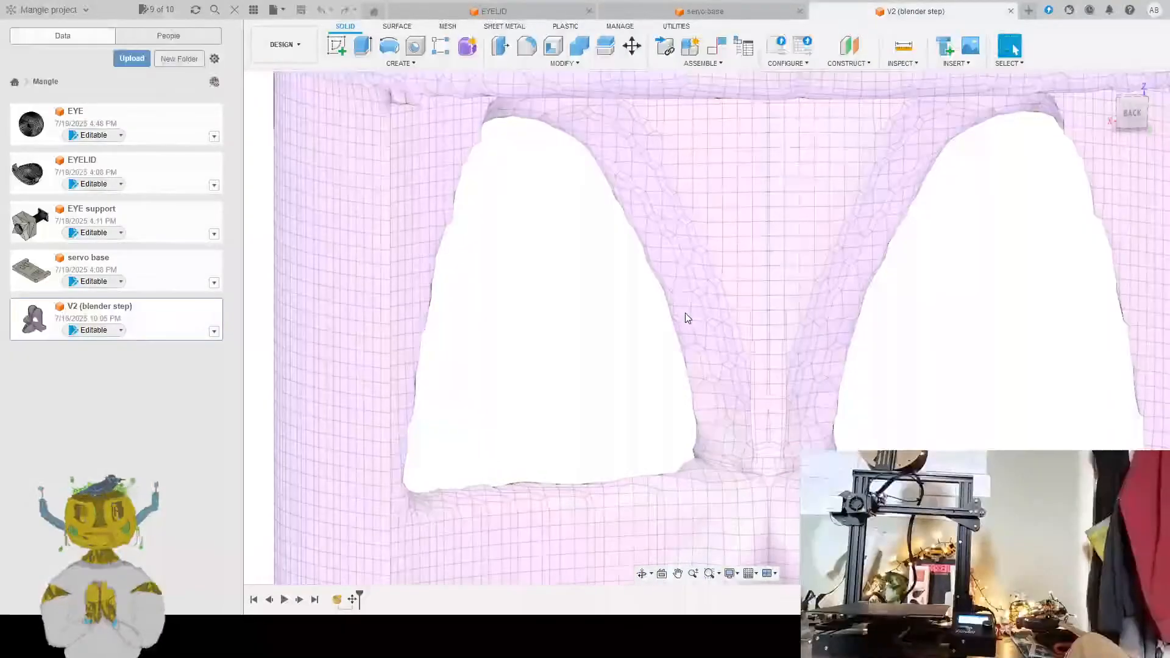
Measure across the narrow lower part of the central pillar between the two openings, adding a further point on the pillar's edge
click(904, 45)
click(752, 407)
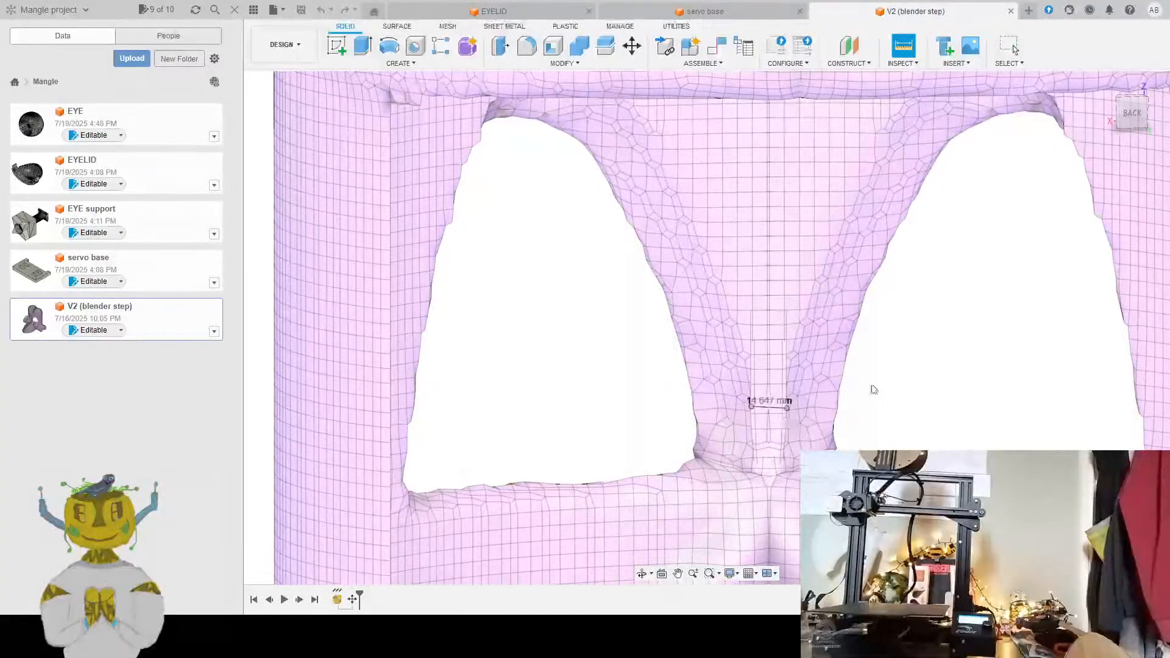
scroll(833, 421, down, 3)
scroll(787, 436, up, 10)
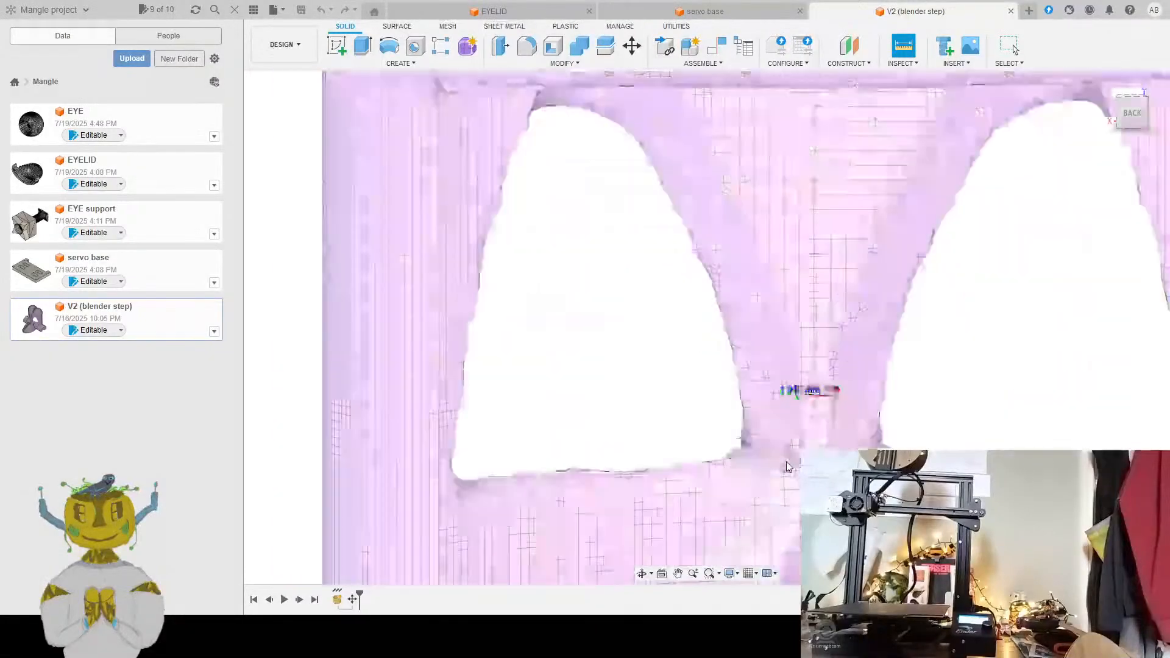
shift+middle_drag(903, 279, 805, 277)
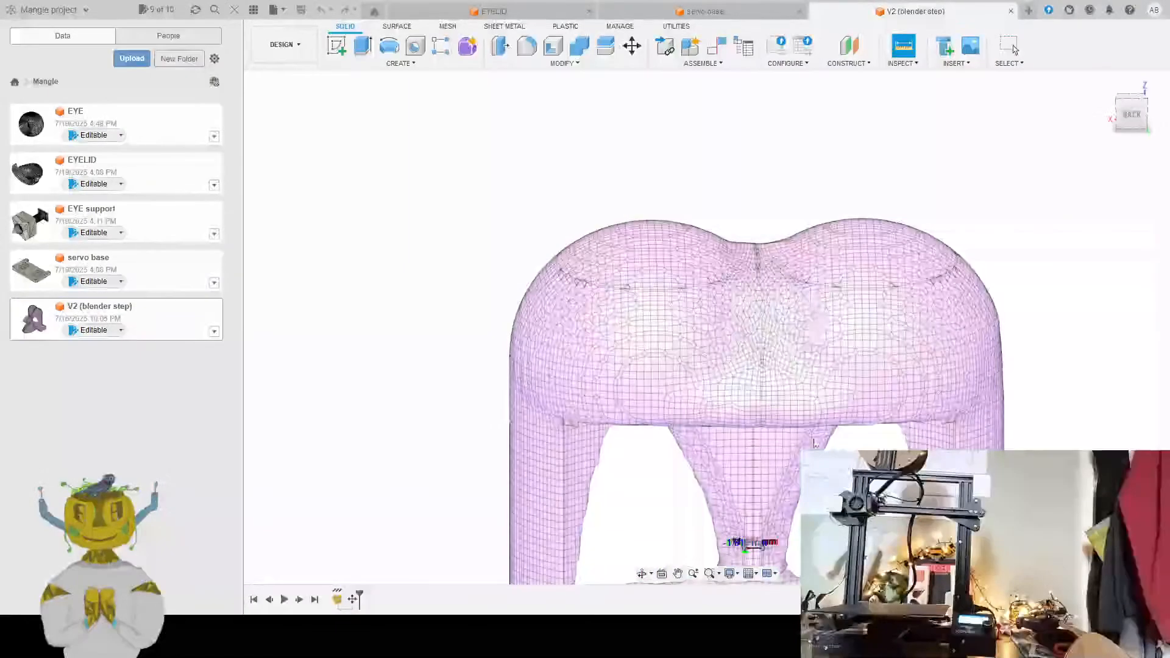
middle_drag(813, 440, 741, 333)
scroll(818, 314, up, 5)
scroll(734, 329, up, 5)
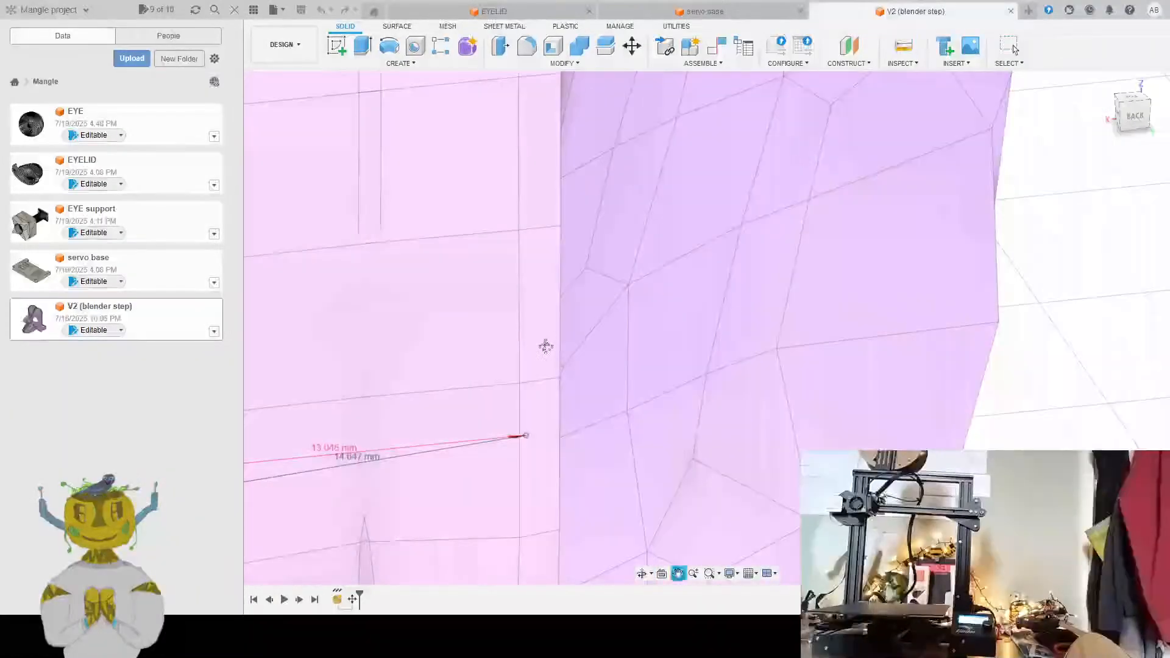
middle_drag(546, 345, 678, 337)
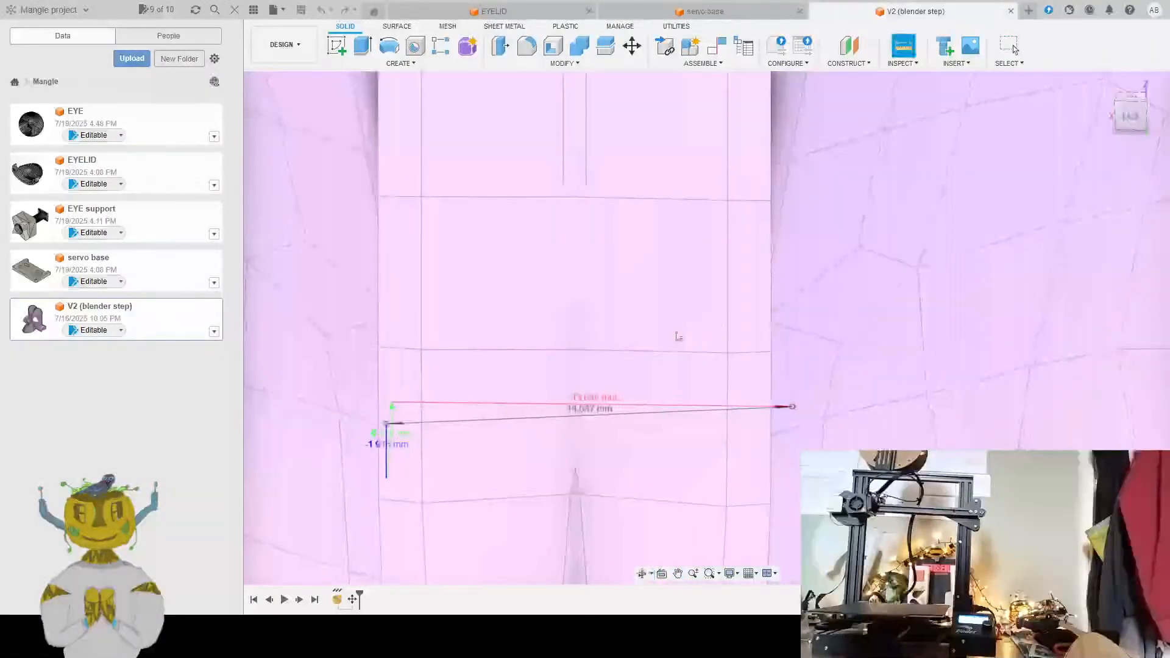
click(378, 364)
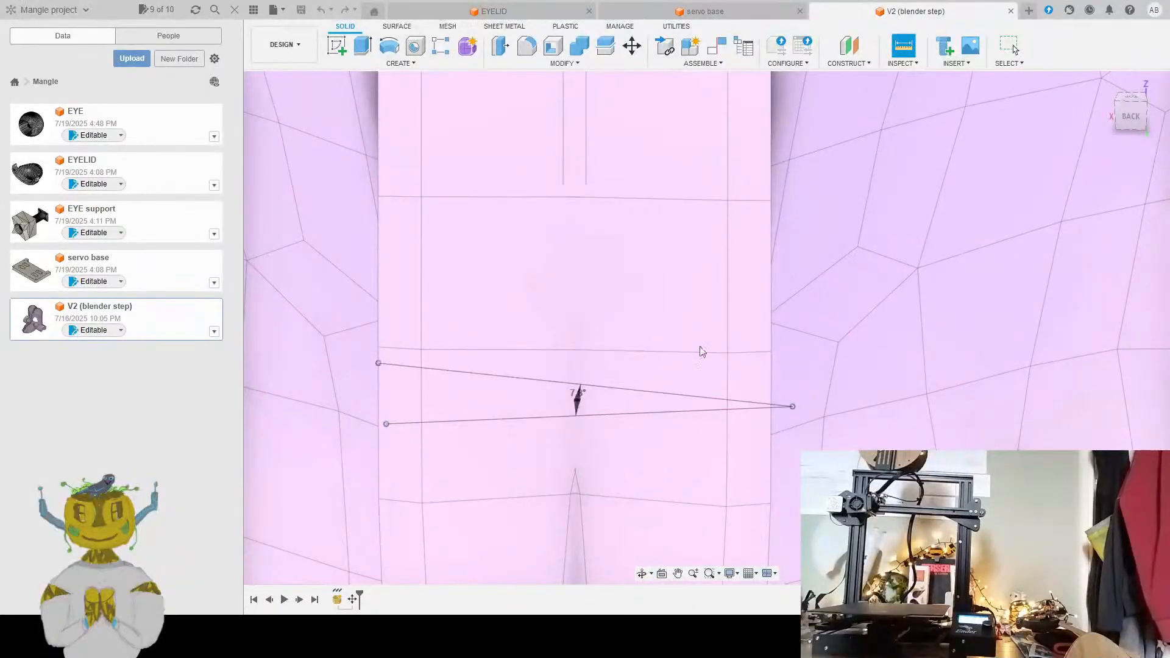
Measure the width of the central pillar's lower part between opposite points on its two side edges
click(771, 353)
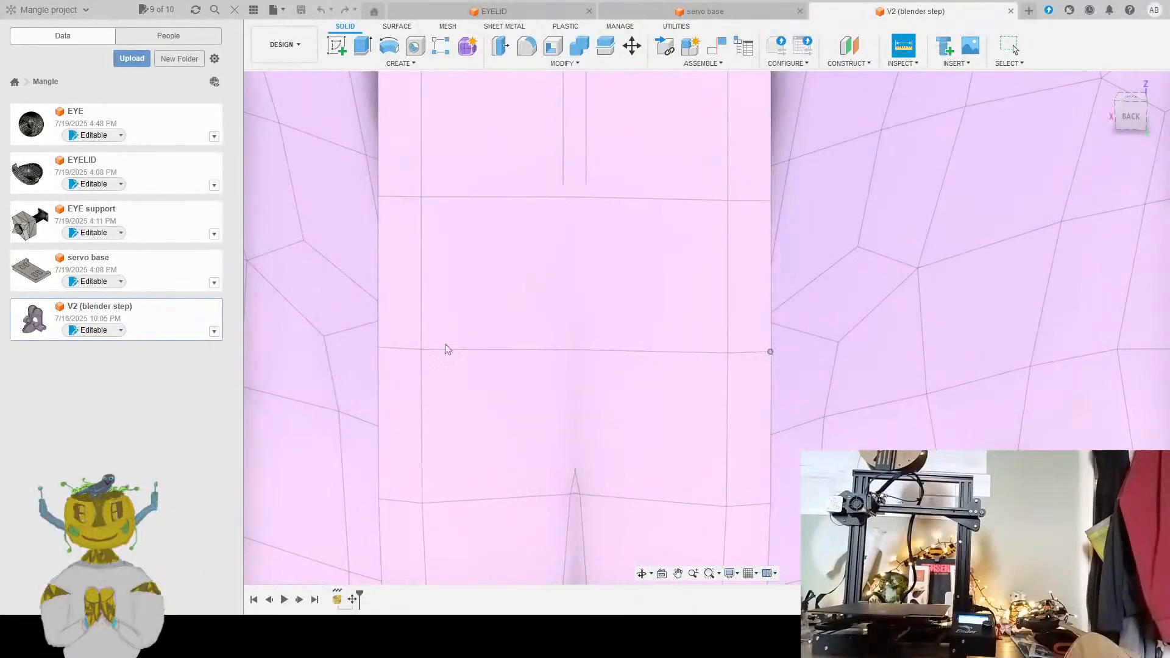
click(378, 351)
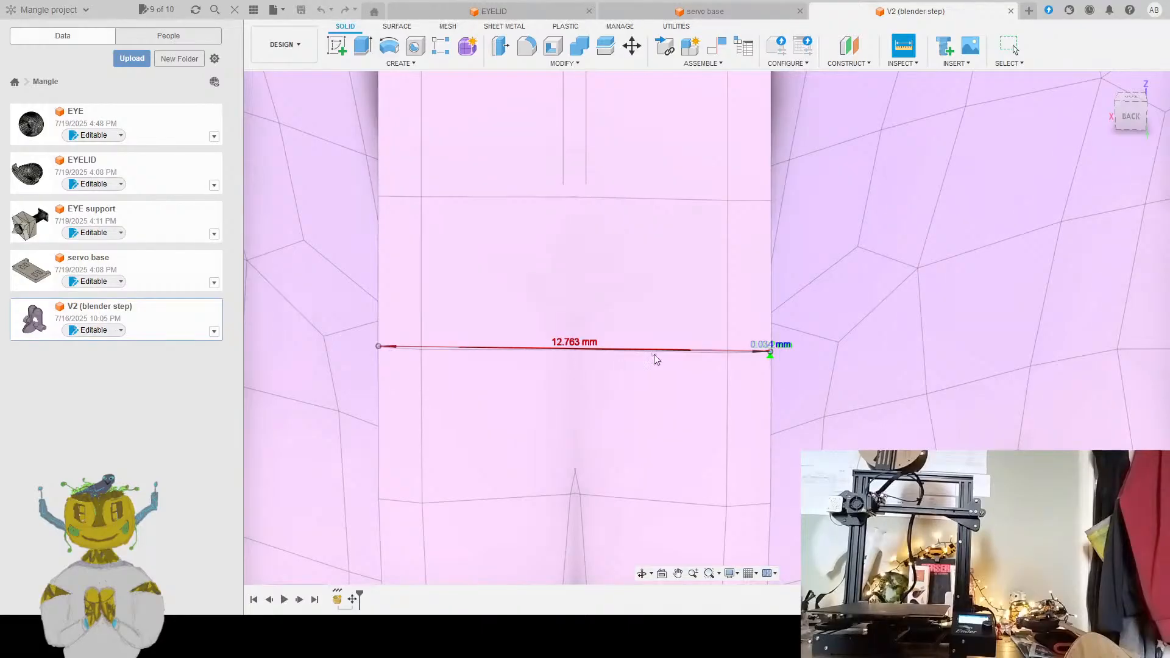
scroll(651, 351, down, 3)
scroll(638, 348, up, 5)
scroll(639, 366, down, 2)
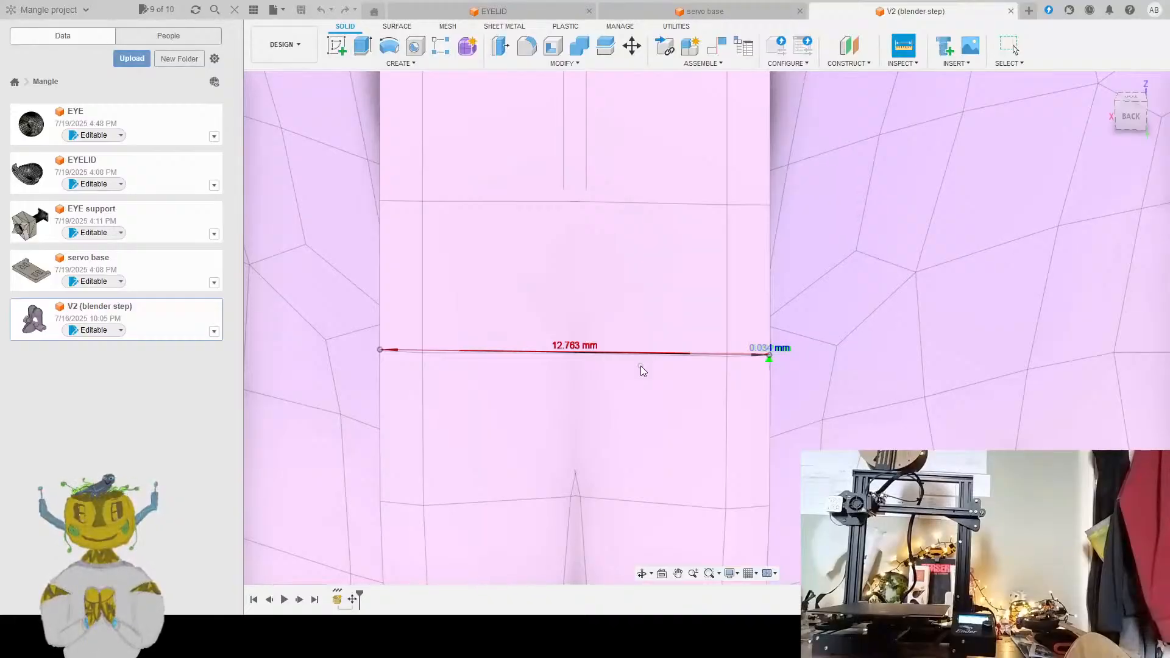
scroll(670, 340, up, 3)
scroll(700, 314, down, 6)
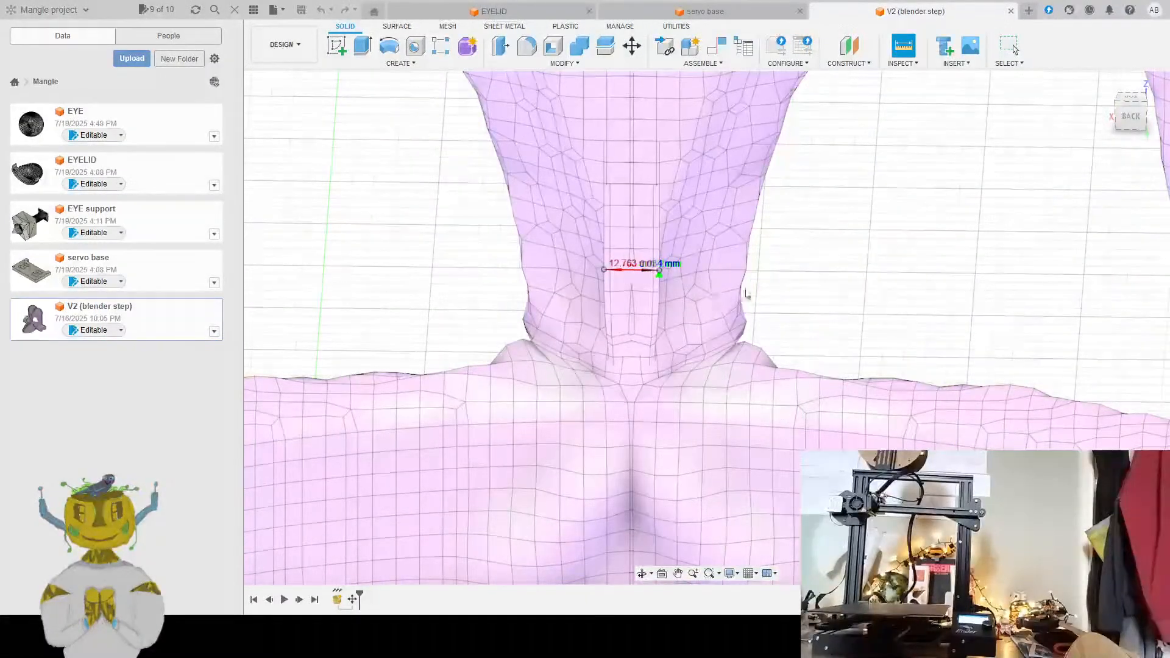
key(Escape)
Measure from the central pillar's edge across one opening to that opening's outer side edge
shift+middle_drag(773, 244, 706, 213)
scroll(805, 219, down, 8)
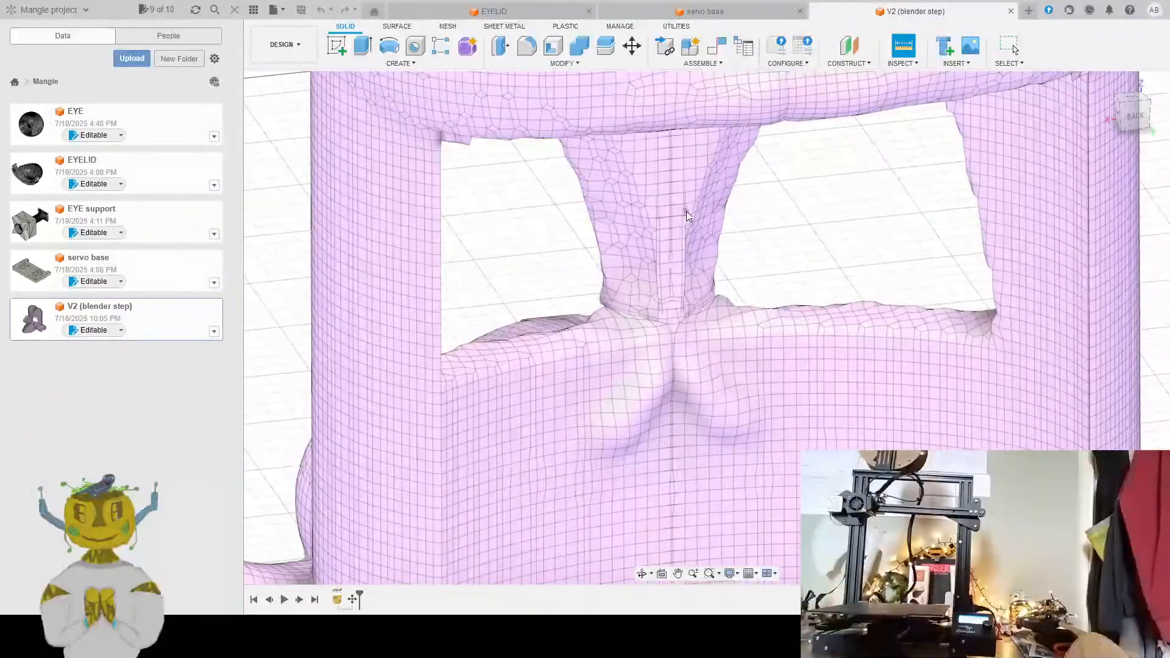
click(975, 188)
scroll(926, 193, up, 5)
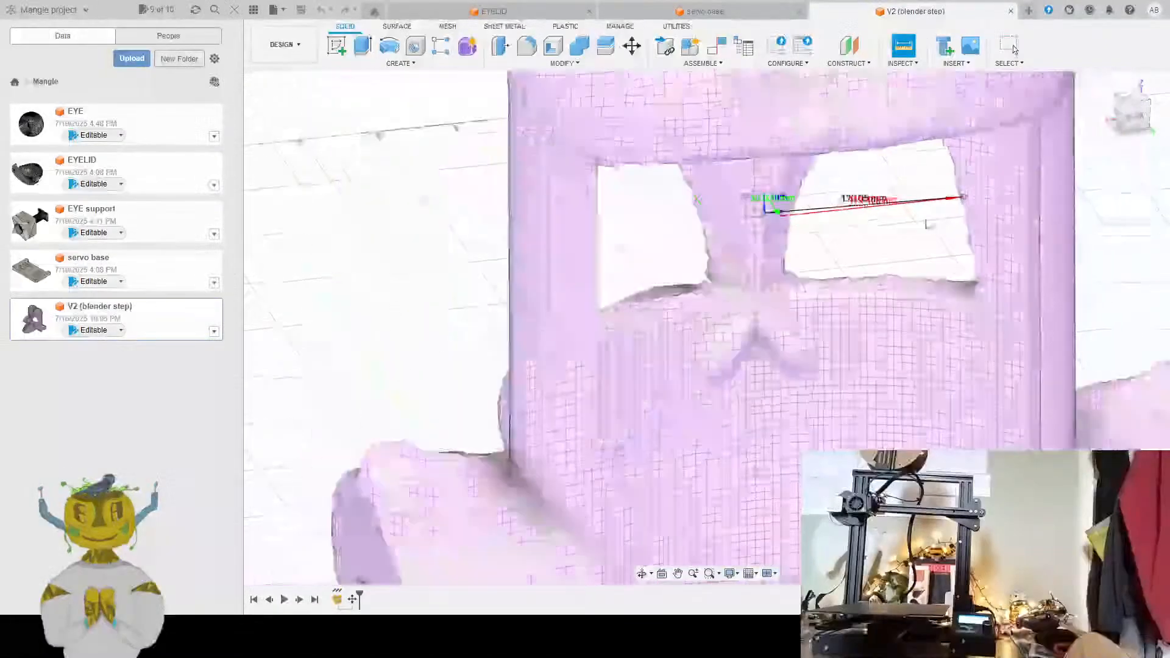
scroll(910, 196, up, 3)
scroll(909, 196, down, 3)
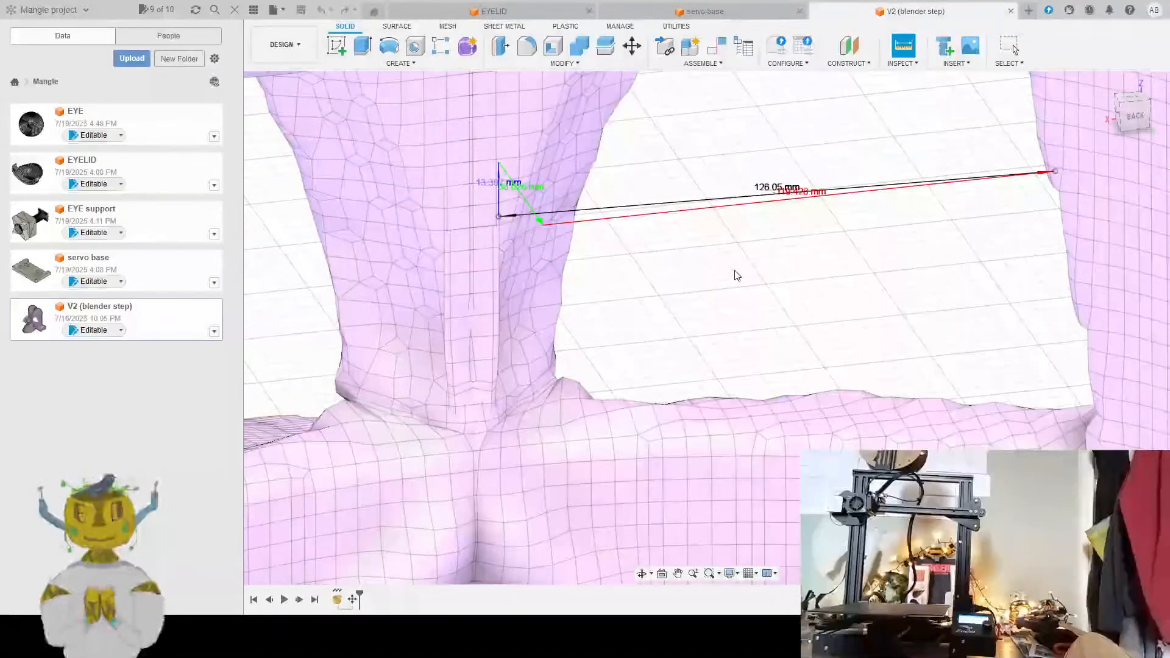
key(Escape)
Measure the opening on the other side of the pillar, from its outer side edge to the pillar's flank
scroll(710, 287, up, 3)
scroll(616, 303, down, 5)
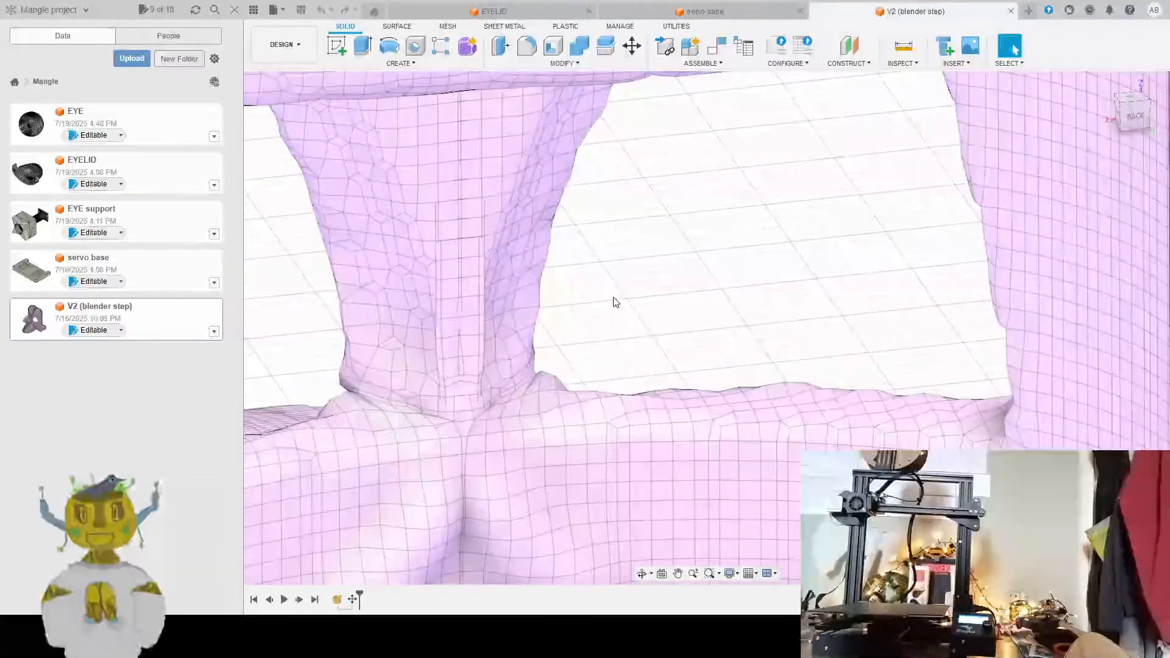
shift+middle_drag(614, 303, 587, 285)
middle_drag(486, 296, 564, 304)
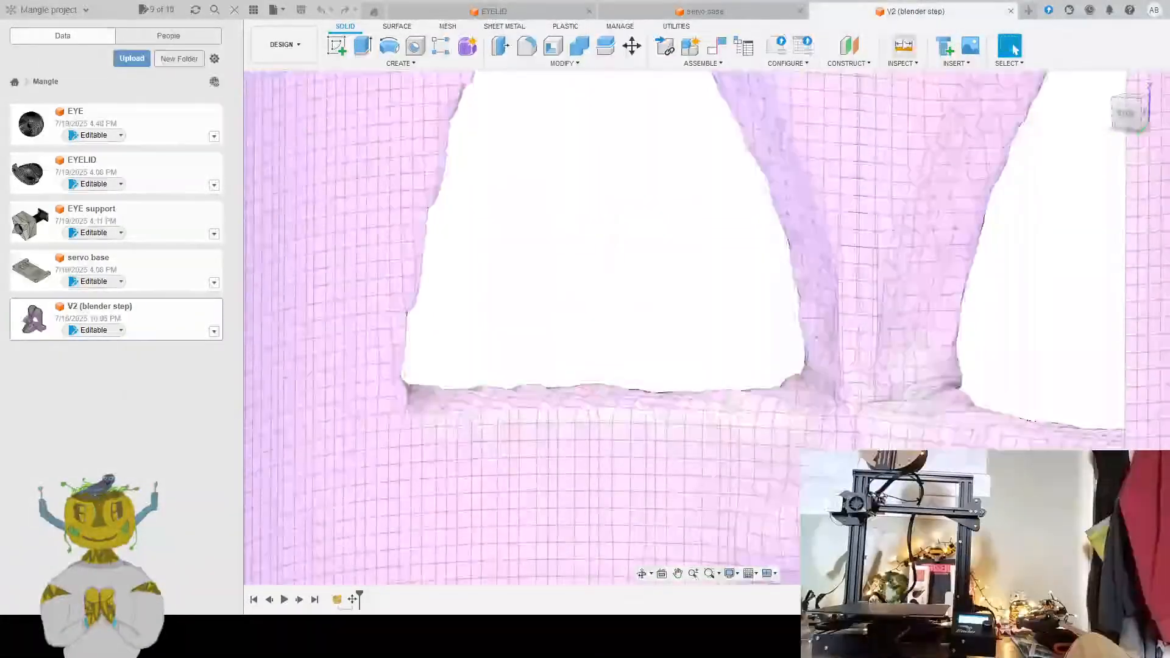
click(904, 46)
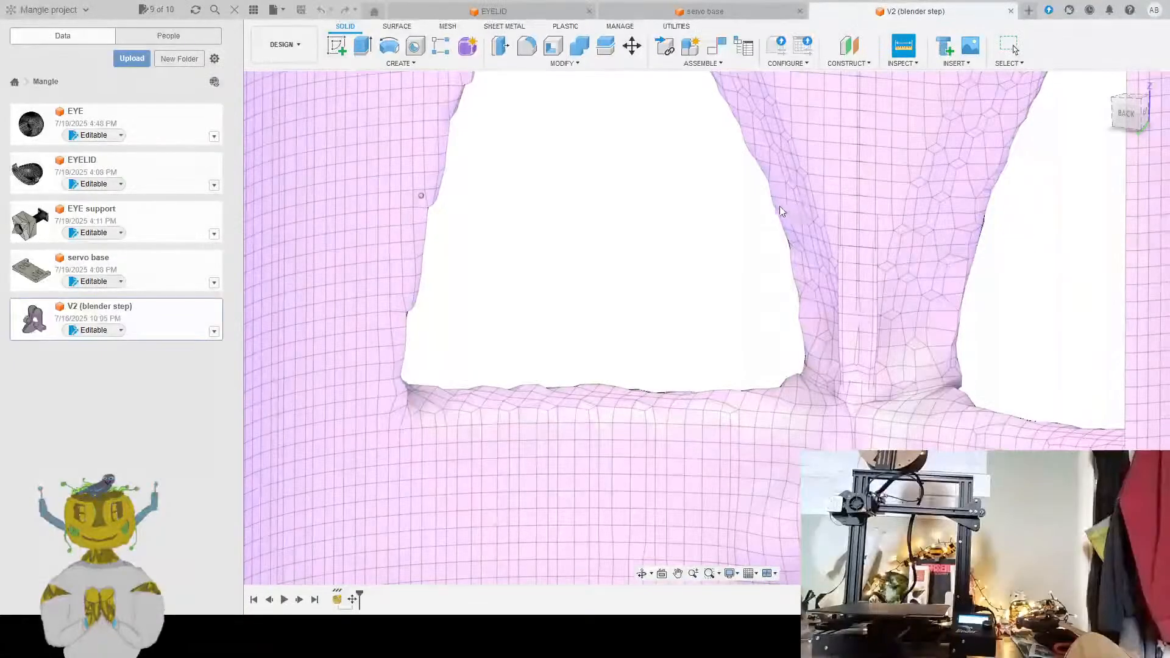
click(811, 189)
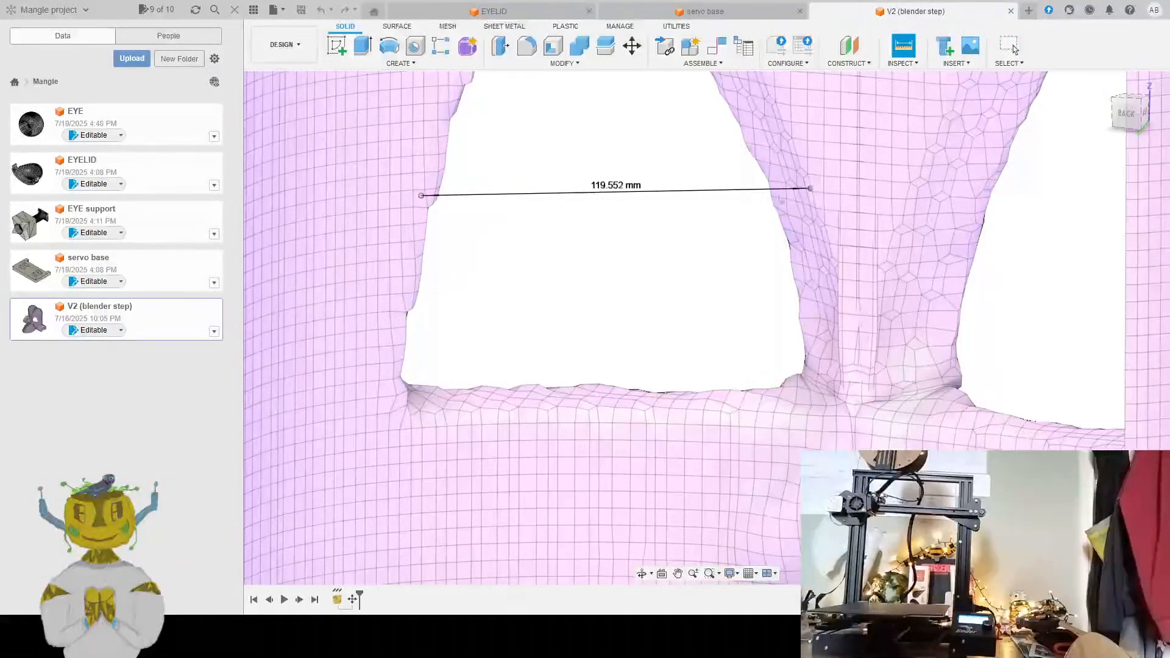
scroll(674, 226, up, 3)
scroll(667, 234, down, 5)
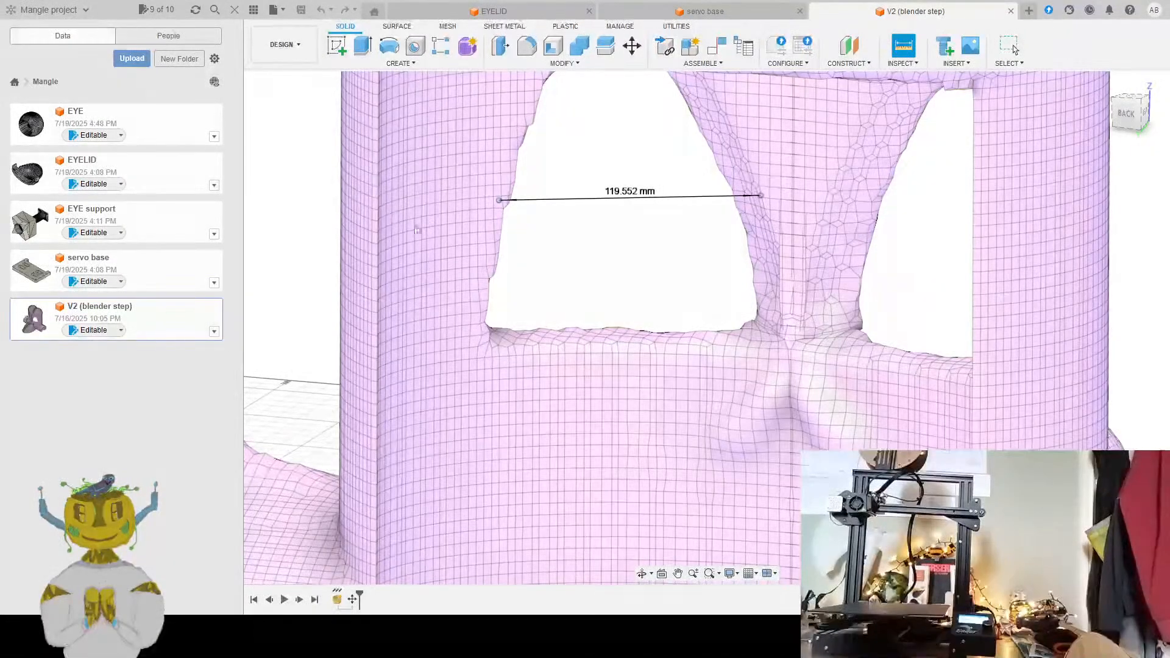
scroll(683, 301, up, 3)
scroll(668, 293, down, 5)
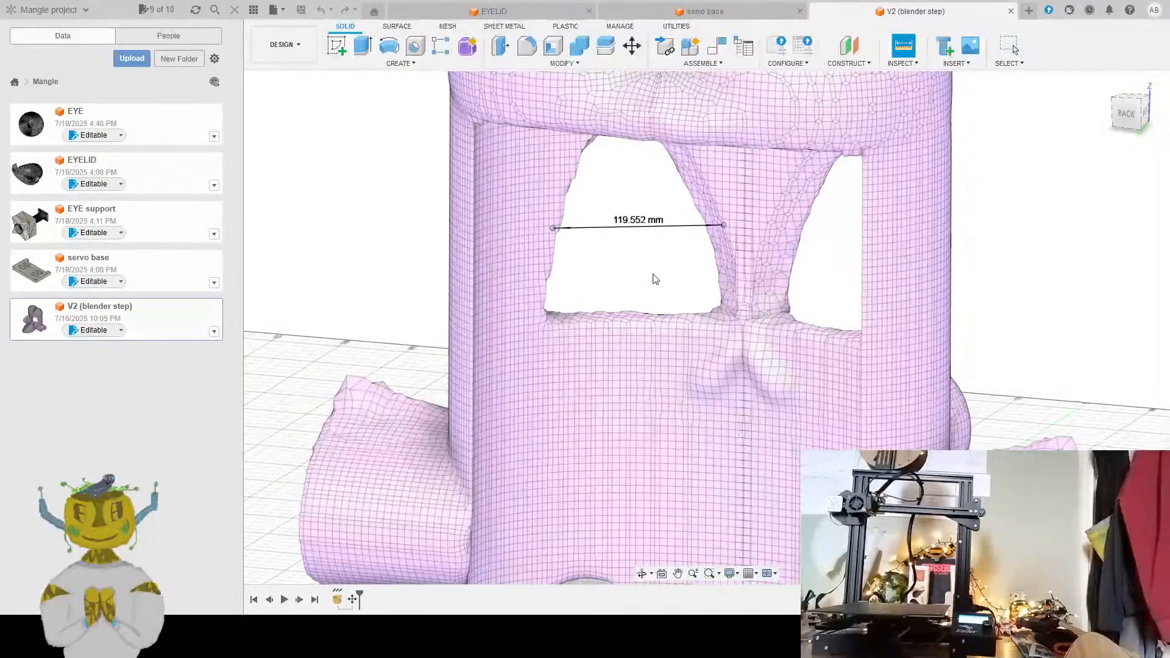
scroll(586, 351, down, 5)
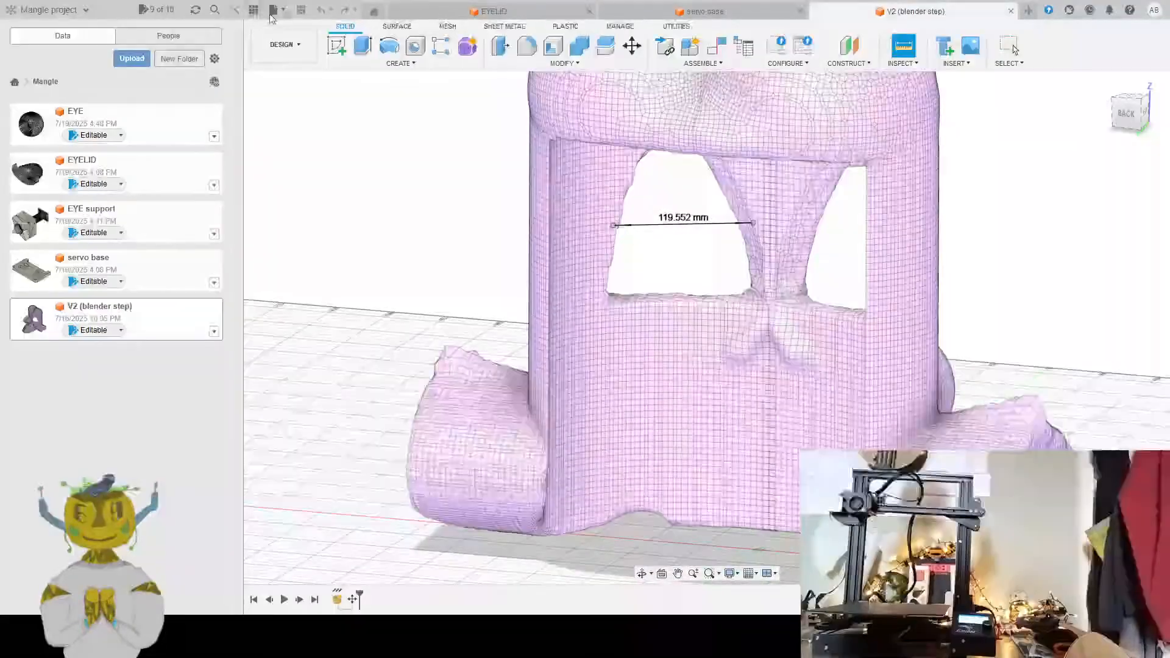
Create a new design and start a sketch on the front (XZ) plane
click(293, 36)
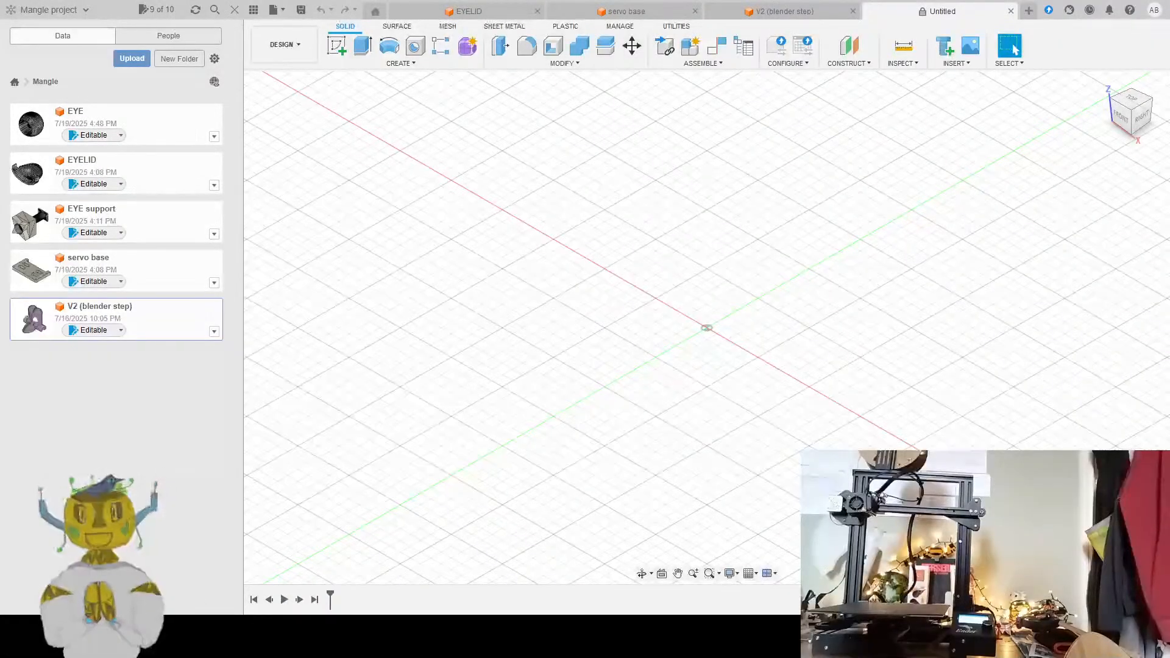
mouse_move(661, 523)
shift+middle_down()
mouse_move(715, 510)
mouse_move(748, 411)
mouse_move(742, 305)
mouse_move(749, 389)
mouse_move(767, 297)
mouse_move(774, 303)
shift+middle_up()
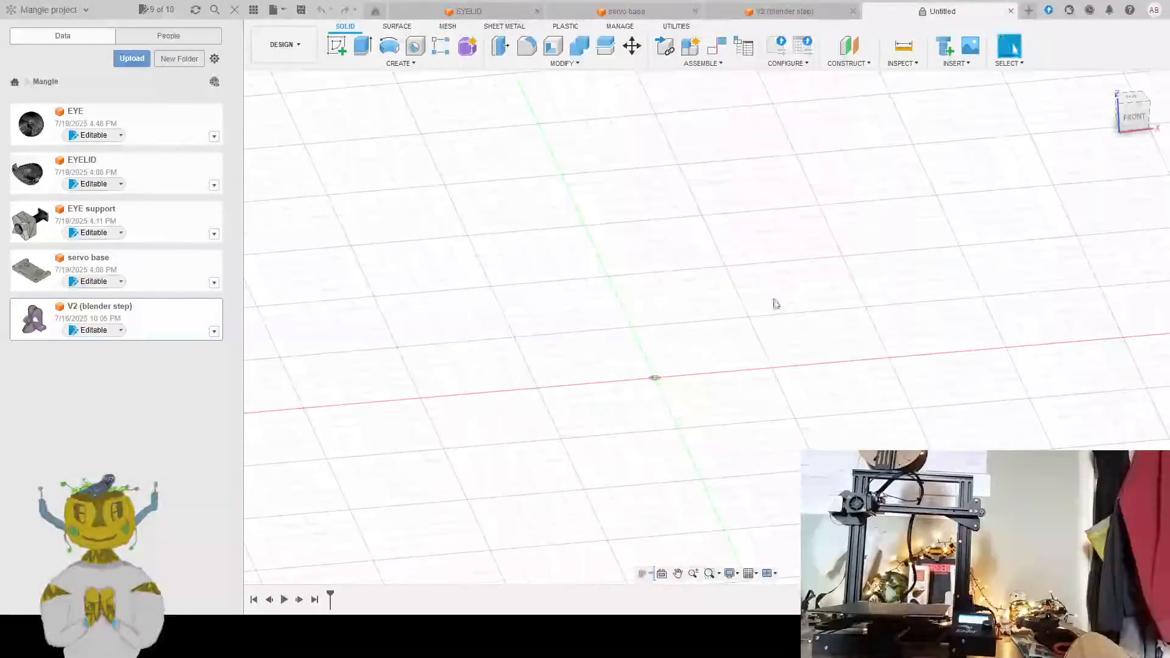
click(337, 45)
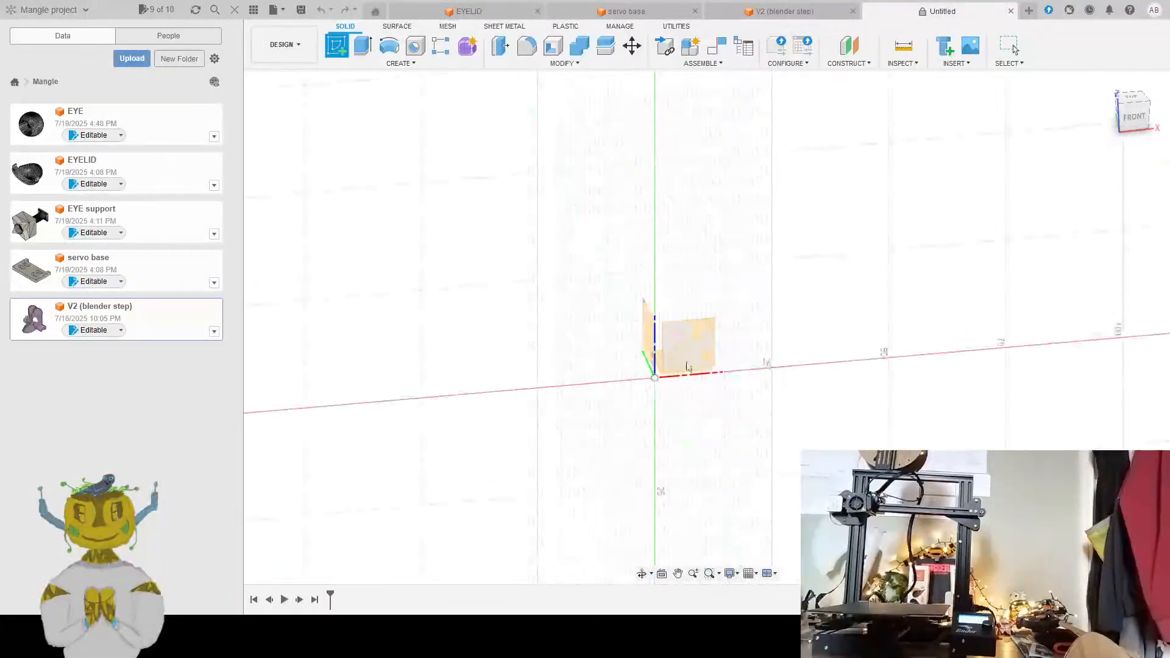
click(668, 377)
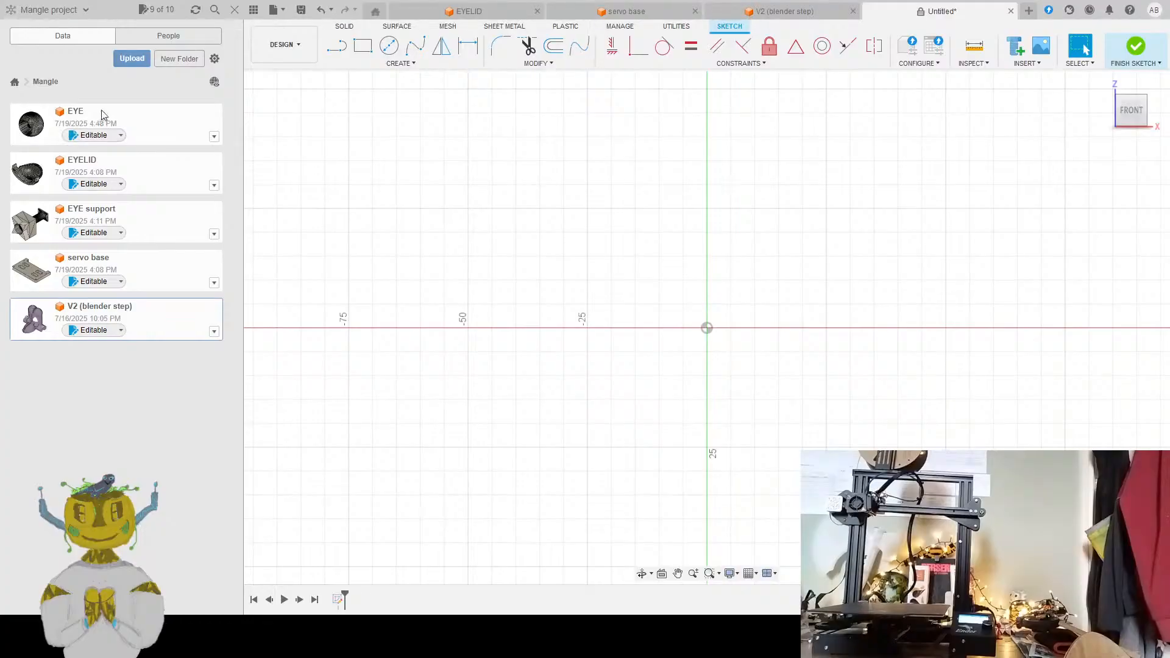
Open the servo base design from the Mangle project files
click(141, 282)
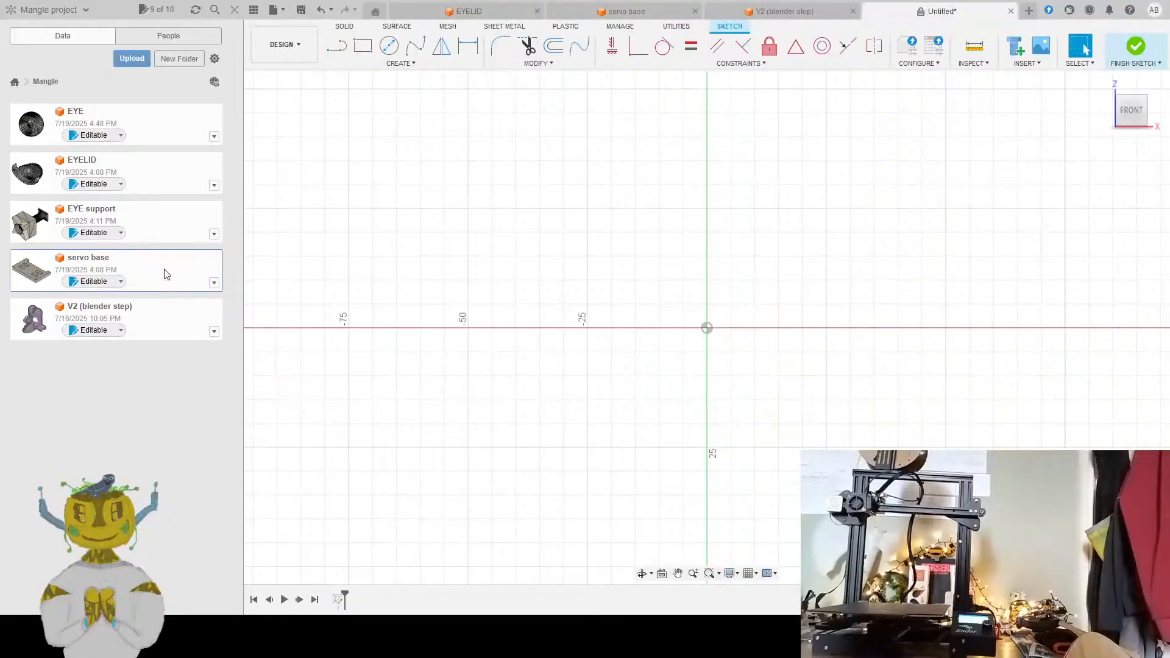
right_click(153, 271)
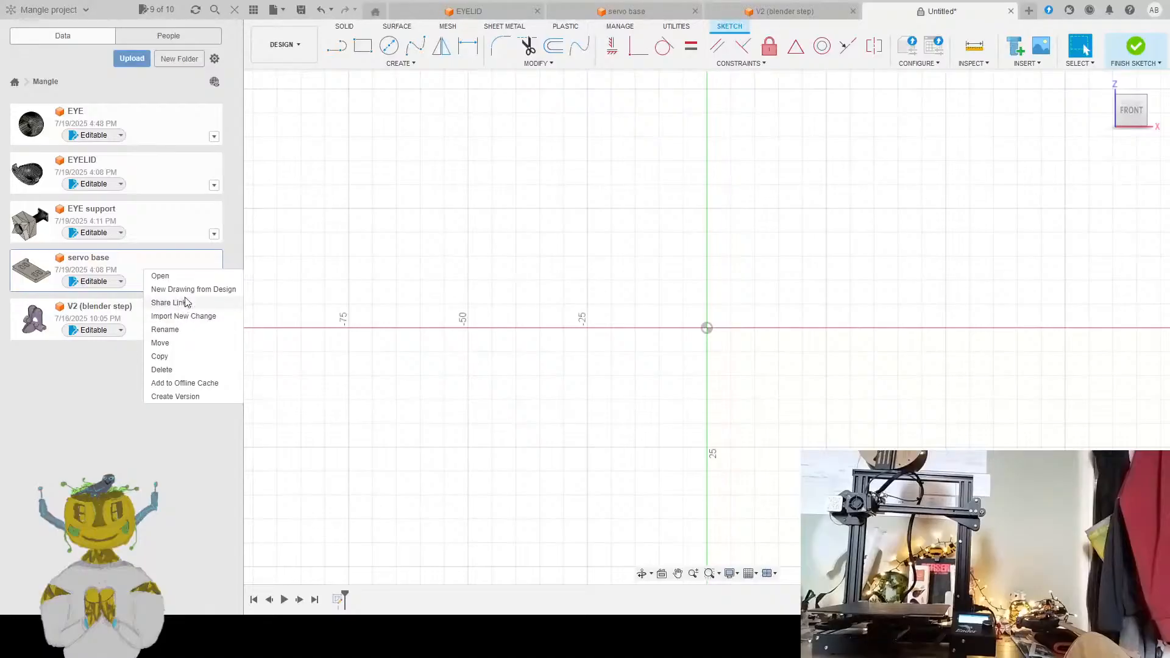
click(481, 561)
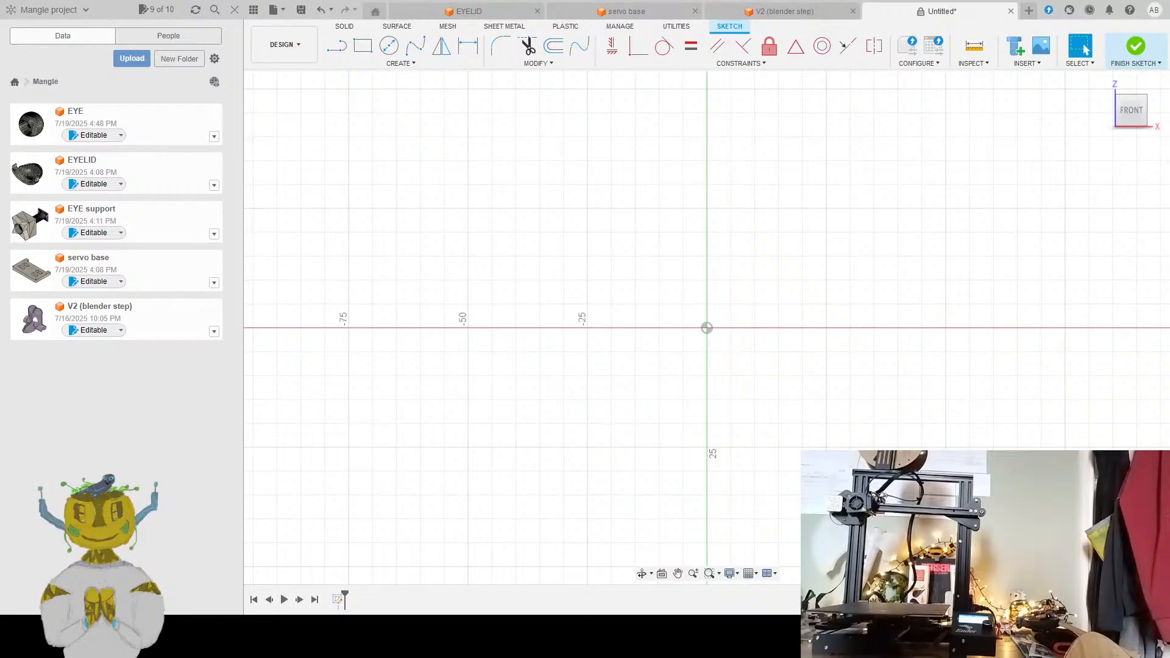
right_click(131, 256)
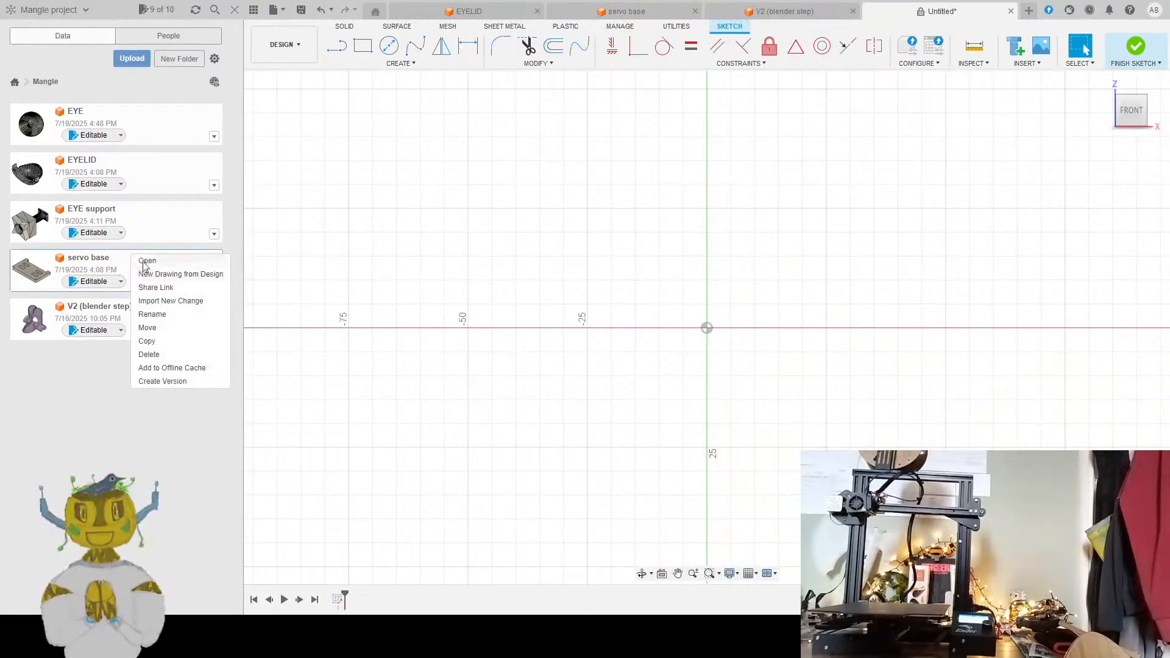
click(140, 261)
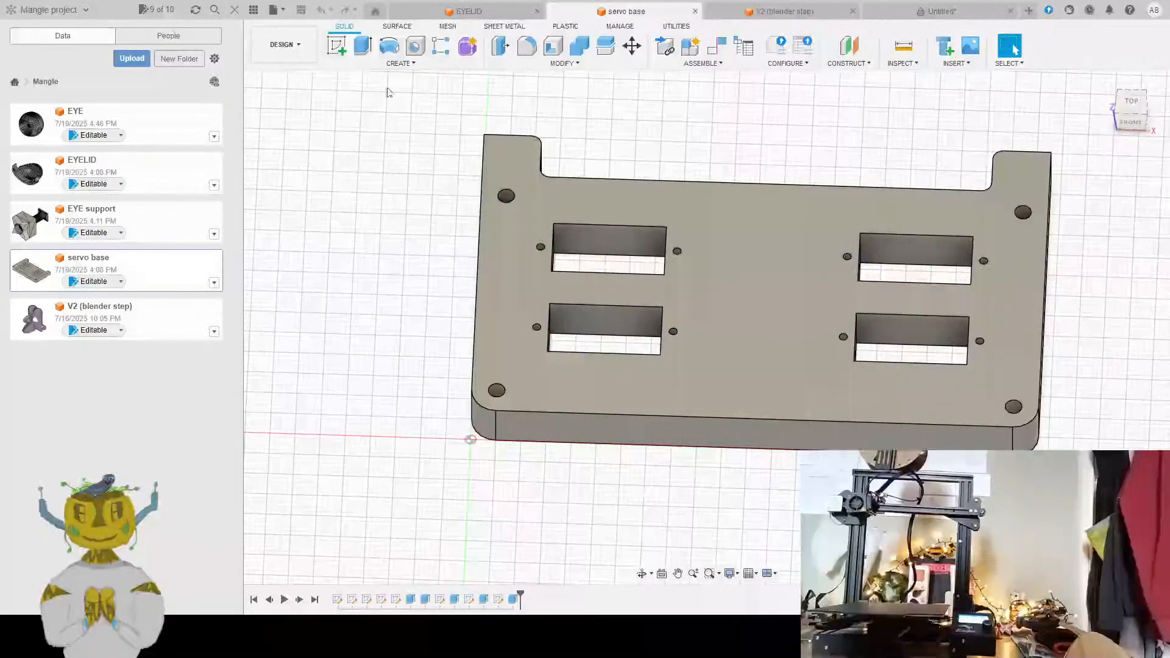
Select the entire servo base body in the mesh environment and look through the available mesh modification commands
click(448, 27)
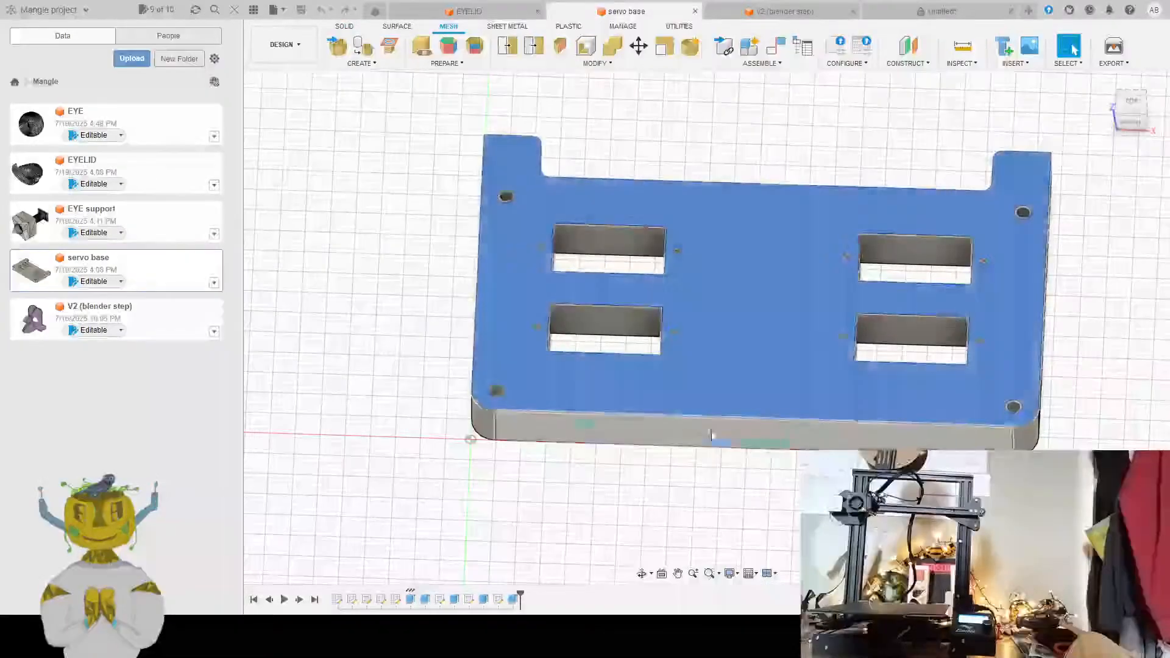
drag(409, 108, 1149, 537)
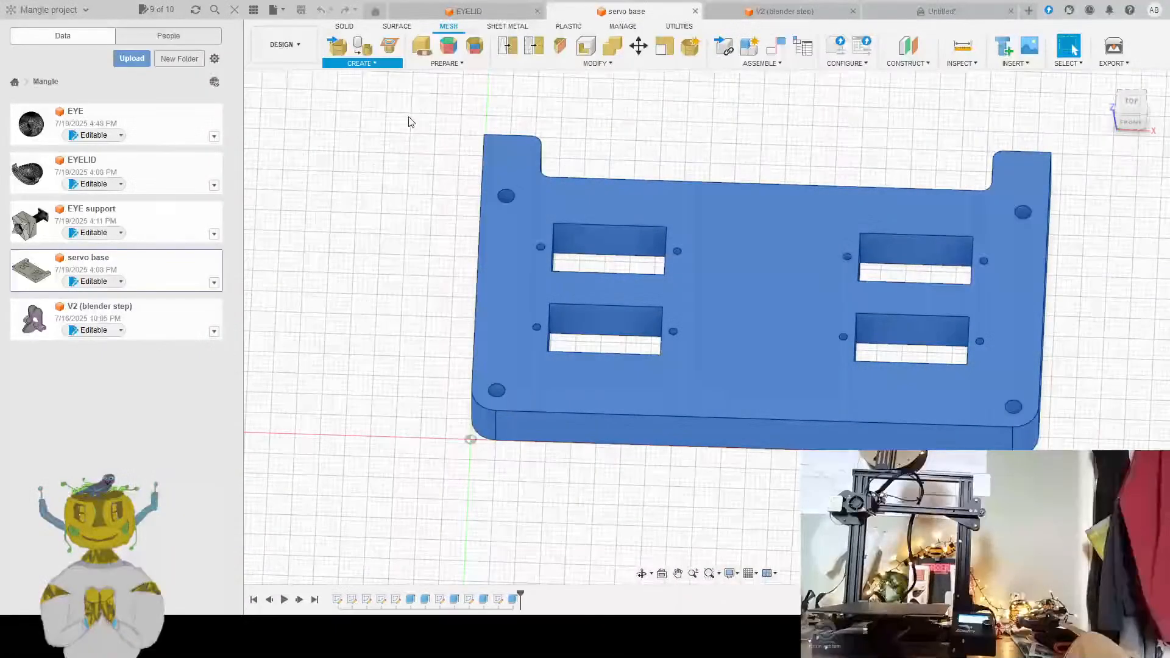
click(600, 65)
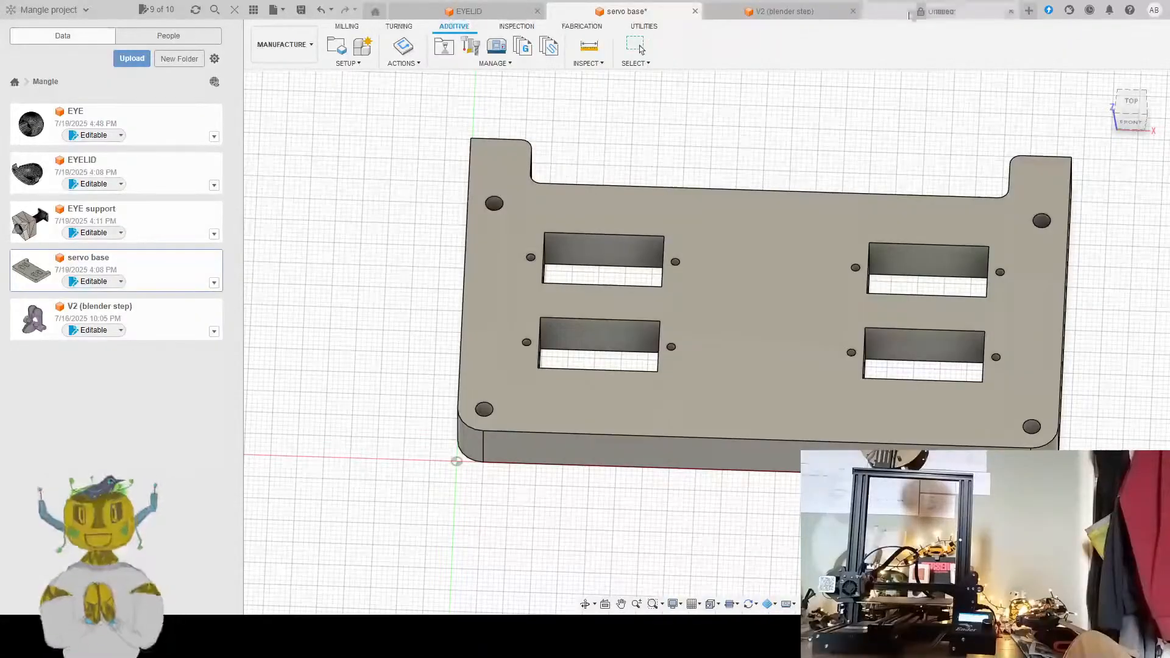
Return to the untitled design with the empty front-plane sketch
click(941, 11)
scroll(746, 287, up, 3)
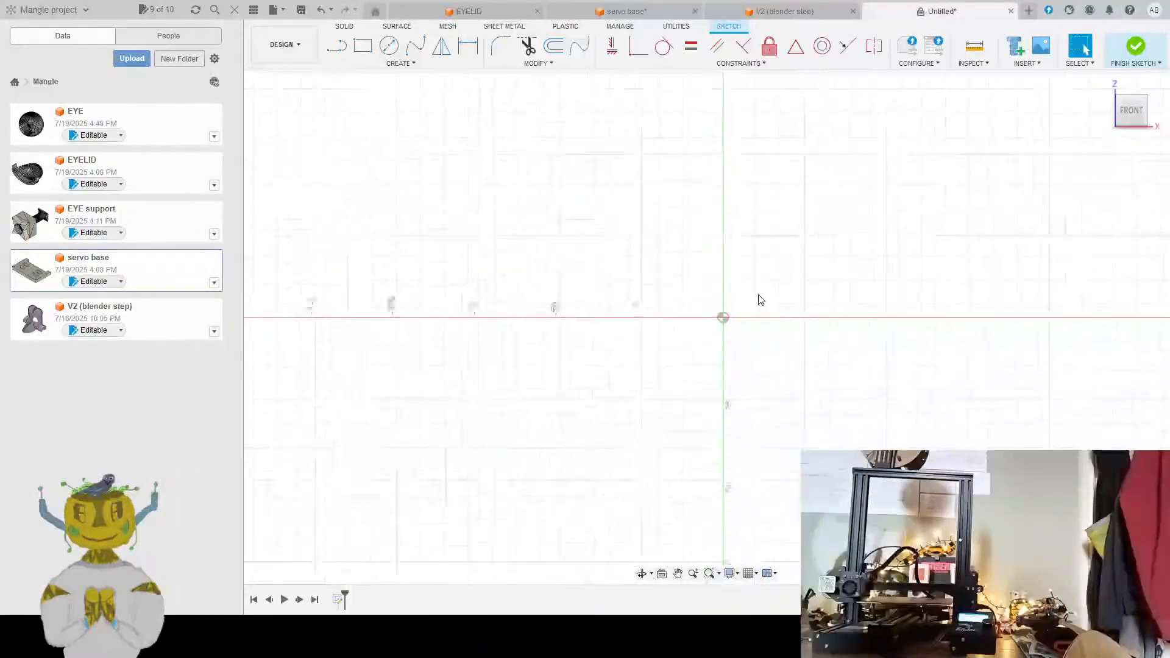
Try sketching a narrow rectangle 200 mm wide from the origin, and undo it
click(364, 47)
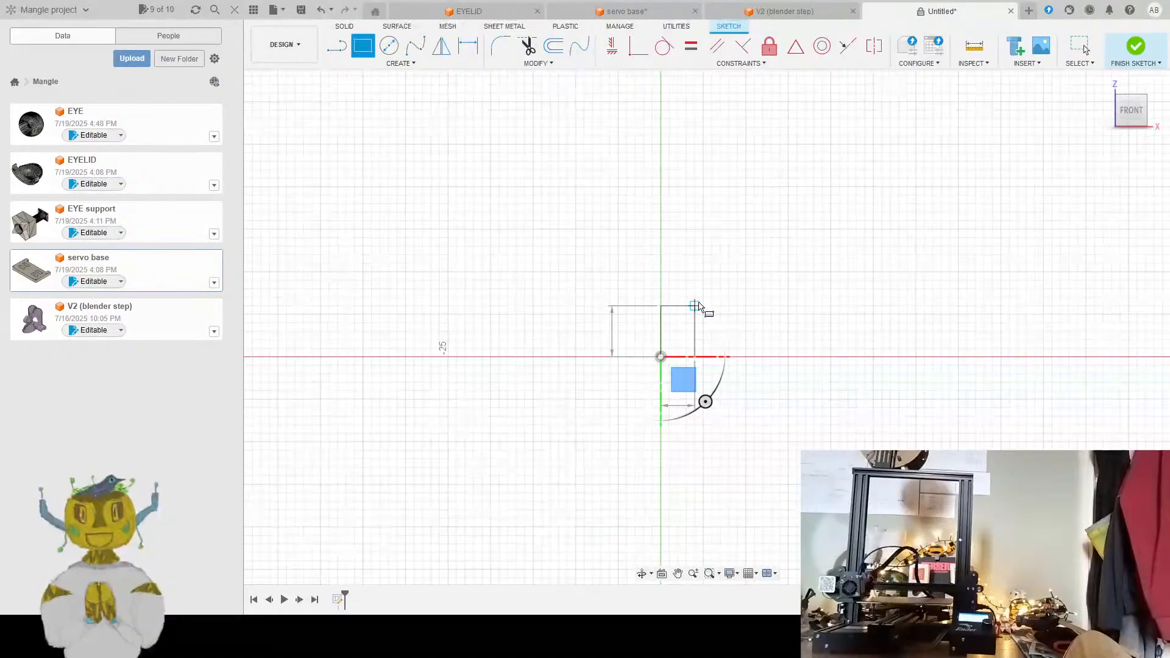
text(200)
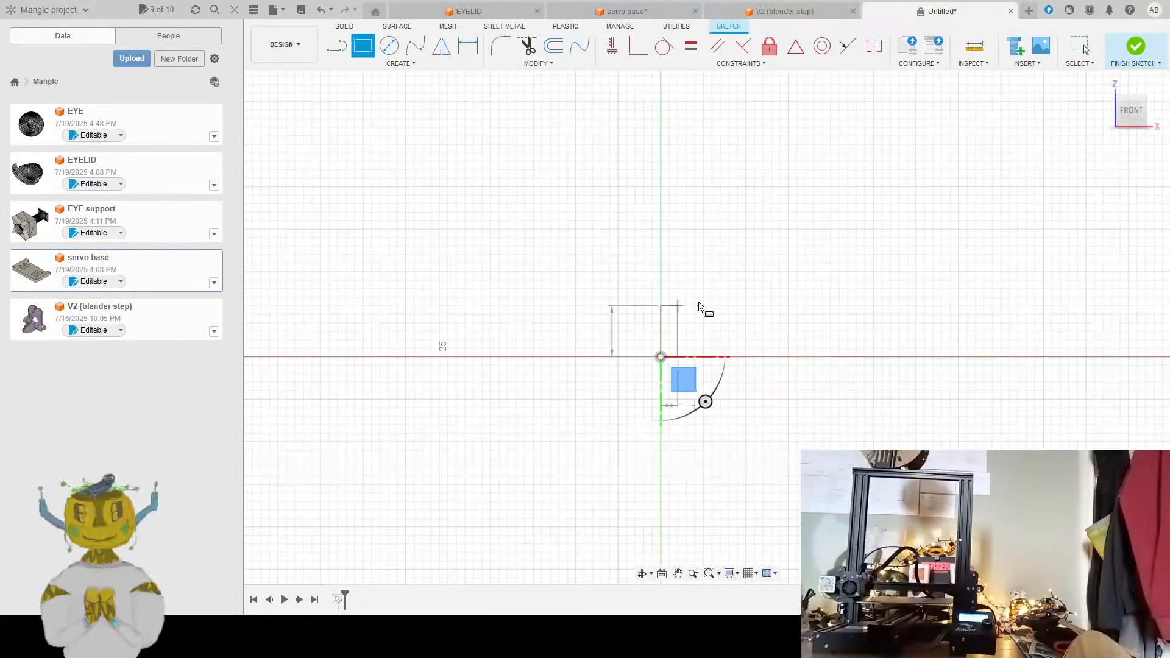
key(Return)
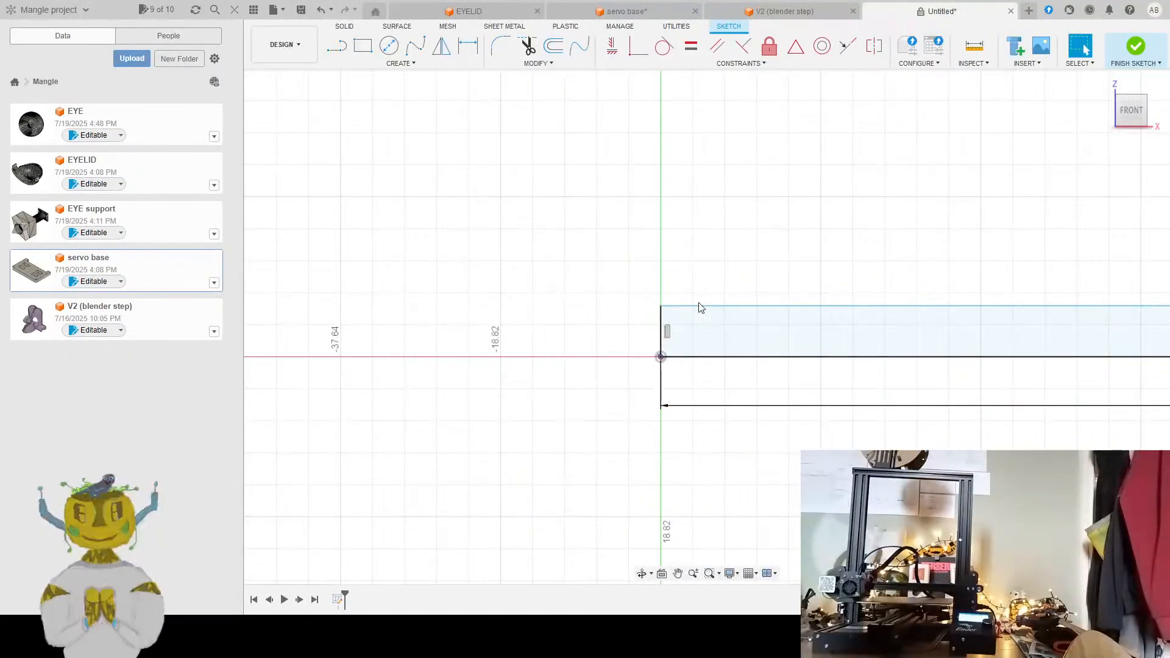
key(ctrl+z)
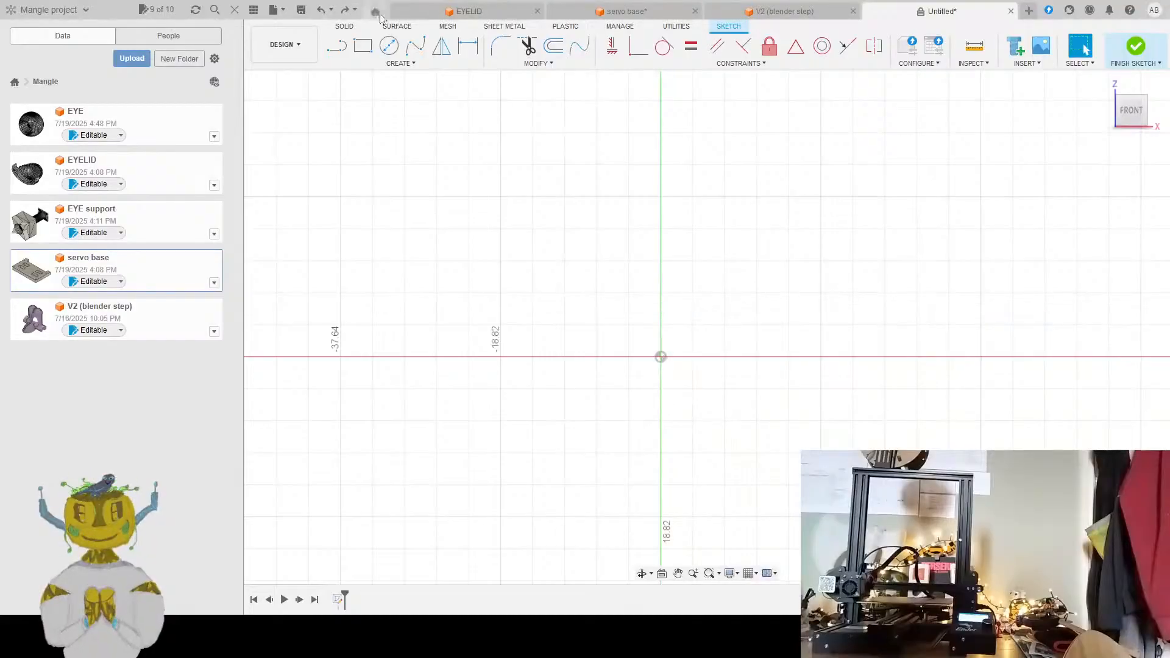
Sketch a rectangle from the origin, 200 mm wide and about 20 mm high, and select its profile
click(361, 47)
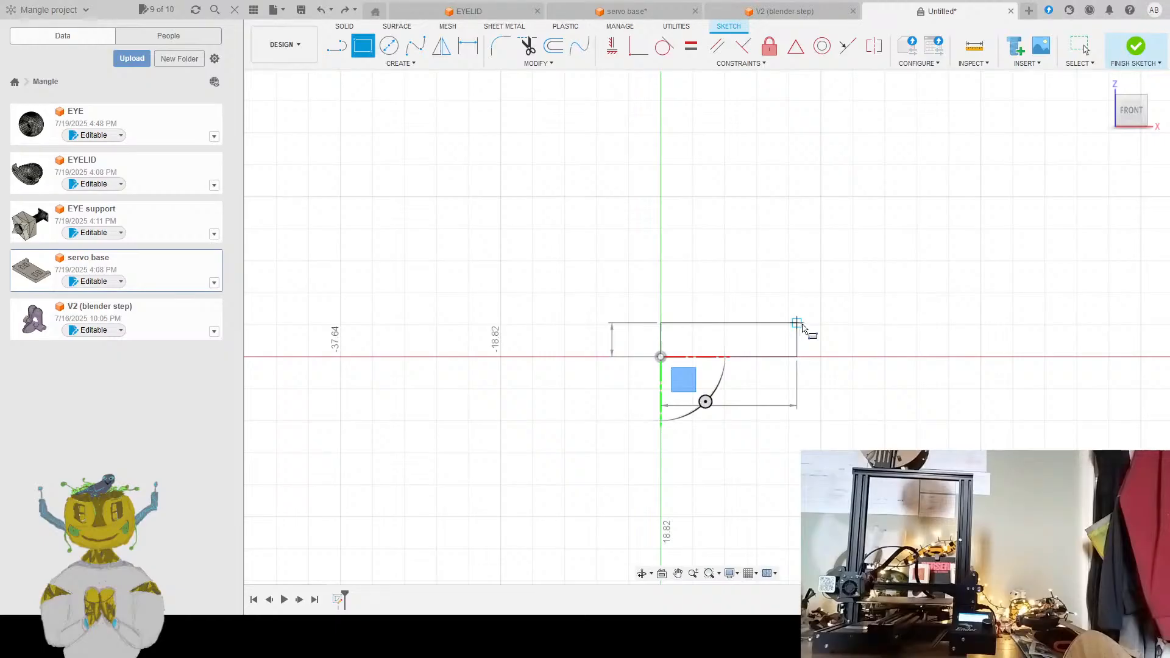
text(200)
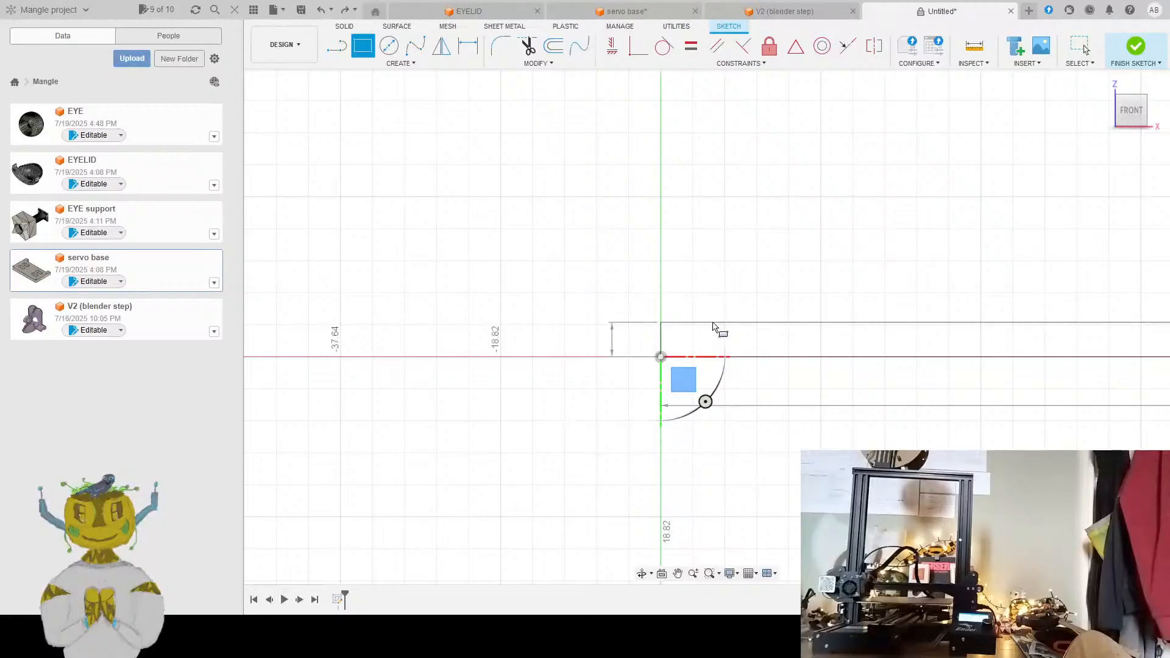
click(705, 184)
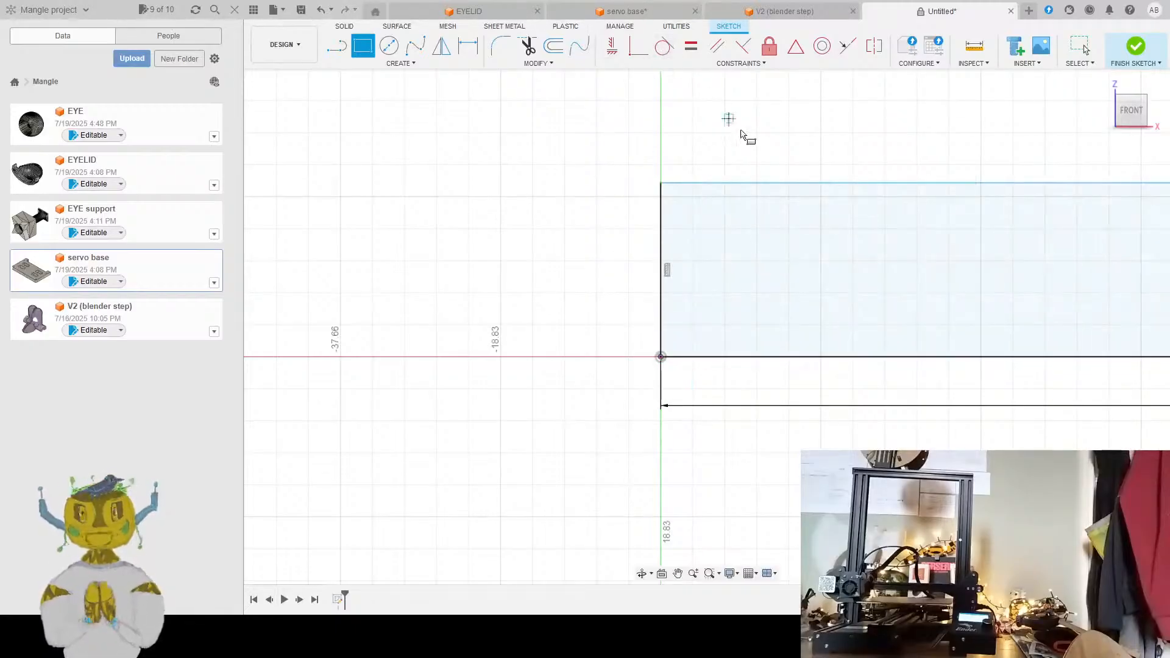
click(743, 130)
key(Escape)
click(790, 254)
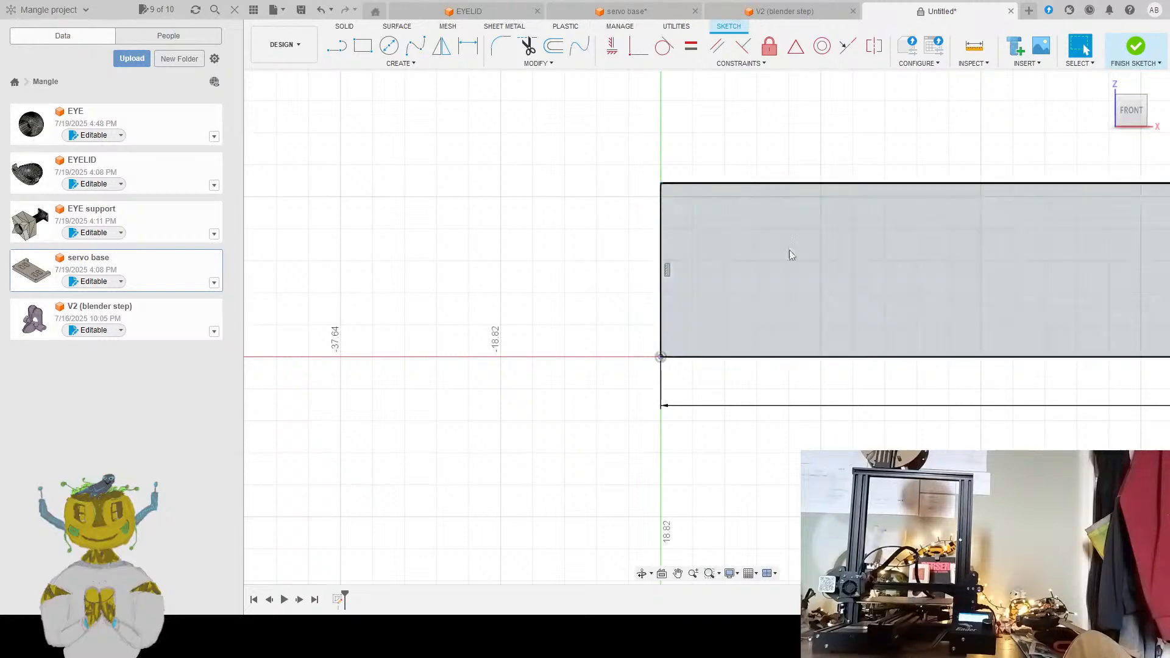
Switch to the servo base in the design workspace and measure the distance between its two long edges
click(784, 11)
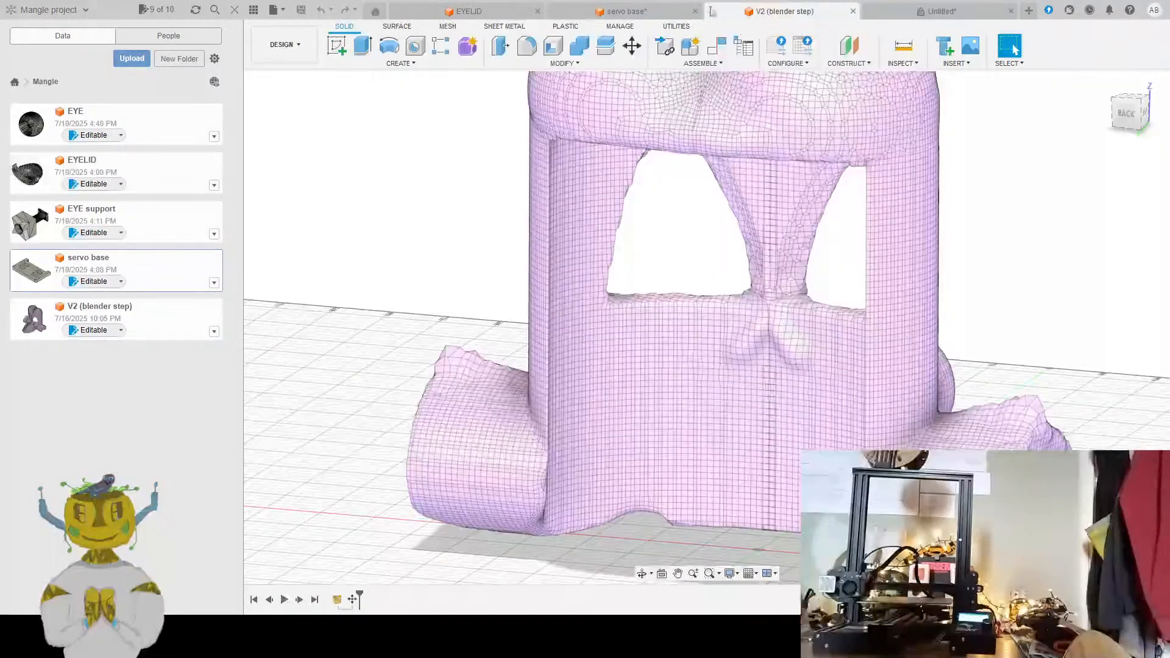
click(627, 11)
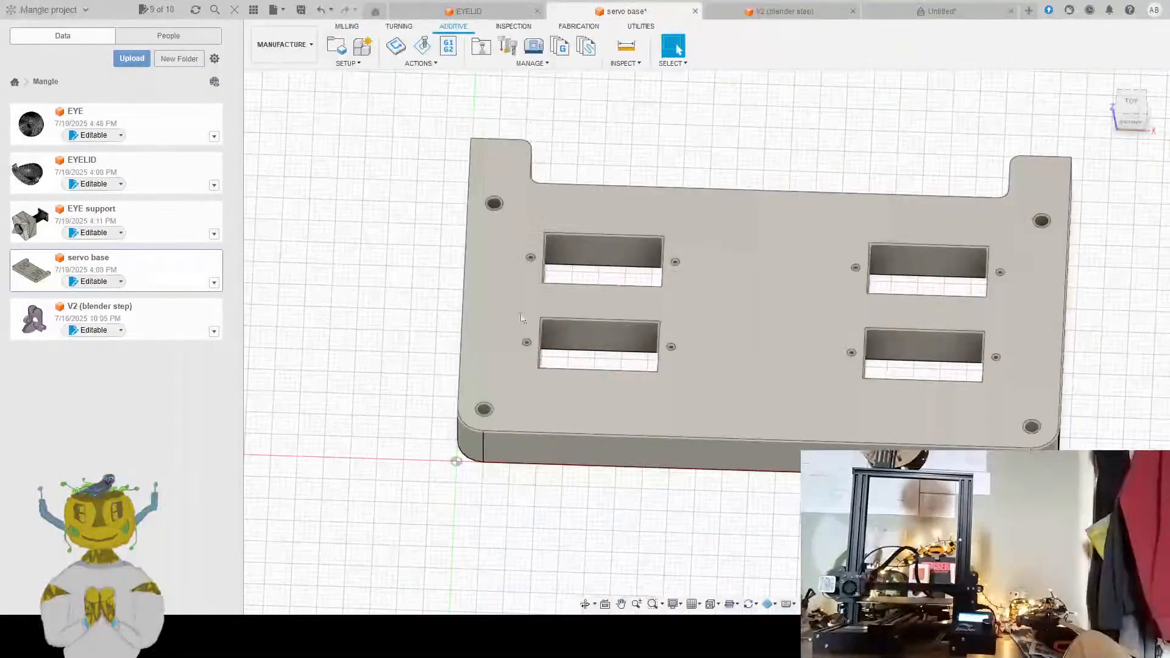
shift+middle_drag(529, 286, 512, 314)
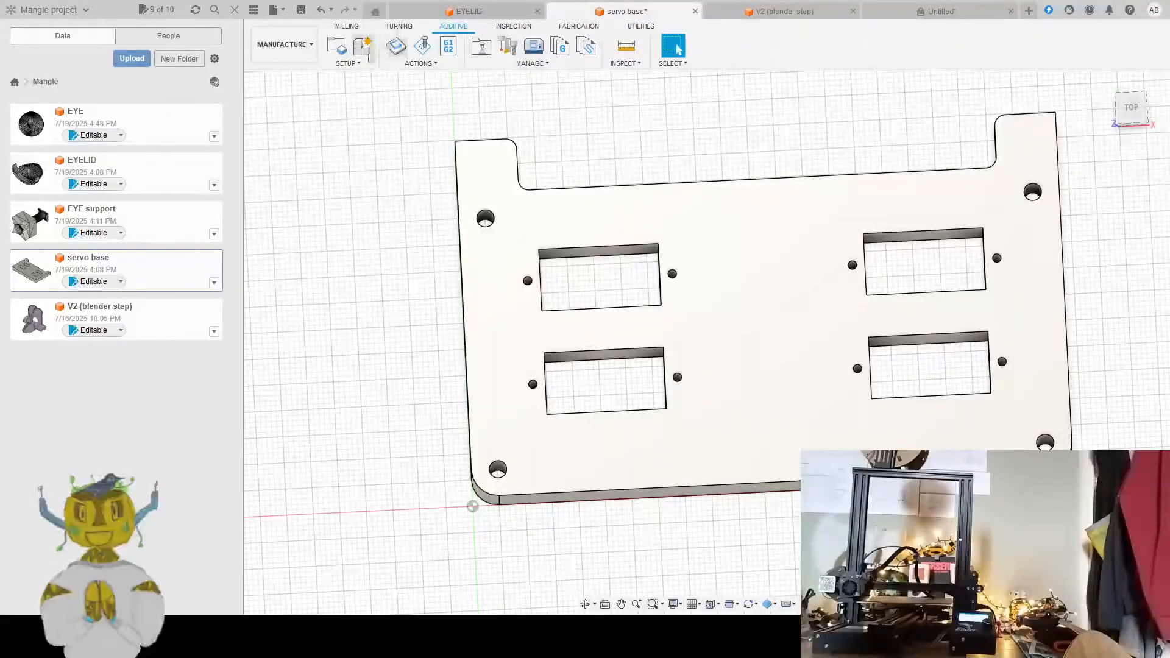
click(314, 82)
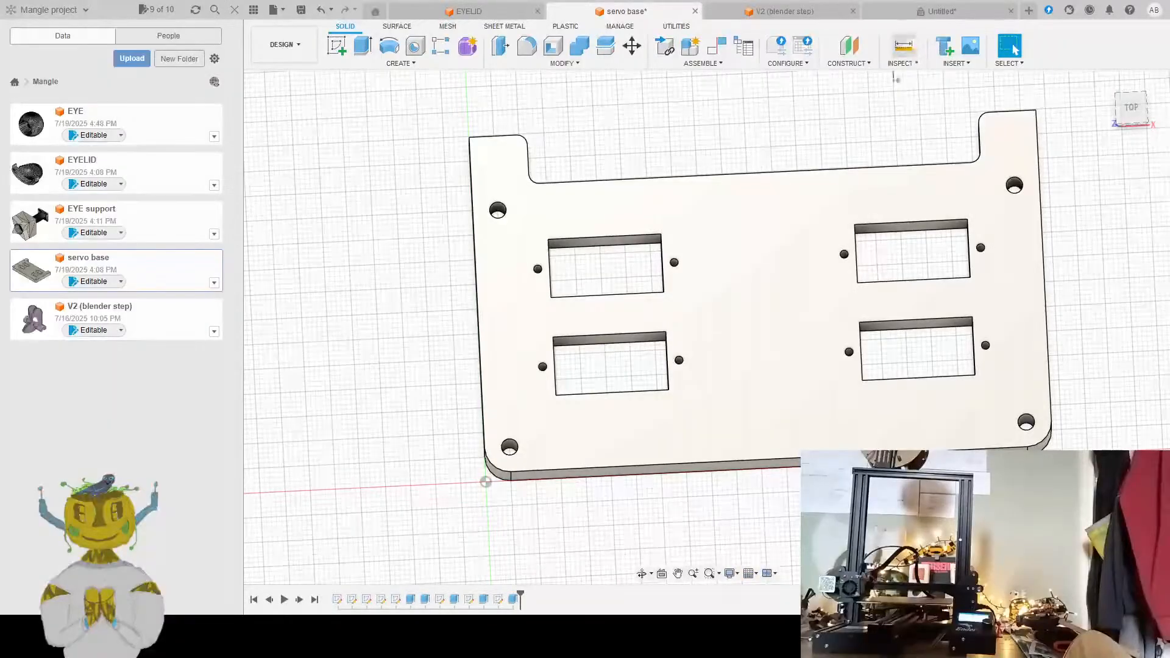
click(782, 172)
click(781, 460)
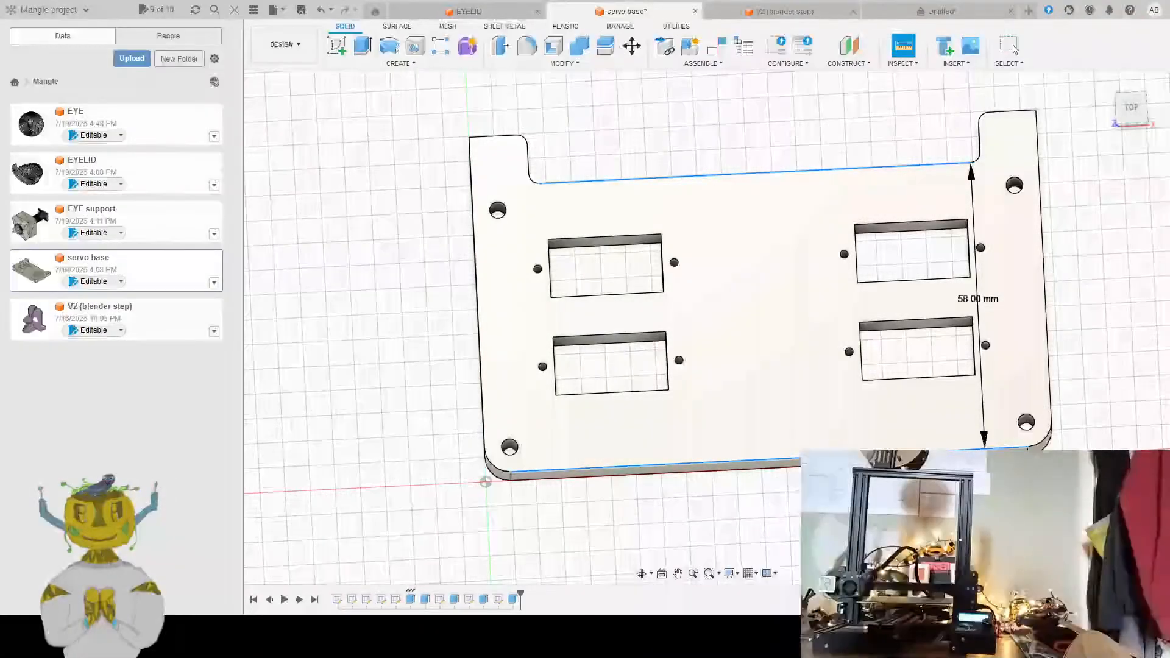
Return to the untitled design and examine the sketched rectangle from its origin side to its far end
click(964, 16)
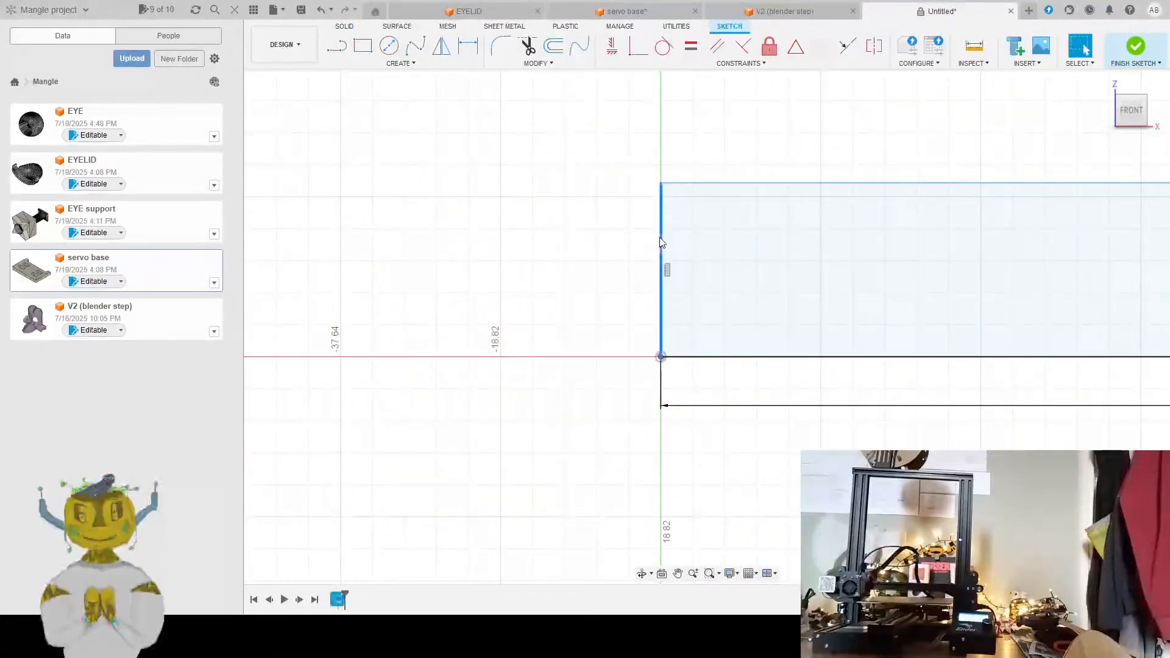
click(667, 268)
mouse_move(710, 295)
shift+middle_down()
mouse_move(601, 324)
mouse_move(705, 283)
mouse_move(604, 290)
shift+middle_up()
scroll(701, 274, down, 1)
middle_drag(786, 259, 690, 282)
scroll(724, 251, up, 2)
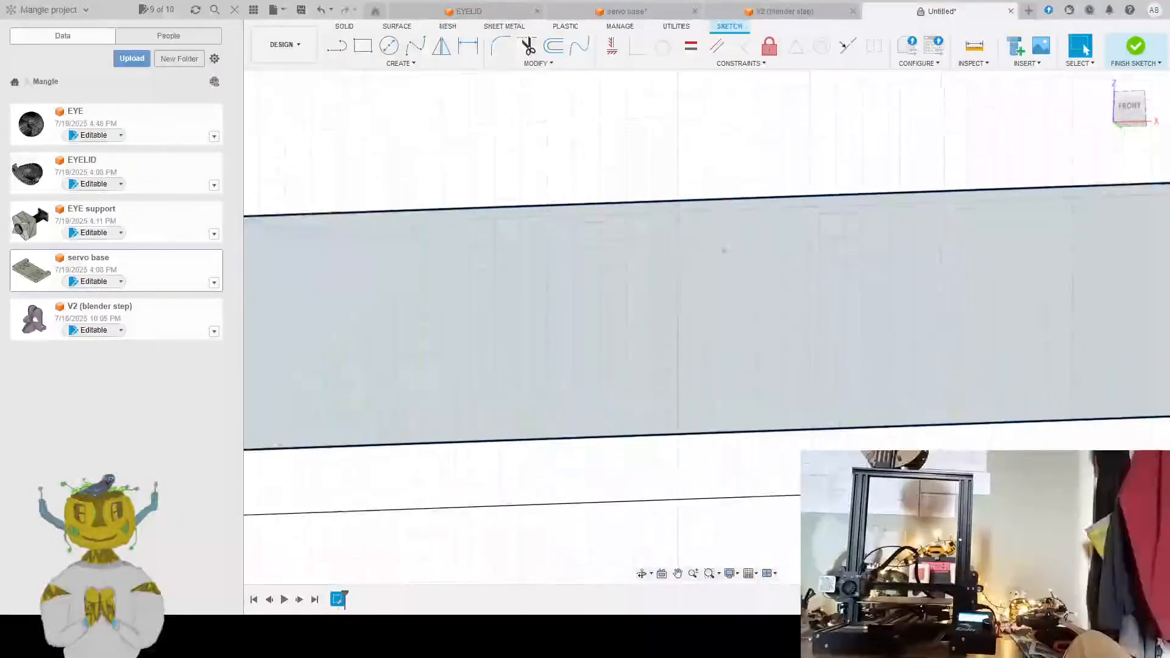
scroll(705, 244, down, 5)
mouse_move(808, 244)
middle_down()
mouse_move(677, 272)
mouse_move(603, 269)
middle_up()
scroll(678, 272, down, 2)
scroll(820, 222, down, 1)
mouse_move(820, 222)
middle_down()
mouse_move(757, 262)
mouse_move(663, 266)
middle_up()
scroll(670, 267, down, 2)
scroll(781, 265, down, 4)
scroll(792, 268, up, 5)
key(Escape)
scroll(826, 261, up, 3)
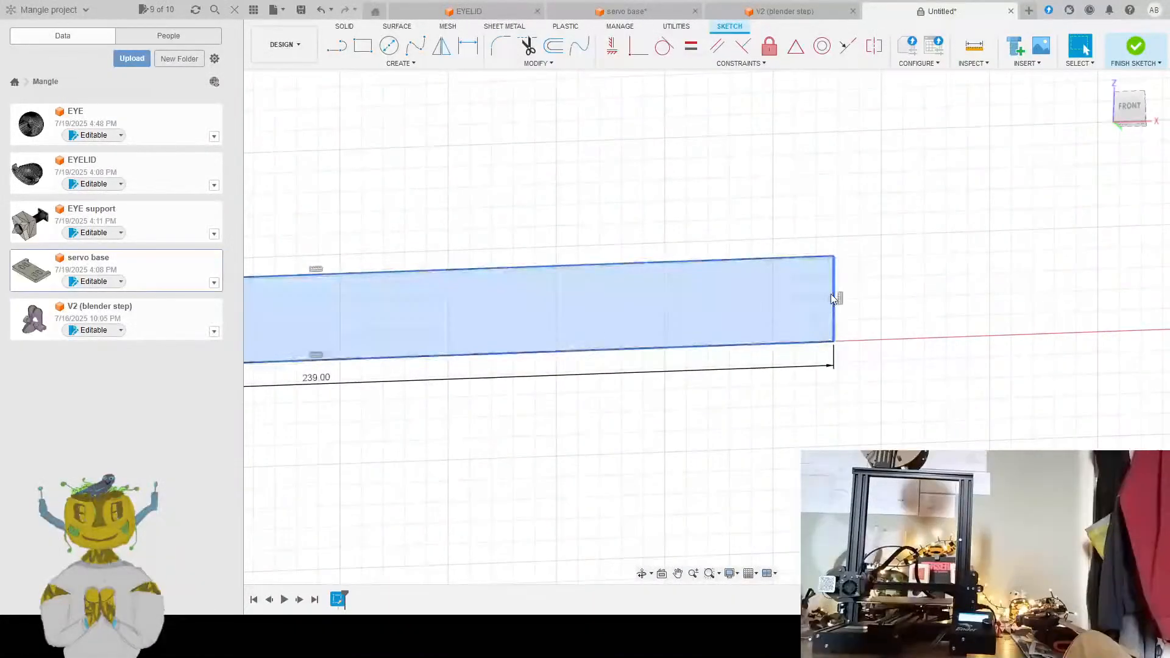
Undo the rectangle in the front-plane sketch
scroll(744, 358, up, 1)
scroll(628, 327, down, 1)
mouse_move(476, 333)
middle_down()
mouse_move(644, 326)
mouse_move(732, 294)
middle_up()
scroll(621, 326, down, 1)
scroll(727, 294, down, 1)
key(ctrl+z)
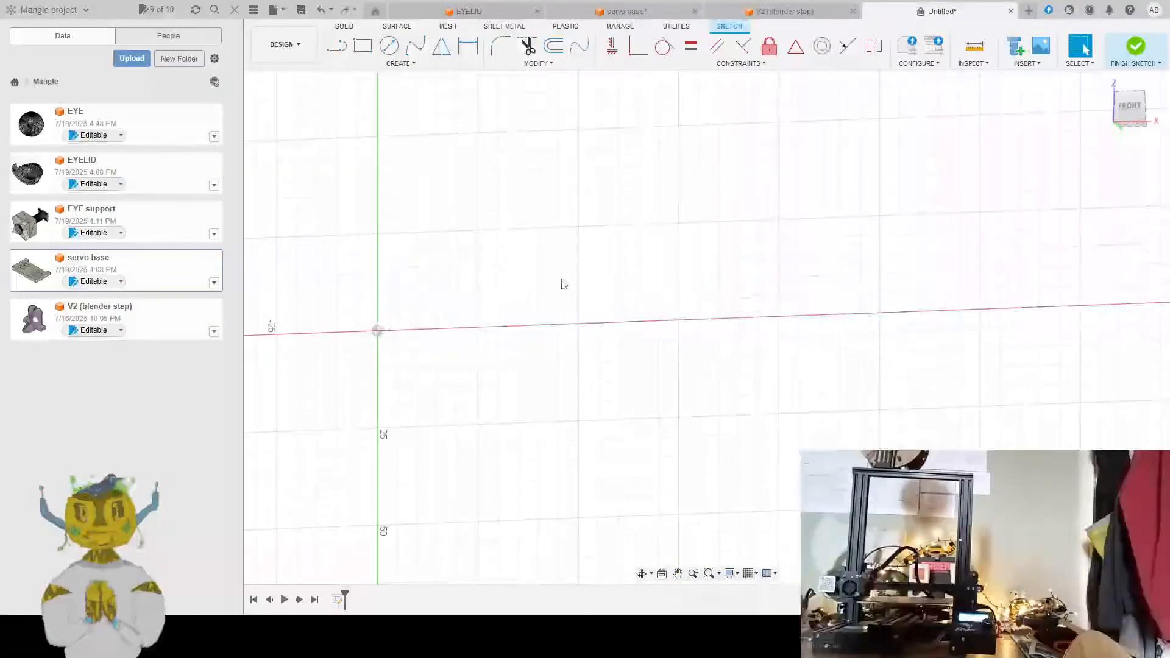
Sketch a rectangle from the origin, 239 mm wide and 58 mm high
click(363, 46)
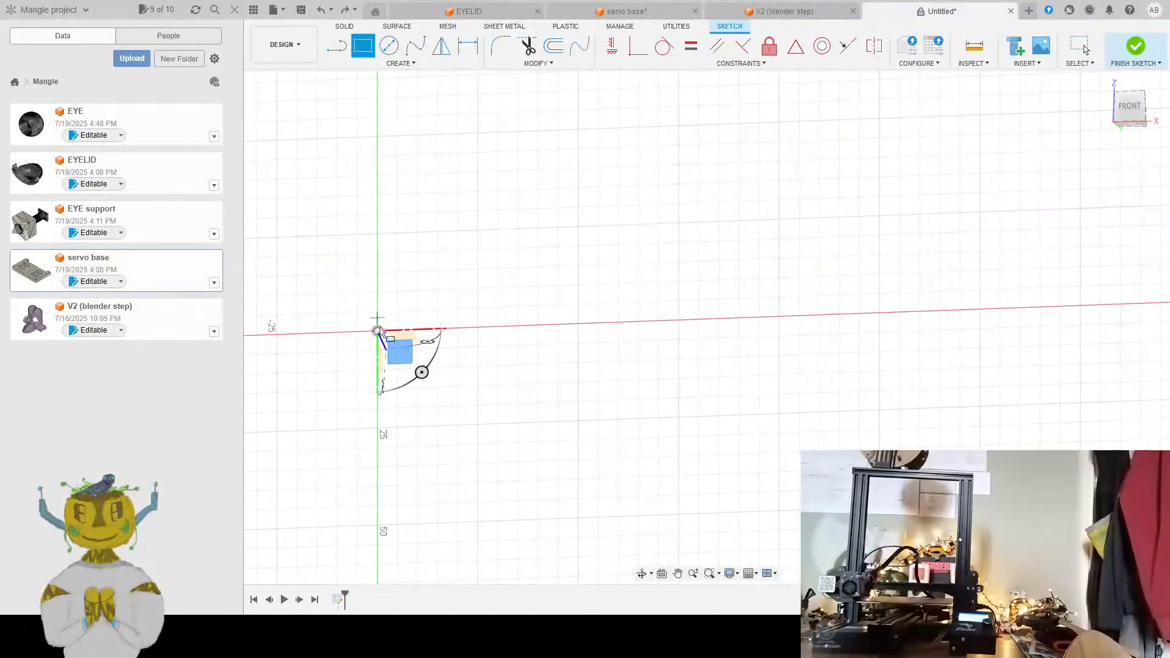
click(378, 331)
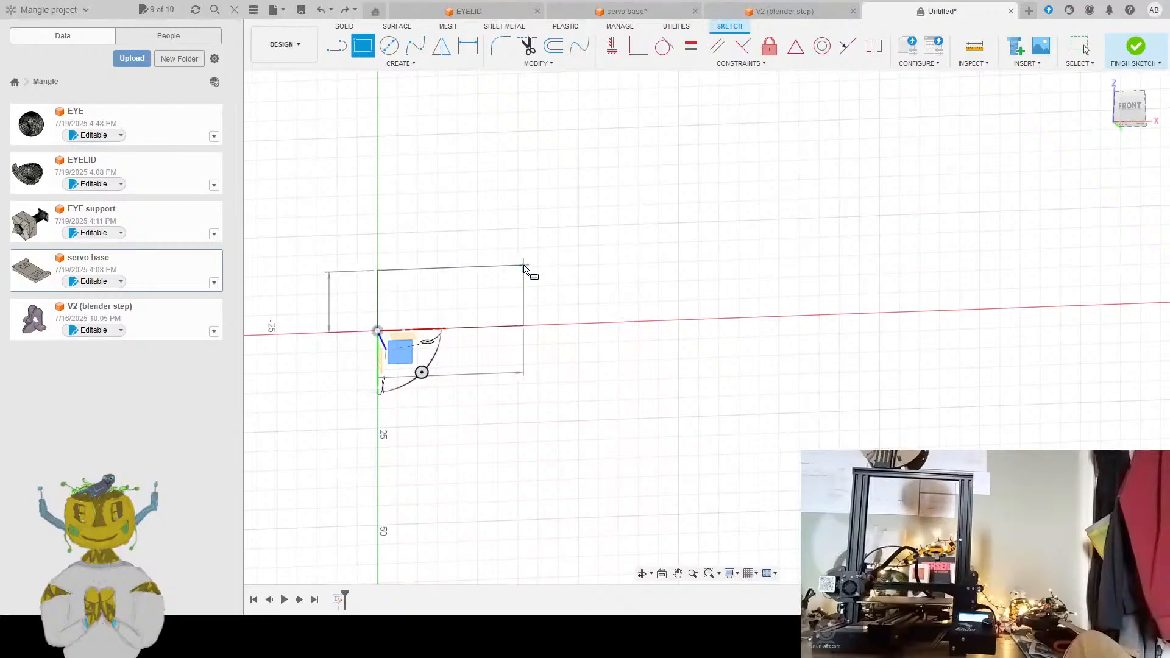
text(58)
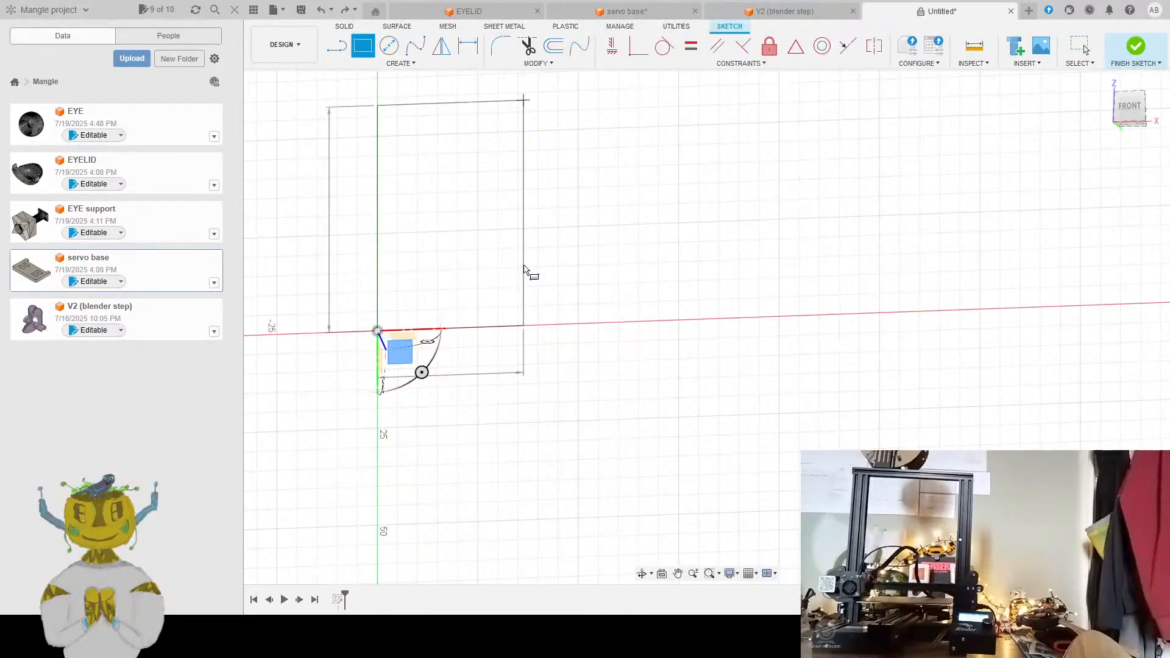
text(200)
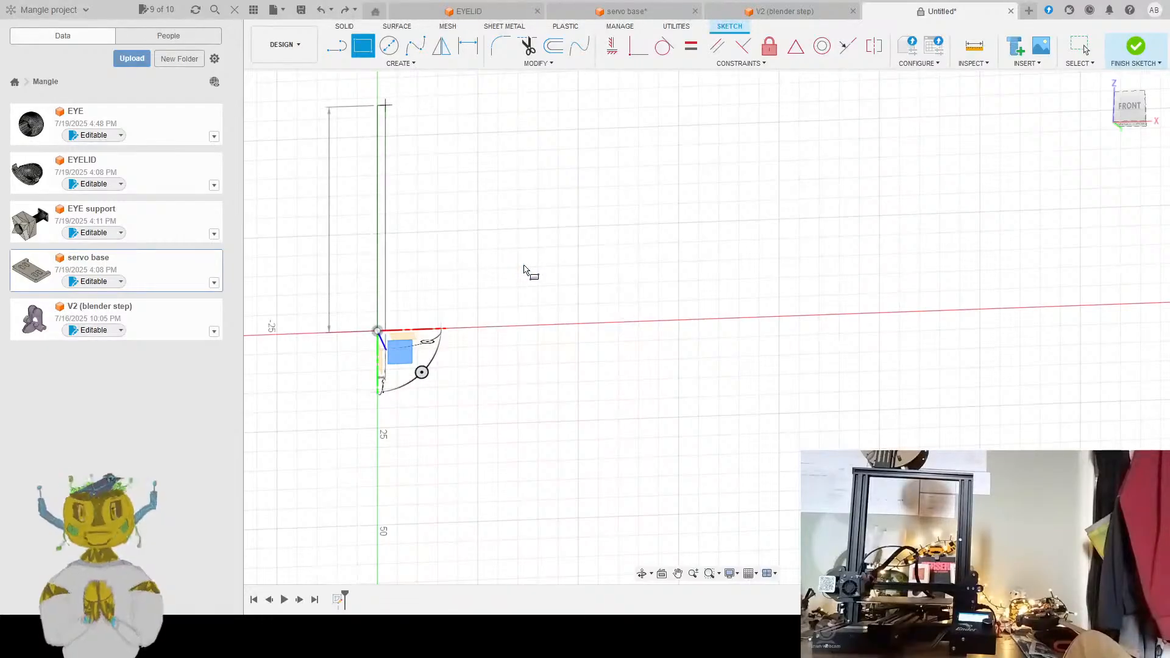
key(Return)
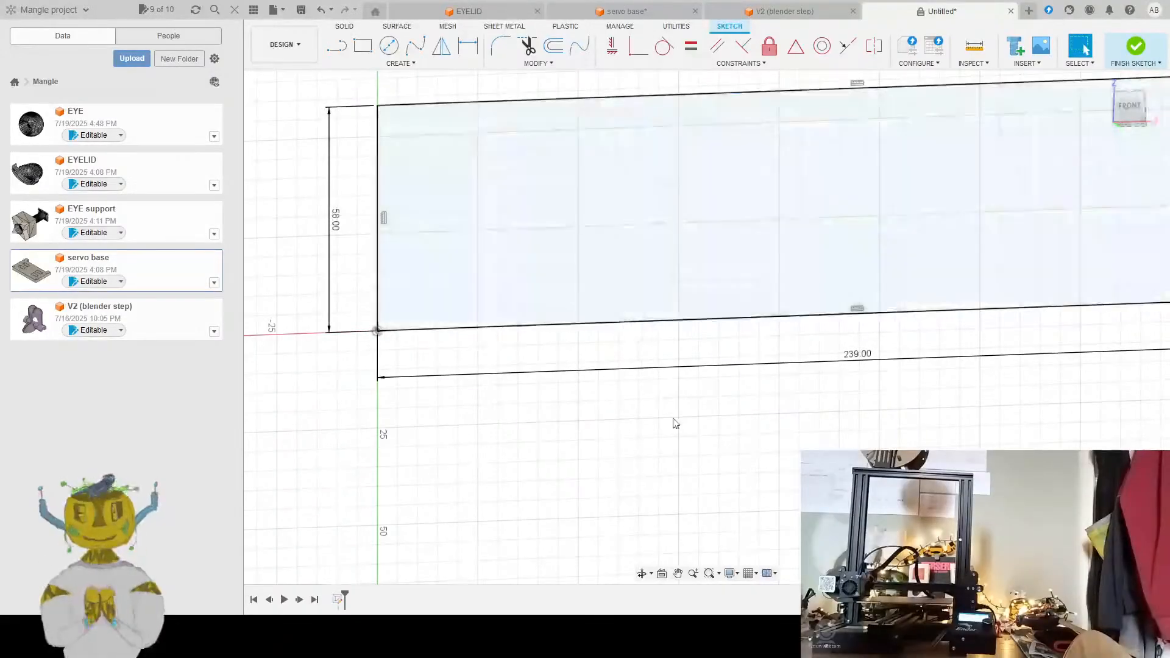
middle_drag(715, 420, 696, 476)
scroll(716, 421, down, 1)
scroll(696, 476, down, 1)
key(Escape)
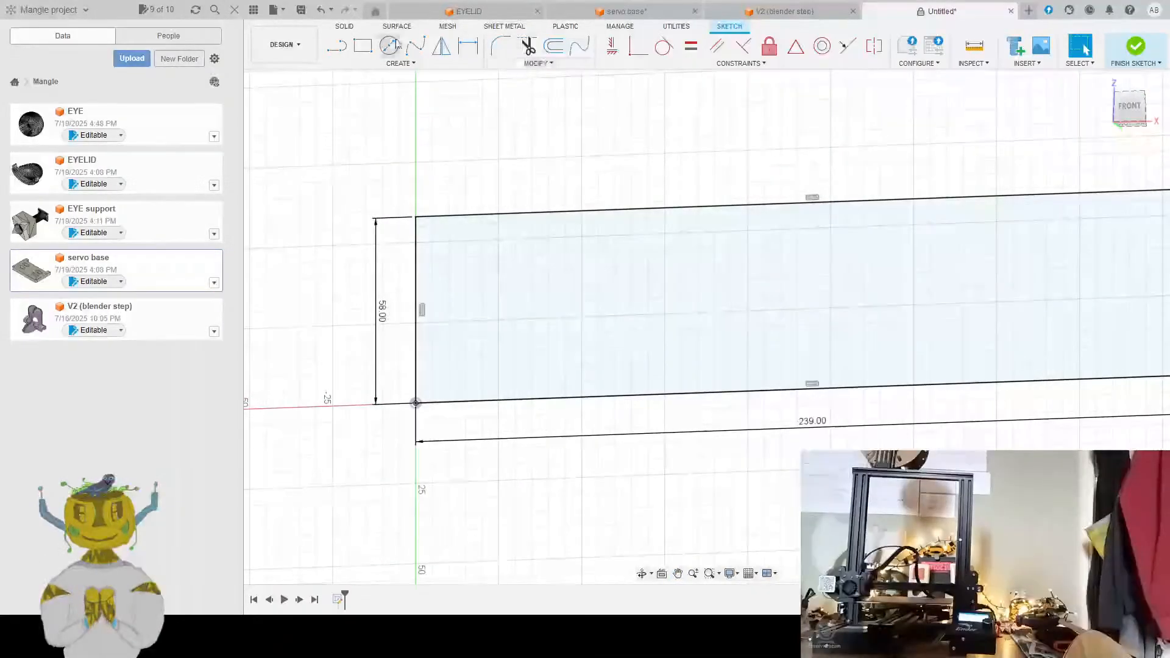
Sketch a second rectangle from the origin inside the large one, 113 mm wide and 58 mm high
key(r)
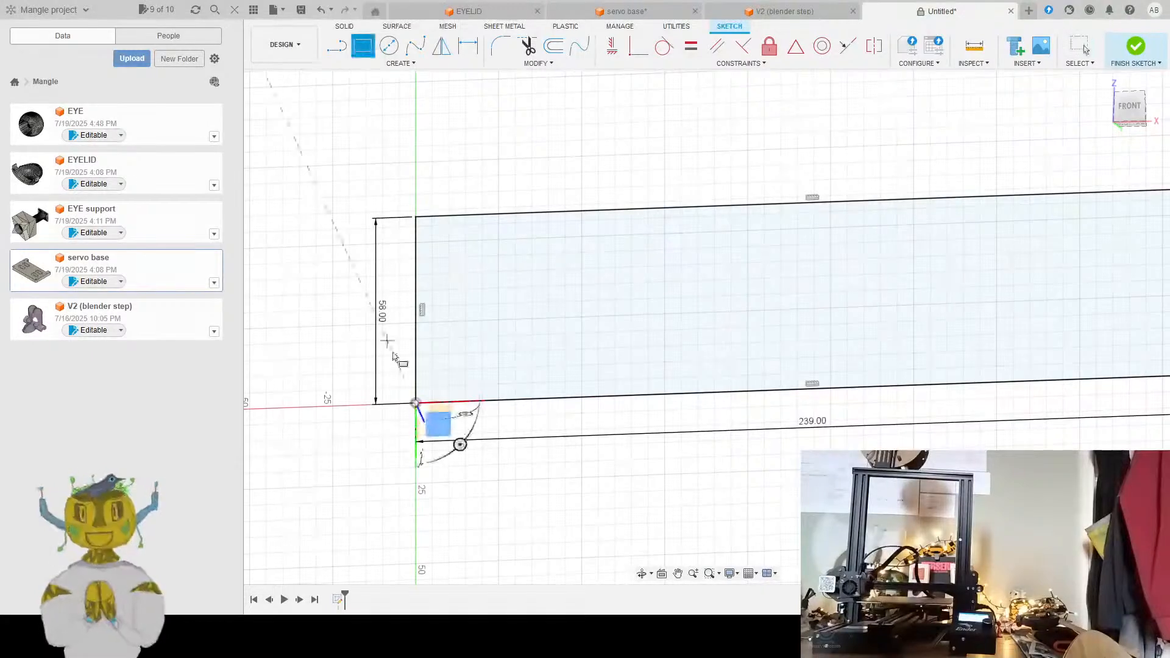
click(417, 403)
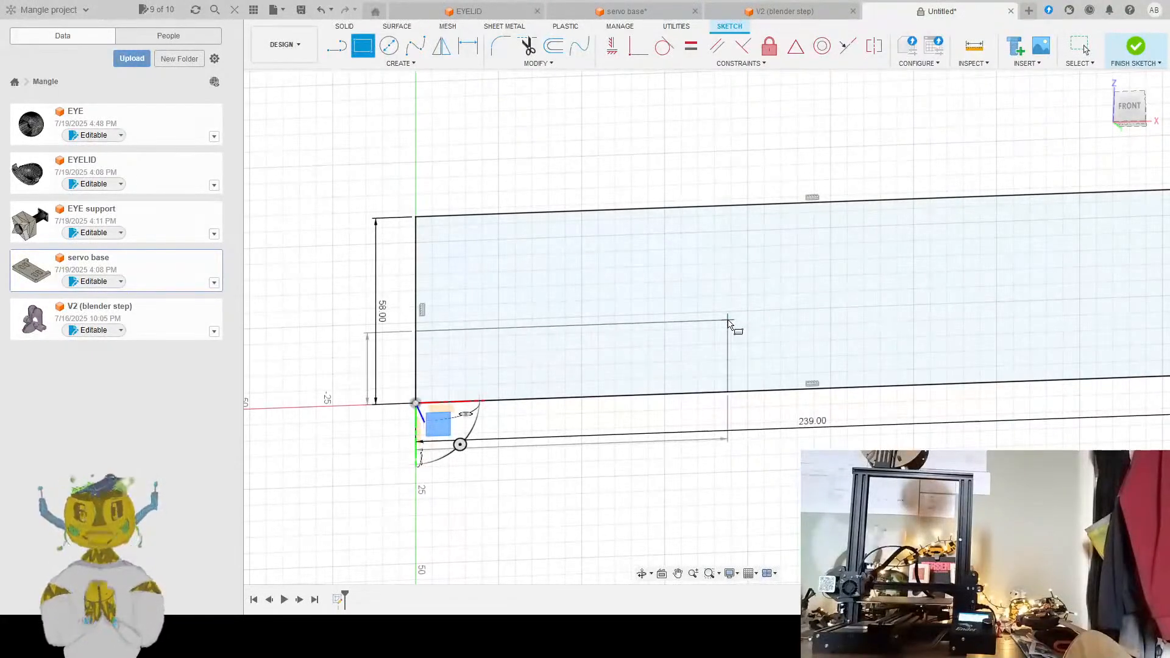
text(58)
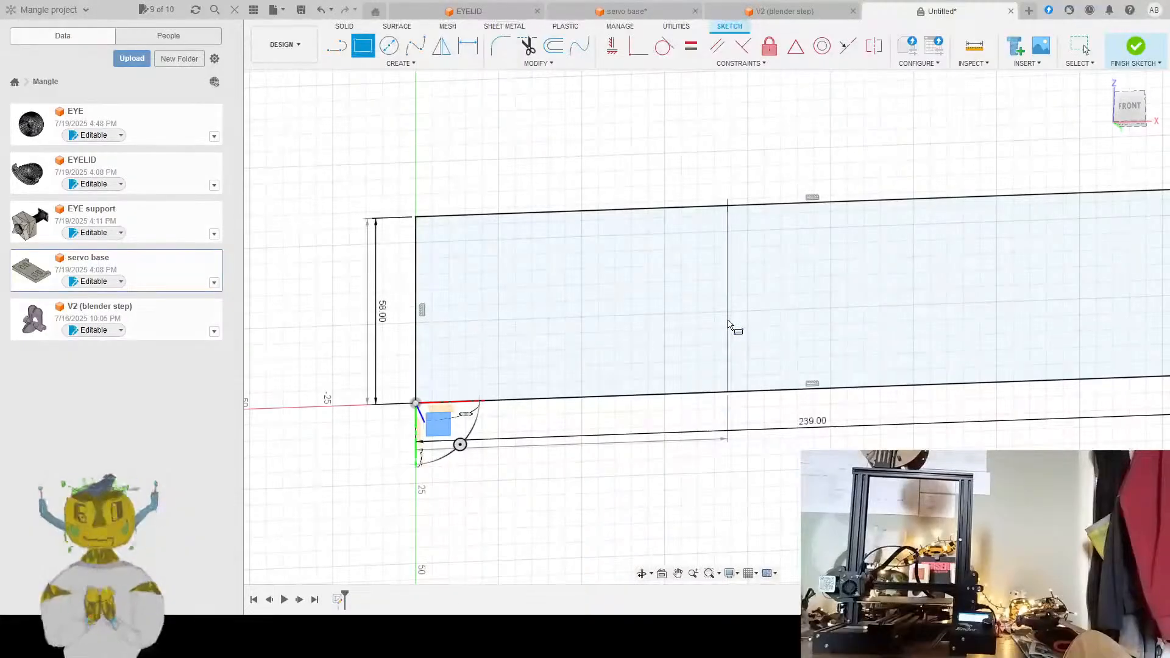
key(Tab)
text(113)
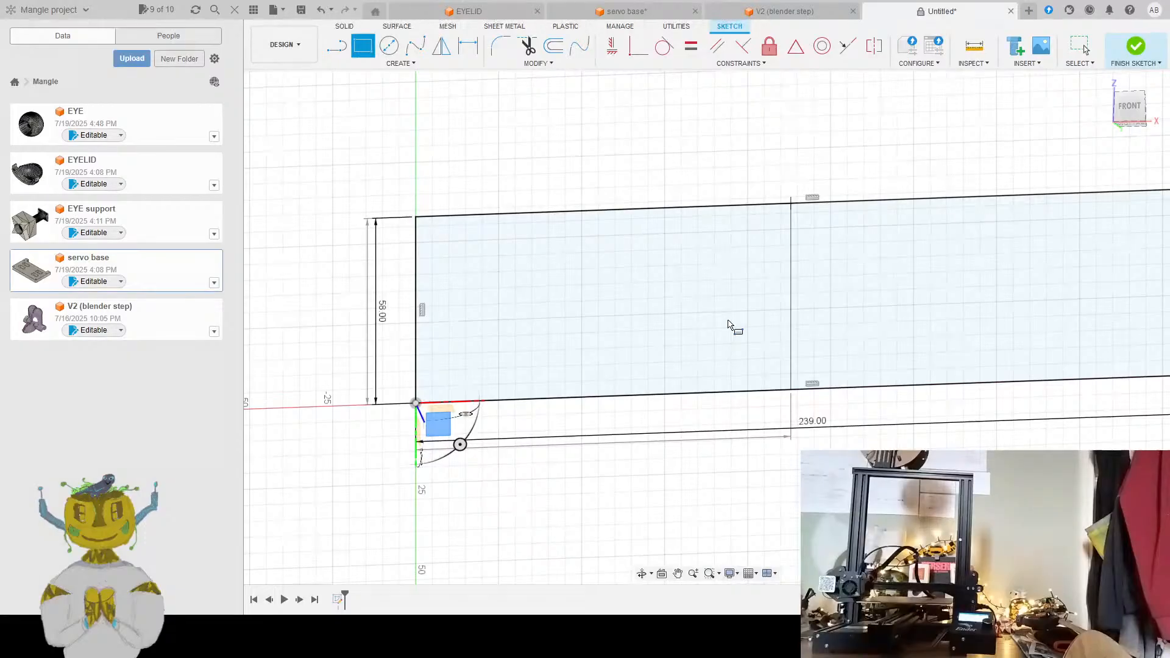
key(Return)
key(Escape)
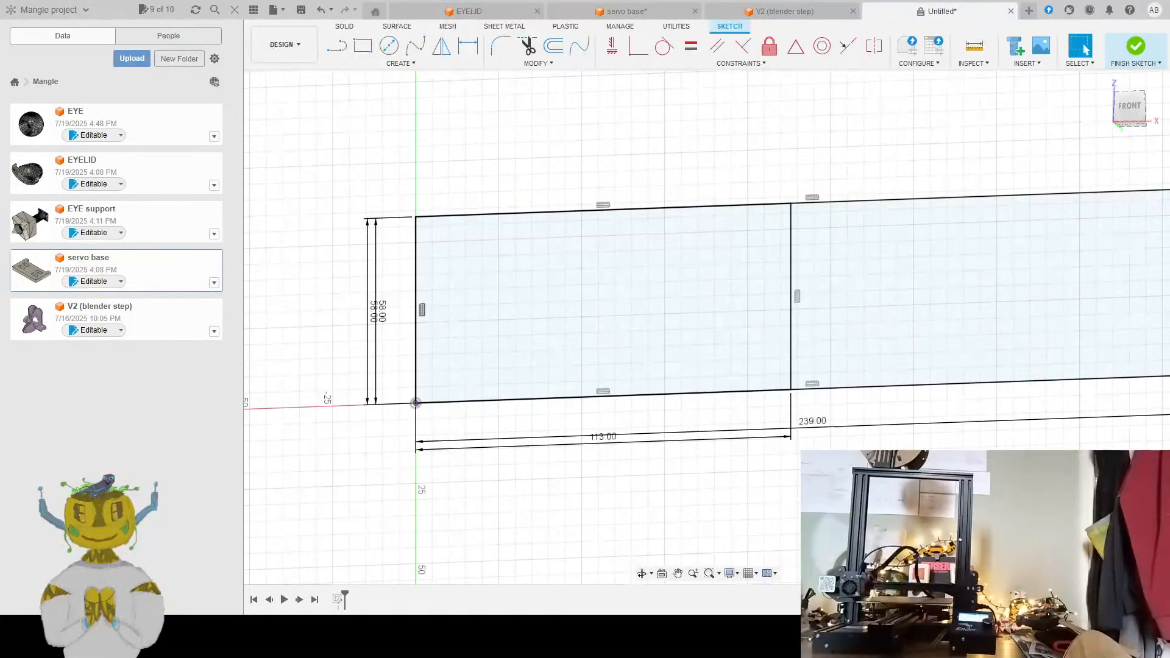
Sketch a 13 mm wide, 58 mm high rectangle starting at the lower far corner of the 113 mm rectangle
middle_drag(887, 445, 697, 431)
scroll(697, 431, down, 2)
scroll(695, 424, up, 6)
middle_drag(701, 372, 688, 401)
scroll(535, 230, down, 1)
middle_drag(535, 230, 530, 321)
click(367, 42)
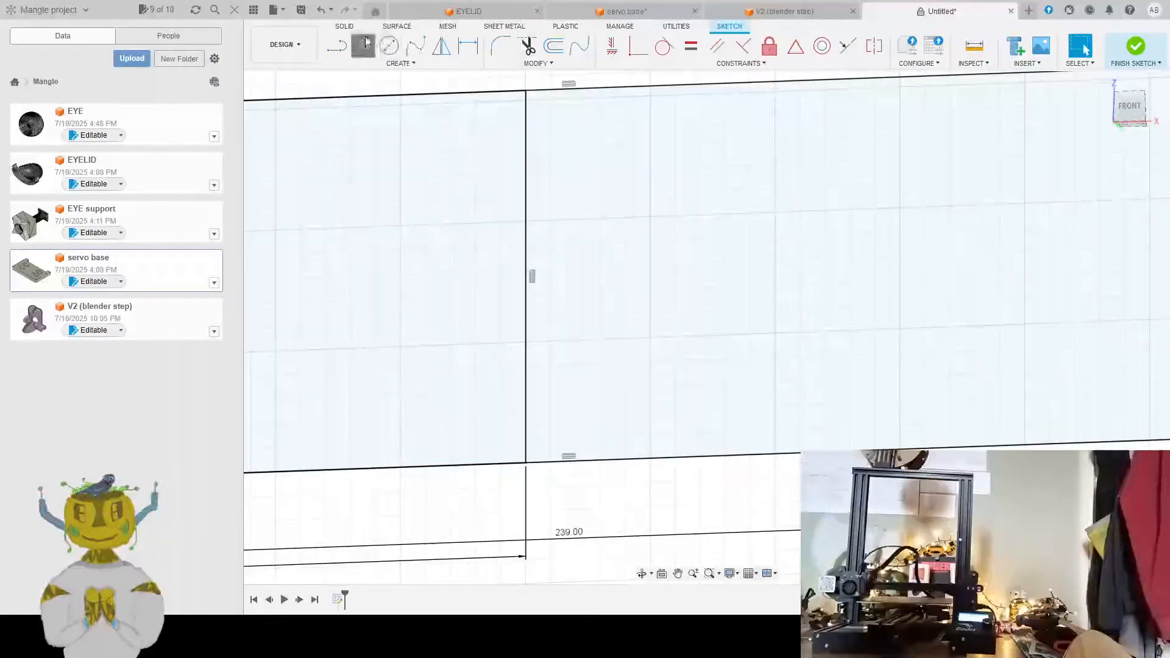
click(526, 464)
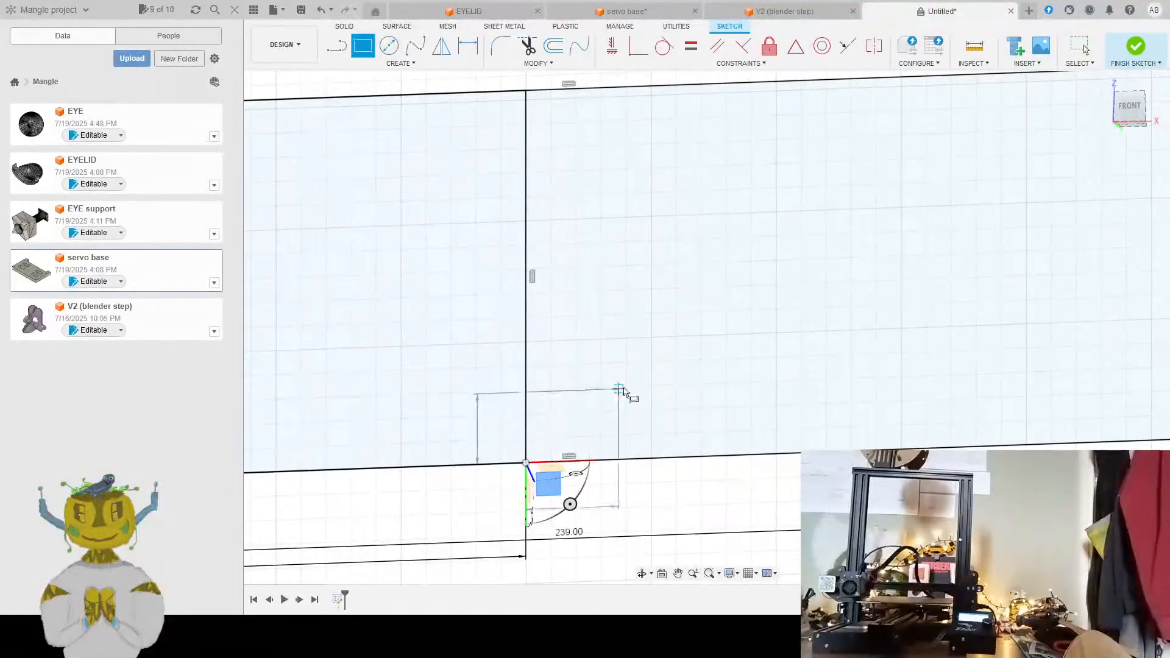
text(30.5)
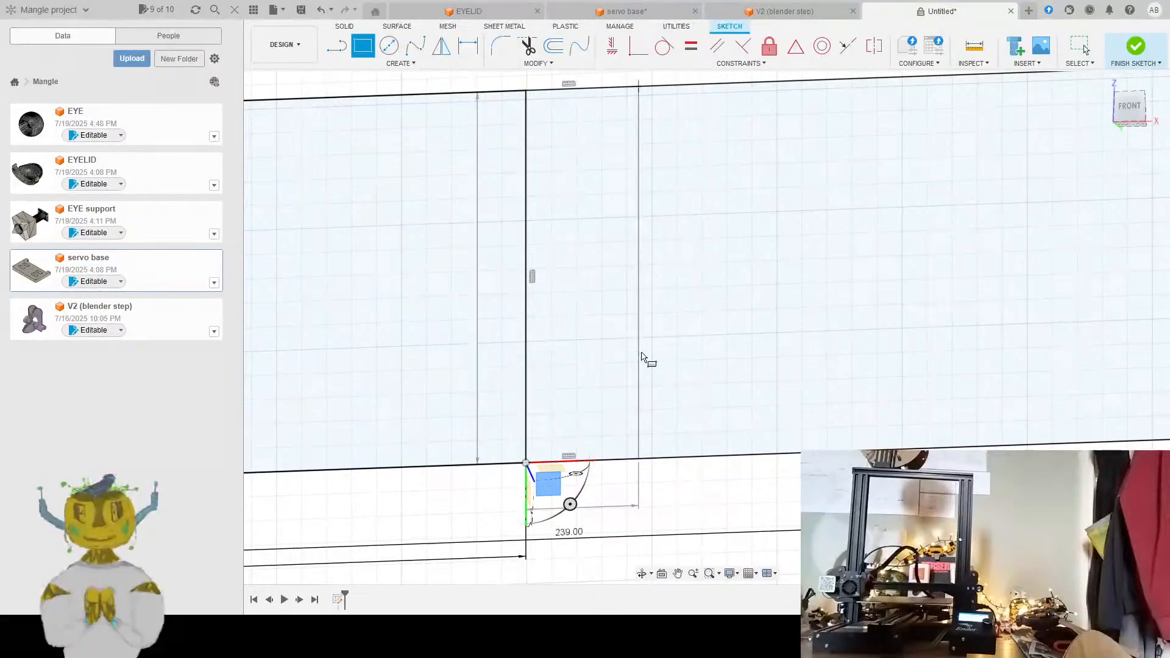
text(13)
key(Return)
key(Escape)
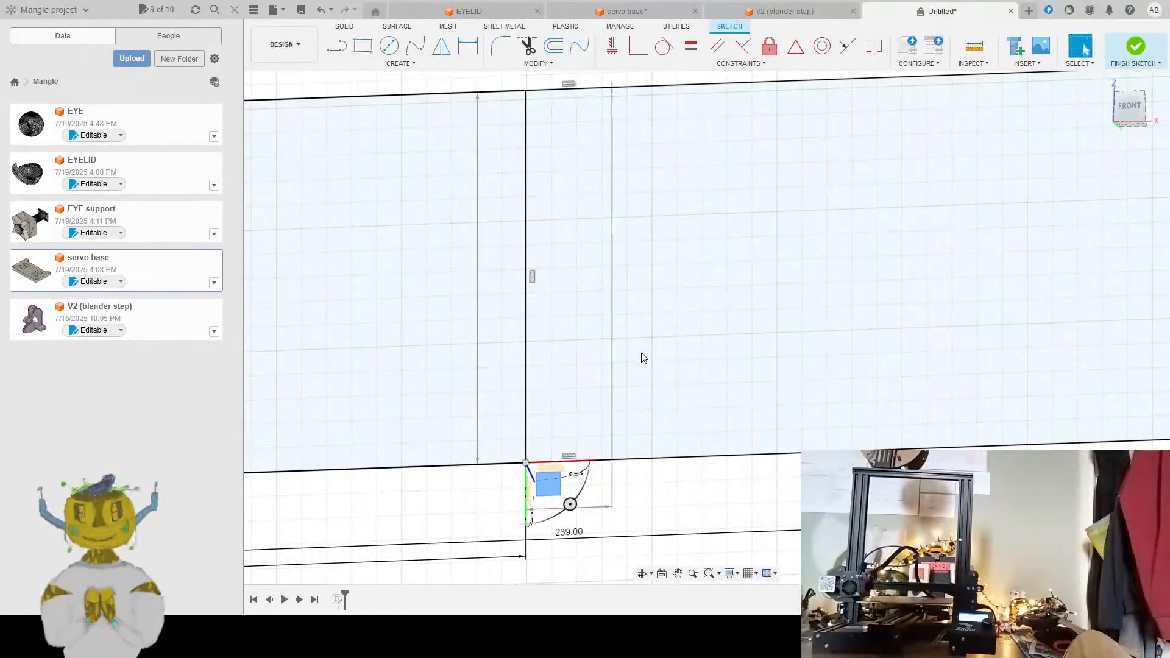
Check the whole divided rectangle and finish the sketch
scroll(770, 448, up, 3)
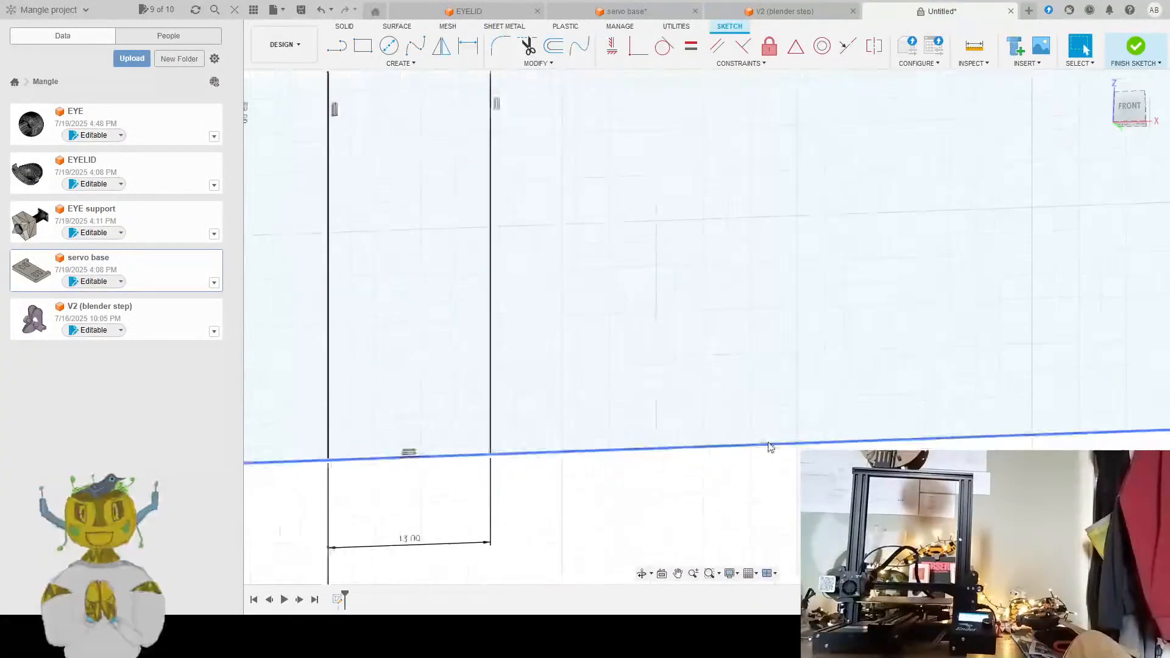
scroll(798, 450, down, 8)
scroll(820, 451, up, 2)
mouse_move(799, 472)
shift+middle_down()
mouse_move(866, 488)
mouse_move(753, 461)
mouse_move(768, 475)
shift+middle_up()
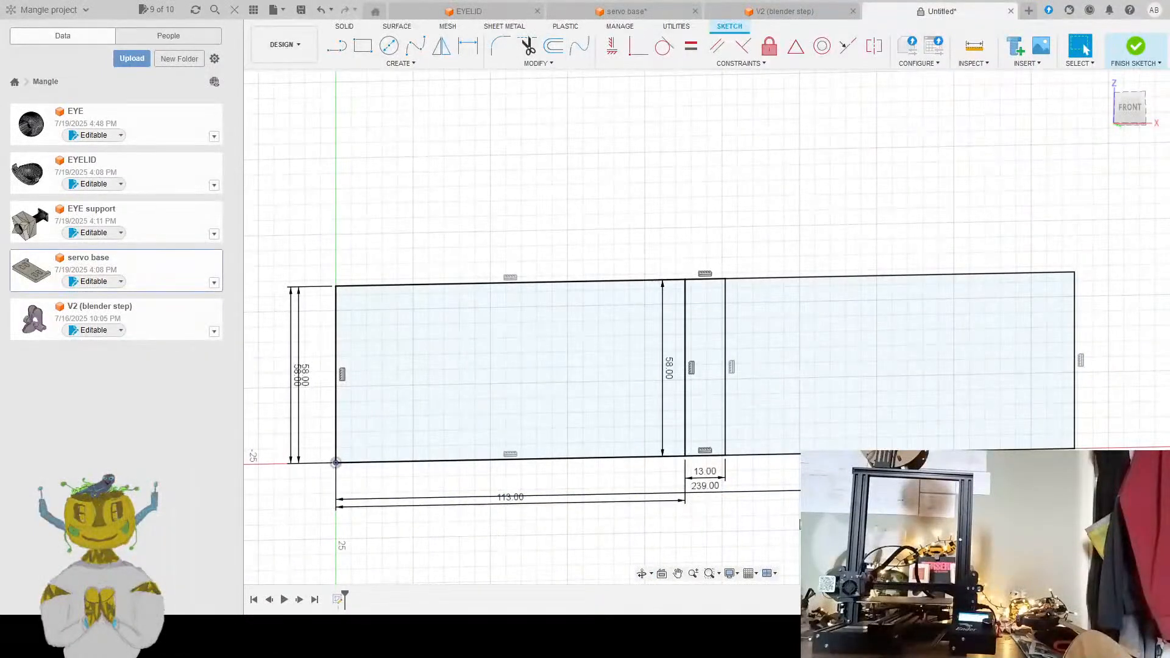
click(1139, 419)
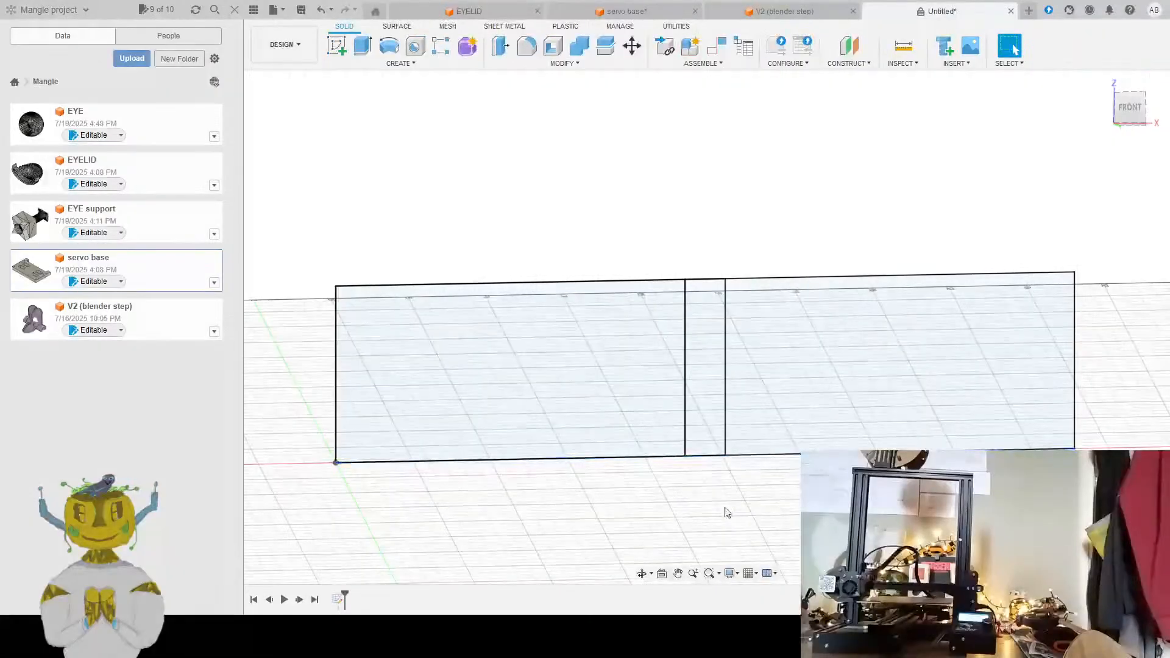
Extrude all three adjoining rectangle profiles 4 mm into one plate
mouse_move(725, 510)
shift+middle_down()
mouse_move(713, 491)
mouse_move(728, 457)
mouse_move(742, 488)
mouse_move(734, 531)
mouse_move(761, 534)
mouse_move(780, 520)
mouse_move(740, 486)
mouse_move(750, 437)
mouse_move(724, 433)
mouse_move(715, 413)
mouse_move(734, 433)
mouse_move(734, 465)
mouse_move(740, 436)
mouse_move(744, 450)
mouse_move(742, 504)
mouse_move(731, 502)
mouse_move(866, 524)
mouse_move(915, 518)
shift+middle_up()
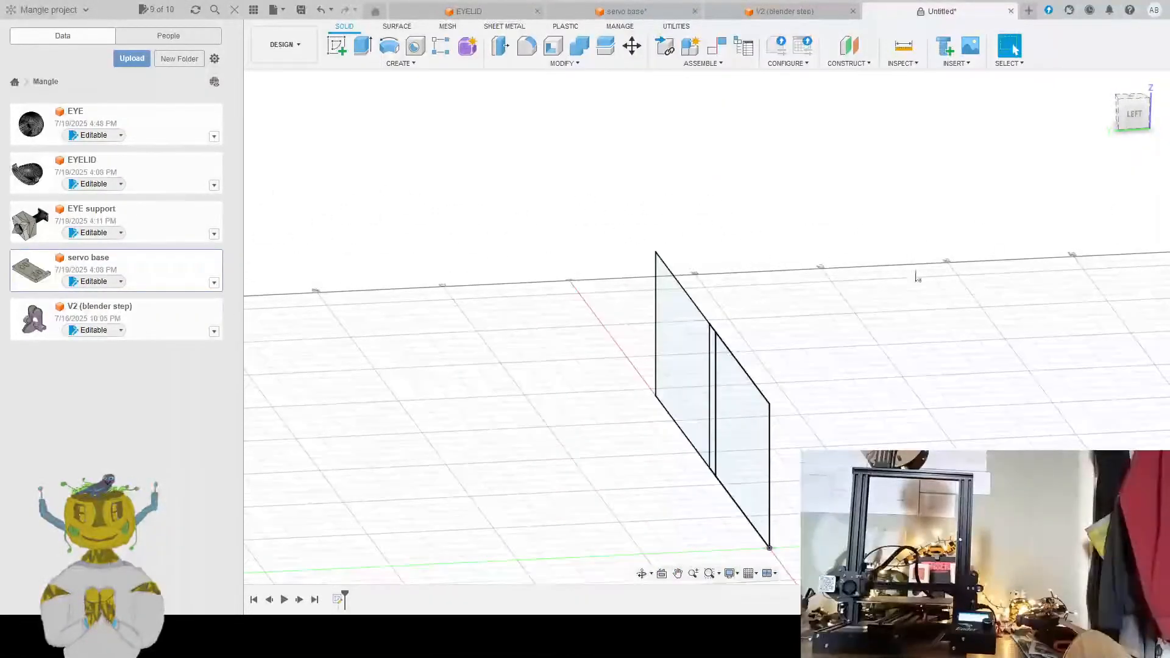
click(1129, 125)
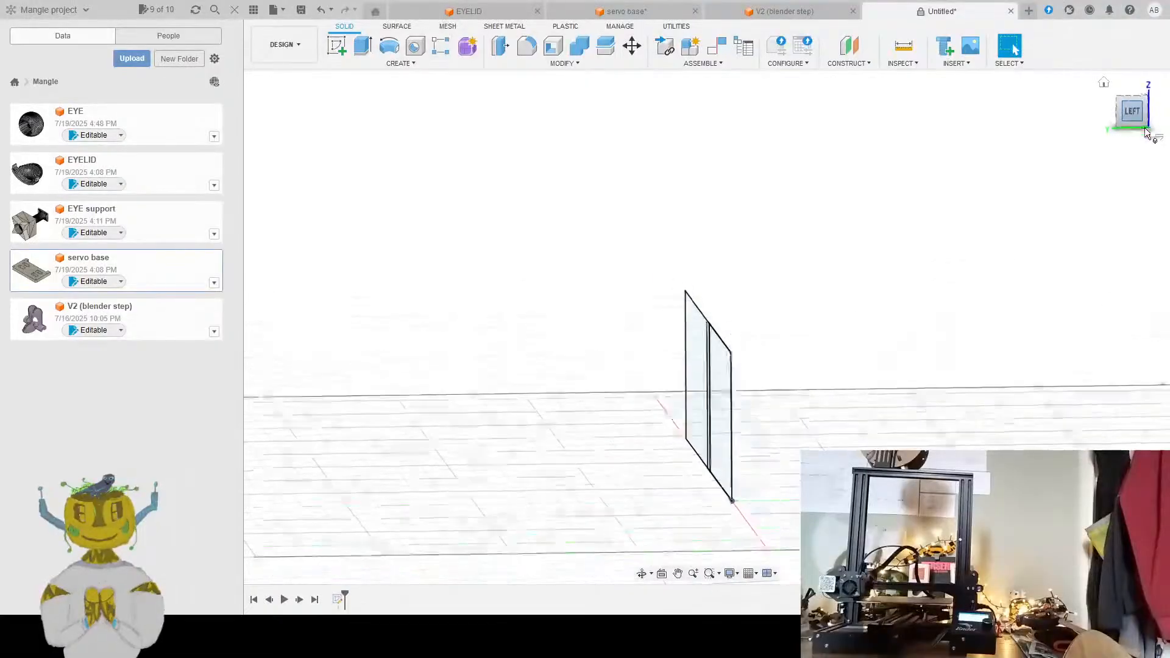
click(1154, 120)
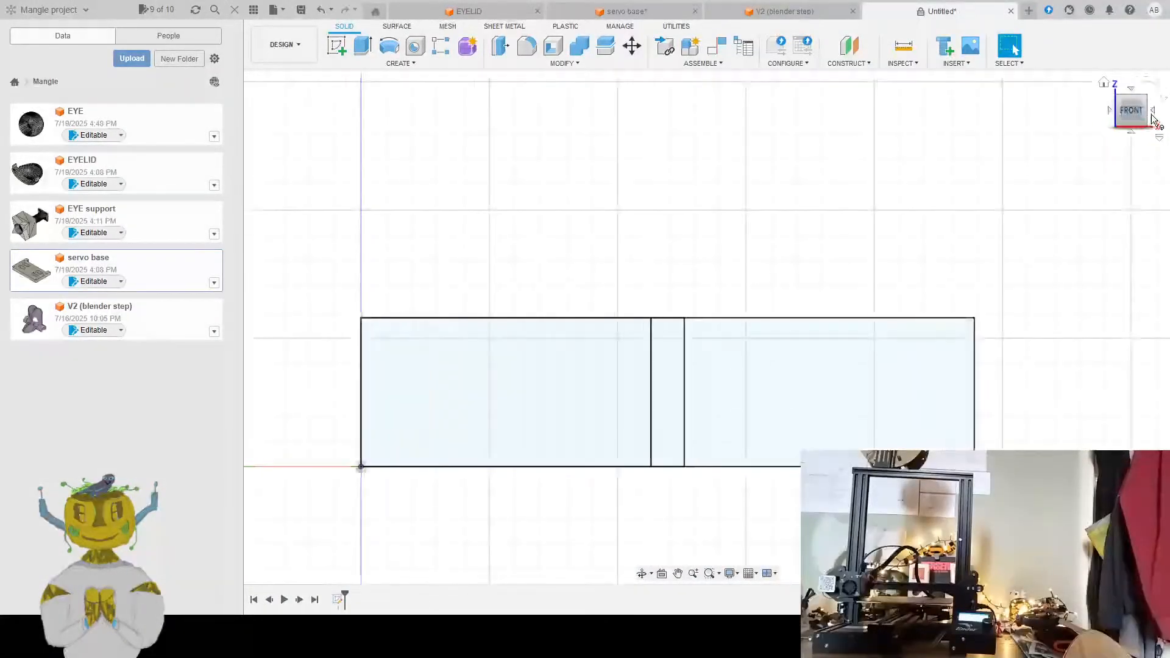
scroll(571, 303, down, 1)
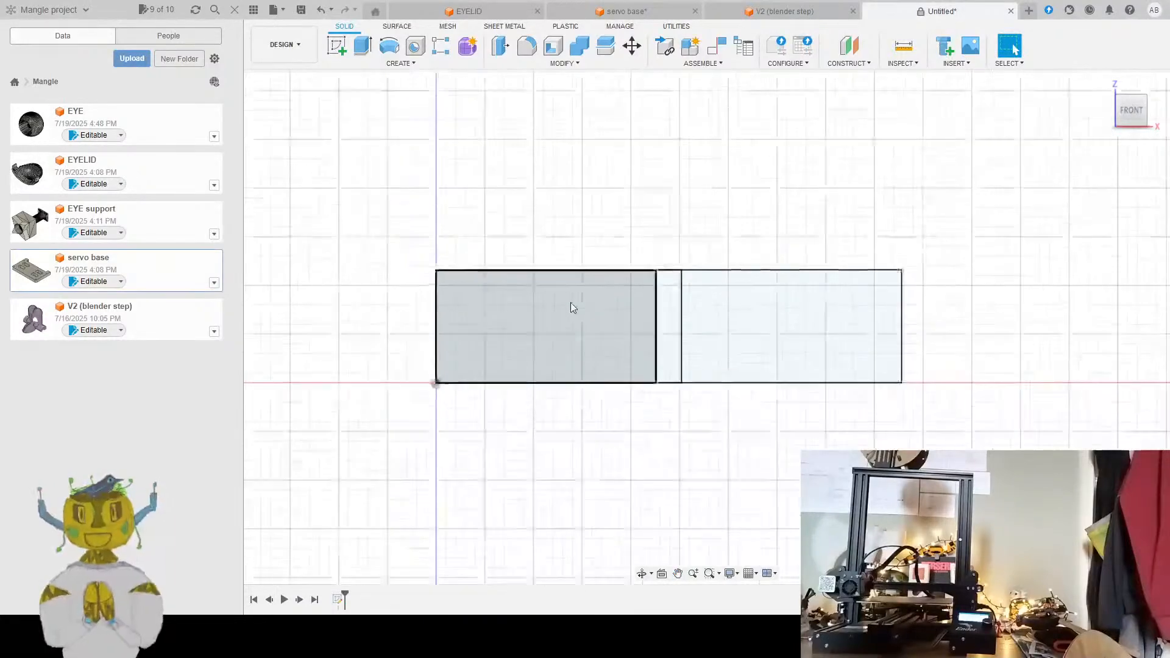
scroll(570, 302, up, 3)
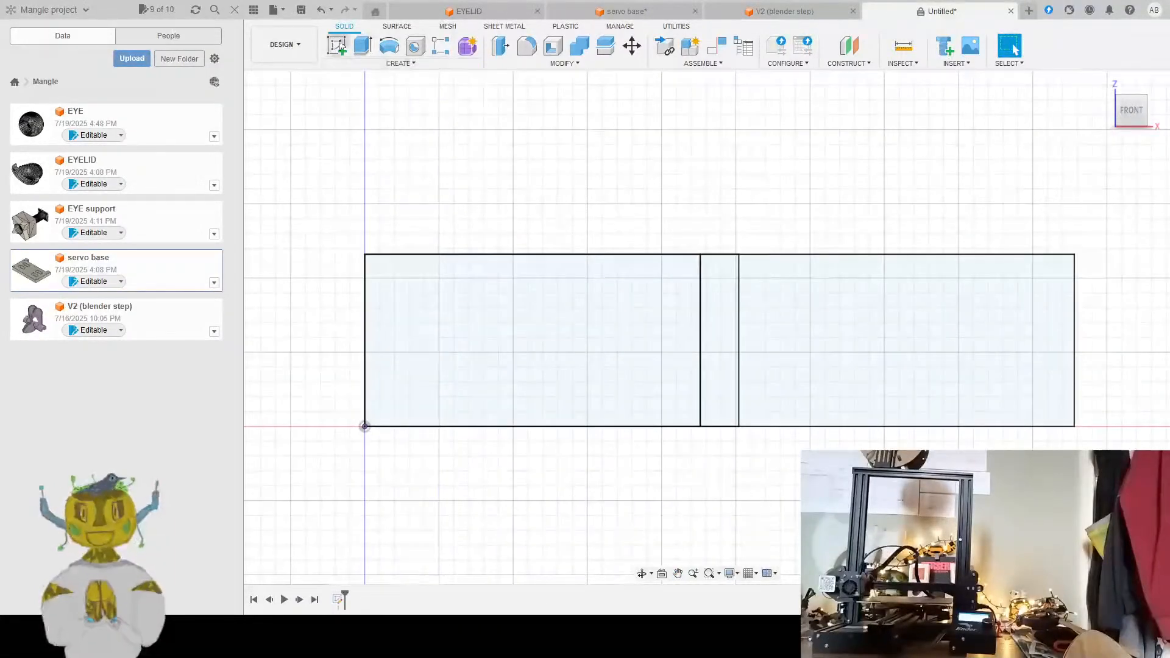
click(362, 48)
click(568, 325)
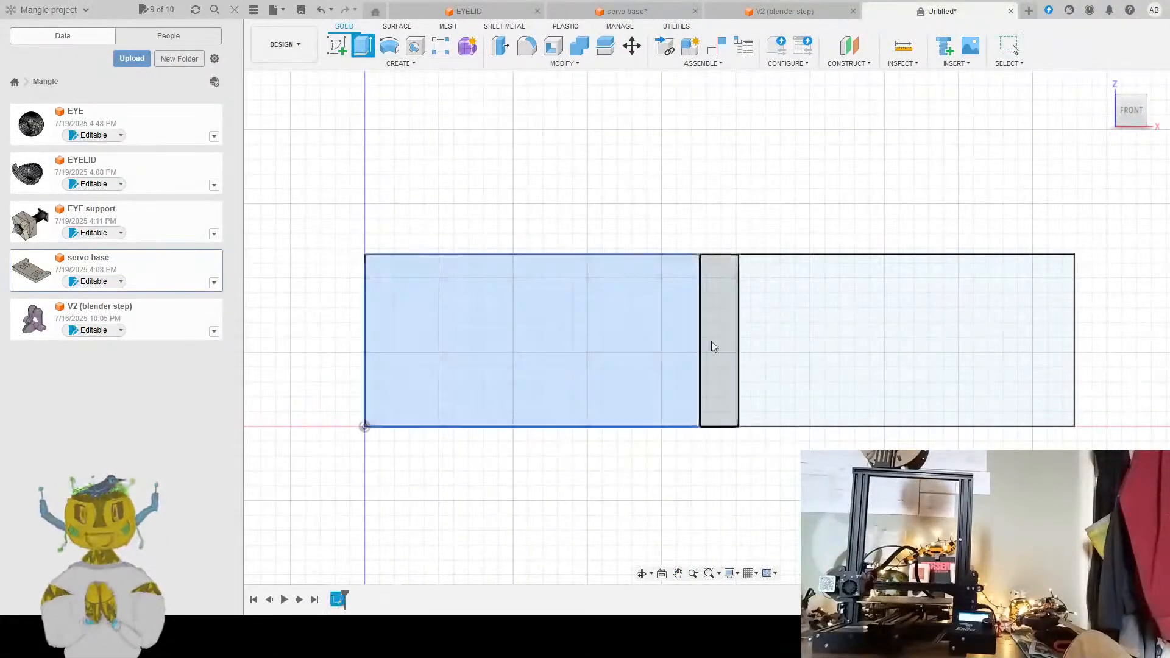
click(725, 332)
click(817, 335)
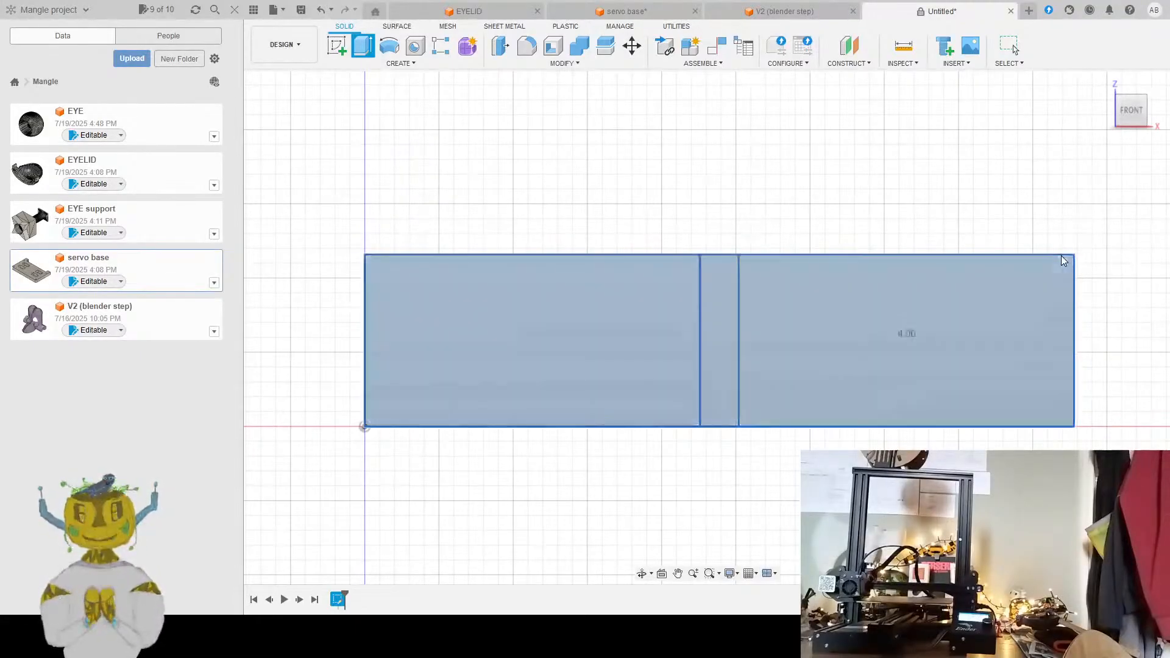
key(Return)
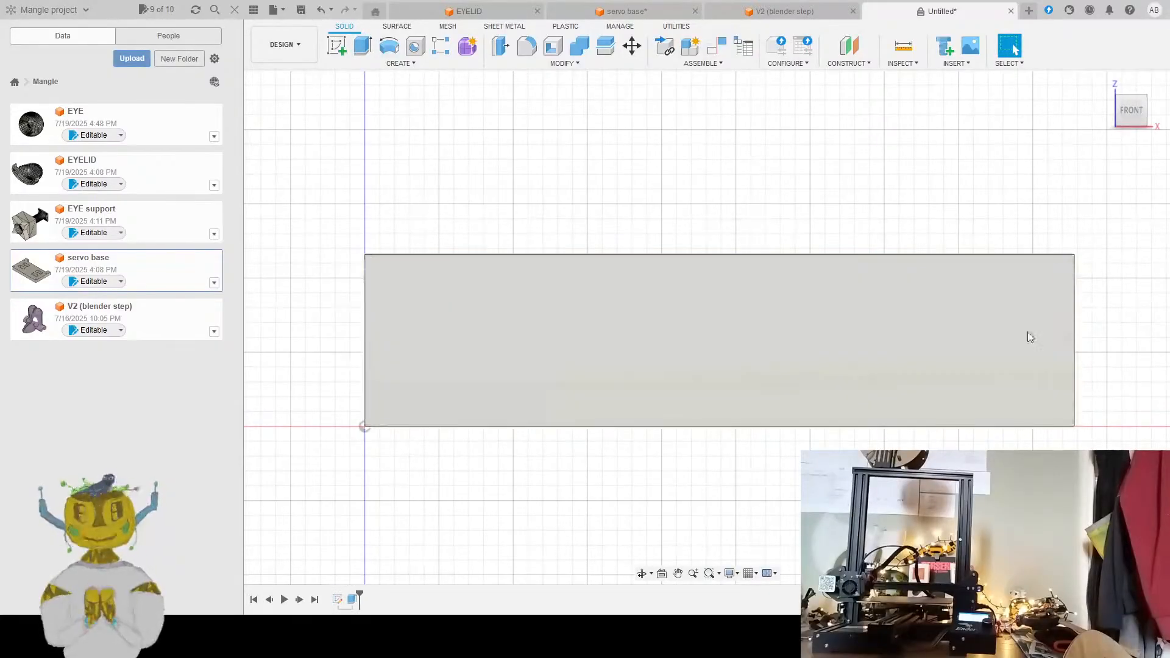
Check the plate from several sides, undo its extrusion and finish the reopened sketch
mouse_move(1027, 334)
shift+middle_down()
mouse_move(995, 326)
mouse_move(988, 309)
mouse_move(1011, 342)
shift+middle_up()
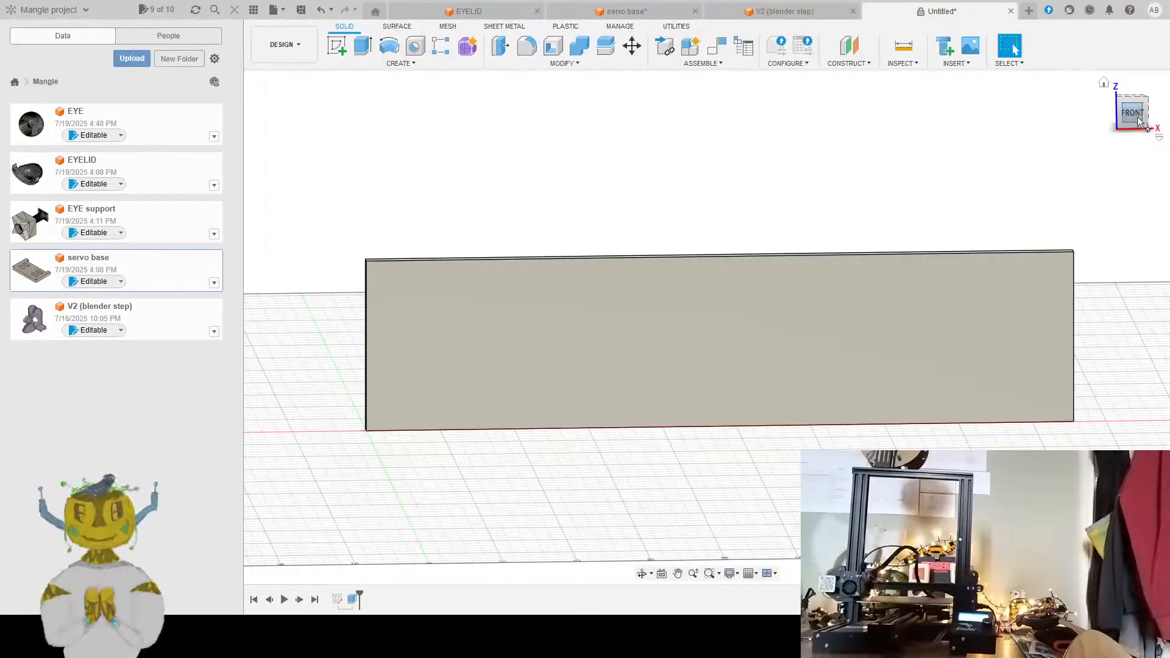
click(1154, 129)
click(1154, 115)
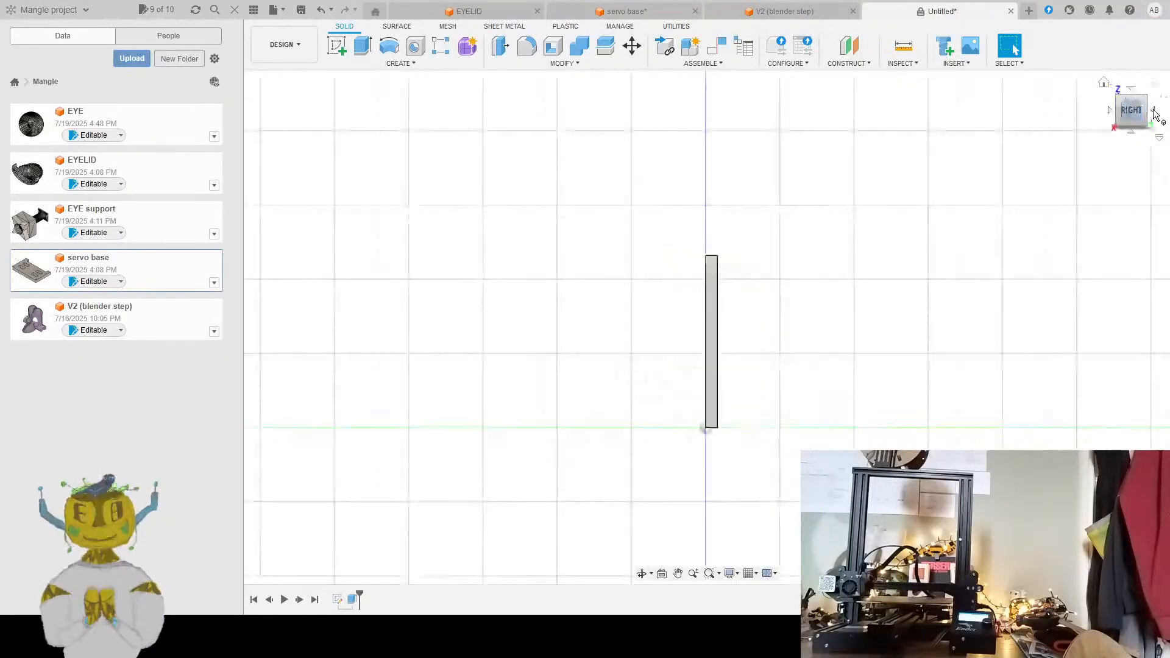
click(1133, 129)
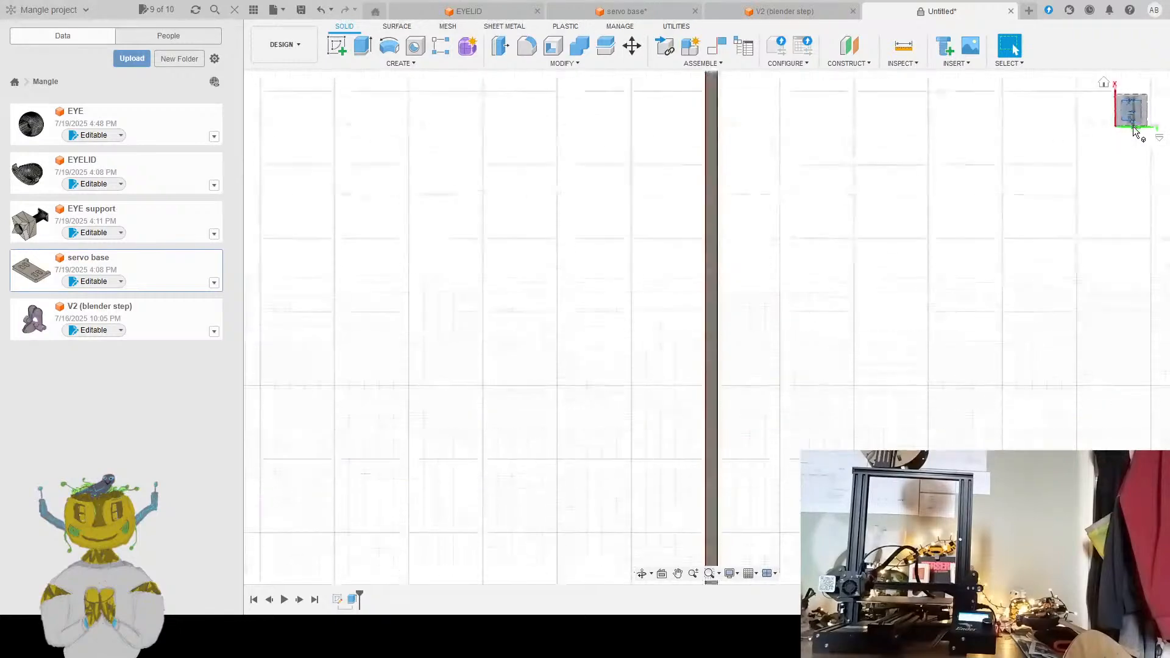
click(1154, 115)
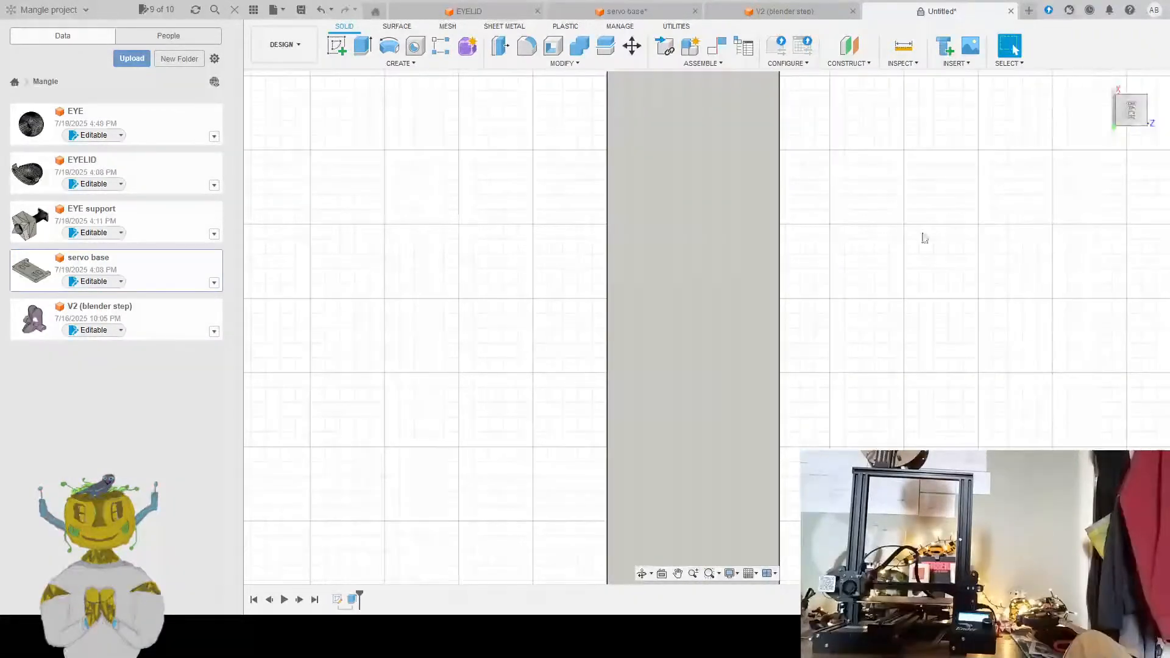
shift+middle_drag(859, 255, 884, 277)
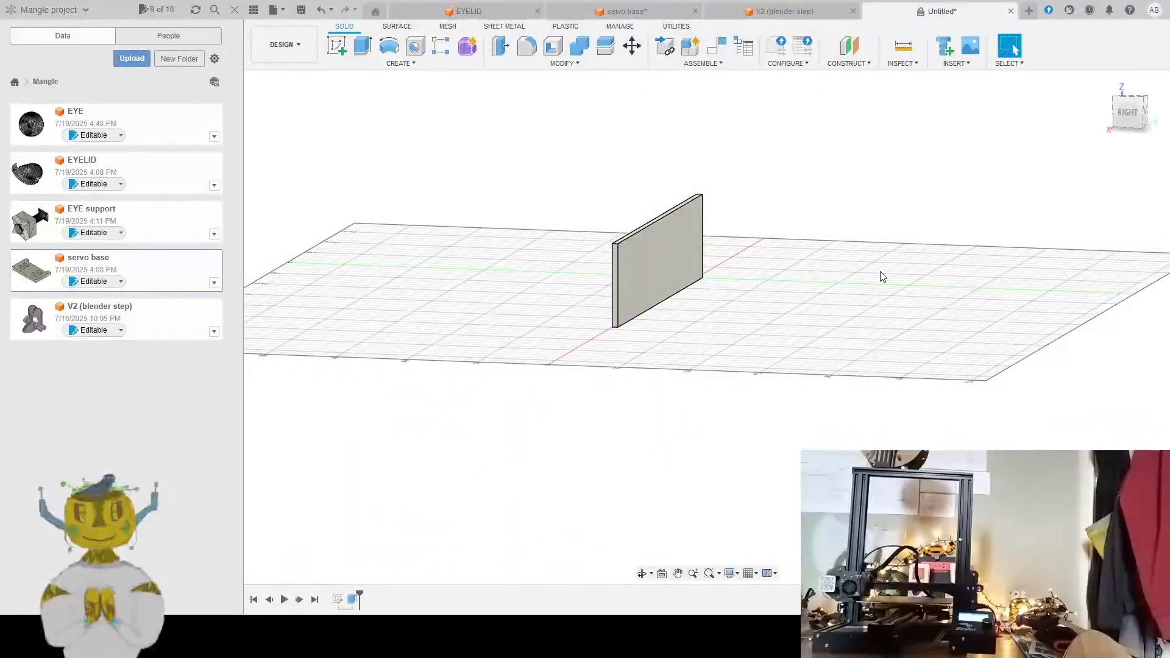
key(ctrl+z)
key(ctrl+z)
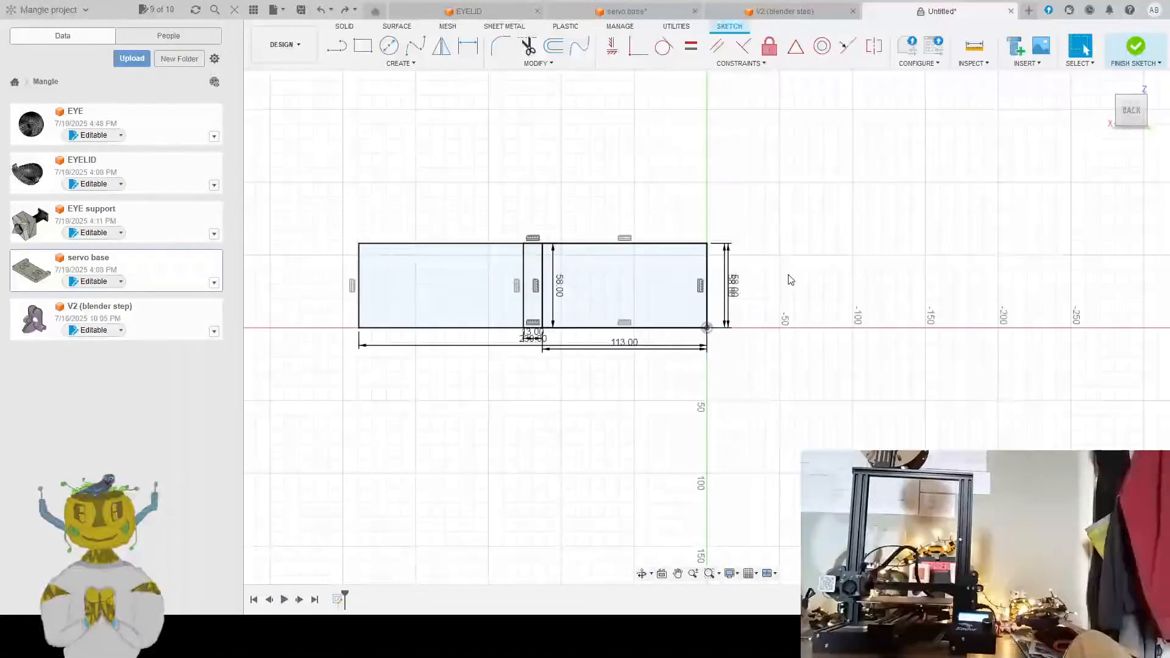
scroll(571, 331, up, 10)
mouse_move(590, 354)
middle_down()
mouse_move(685, 366)
mouse_move(753, 391)
middle_up()
scroll(753, 391, down, 1)
click(1149, 414)
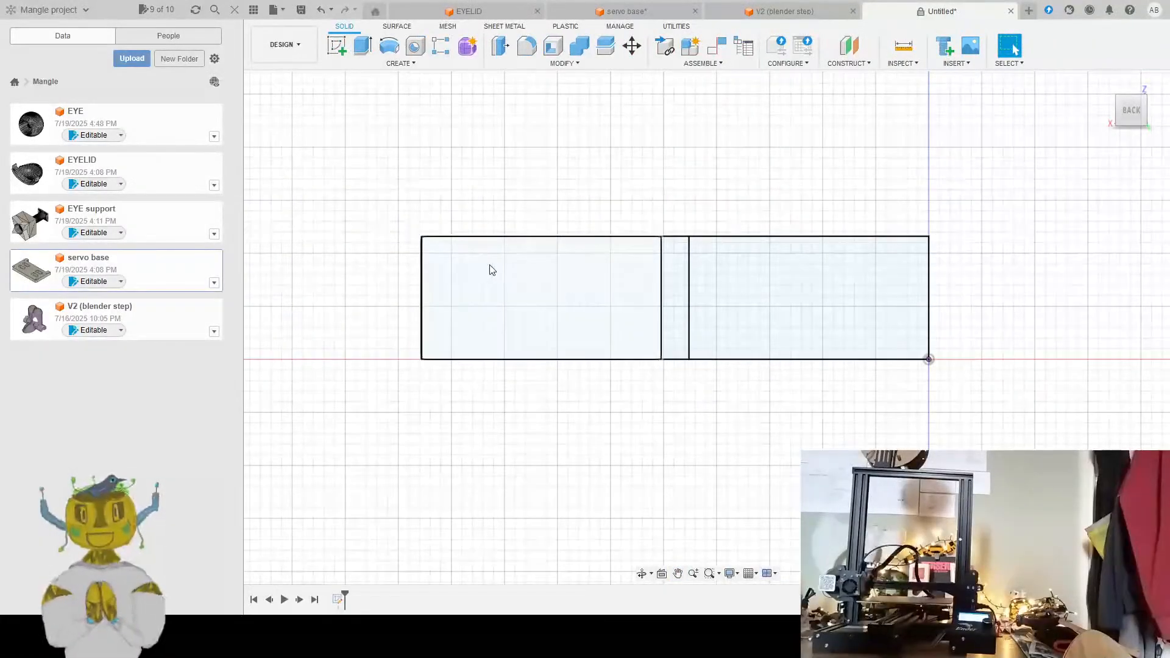
Extrude the three adjoining rectangle profiles again by -4 mm as one plate
scroll(429, 216, up, 2)
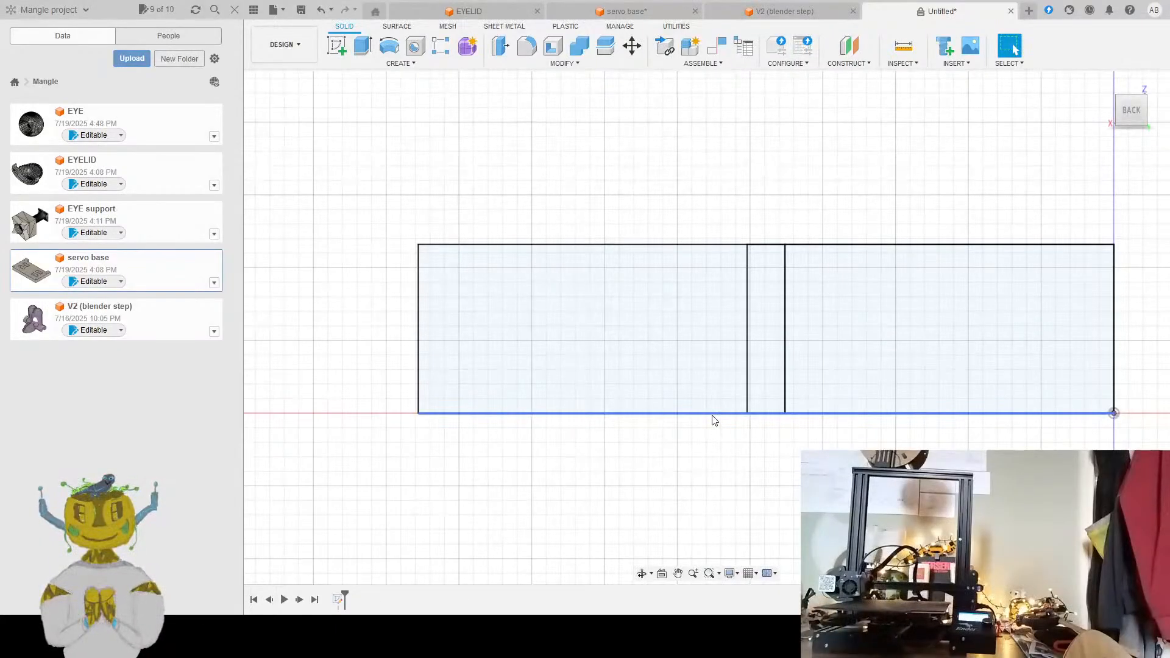
click(635, 332)
click(775, 356)
click(793, 358)
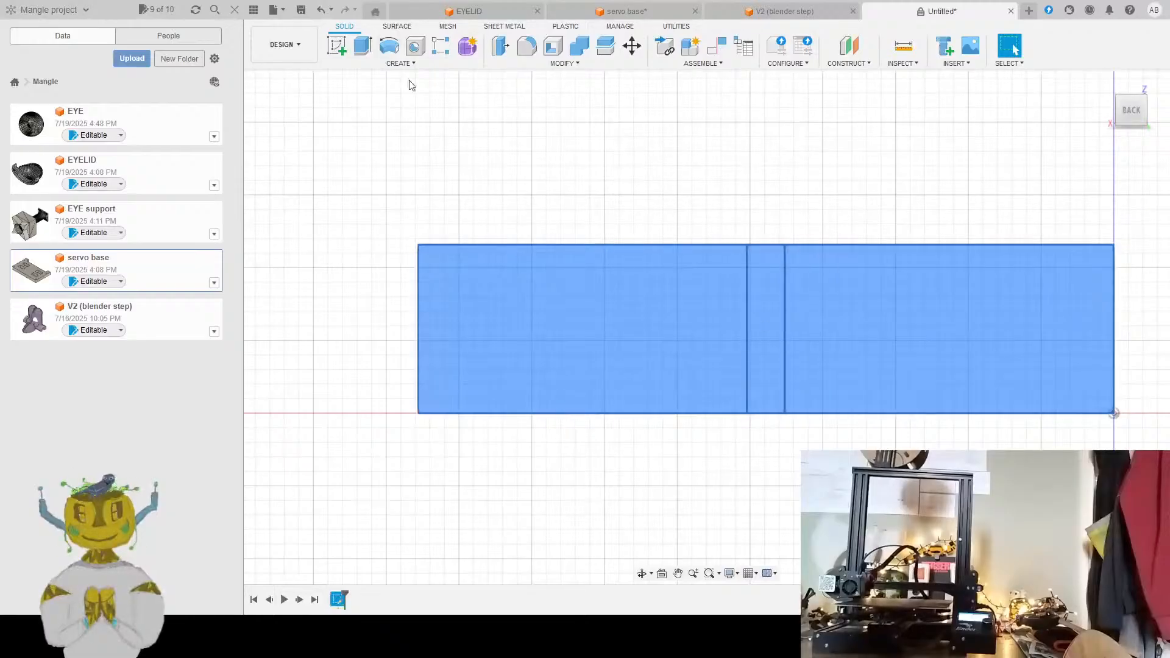
click(364, 46)
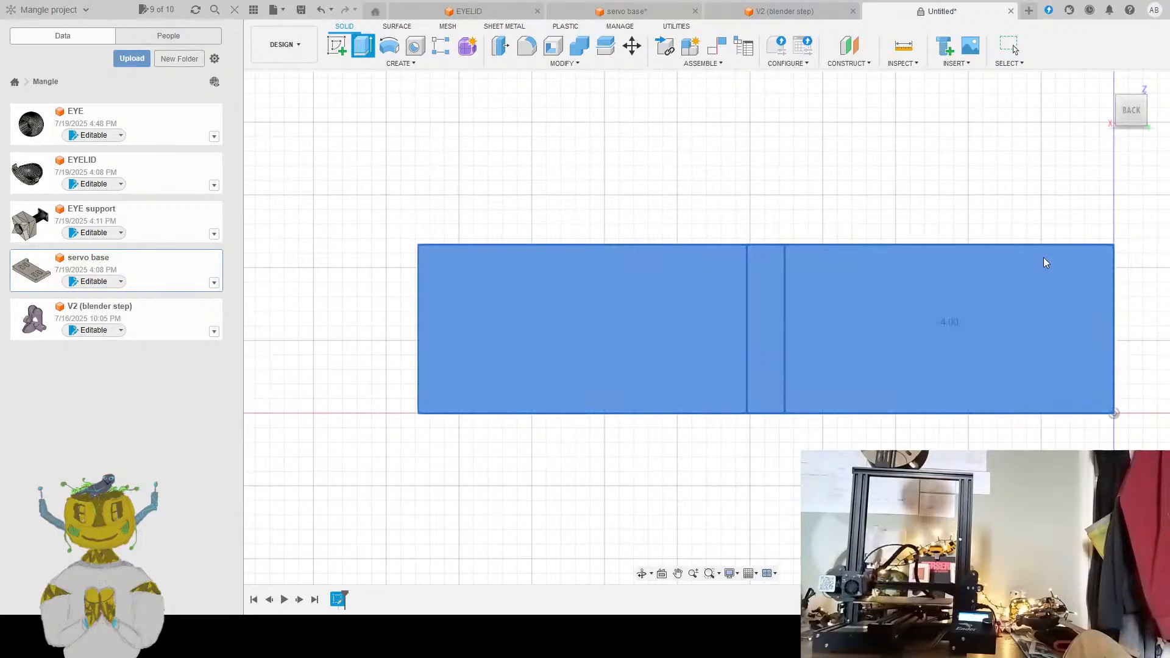
key(Return)
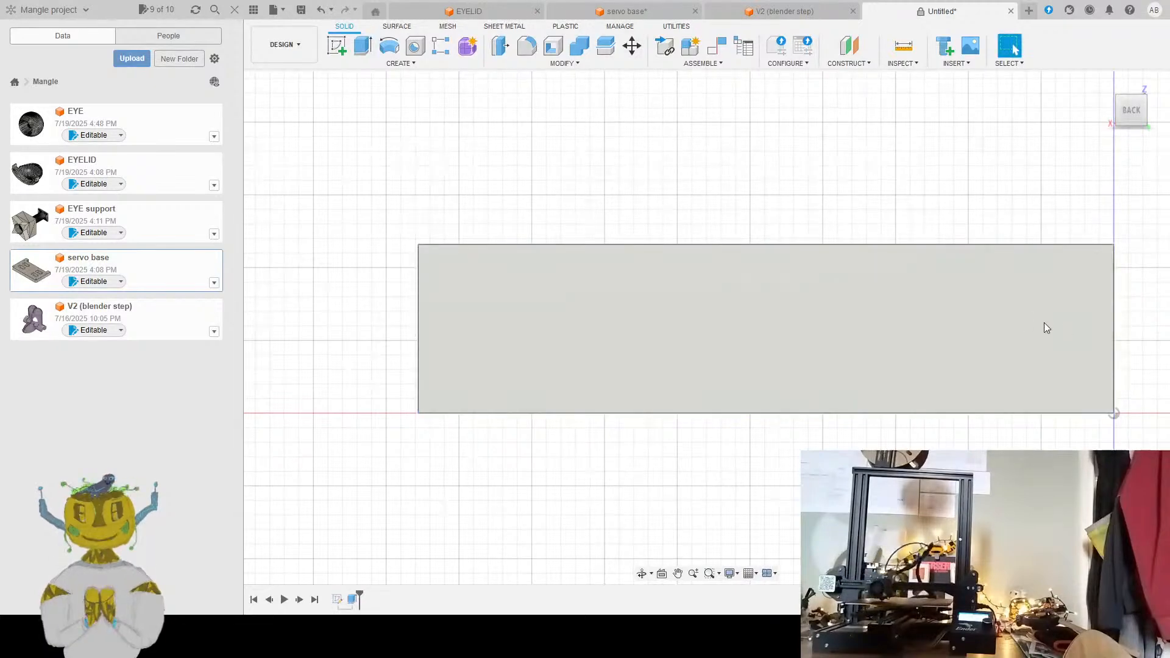
shift+middle_drag(866, 353, 972, 362)
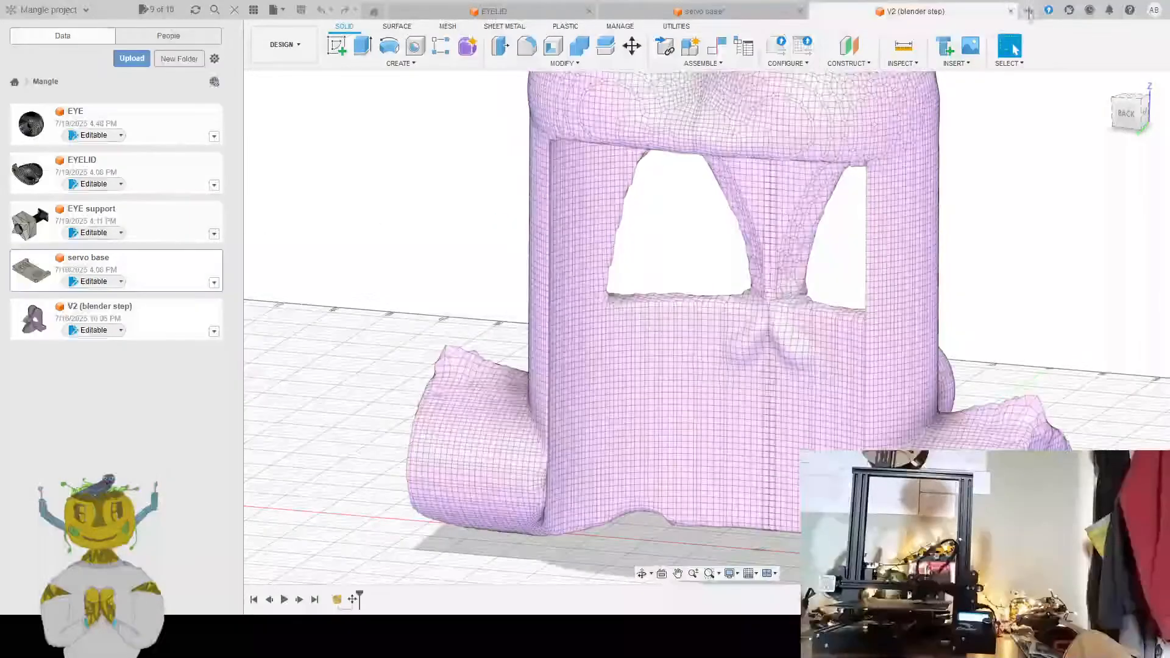
Create a new empty design and start a sketch on the horizontal XY plane
click(1030, 11)
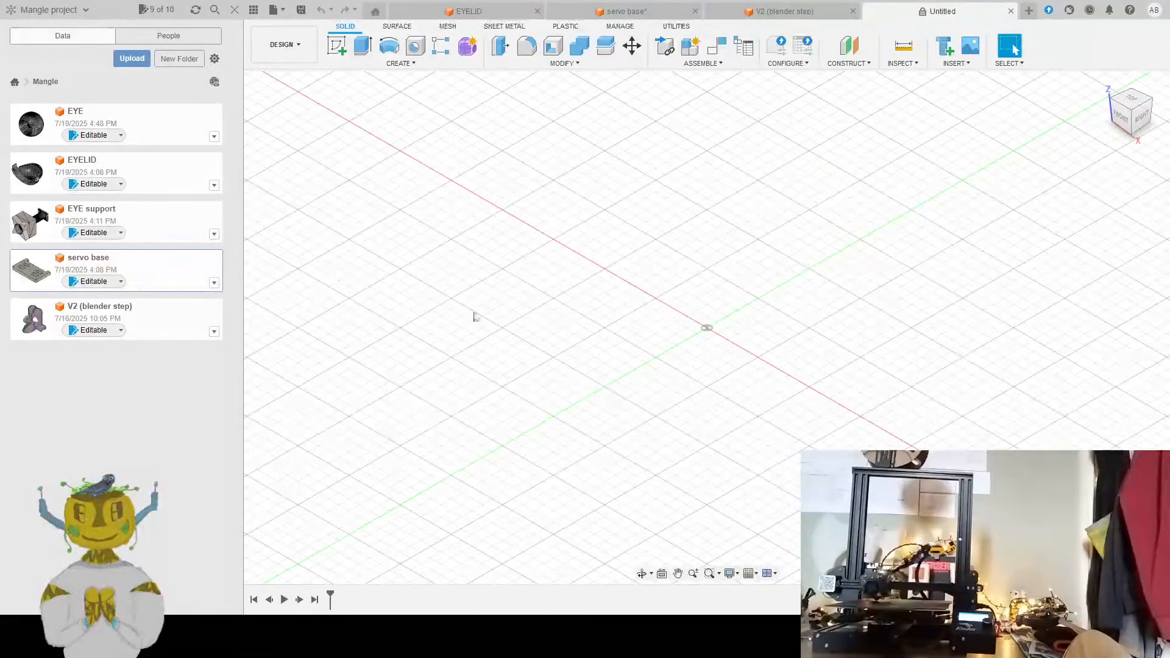
click(339, 47)
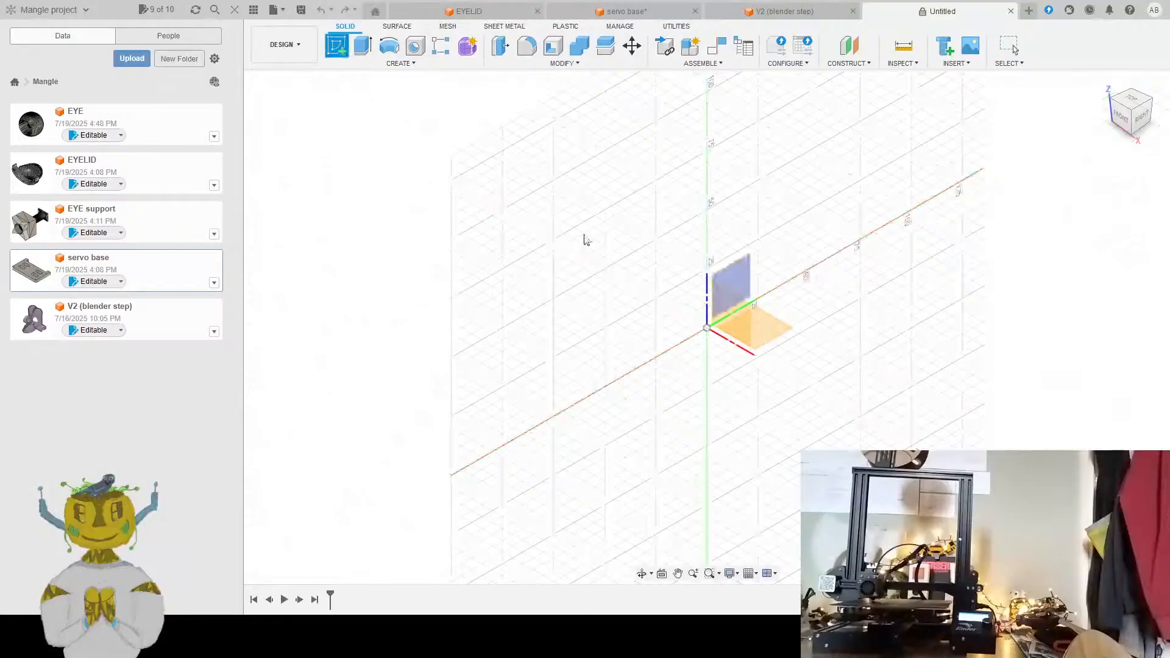
click(781, 339)
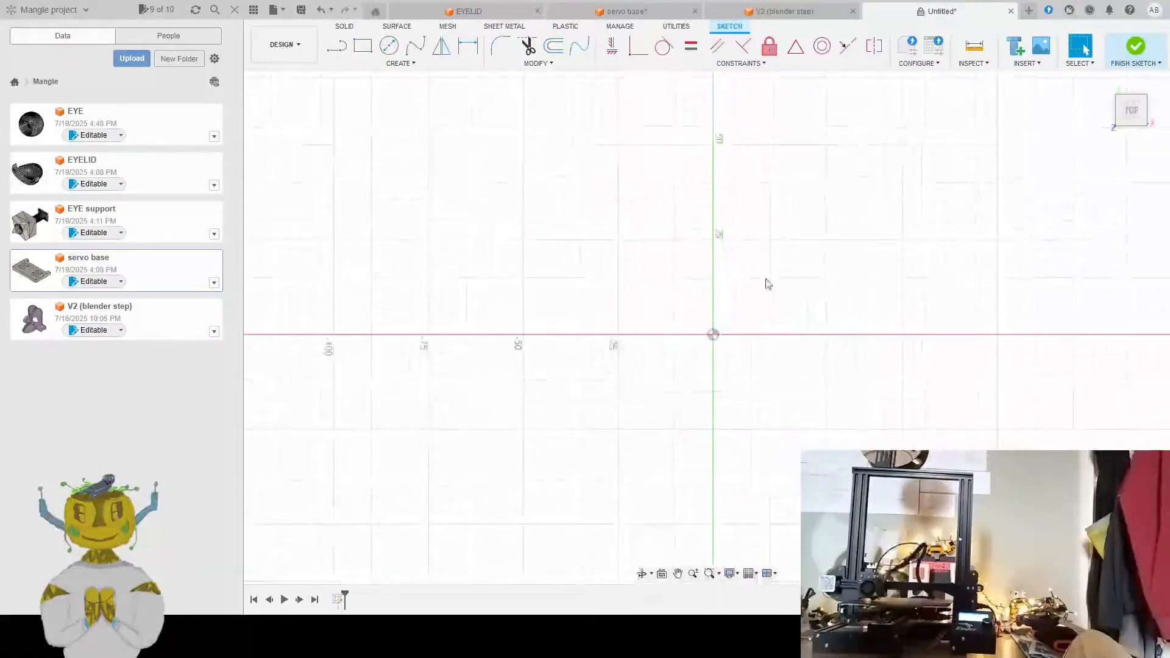
Sketch a rectangle from the origin, 239 mm wide and 58 mm high
middle_drag(727, 306, 652, 352)
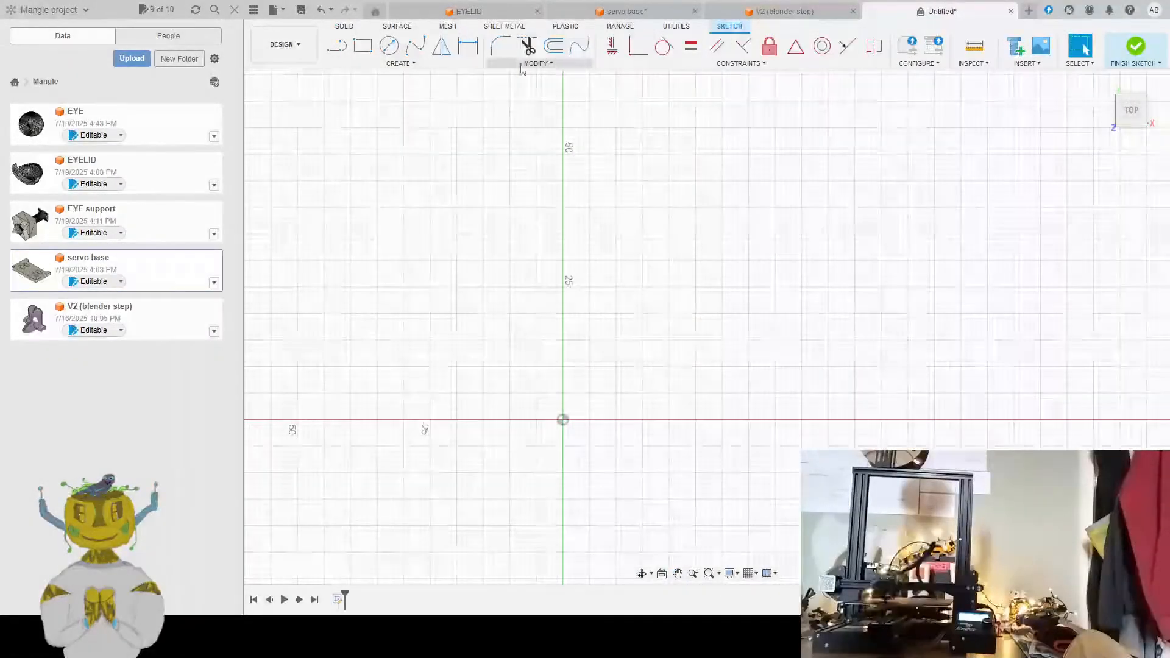
key(r)
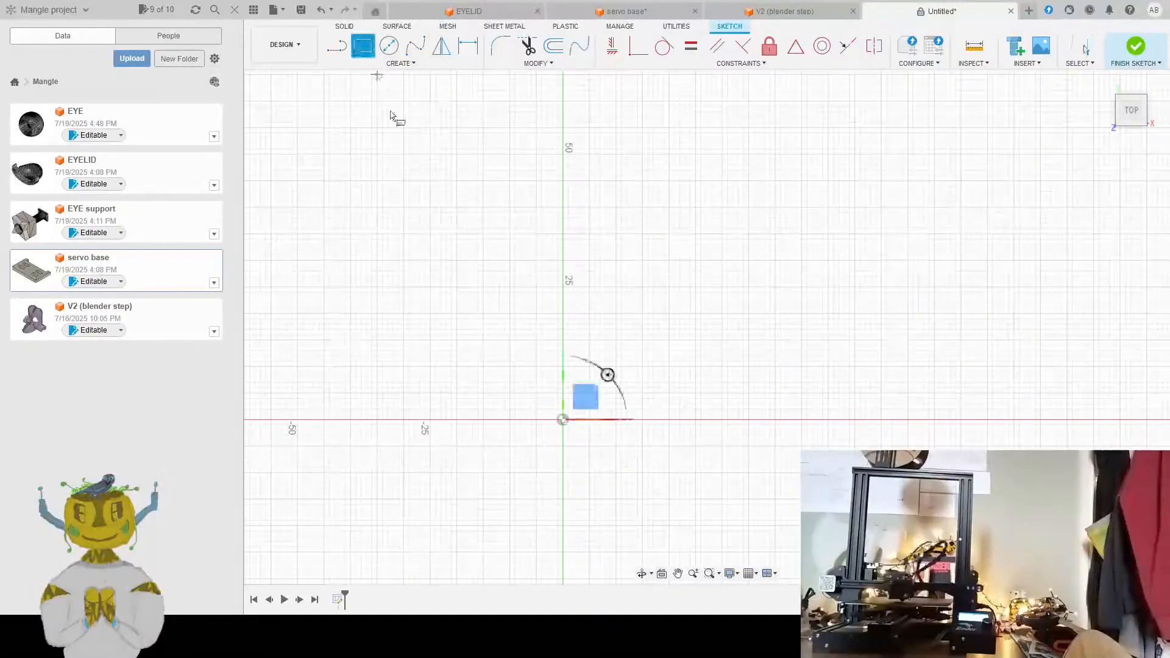
click(562, 420)
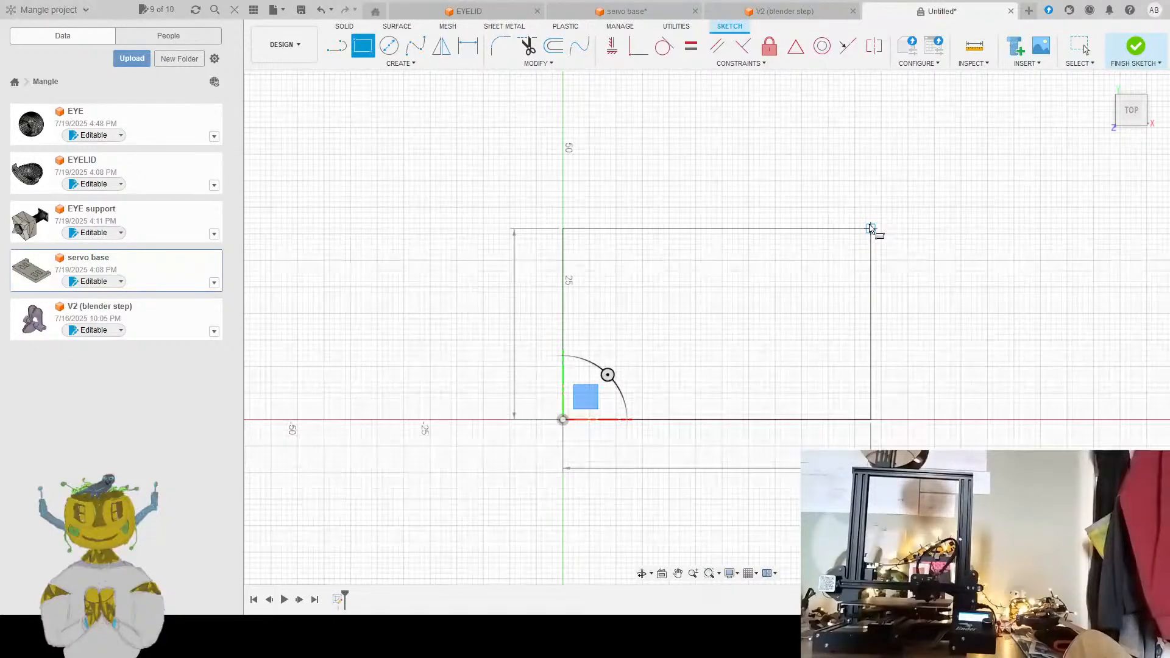
text(58)
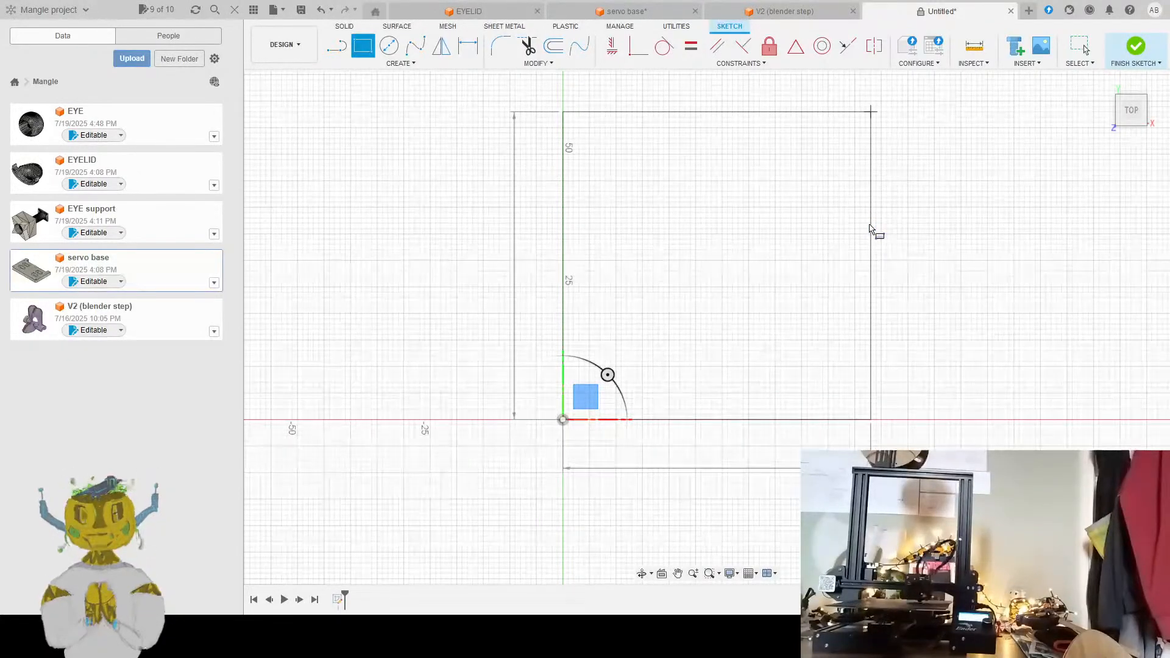
text(200)
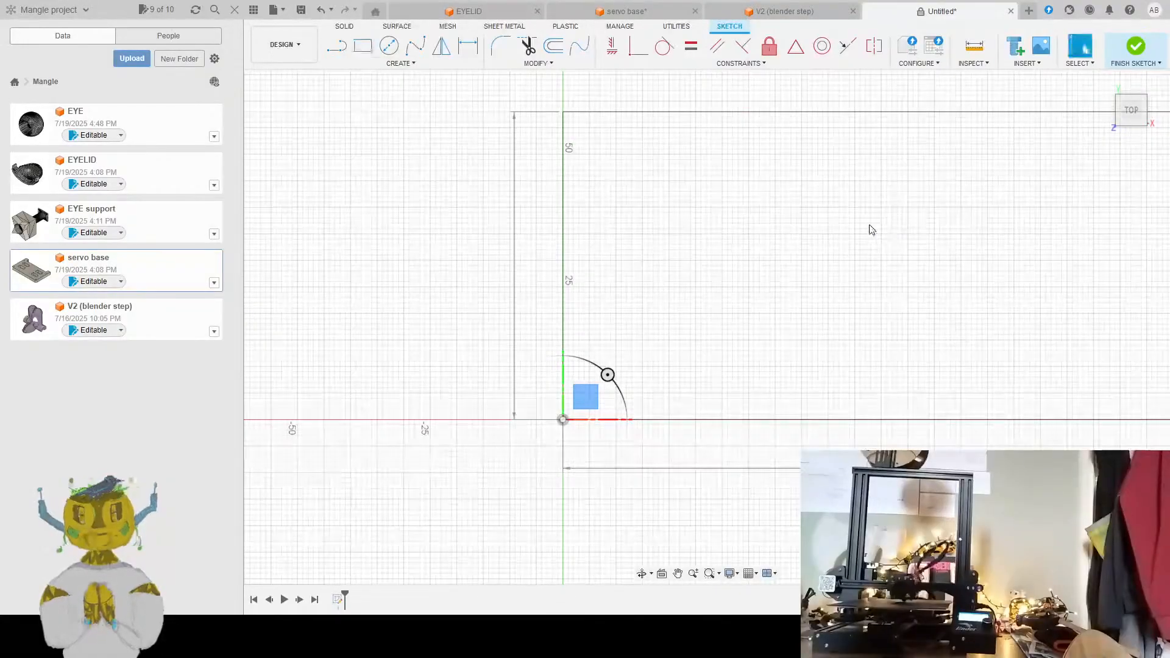
key(Return)
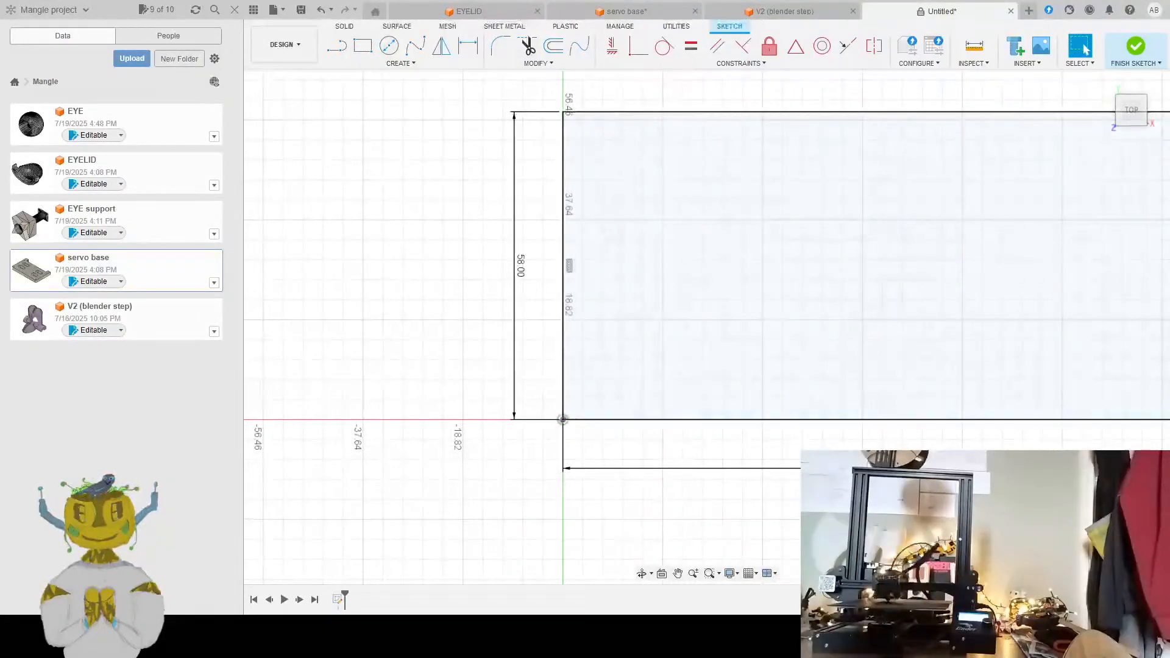
Sketch a second rectangle from the origin inside the 239 mm one, 113 mm wide and 58 mm high
middle_drag(859, 496, 783, 517)
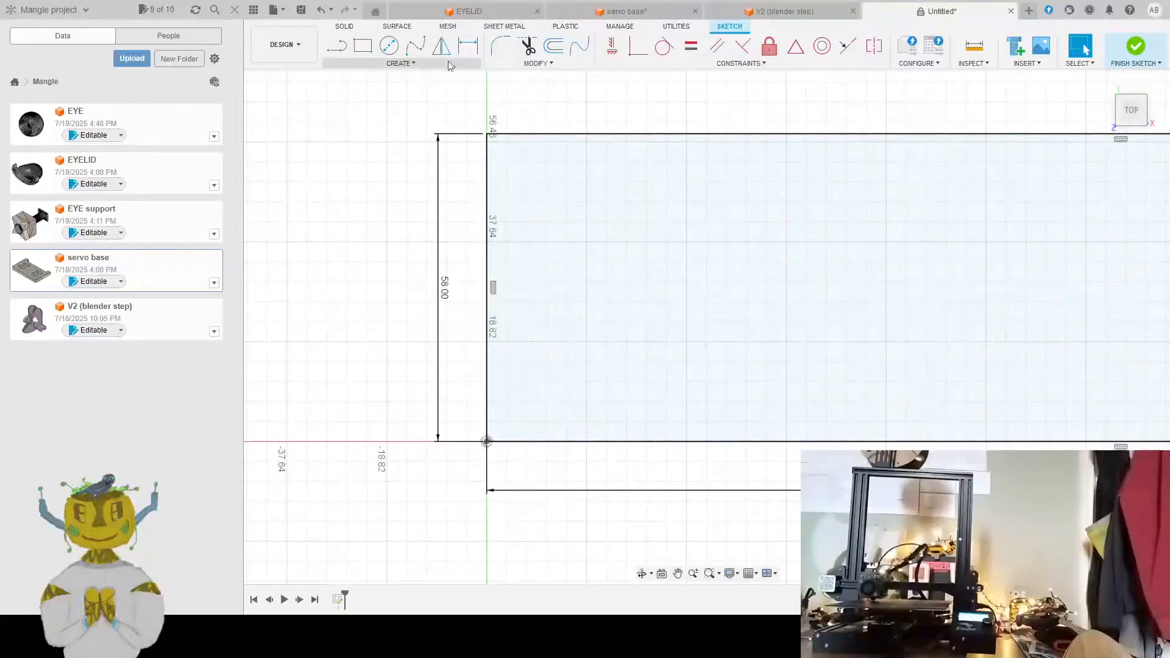
click(363, 46)
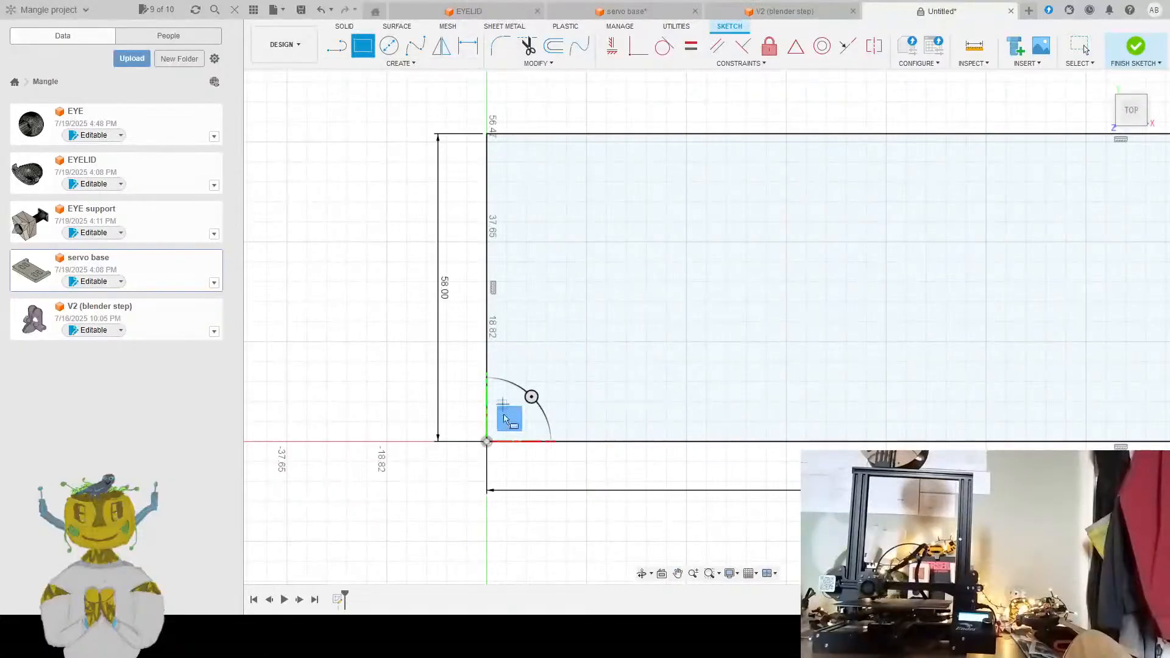
click(487, 441)
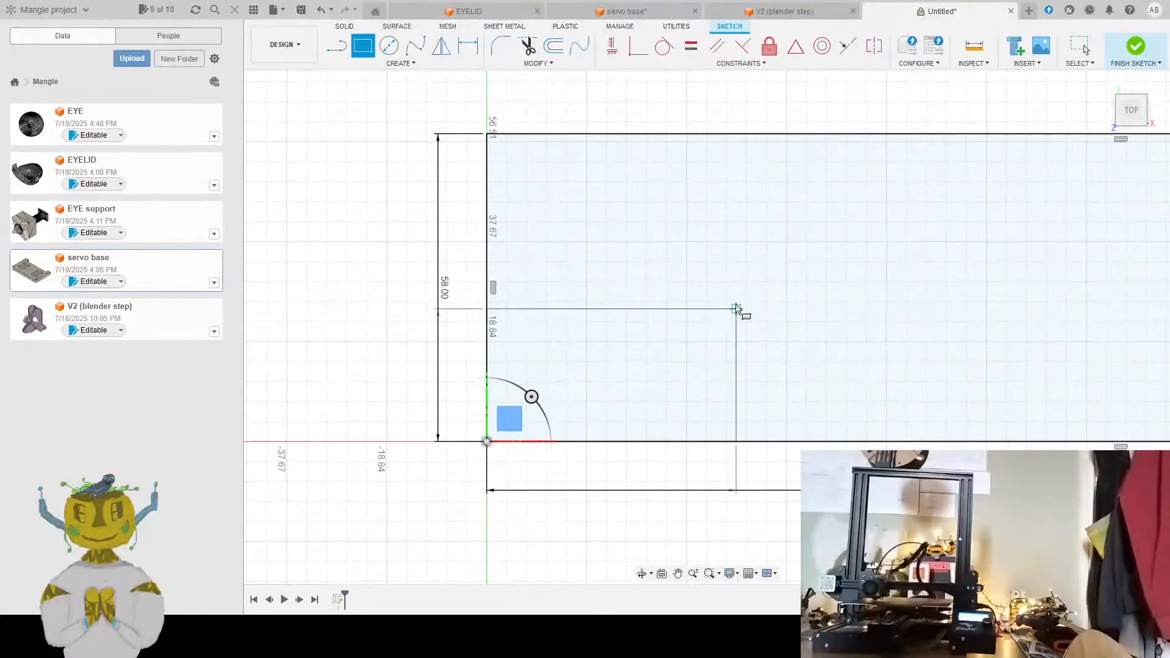
text(58)
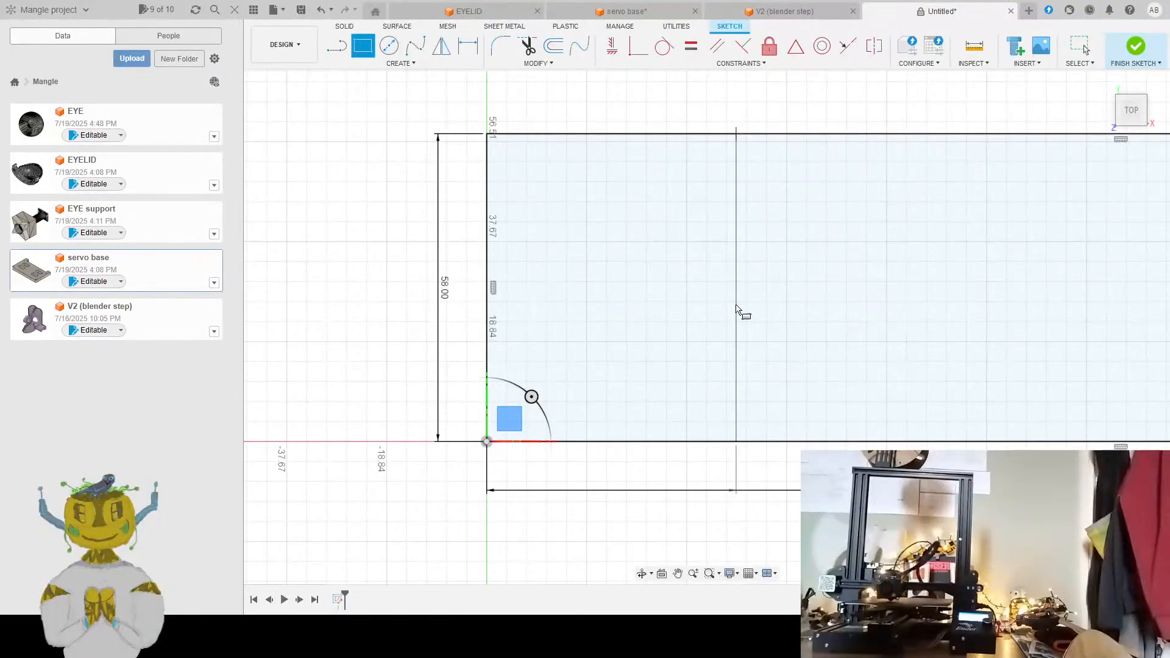
key(Tab)
text(113)
key(Return)
key(Escape)
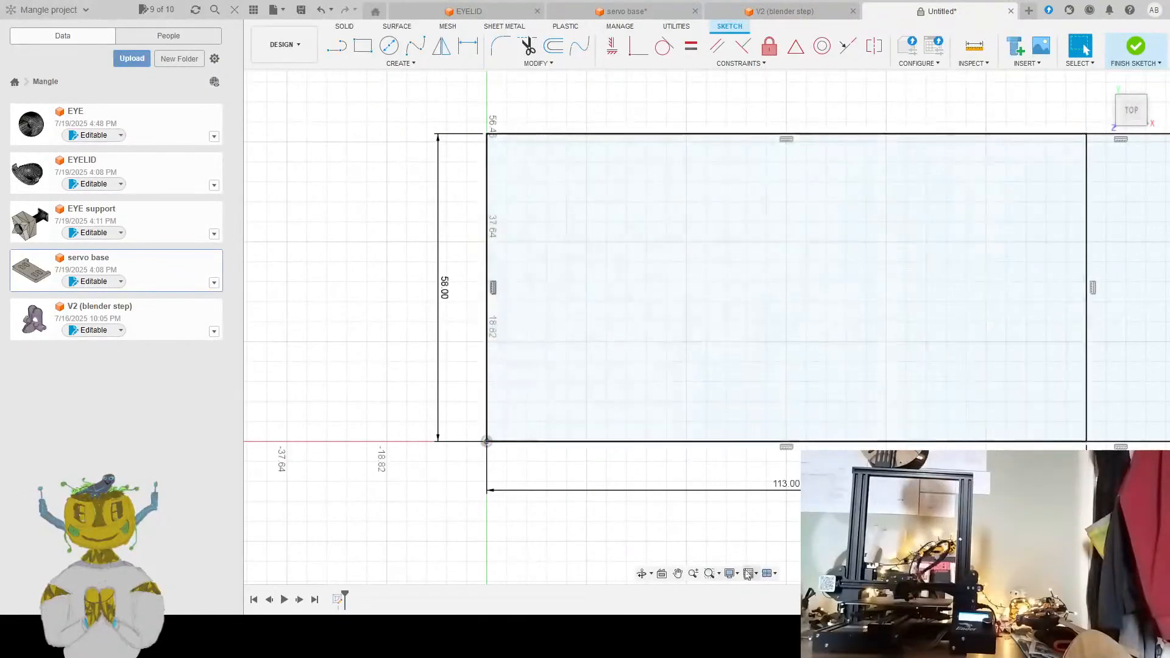
Sketch a 13 mm wide, 58 mm high rectangle from the lower far corner of the 113 mm rectangle and finish the sketch
mouse_move(913, 531)
middle_down()
mouse_move(846, 541)
mouse_move(499, 505)
middle_up()
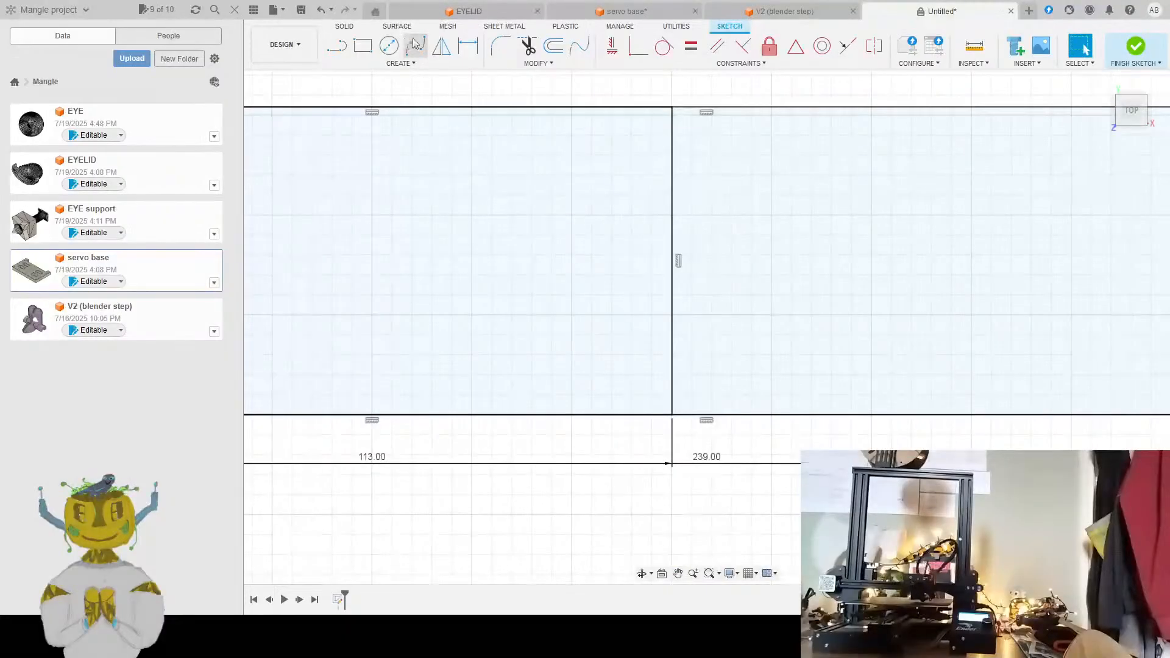
click(372, 40)
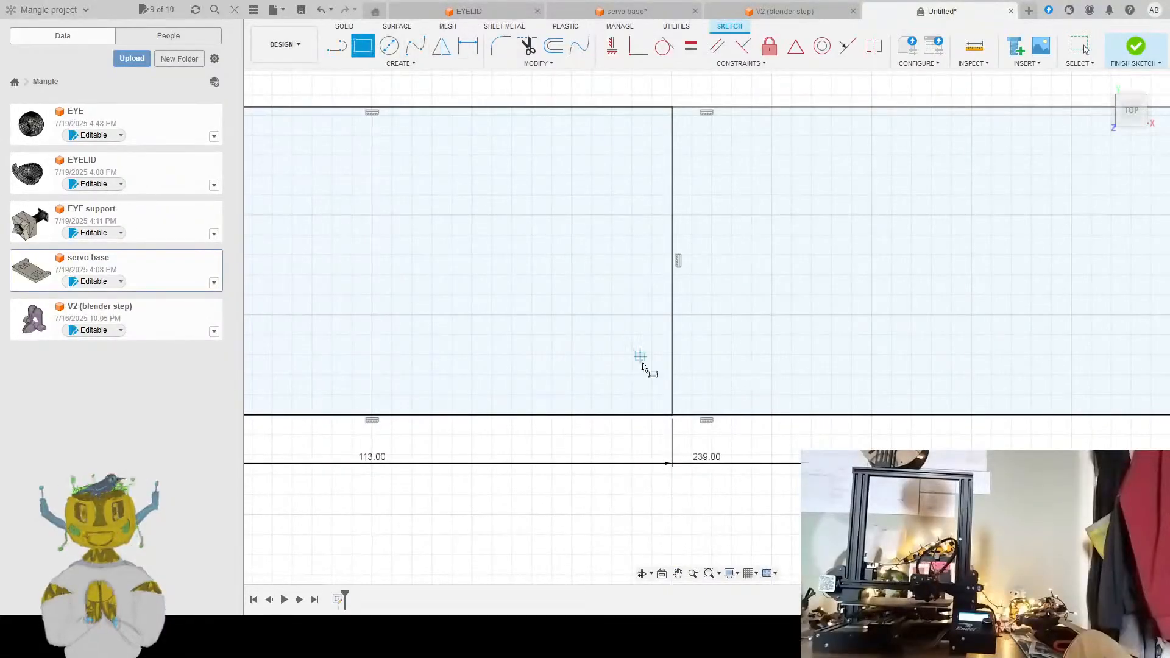
click(671, 414)
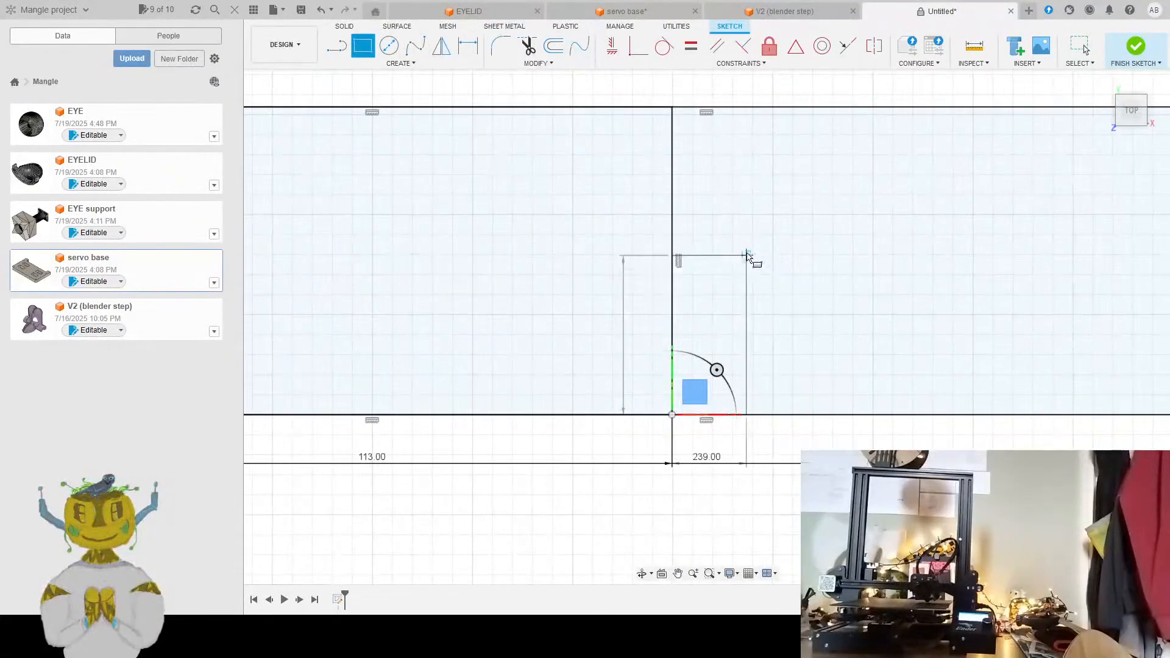
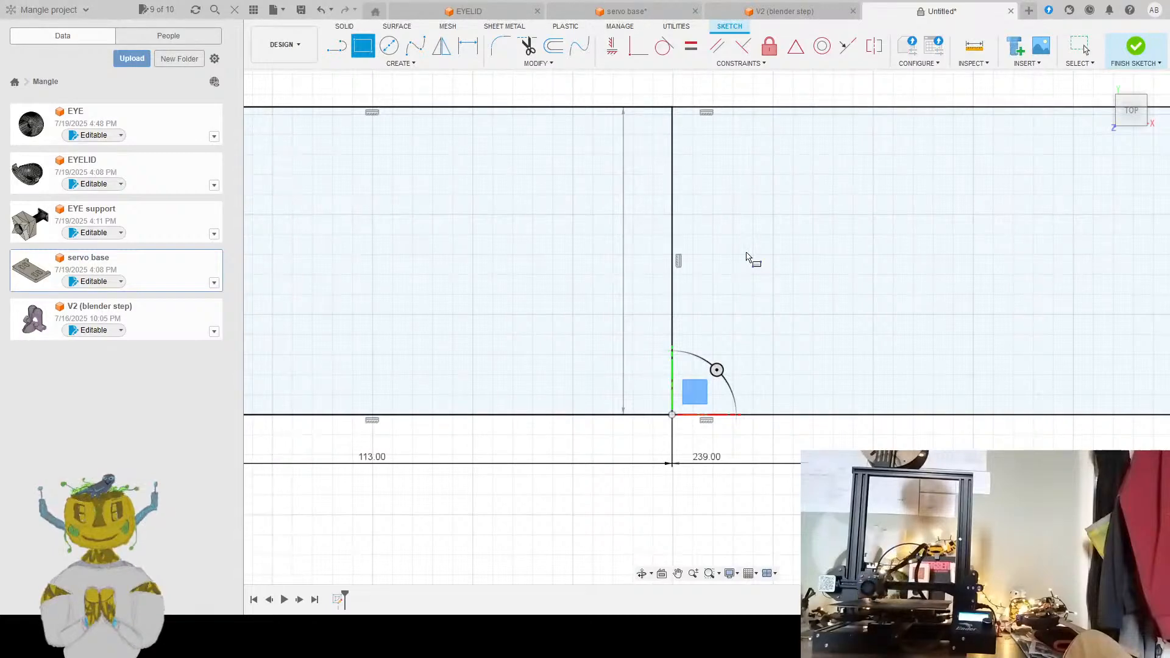
key(BackSpace)
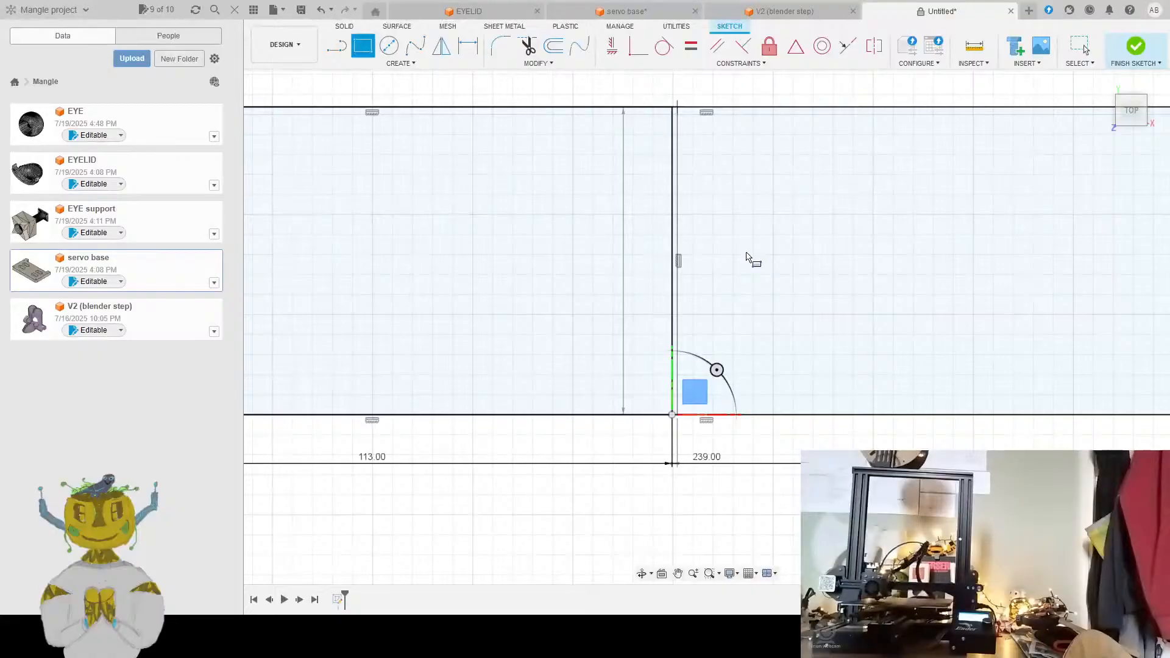
text(3)
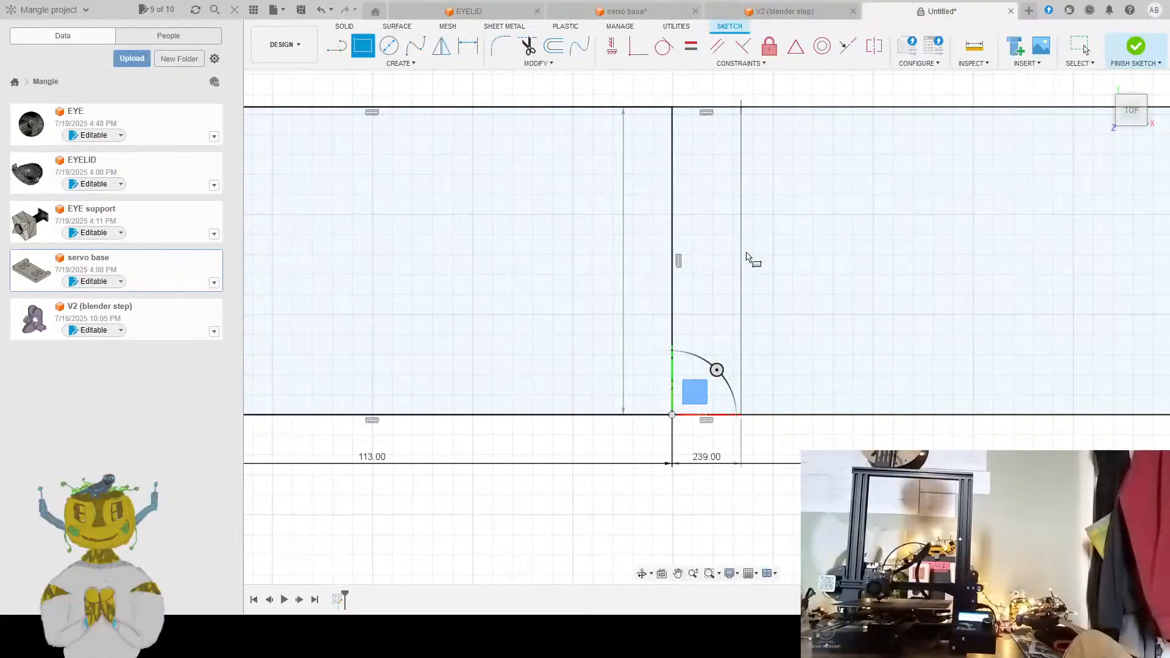
key(Return)
key(Escape)
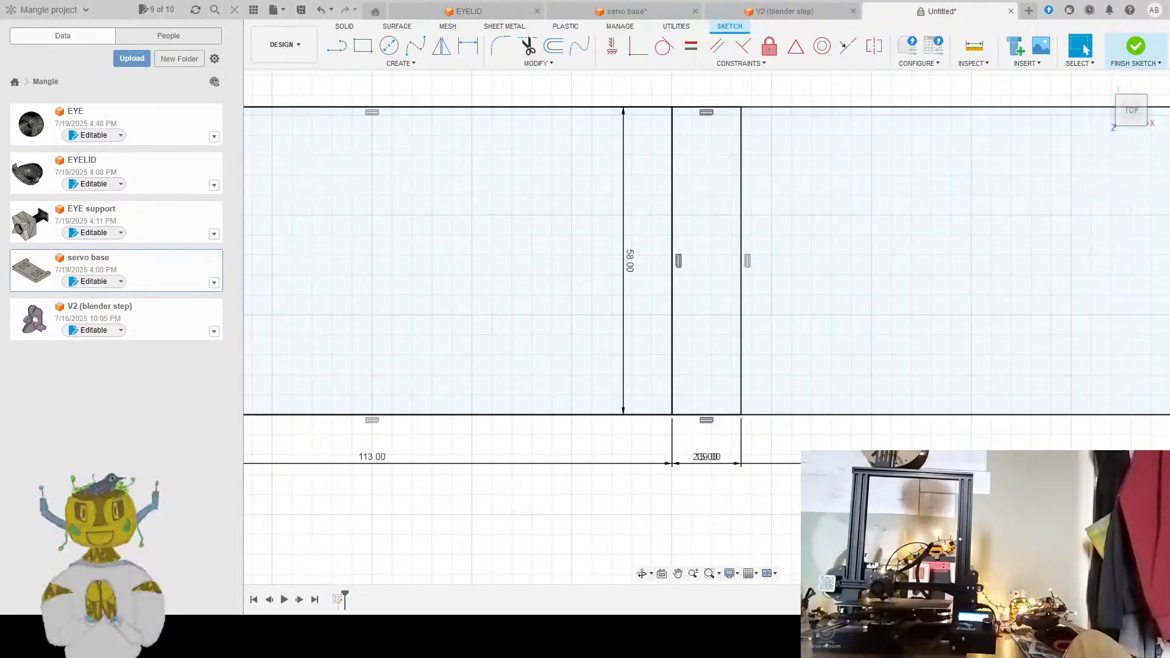
click(1136, 52)
Extrude all three regions of the plate sketch upward into one solid plate
mouse_move(712, 249)
shift+middle_down()
mouse_move(733, 255)
mouse_move(744, 156)
mouse_move(715, 275)
shift+middle_up()
scroll(720, 214, down, 3)
scroll(716, 275, down, 1)
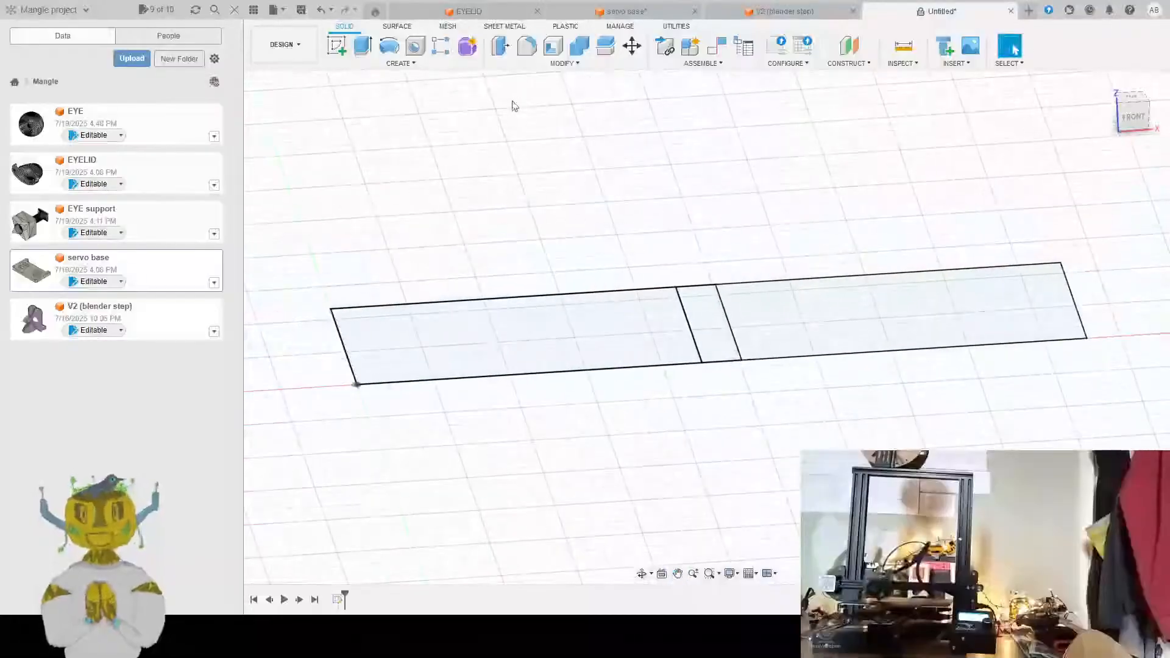
click(359, 49)
click(586, 329)
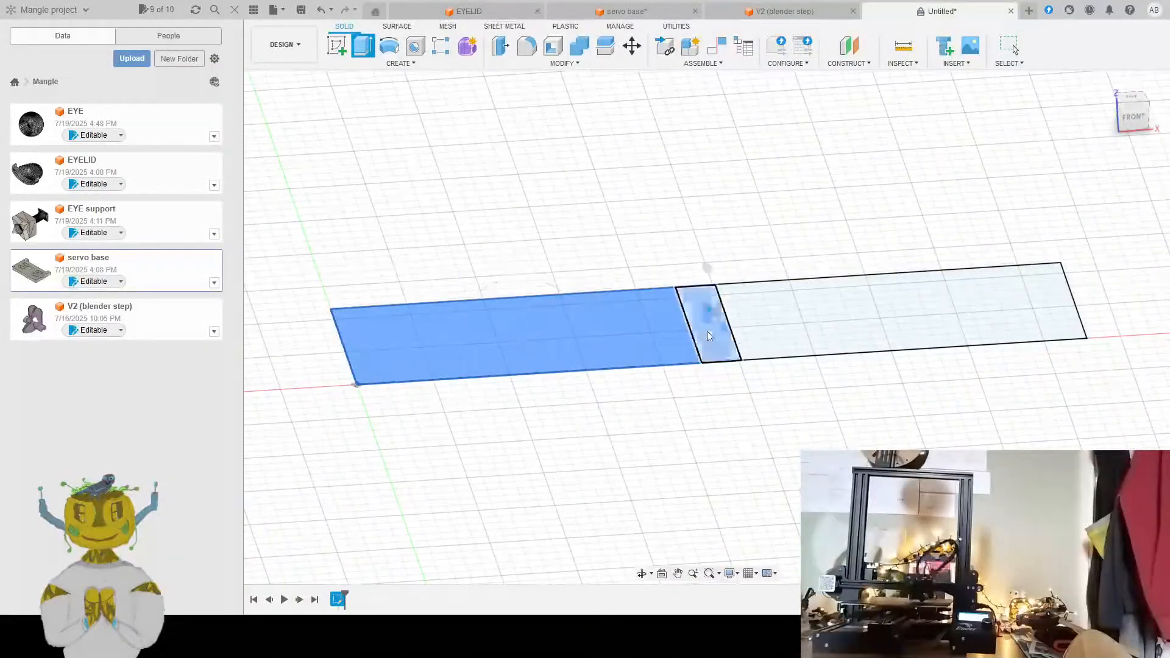
click(707, 335)
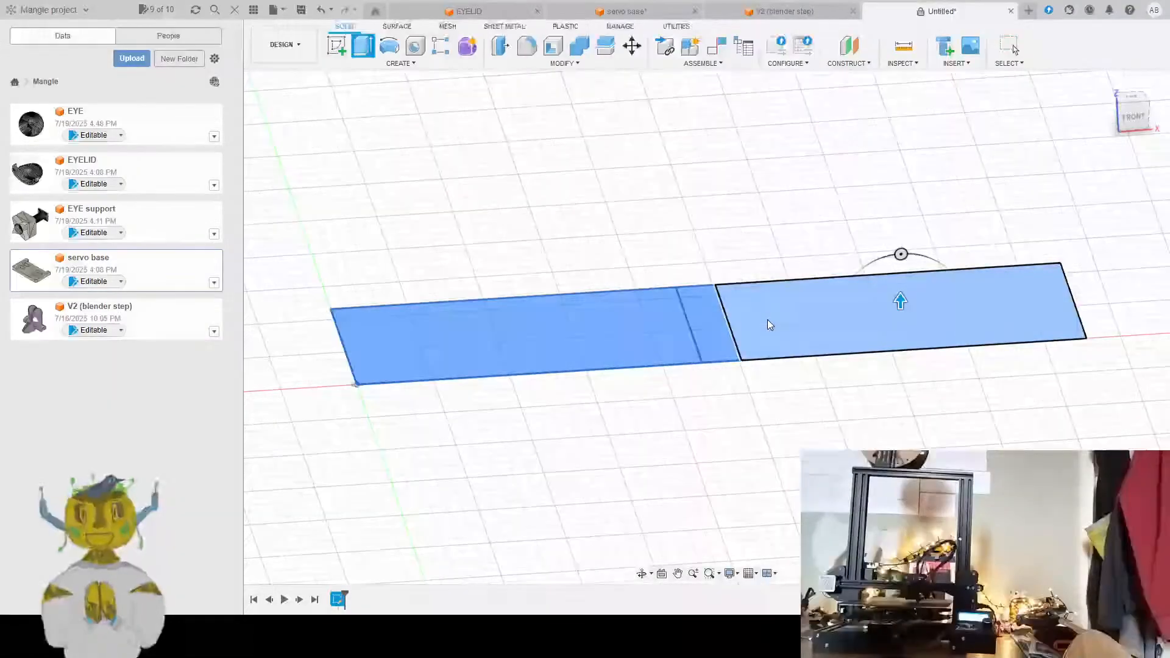
text(0.8)
key(Return)
scroll(785, 309, down, 1)
scroll(785, 309, up, 2)
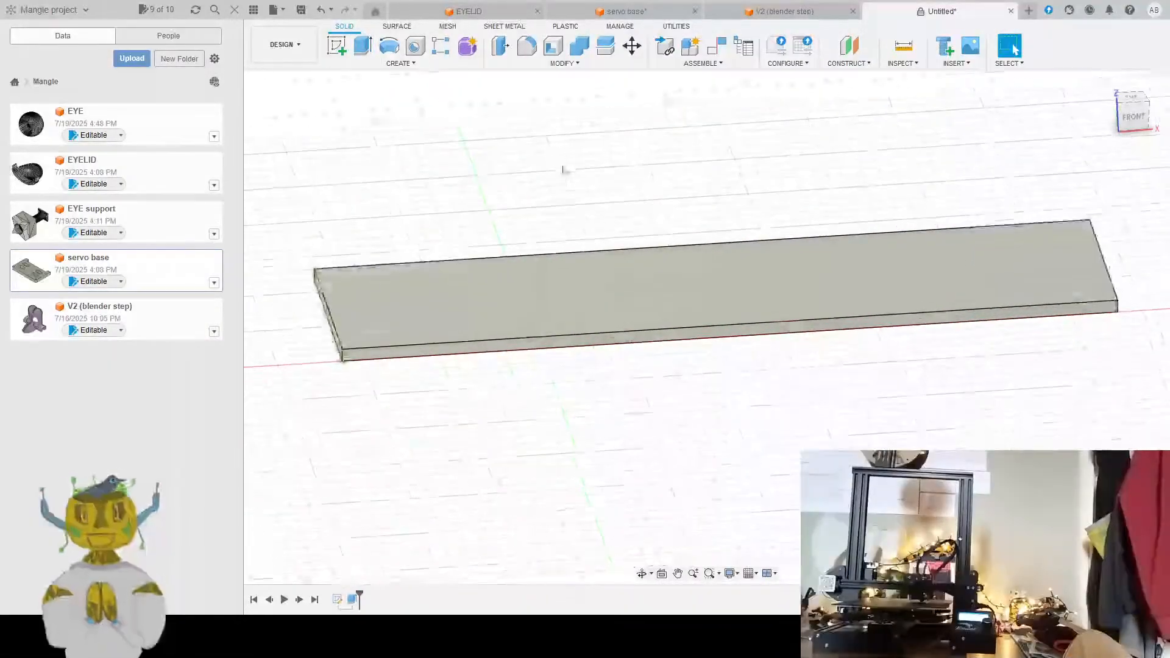
middle_drag(575, 133, 601, 189)
scroll(601, 188, down, 1)
scroll(447, 136, down, 3)
scroll(461, 154, up, 5)
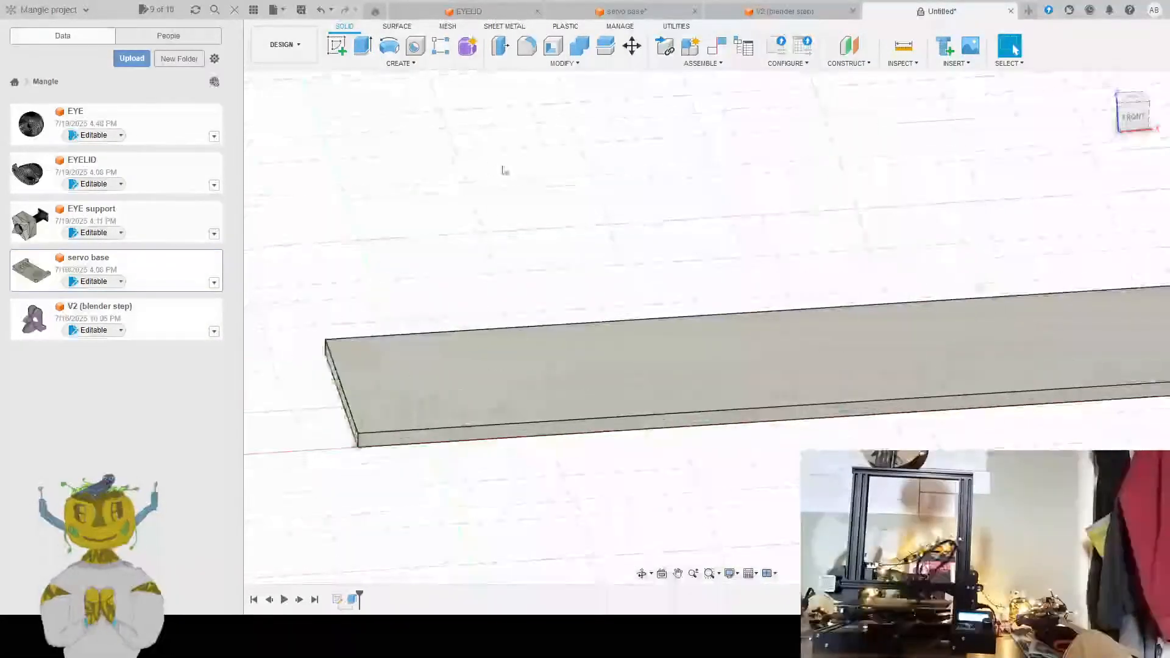
Cancel the new sketch on the plate and undo the plate's extrusion
click(336, 44)
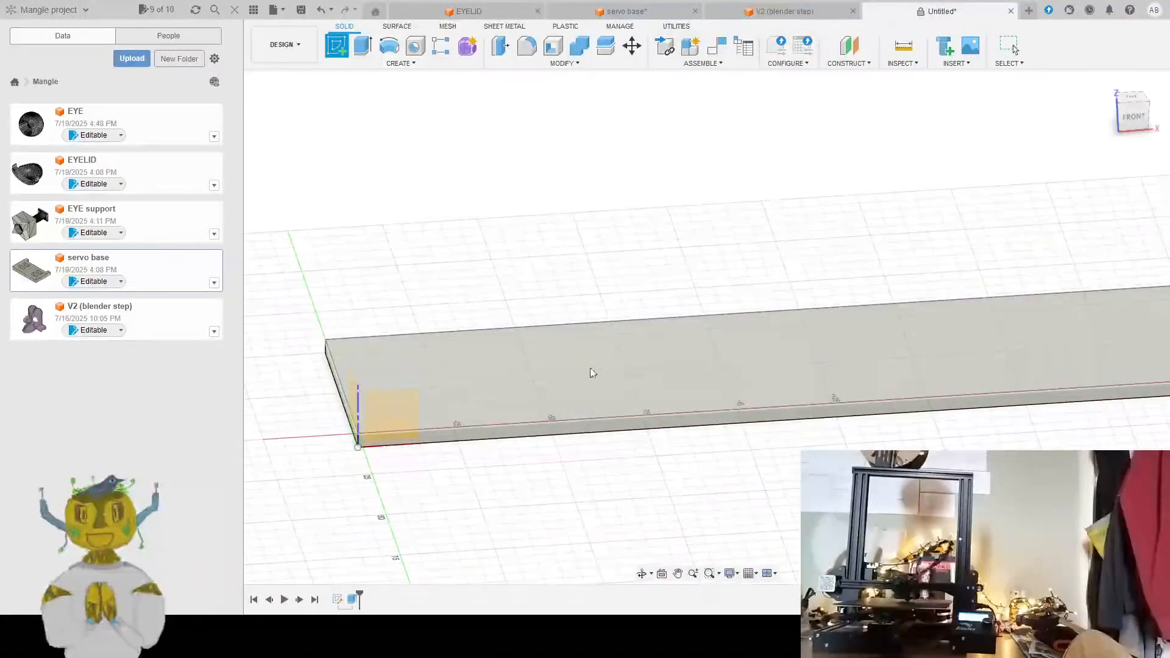
click(789, 358)
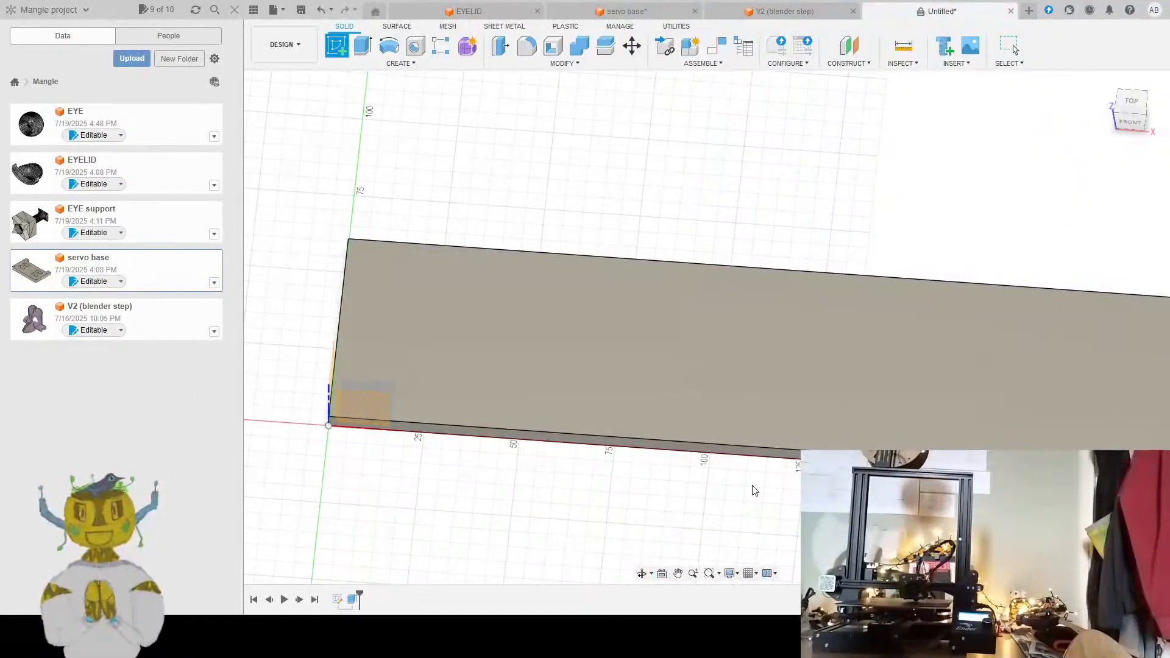
key(Escape)
key(ctrl+z)
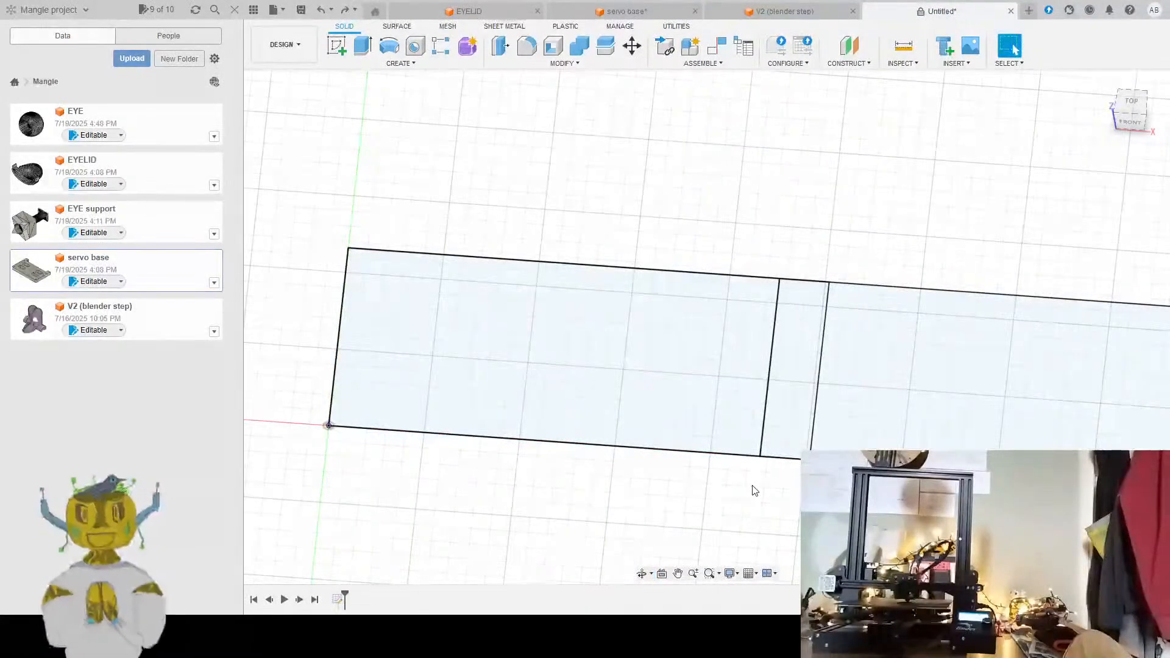
shift+middle_drag(699, 466, 707, 464)
mouse_move(810, 504)
middle_down()
mouse_move(770, 496)
mouse_move(826, 502)
mouse_move(794, 509)
mouse_move(859, 511)
mouse_move(773, 483)
mouse_move(912, 477)
middle_up()
scroll(794, 510, down, 3)
scroll(791, 509, up, 4)
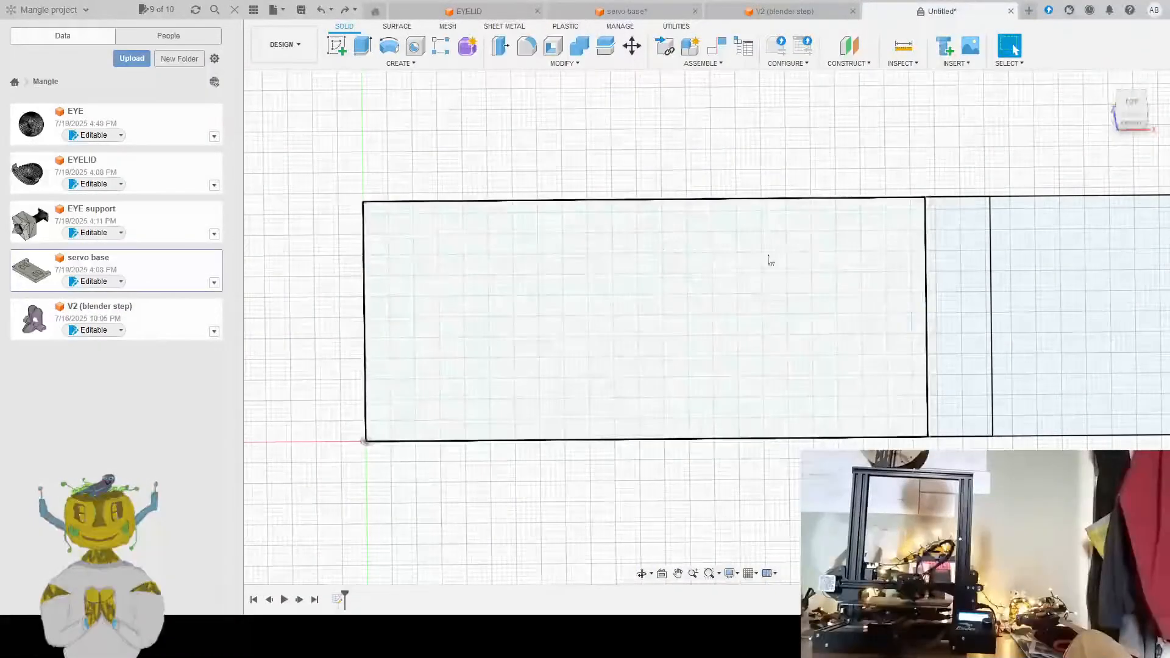
Switch to the servo base design and try to measure from the origin to the nearest corner mounting hole
click(808, 12)
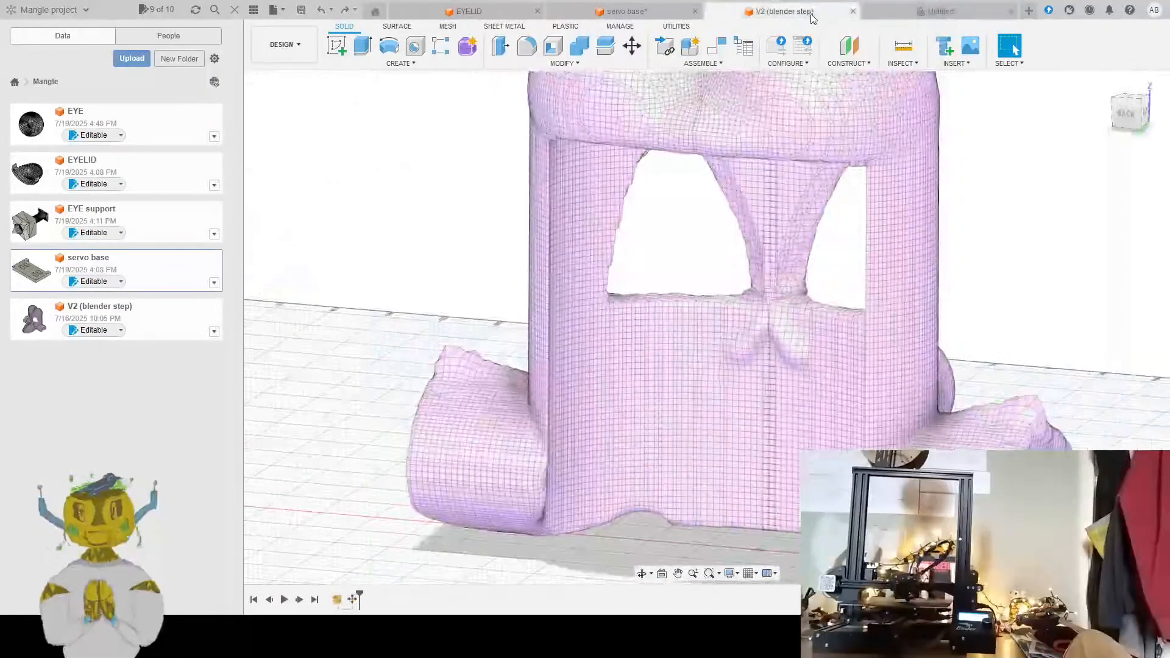
click(658, 13)
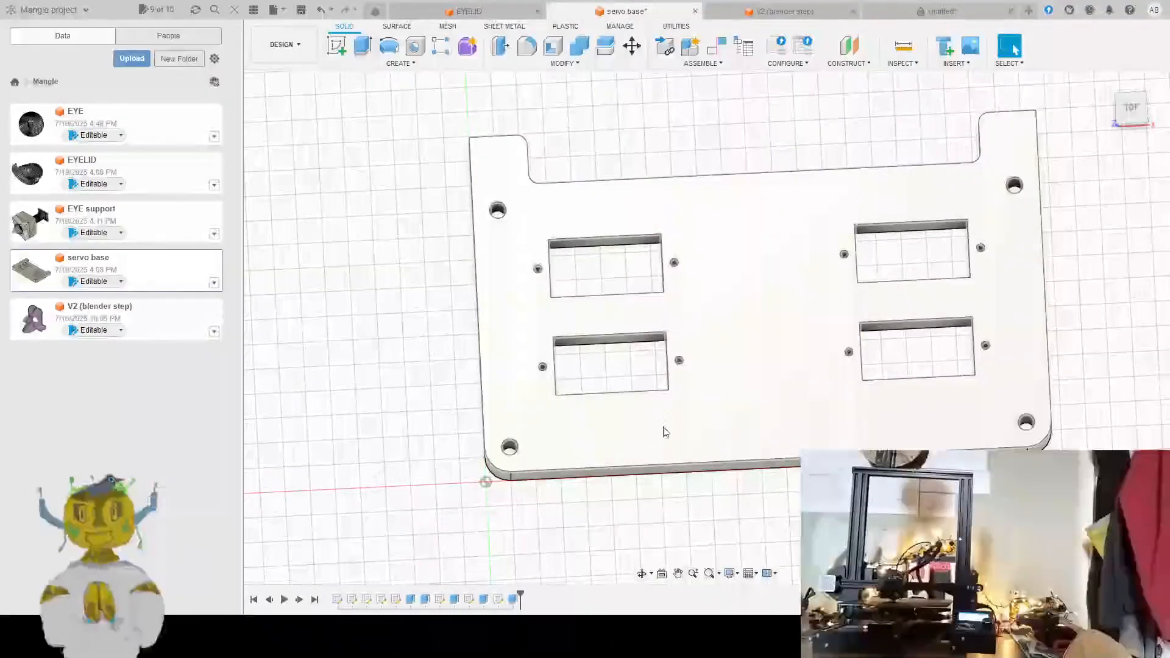
scroll(498, 463, down, 2)
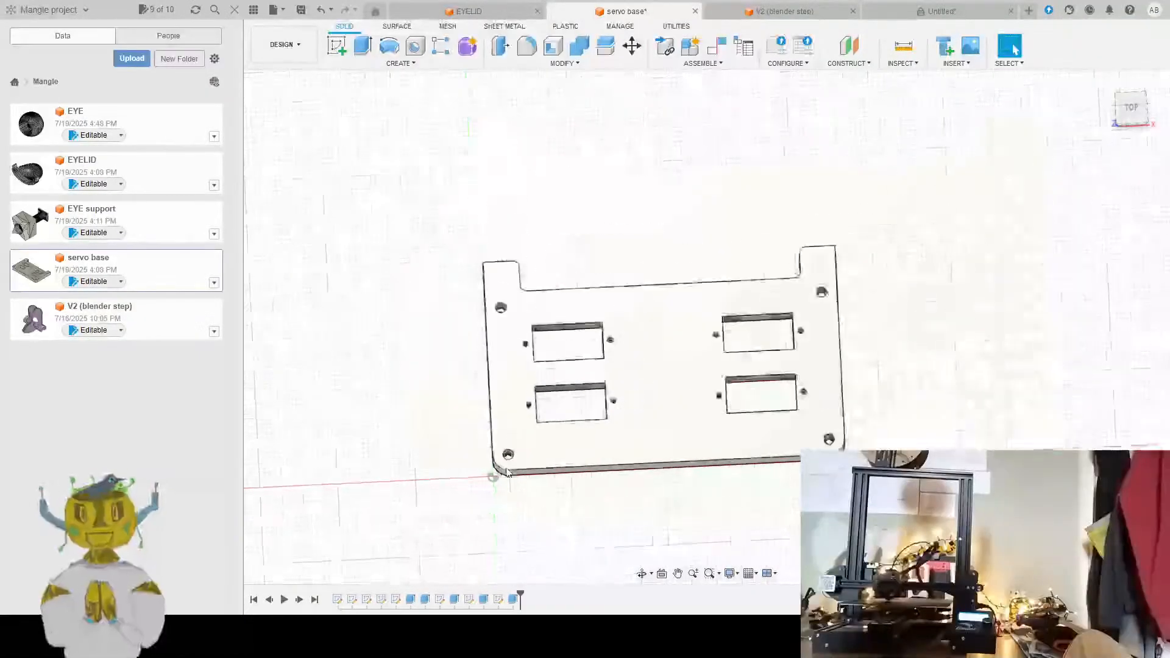
scroll(494, 469, up, 6)
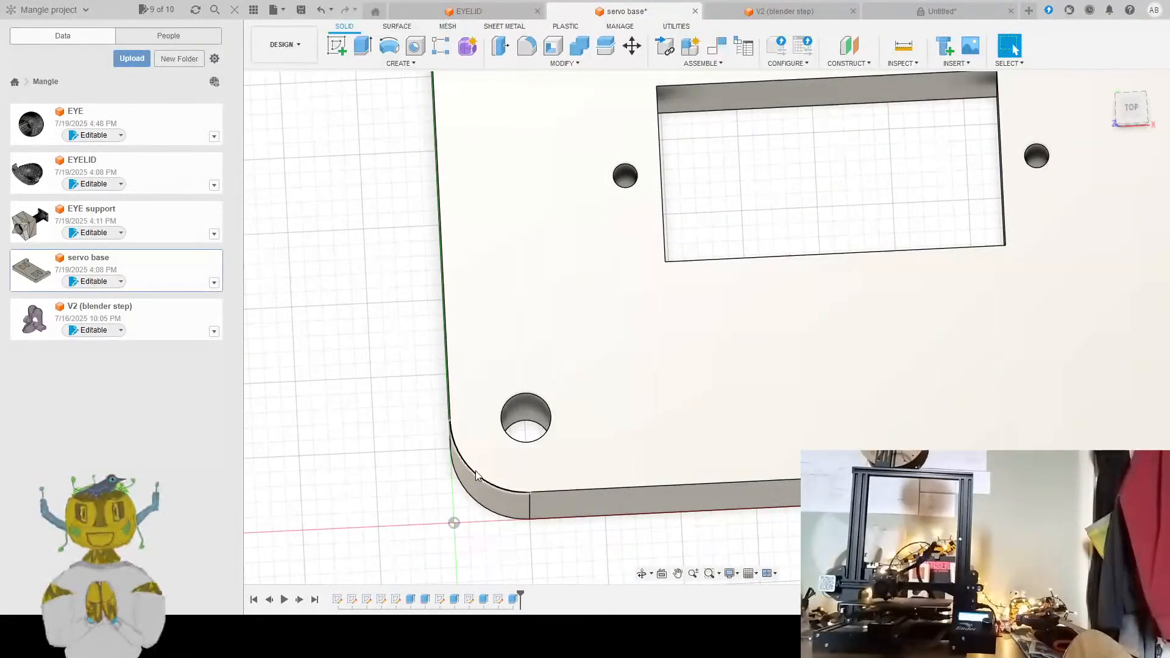
shift+middle_drag(558, 395, 543, 395)
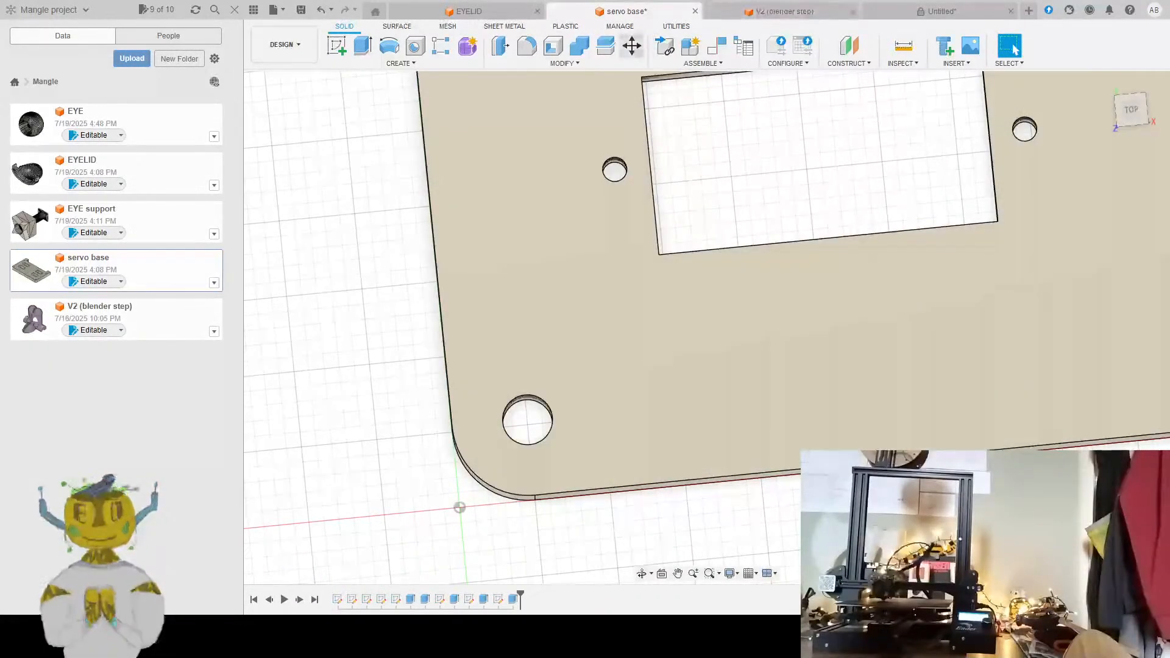
click(898, 50)
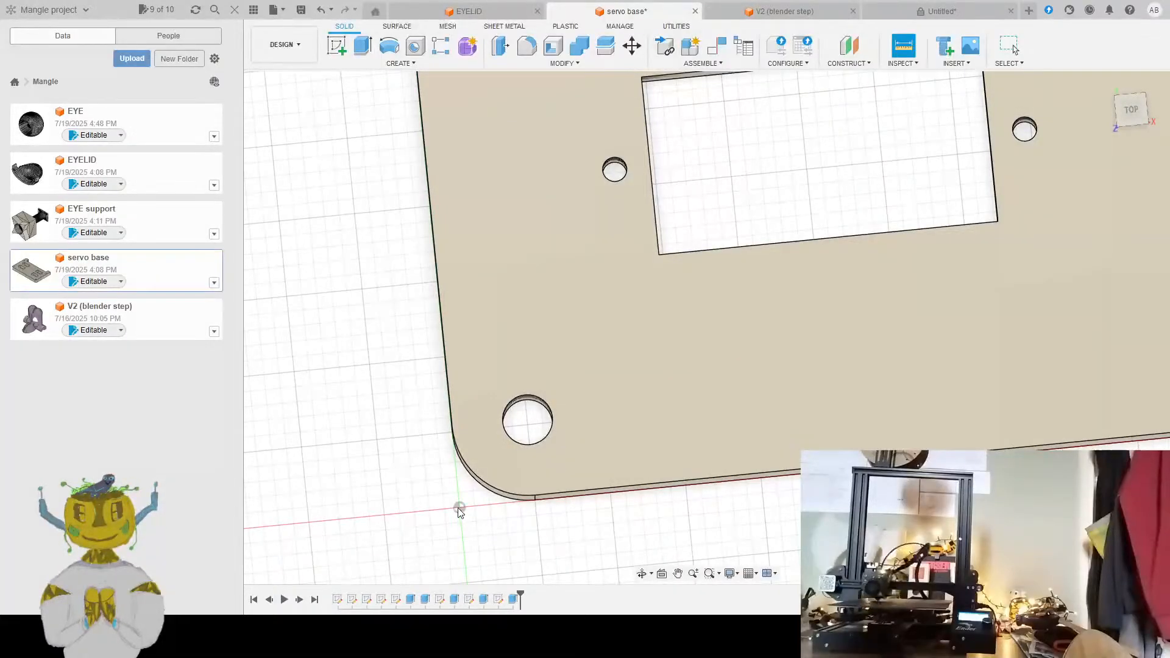
shift+middle_drag(739, 345, 735, 347)
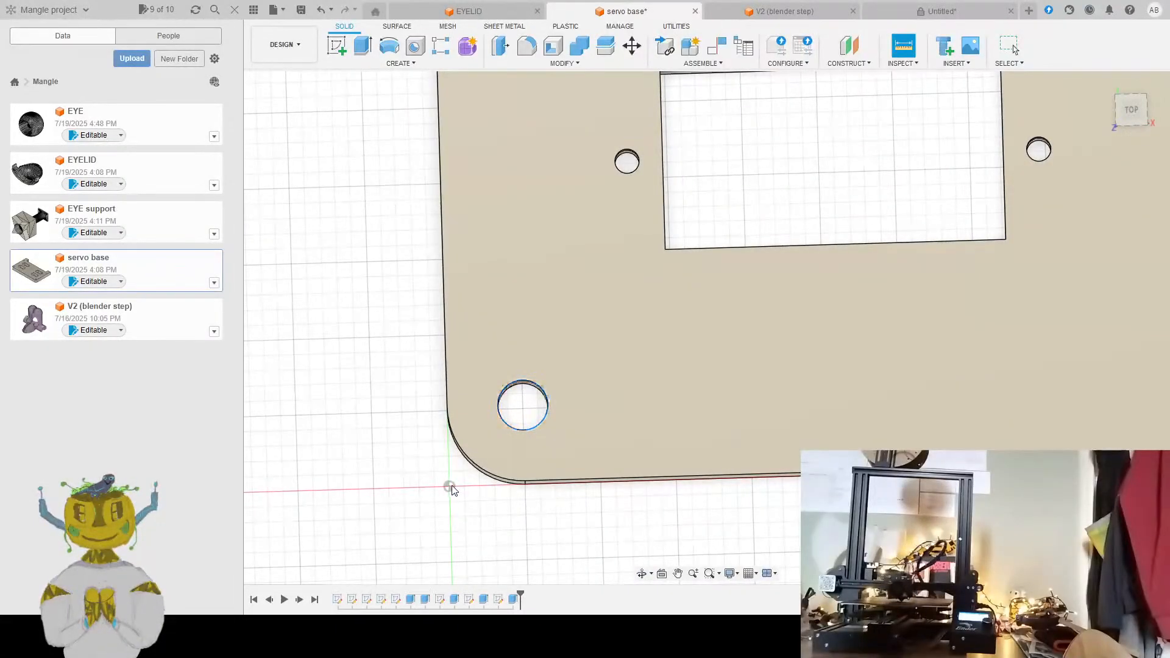
scroll(522, 405, down, 2)
scroll(523, 403, up, 3)
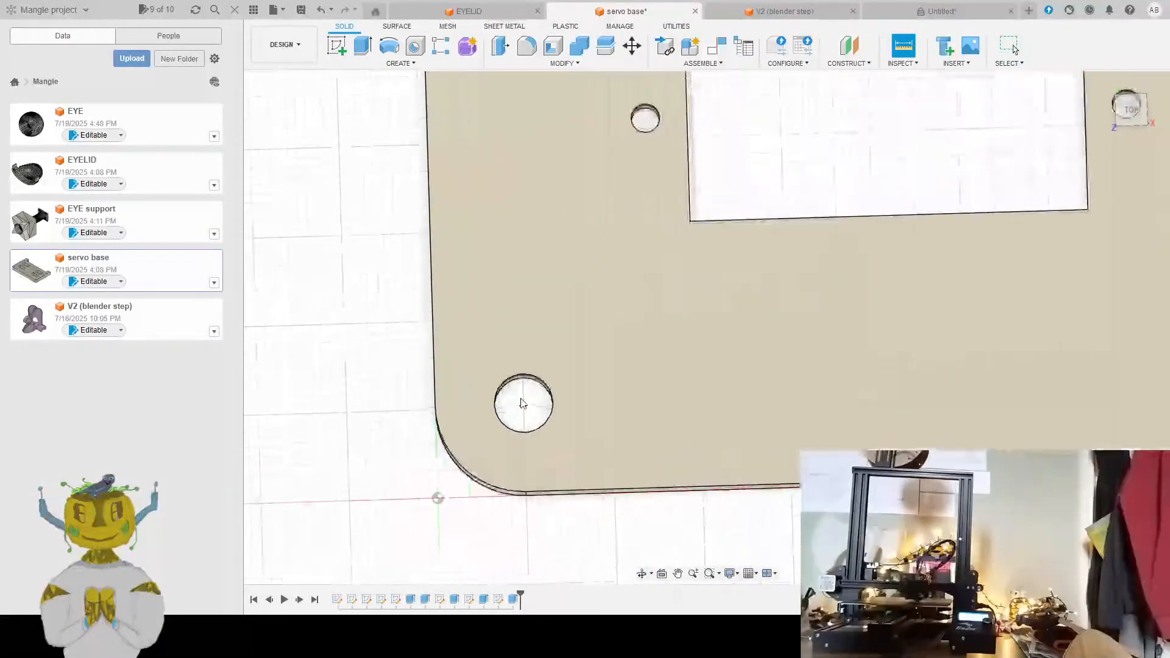
scroll(522, 404, up, 2)
scroll(522, 404, down, 3)
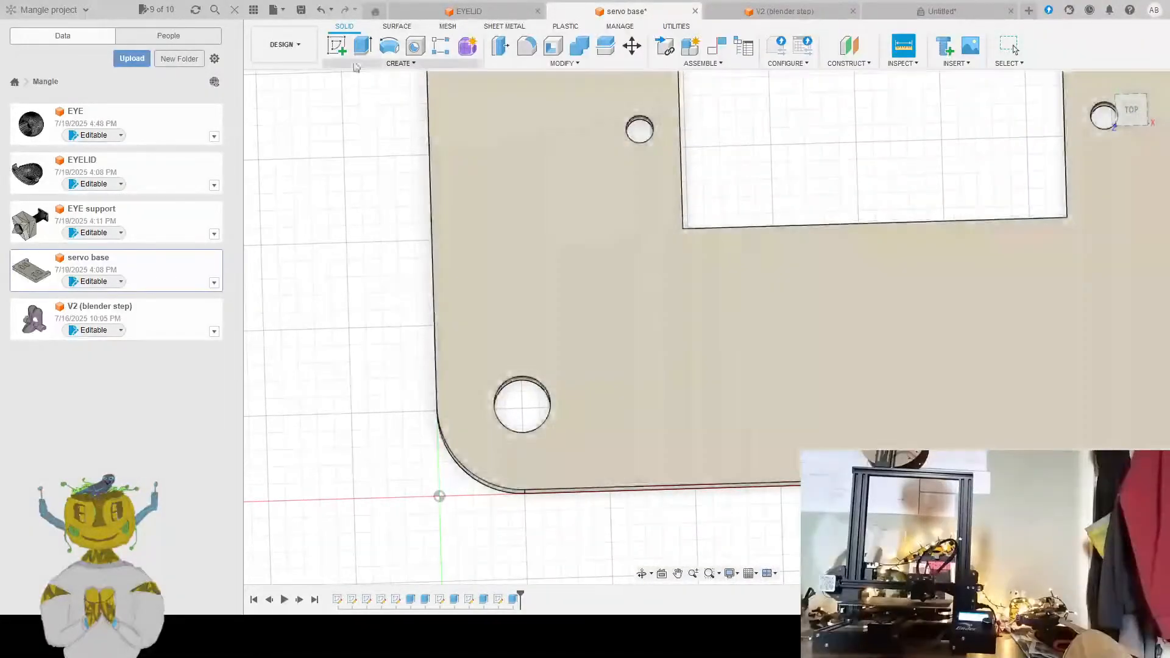
click(336, 47)
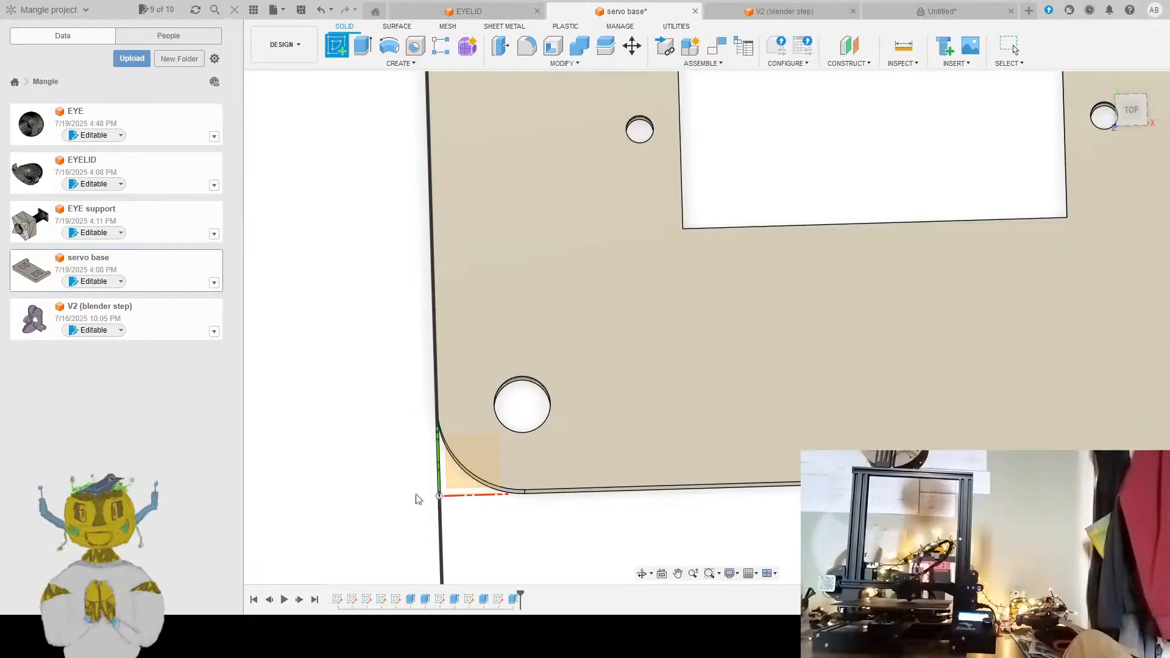
click(353, 447)
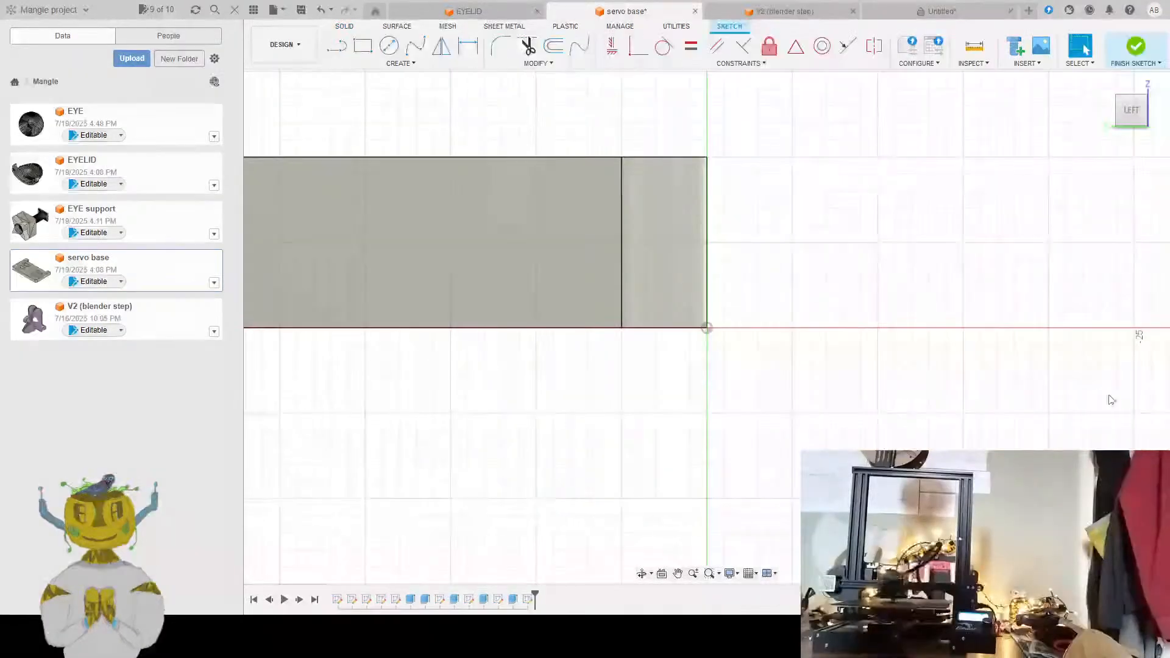
mouse_move(786, 269)
shift+middle_down()
mouse_move(685, 366)
mouse_move(767, 341)
shift+middle_up()
key(ctrl+z)
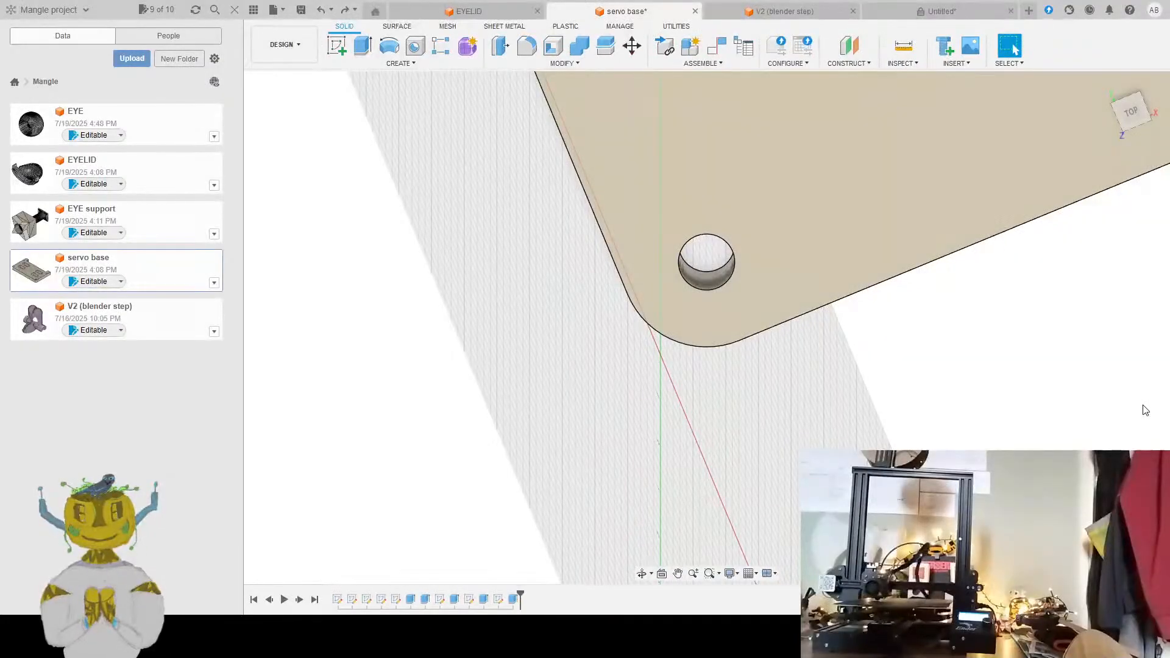
shift+middle_drag(975, 274, 764, 289)
key(ctrl+[)
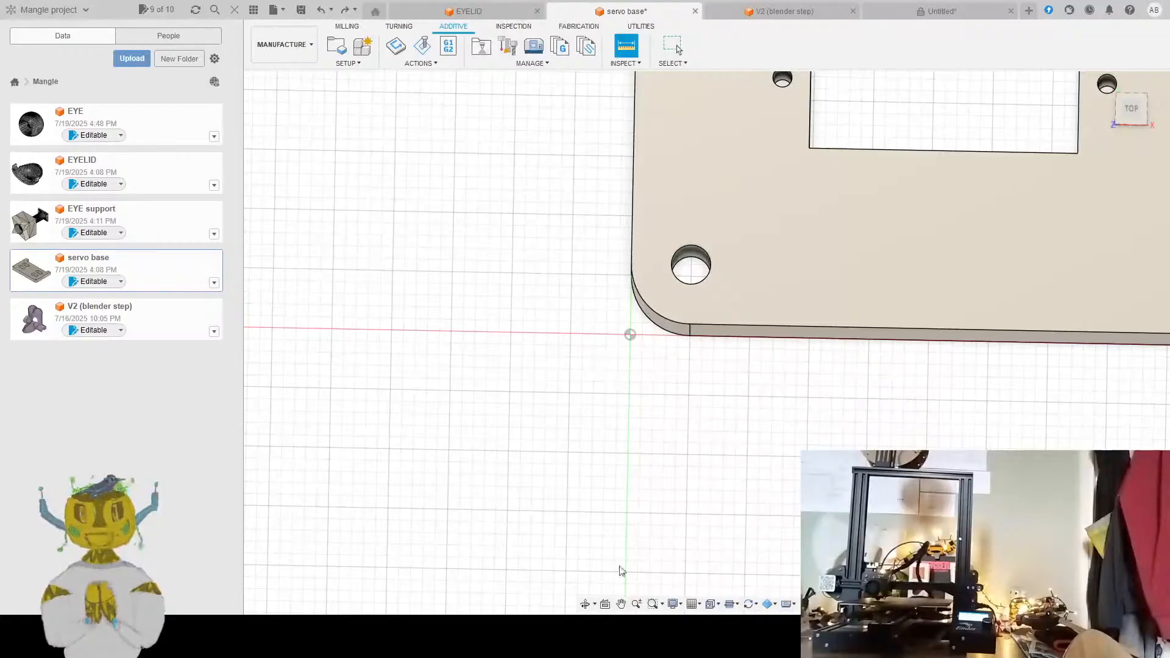
key(Escape)
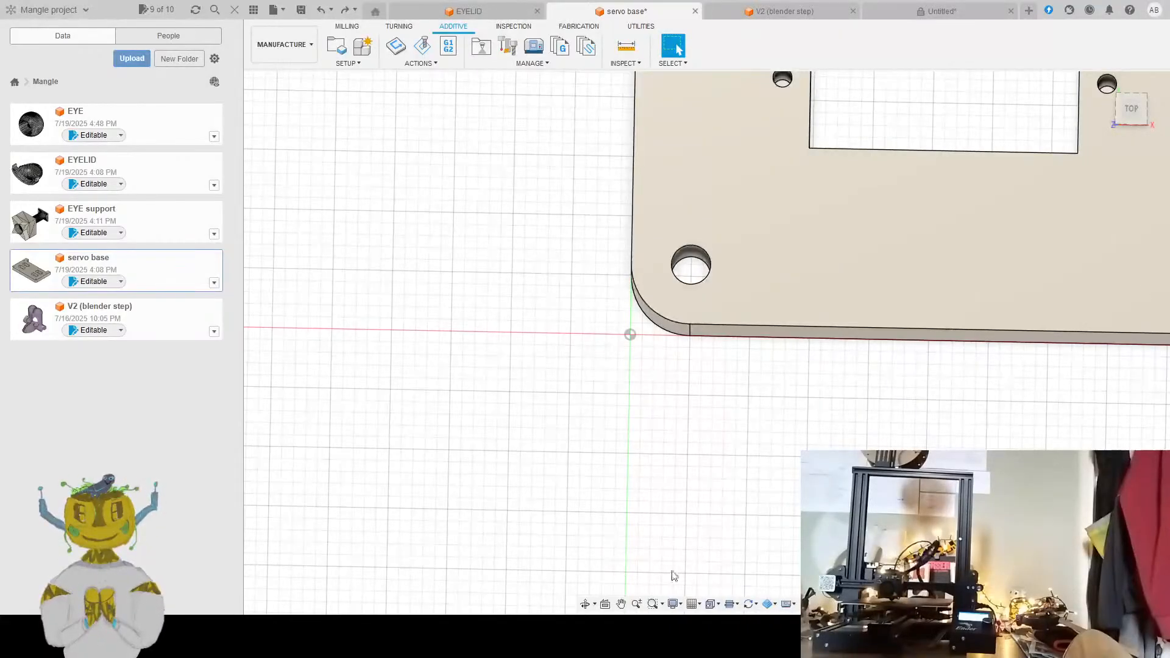
scroll(674, 576, up, 2)
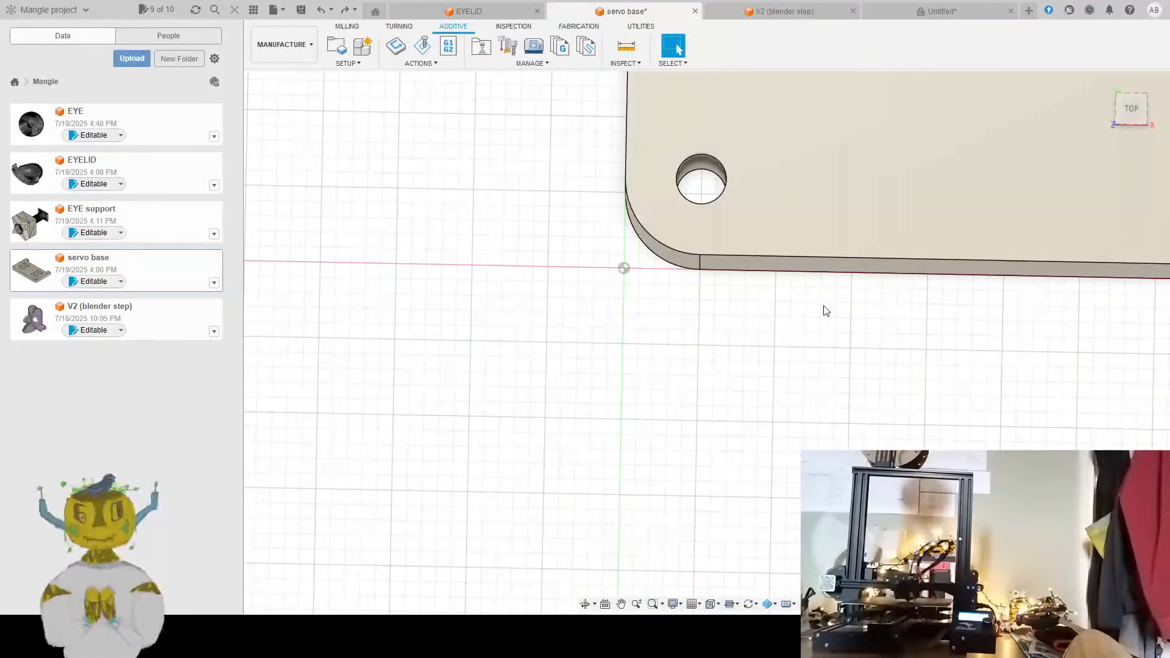
middle_drag(824, 311, 620, 450)
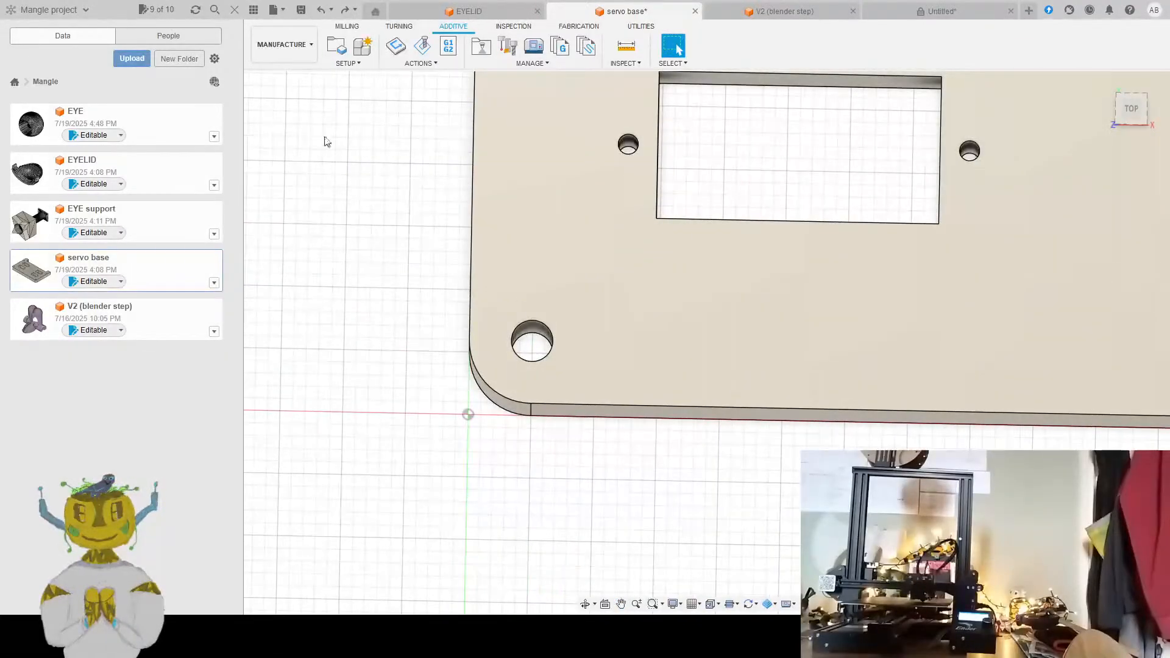
click(622, 189)
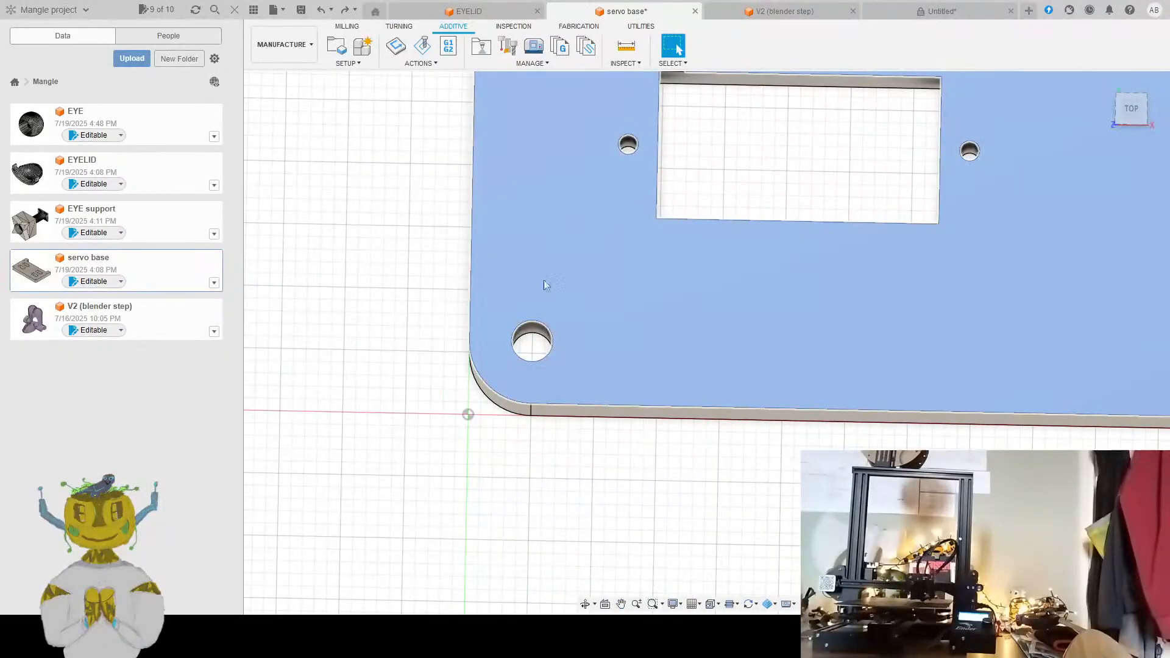
click(361, 600)
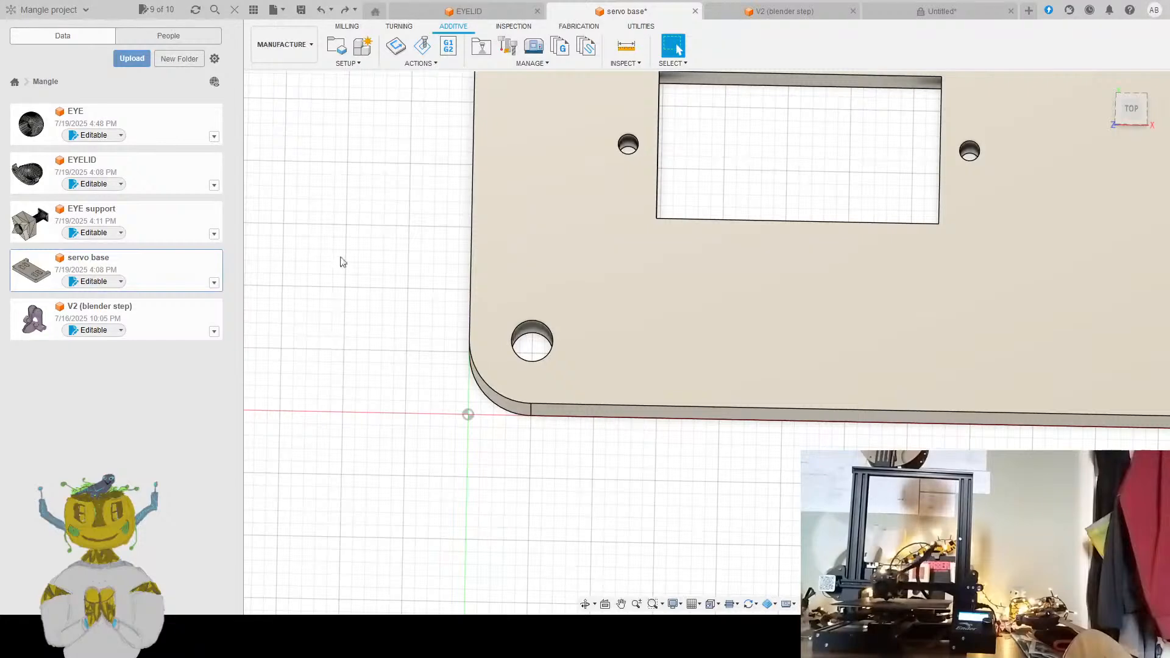
Return the servo base to the Design workspace and restore the home view to examine its cutouts and mounting holes
click(284, 44)
click(324, 75)
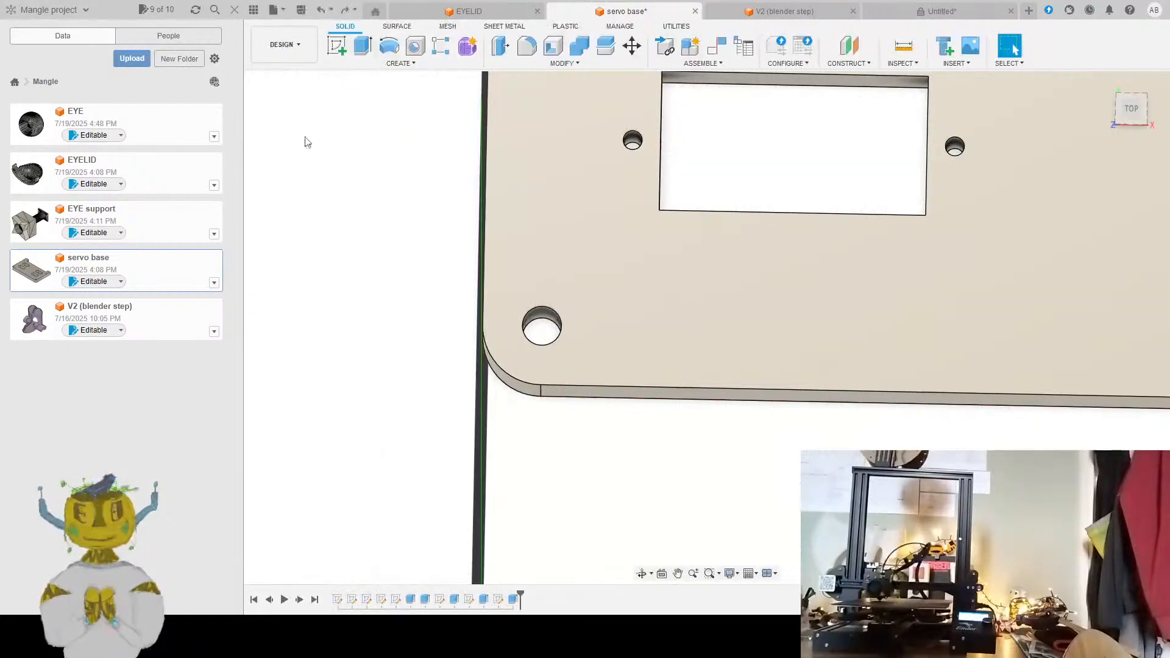
shift+middle_drag(560, 514, 531, 442)
click(1010, 47)
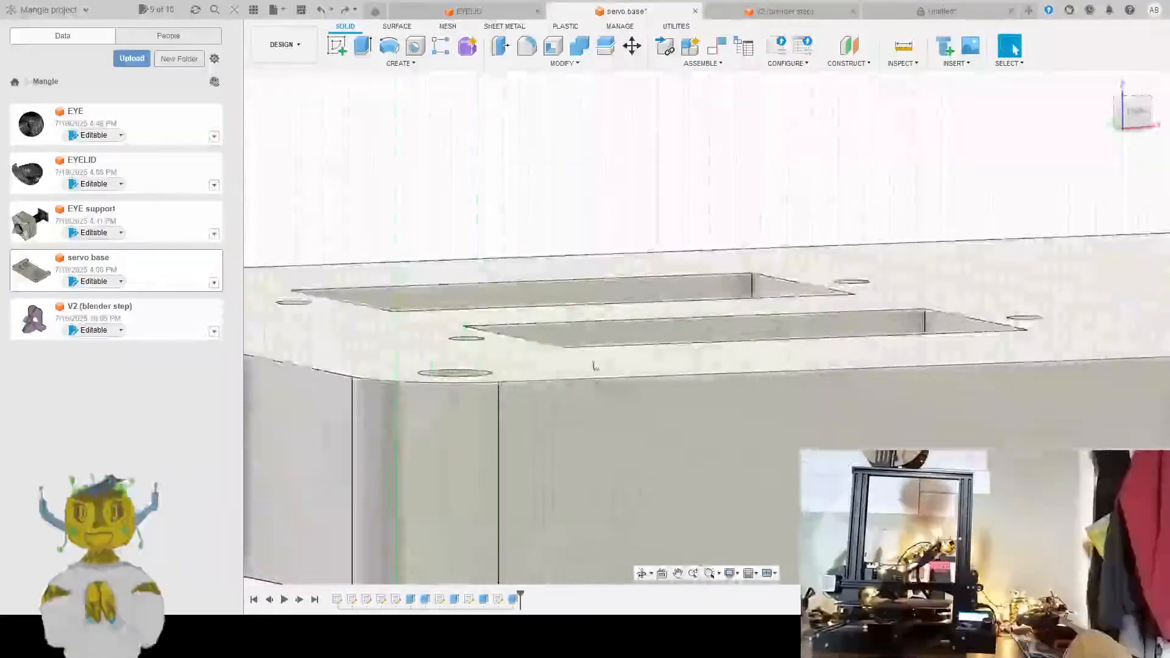
scroll(795, 481, down, 1)
middle_drag(806, 443, 725, 525)
click(1012, 47)
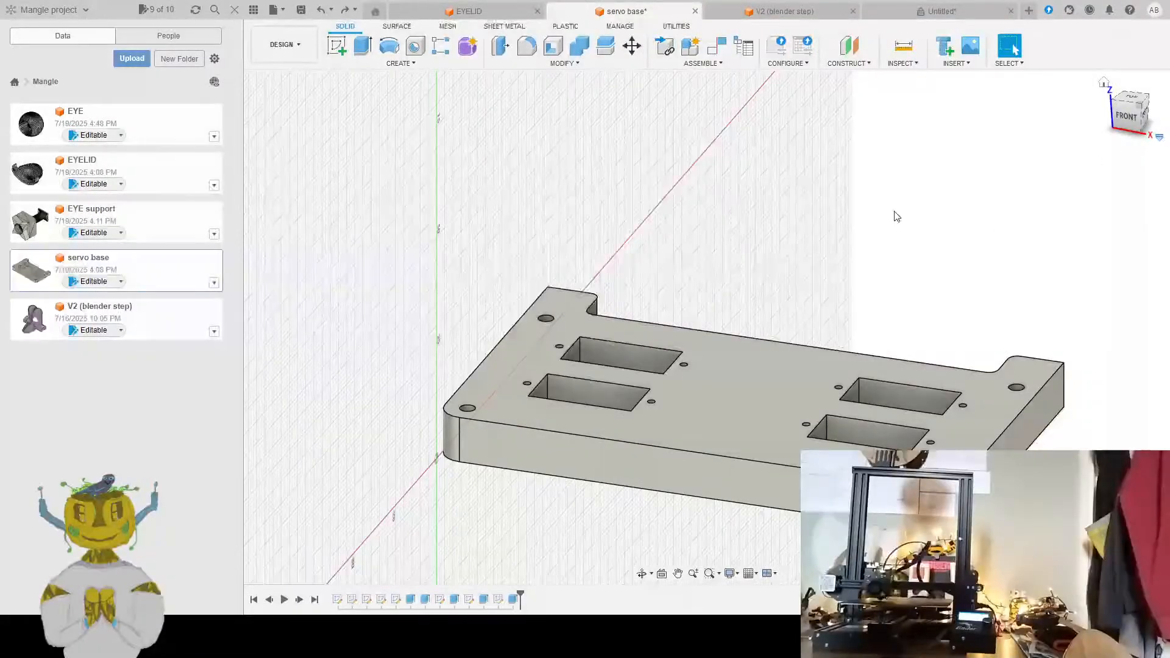
click(1106, 86)
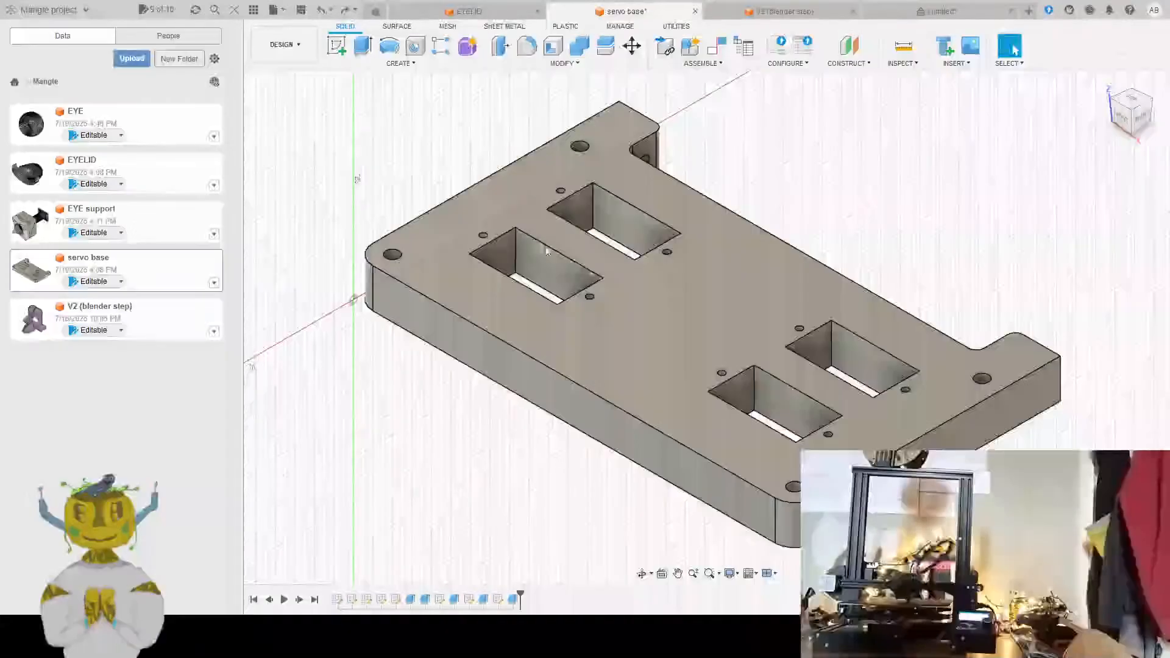
shift+middle_drag(557, 247, 541, 348)
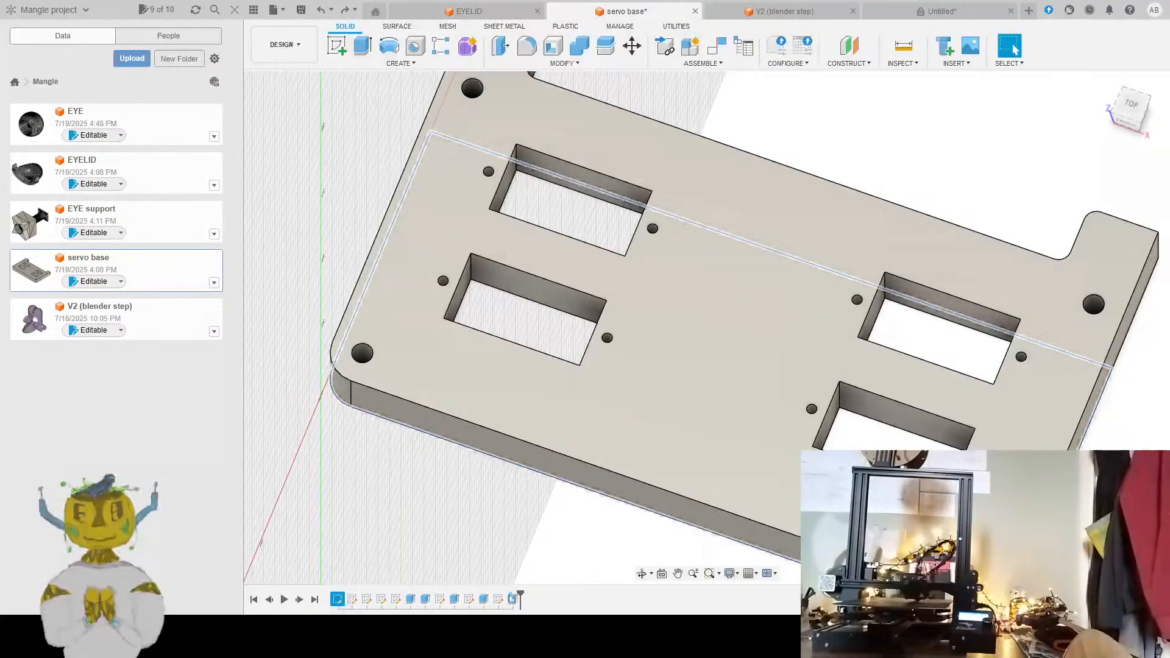
Roll the servo base's history back to its beginning and examine the base outline's rounded corner at the origin
mouse_move(519, 593)
mouse_down()
mouse_move(466, 600)
mouse_move(299, 549)
mouse_up()
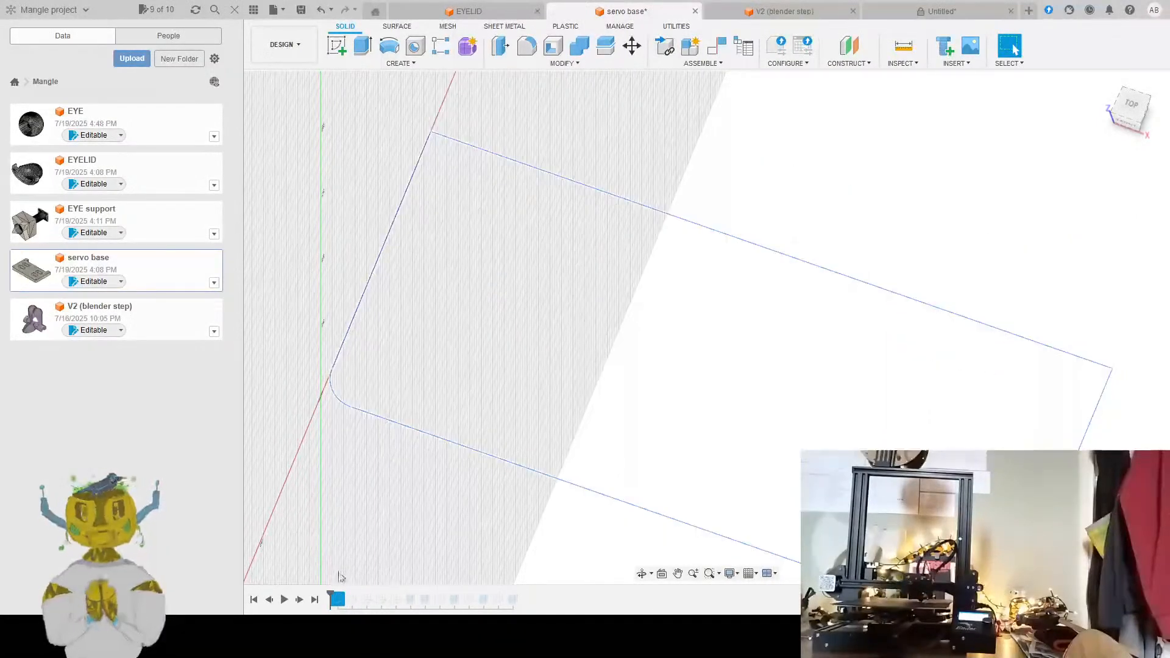
scroll(323, 448, up, 6)
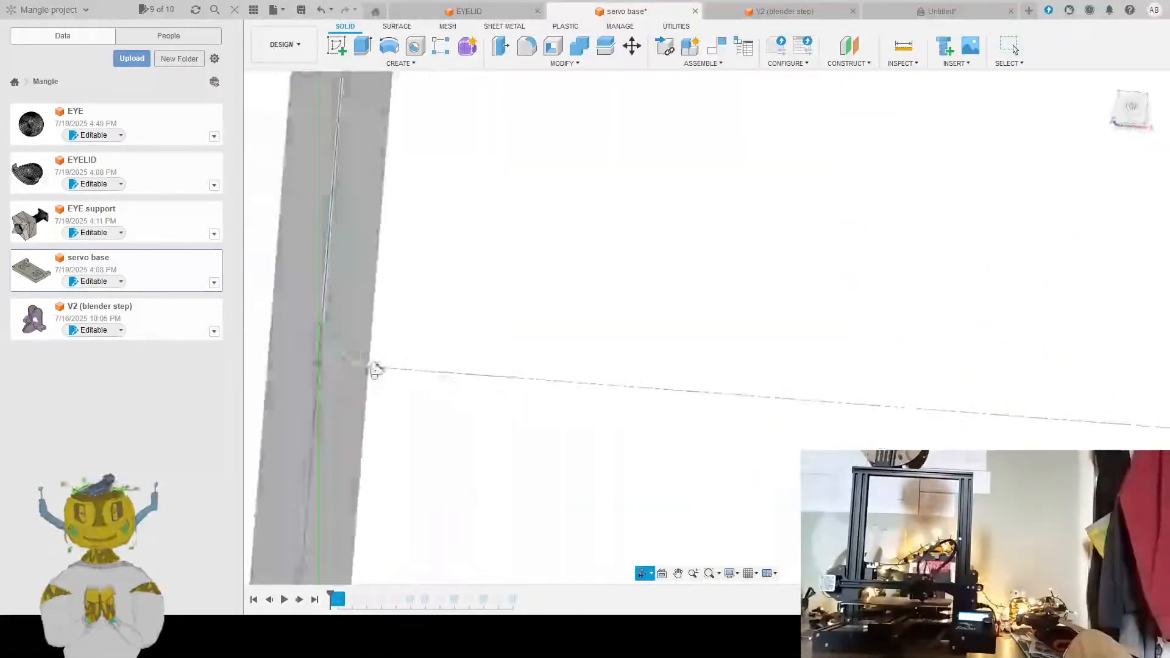
key(h)
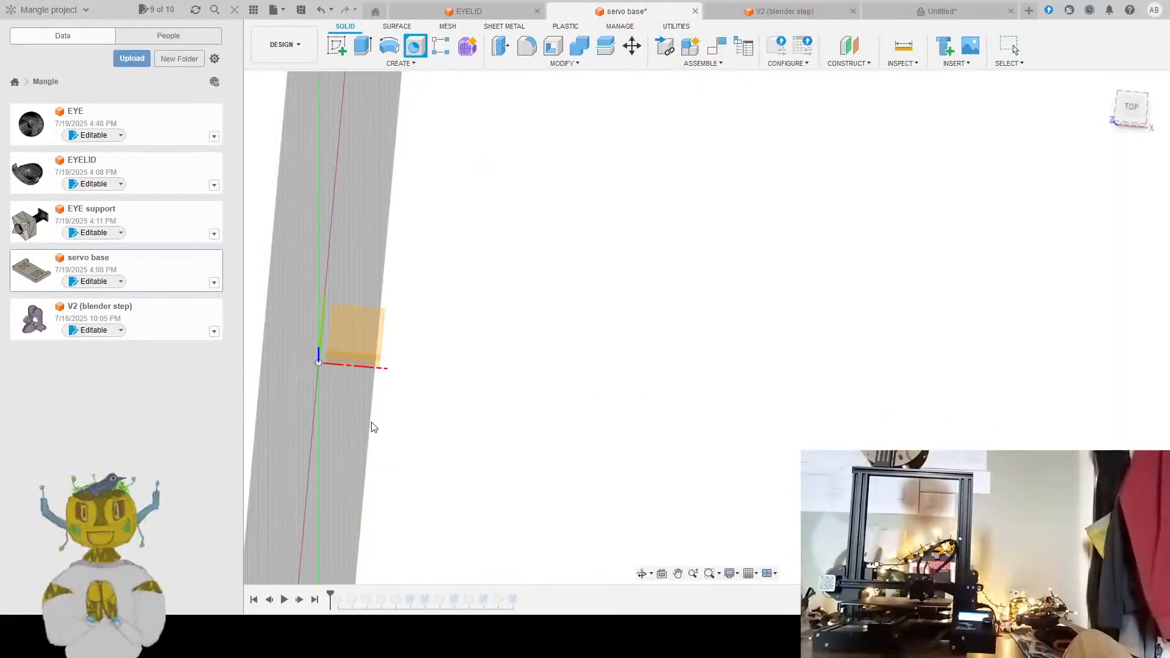
key(Escape)
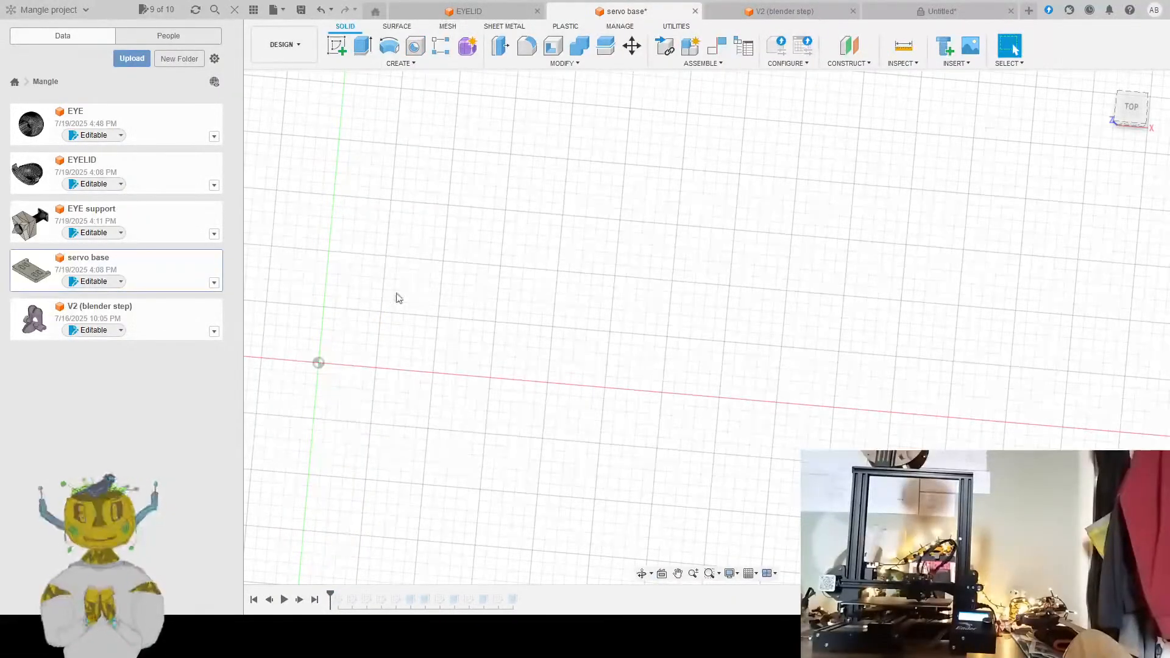
middle_drag(396, 294, 451, 294)
click(338, 596)
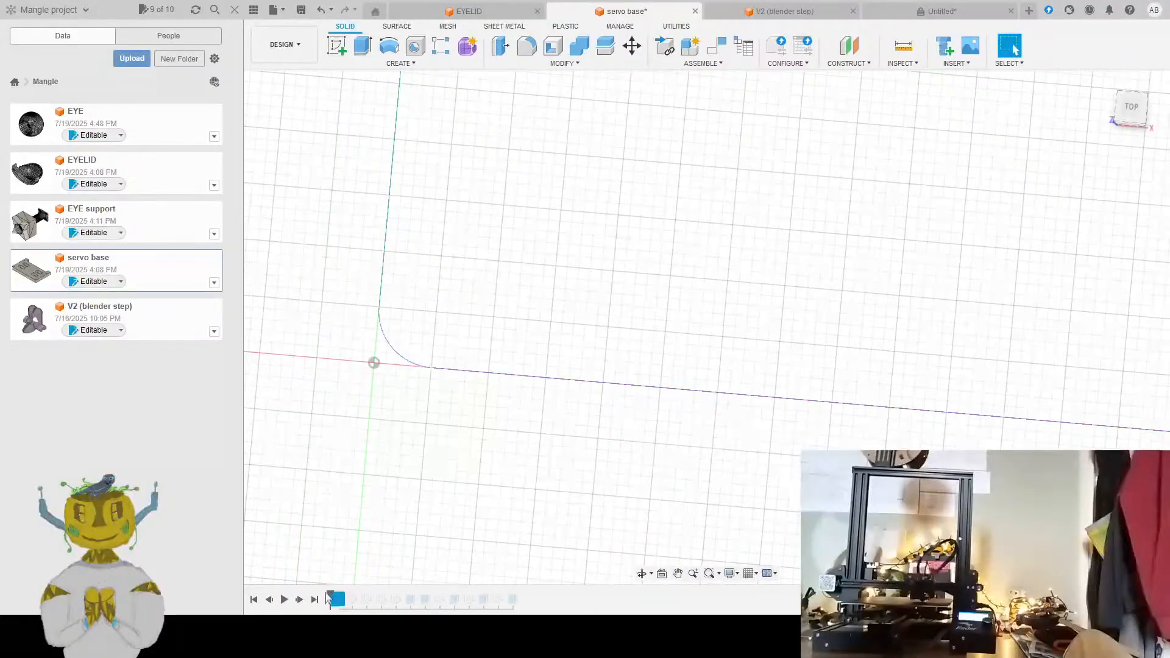
scroll(397, 366, up, 5)
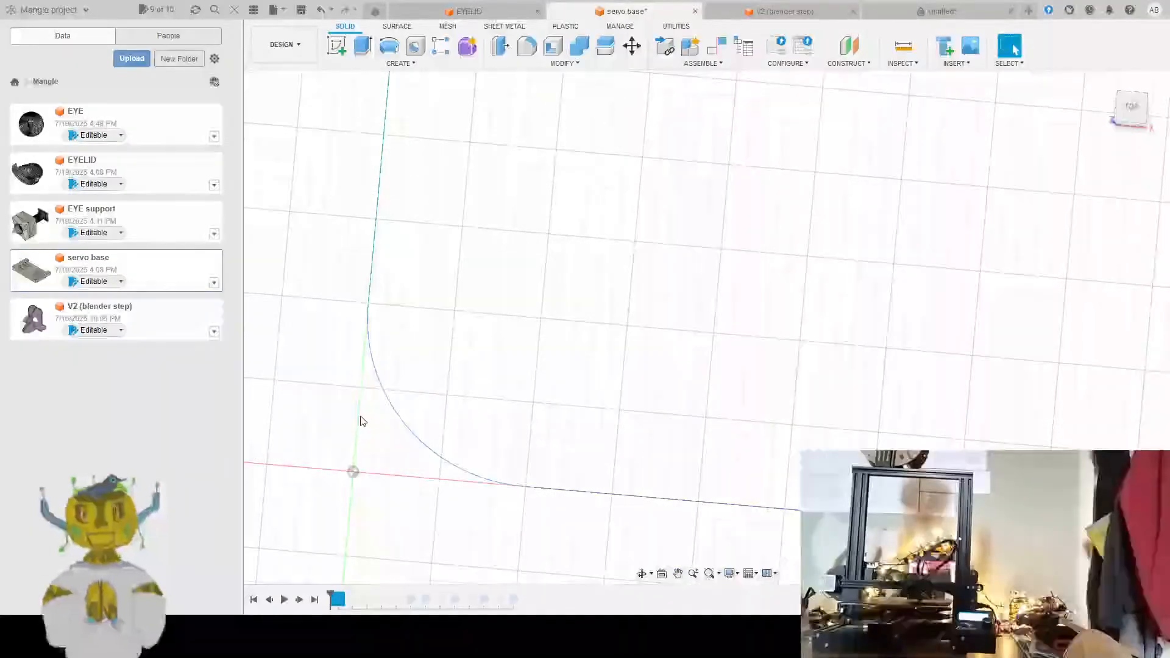
click(898, 49)
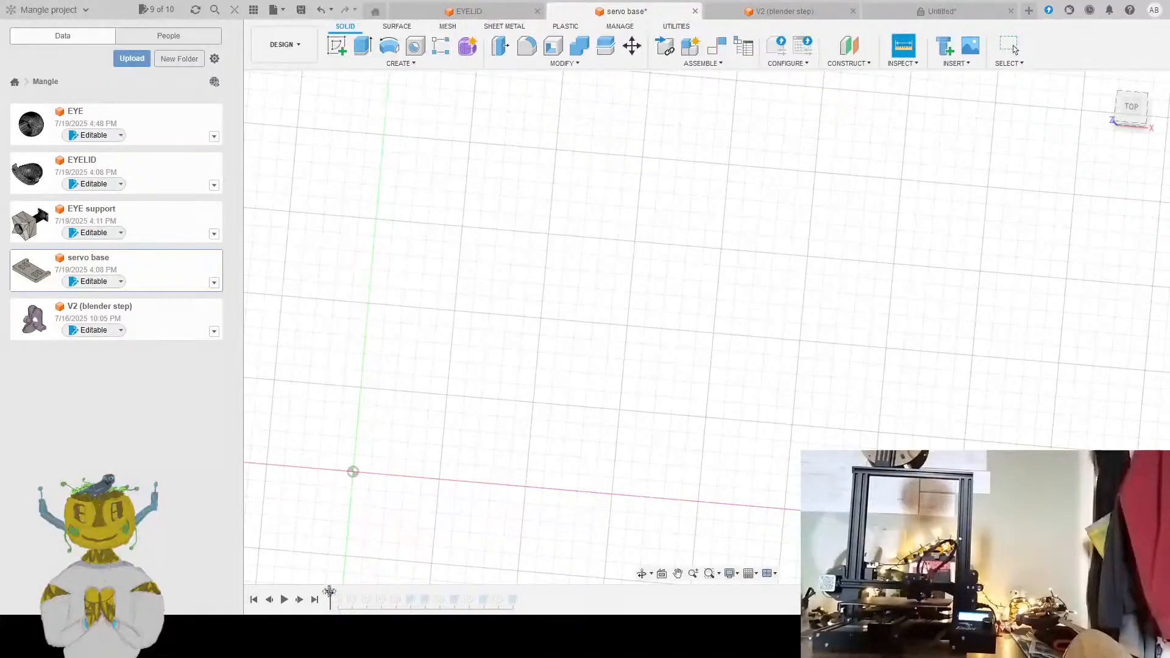
Roll the servo base's history forward past its first sketch and open that sketch to read the corner radius
drag(330, 592, 344, 595)
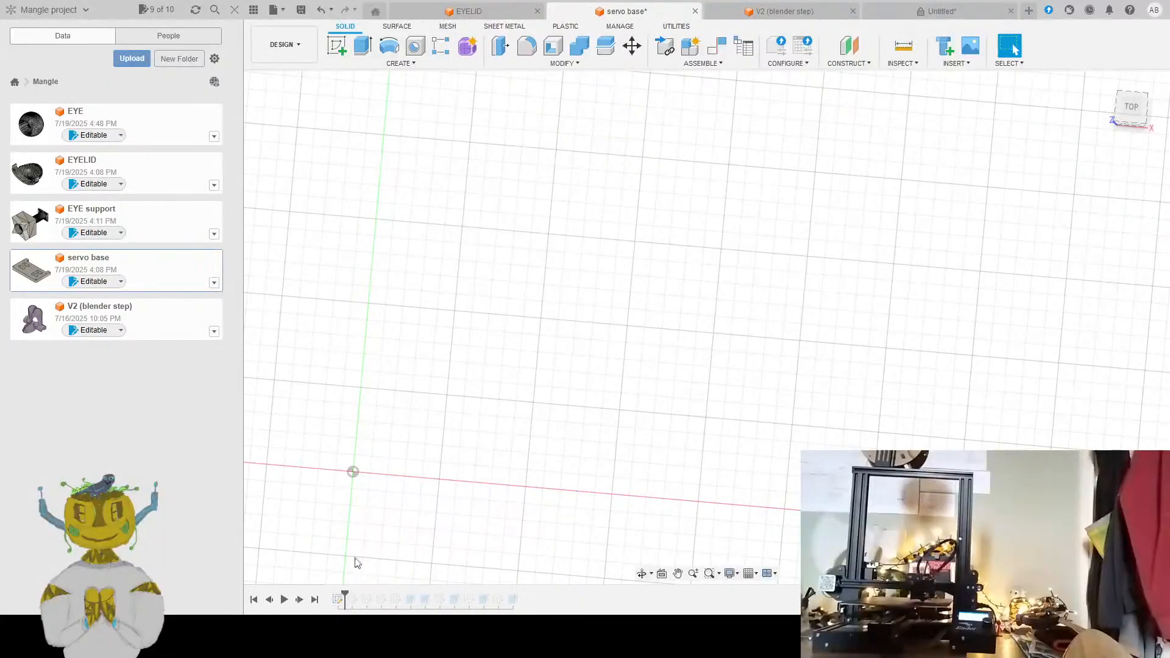
click(337, 600)
click(393, 458)
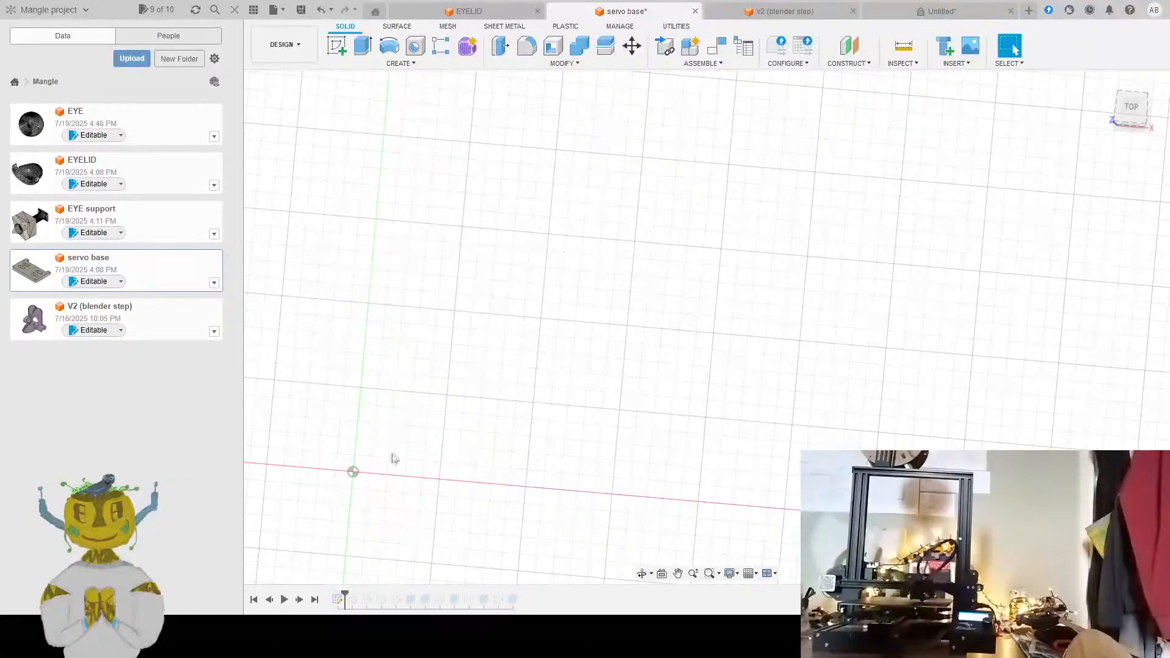
click(339, 601)
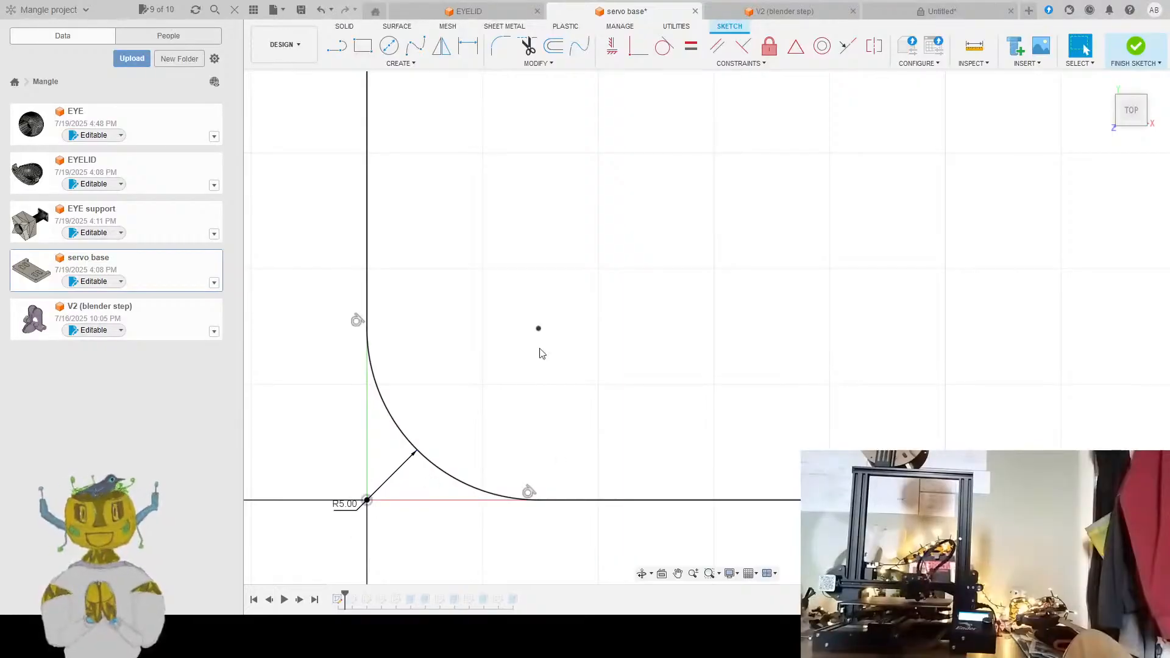
Switch to the untitled plate design and open the plate sketch for editing
click(942, 11)
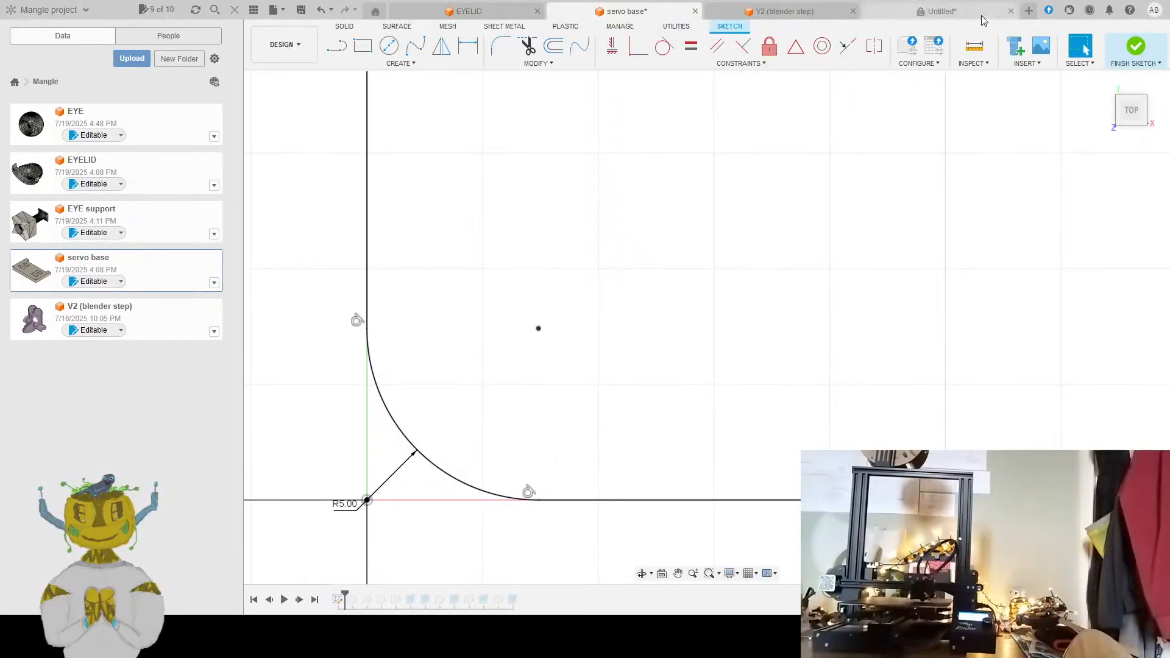
scroll(359, 445, down, 1)
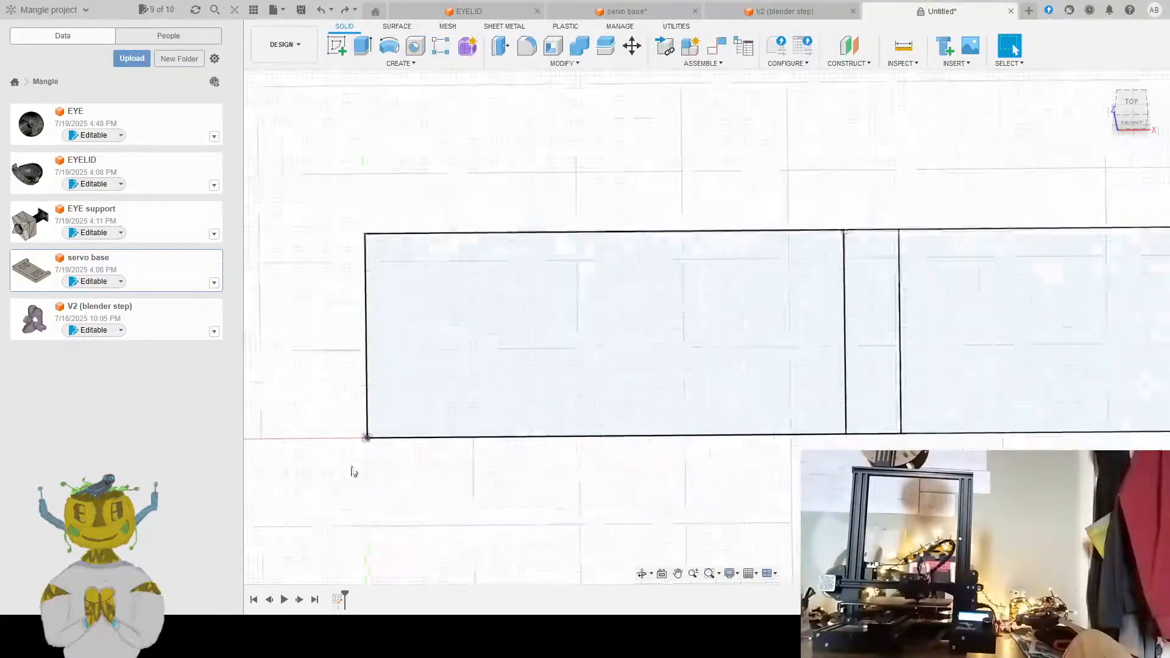
scroll(352, 466, up, 2)
scroll(362, 440, up, 2)
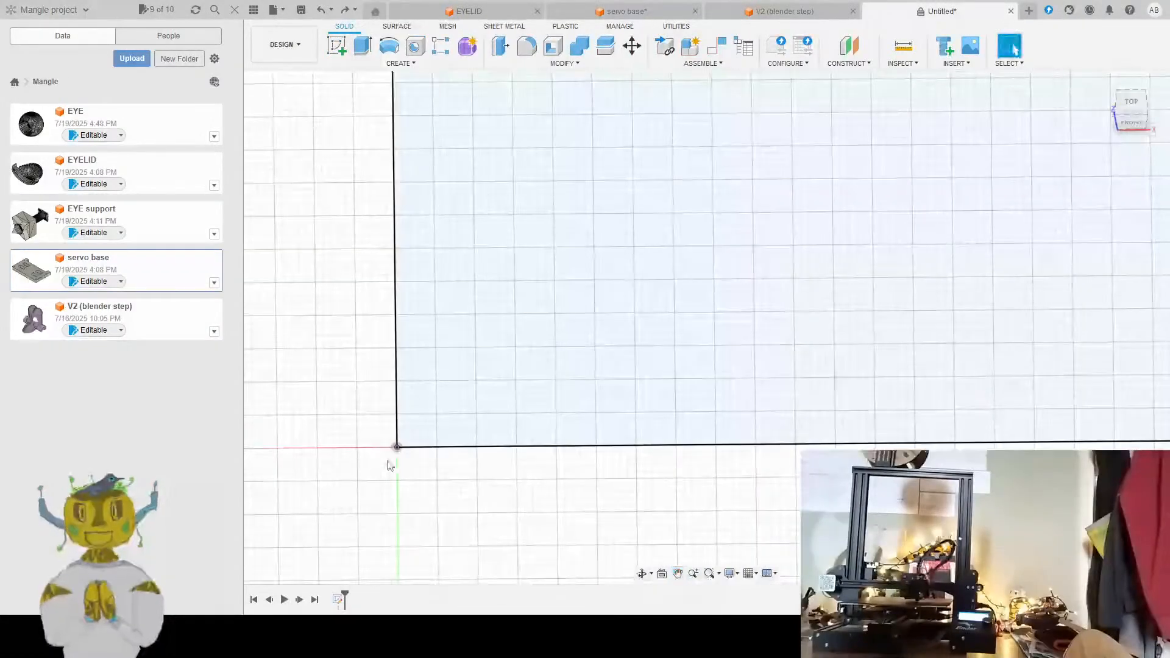
click(398, 448)
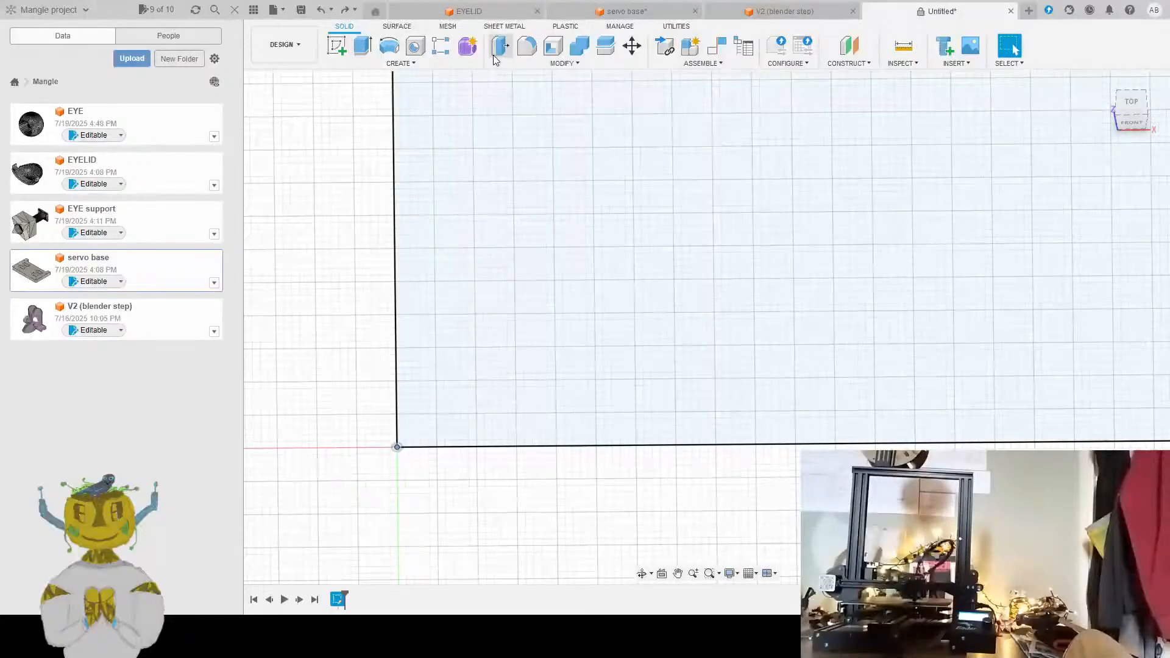
click(530, 54)
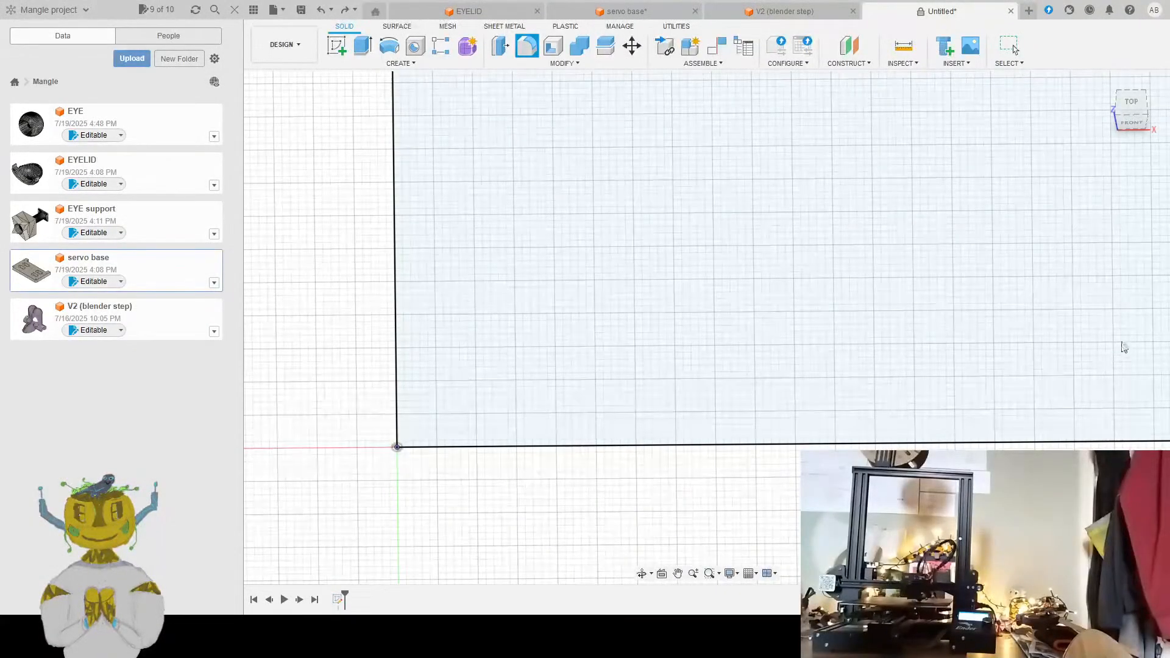
key(Escape)
click(397, 448)
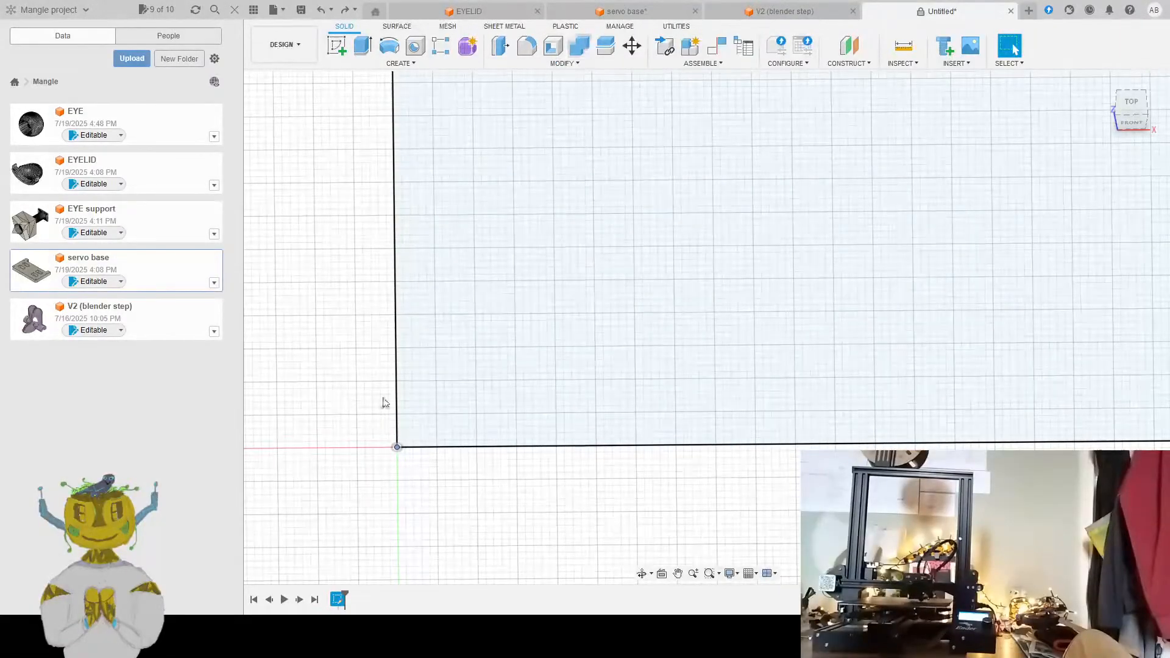
double_click(339, 602)
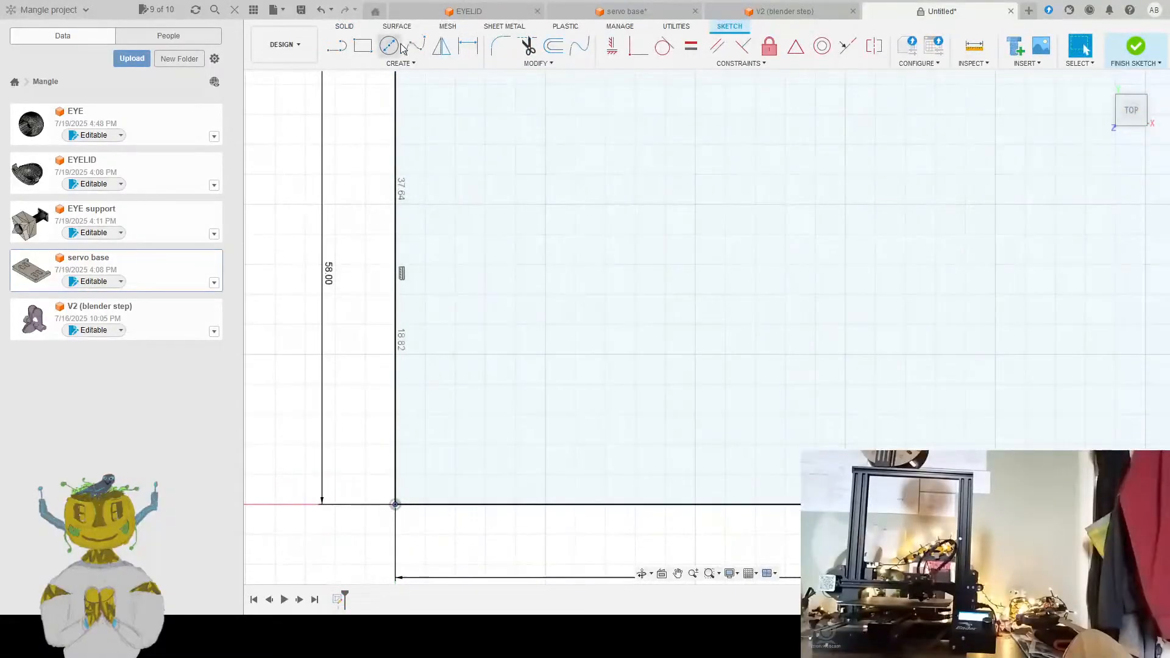
Round the plate sketch's corner at the origin with a 5 mm fillet
click(501, 46)
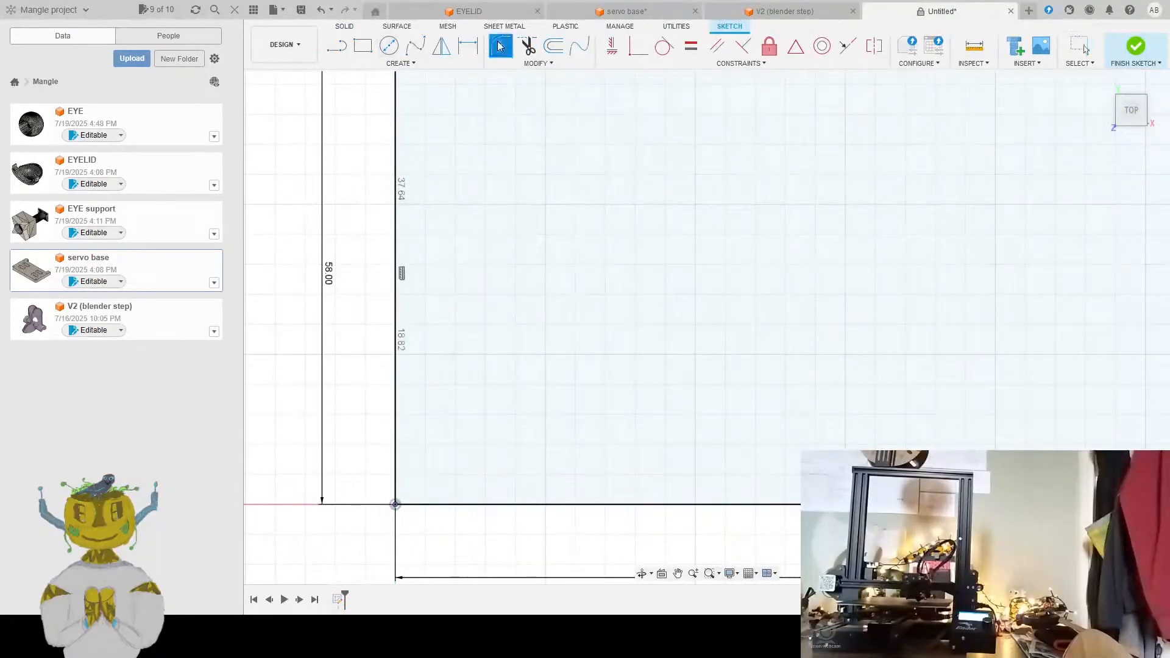
click(396, 505)
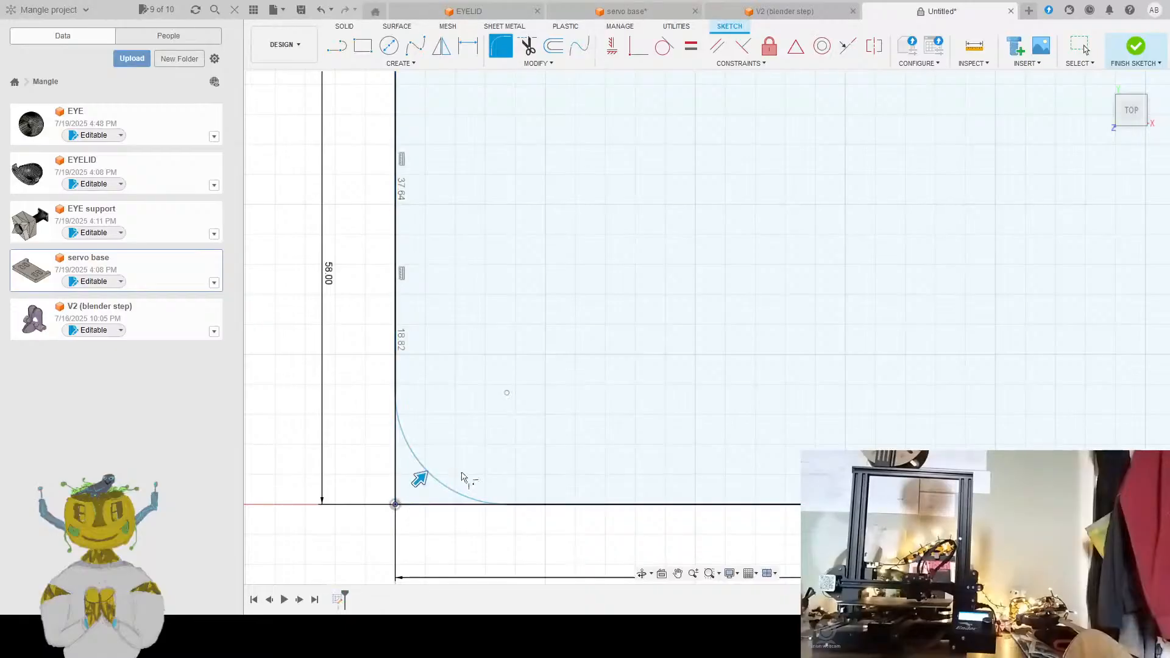
text(5)
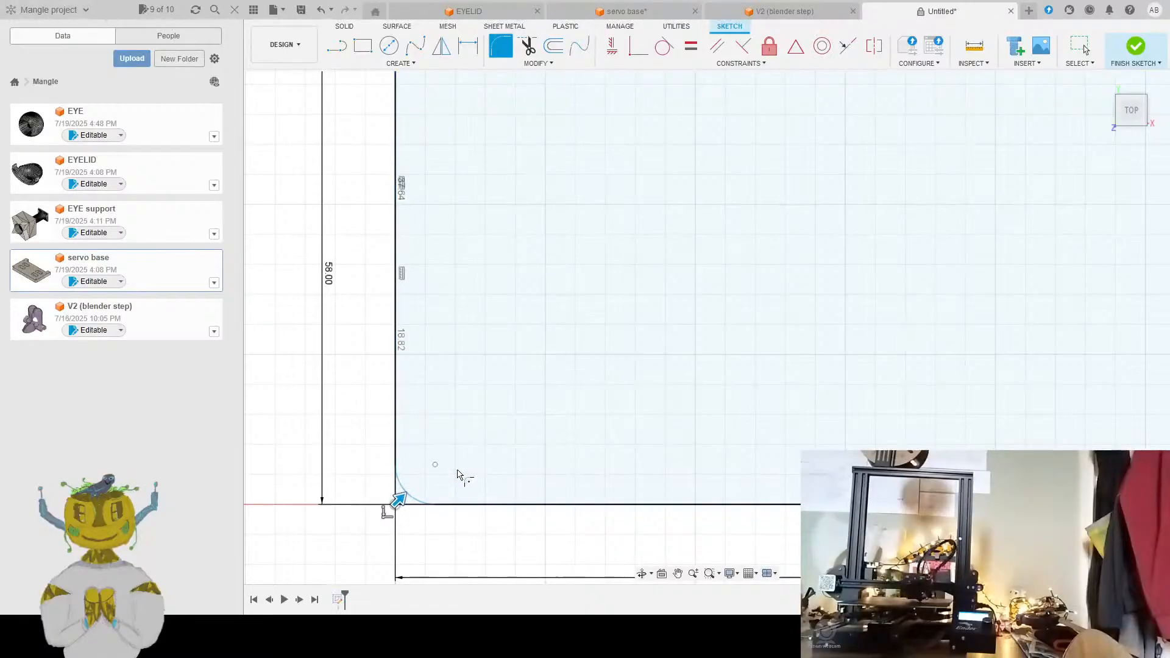
key(Return)
scroll(460, 475, down, 3)
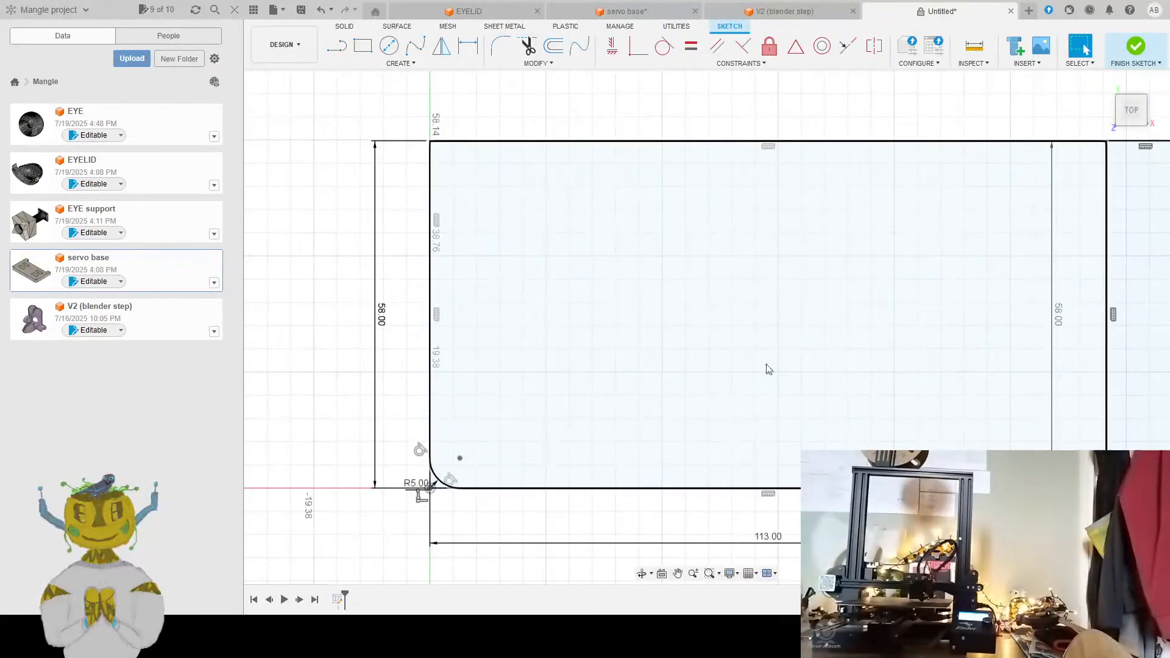
Undo the fillet on the plate sketch's origin corner
mouse_move(834, 360)
shift+middle_down()
mouse_move(677, 342)
mouse_move(768, 347)
mouse_move(701, 341)
shift+middle_up()
mouse_move(909, 321)
shift+middle_down()
mouse_move(914, 358)
mouse_move(800, 248)
shift+middle_up()
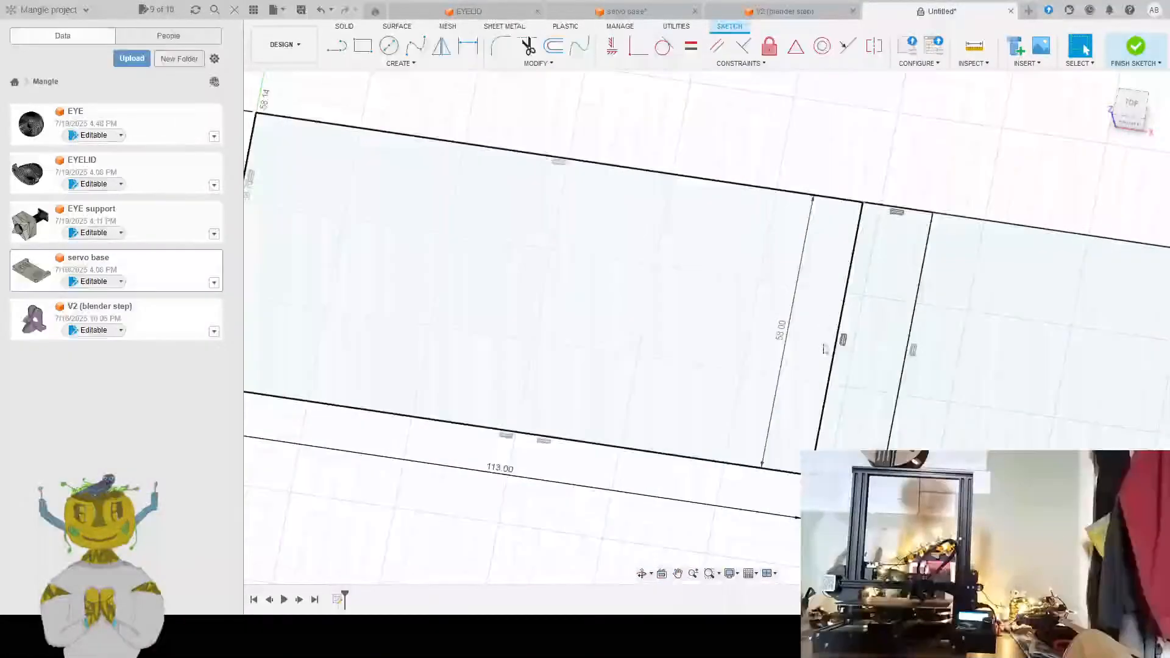
scroll(824, 348, down, 3)
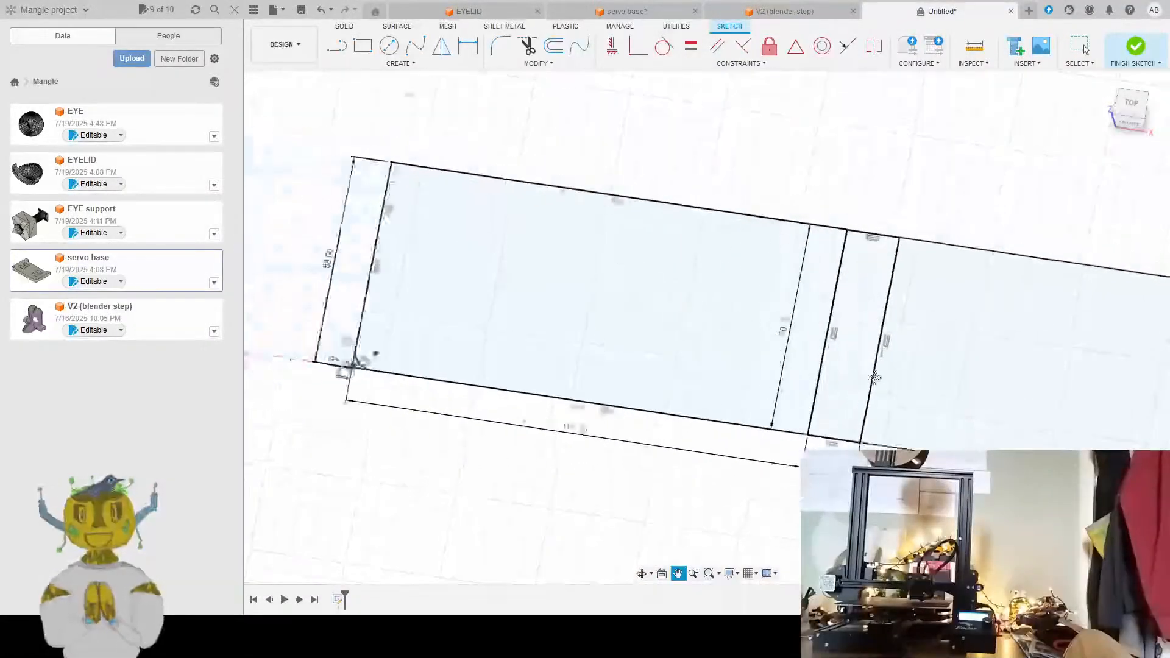
scroll(575, 332, down, 2)
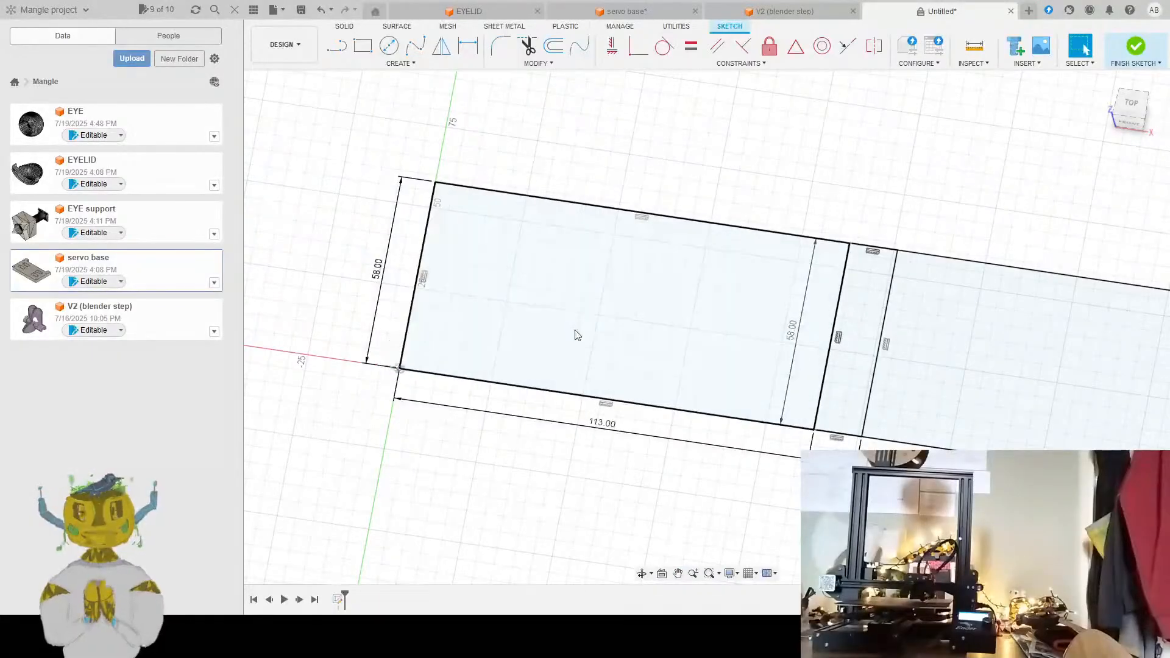
scroll(546, 280, up, 3)
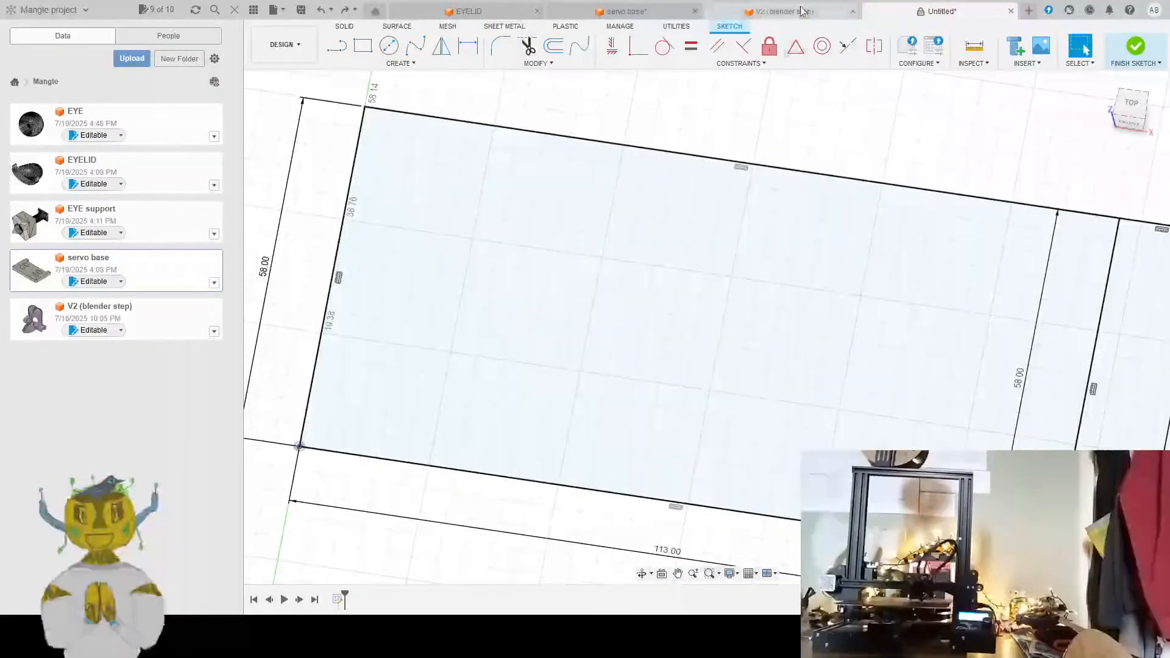
Switch back to the servo base design and finish its open outline sketch
click(717, 18)
click(650, 16)
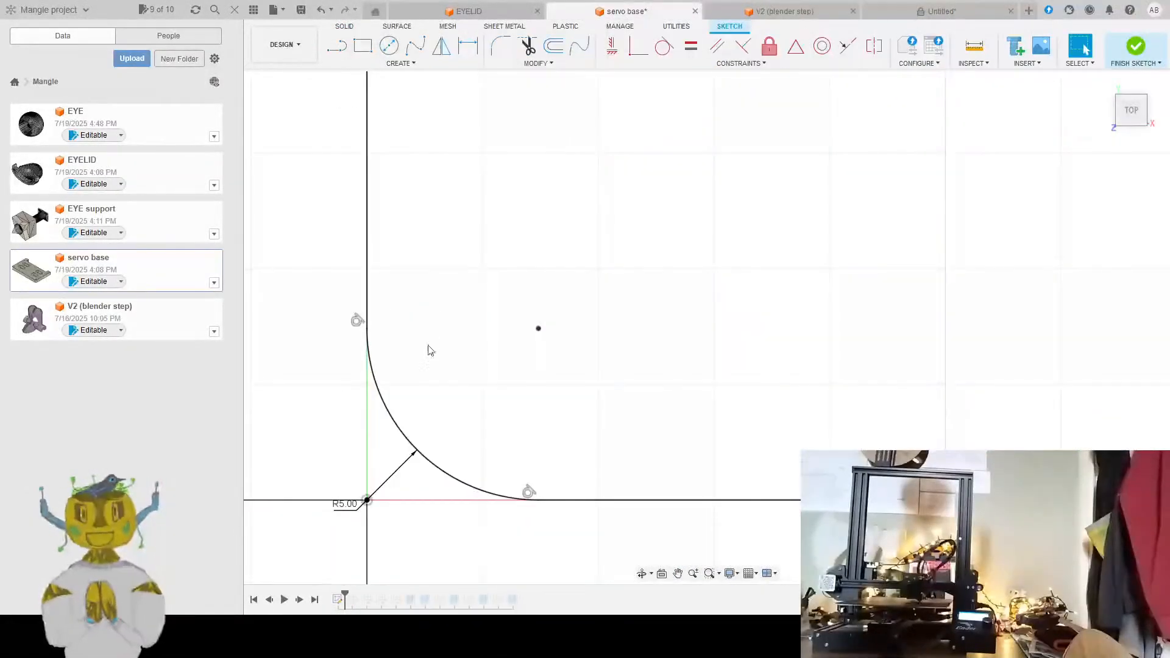
scroll(535, 400, up, 2)
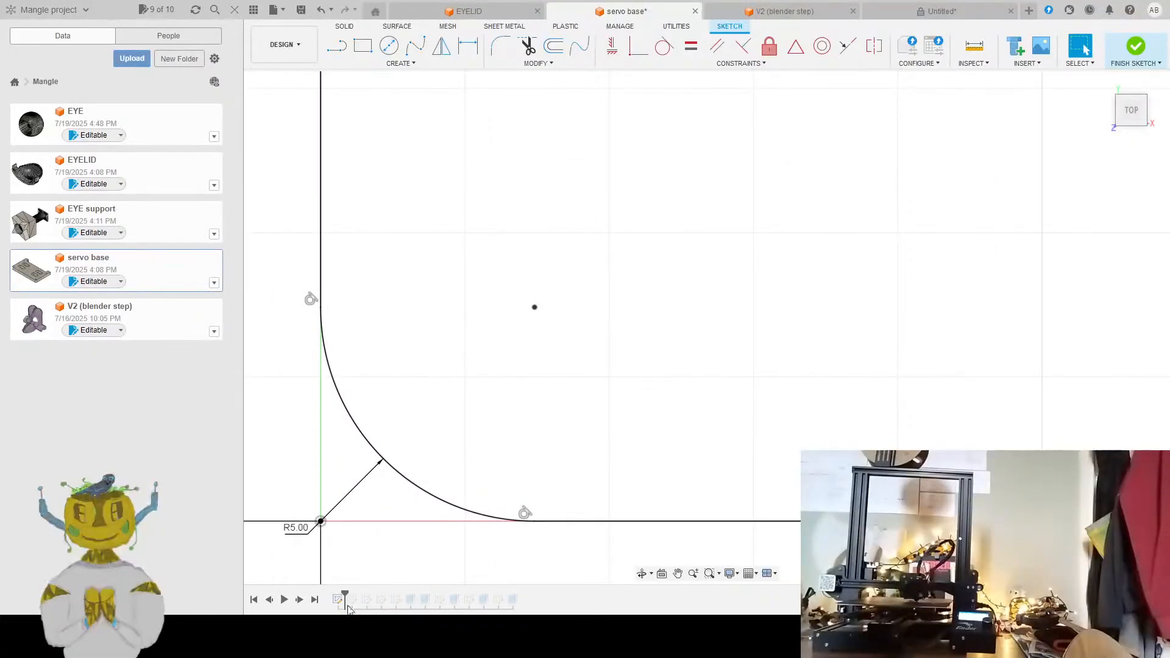
click(1135, 411)
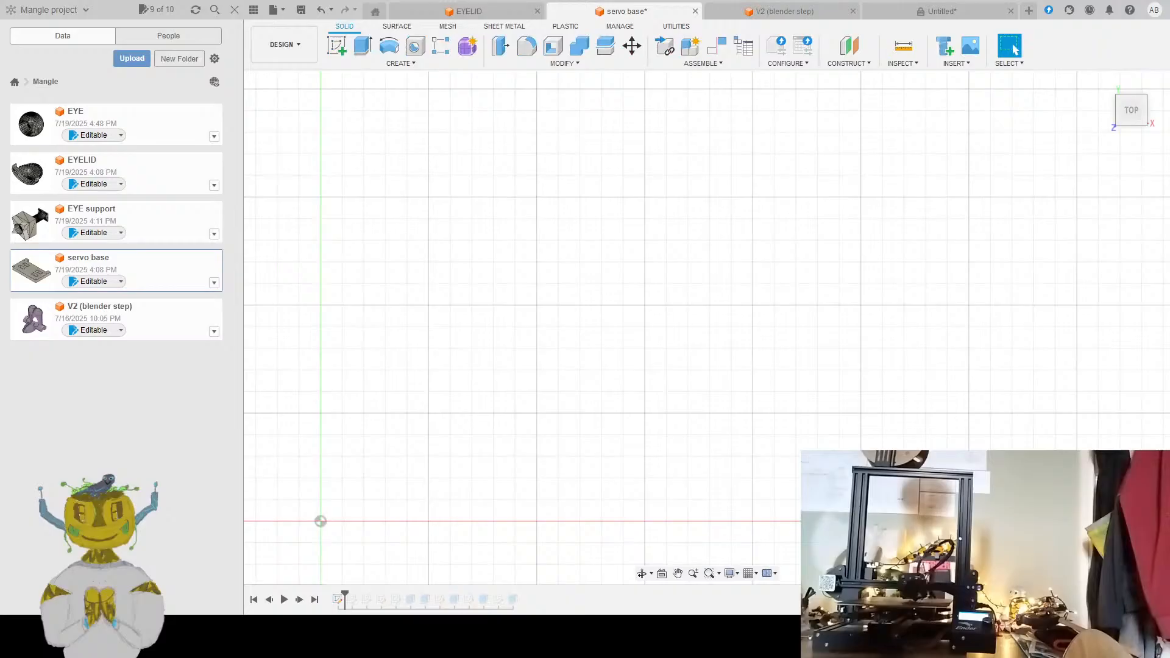
Find the corner mounting hole's sketch in the servo base history, roll forward past it and open it for editing
click(353, 600)
click(383, 605)
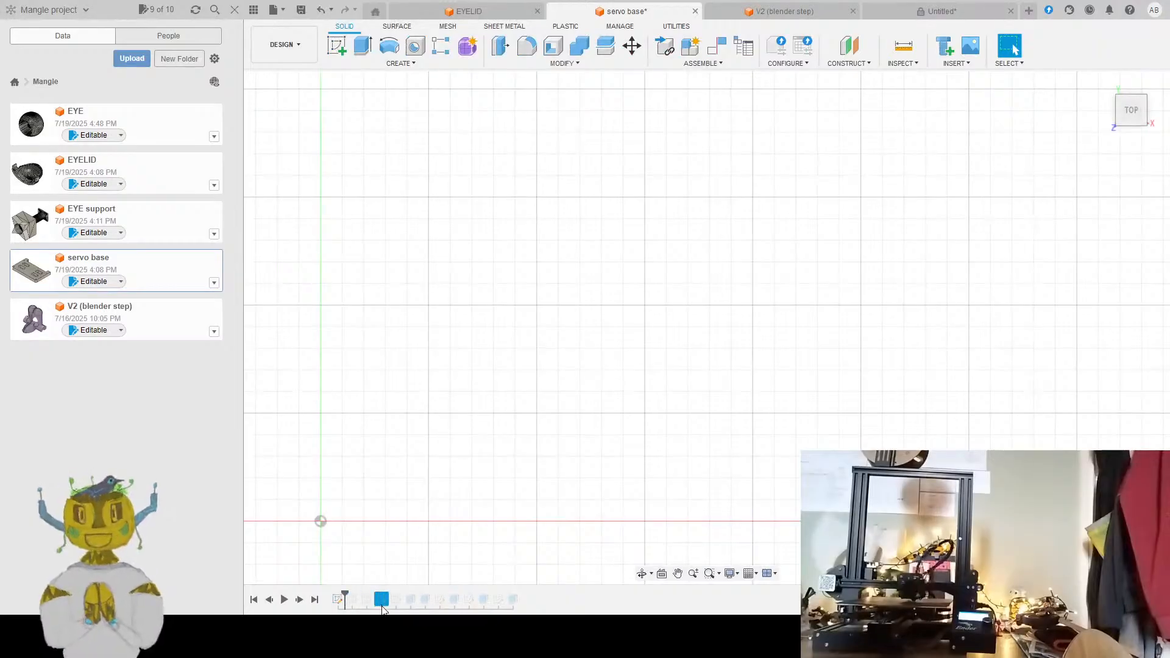
click(366, 606)
click(381, 603)
click(396, 601)
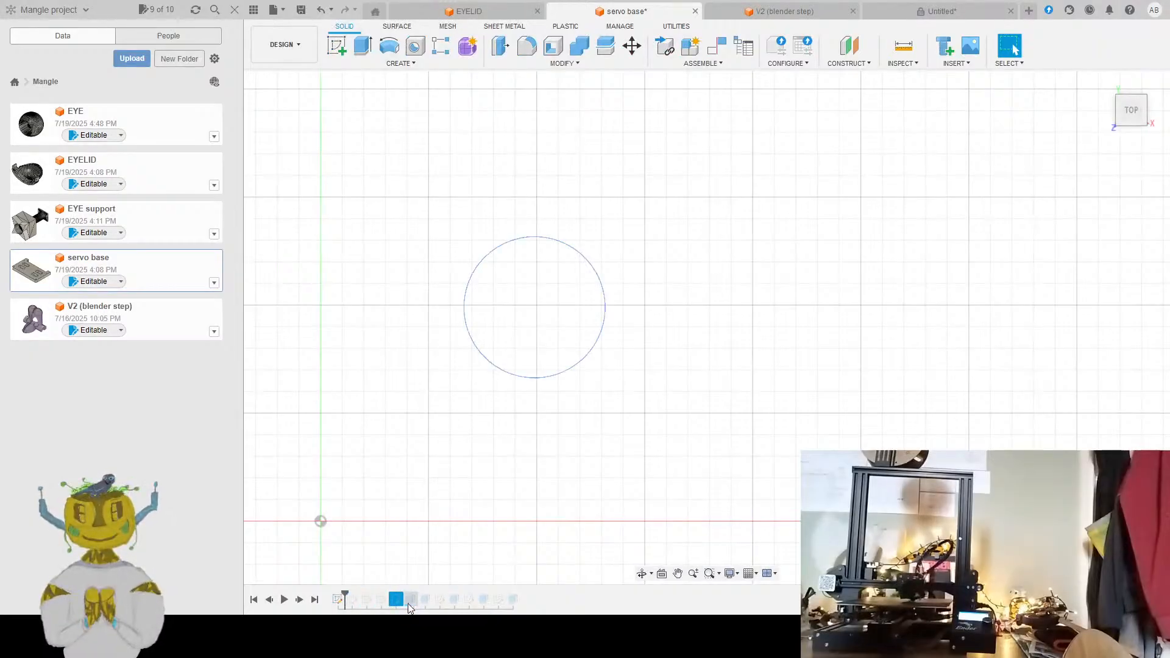
drag(345, 592, 397, 597)
double_click(397, 597)
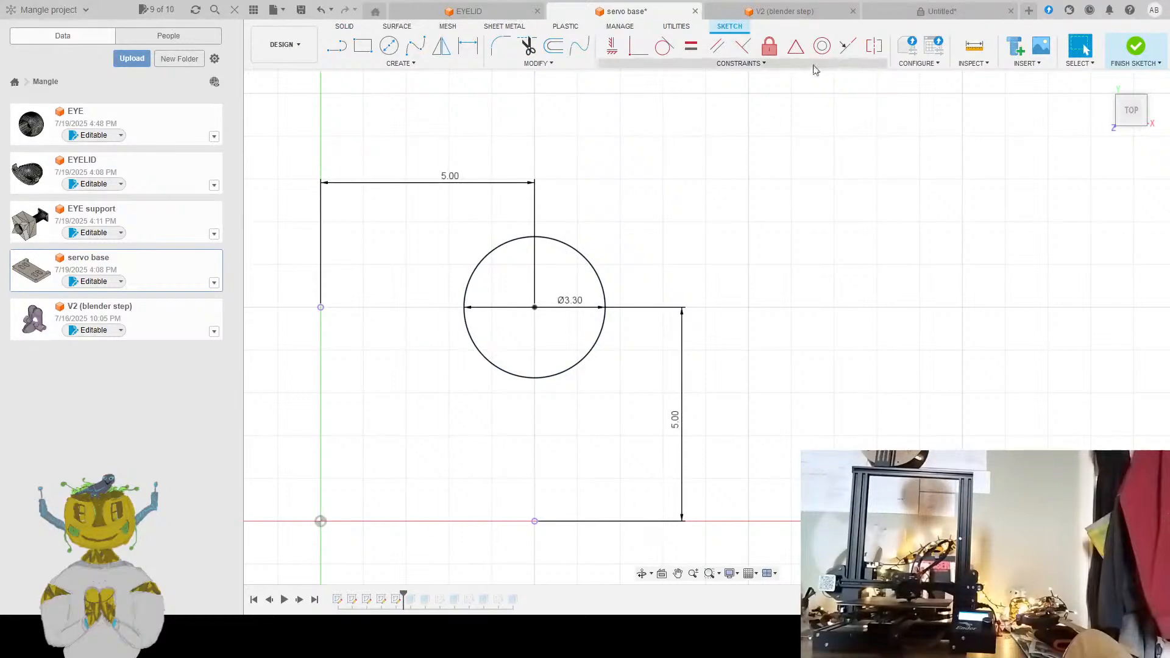
Measure the distance from the corner mounting hole's centre to the origin
click(970, 53)
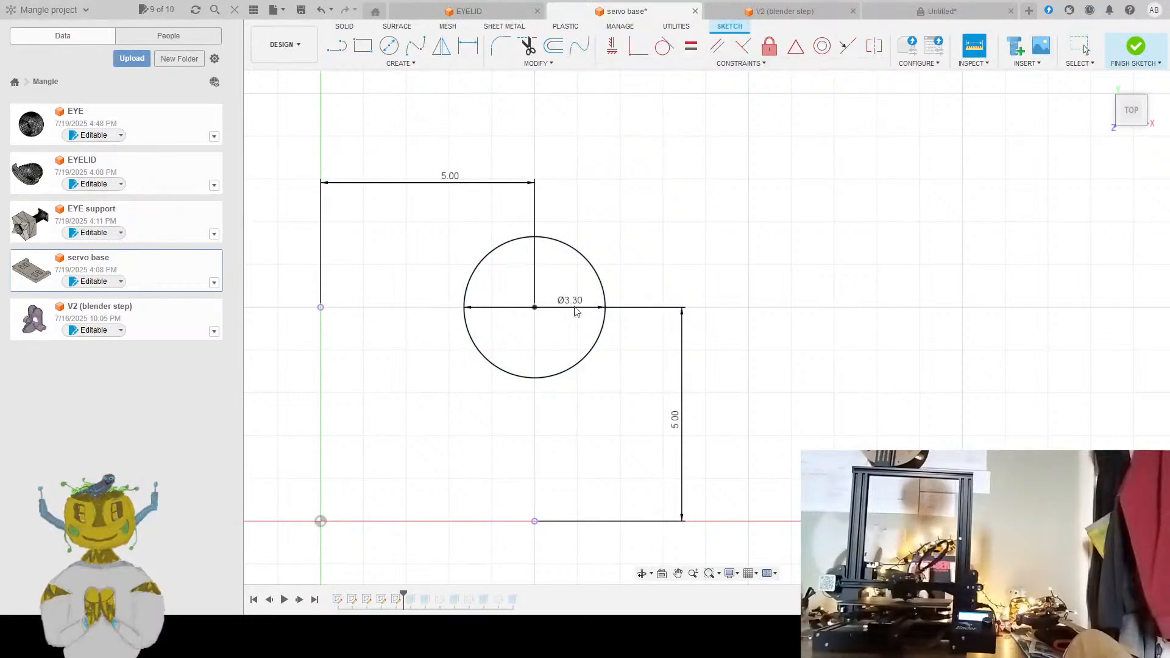
click(534, 308)
click(320, 522)
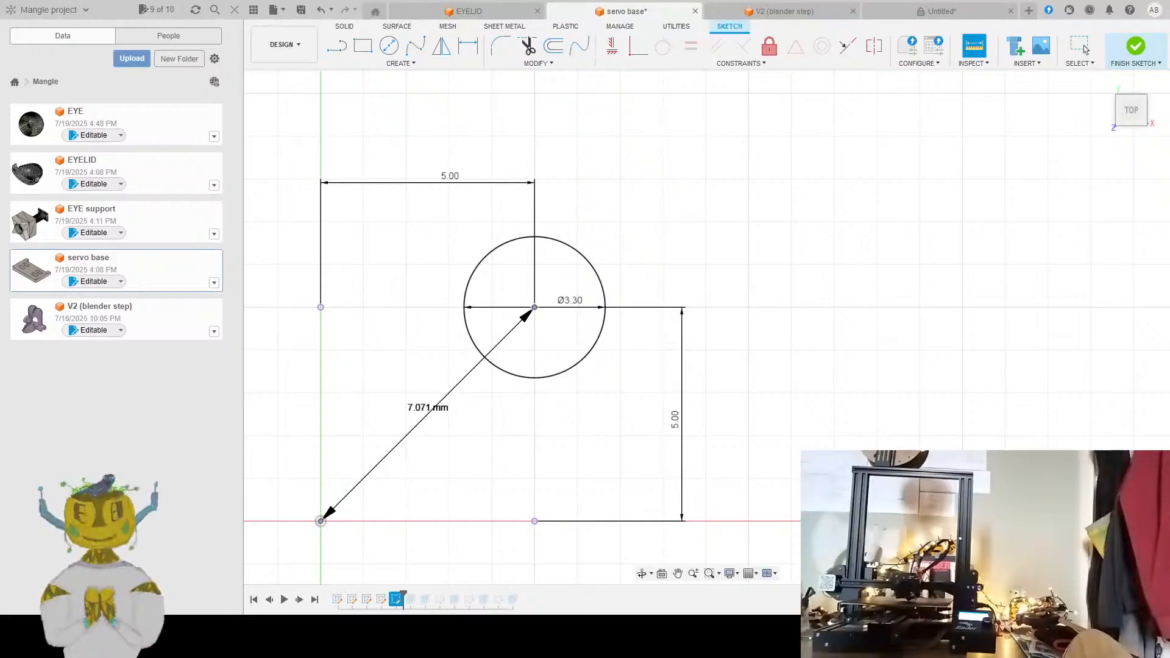
Finish the hole sketch and roll the servo base's history forward to bring back the body with its cutouts
click(1086, 49)
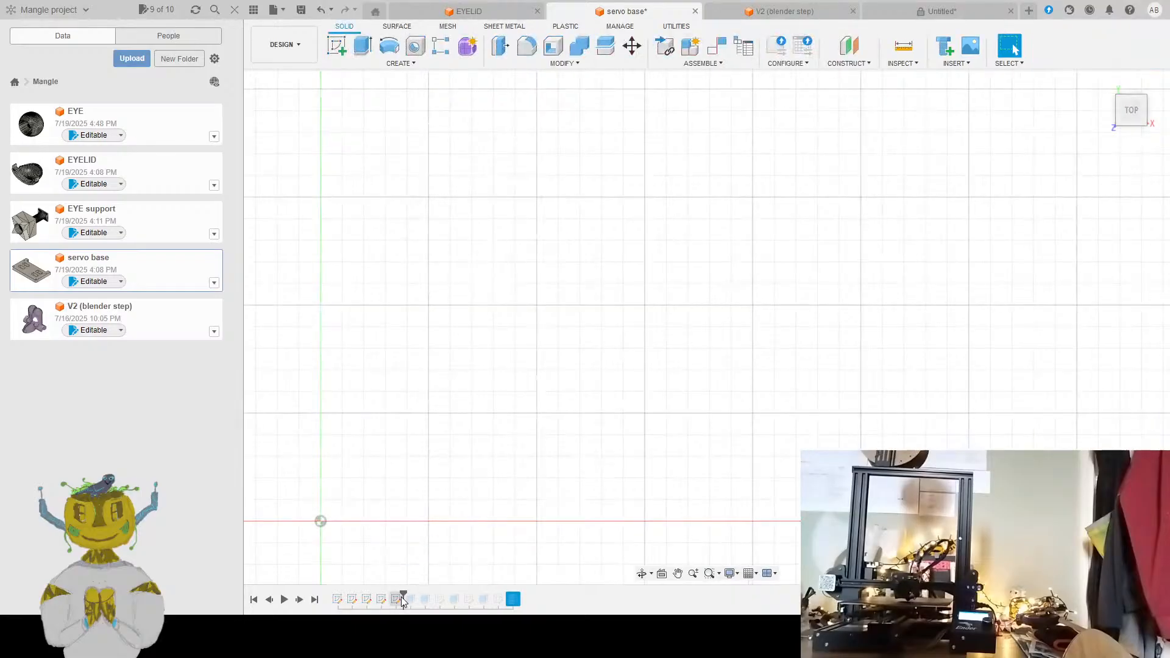
drag(401, 598, 606, 595)
scroll(670, 304, down, 8)
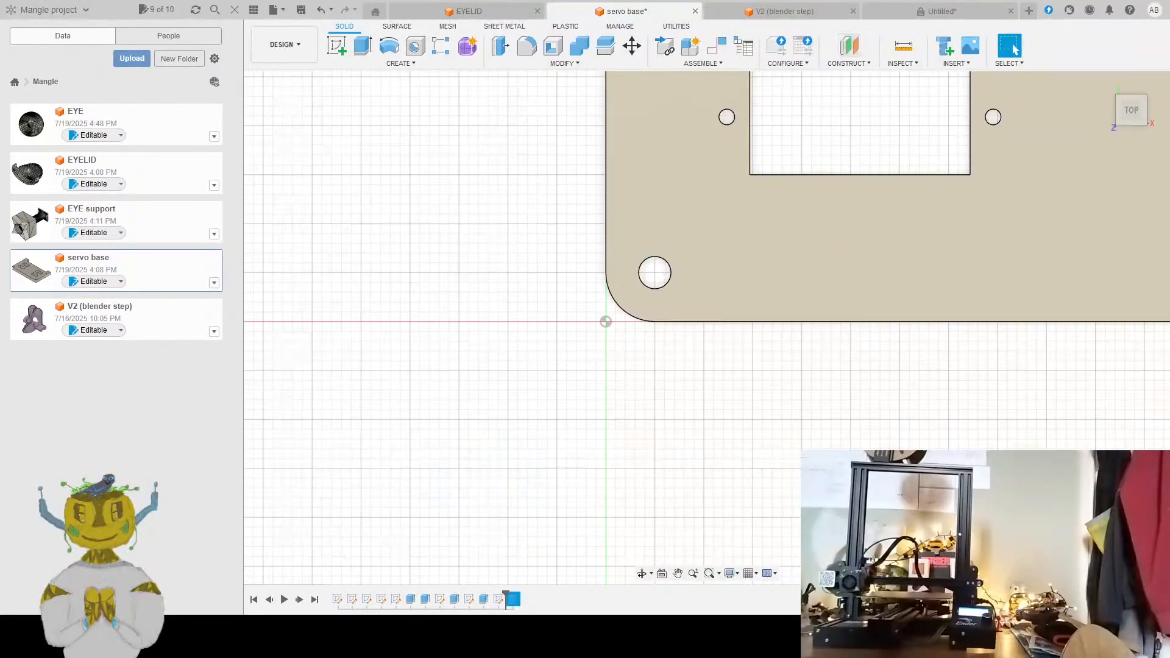
Switch back to the untitled plate design and sketch a 3.3 mm diameter circle inside the plate's lower-left corner, near the origin
click(959, 11)
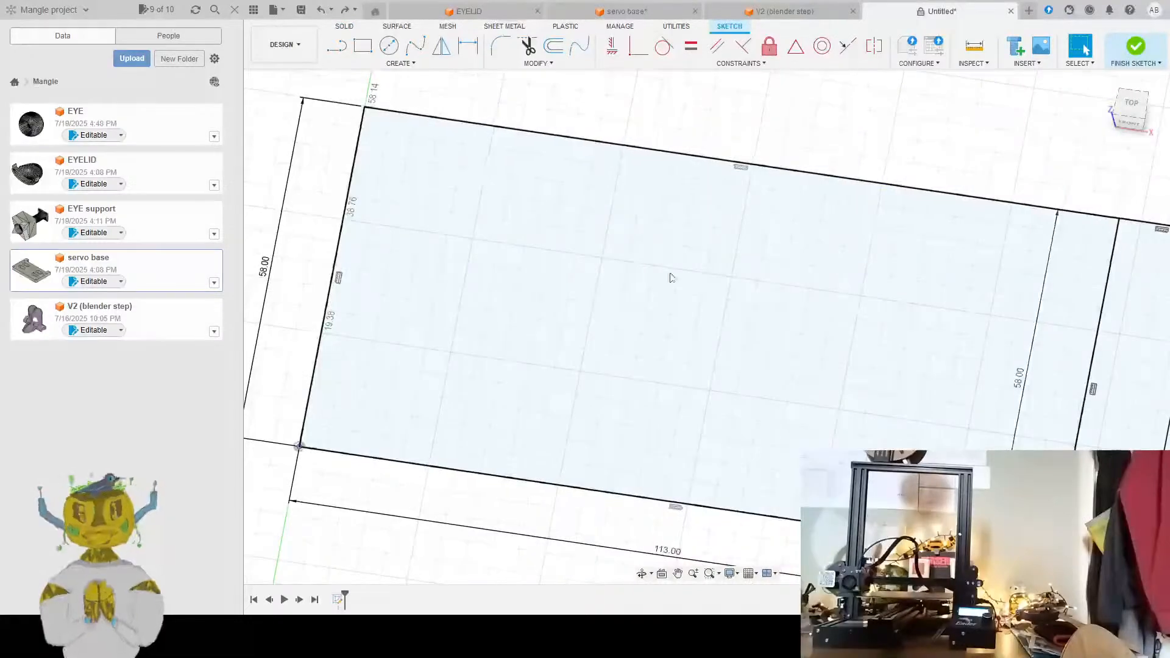
mouse_move(431, 375)
shift+middle_down()
mouse_move(483, 368)
mouse_move(445, 374)
mouse_move(546, 389)
mouse_move(547, 361)
shift+middle_up()
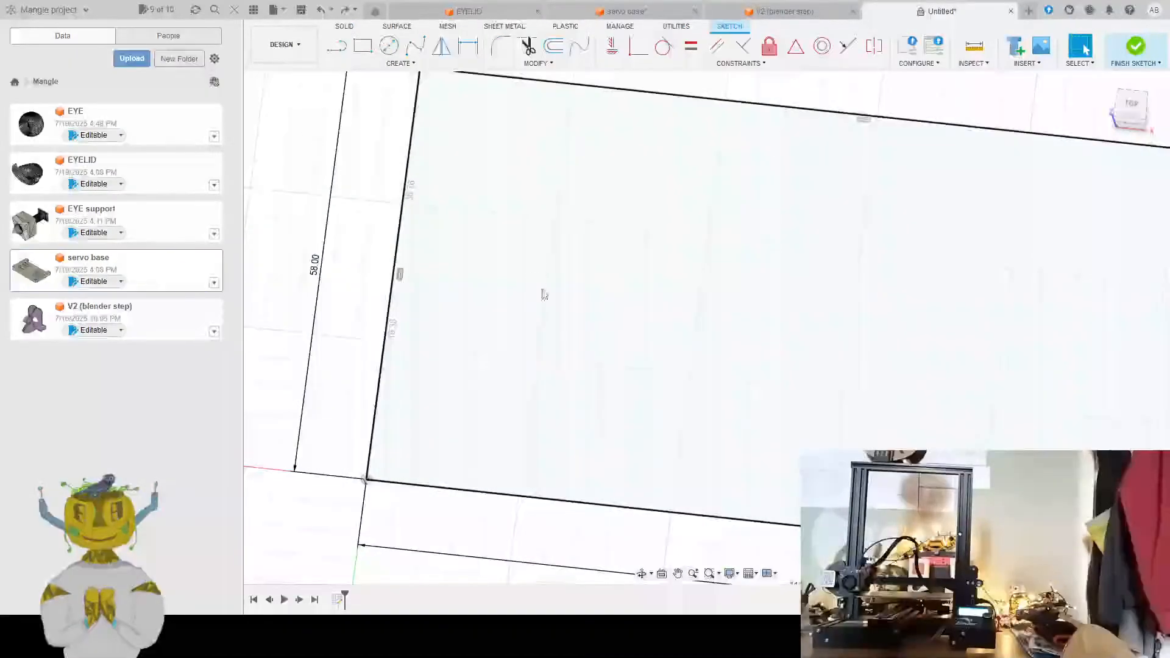
click(389, 46)
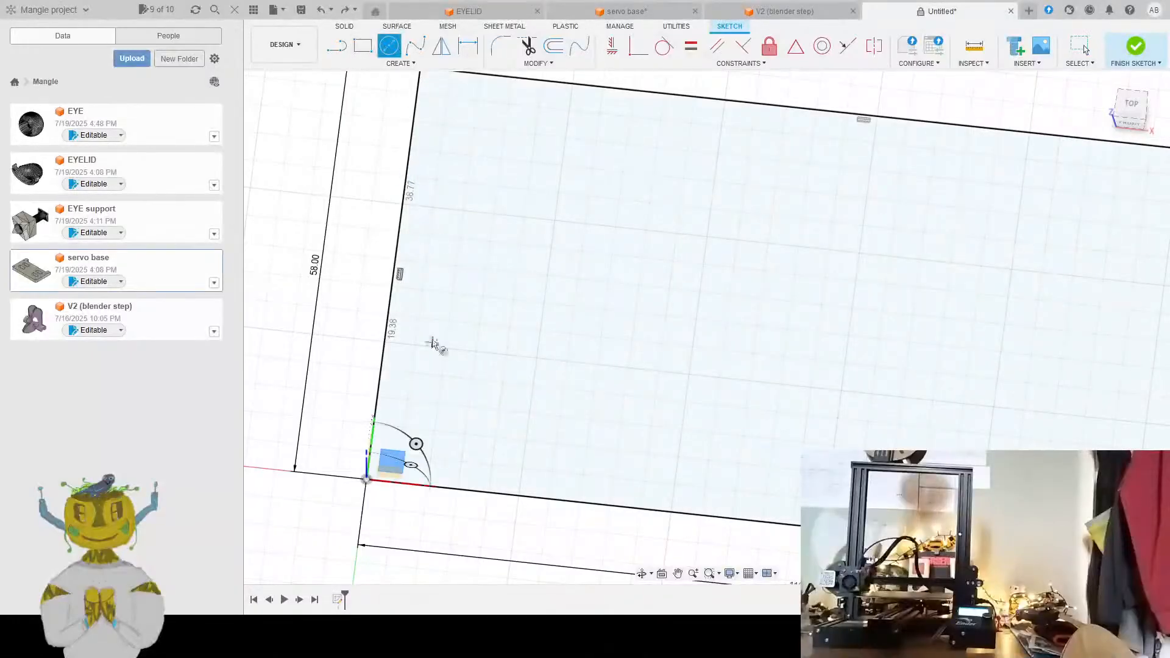
click(438, 422)
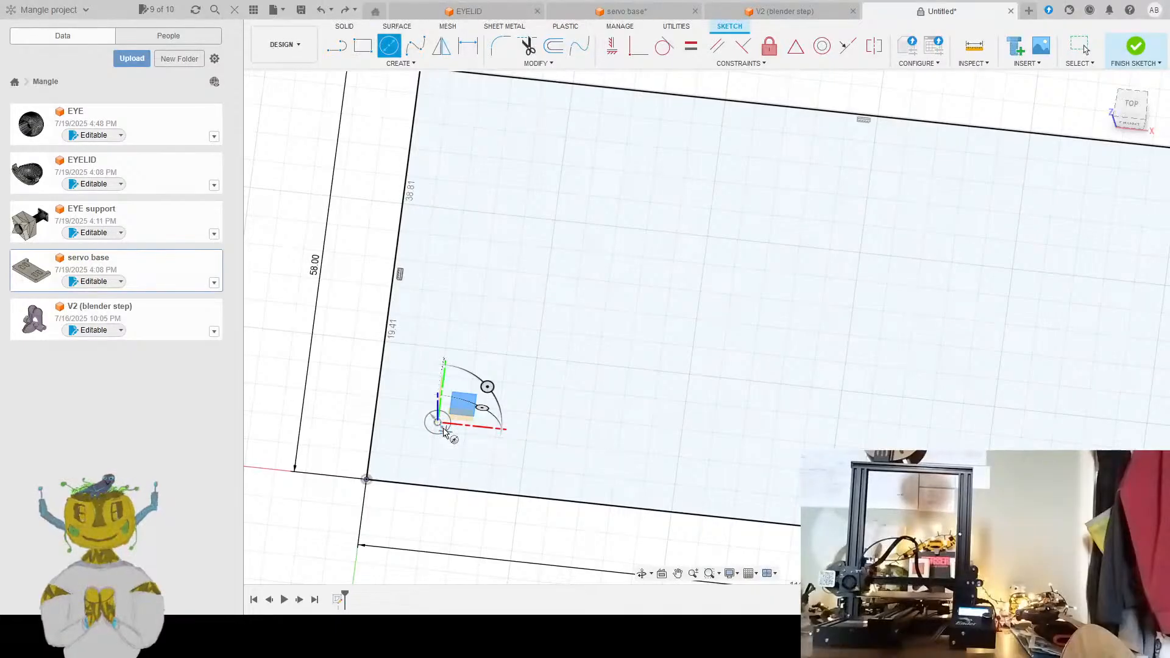
click(443, 431)
key(Escape)
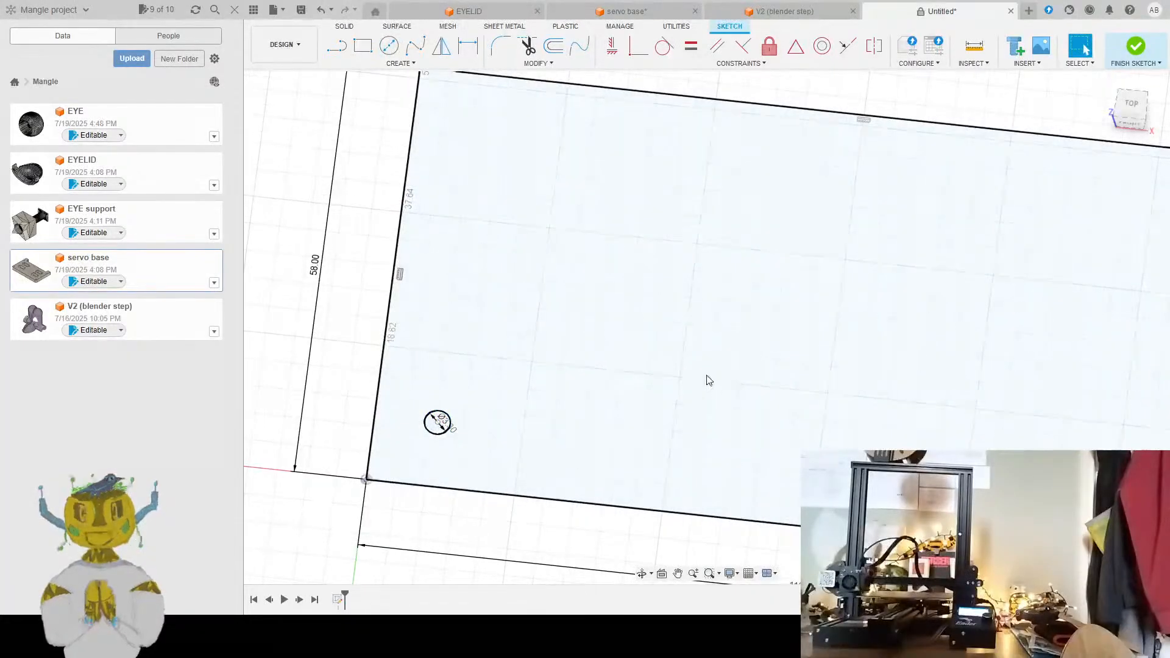
Dimension the circle's centre 5 mm from the plate's left edge
middle_drag(512, 394, 550, 386)
click(469, 46)
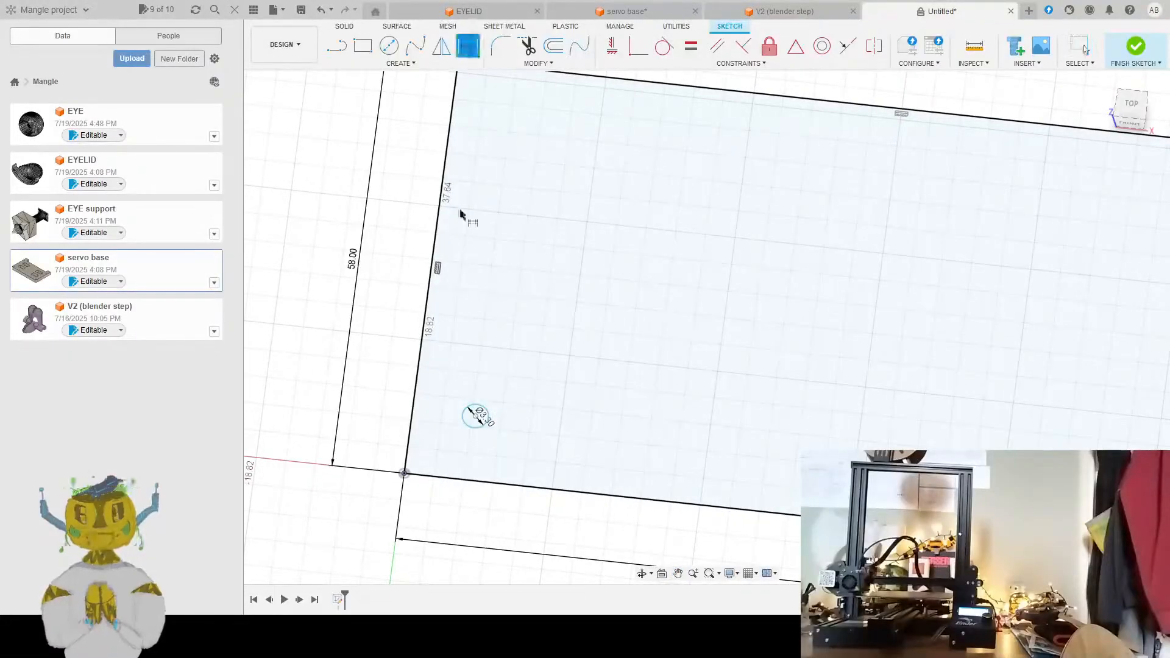
click(477, 419)
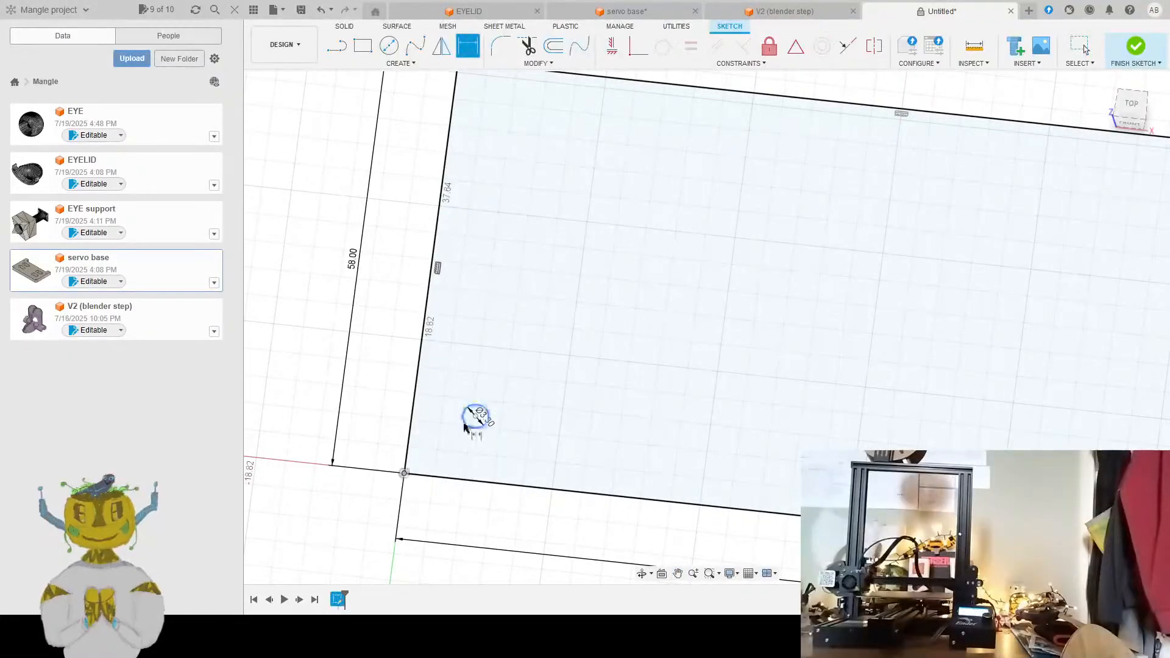
click(476, 417)
key(Escape)
click(468, 46)
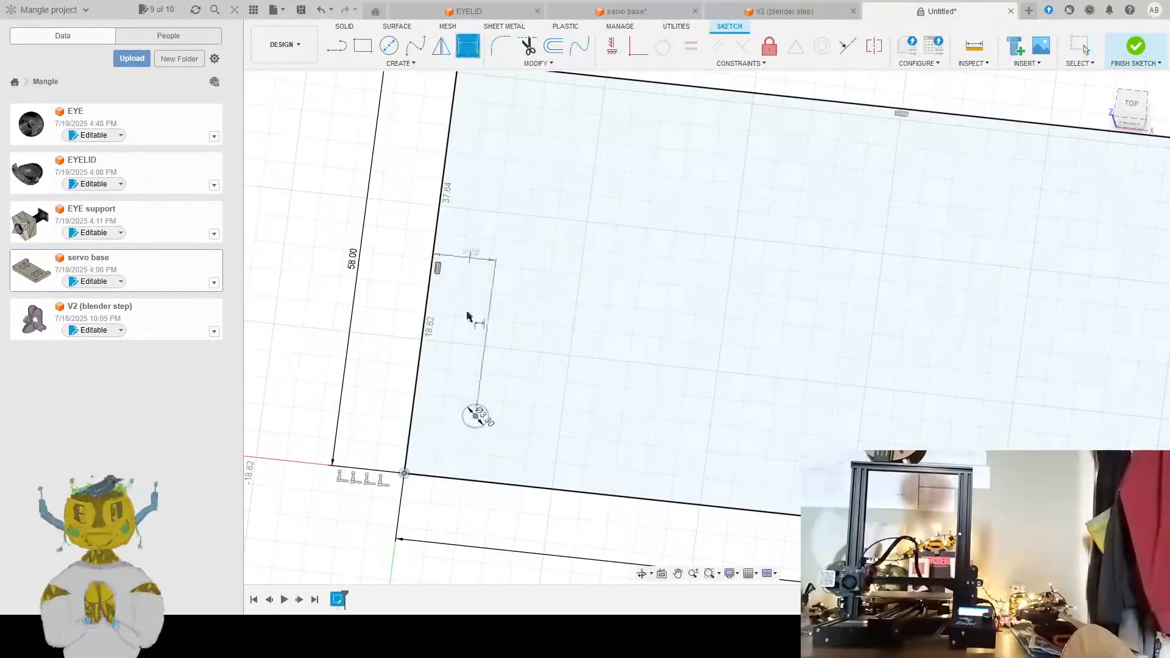
click(476, 417)
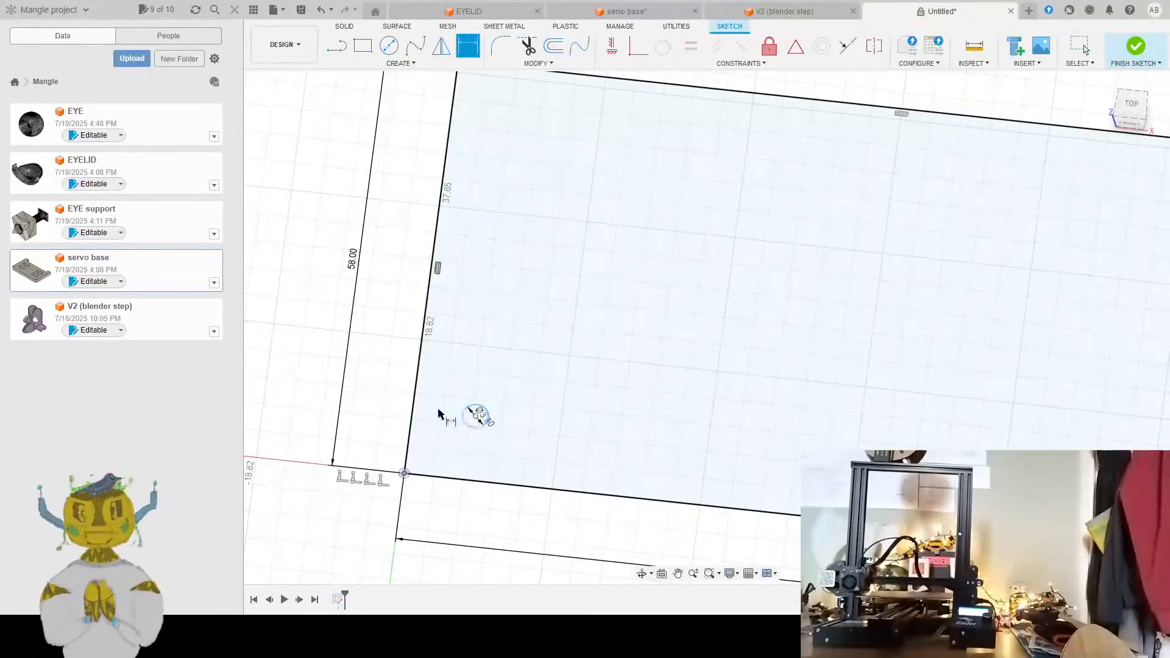
click(475, 417)
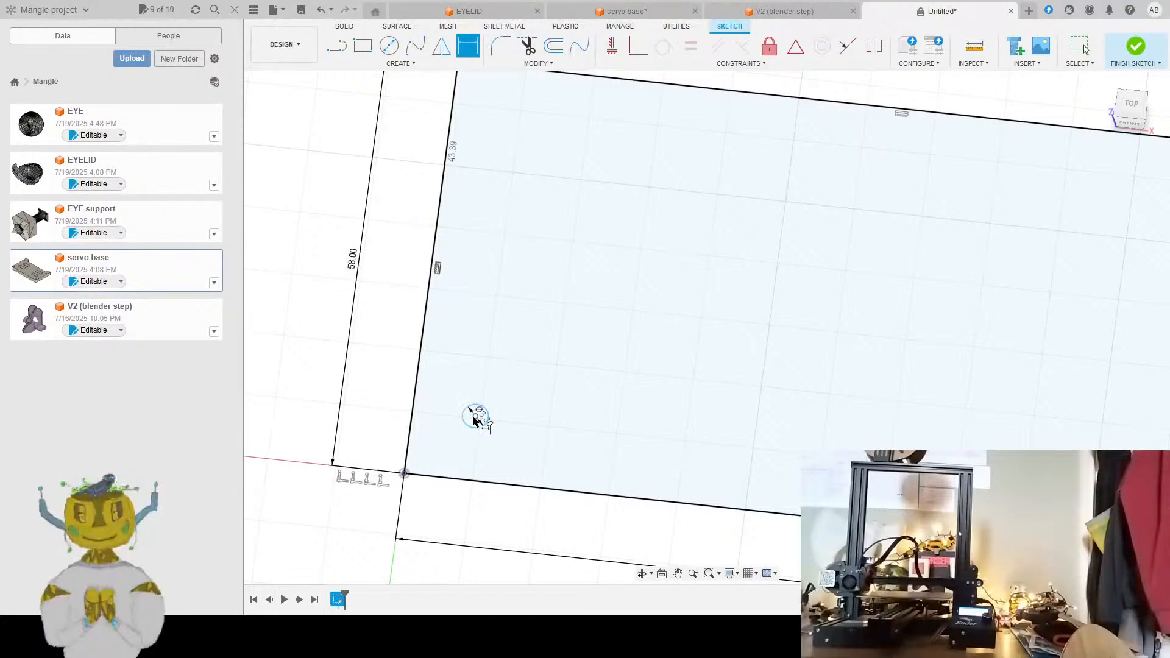
click(412, 406)
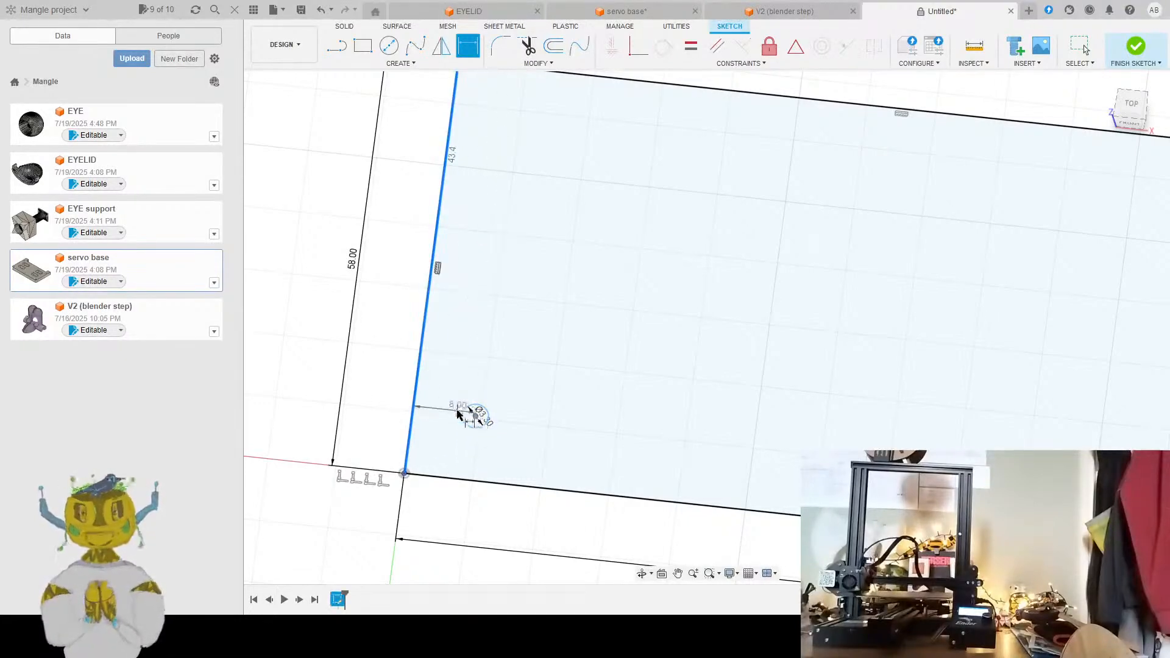
key(Escape)
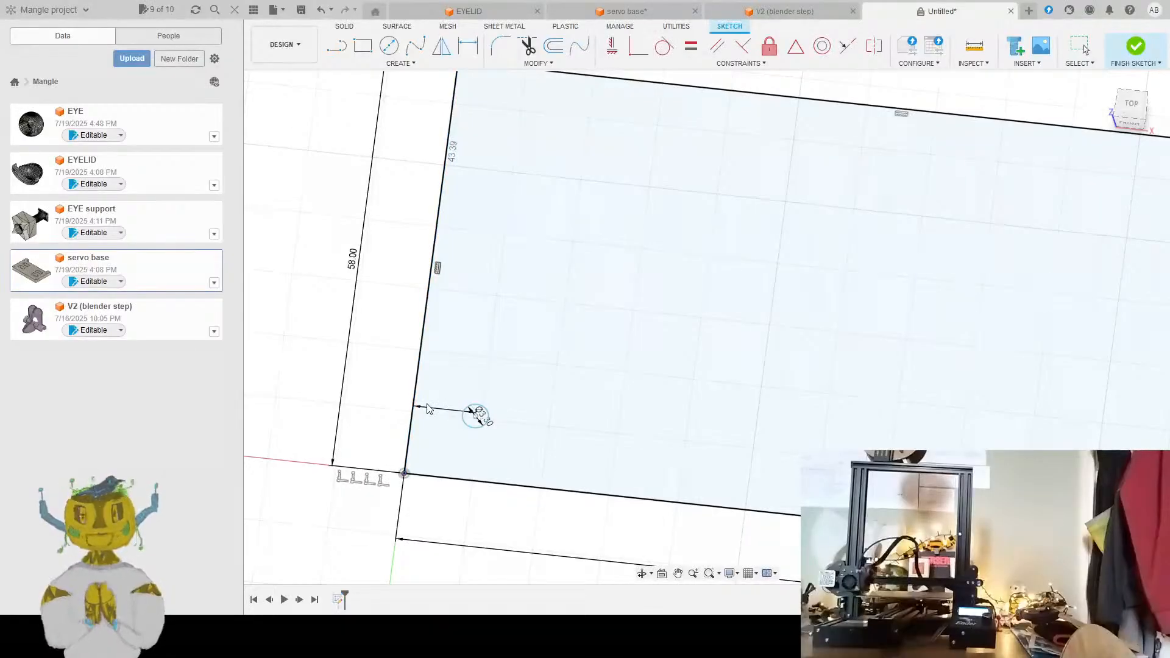
Dimension the circle's centre 5 mm from the plate's lower edge
key(d)
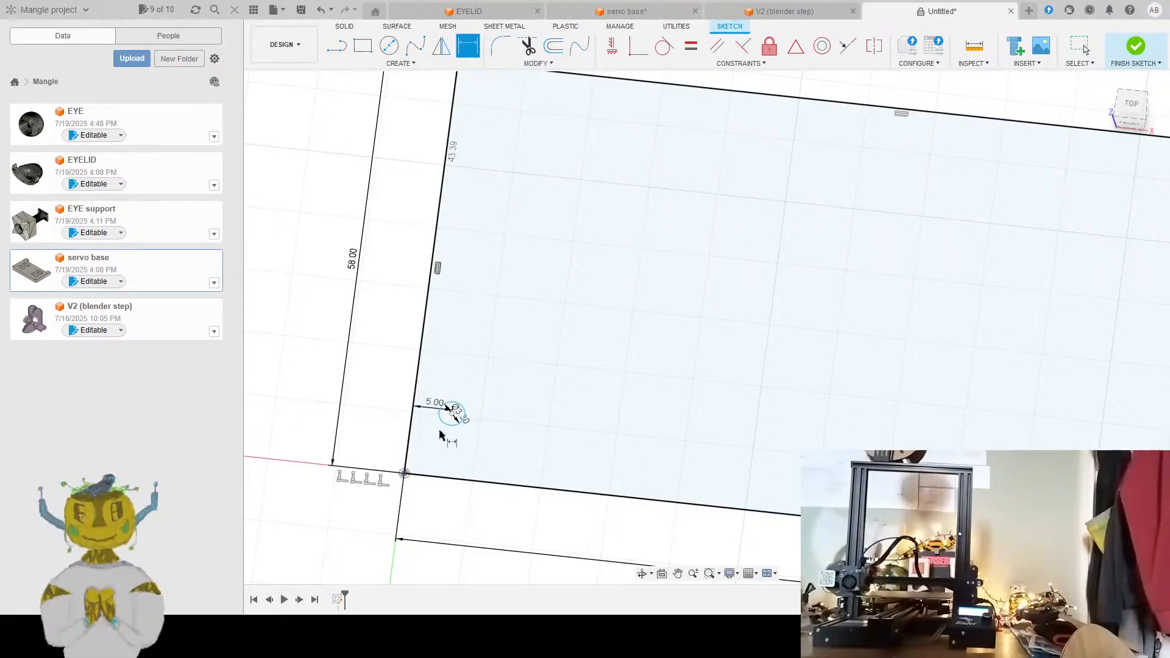
click(451, 414)
click(458, 480)
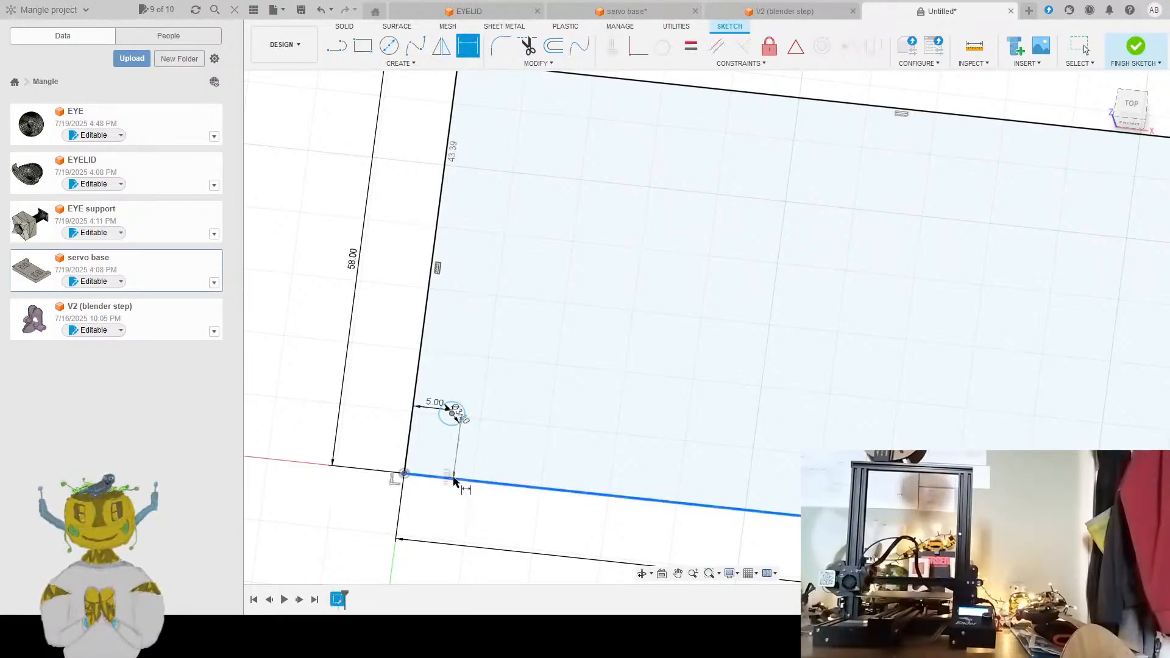
click(473, 460)
key(Escape)
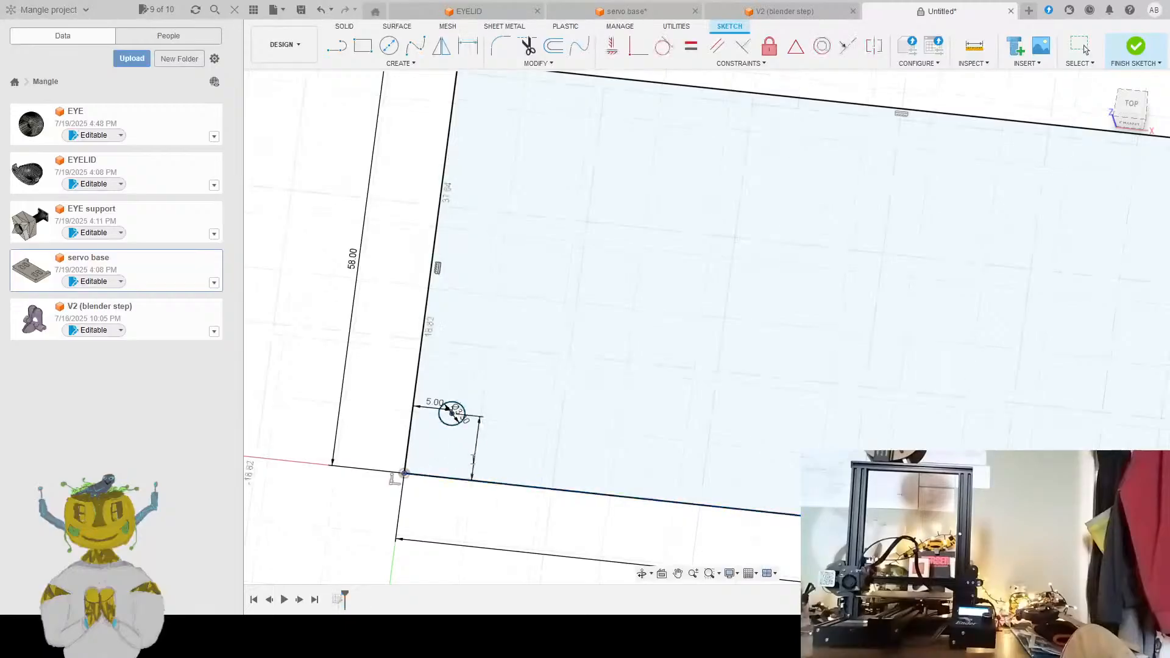
text(5)
key(Return)
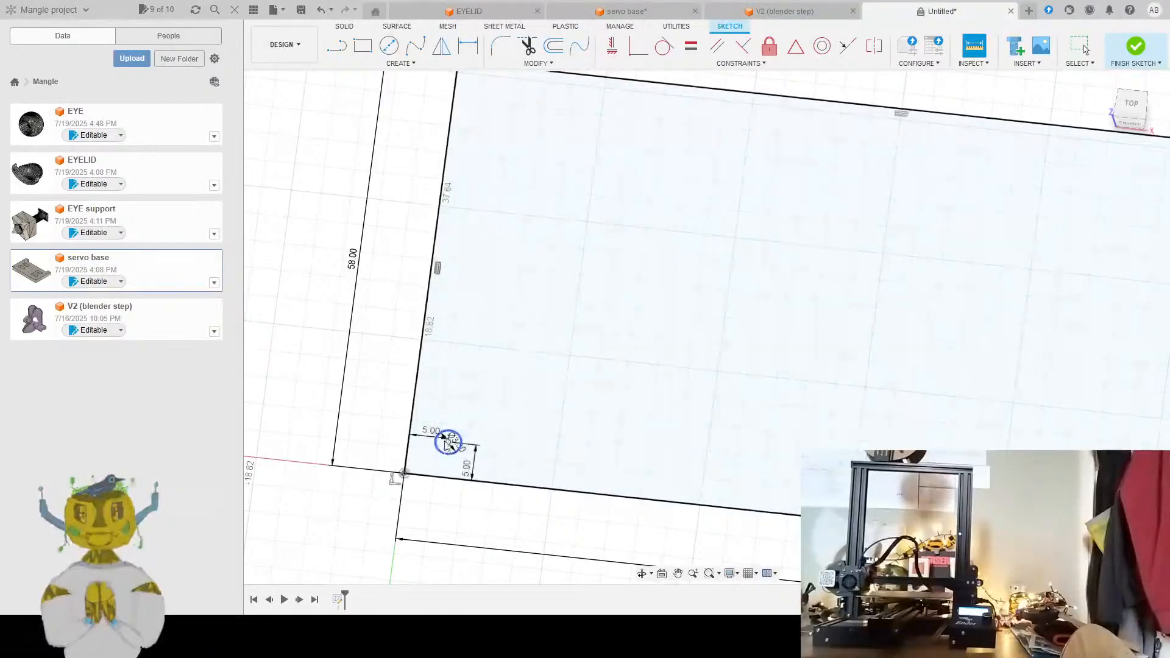
Measure the distance from the new circle's centre to the origin corner
click(405, 475)
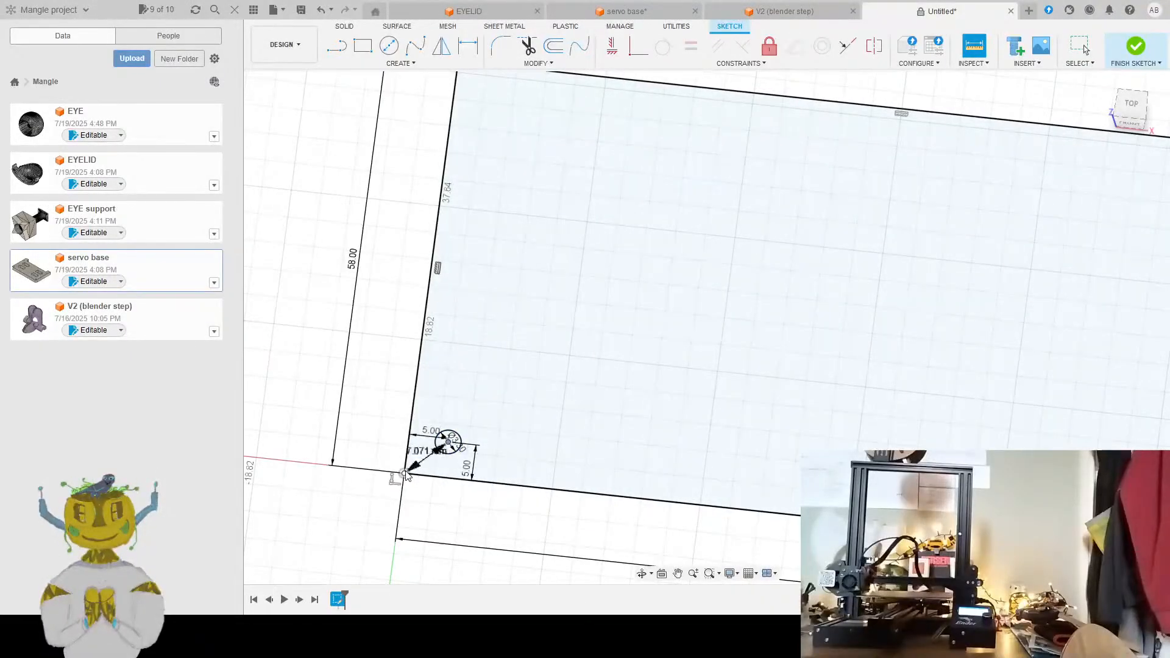
scroll(457, 437, down, 3)
scroll(460, 436, up, 4)
scroll(485, 392, down, 5)
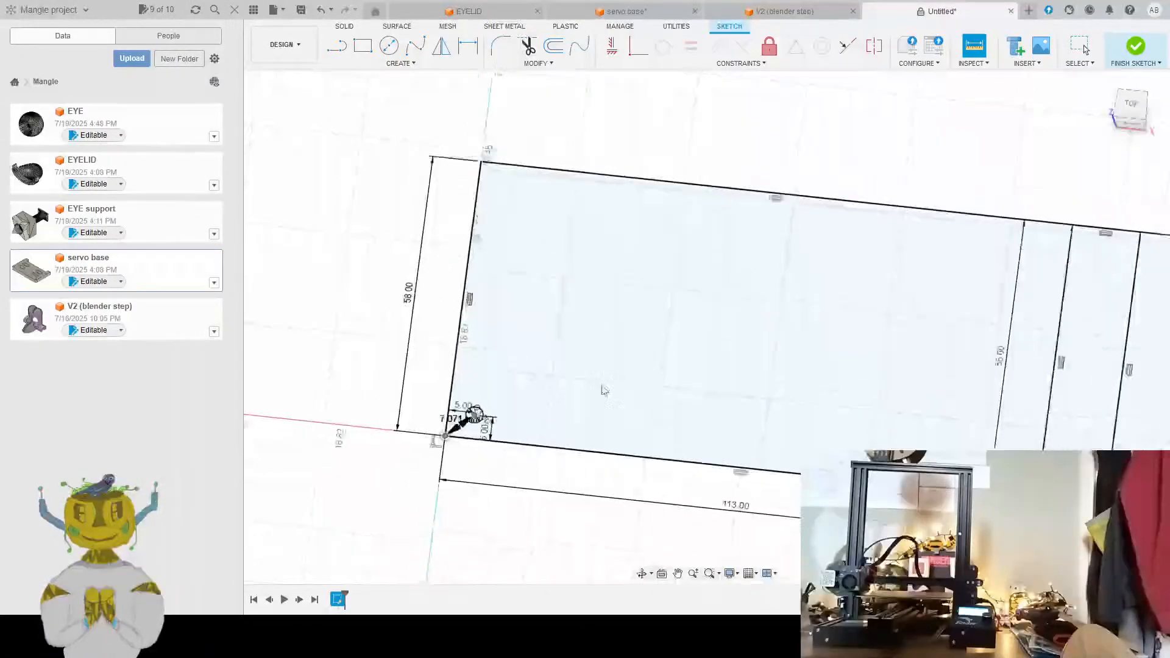
shift+middle_drag(818, 423, 809, 444)
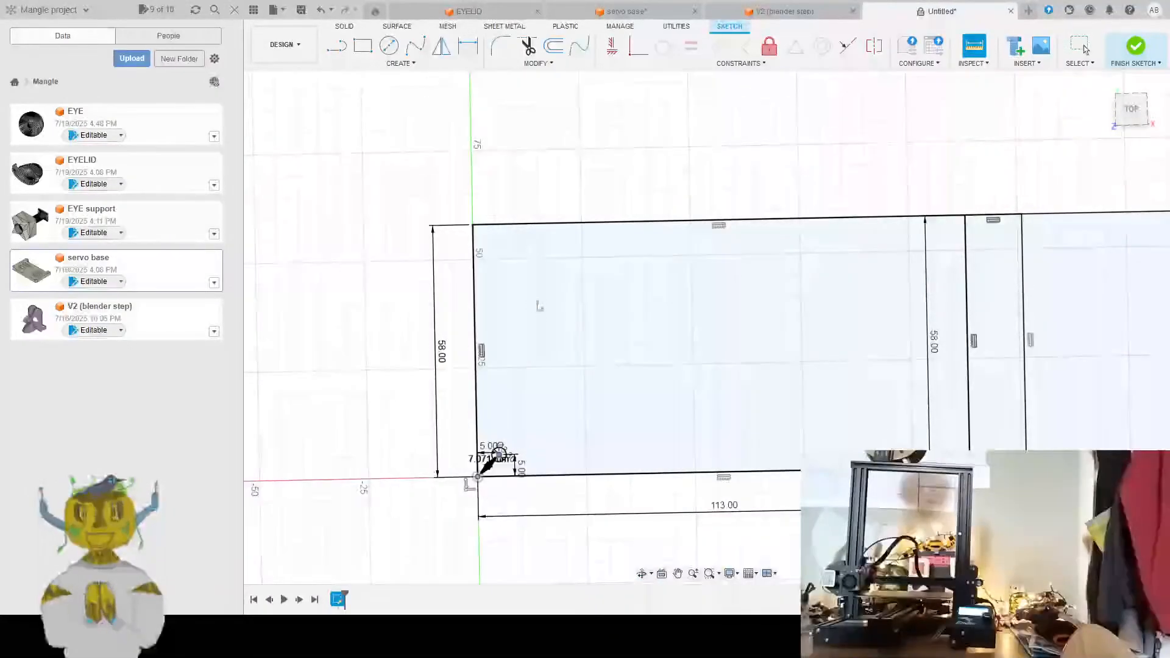
Switch to the servo base design and examine how its upper-left mounting hole sits relative to the body's edges
click(626, 11)
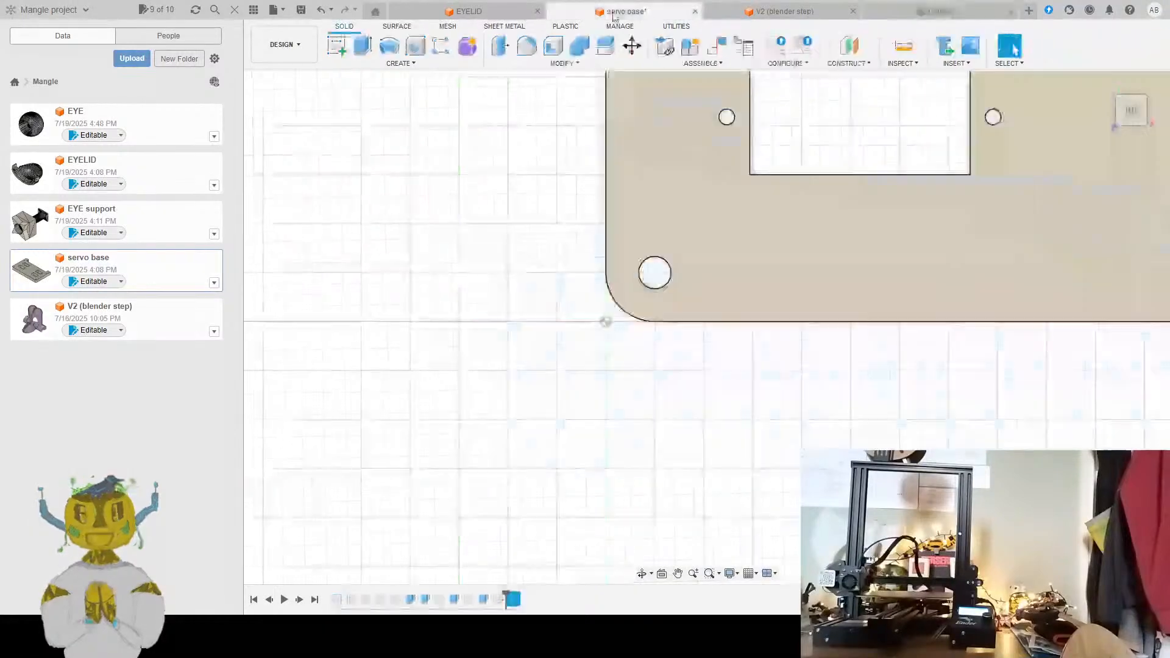
scroll(793, 237, up, 2)
scroll(827, 224, down, 3)
middle_drag(818, 385, 671, 512)
scroll(671, 512, down, 1)
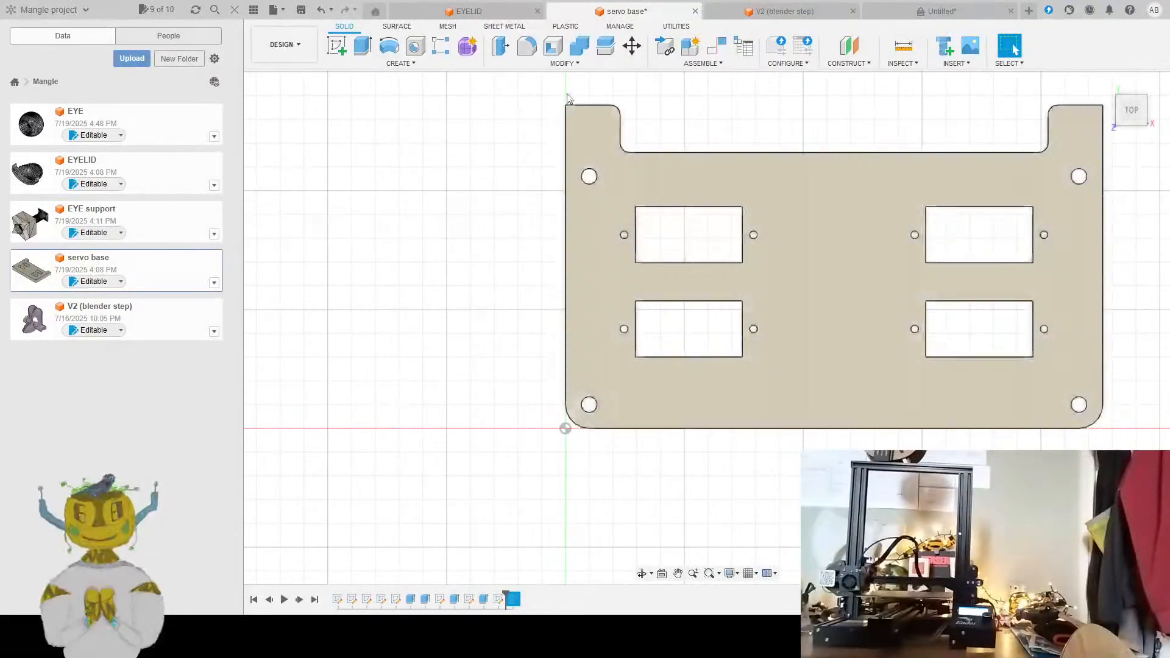
scroll(601, 153, down, 2)
scroll(634, 119, up, 8)
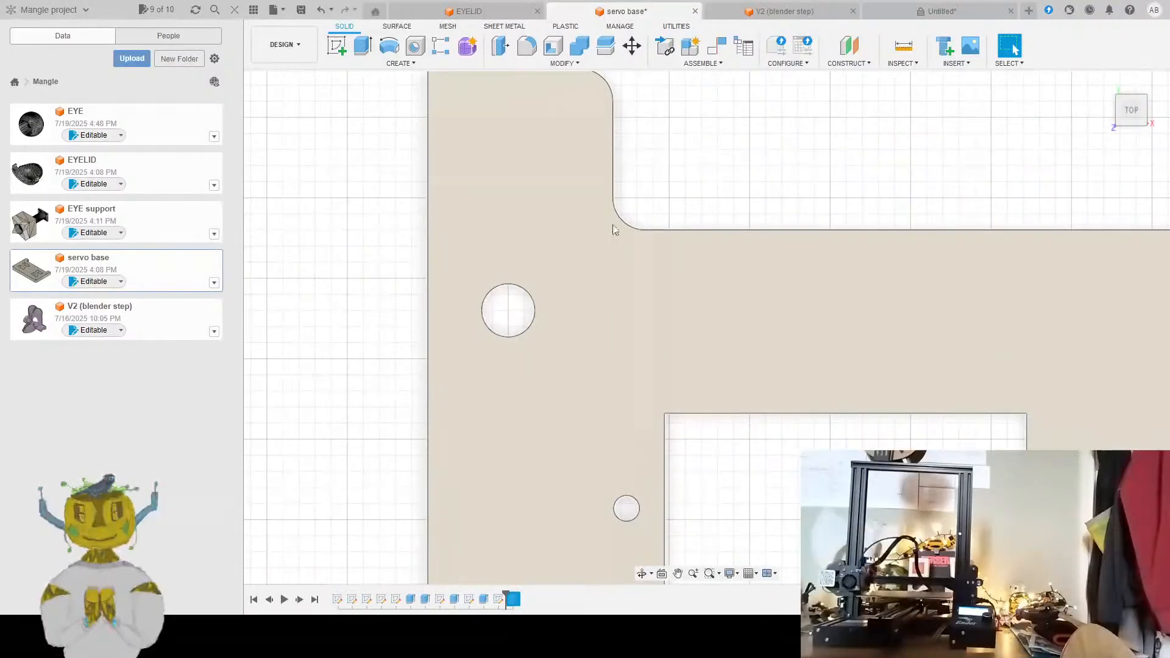
Return to the untitled plate design and sketch a second 3.3 mm diameter circle inside the plate's upper-left corner
click(786, 11)
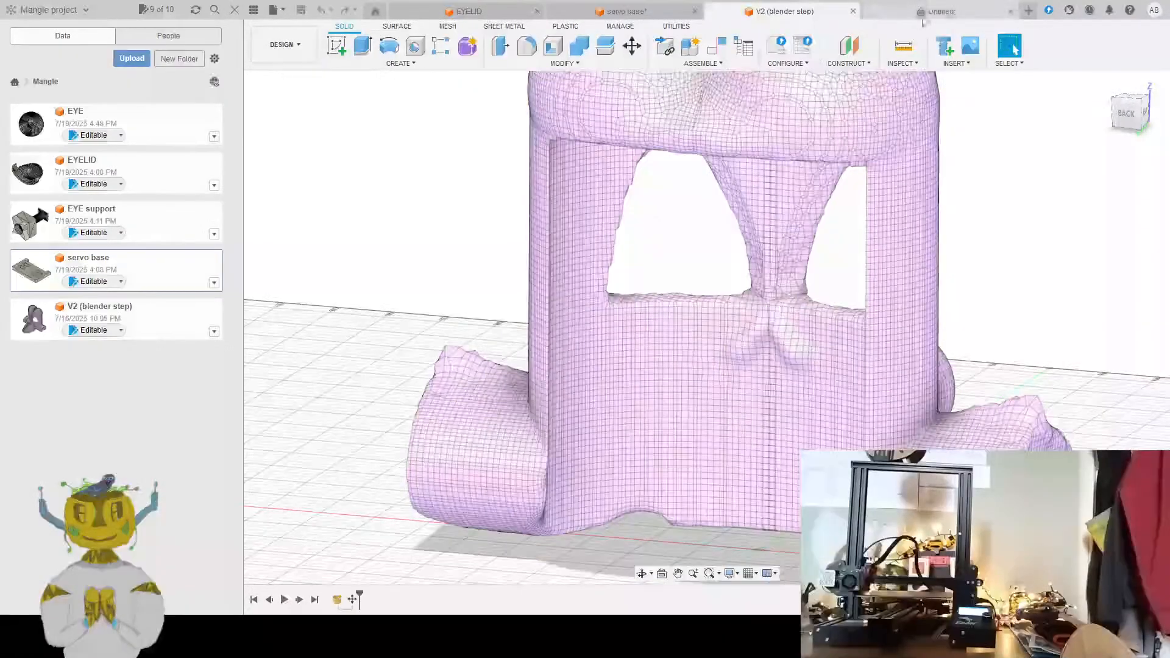
click(939, 11)
scroll(391, 257, up, 3)
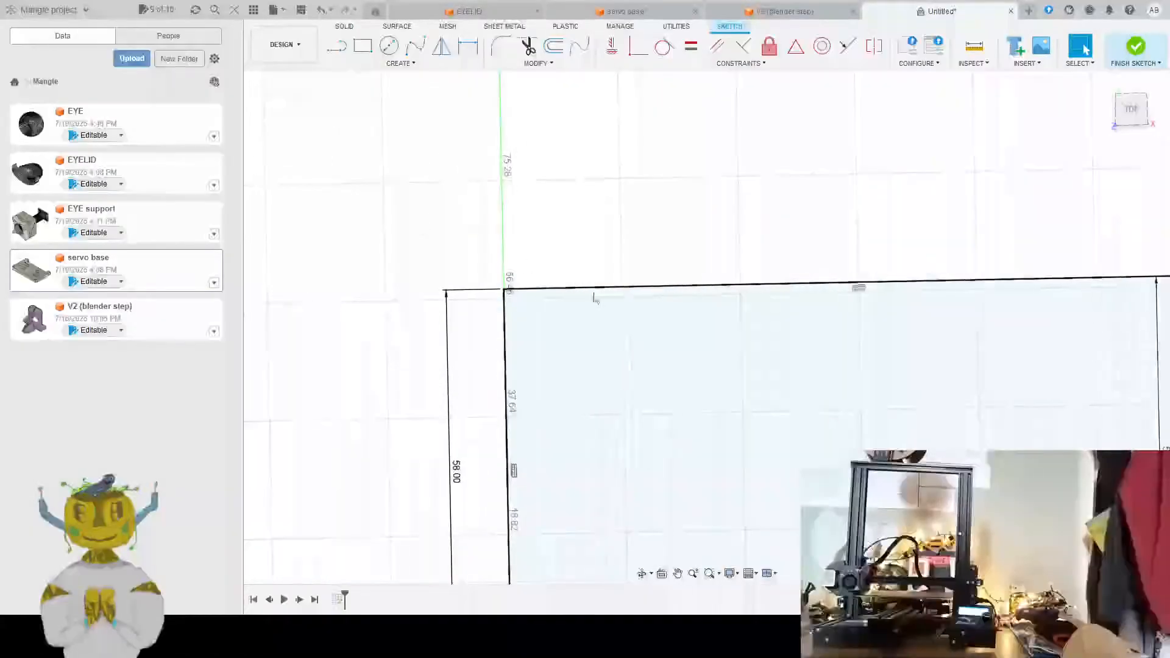
click(390, 46)
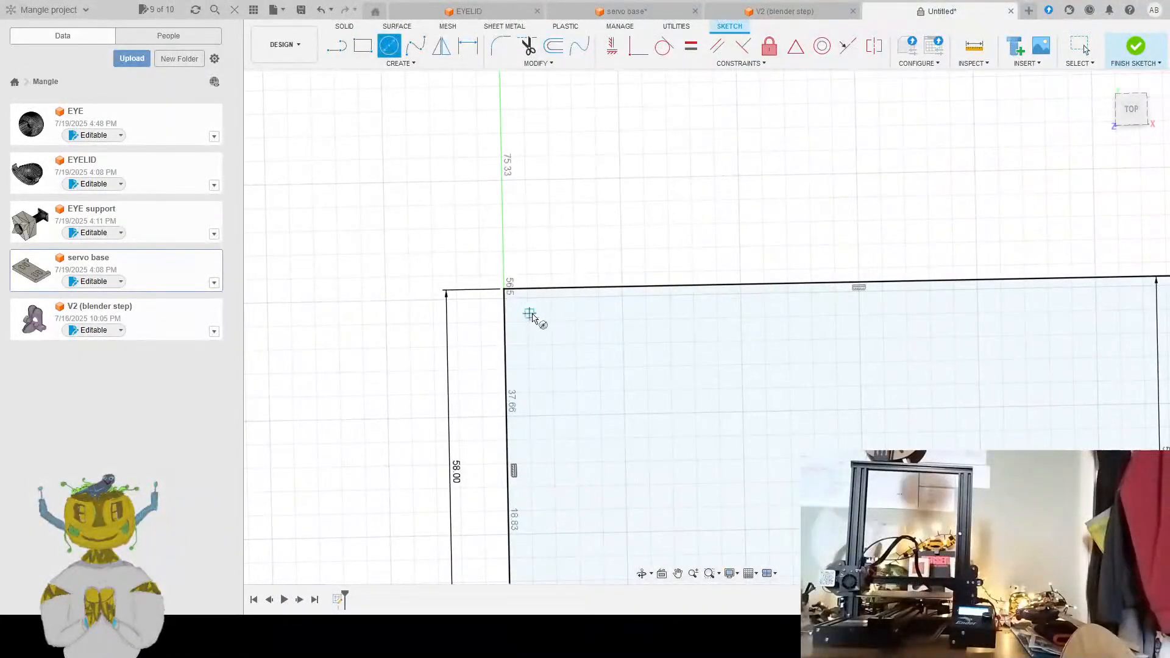
click(529, 313)
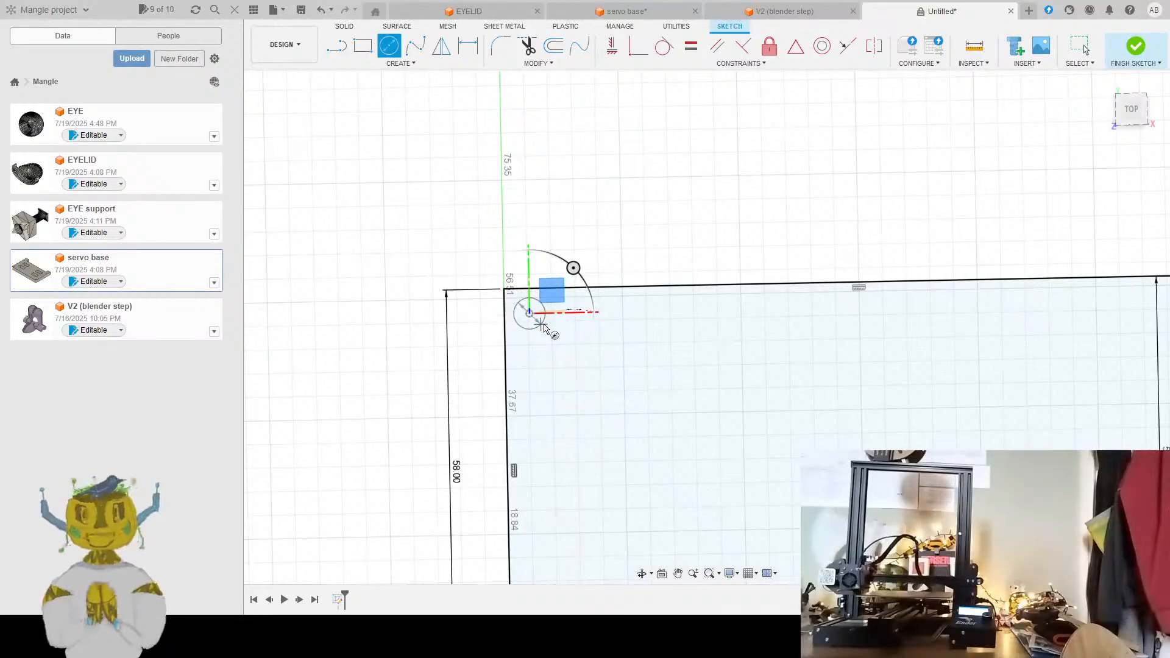
key(Escape)
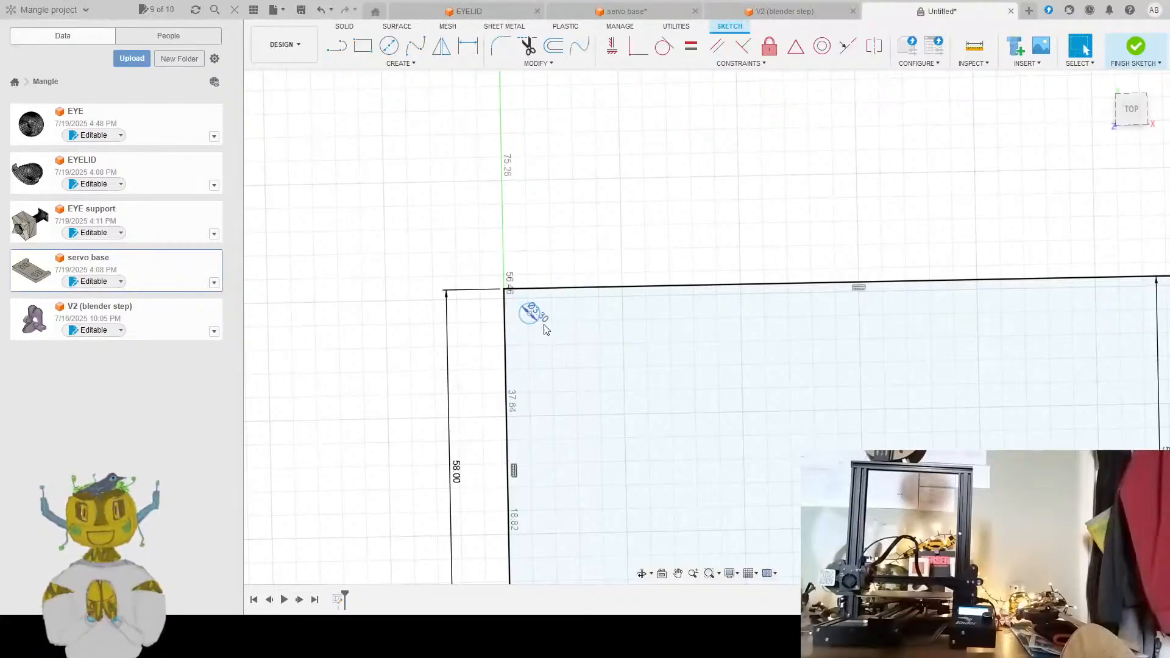
Dimension the second circle's centre 5 mm from the plate's upper edge
scroll(516, 343, down, 3)
scroll(499, 358, up, 3)
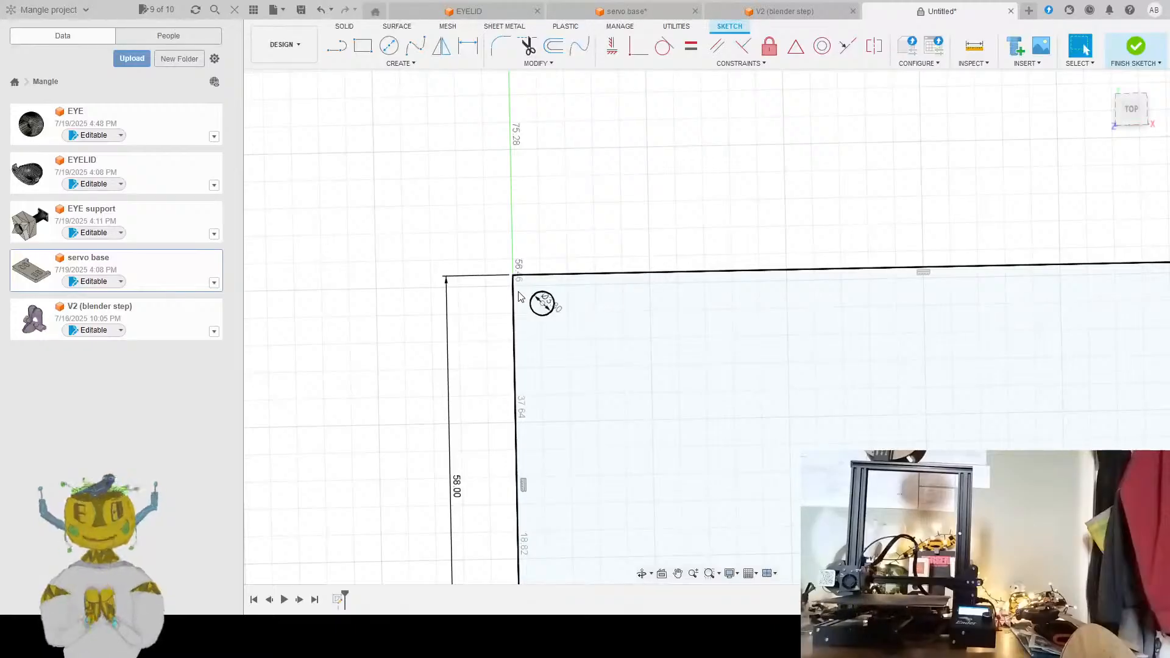
click(464, 52)
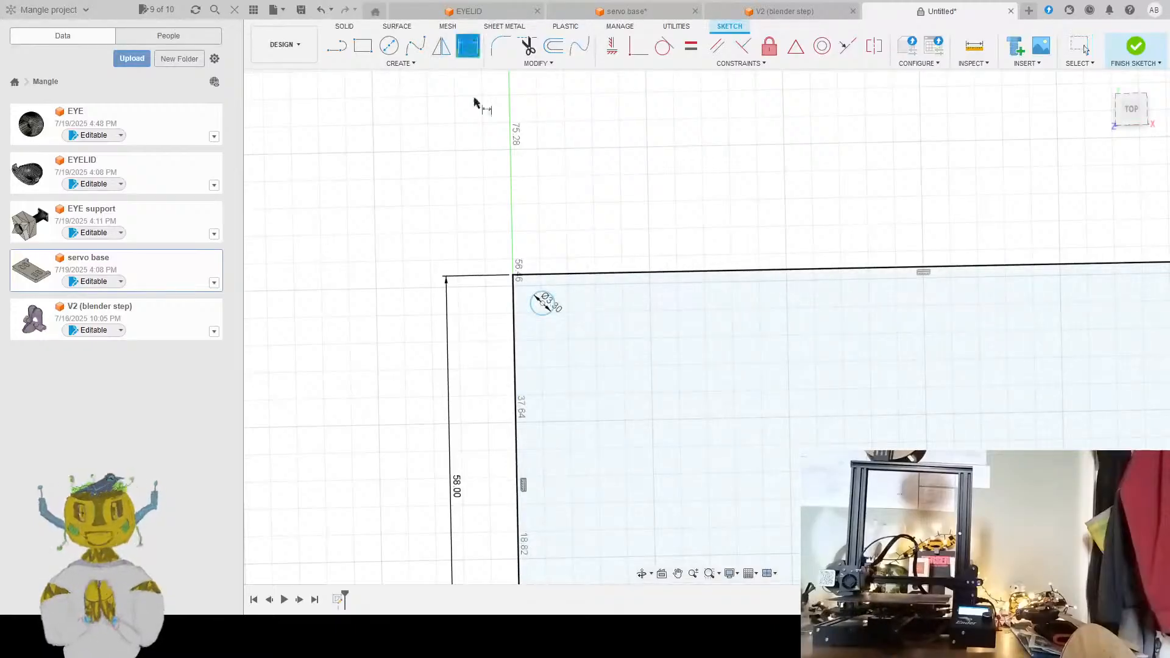
click(539, 276)
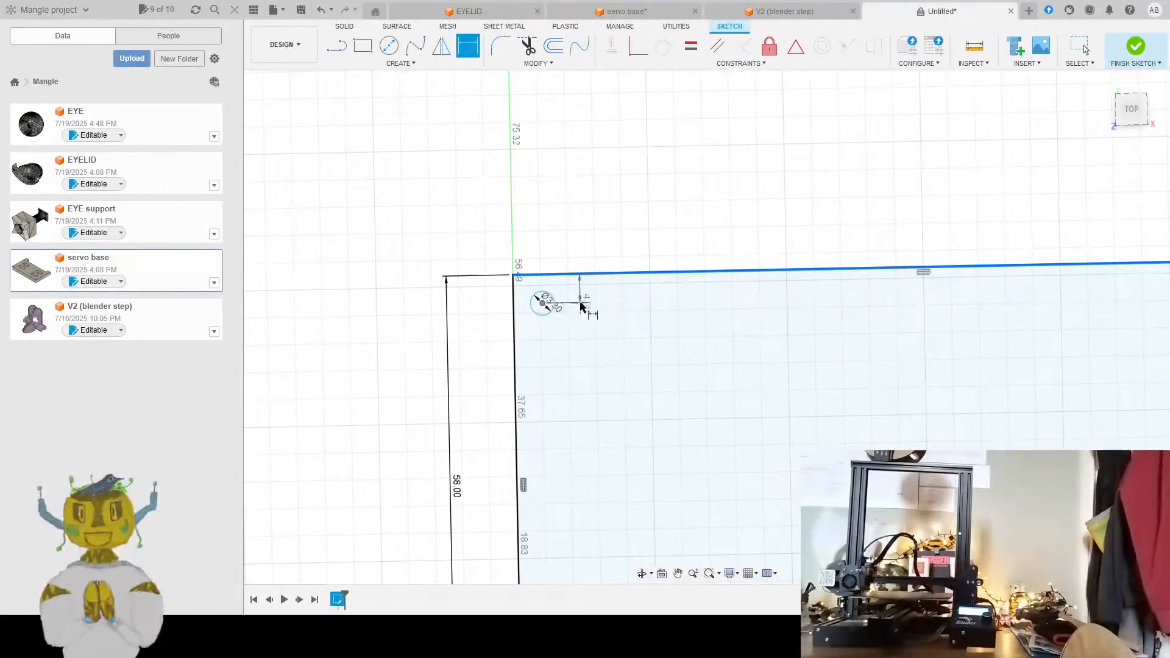
key(Escape)
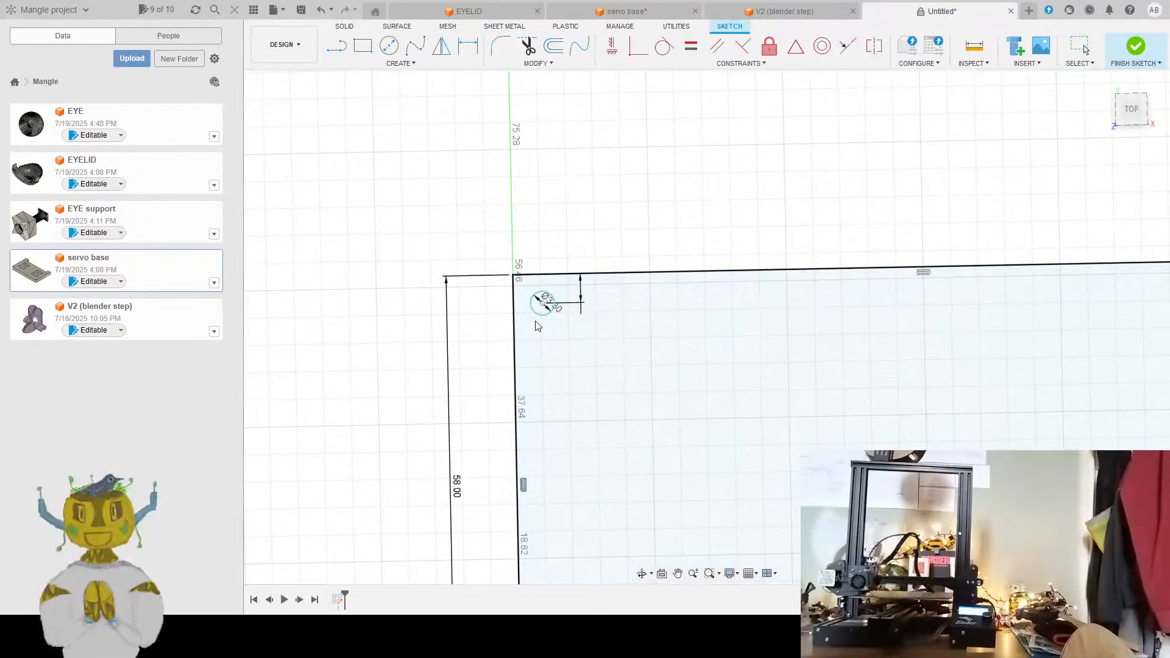
Dimension the upper-left circle's centre 5 mm from the plate's left edge
key(d)
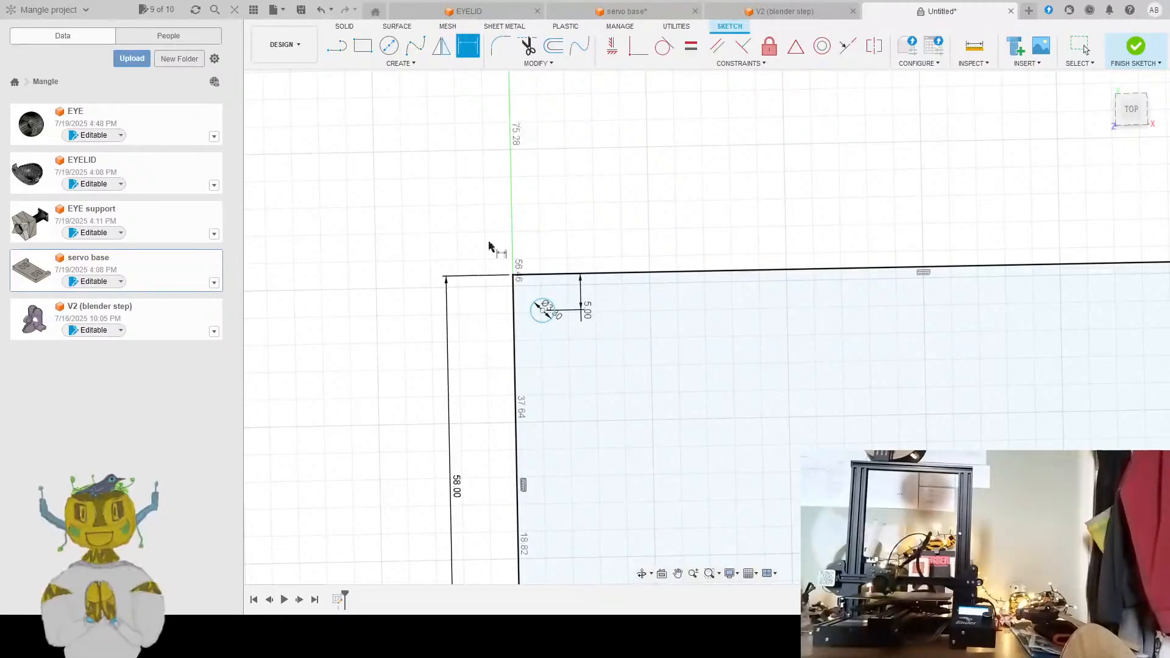
click(544, 311)
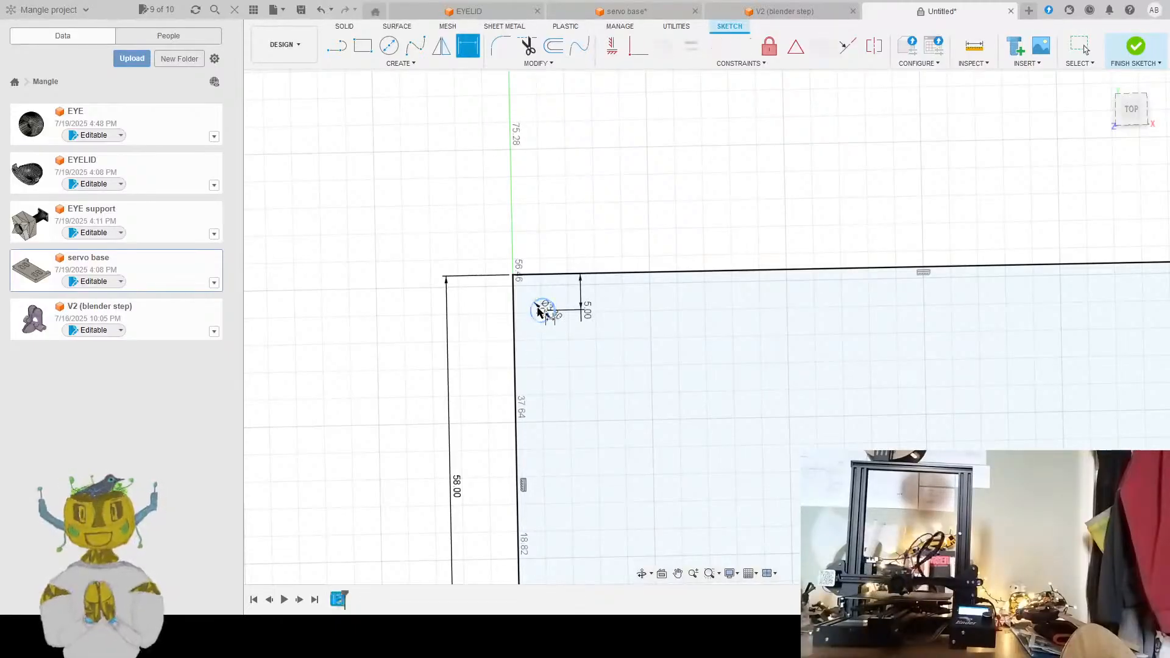
click(515, 312)
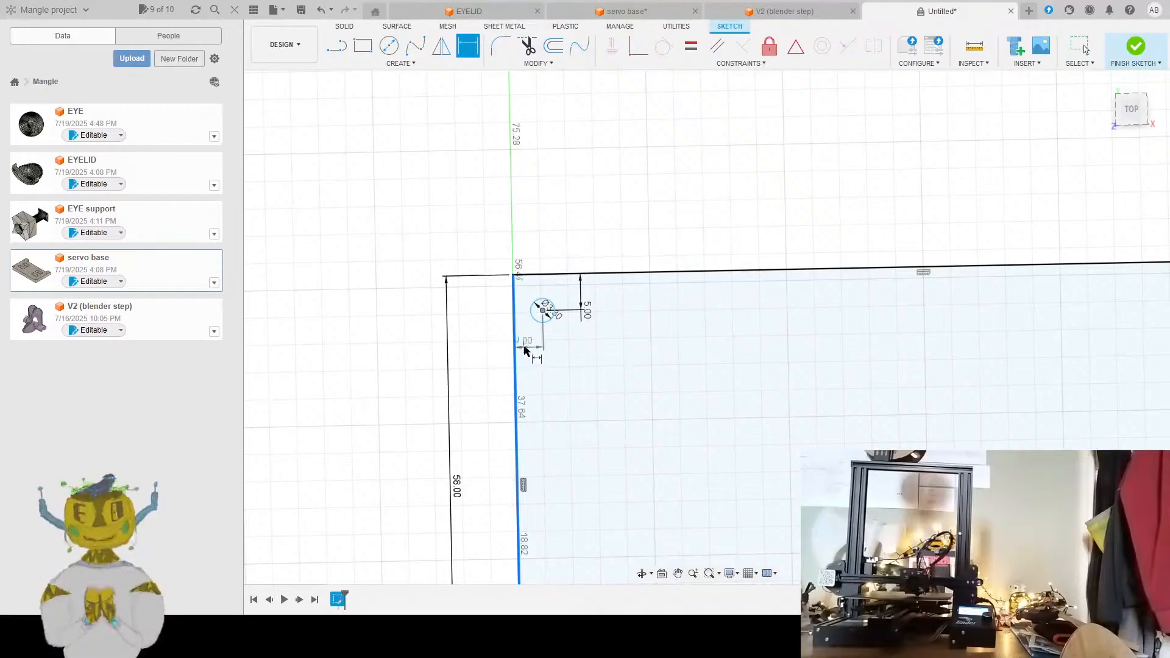
click(532, 345)
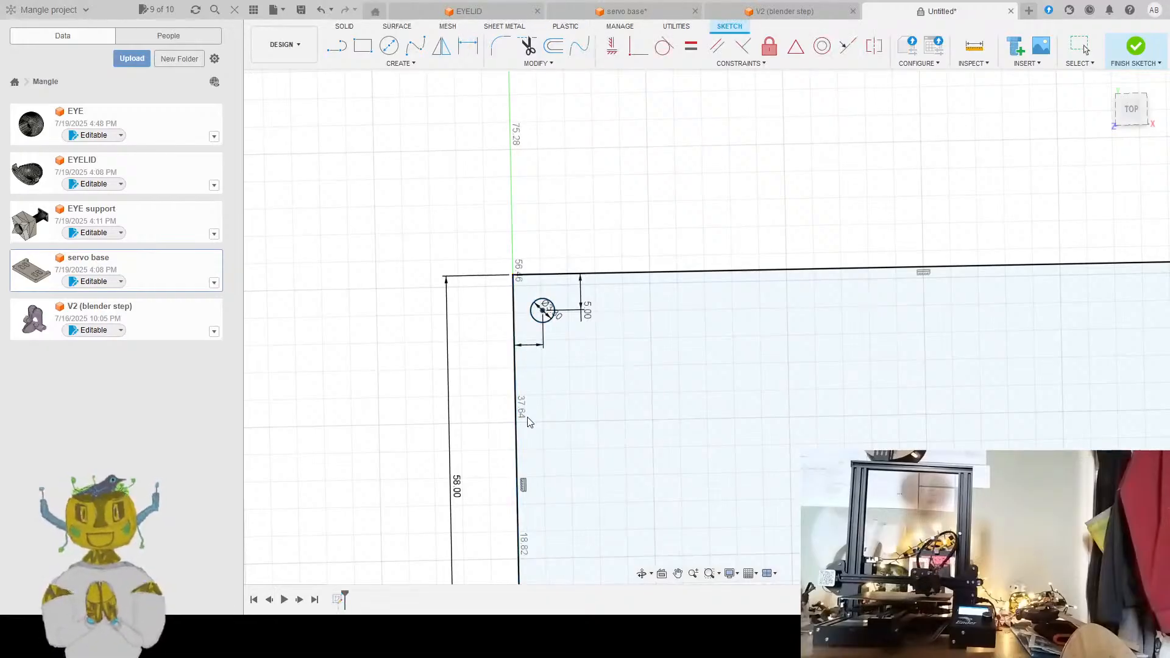
text(5)
key(Return)
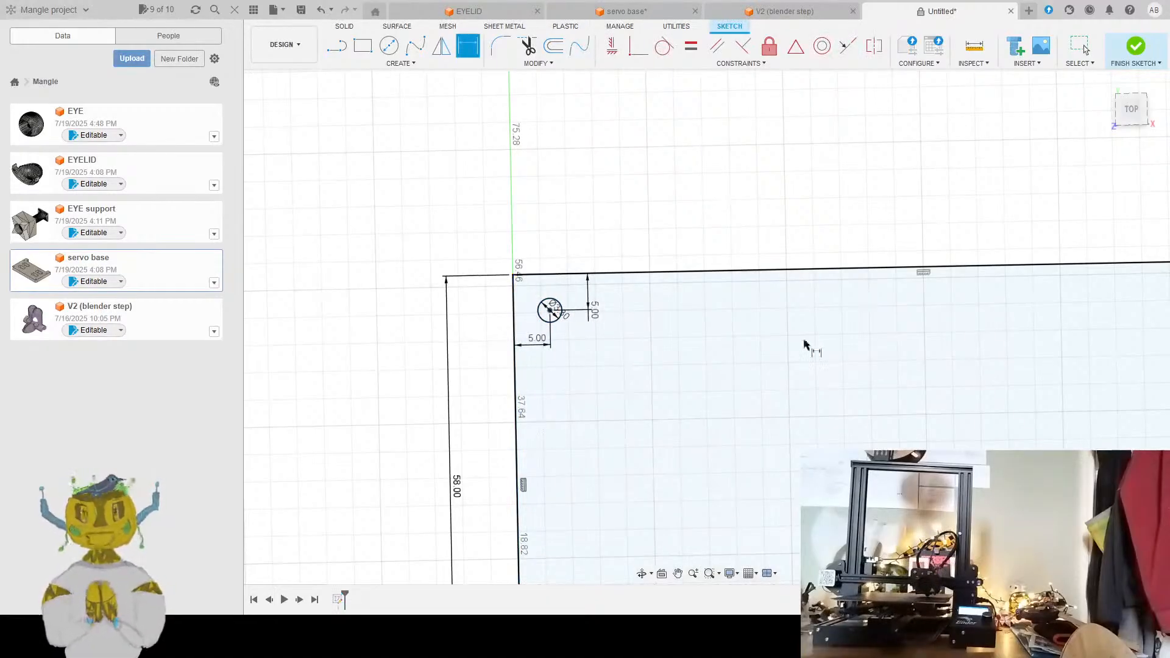
Sketch a third 3.3 mm diameter circle inside the upper-right corner of the plate's 113 mm left section
scroll(648, 293, down, 1)
scroll(686, 195, up, 2)
scroll(716, 298, down, 1)
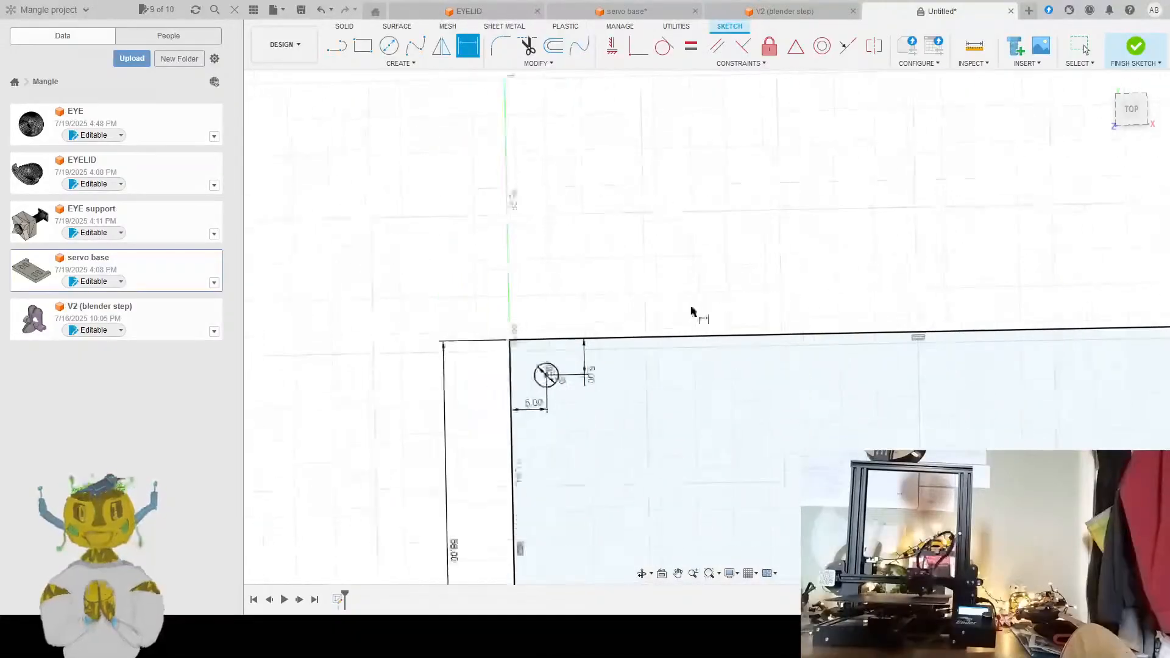
scroll(701, 253, down, 3)
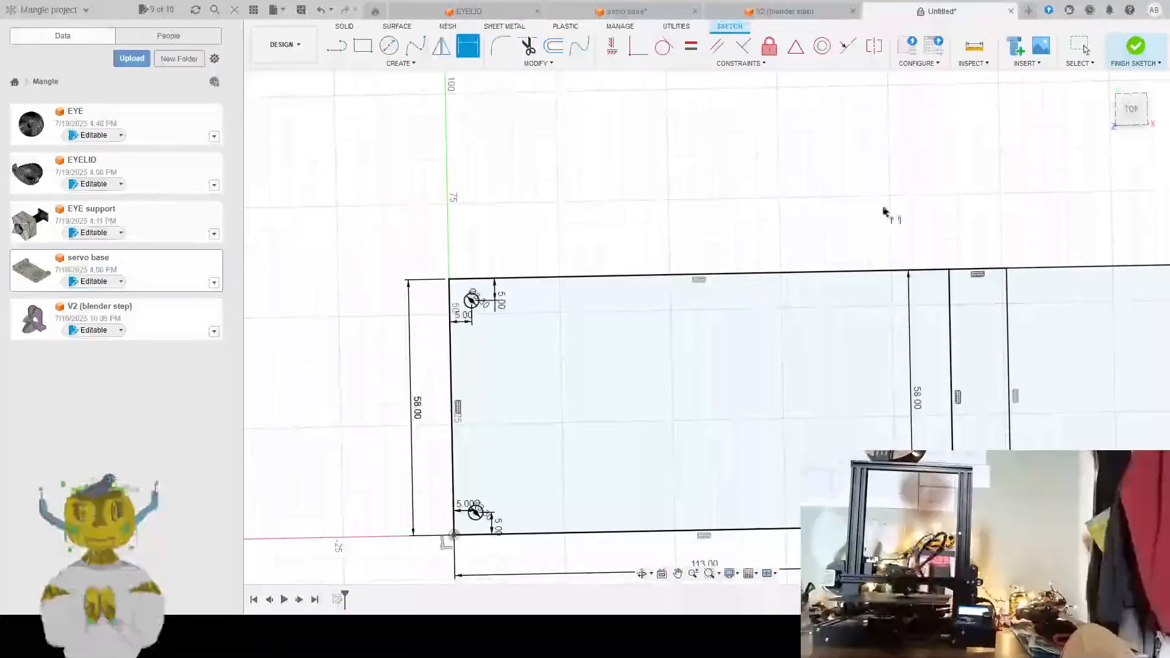
scroll(734, 236, down, 3)
scroll(729, 251, up, 5)
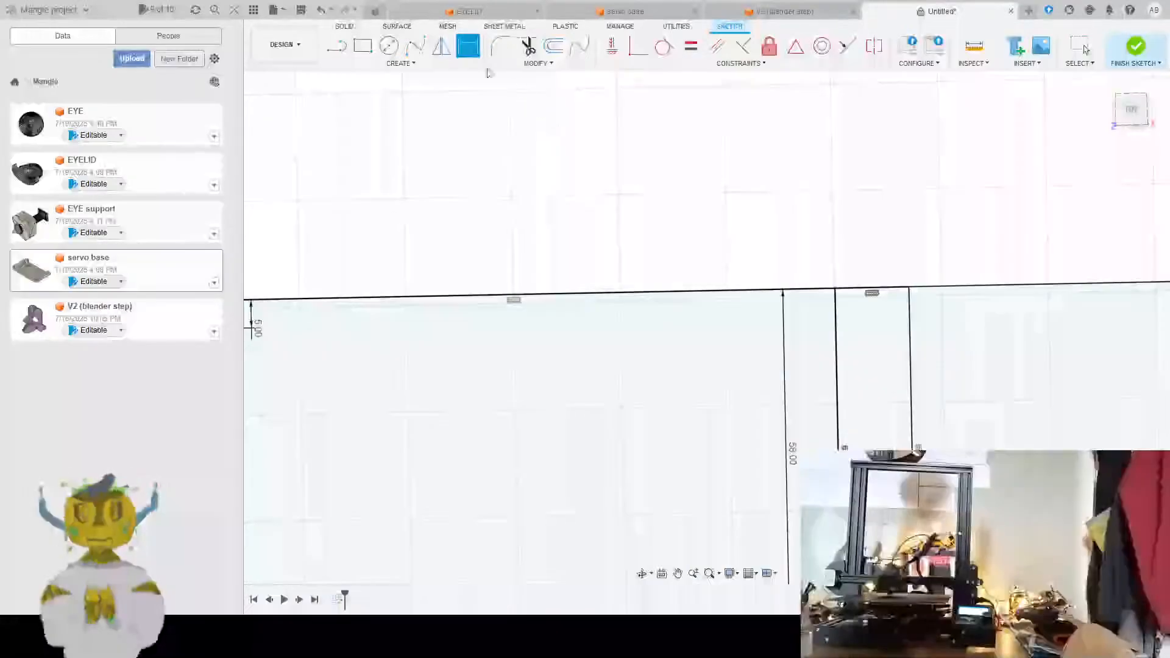
key(c)
click(791, 322)
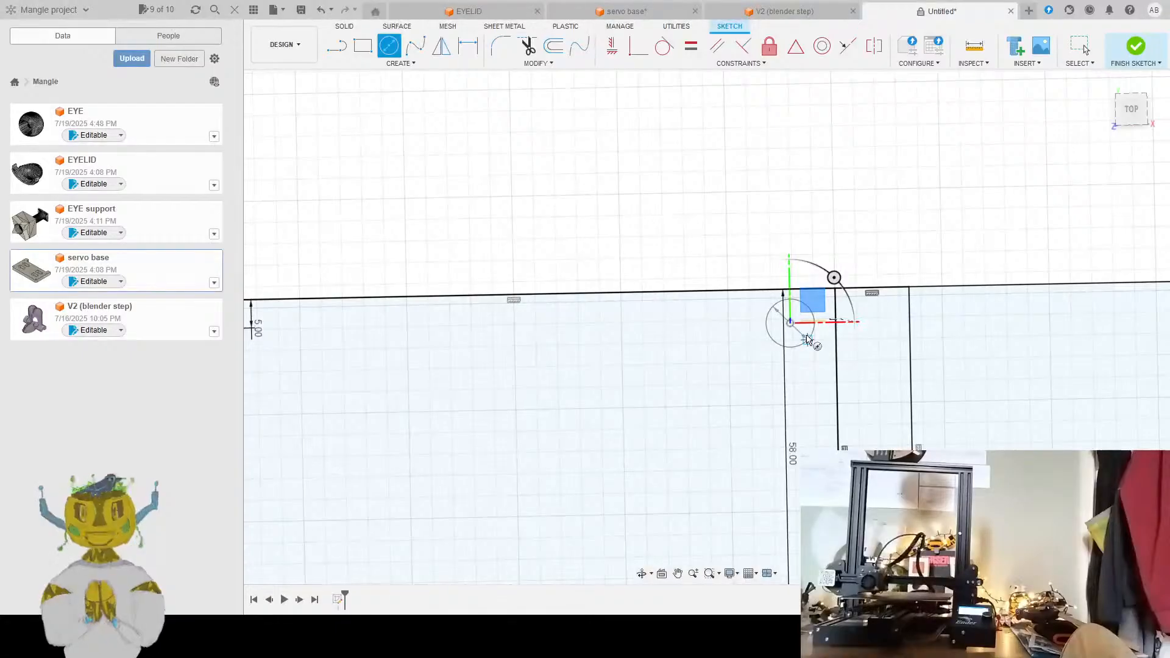
key(Escape)
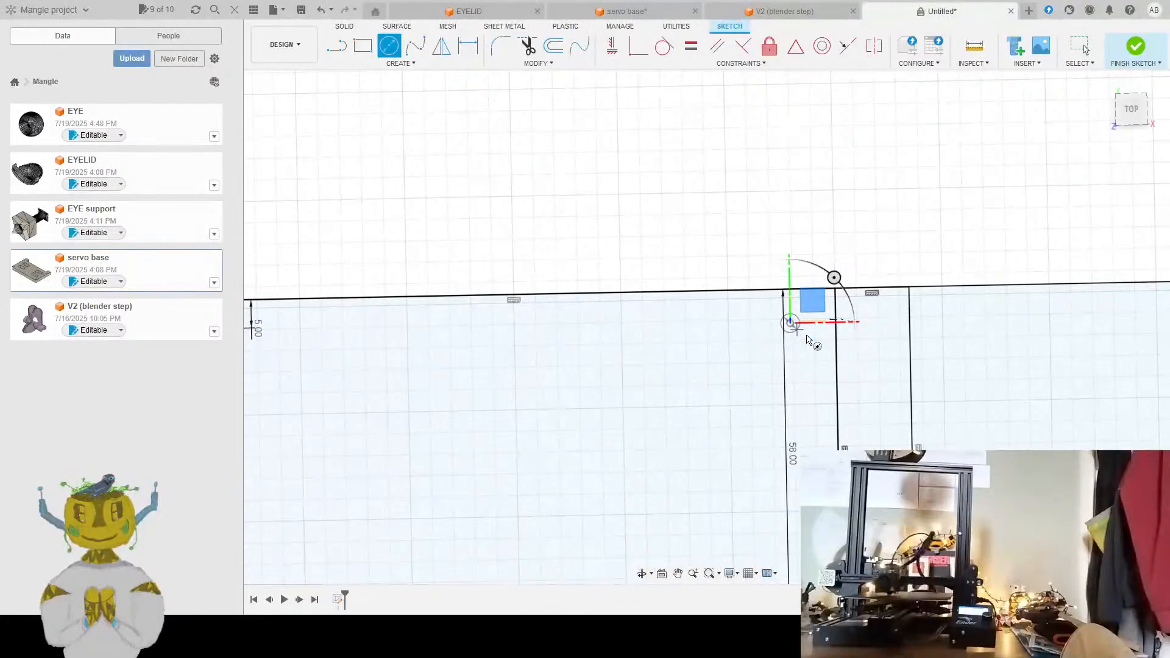
key(Escape)
Dimension the third circle's centre 5 mm from the plate's upper edge
scroll(799, 323, up, 3)
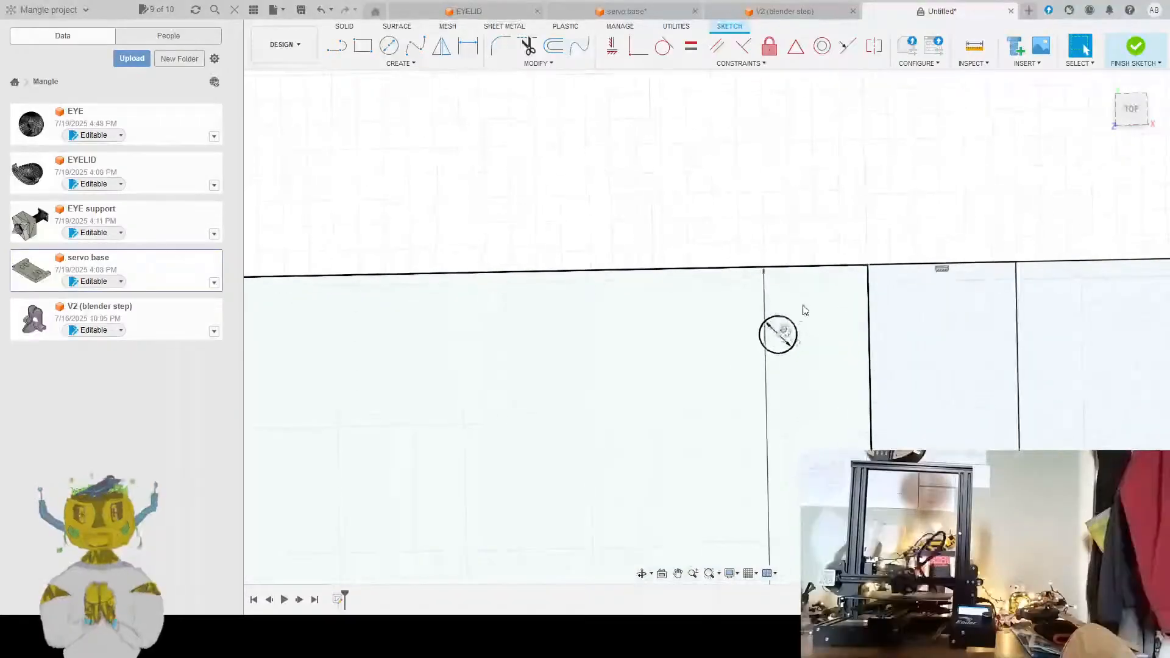
click(468, 48)
click(774, 267)
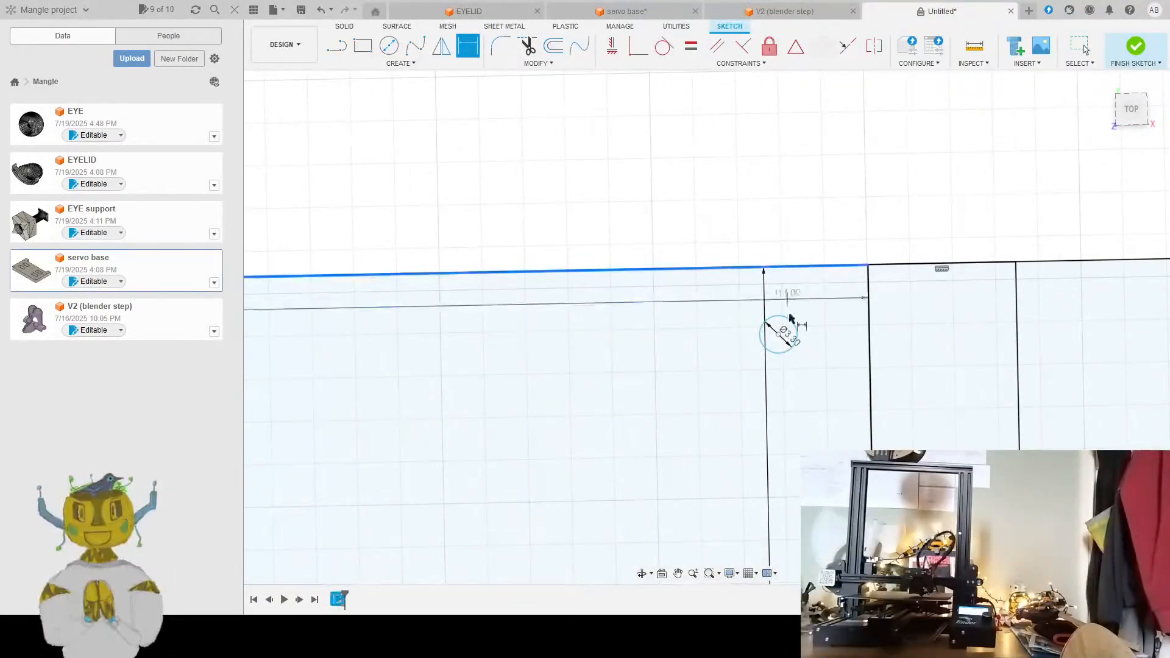
click(778, 335)
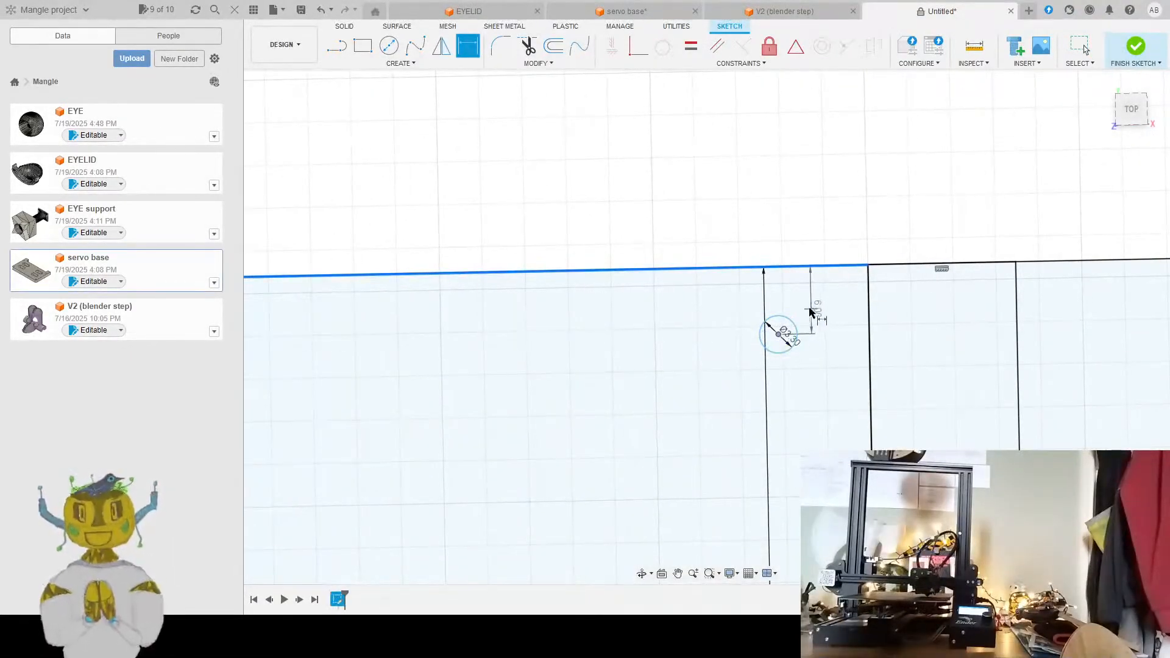
key(Escape)
Dimension the third circle's centre 5 mm from the vertical line that ends the 113 mm section
key(d)
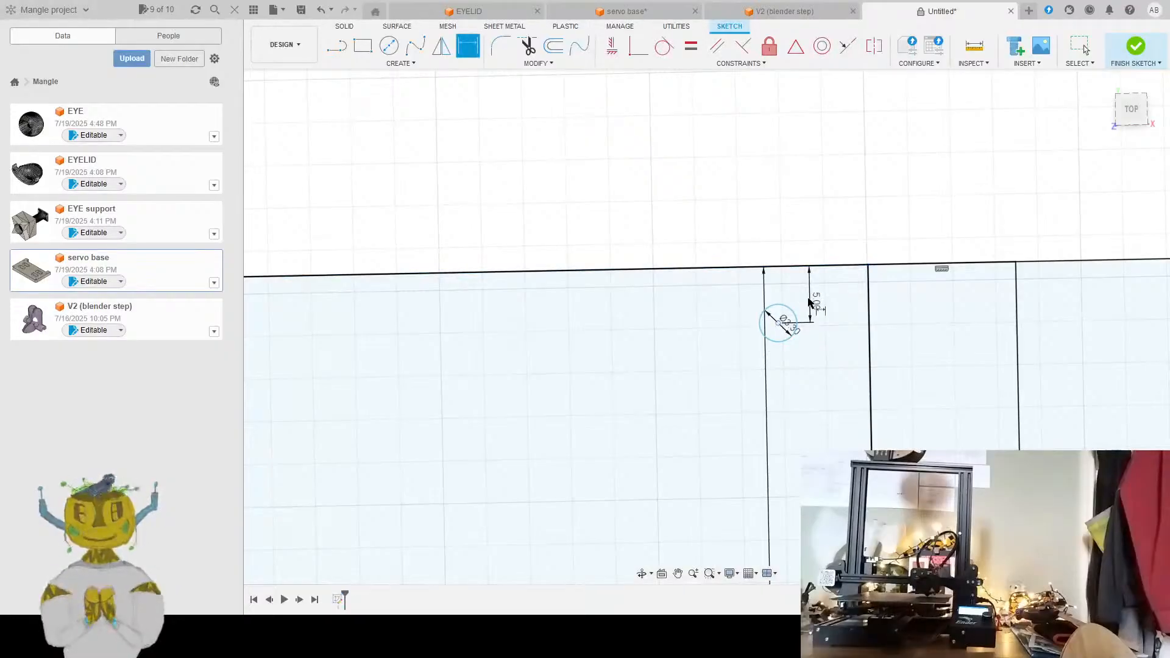
click(779, 323)
click(870, 335)
click(826, 357)
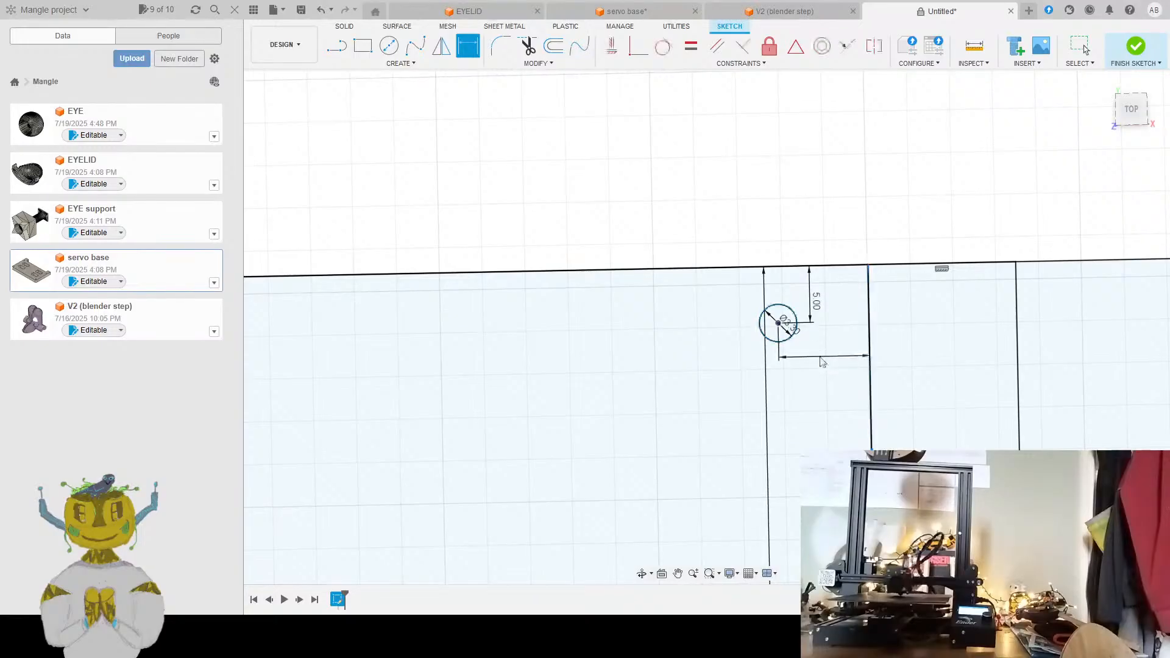
key(Escape)
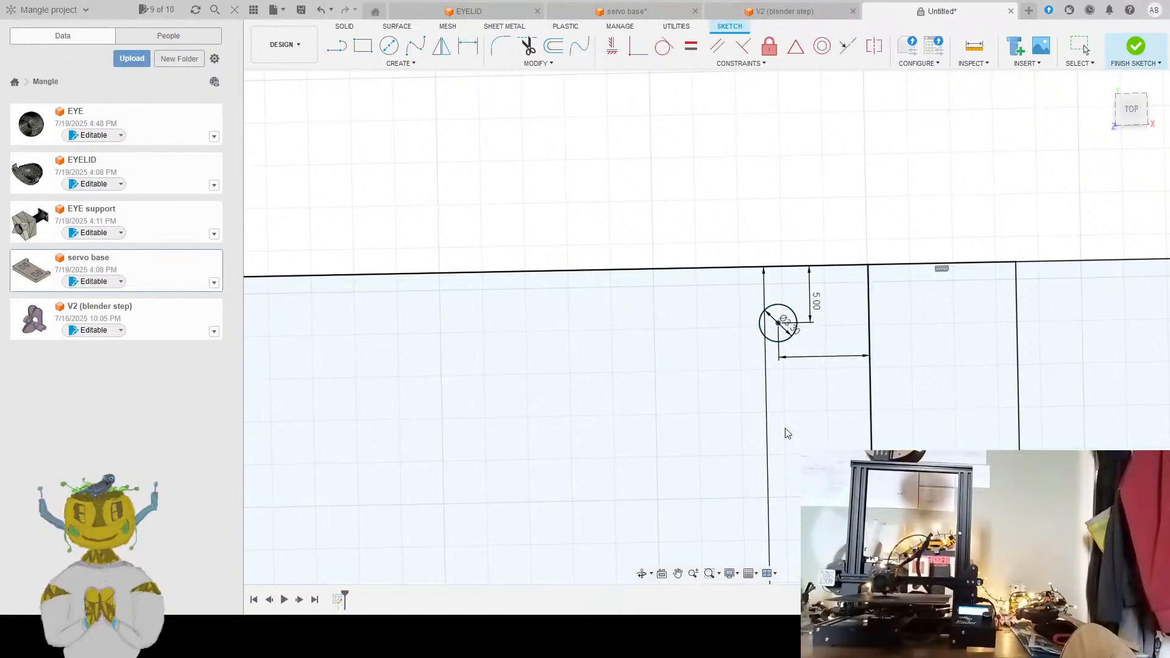
text(5)
key(Return)
Sketch a fourth 3.3 mm diameter circle inside the lower-right corner of the 113 mm section
scroll(810, 420, down, 5)
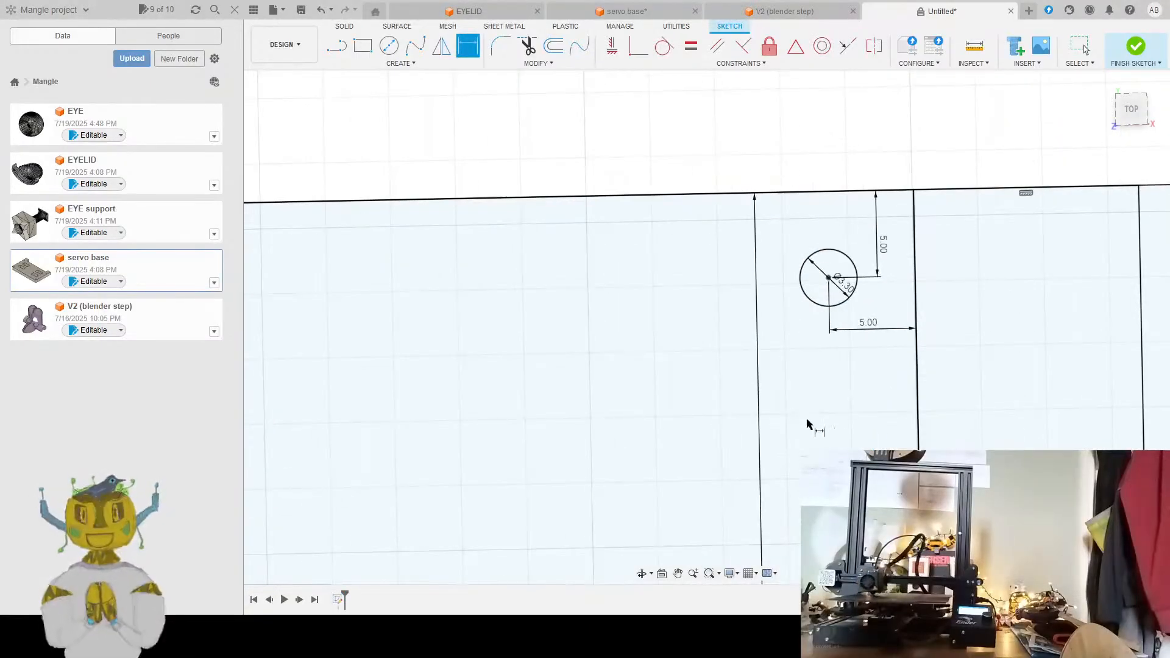
mouse_move(825, 419)
middle_down()
mouse_move(759, 347)
mouse_move(760, 303)
middle_up()
middle_drag(801, 435, 769, 375)
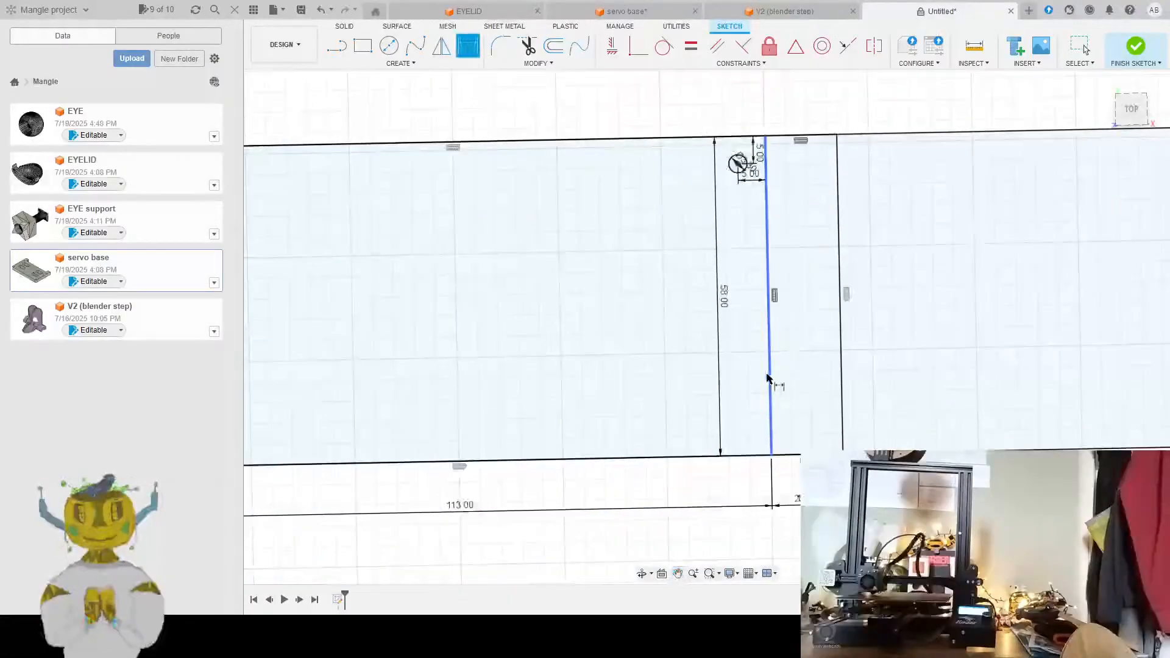
scroll(770, 372, up, 2)
click(390, 46)
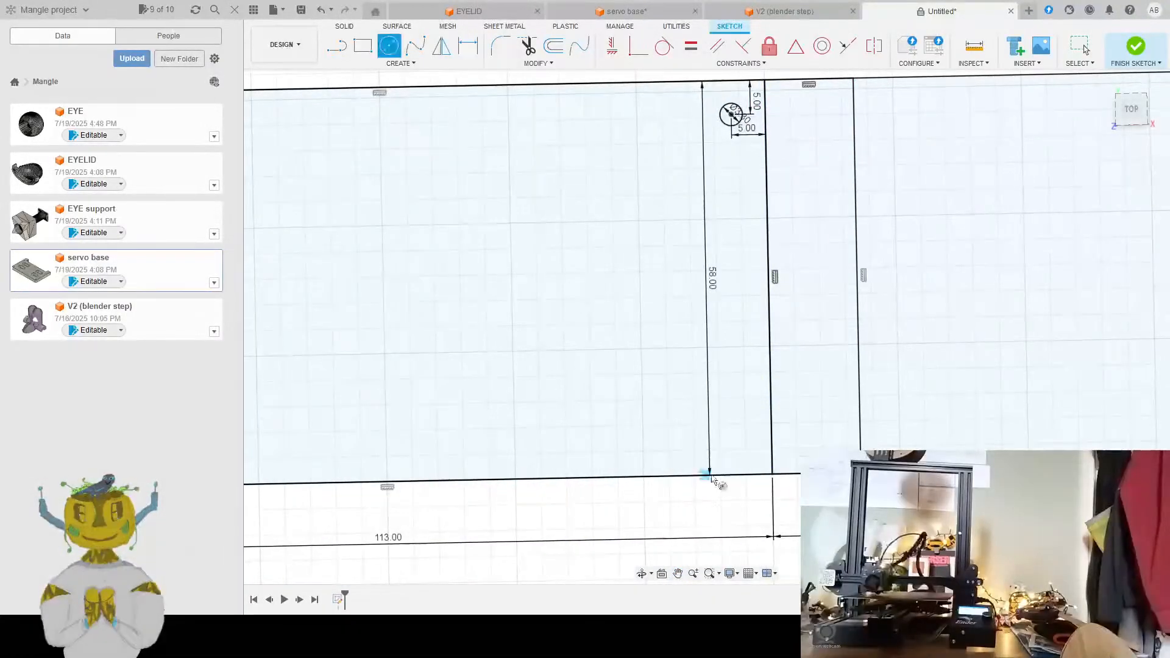
click(738, 440)
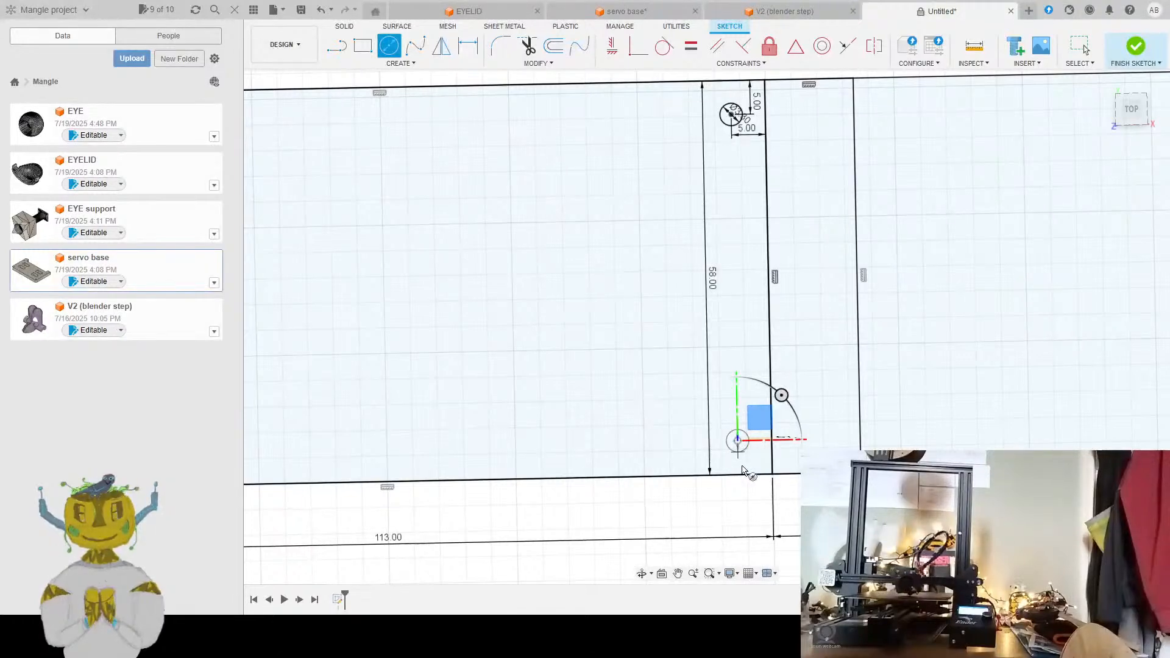
key(Return)
Dimension the fourth circle's centre 5 mm from the 113 mm section's right boundary line and 5 mm from the plate's lower edge
scroll(742, 470, down, 2)
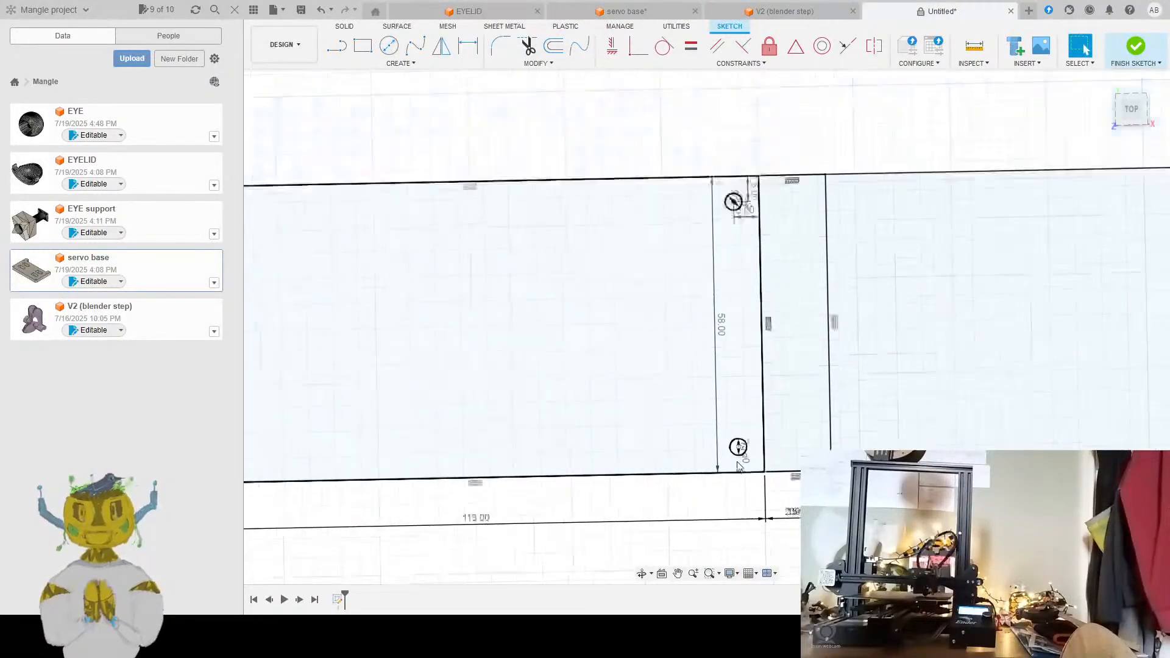
scroll(711, 415, up, 4)
middle_drag(733, 267, 693, 224)
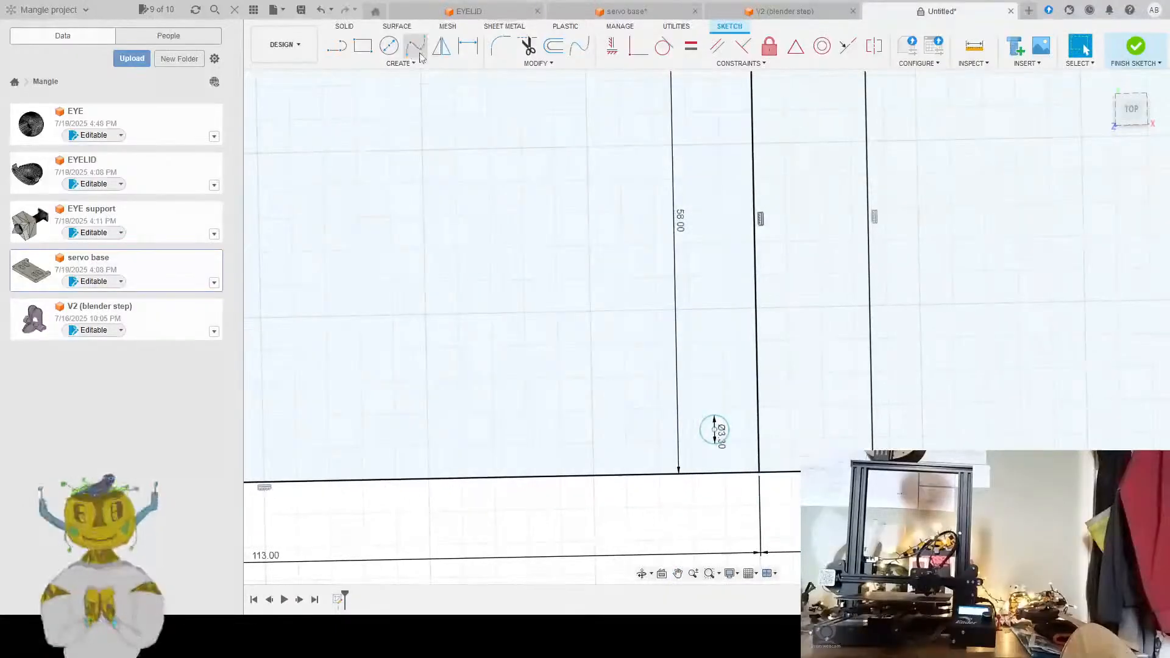
key(d)
click(715, 429)
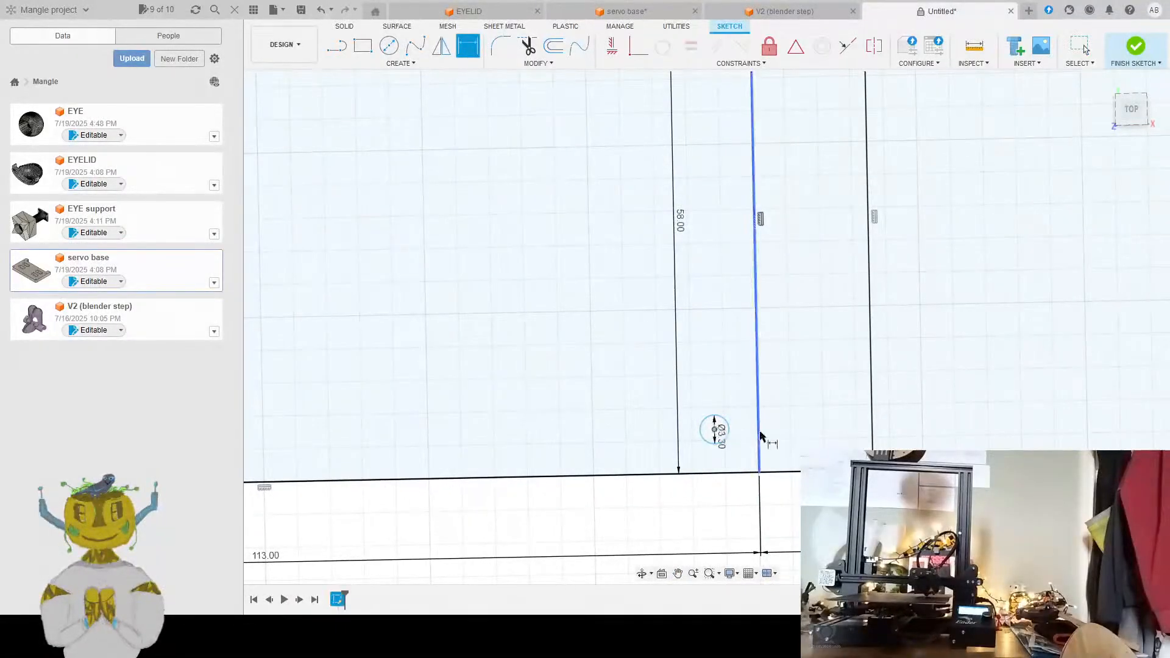
click(758, 443)
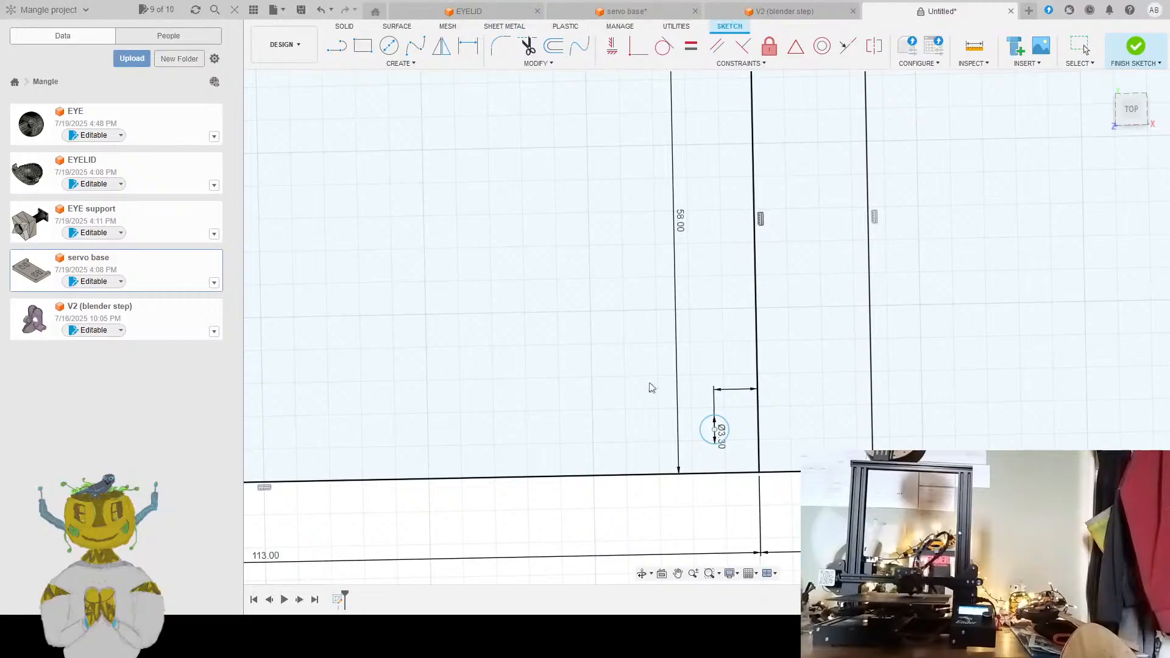
click(659, 402)
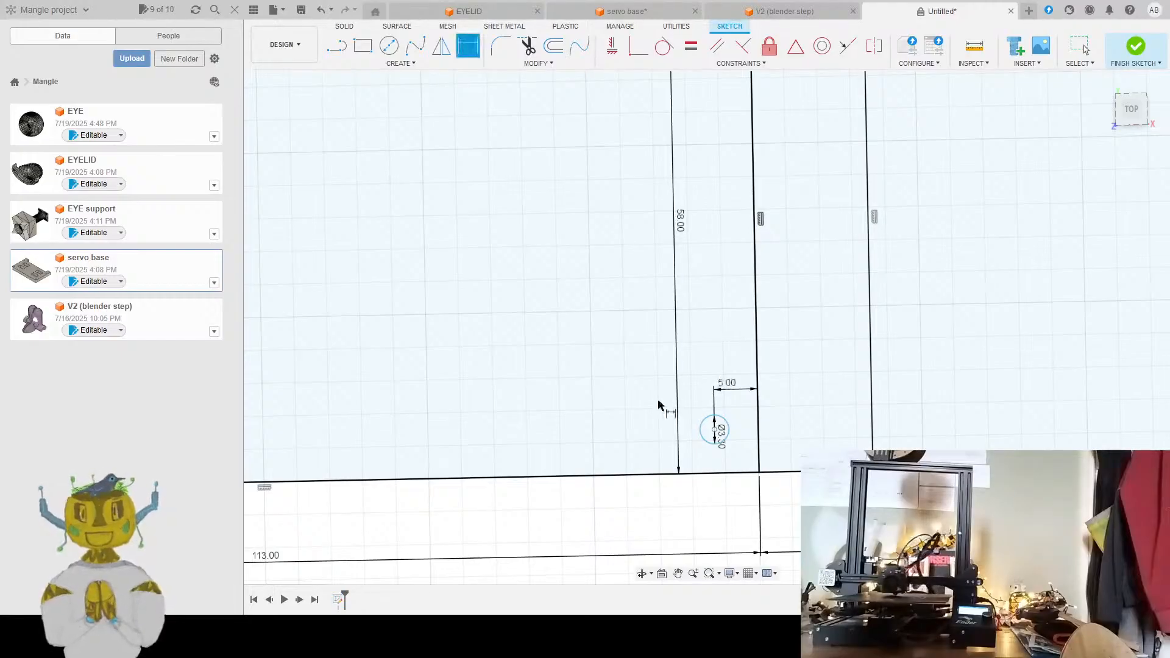
click(715, 432)
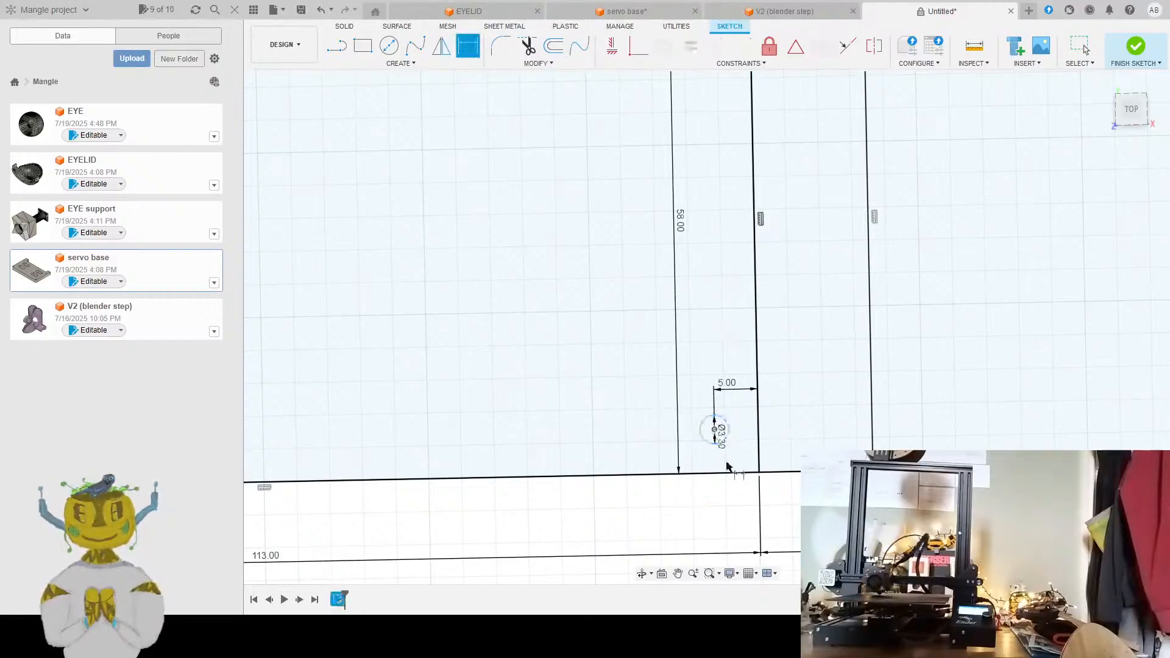
click(734, 474)
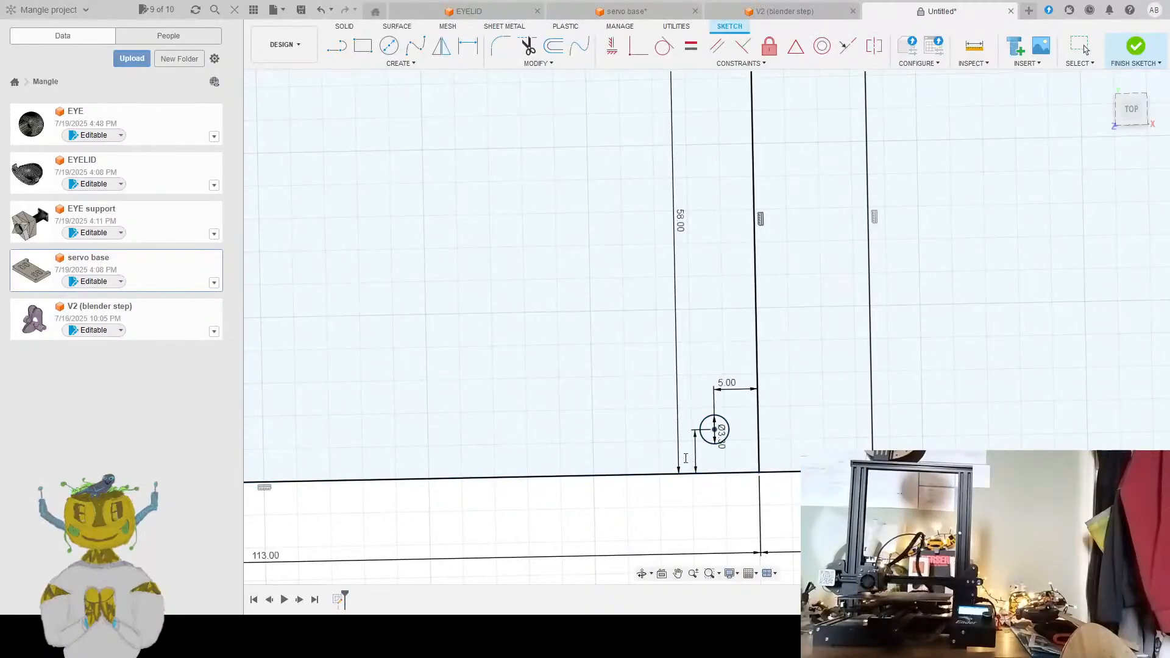
Sketch a fifth 3.3 mm diameter circle inside the upper-left corner of the plate's right section
scroll(712, 397, down, 5)
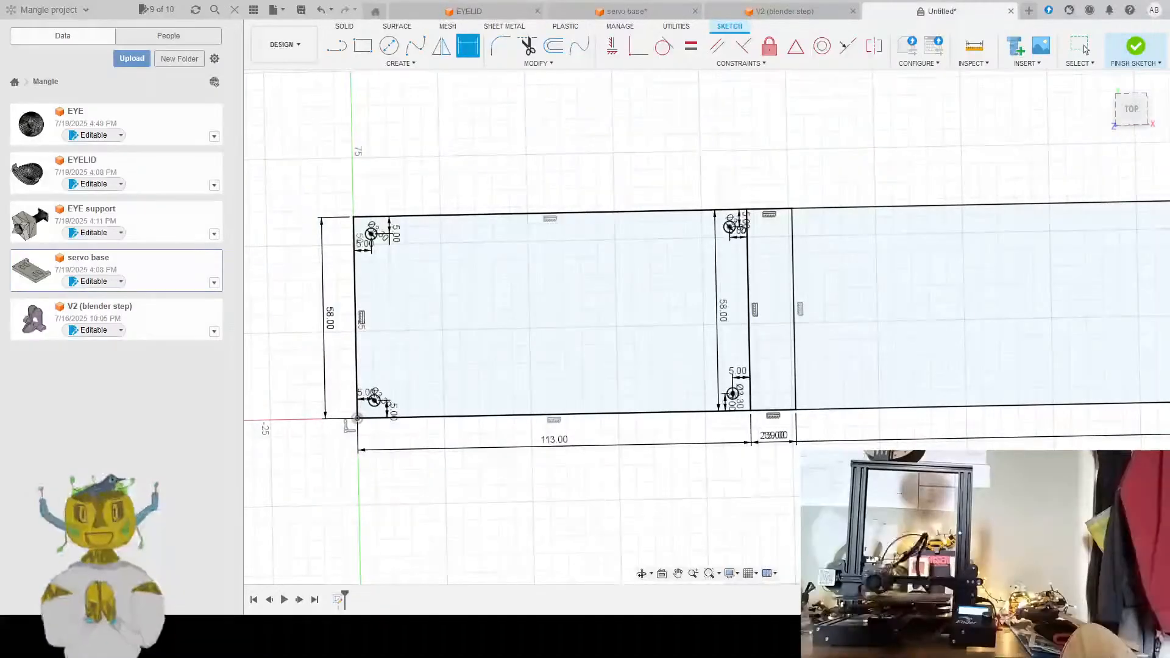
scroll(685, 460, down, 3)
scroll(667, 345, up, 6)
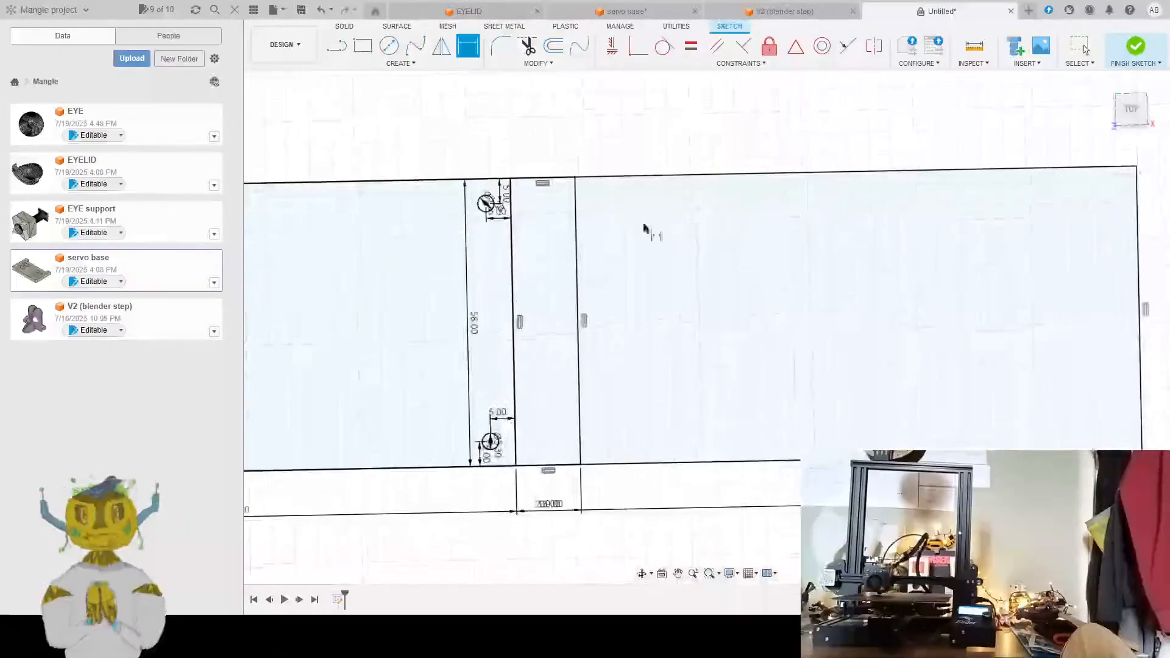
scroll(626, 251, up, 2)
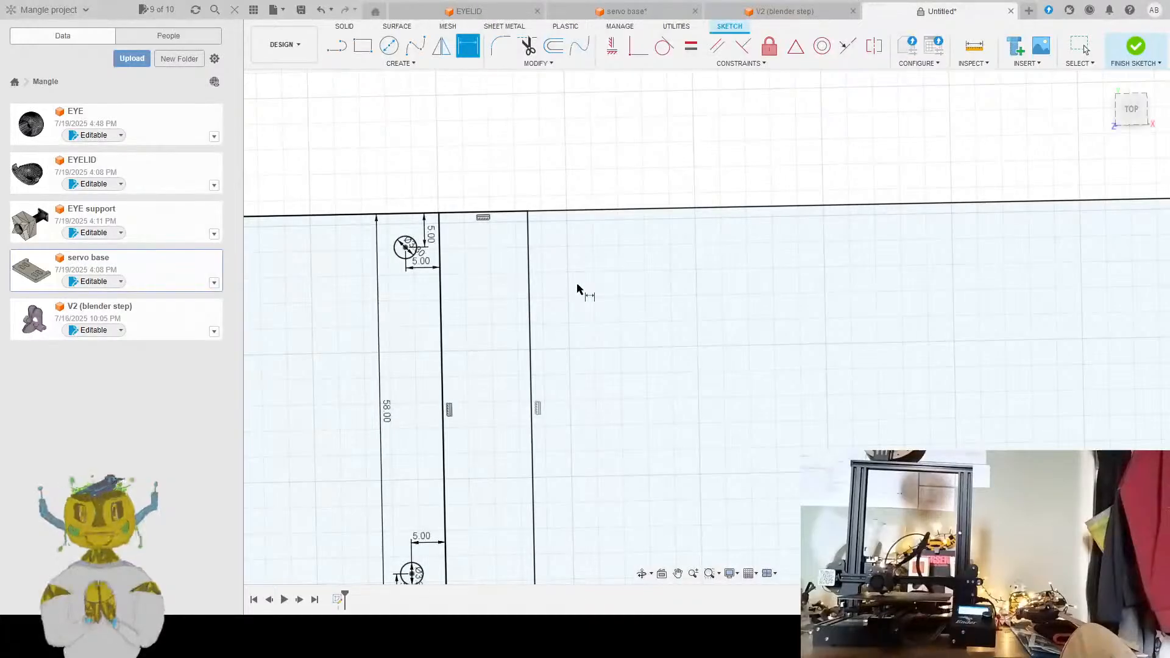
click(394, 47)
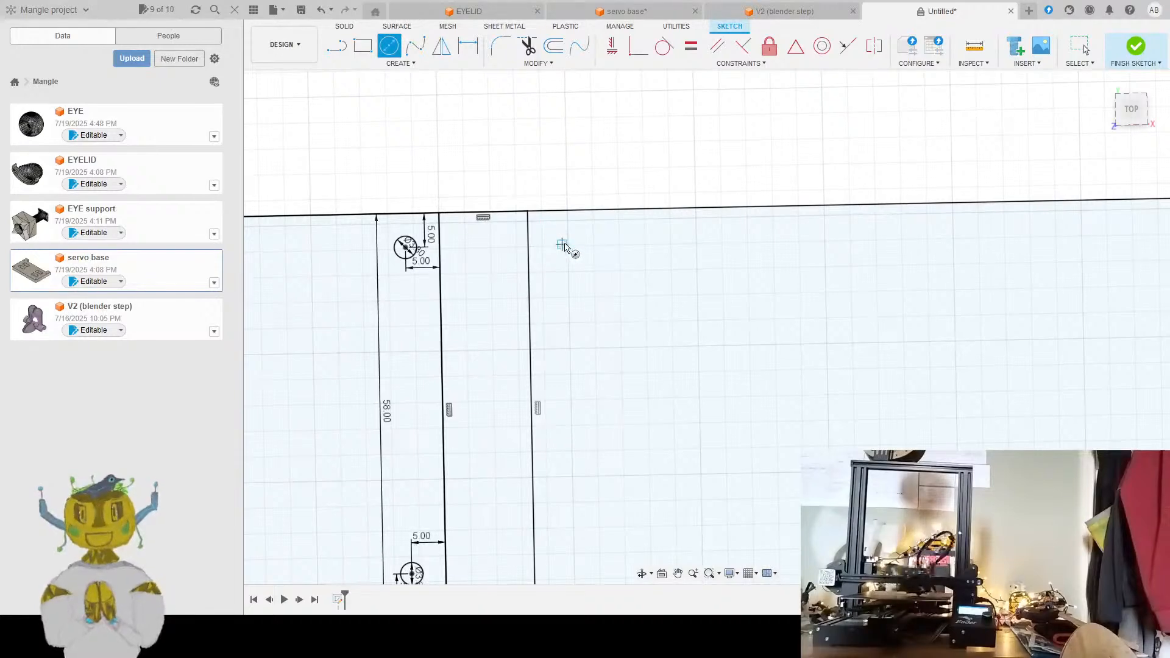
click(562, 245)
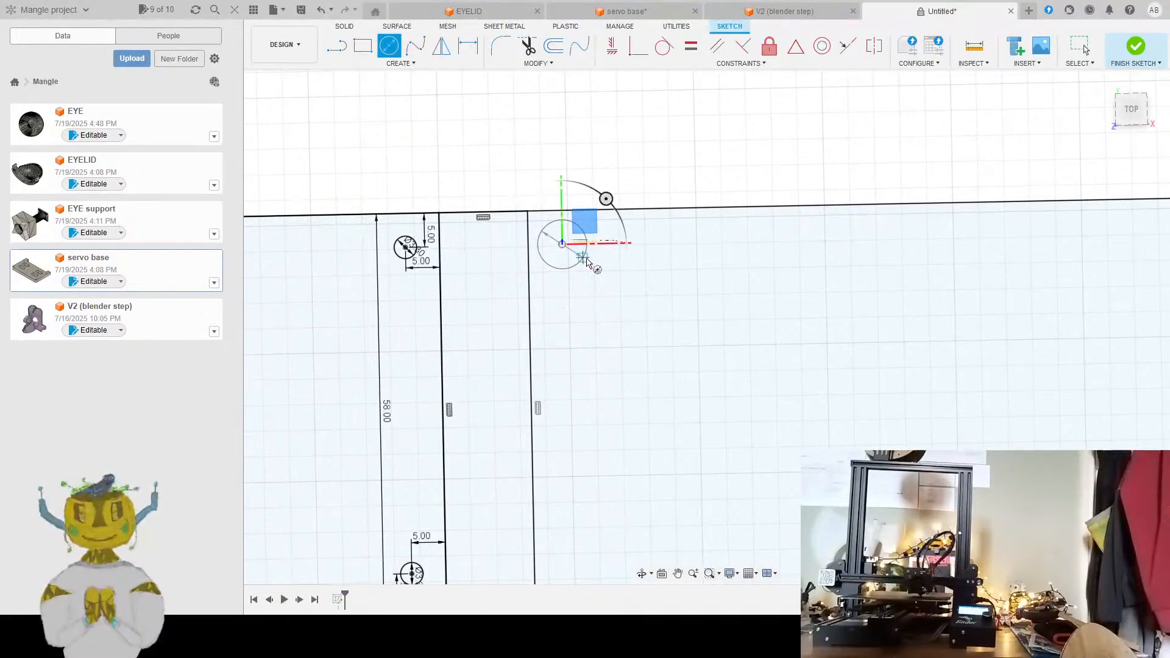
text(3.3)
key(Return)
key(Escape)
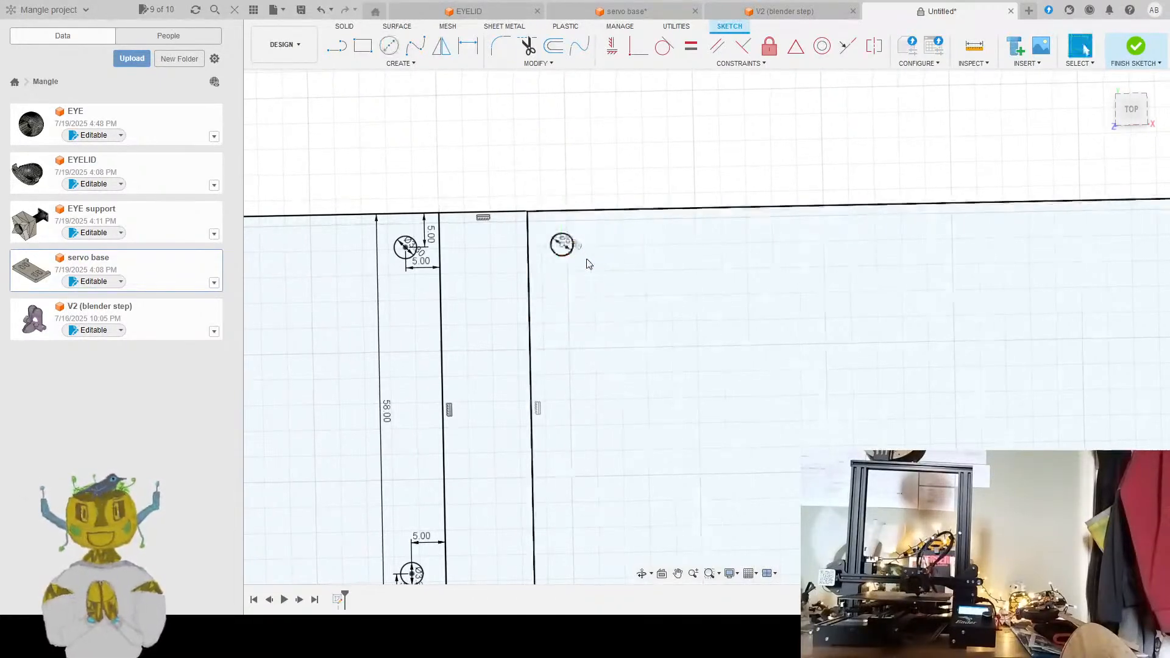
Dimension the fifth circle's centre 5 mm from the plate's upper edge
scroll(587, 259, down, 2)
scroll(570, 232, up, 5)
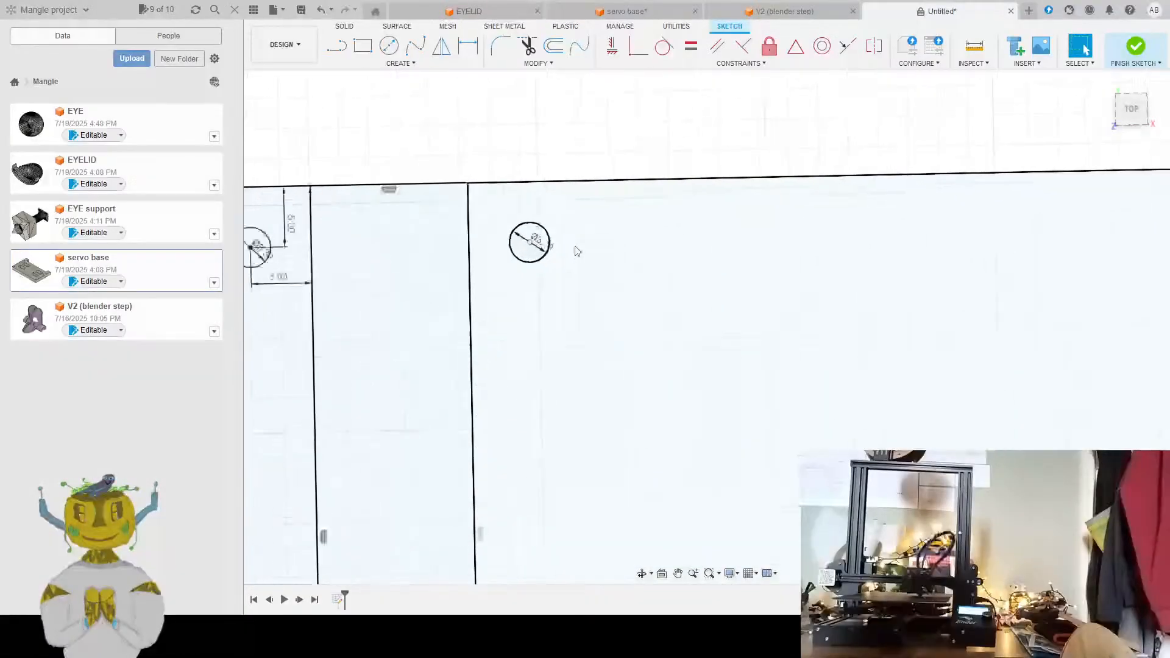
middle_drag(538, 213, 583, 264)
click(467, 43)
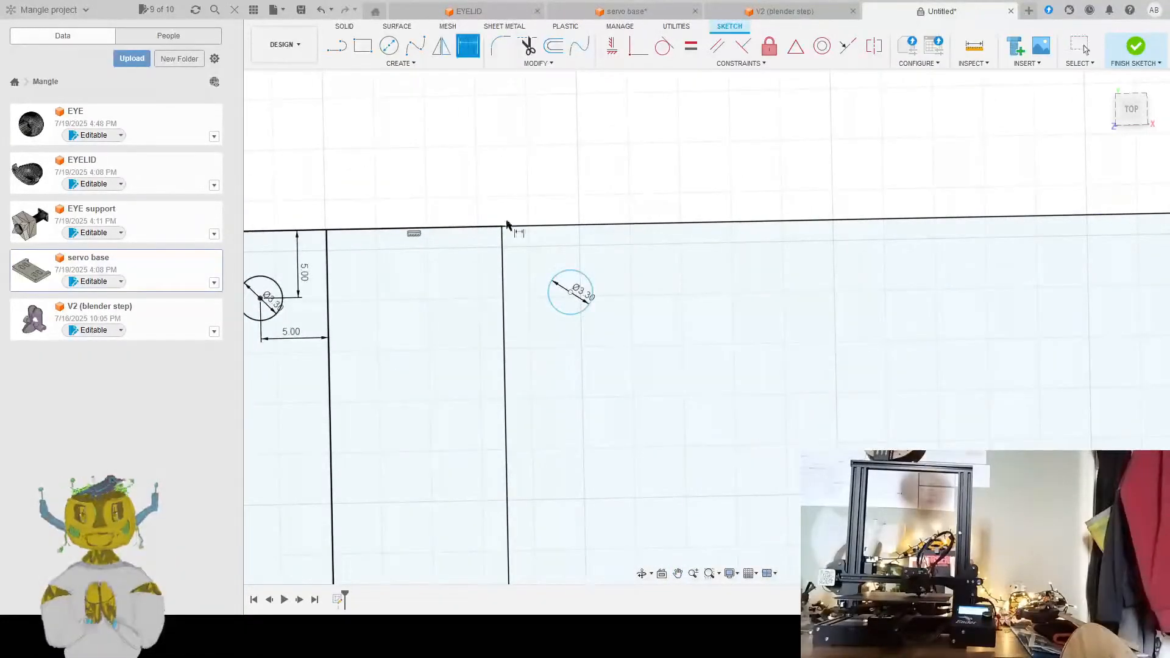
click(576, 225)
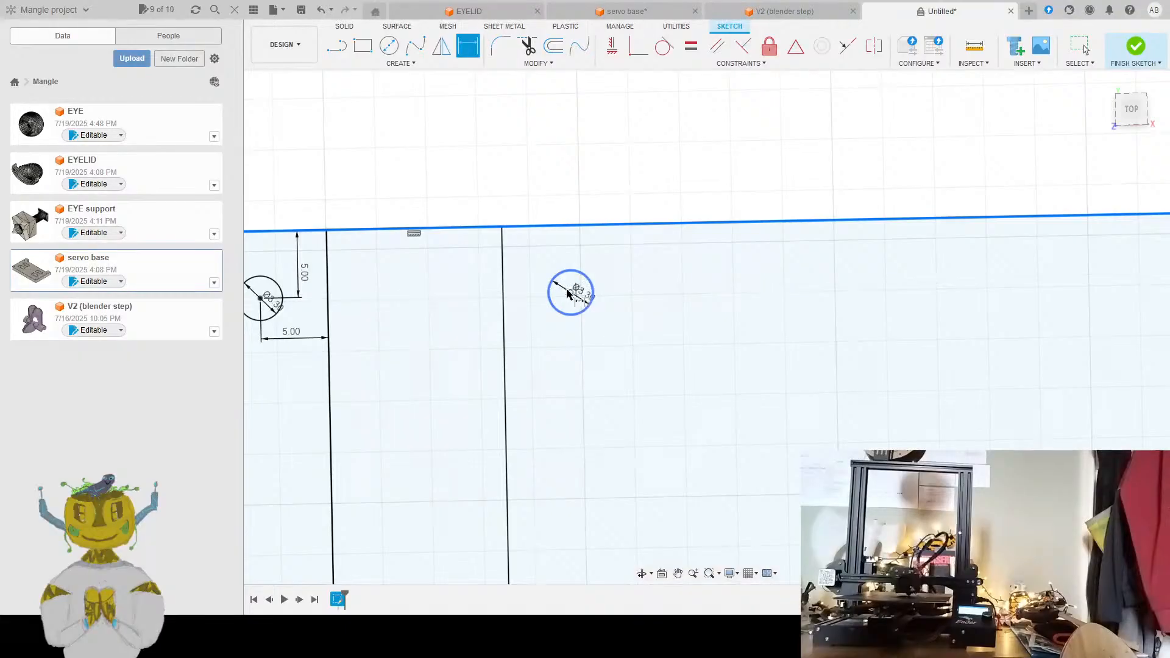
click(571, 292)
click(570, 251)
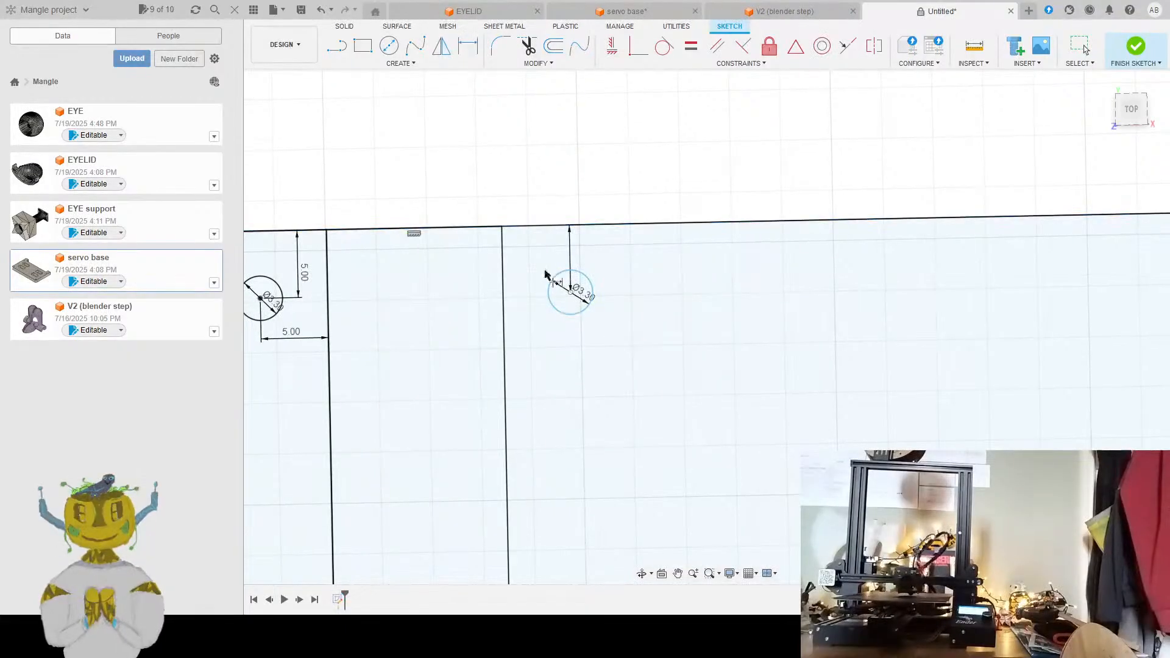
Dimension the fifth circle's centre 5 mm from the vertical line that starts the plate's right section
key(d)
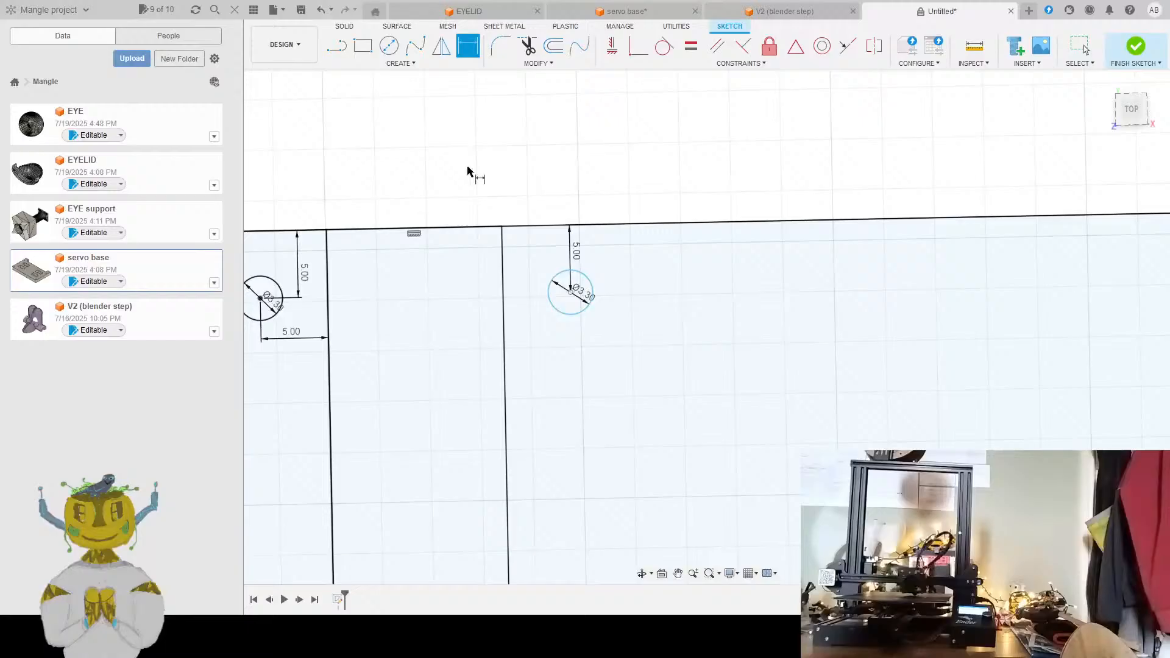
click(505, 299)
click(570, 292)
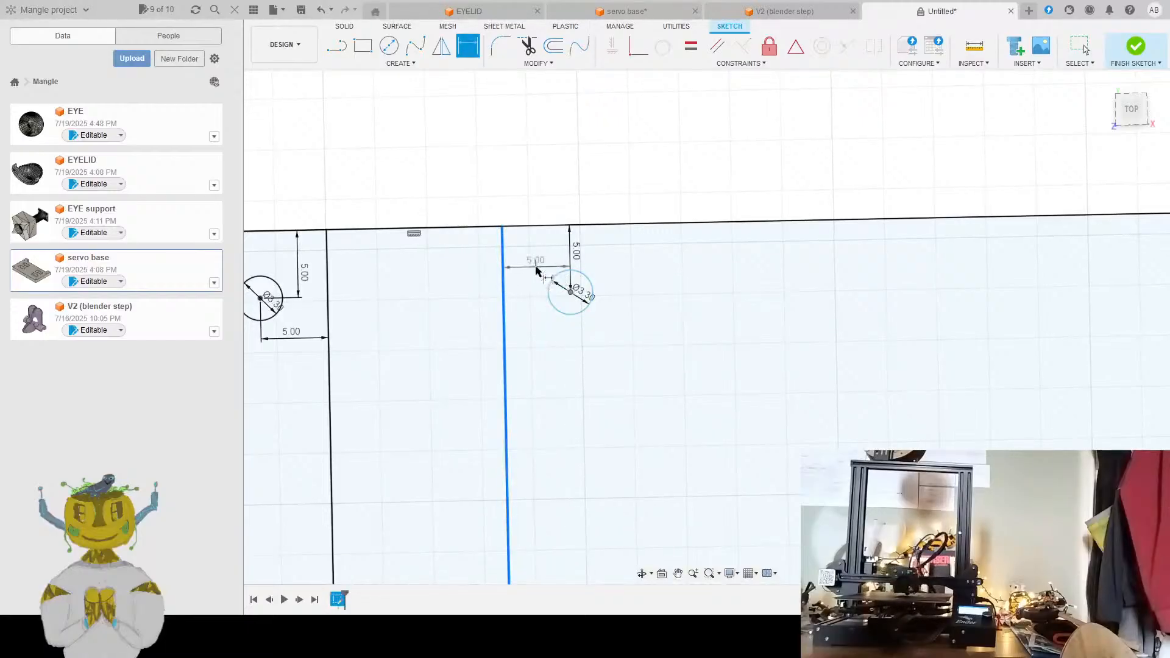
click(536, 271)
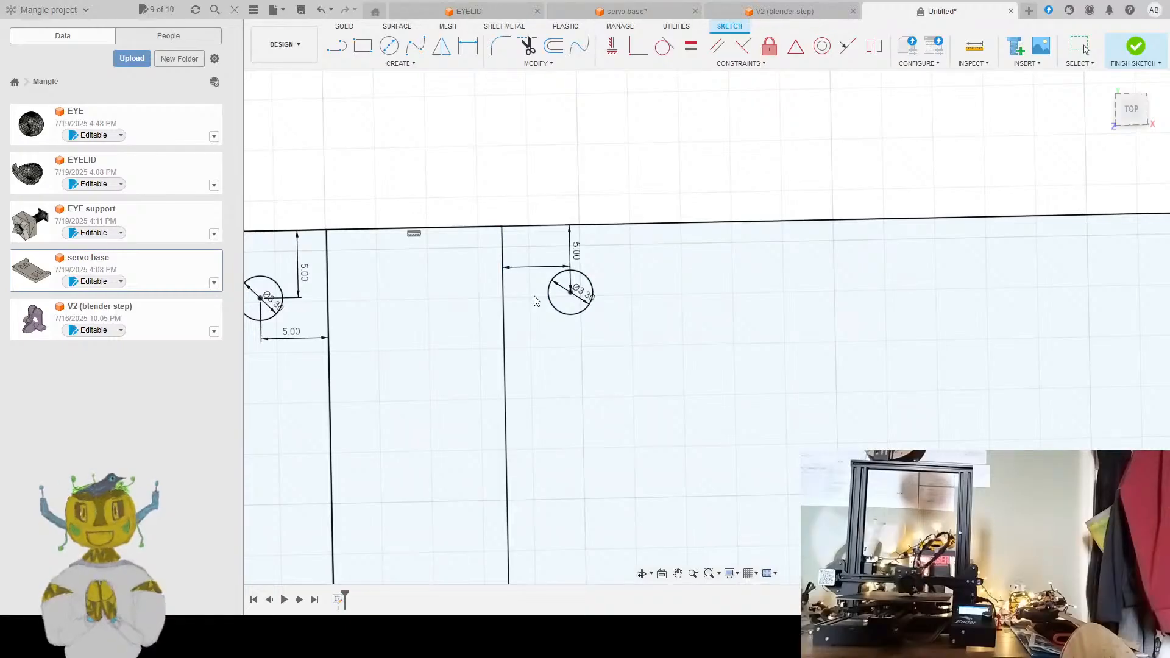
key(d)
Sketch a sixth 3.3 mm diameter circle inside the upper-right corner of the plate's right section
scroll(685, 316, down, 10)
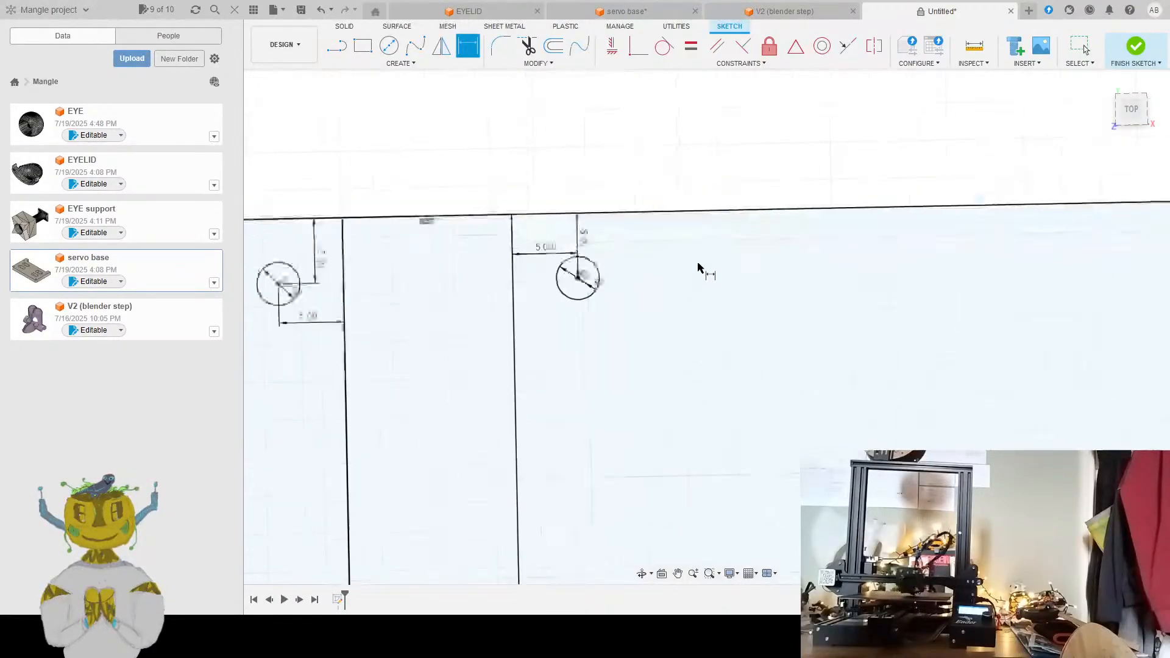
middle_drag(748, 339, 702, 328)
scroll(704, 327, down, 1)
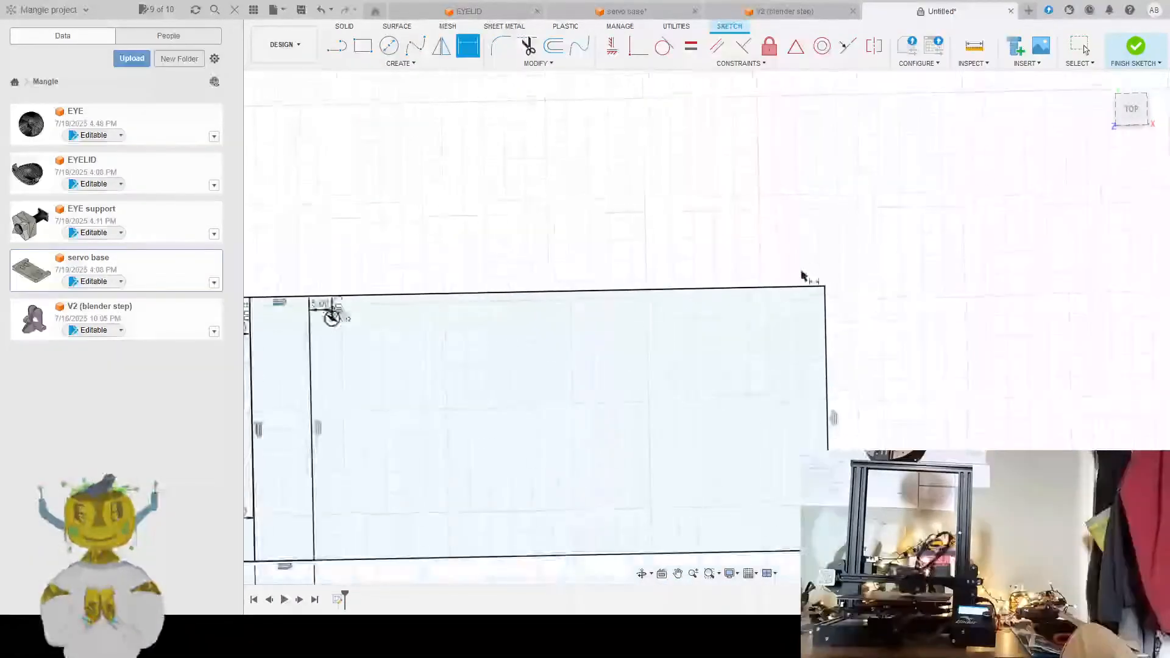
scroll(802, 268, up, 3)
middle_drag(789, 259, 758, 223)
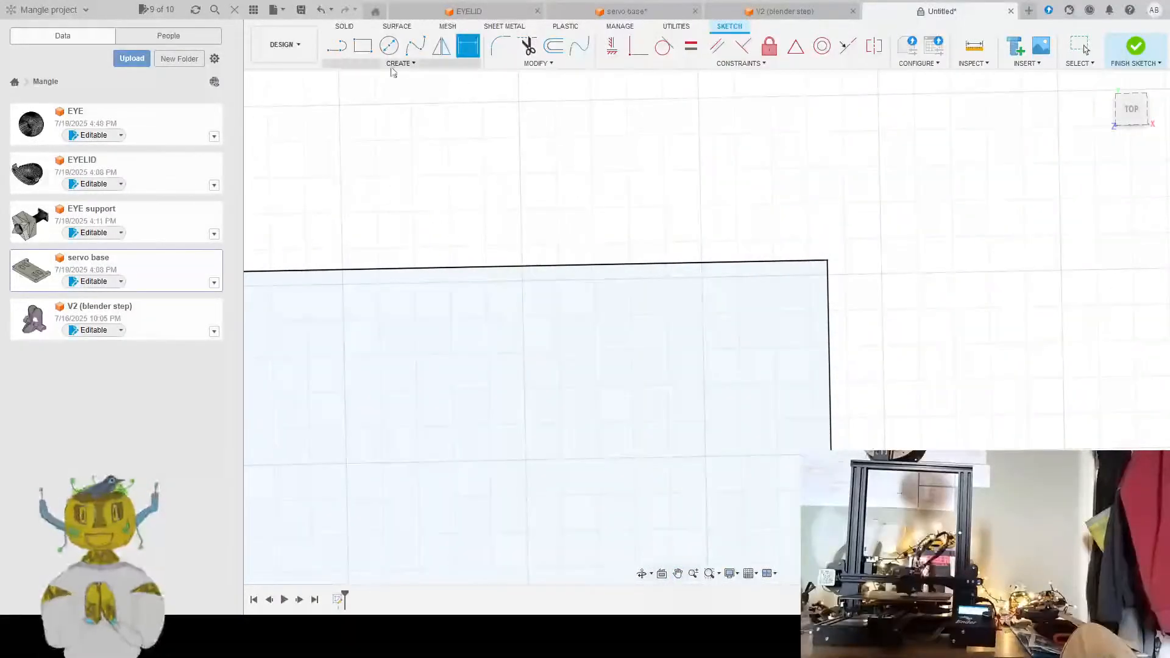
click(389, 46)
click(780, 299)
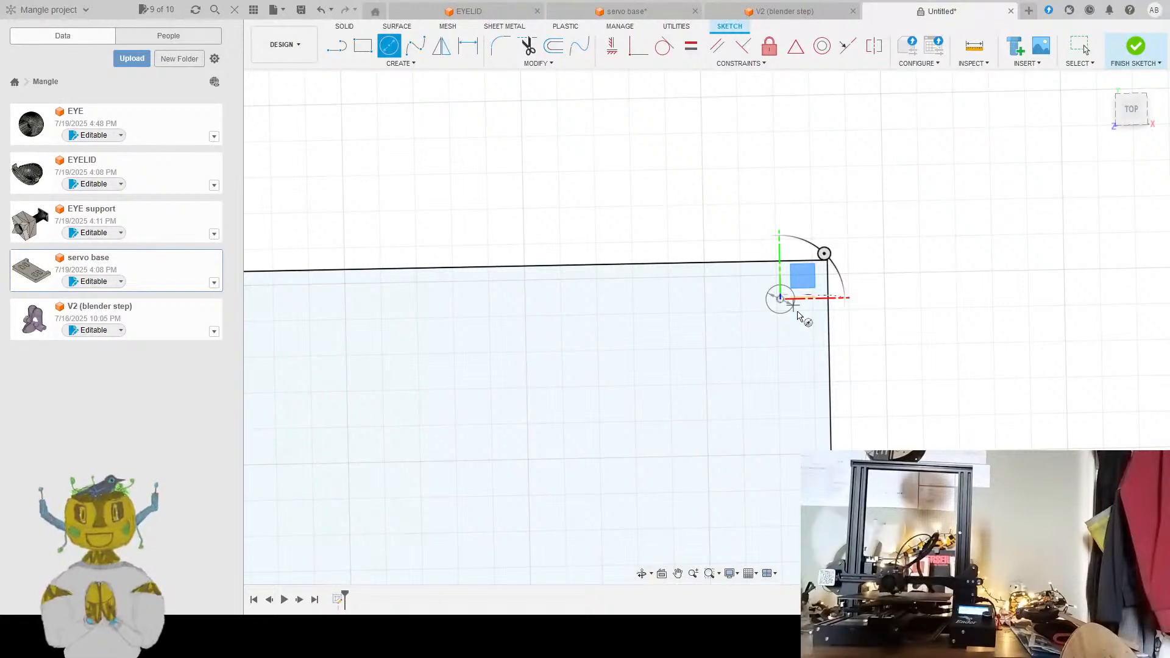
key(Return)
Dimension the sixth circle's centre 5 mm from the plate's upper edge
scroll(784, 298, down, 1)
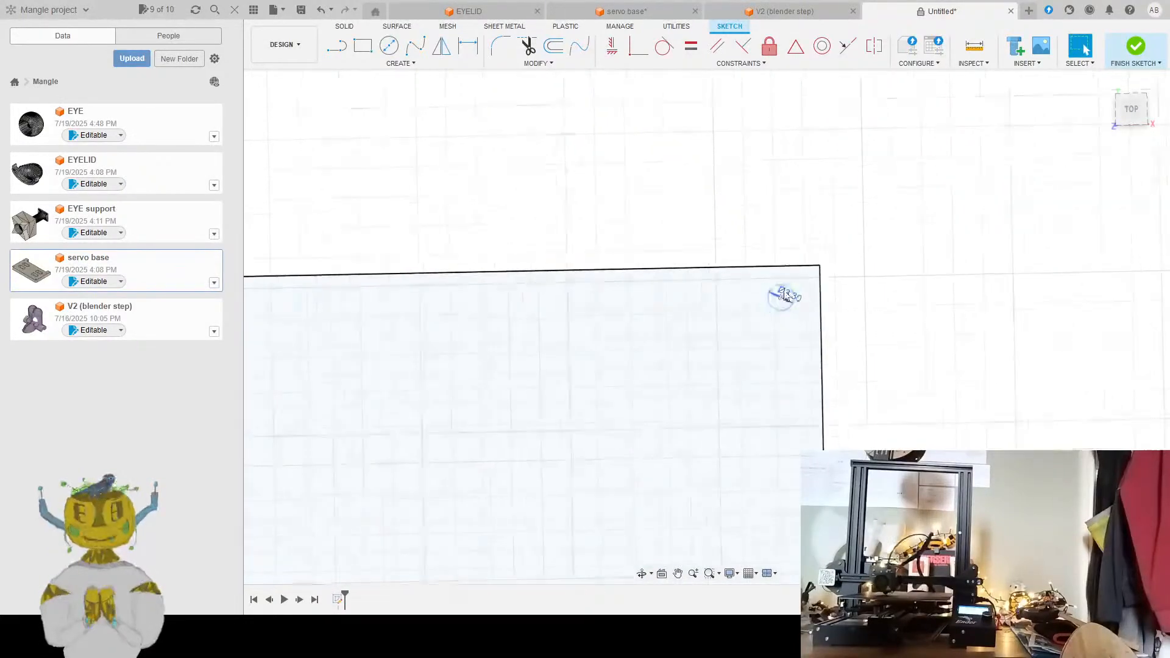
scroll(773, 292, up, 5)
click(473, 51)
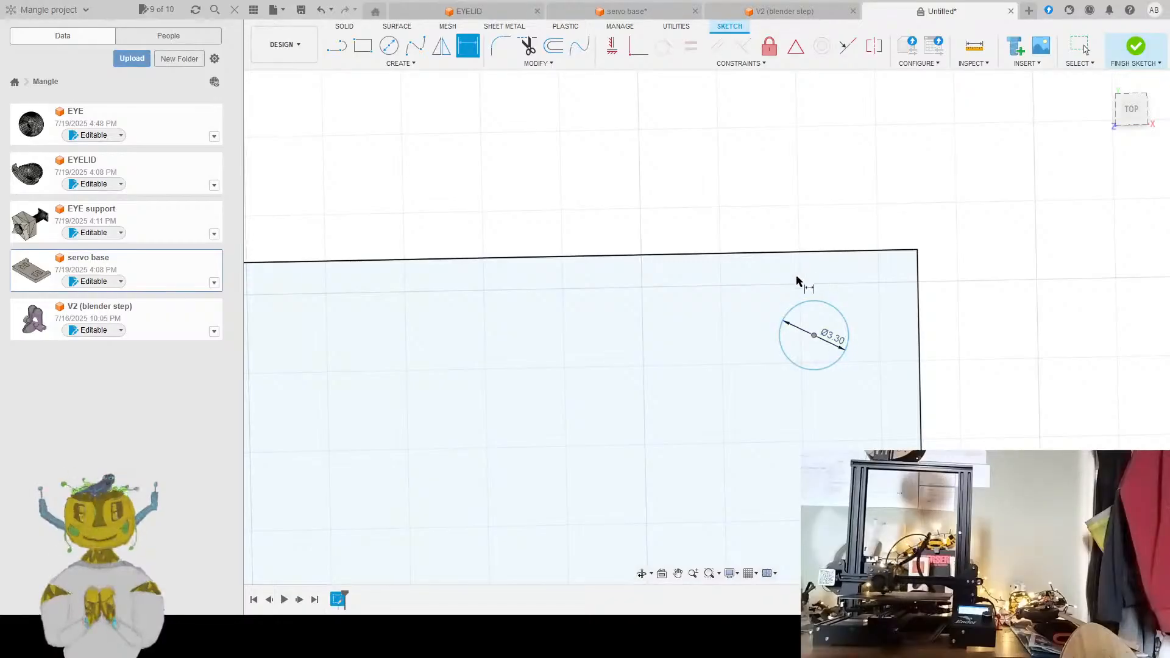
click(815, 259)
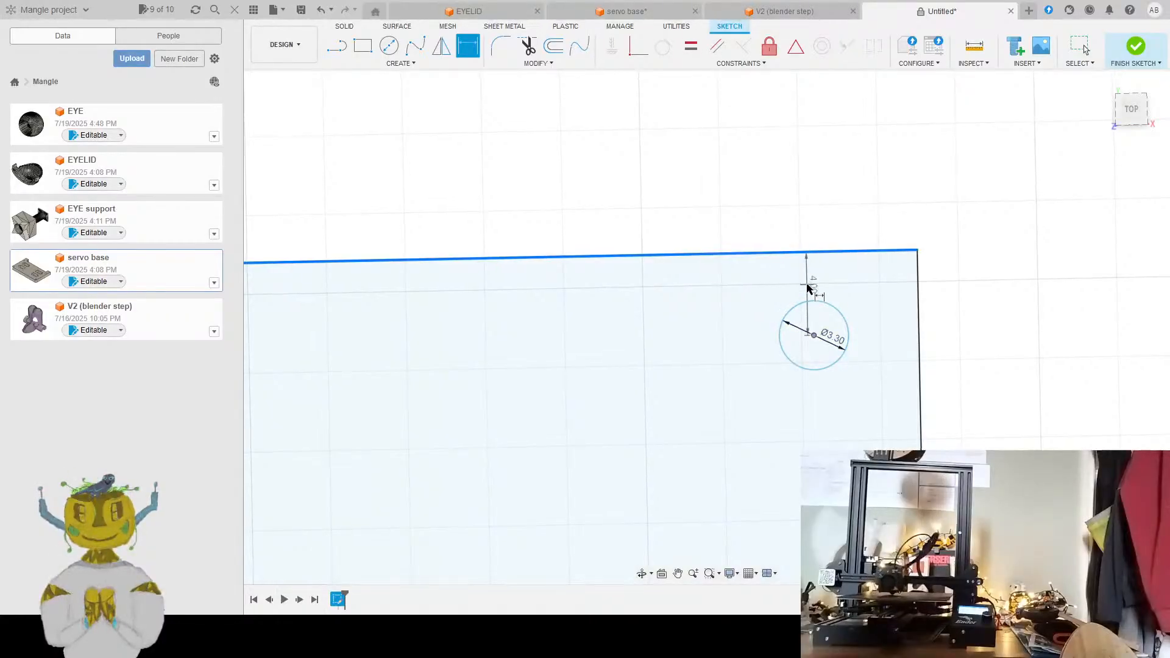
text(5)
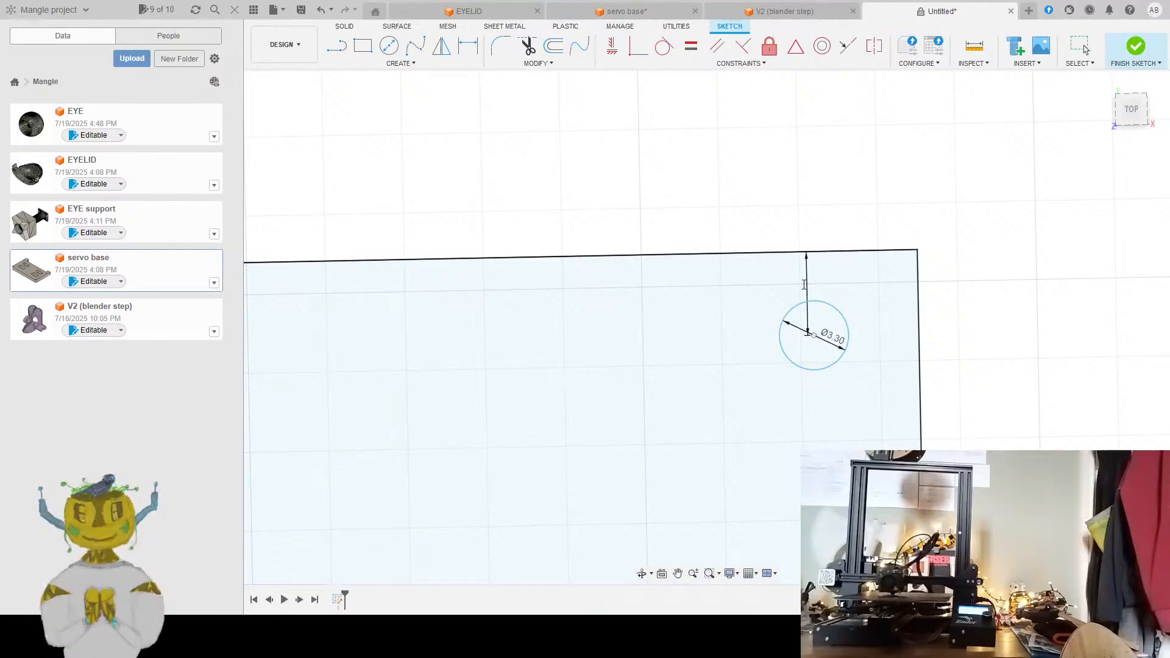
key(Return)
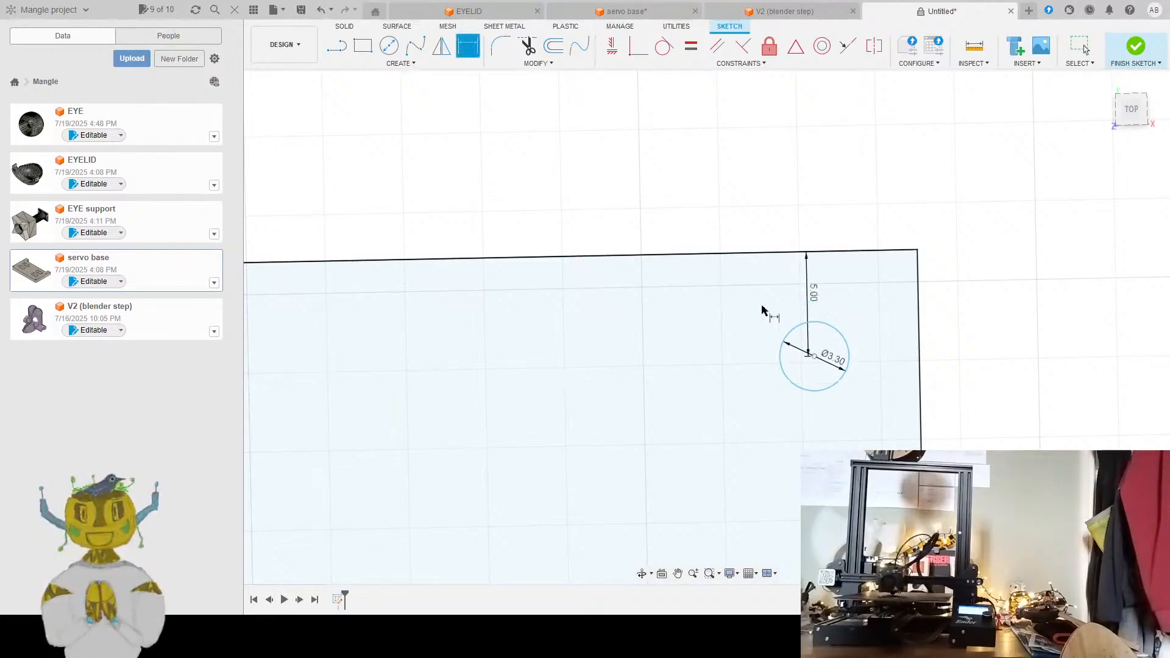
Dimension the sixth circle's centre 5 mm from the plate's right edge
click(815, 355)
click(919, 361)
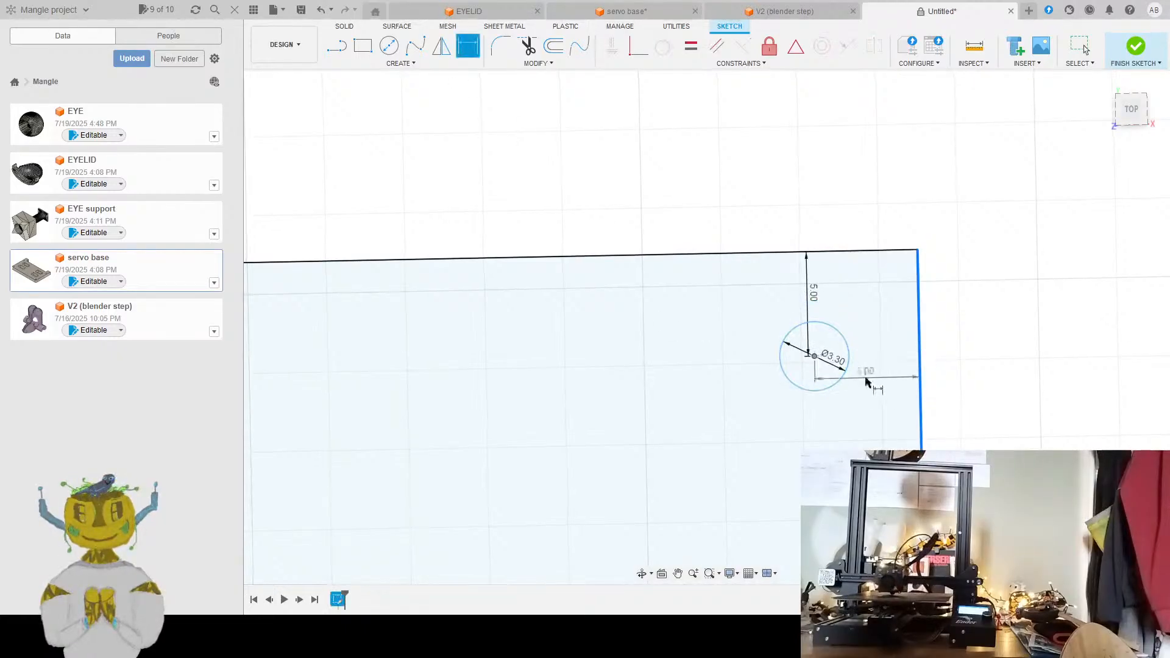
click(866, 383)
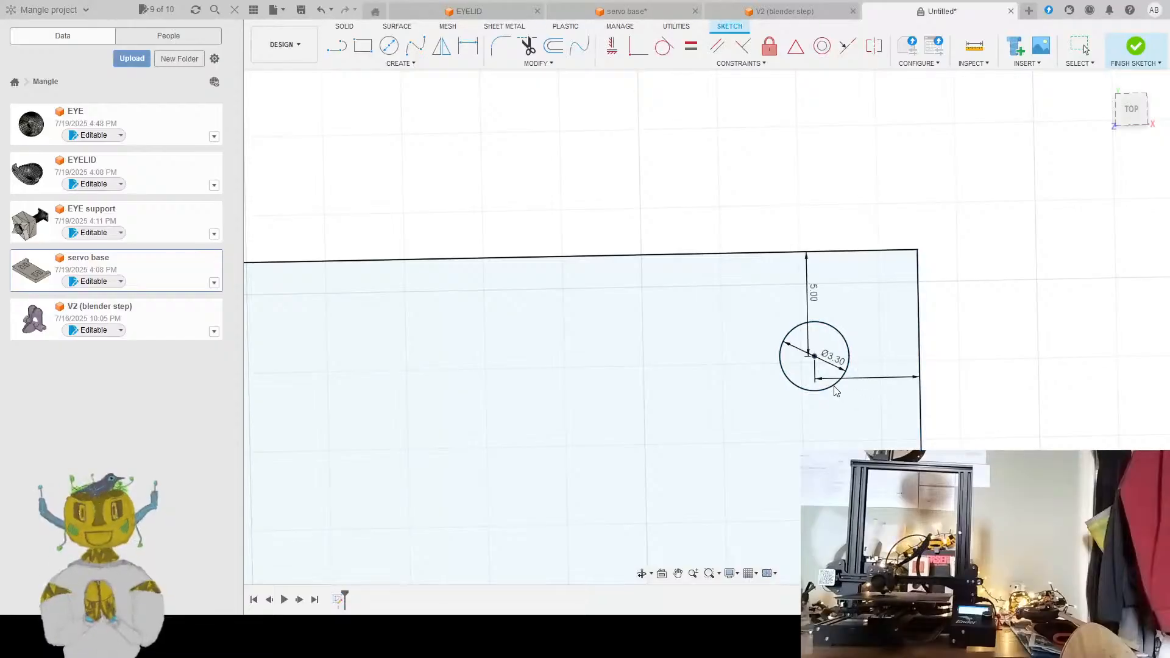
key(Return)
Sketch a seventh 3.3 mm diameter circle inside the lower-right corner of the plate's right section
scroll(881, 390, up, 2)
scroll(860, 395, down, 5)
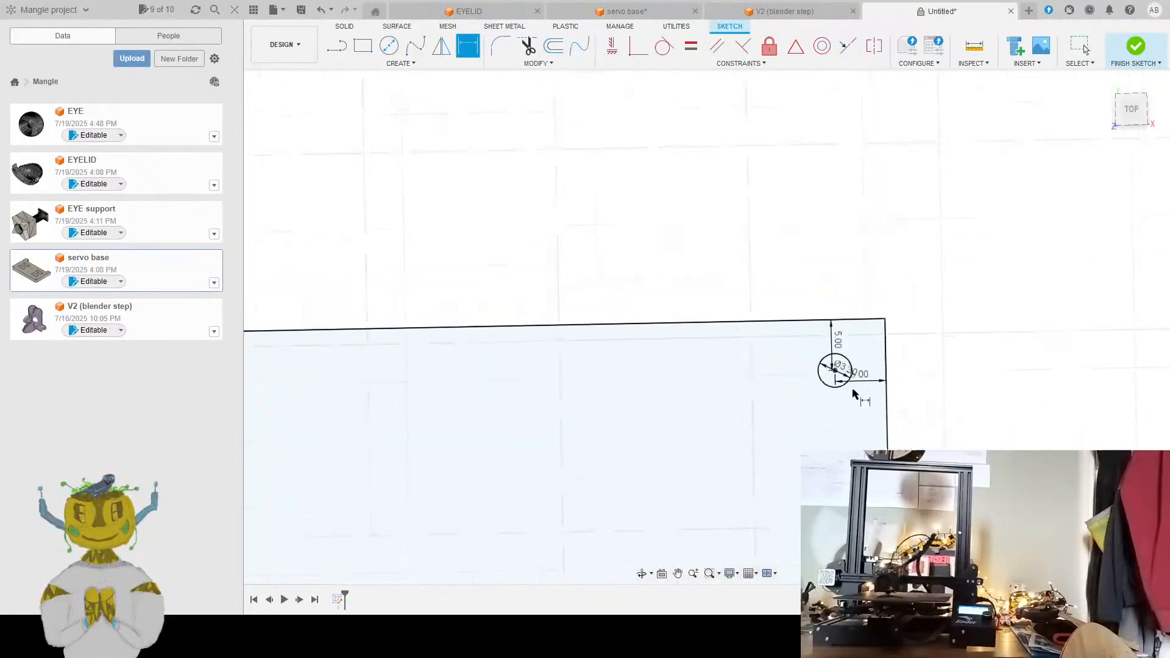
middle_drag(860, 395, 779, 138)
middle_drag(802, 267, 795, 250)
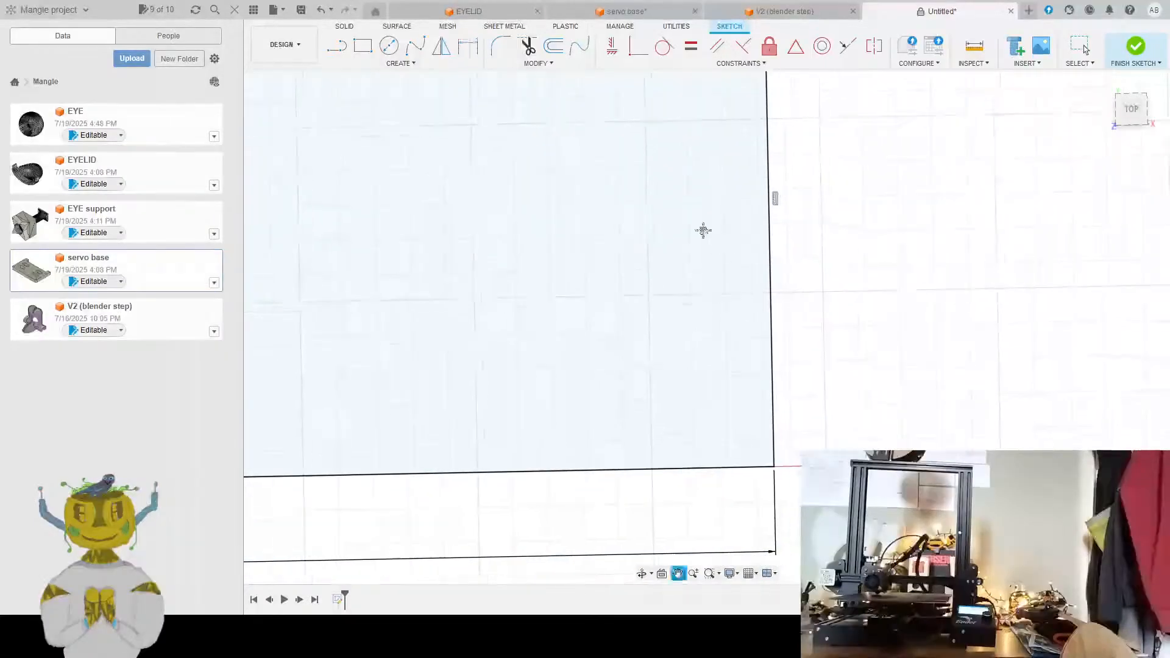
middle_drag(703, 230, 672, 175)
click(397, 49)
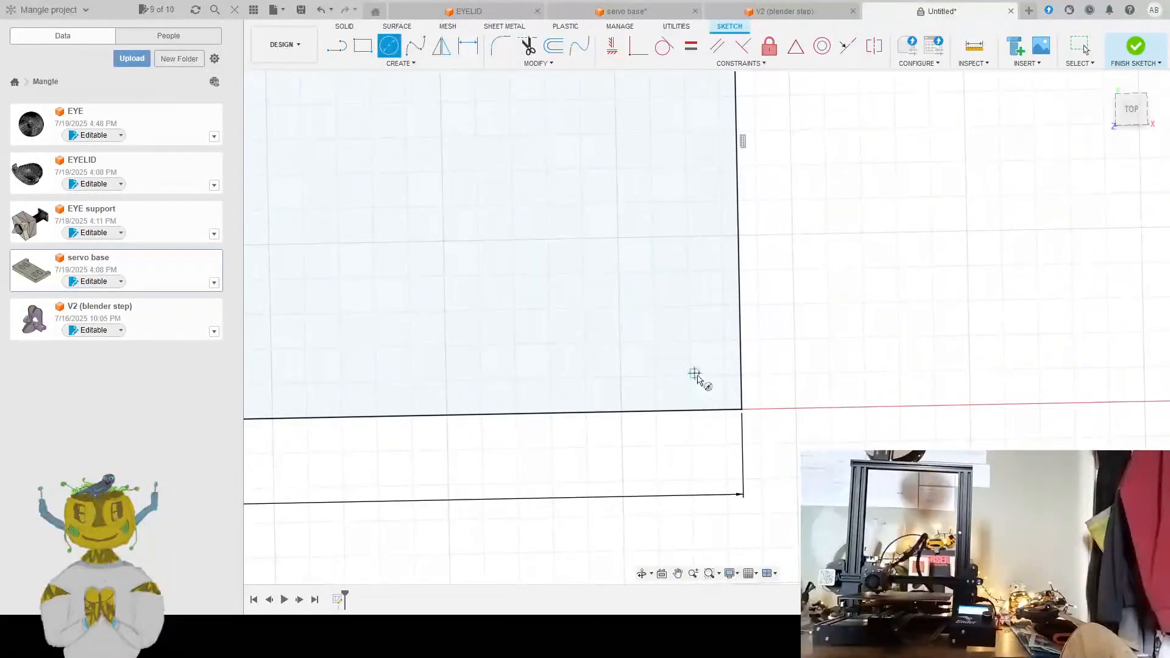
click(695, 373)
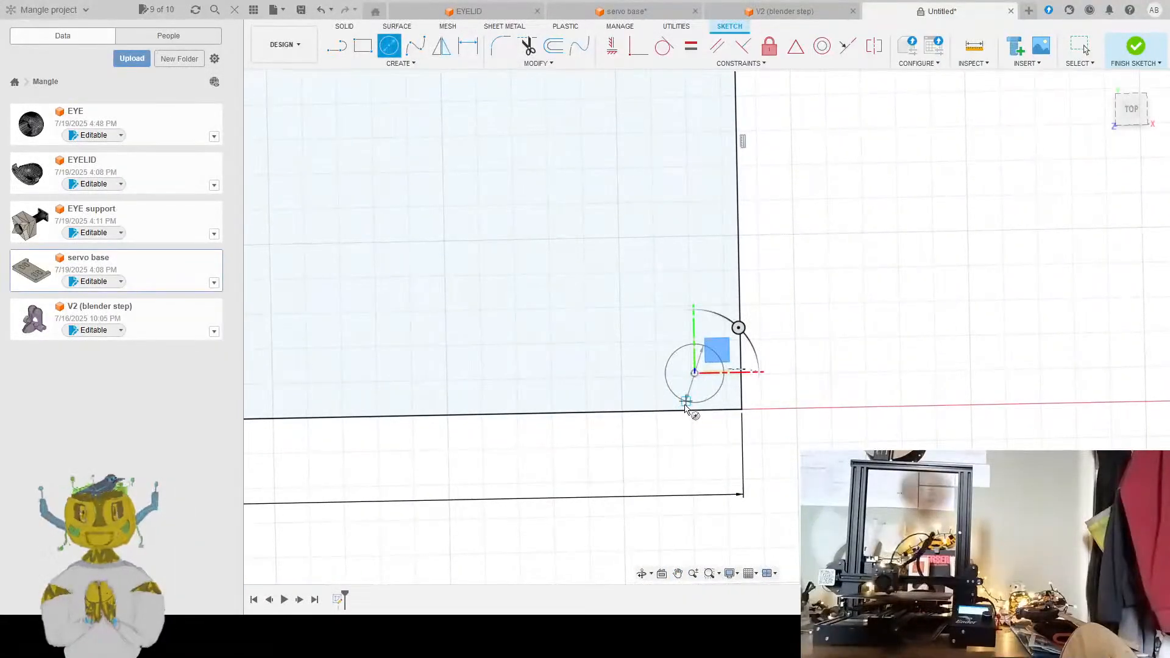
click(683, 387)
key(Escape)
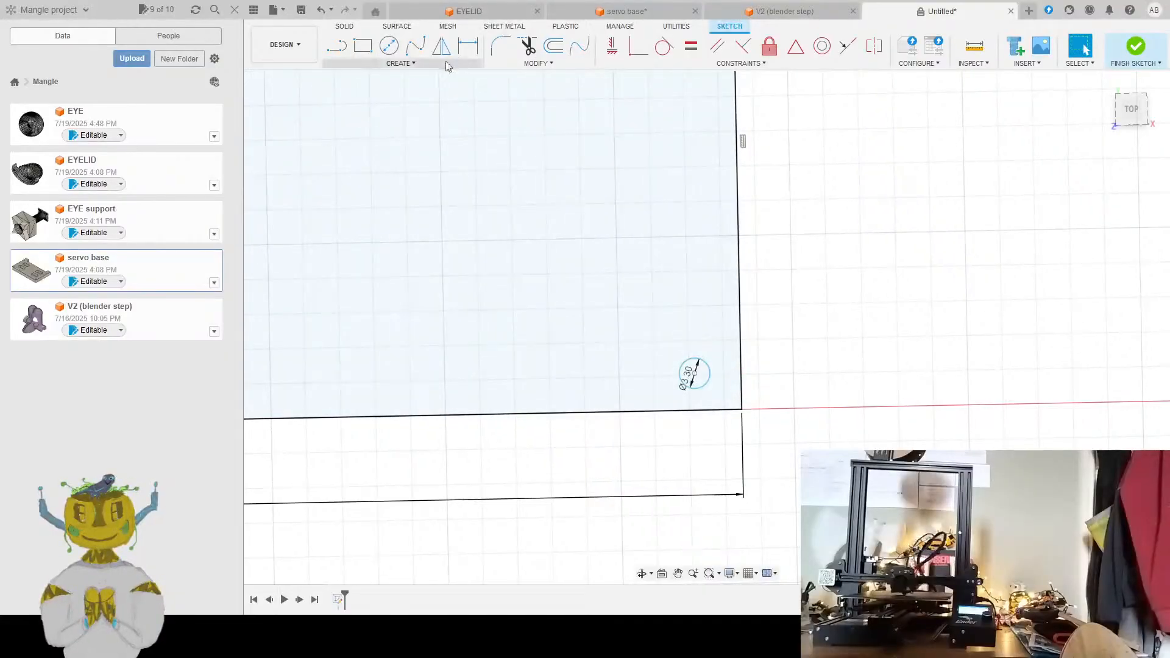
Dimension the seventh circle's centre 5 mm from the plate's right edge
key(d)
click(695, 374)
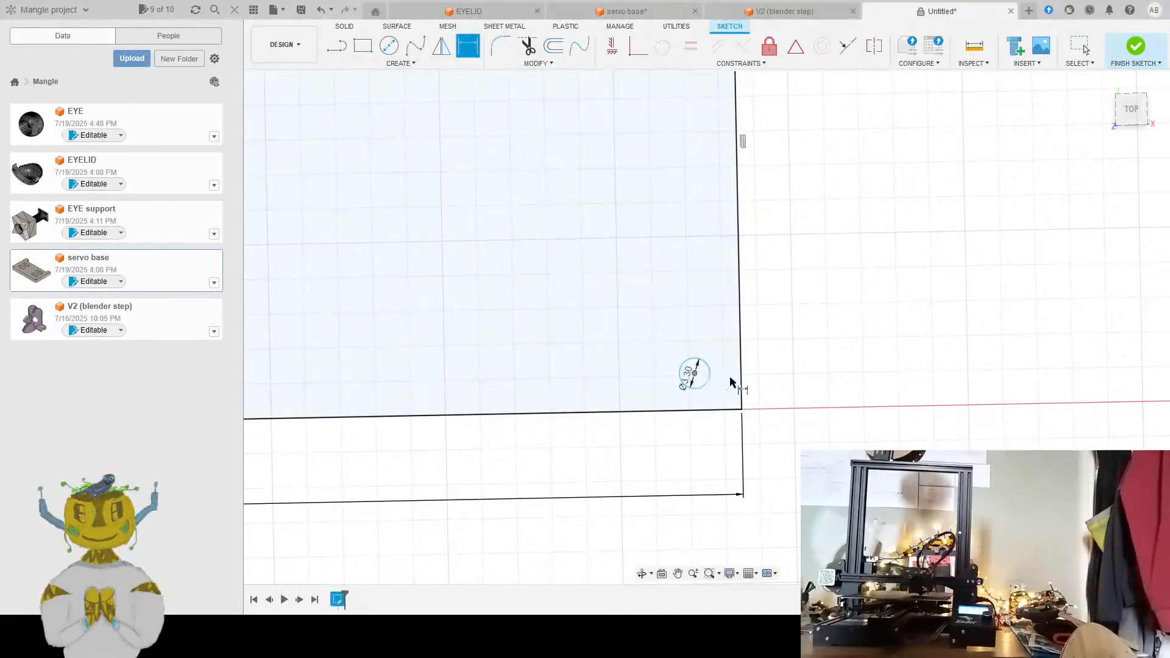
click(740, 385)
click(719, 348)
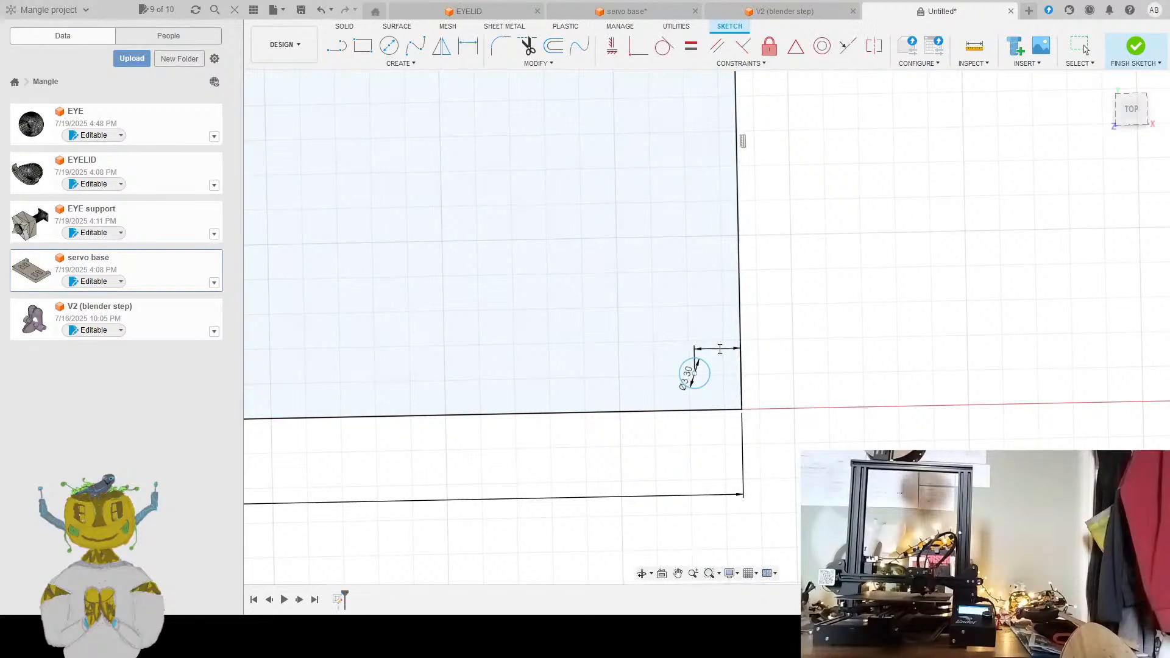
key(Return)
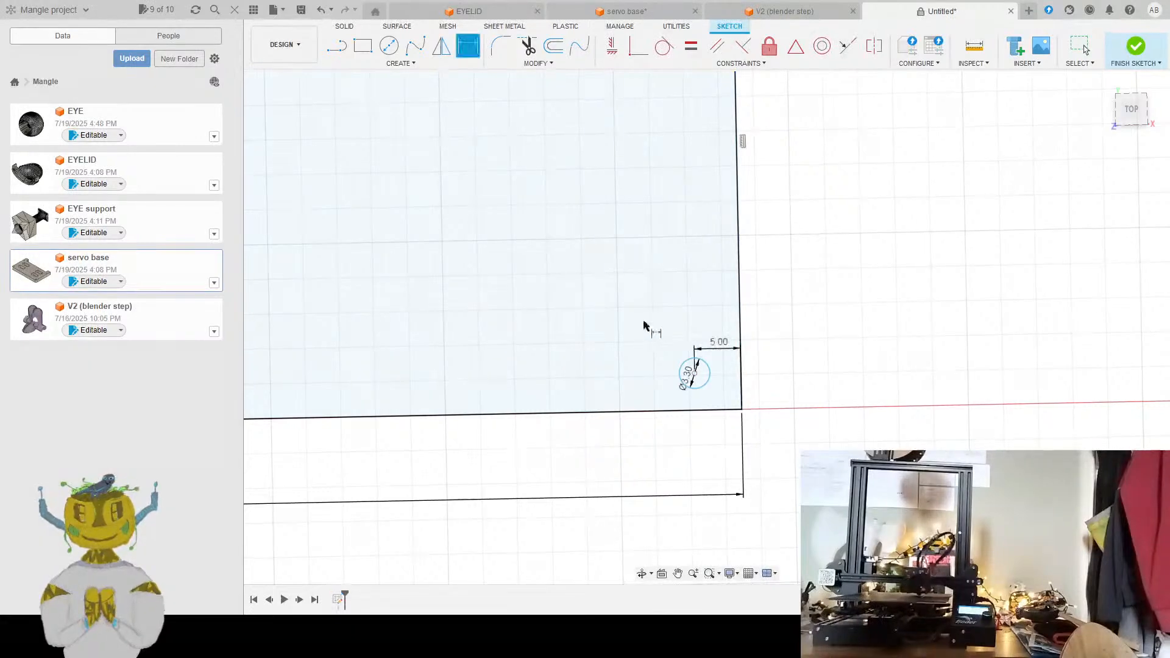
Dimension the seventh circle's centre 5 mm from the plate's lower edge
scroll(739, 199, down, 1)
scroll(746, 311, up, 5)
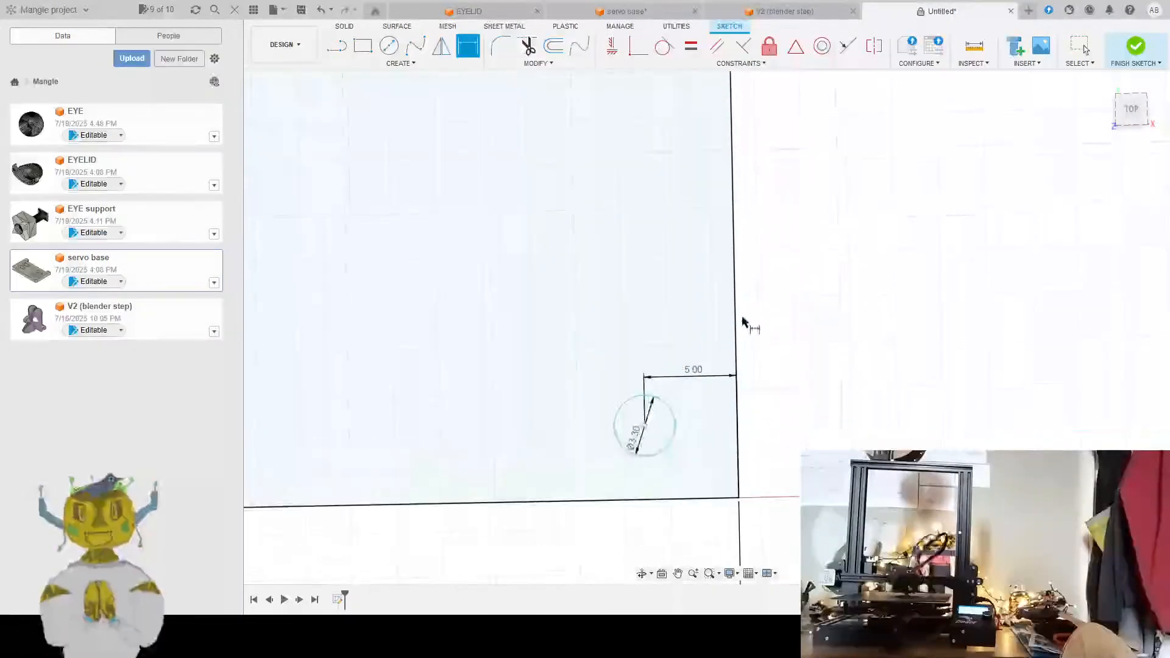
middle_drag(748, 320, 726, 263)
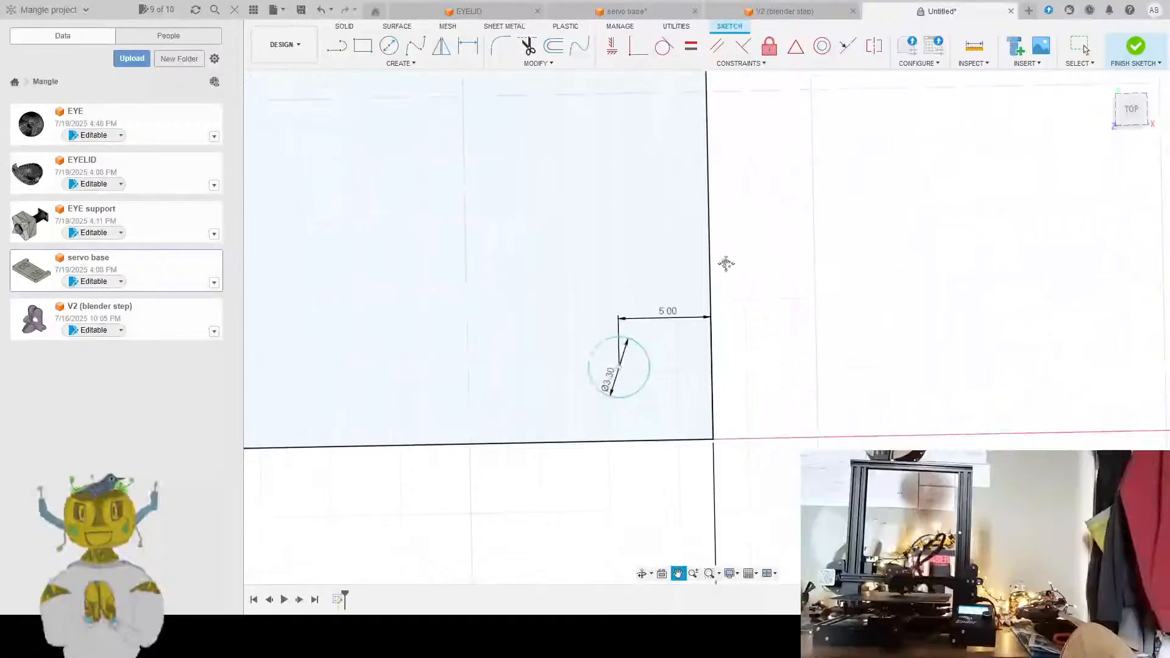
click(643, 442)
click(601, 388)
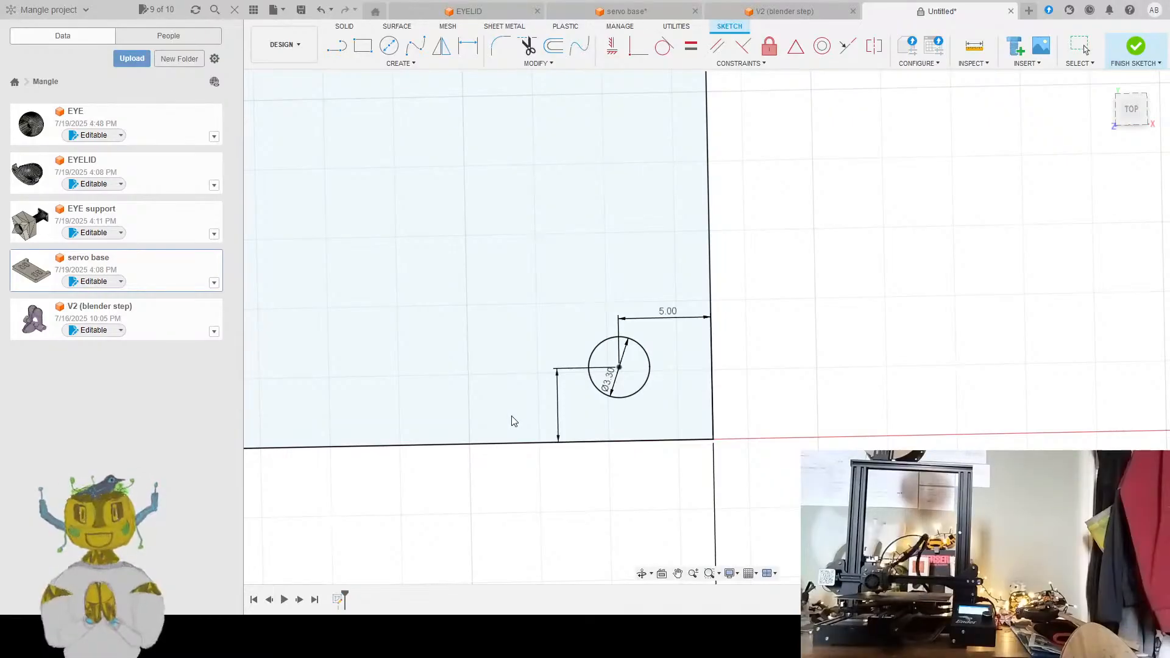
key(d)
Sketch an eighth 3.3 mm diameter circle inside the lower-left corner of the plate's right section
scroll(687, 408, up, 3)
scroll(693, 403, down, 5)
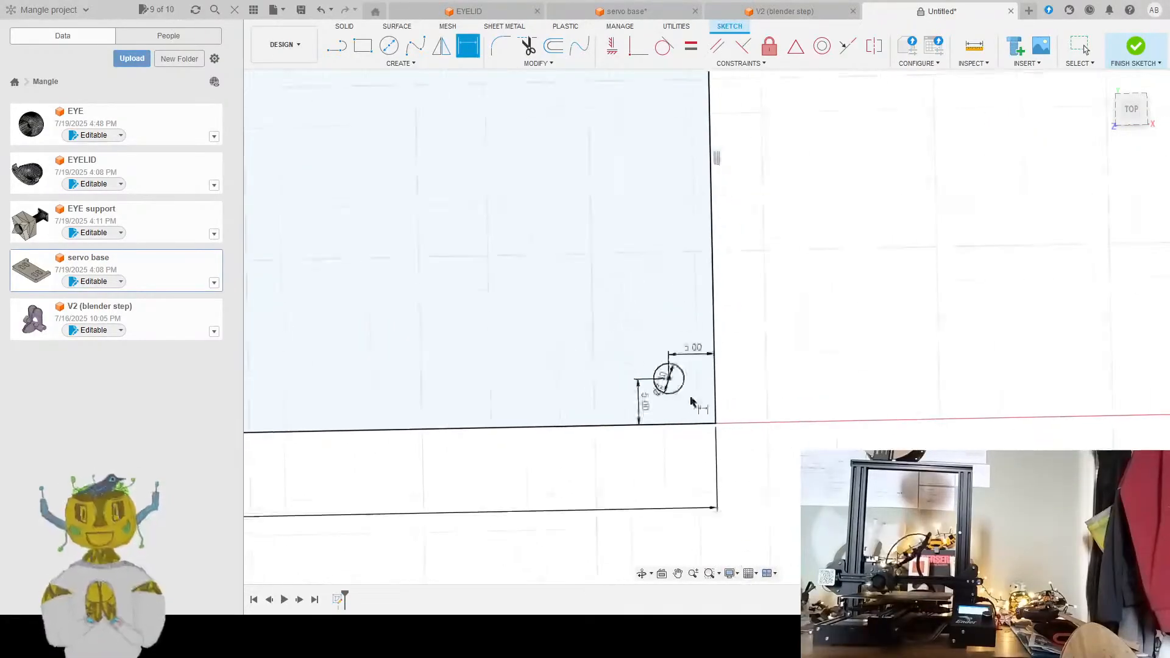
scroll(693, 402, down, 5)
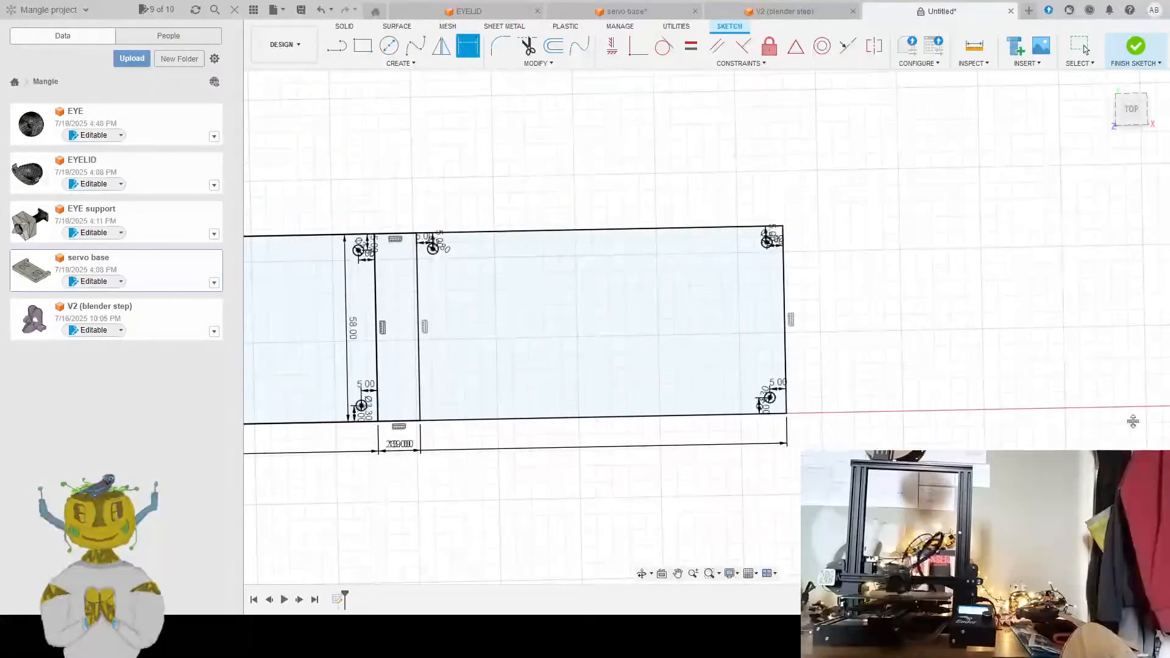
mouse_move(524, 342)
middle_down()
mouse_move(645, 340)
mouse_move(617, 337)
mouse_move(500, 241)
middle_up()
scroll(599, 402, down, 2)
scroll(591, 385, up, 10)
scroll(500, 240, down, 1)
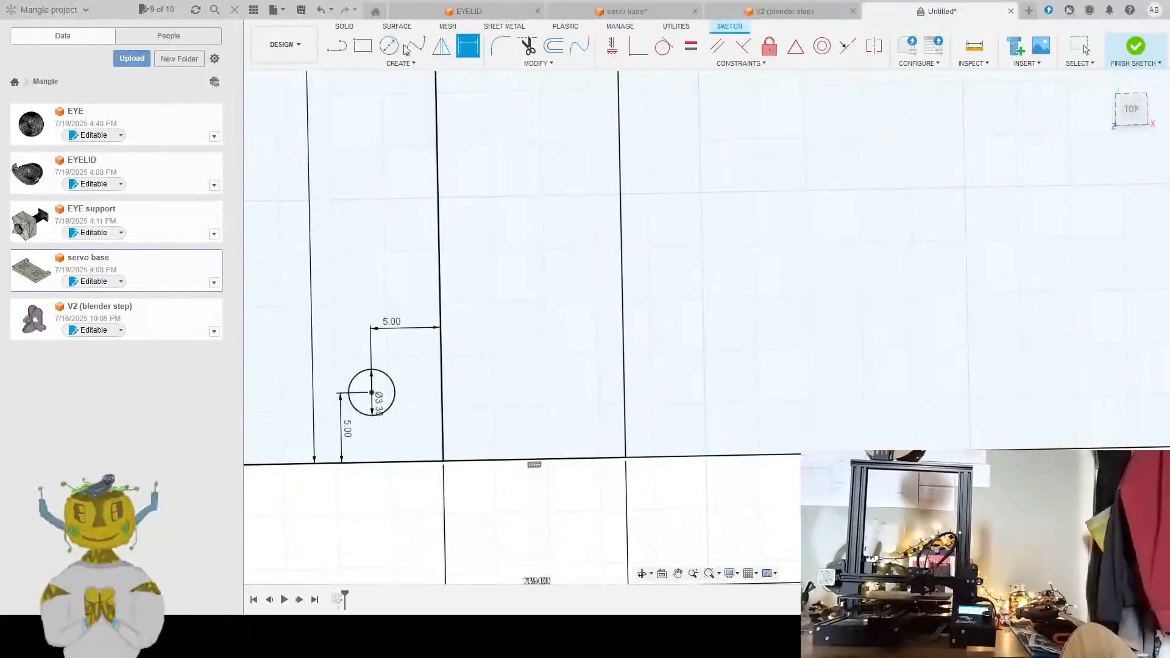
click(390, 47)
click(667, 400)
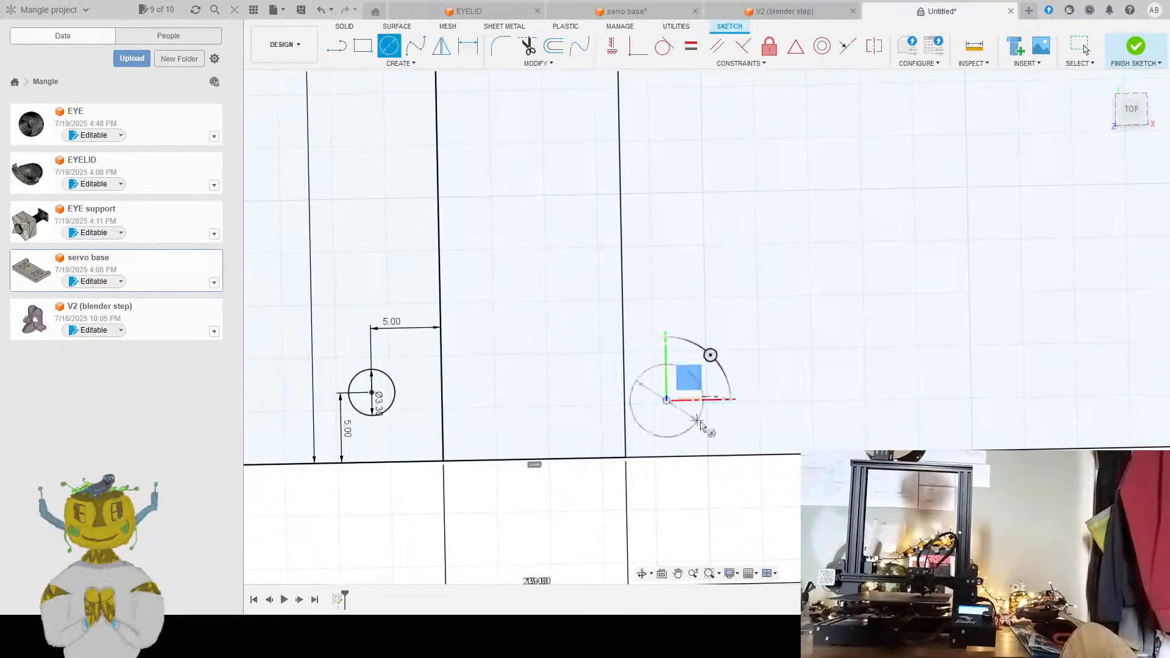
text(3.3)
key(Return)
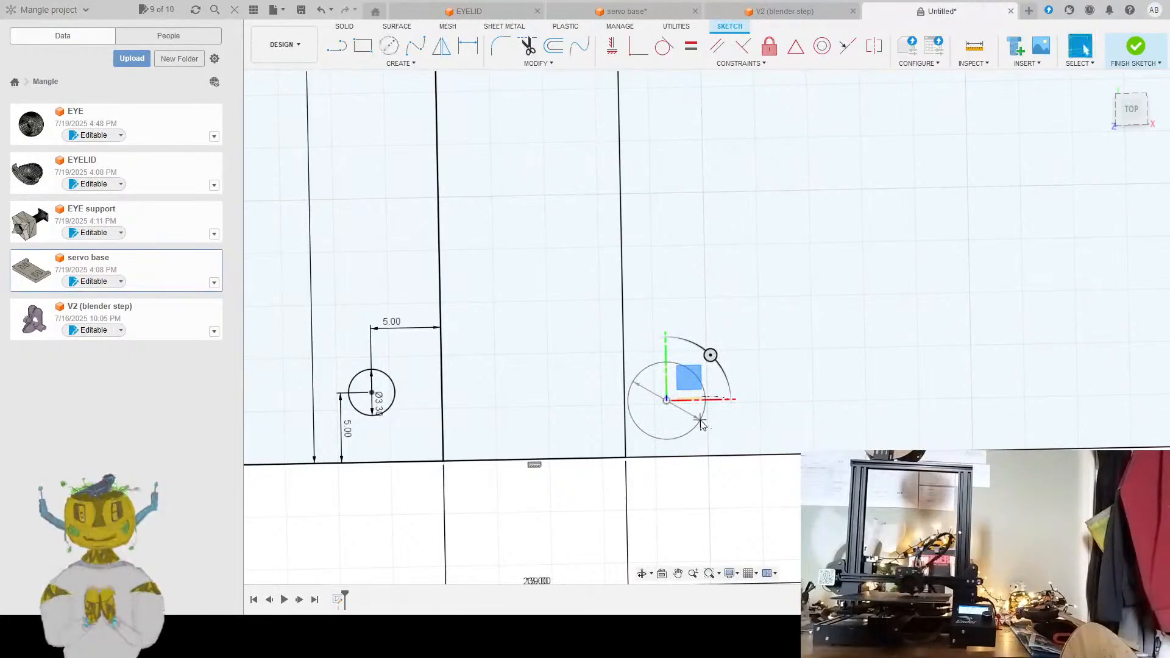
Dimension the eighth circle's centre 5 mm from the left edge of the plate's right section
click(462, 41)
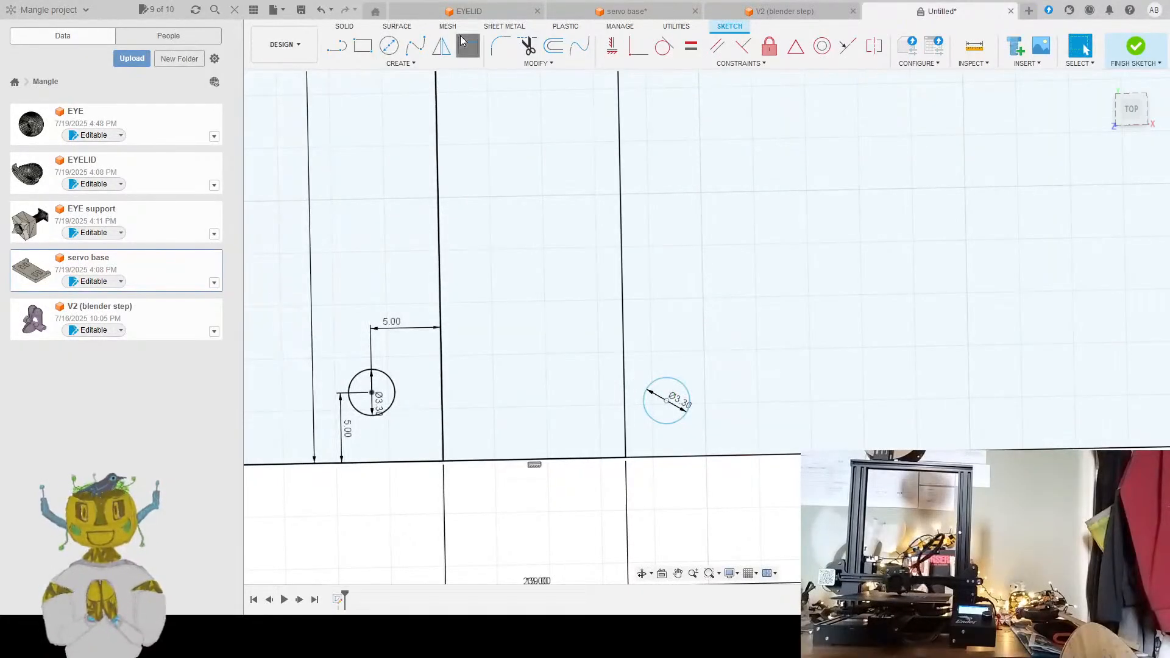
click(623, 402)
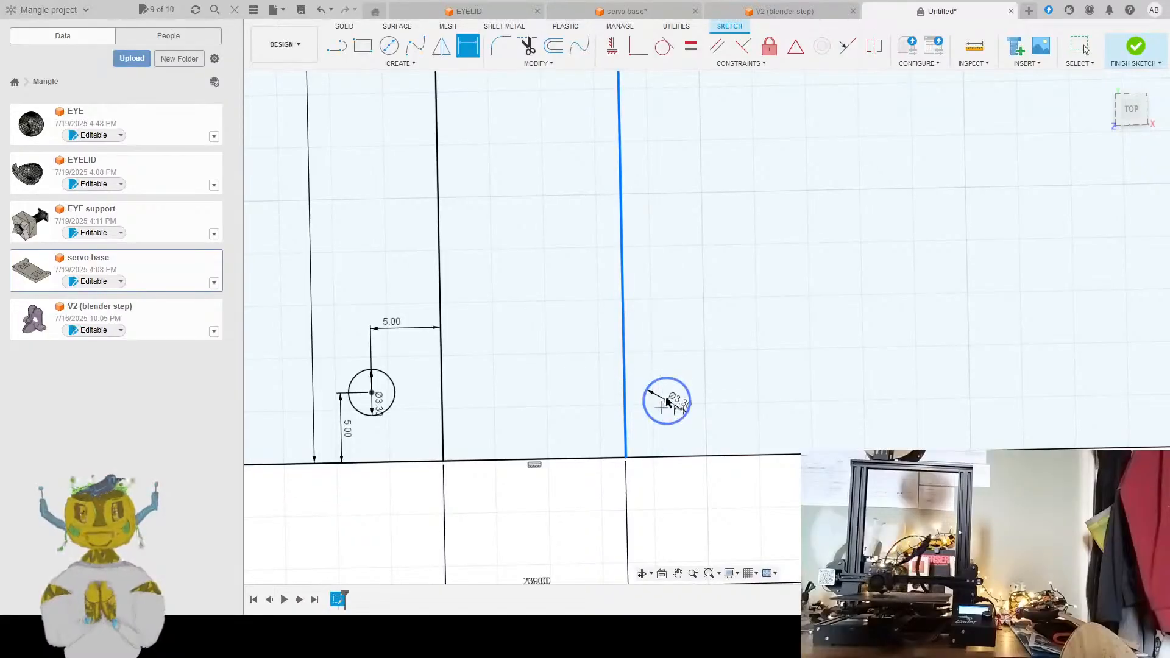
click(668, 400)
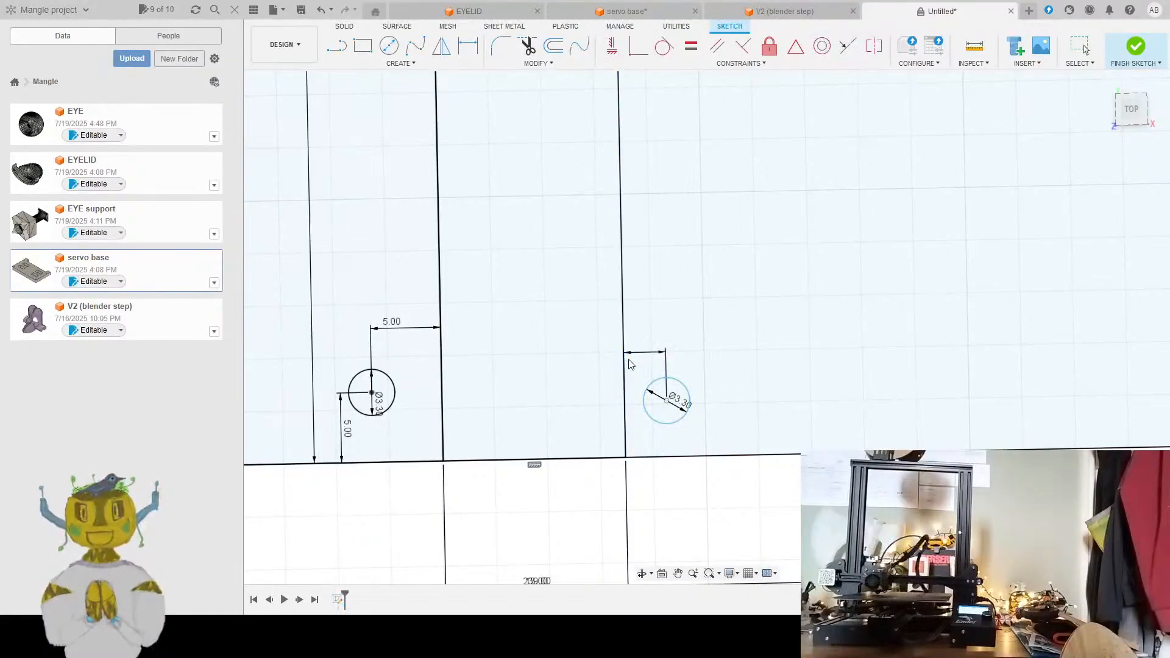
click(631, 364)
text(5)
key(Return)
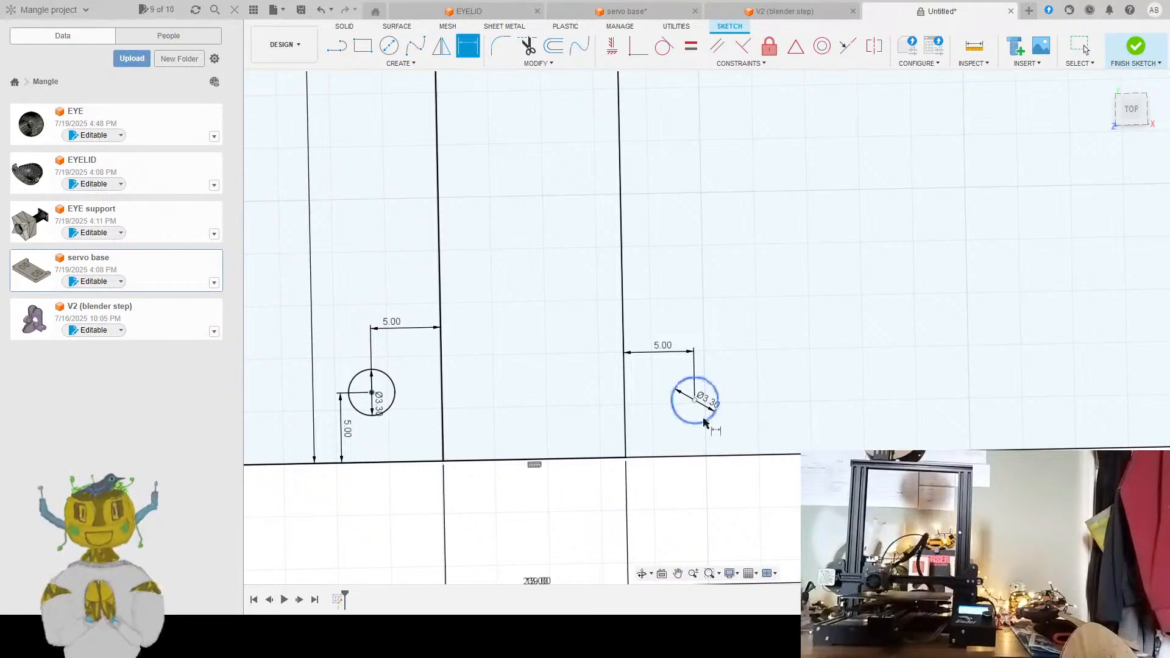
Dimension the eighth circle's centre 5 mm from the plate's lower edge
click(697, 399)
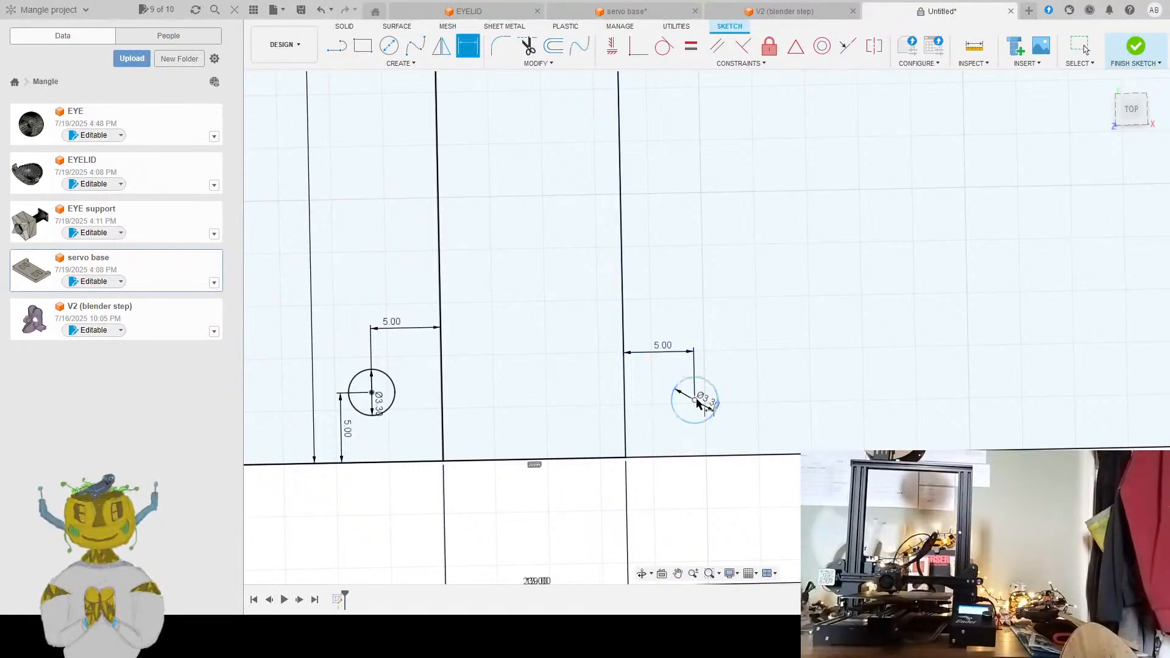
click(727, 457)
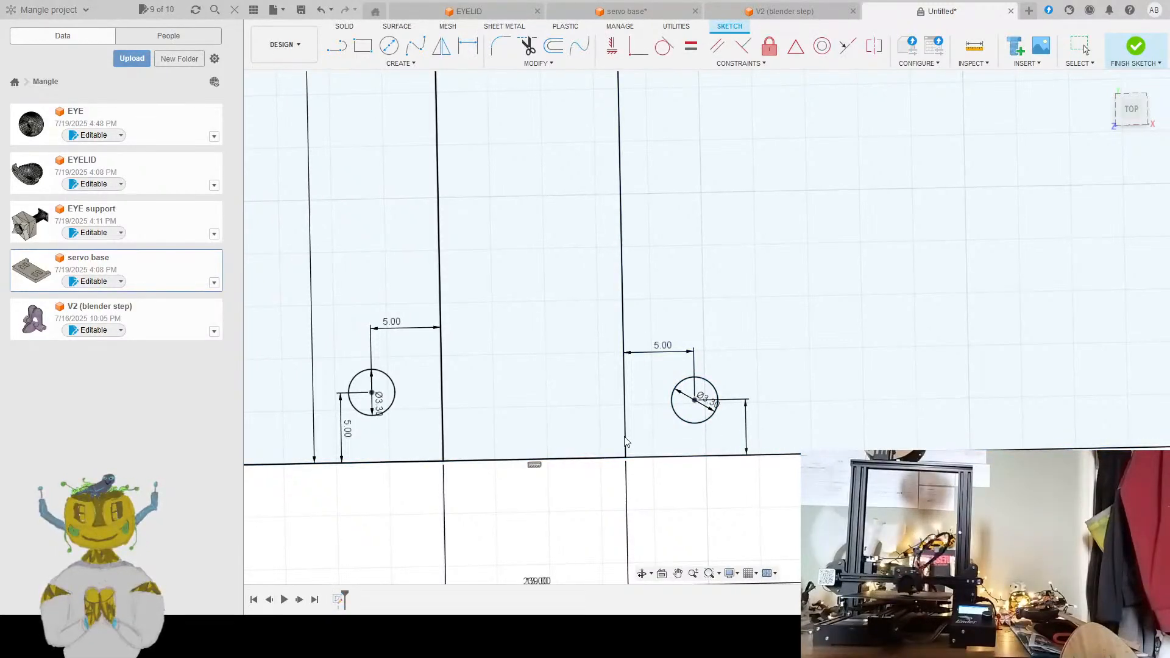
text(5)
key(Return)
Examine the mounting-hole layout across both sections and the middle strip of the plate sketch
scroll(671, 347, down, 2)
scroll(698, 299, up, 4)
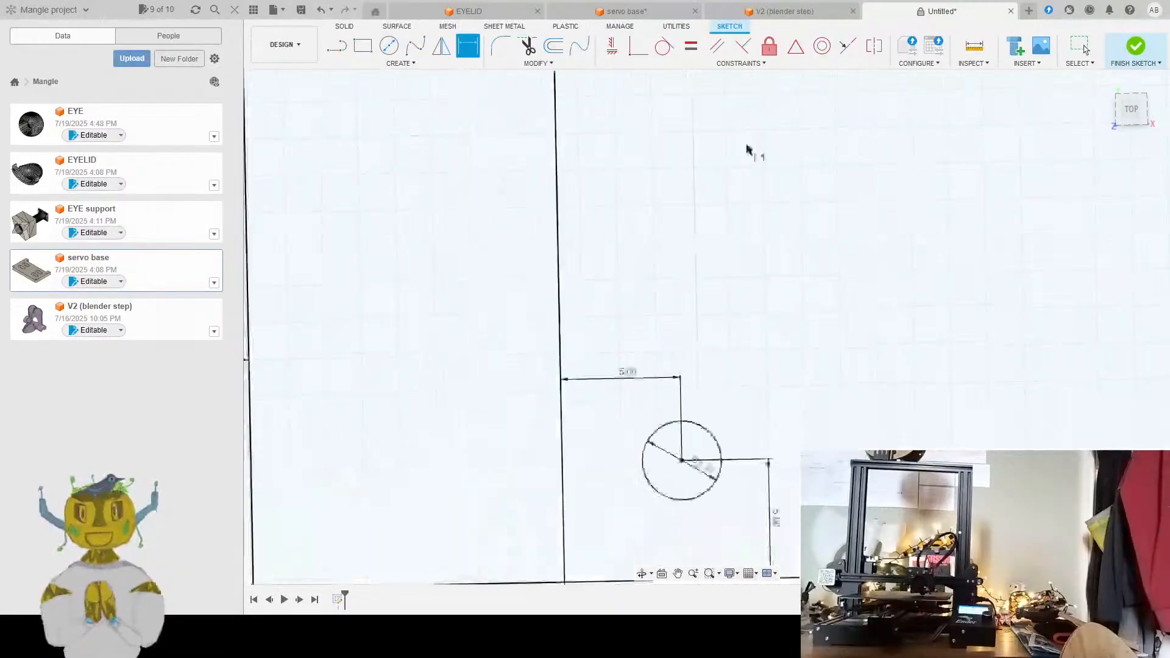
scroll(748, 150, down, 7)
middle_drag(740, 165, 726, 304)
scroll(725, 304, down, 1)
scroll(734, 243, down, 8)
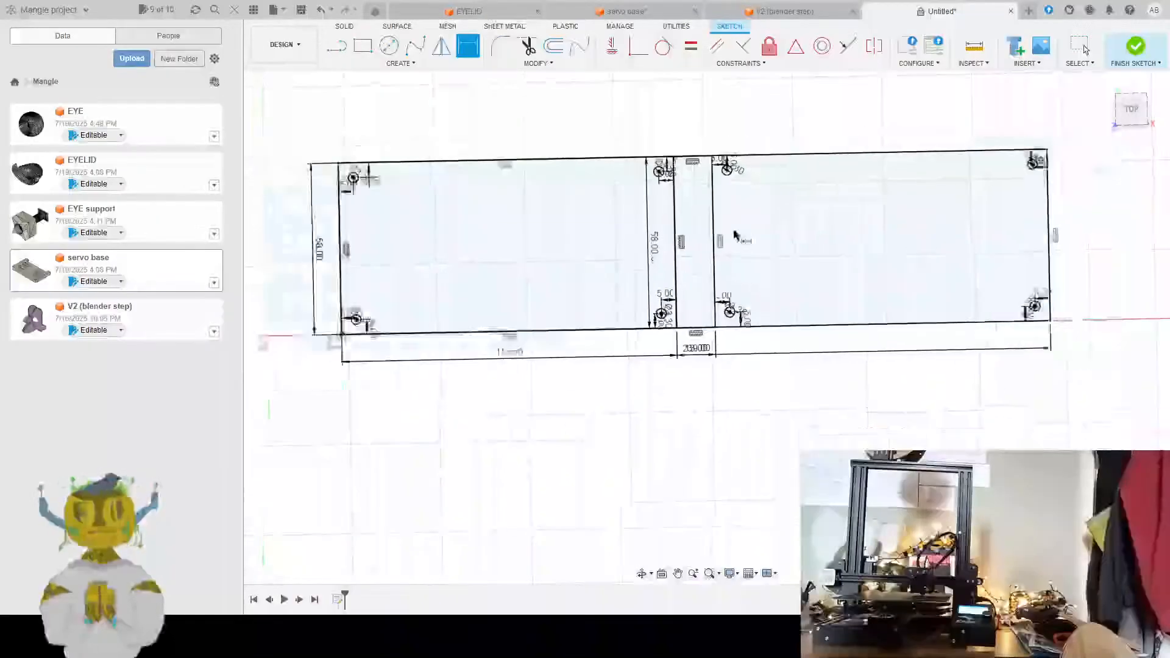
middle_drag(734, 235, 721, 297)
scroll(721, 297, down, 1)
scroll(721, 297, up, 3)
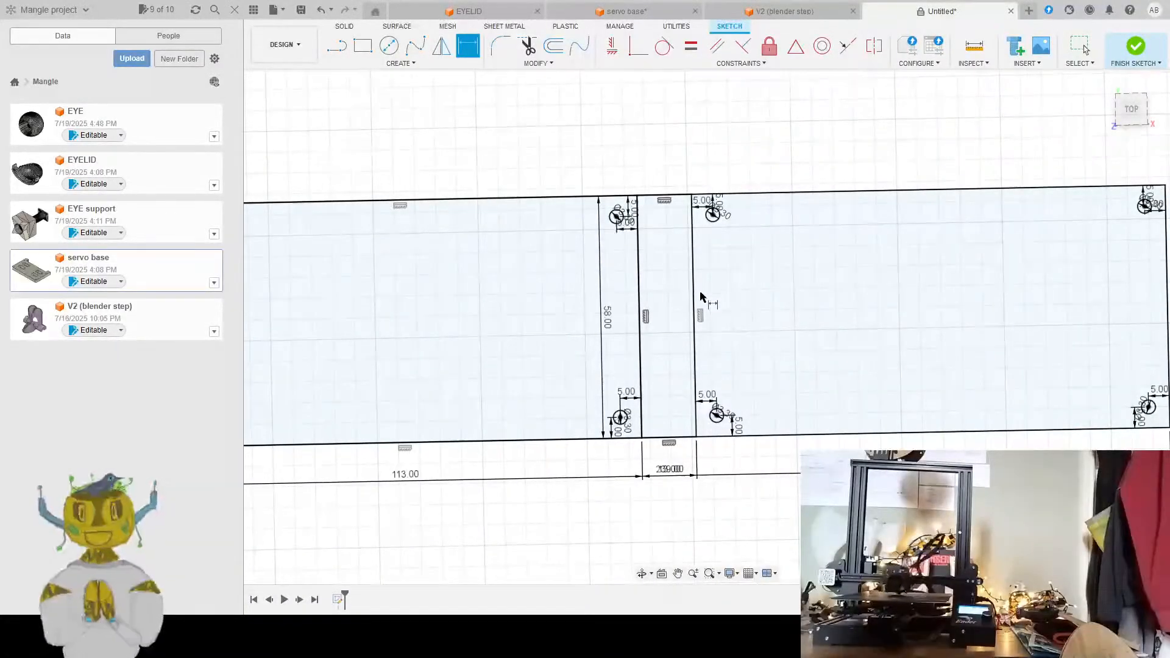
scroll(782, 356, up, 2)
scroll(783, 357, down, 3)
scroll(781, 347, up, 1)
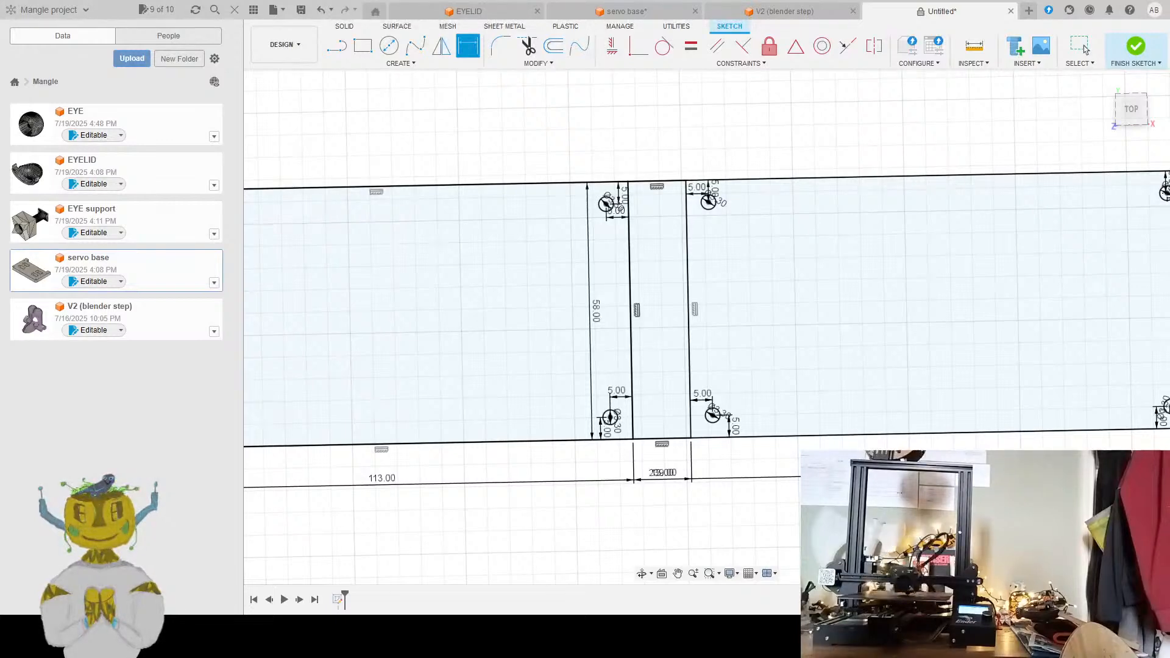
Sketch an 8 mm diameter circle concentric with the lower-right hole of the plate's left section
scroll(622, 452, up, 6)
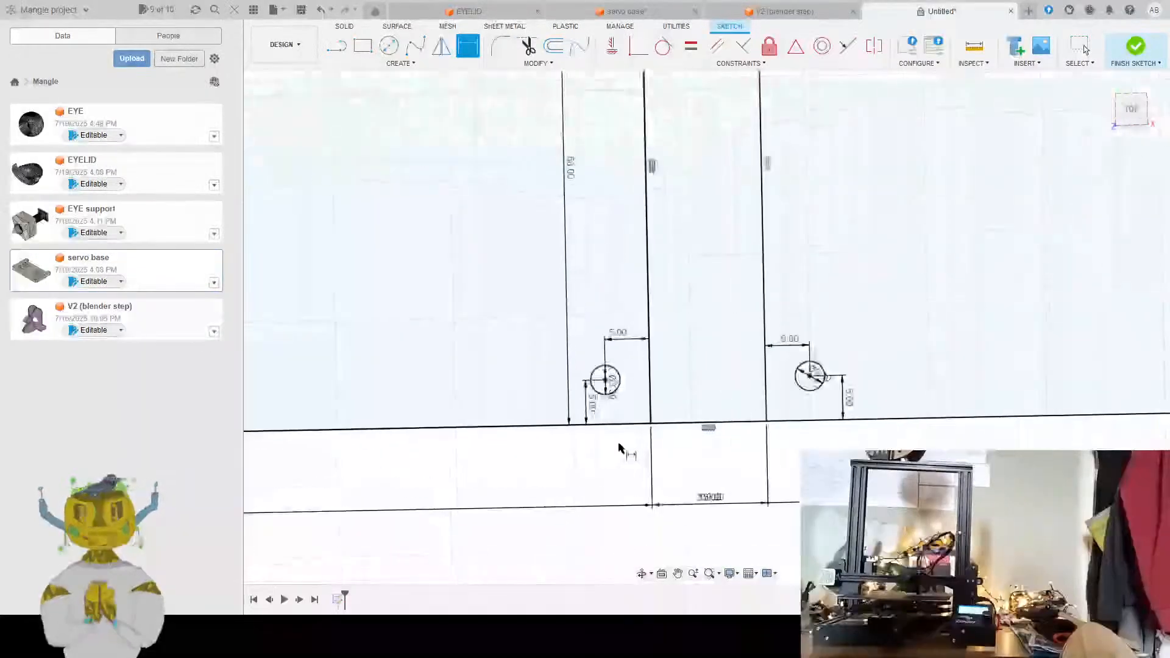
key(c)
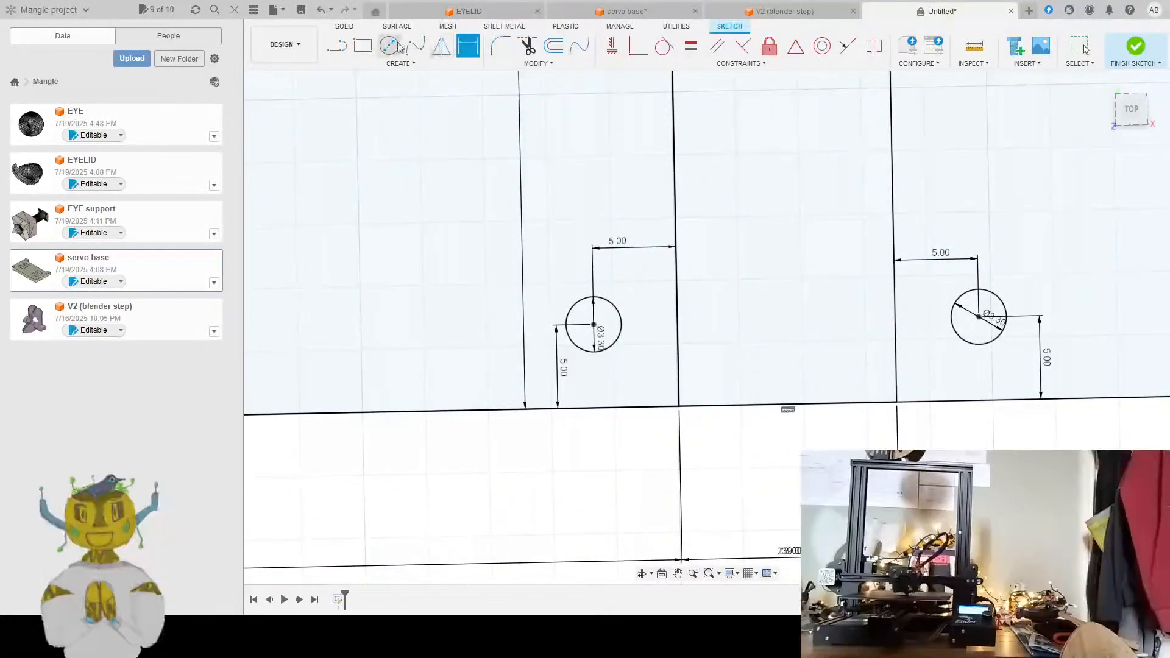
click(594, 324)
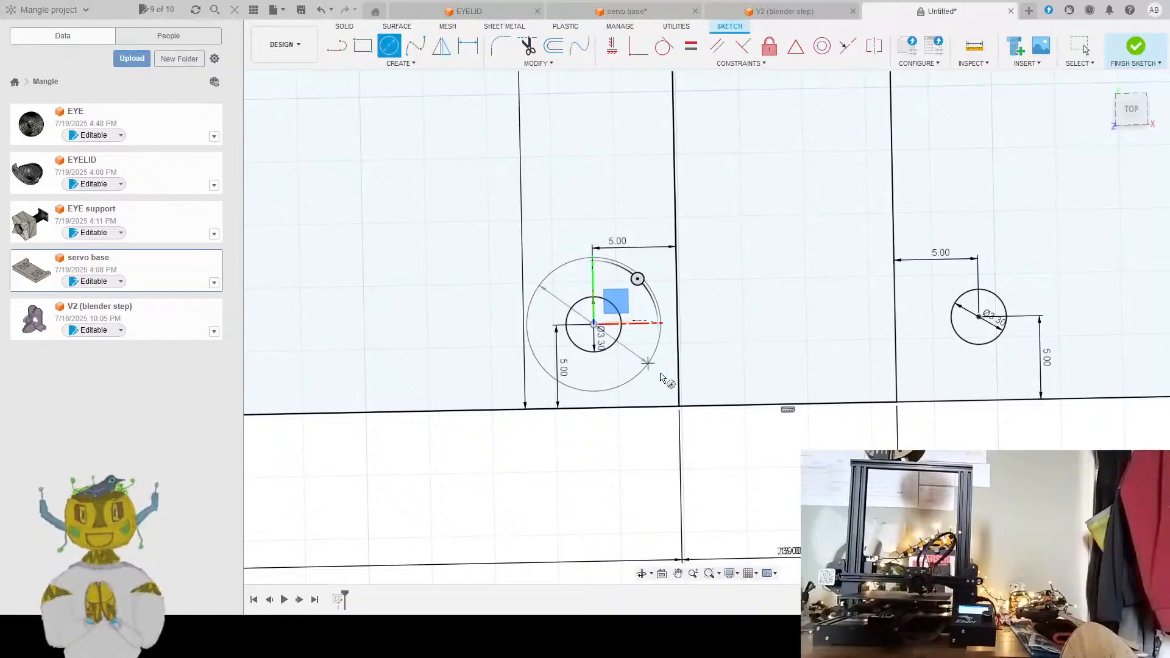
key(Return)
Sketch an 8 mm diameter circle concentric with the upper-left hole of the plate's left section
scroll(663, 378, up, 2)
scroll(671, 310, down, 3)
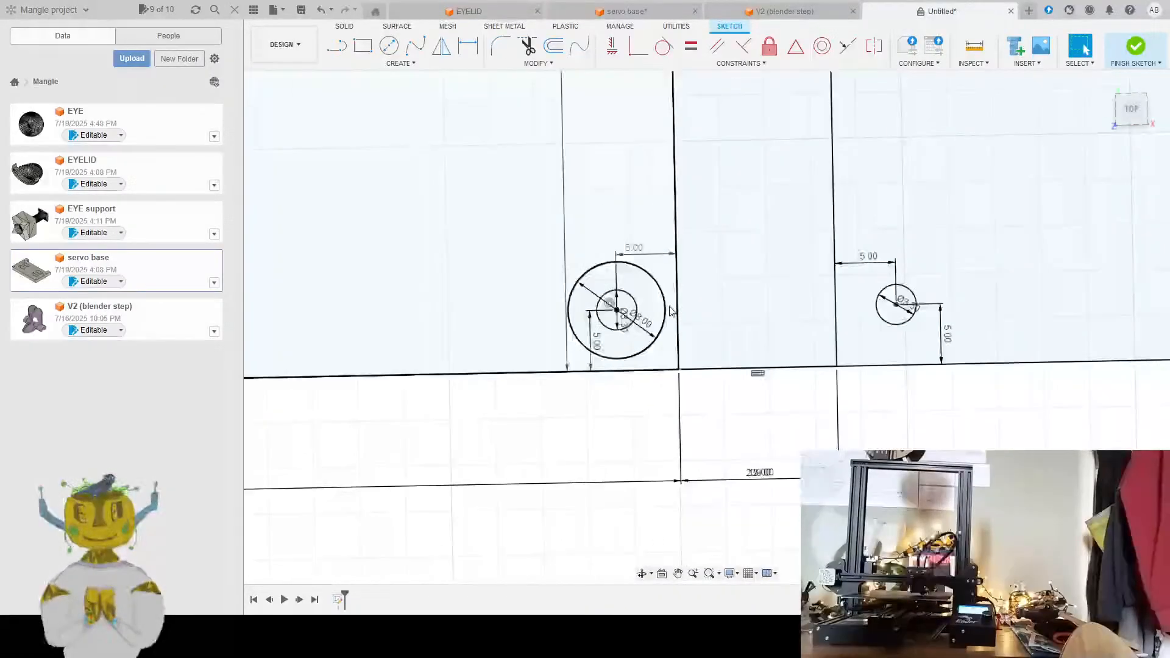
scroll(671, 311, down, 3)
scroll(627, 319, up, 6)
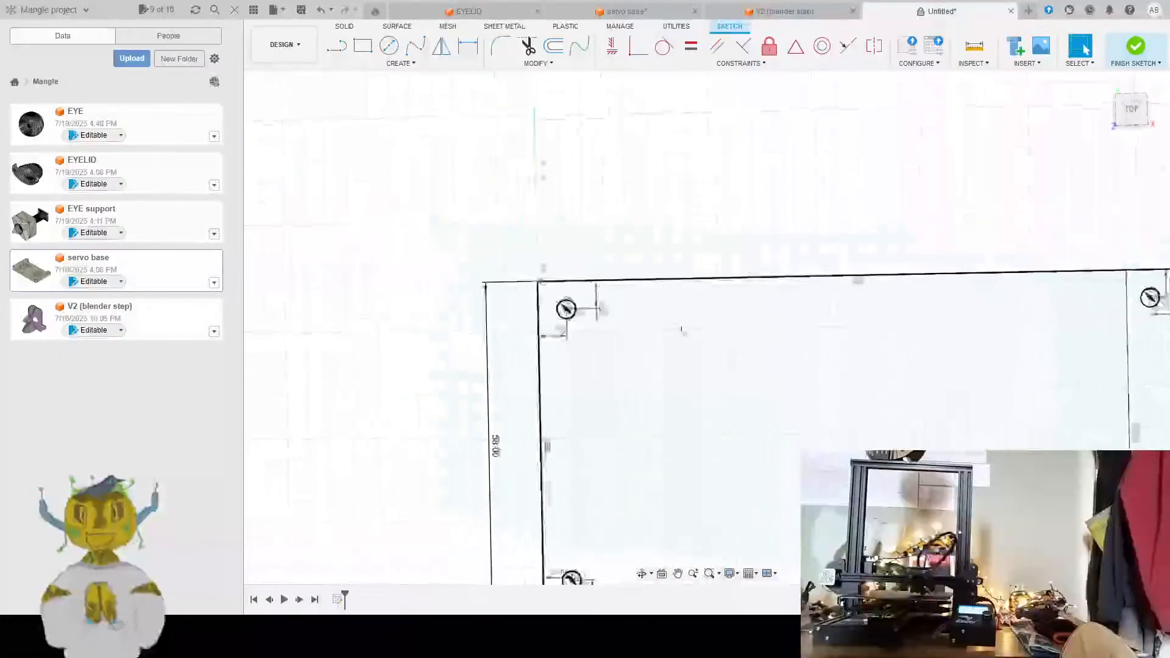
scroll(682, 330, down, 3)
scroll(567, 331, up, 3)
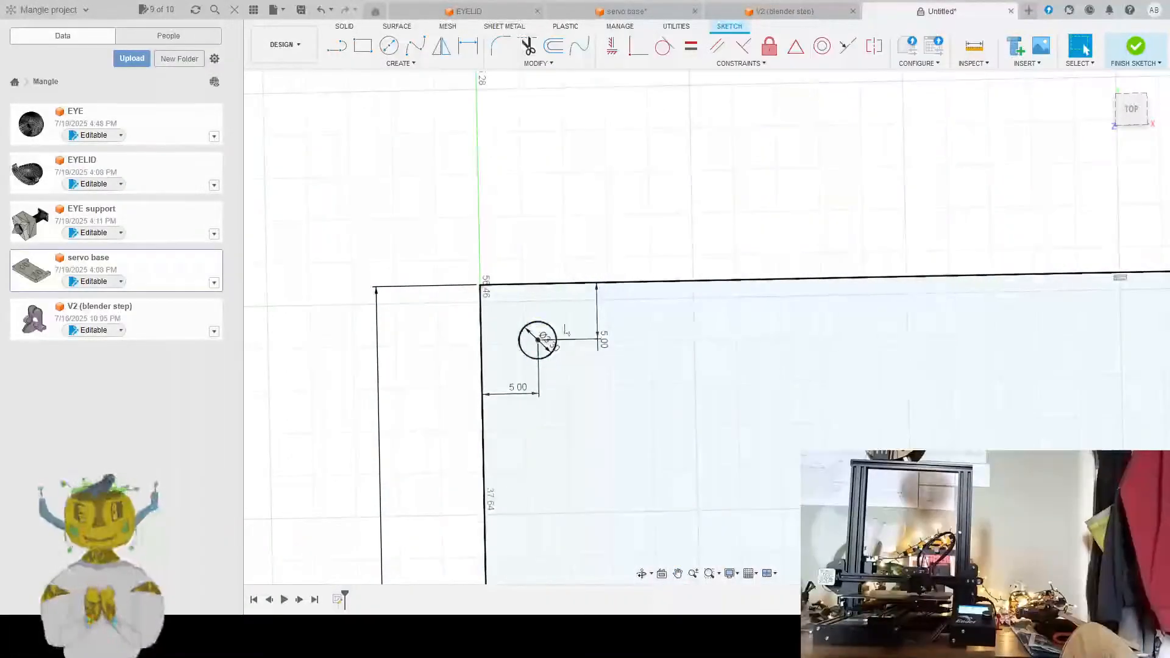
key(c)
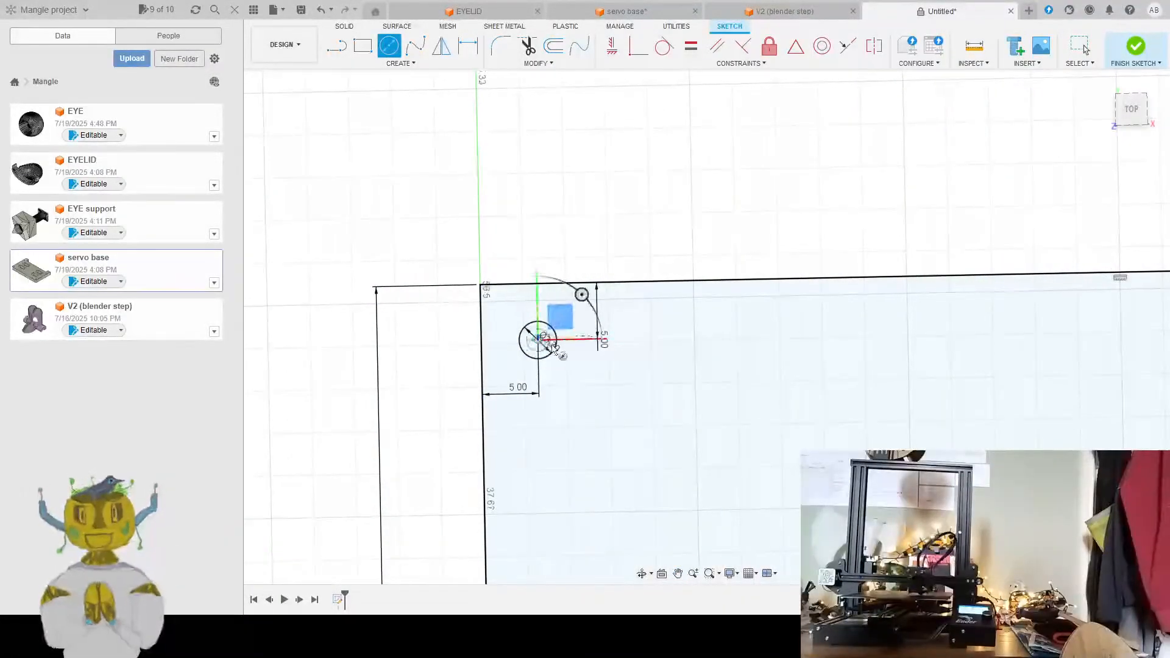
click(552, 346)
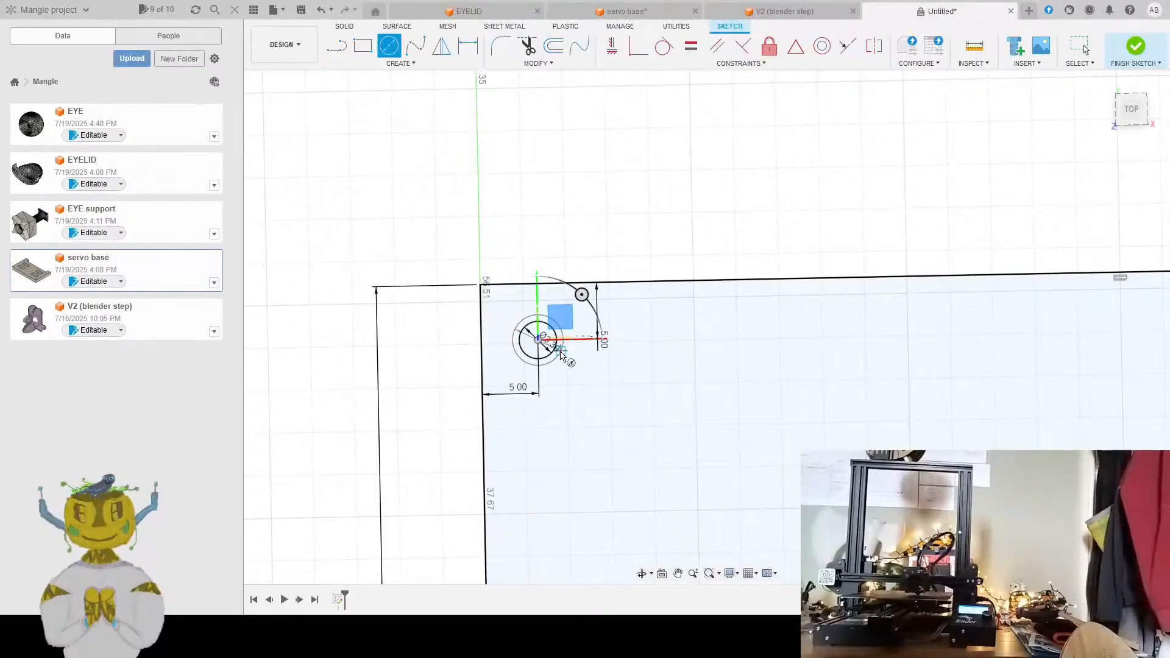
text(8)
key(Return)
key(Escape)
Sketch an 8 mm diameter circle concentric with the lower-left hole of the plate's left section
scroll(668, 393, down, 1)
middle_drag(654, 545, 644, 332)
mouse_move(662, 488)
middle_down()
mouse_move(640, 355)
mouse_move(650, 274)
middle_up()
click(389, 46)
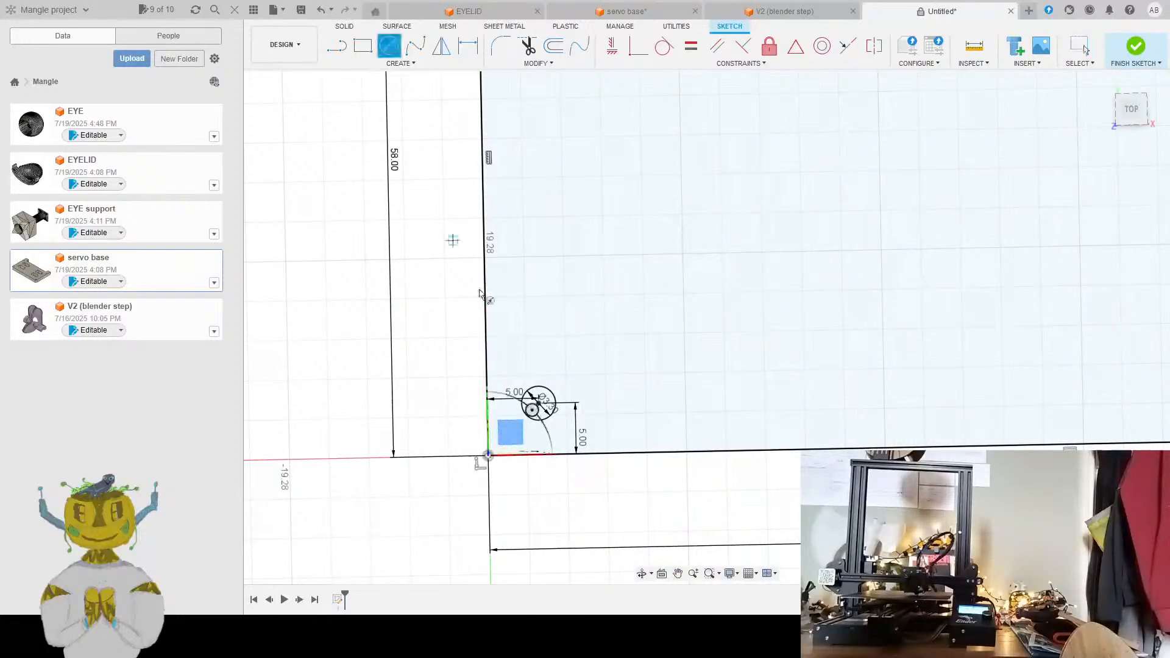
click(488, 455)
click(539, 403)
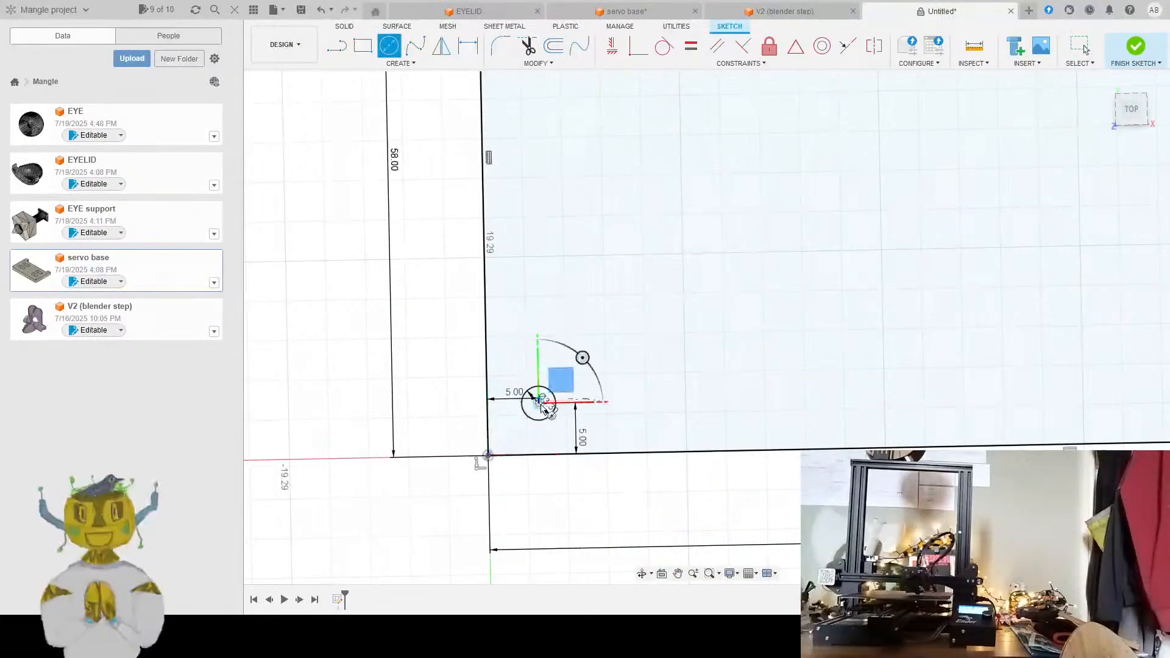
text(8)
key(Return)
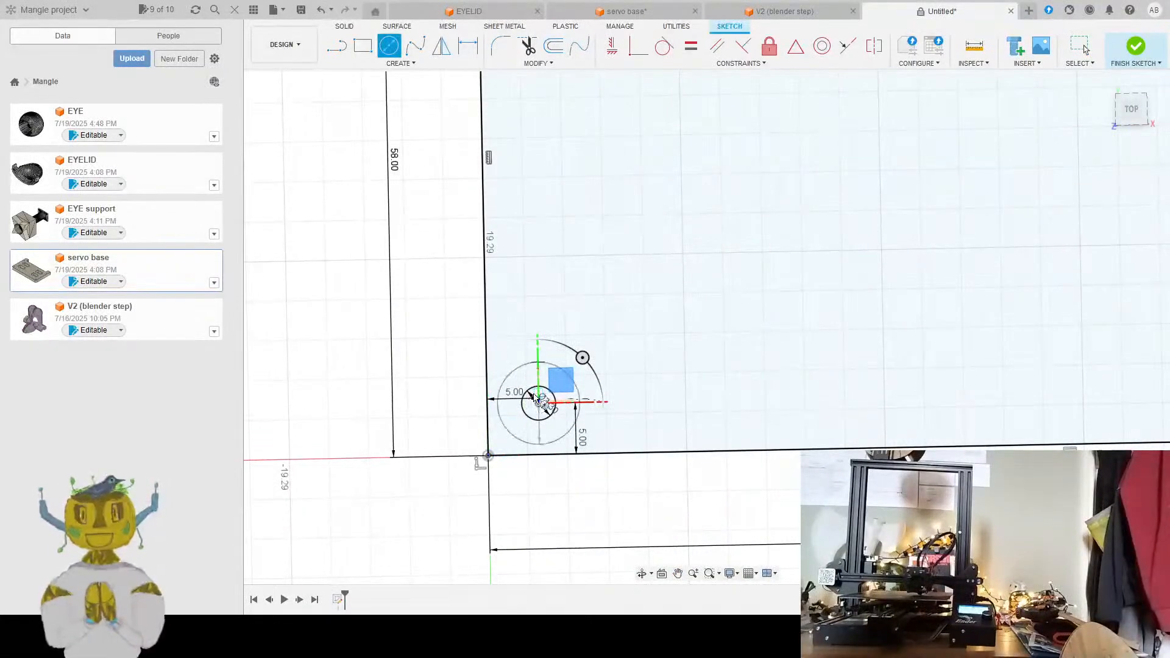
key(Escape)
Sketch an 8 mm diameter circle concentric with the upper-right hole of the plate's left section
mouse_move(931, 208)
middle_down()
mouse_move(726, 301)
mouse_move(620, 264)
mouse_move(745, 237)
mouse_move(610, 239)
middle_up()
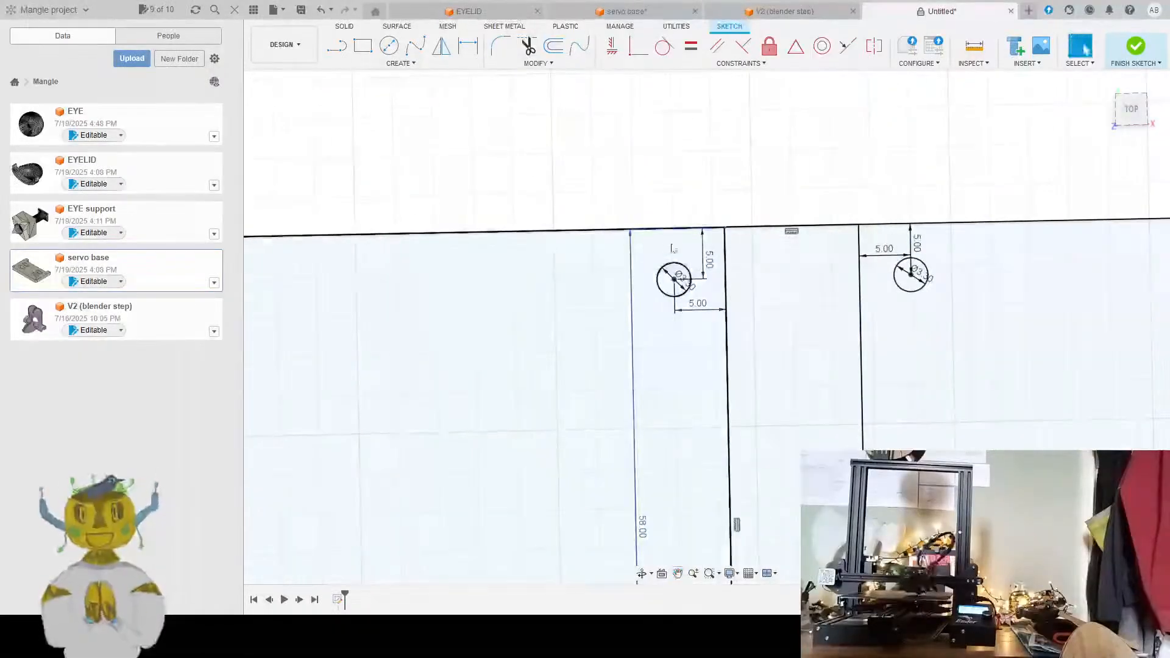
scroll(680, 243, up, 2)
click(390, 46)
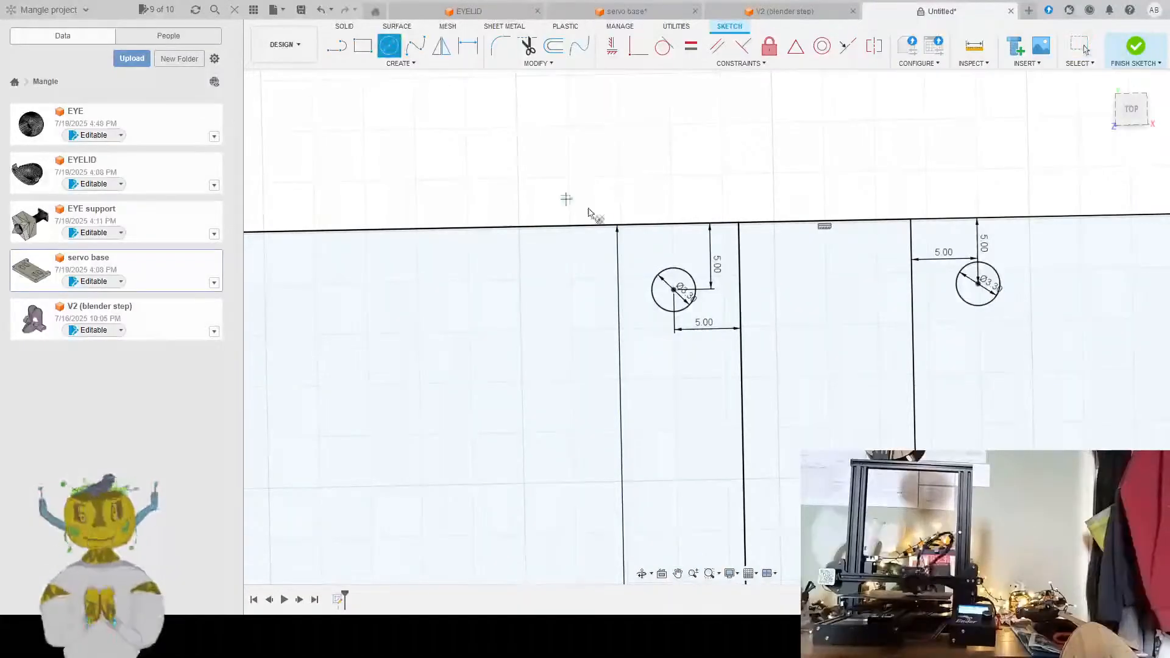
click(674, 289)
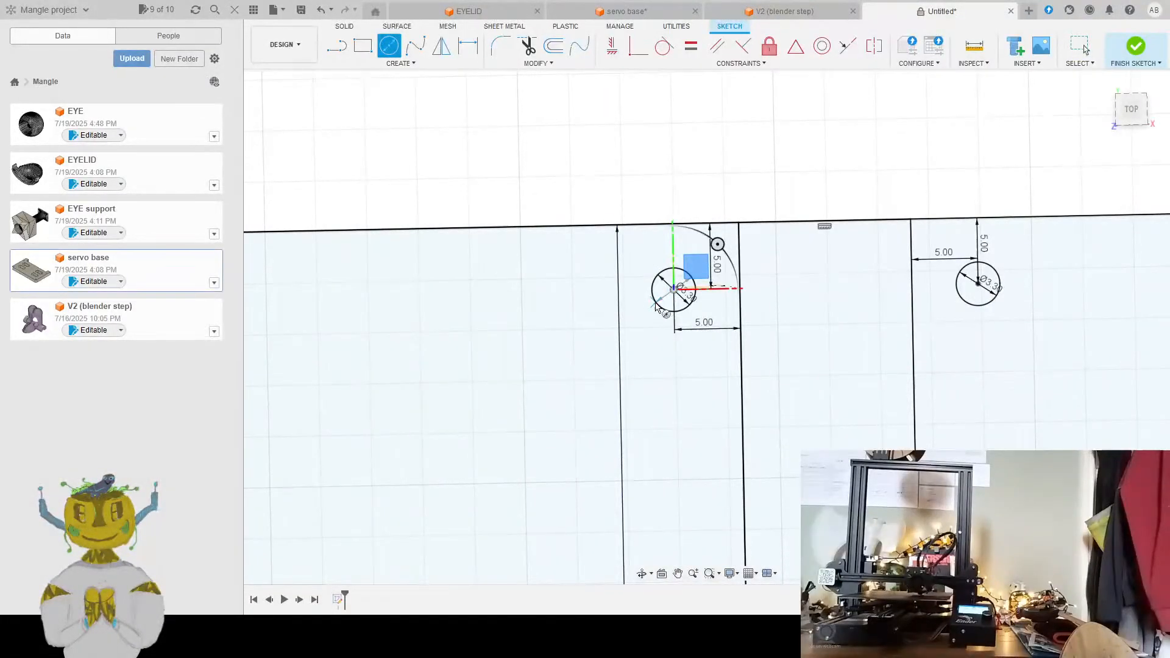
text(8)
key(Return)
key(Escape)
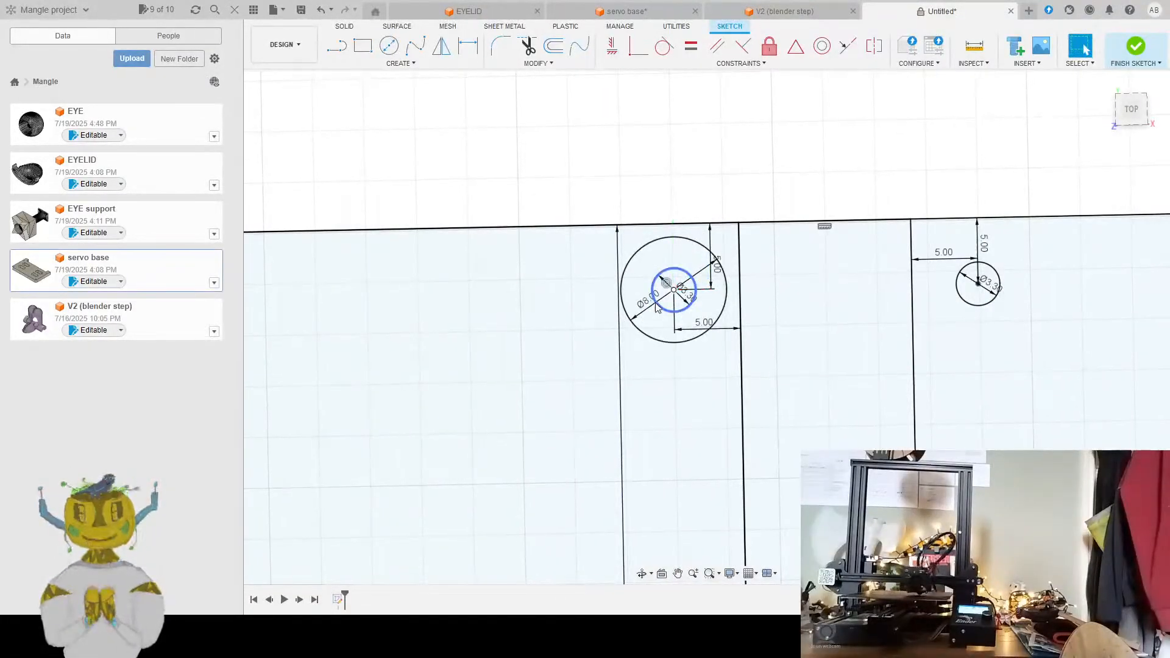
Sketch an 8 mm diameter circle concentric with the upper-left hole of the plate's right section
middle_drag(883, 261, 756, 122)
scroll(758, 351, up, 3)
scroll(711, 307, down, 7)
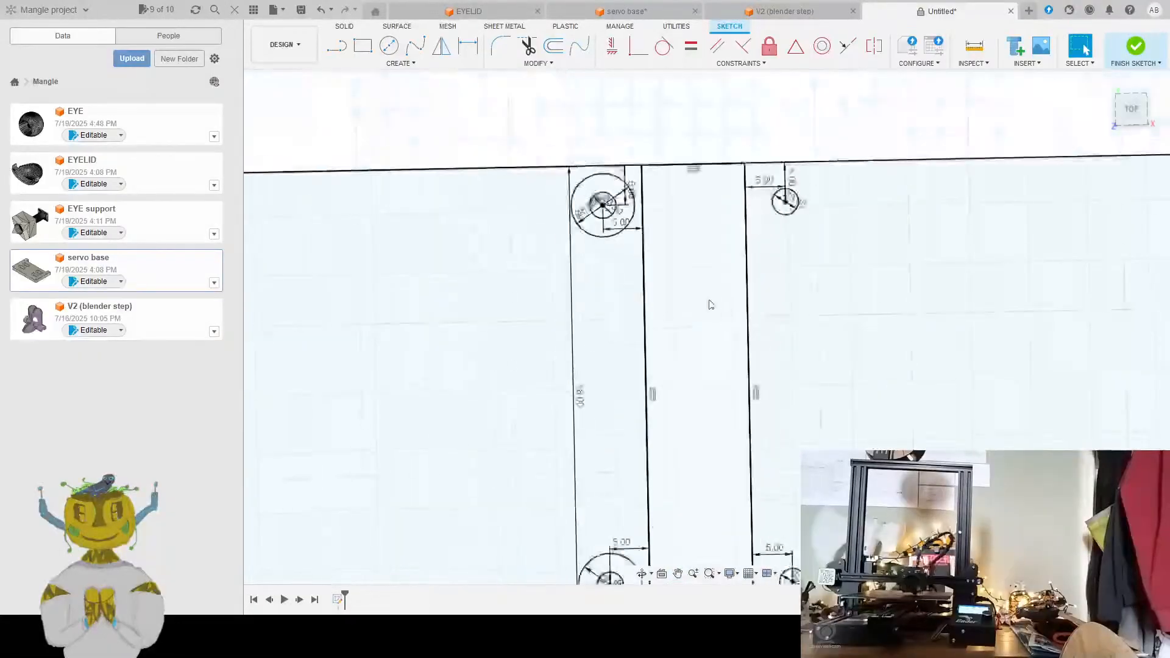
middle_drag(784, 278, 604, 363)
scroll(609, 296, up, 4)
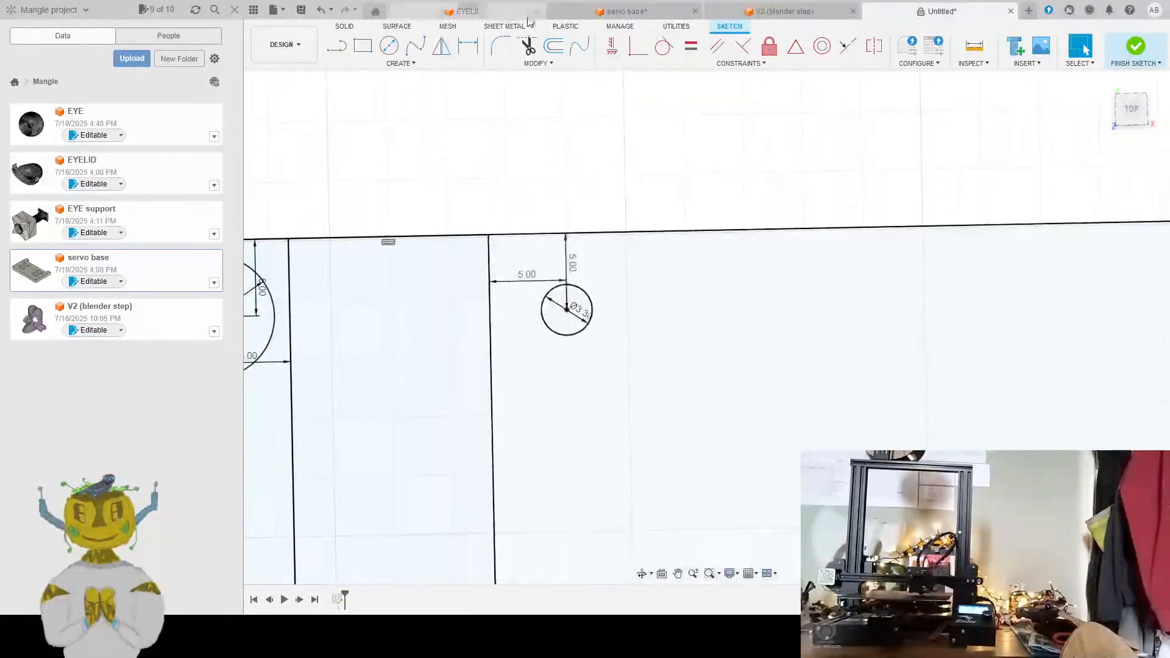
click(389, 45)
click(567, 310)
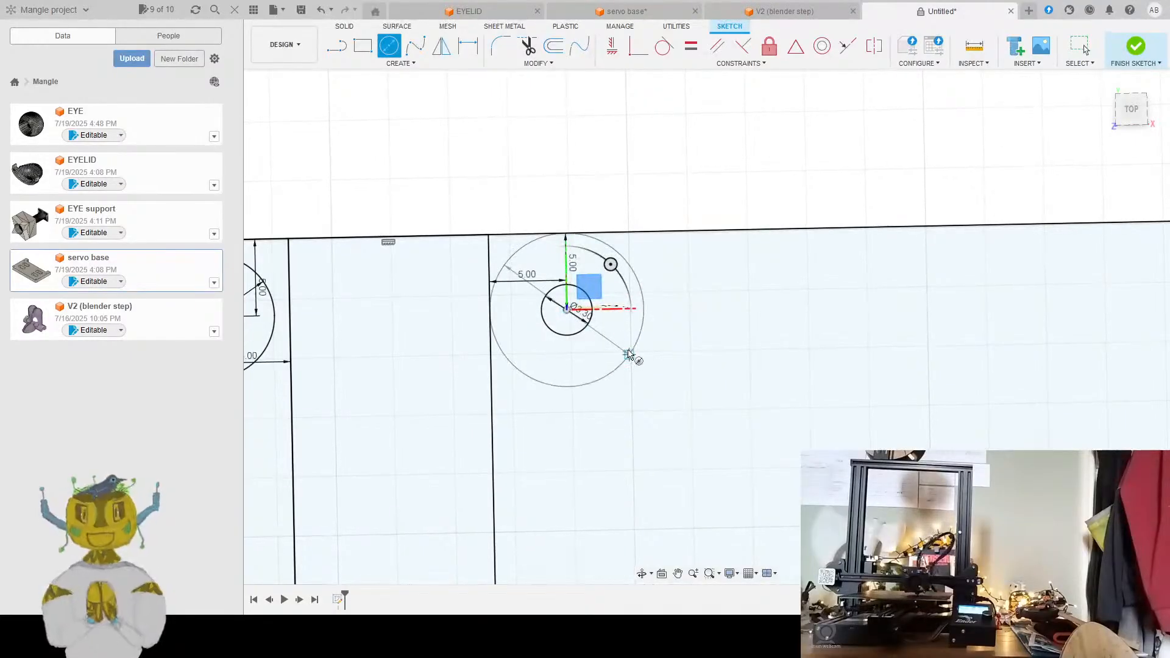
text(8)
key(Return)
key(Escape)
Sketch an 8 mm diameter circle concentric with the lower-left hole of the plate's right section
middle_drag(616, 507, 595, 355)
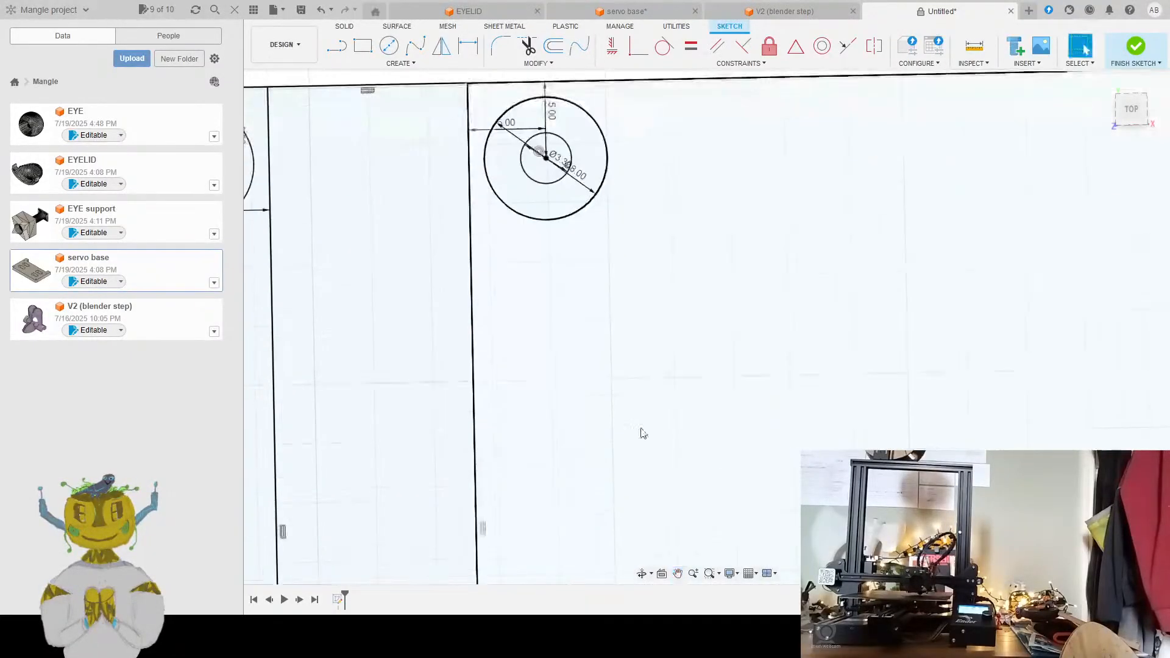
scroll(643, 434, down, 1)
middle_drag(658, 558, 603, 237)
click(389, 46)
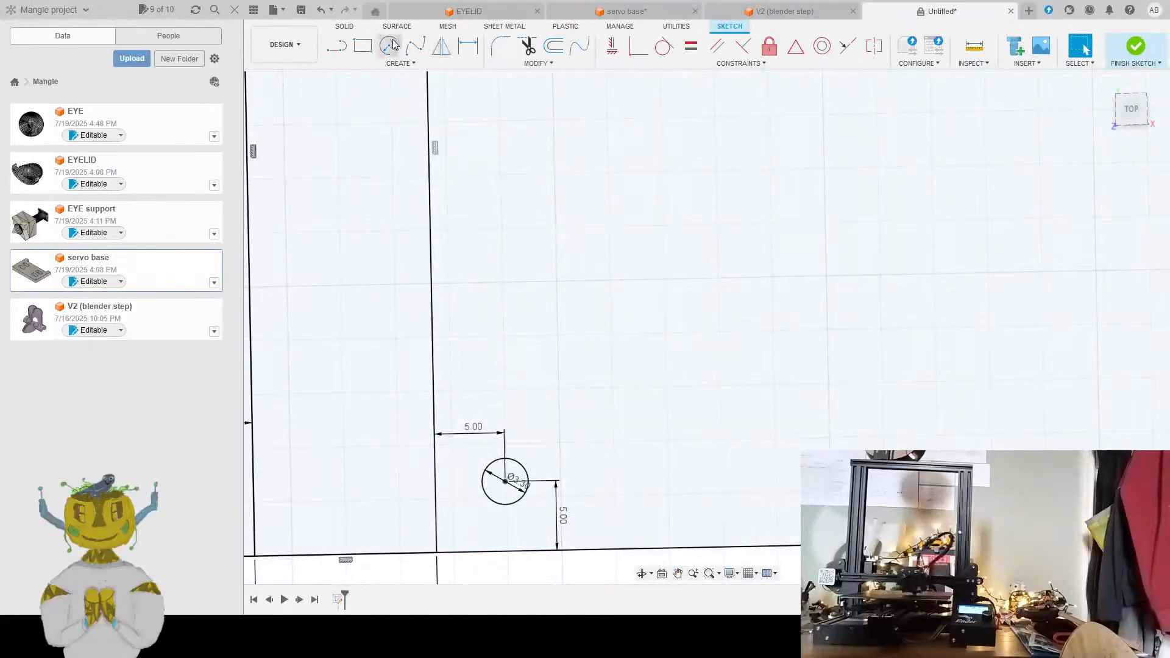
click(505, 482)
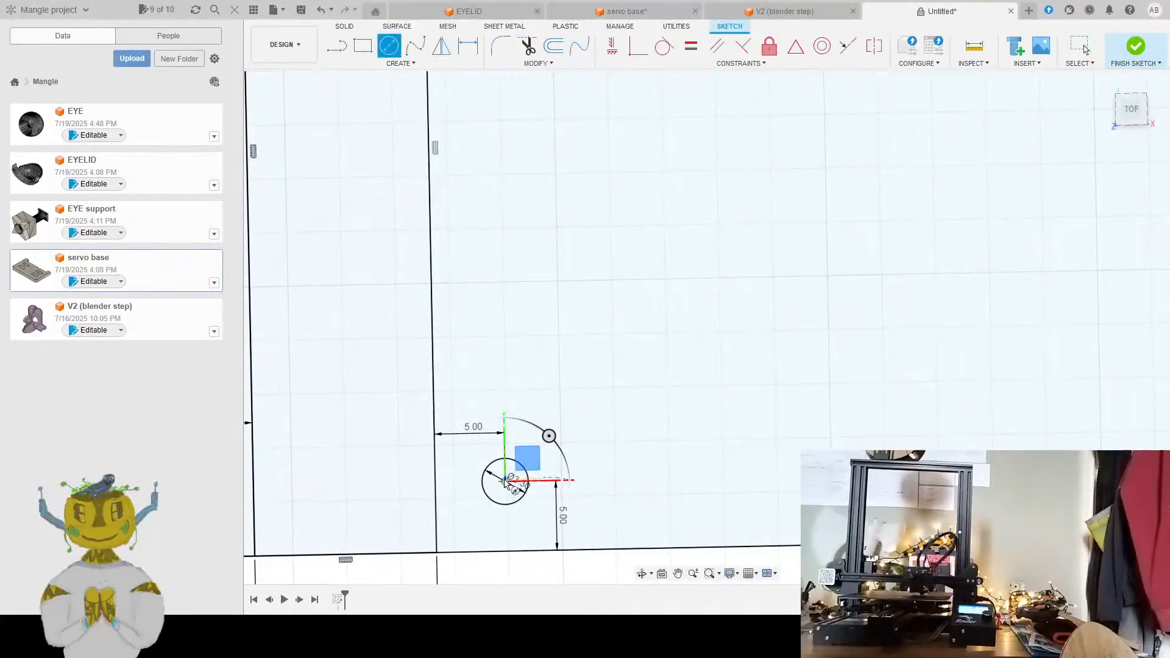
key(Escape)
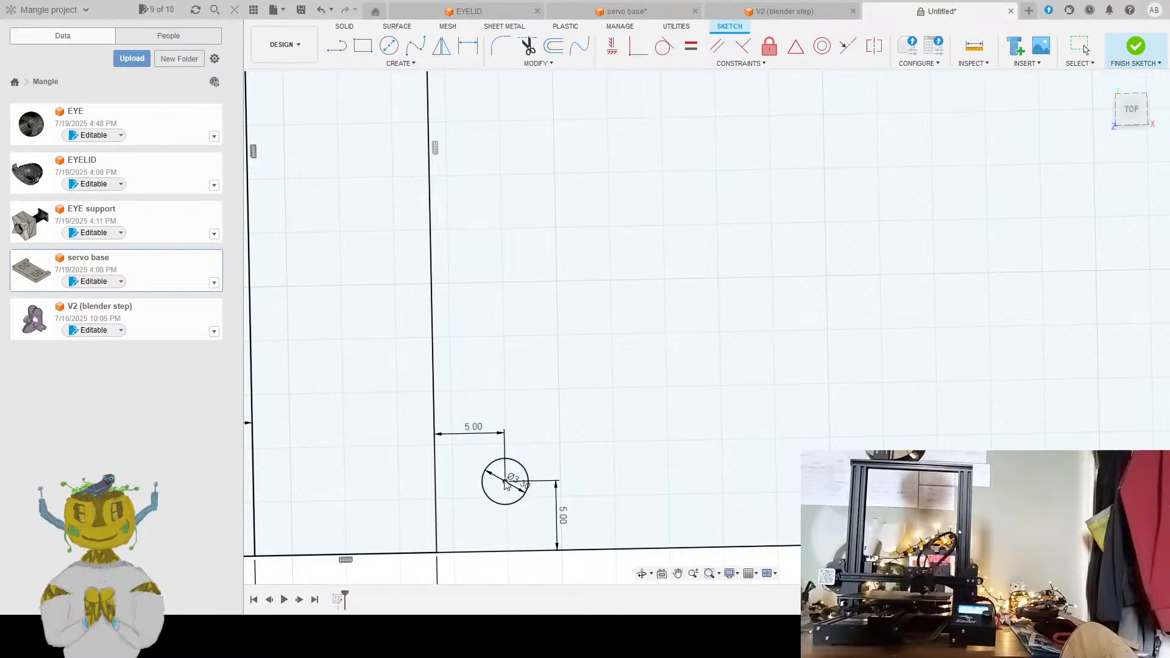
key(c)
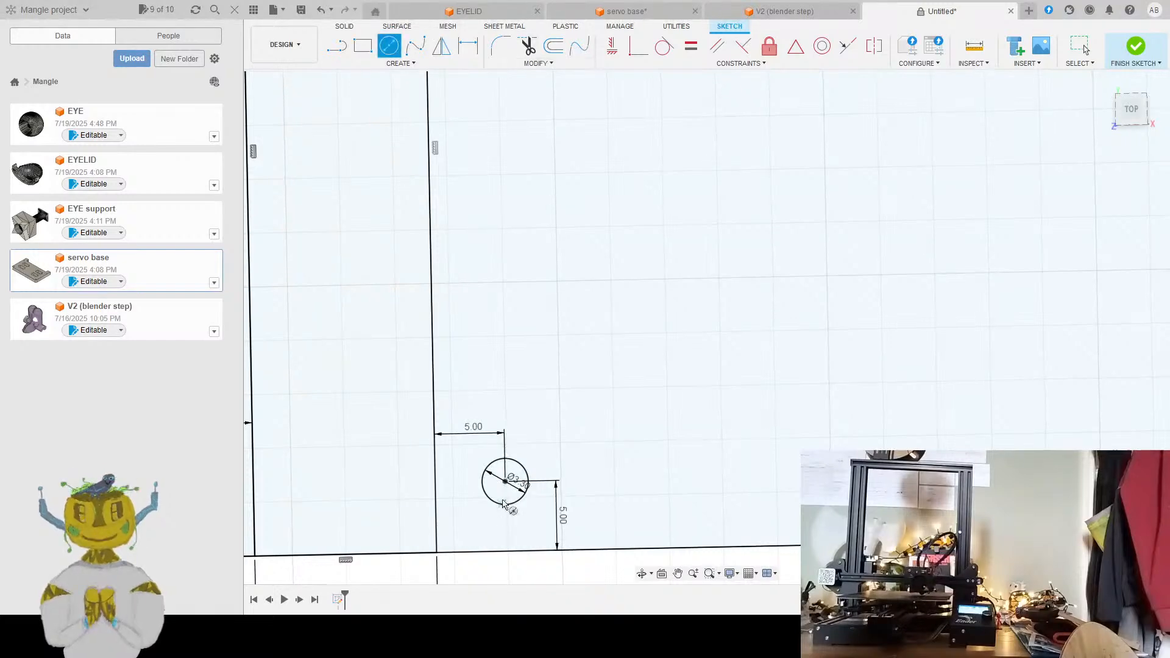
click(506, 481)
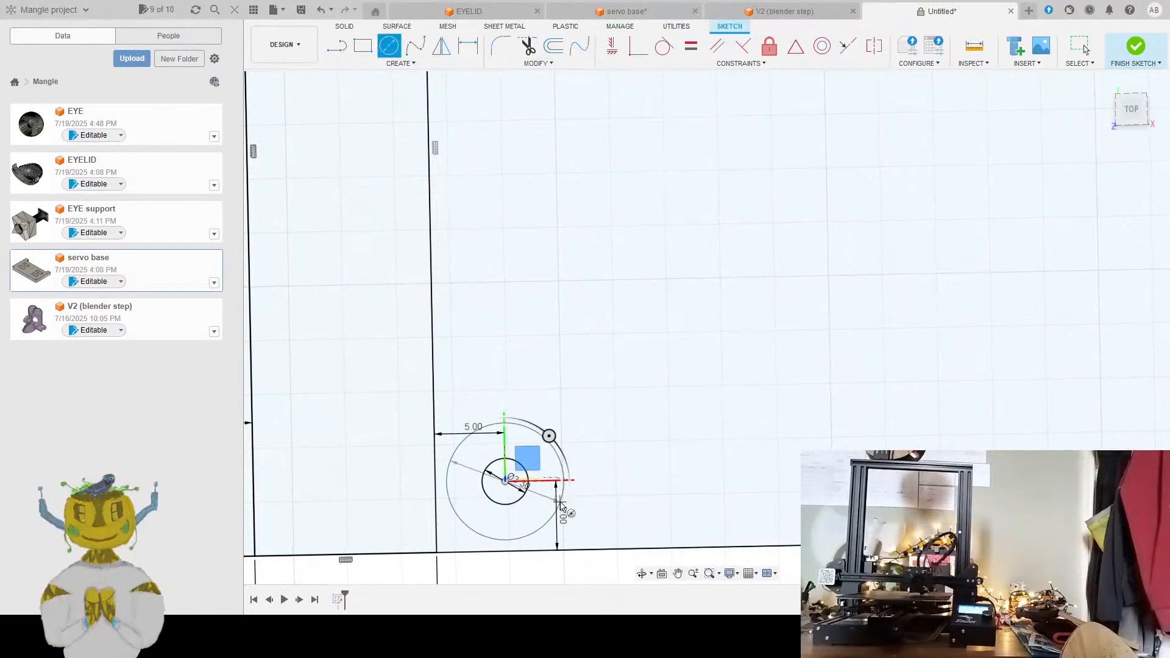
click(561, 506)
key(Escape)
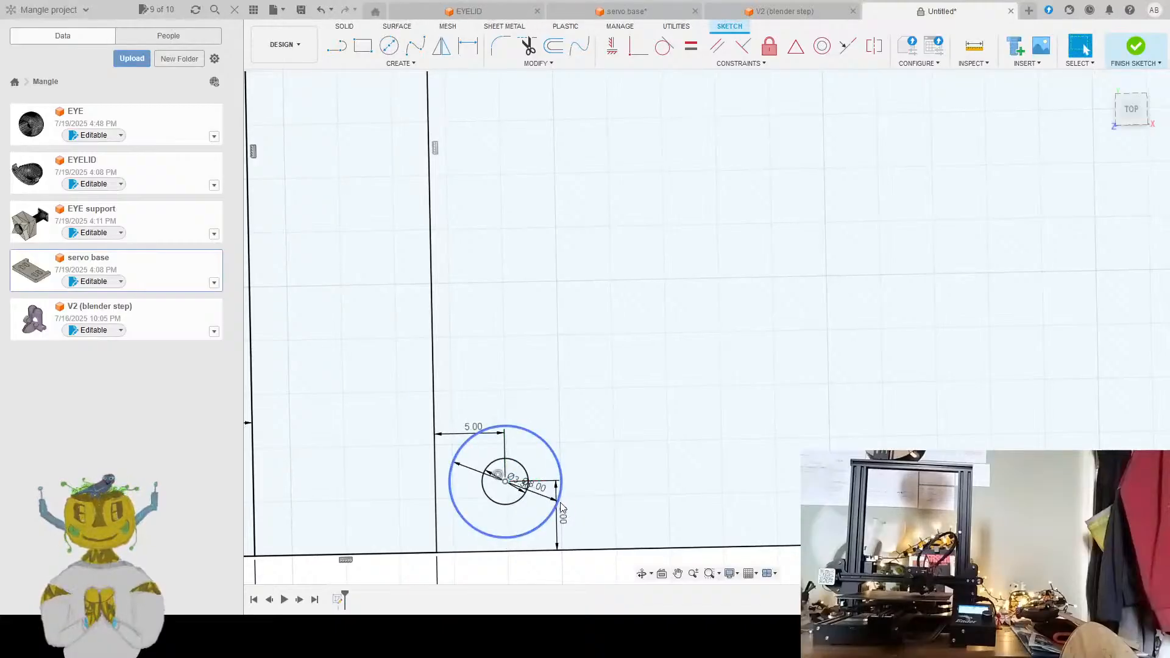
Sketch an 8 mm diameter circle concentric with the upper-right hole of the plate's right section
mouse_move(1074, 210)
middle_down()
mouse_move(980, 227)
mouse_move(701, 454)
middle_up()
mouse_move(917, 199)
middle_down()
mouse_move(1015, 153)
mouse_move(835, 209)
mouse_move(645, 324)
middle_up()
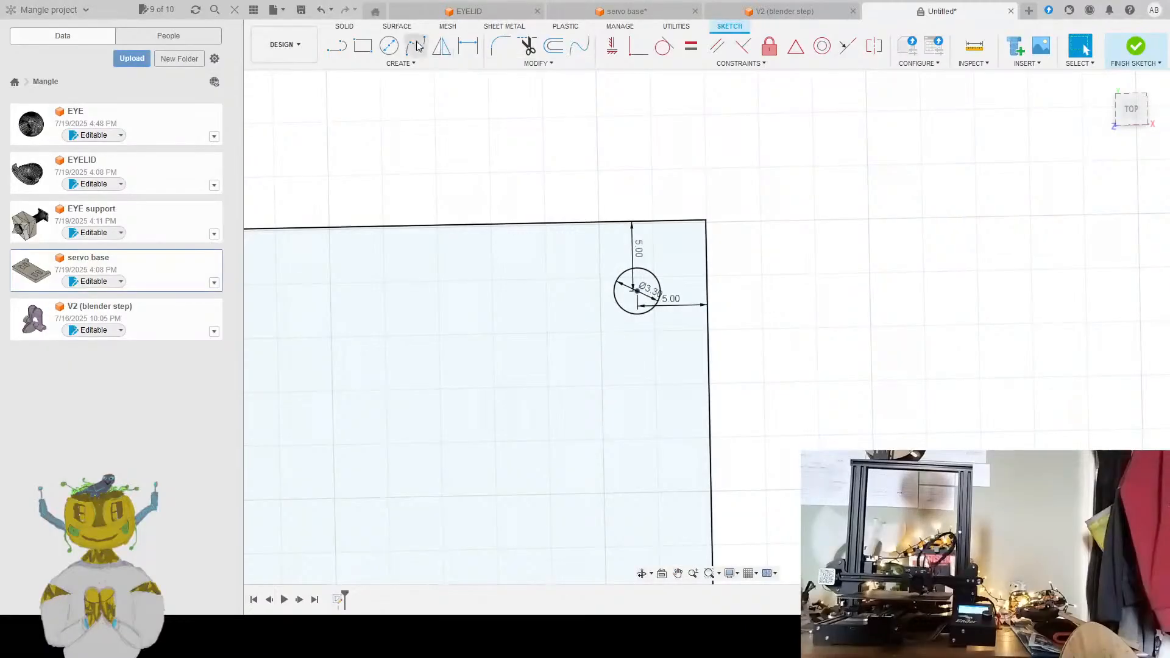
key(c)
click(637, 292)
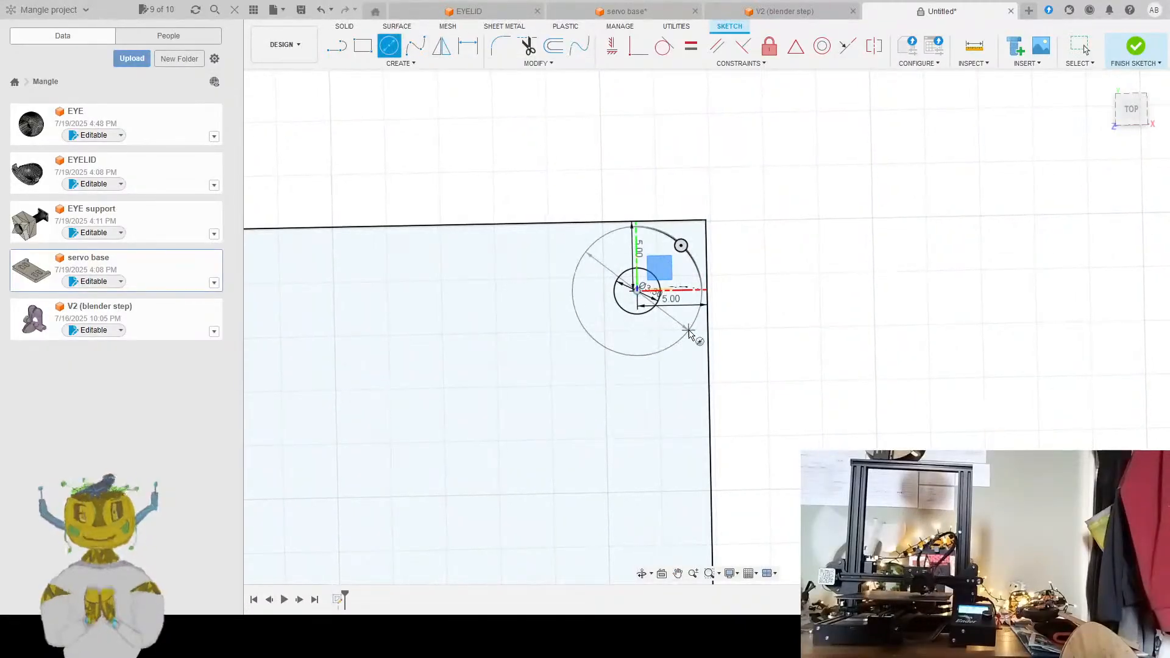
text(8)
key(Return)
Sketch an 8 mm diameter circle concentric with the lower-right hole of the plate's right section
middle_drag(690, 330, 646, 122)
middle_drag(704, 366, 699, 216)
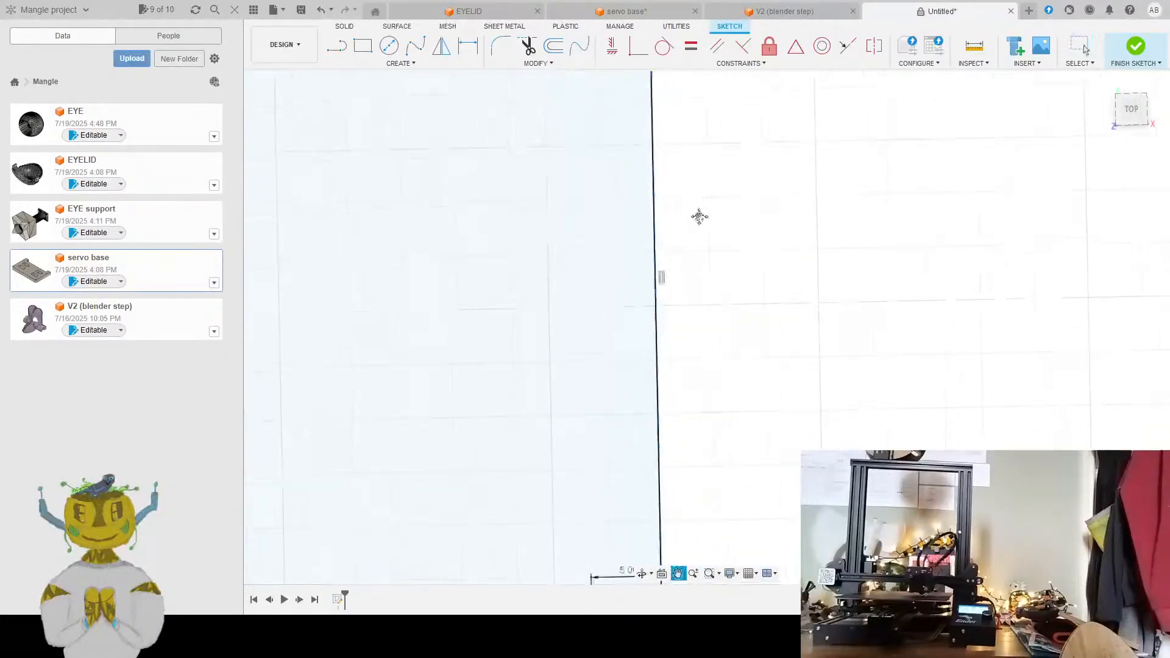
scroll(700, 217, down, 5)
click(389, 46)
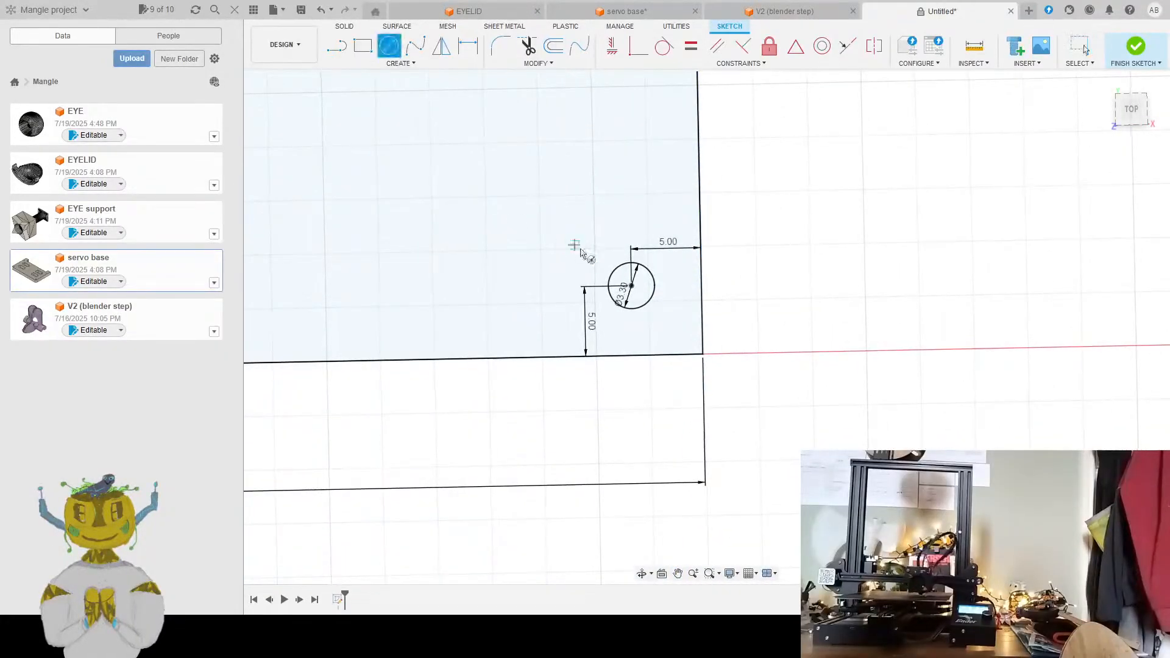
click(632, 285)
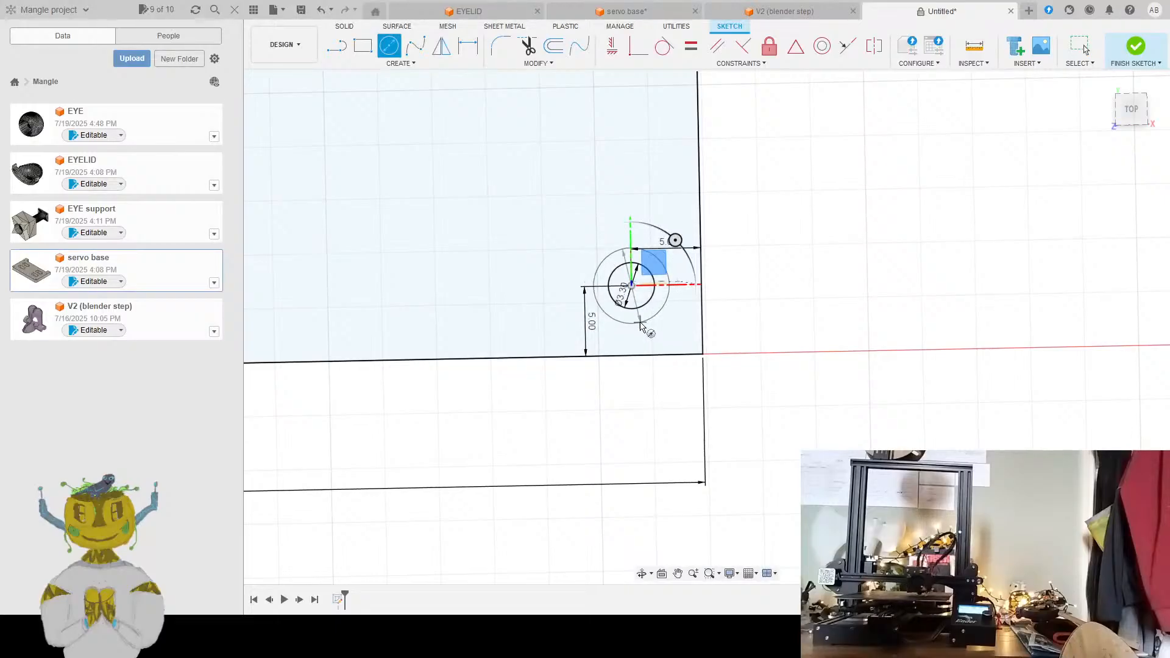
key(Escape)
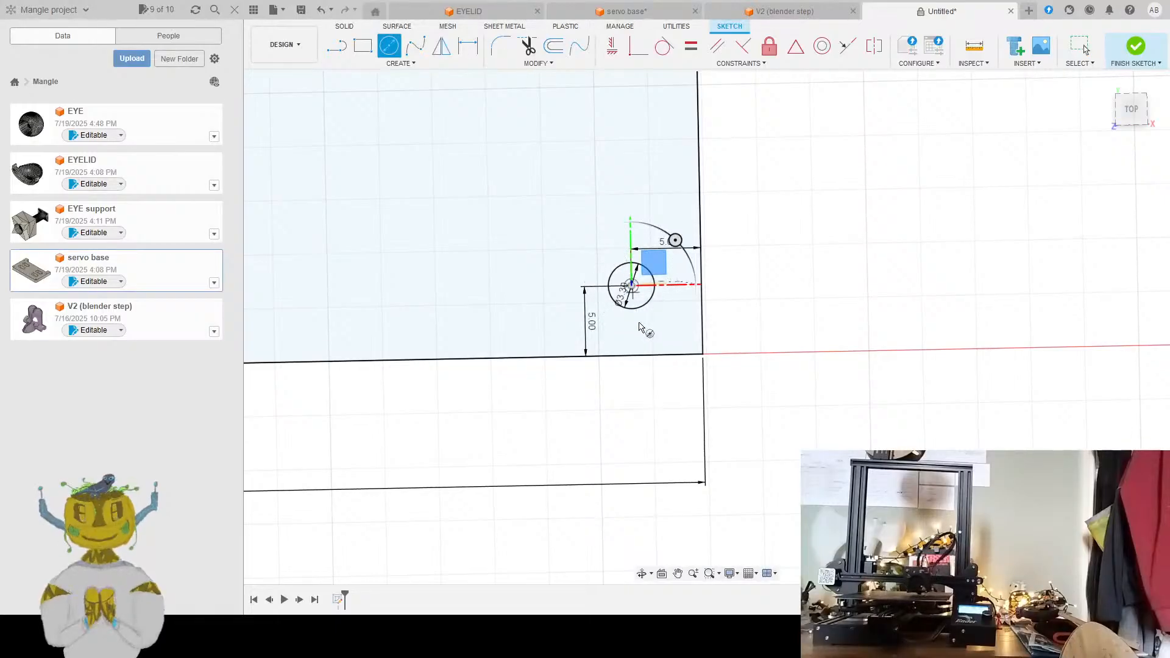
text(8)
key(Return)
key(Escape)
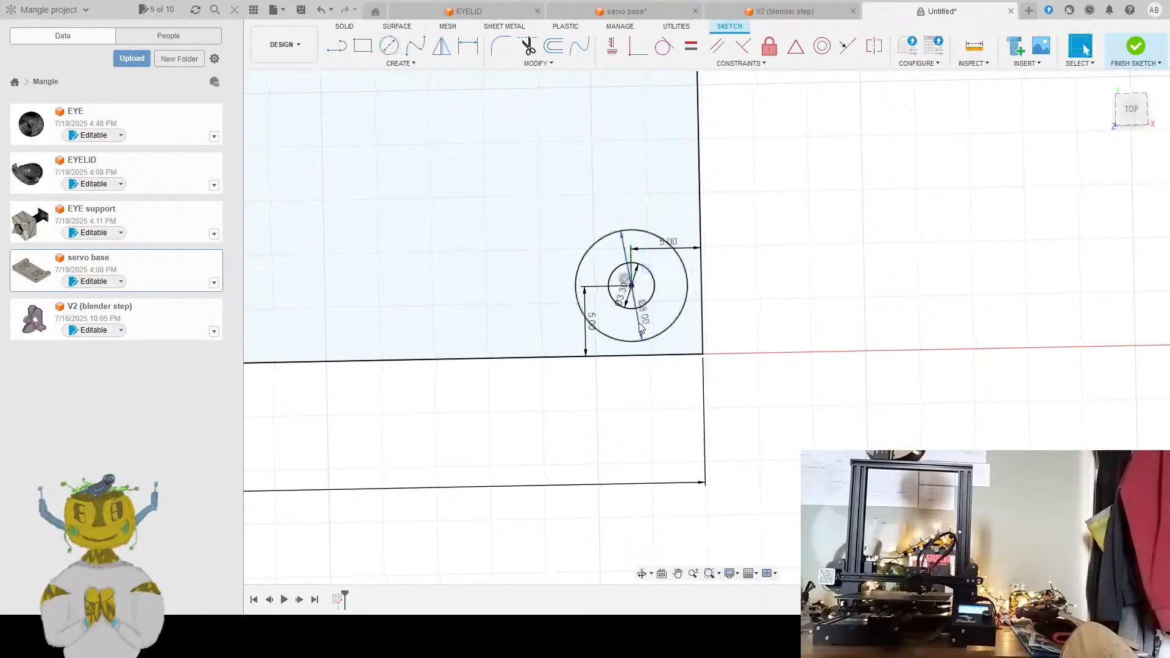
Examine the whole plate sketch, checking the concentric circles at the corner holes and the section dimensions
scroll(646, 335, up, 2)
scroll(549, 305, down, 8)
middle_drag(537, 336, 659, 353)
scroll(660, 353, down, 1)
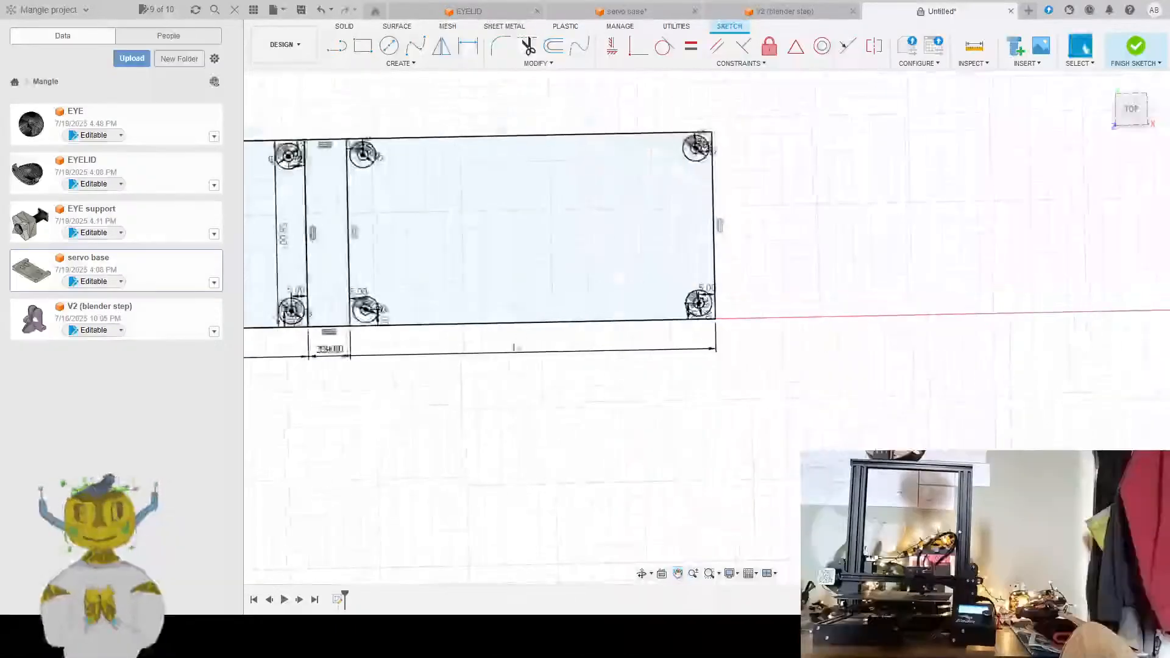
scroll(392, 316, down, 1)
middle_drag(392, 315, 535, 355)
middle_drag(452, 354, 597, 391)
scroll(596, 391, up, 1)
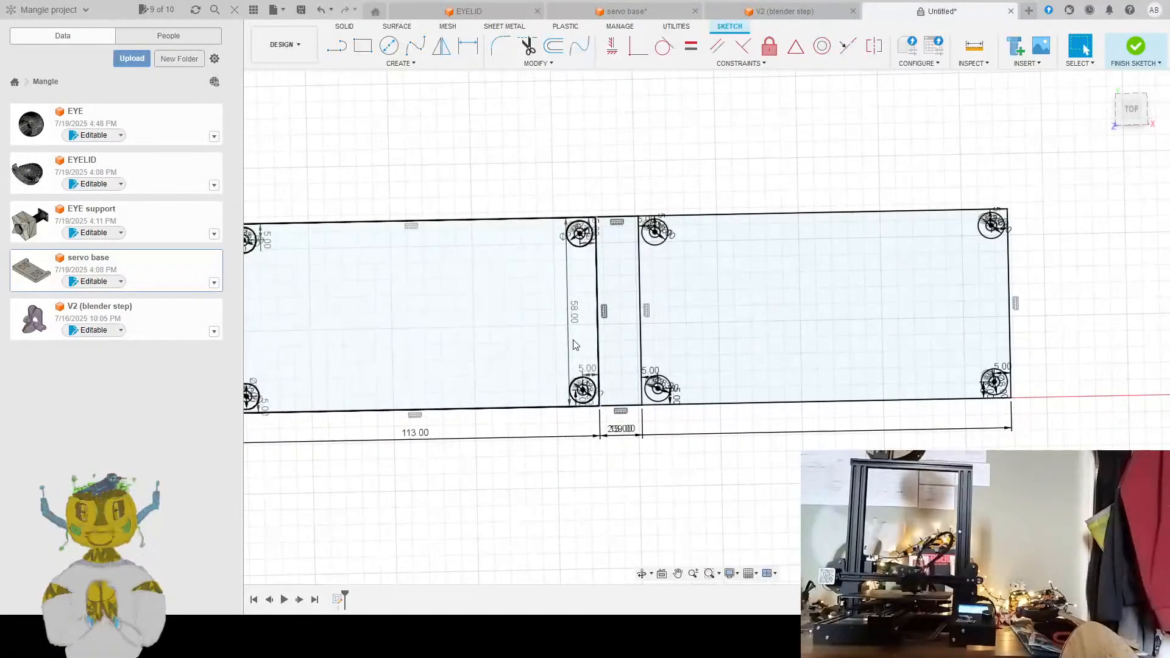
scroll(448, 342, down, 1)
middle_drag(395, 328, 488, 313)
middle_drag(364, 279, 459, 324)
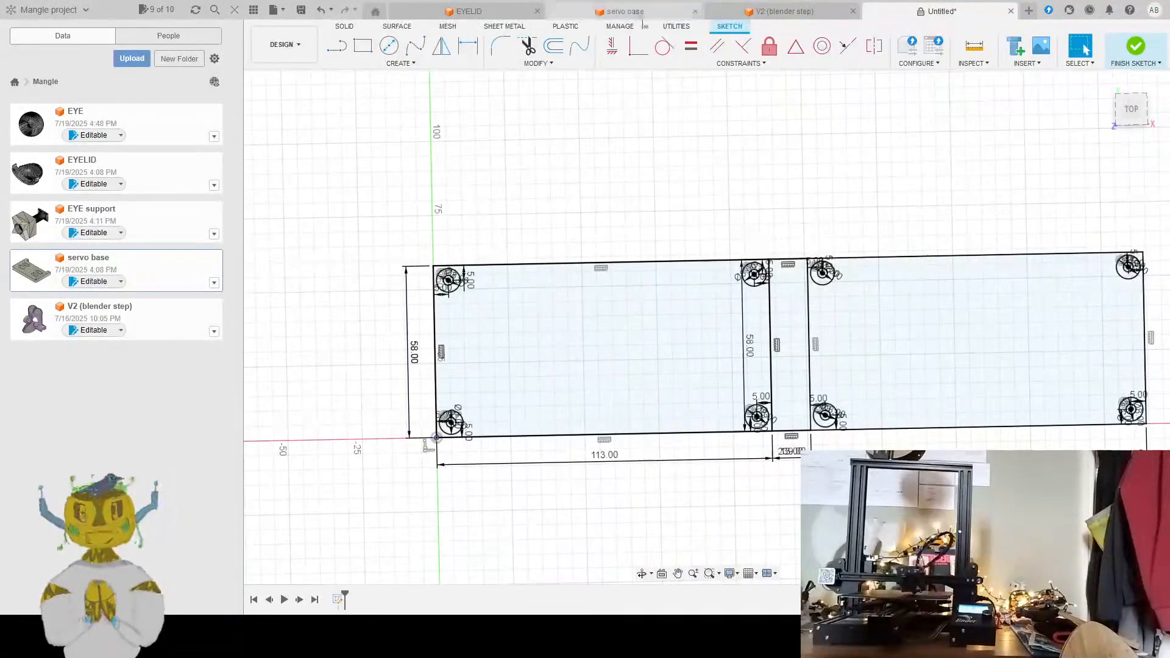
In the servo base design, measure from the upper-left corner to the bottom edge beside the rounded corner, and return to the plate sketch
click(623, 11)
scroll(478, 188, down, 6)
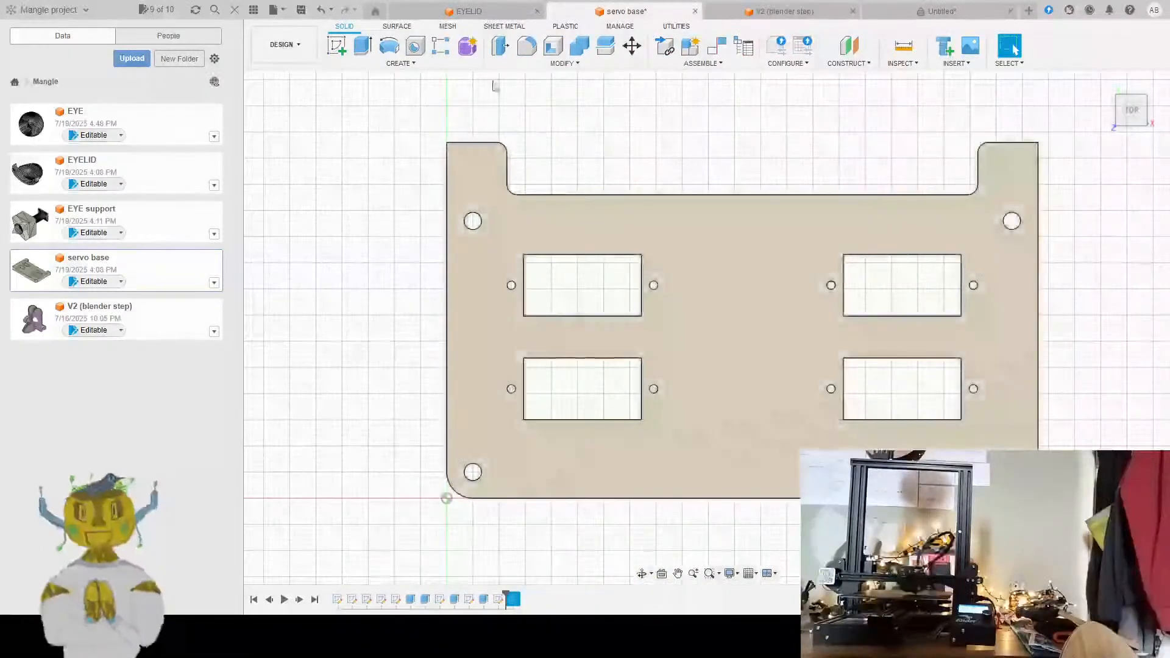
click(904, 46)
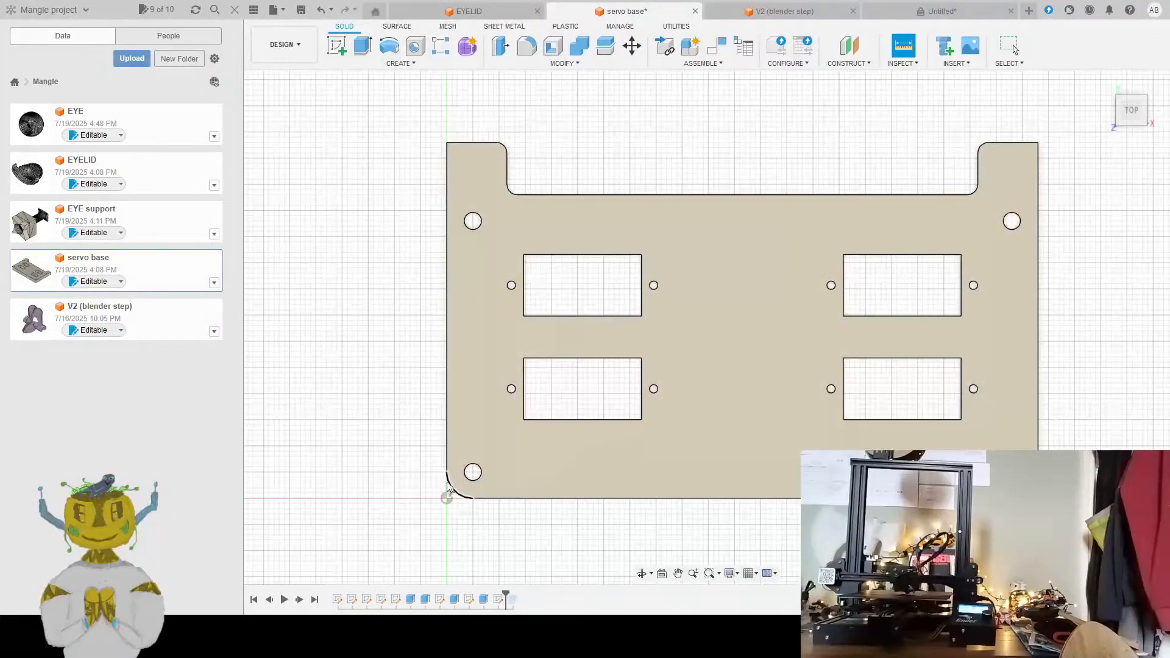
click(475, 501)
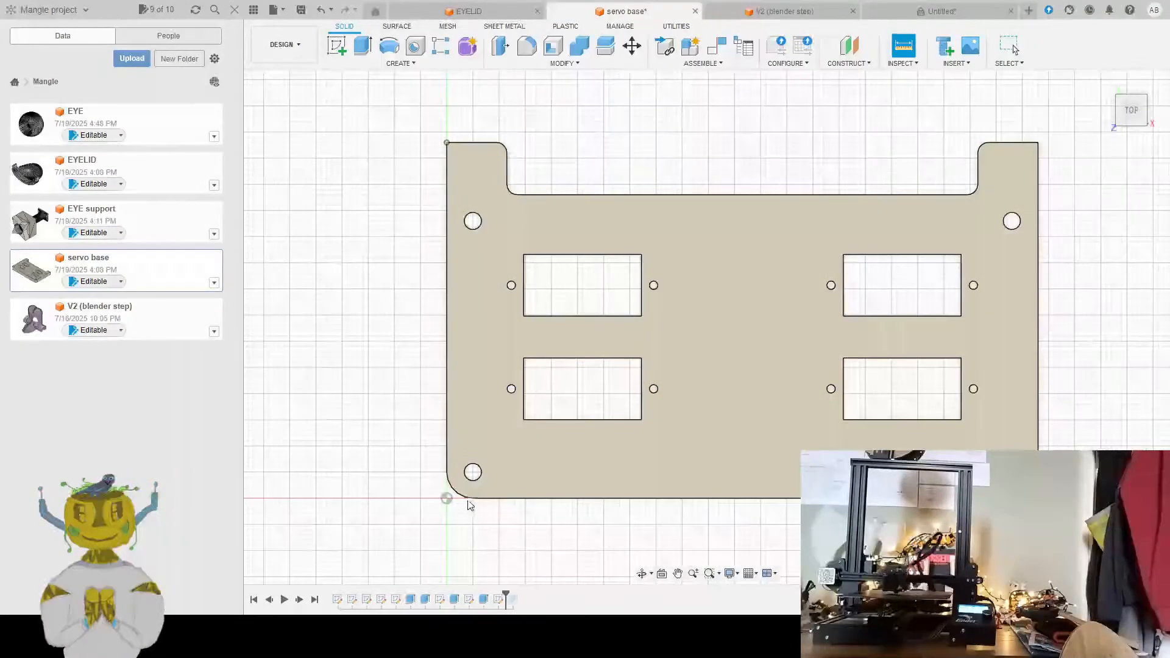
click(473, 499)
scroll(455, 414, down, 3)
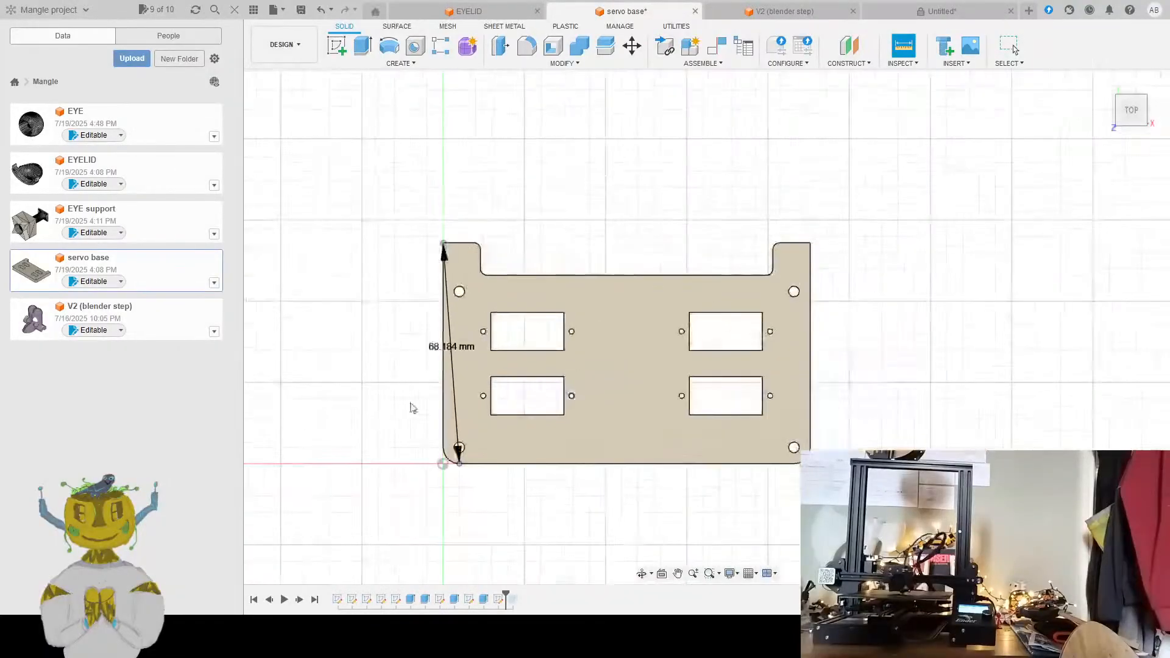
scroll(410, 408, up, 4)
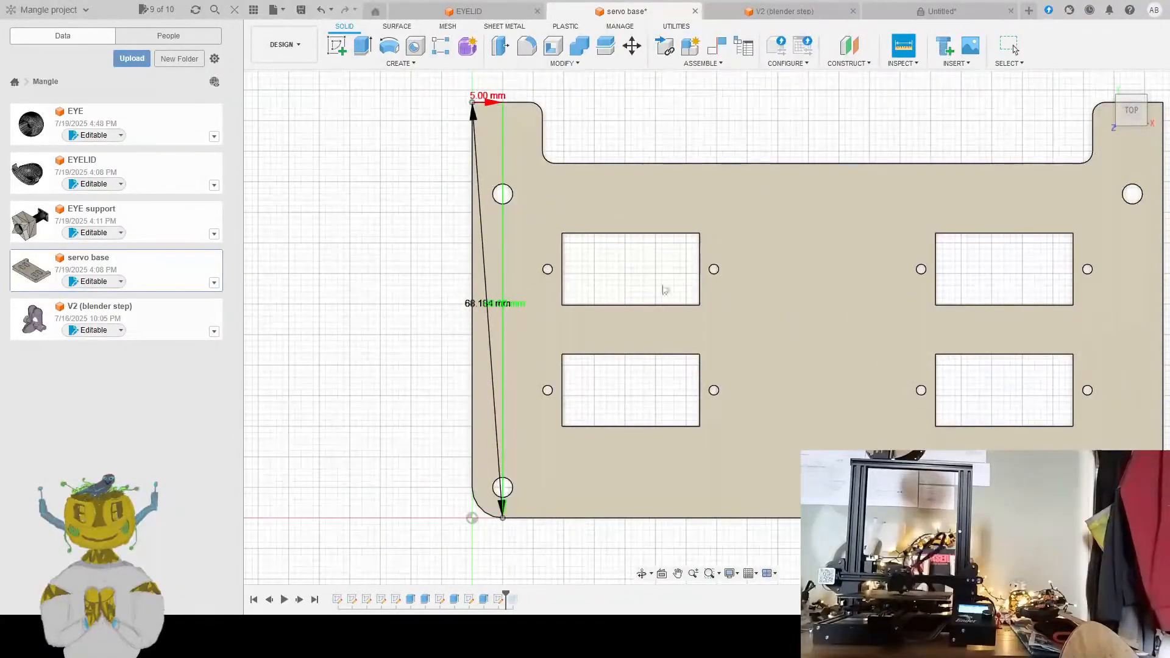
scroll(665, 291, up, 3)
scroll(598, 278, up, 2)
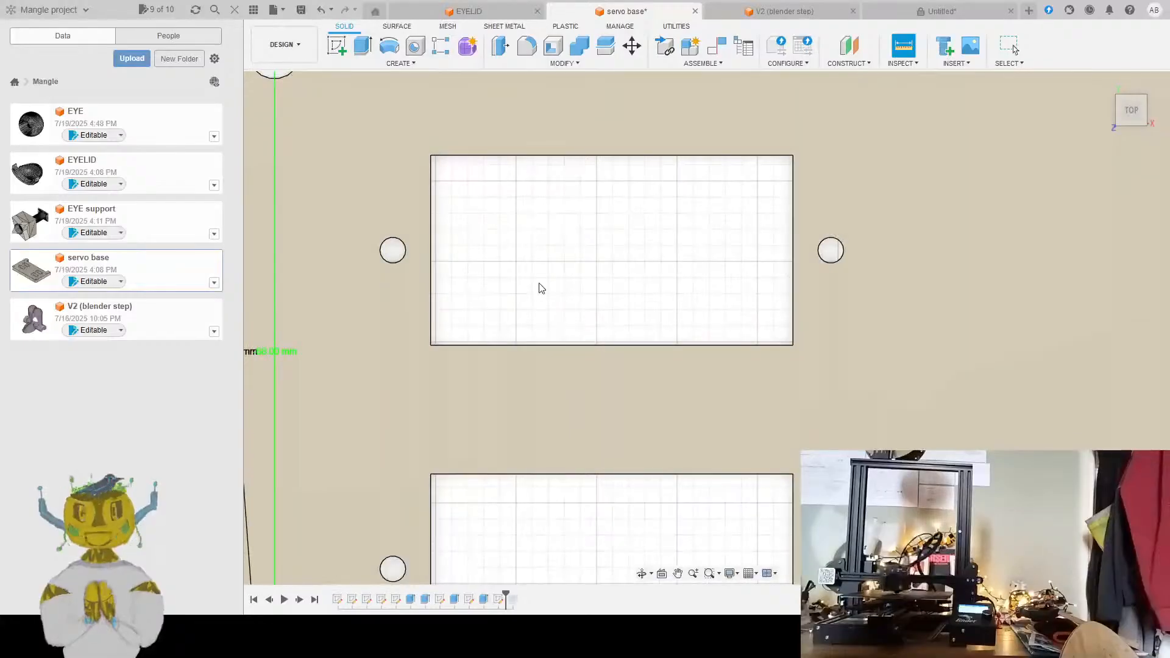
middle_drag(462, 366, 610, 358)
scroll(590, 342, down, 1)
scroll(532, 342, up, 4)
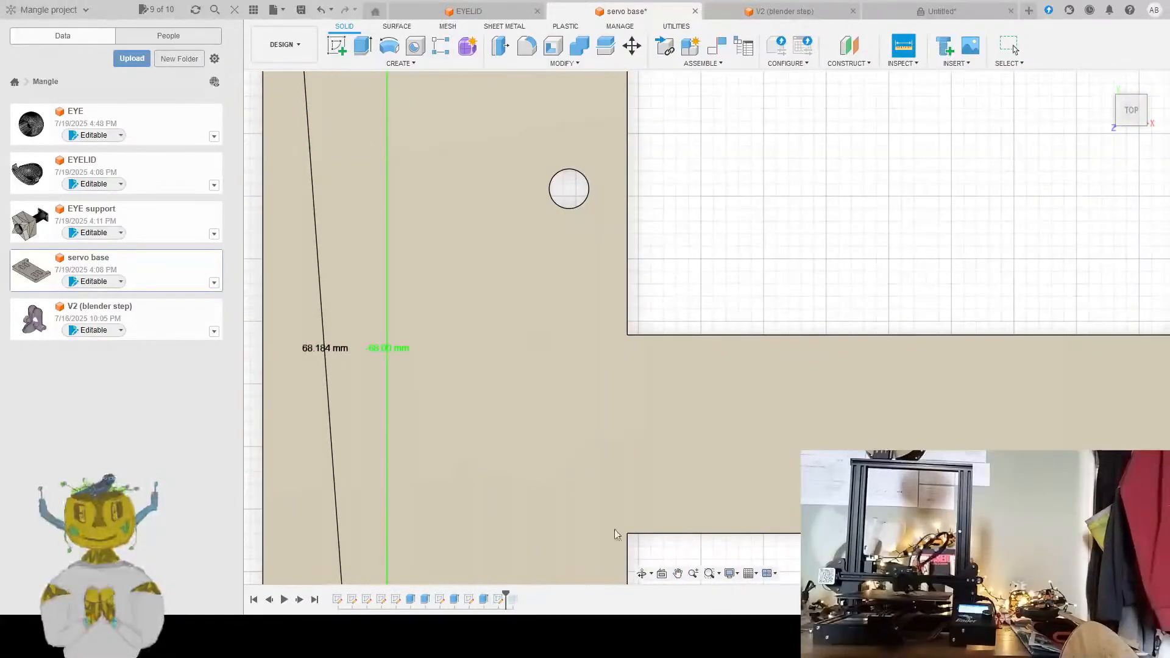
click(914, 14)
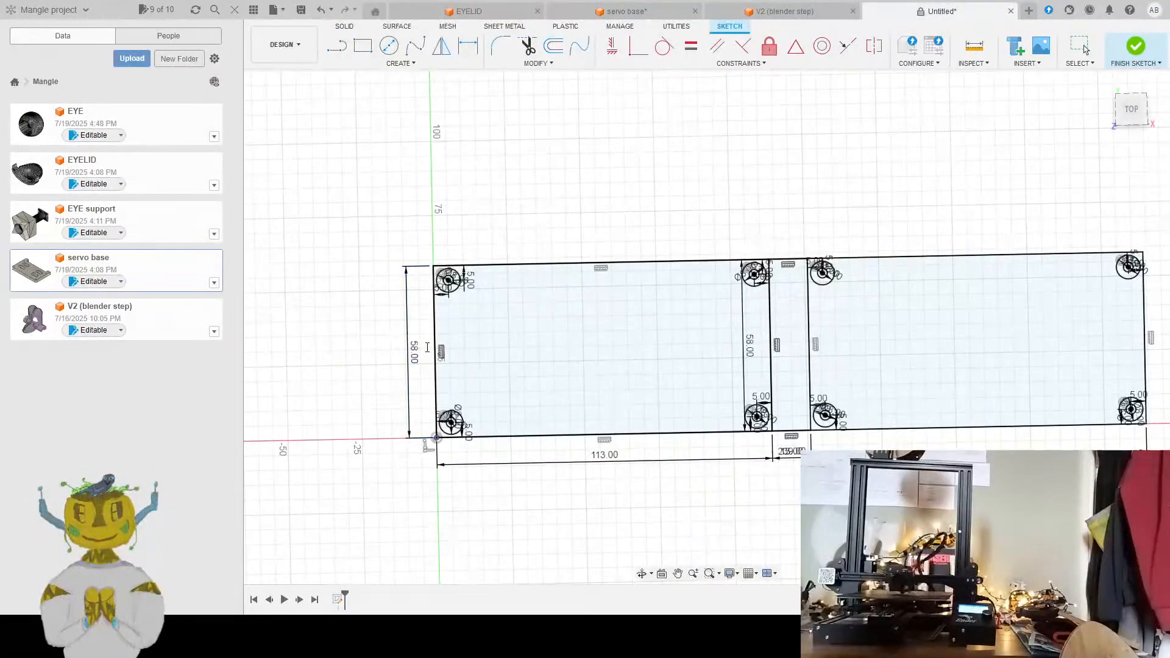
Try setting the height of the plate's left section to 68 mm, and undo the change
key(Return)
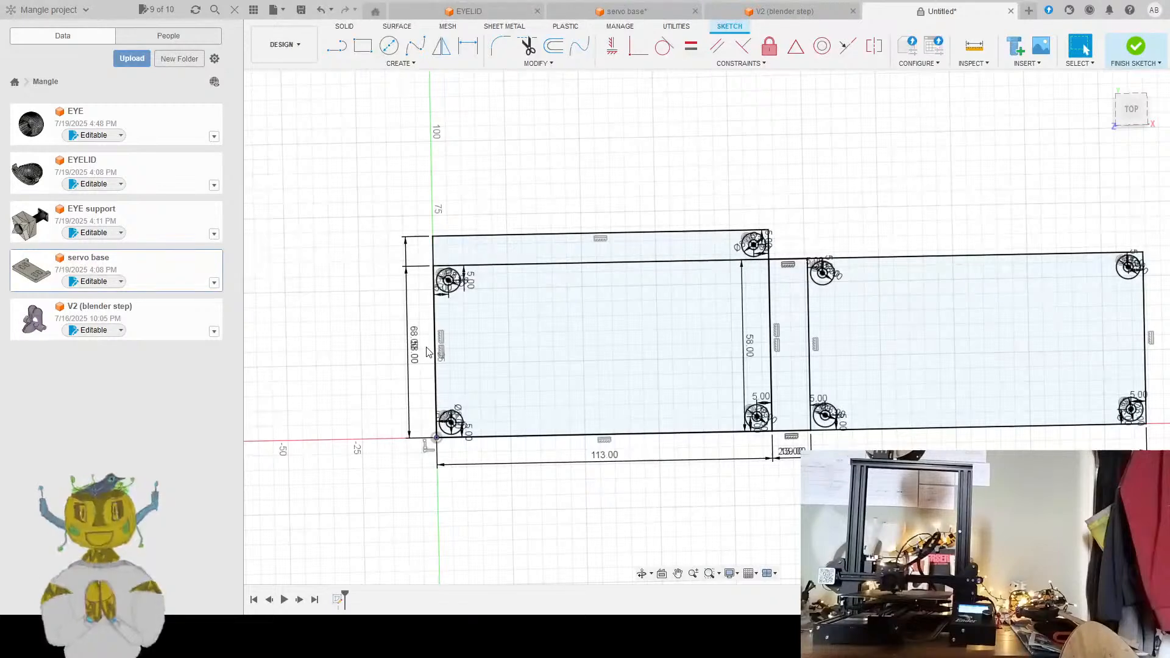
key(ctrl+z)
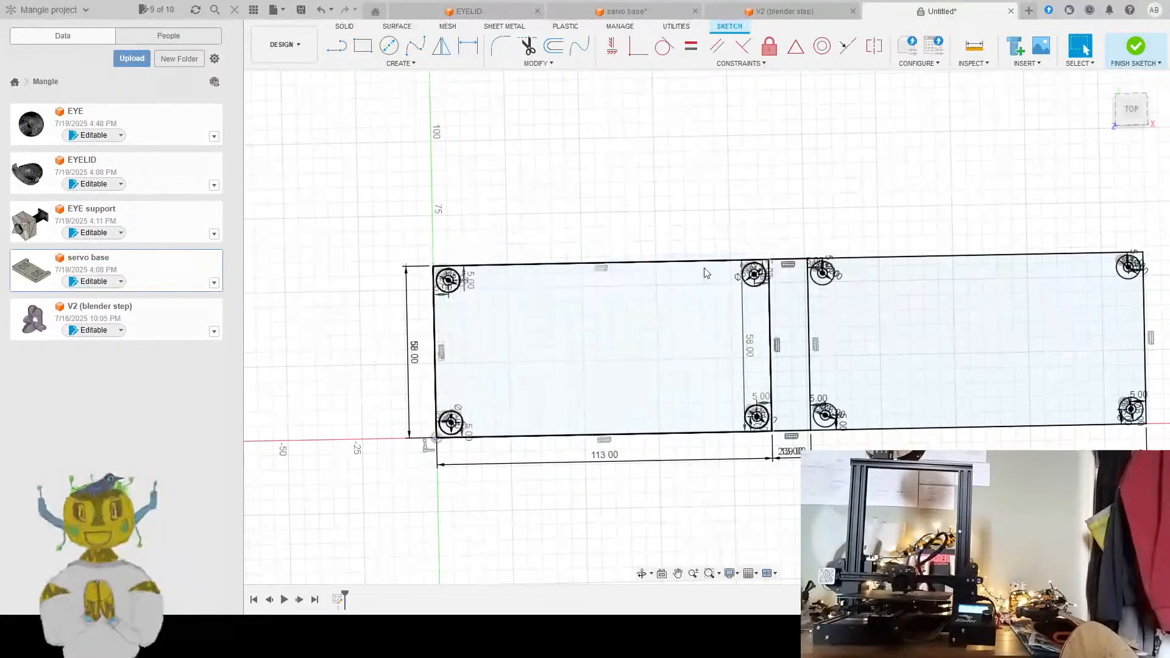
Set the height of the full-length plate outline to 68 mm
scroll(408, 395, up, 3)
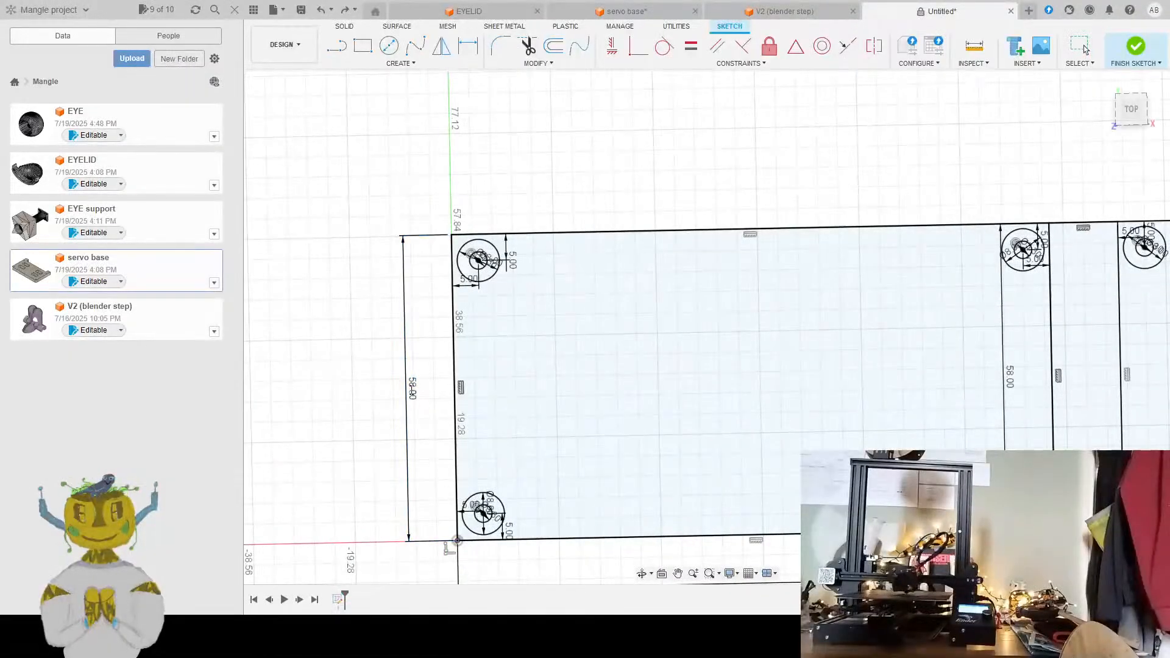
key(ctrl+y)
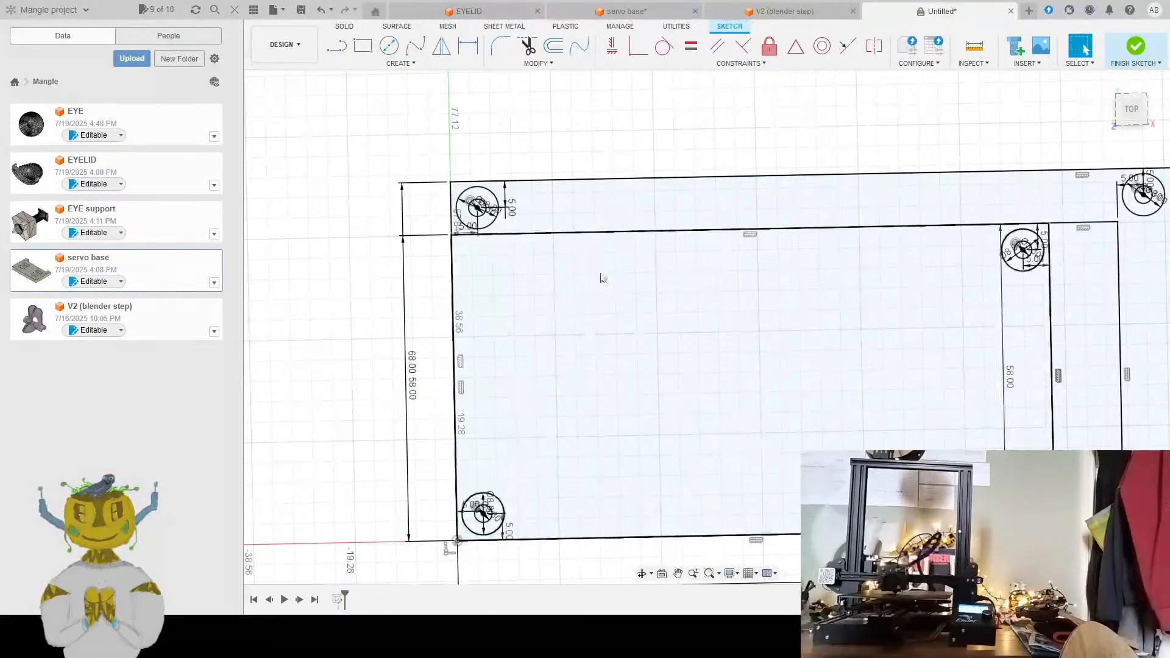
scroll(603, 278, down, 3)
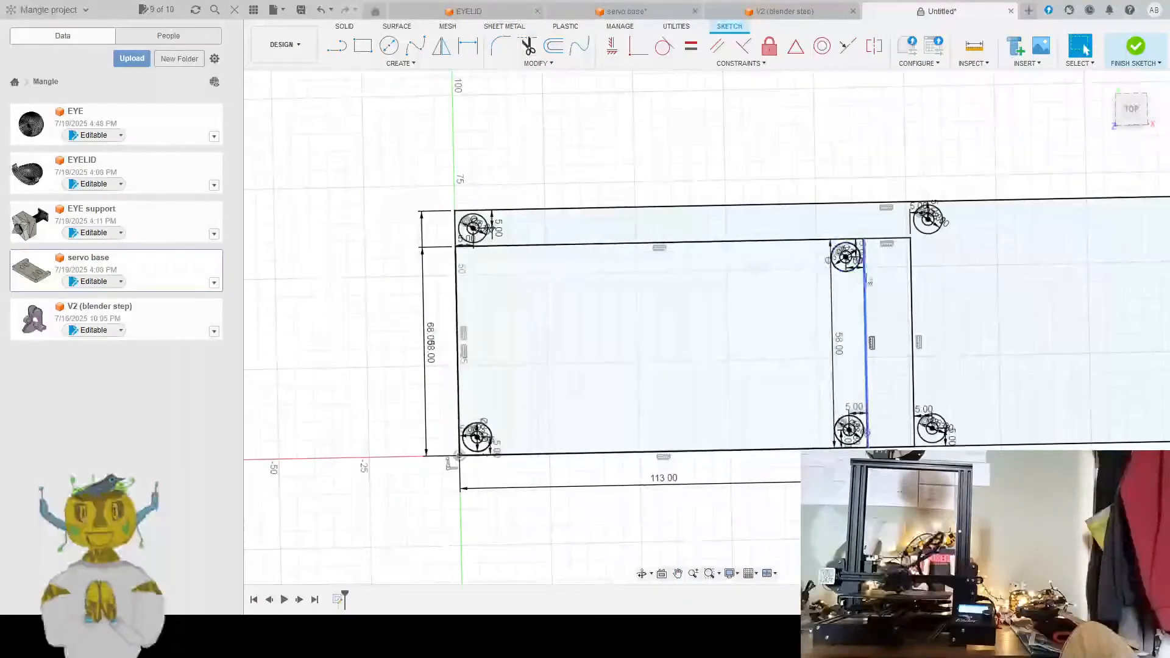
middle_drag(870, 282, 693, 313)
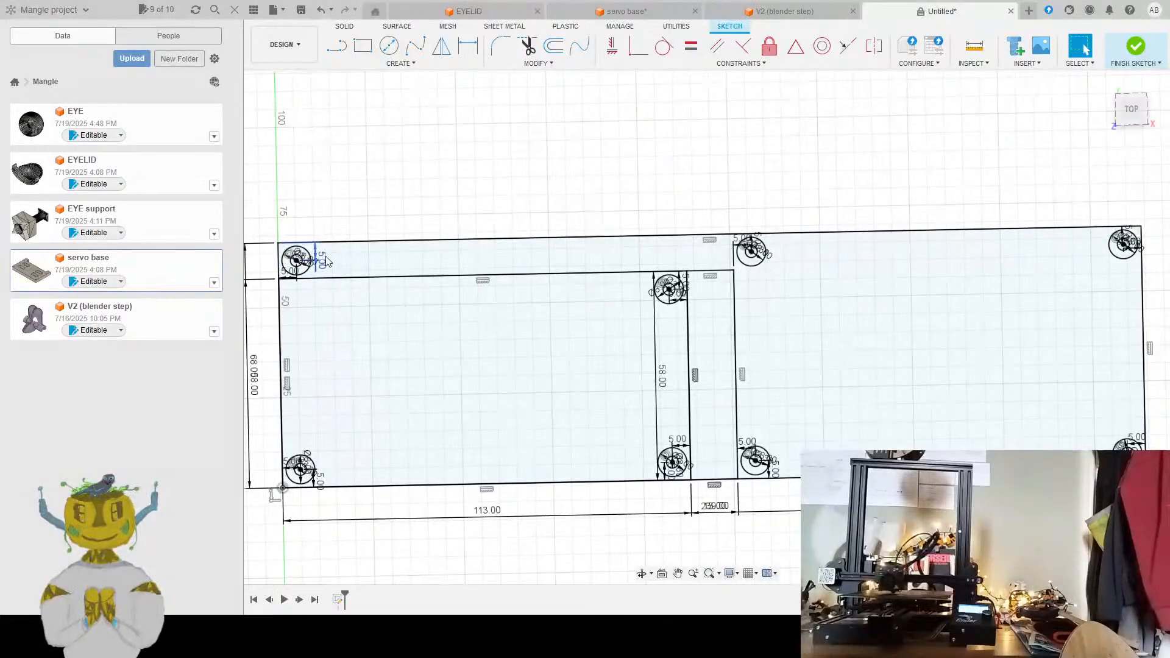
Set the distance of the left section's upper-left hole from the outline's upper edge to 15 mm
scroll(269, 349, down, 3)
scroll(278, 351, up, 5)
middle_drag(345, 280, 451, 323)
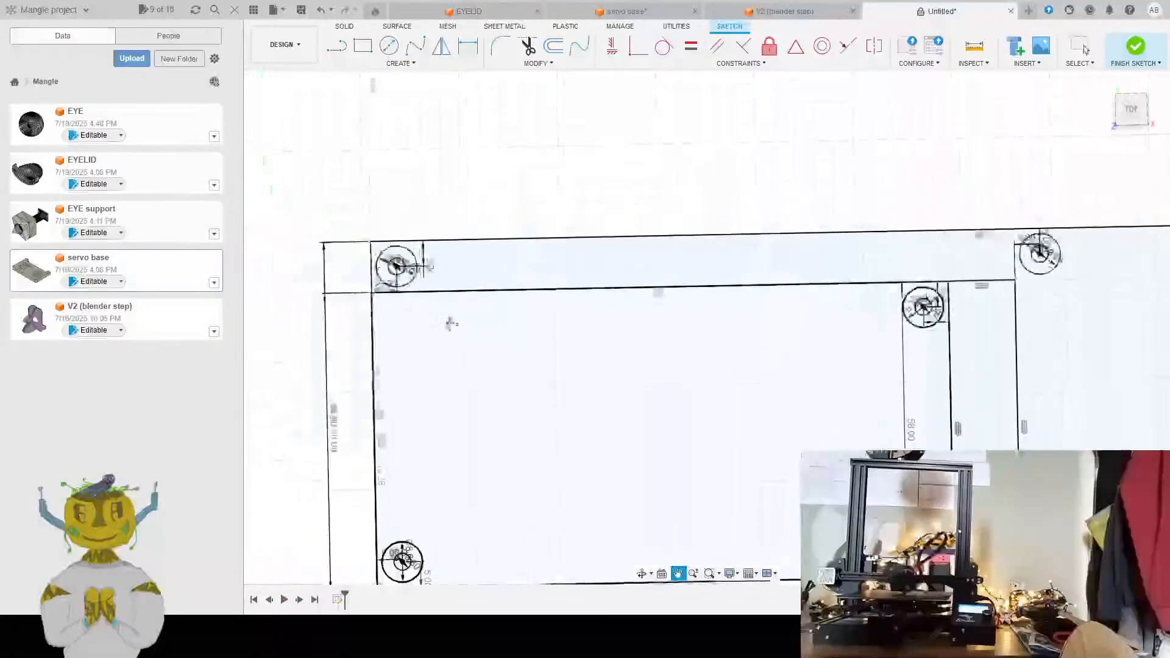
scroll(451, 323, down, 1)
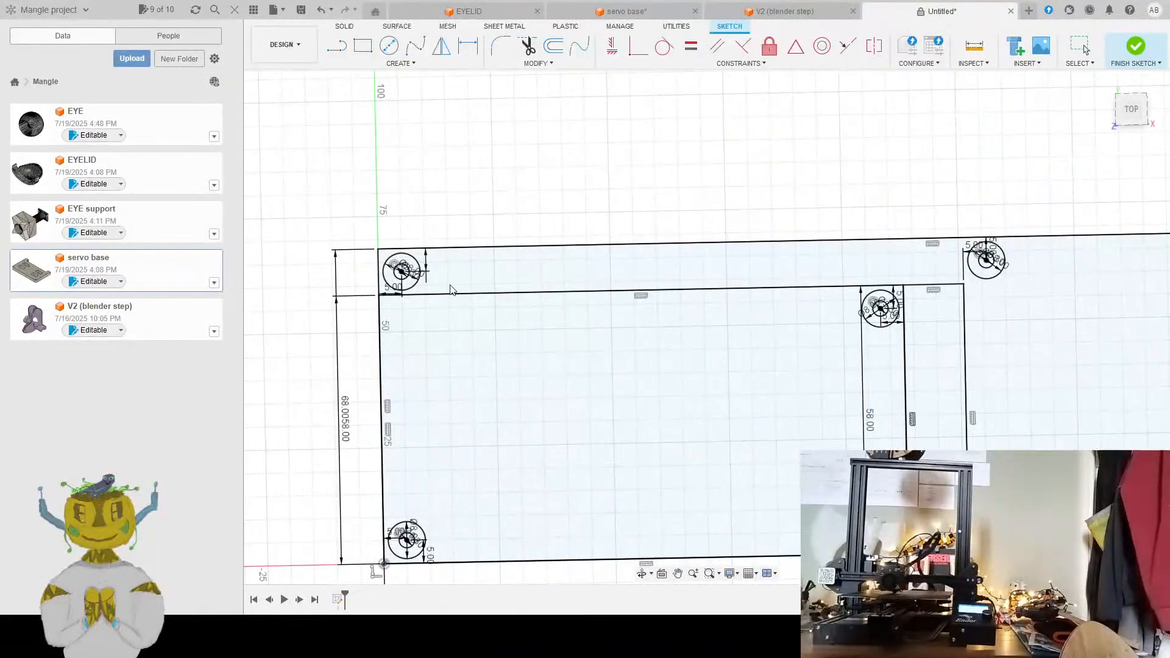
key(Return)
scroll(451, 277, down, 1)
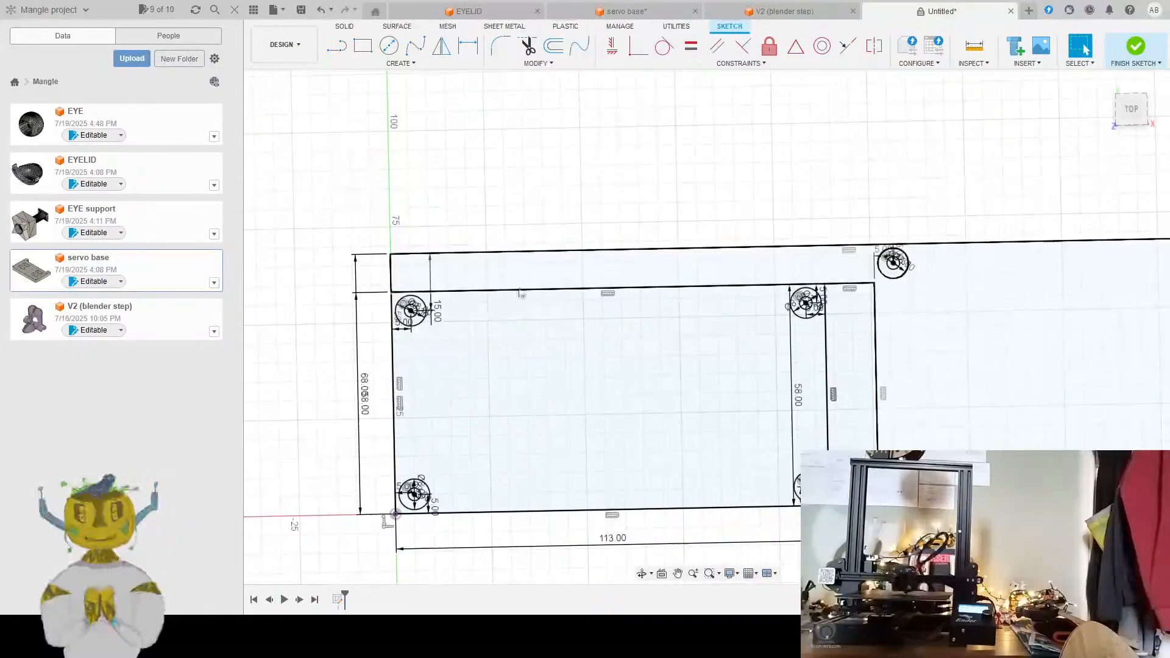
middle_drag(683, 336, 593, 334)
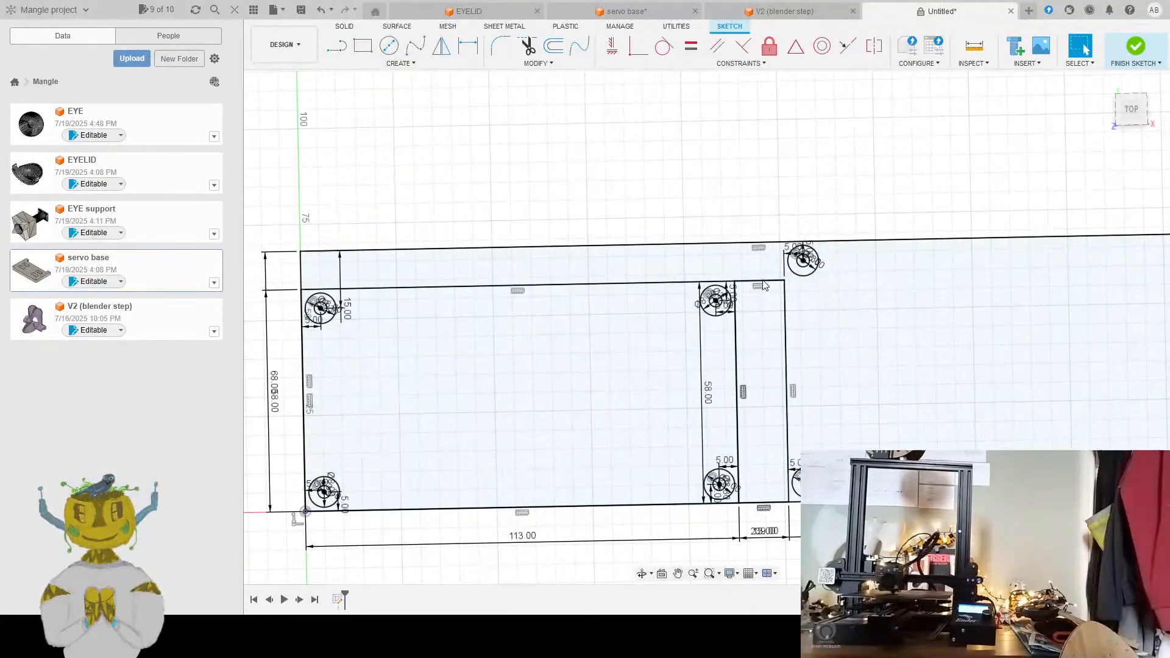
double_click(787, 321)
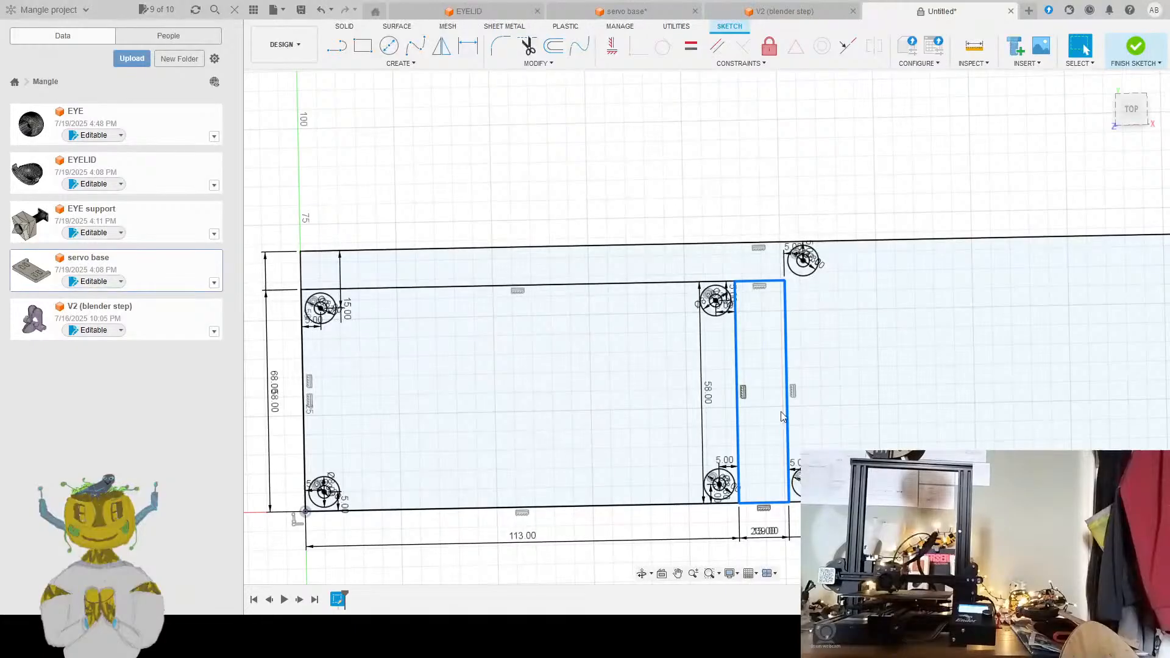
key(d)
scroll(792, 421, up, 2)
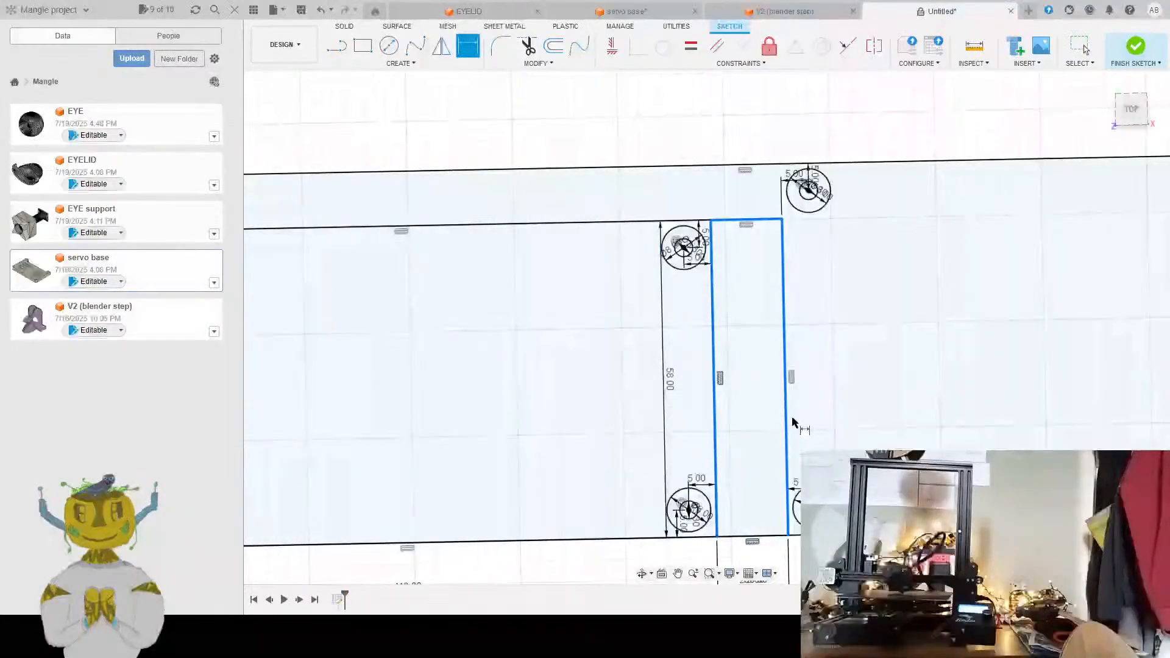
key(Escape)
scroll(762, 311, up, 2)
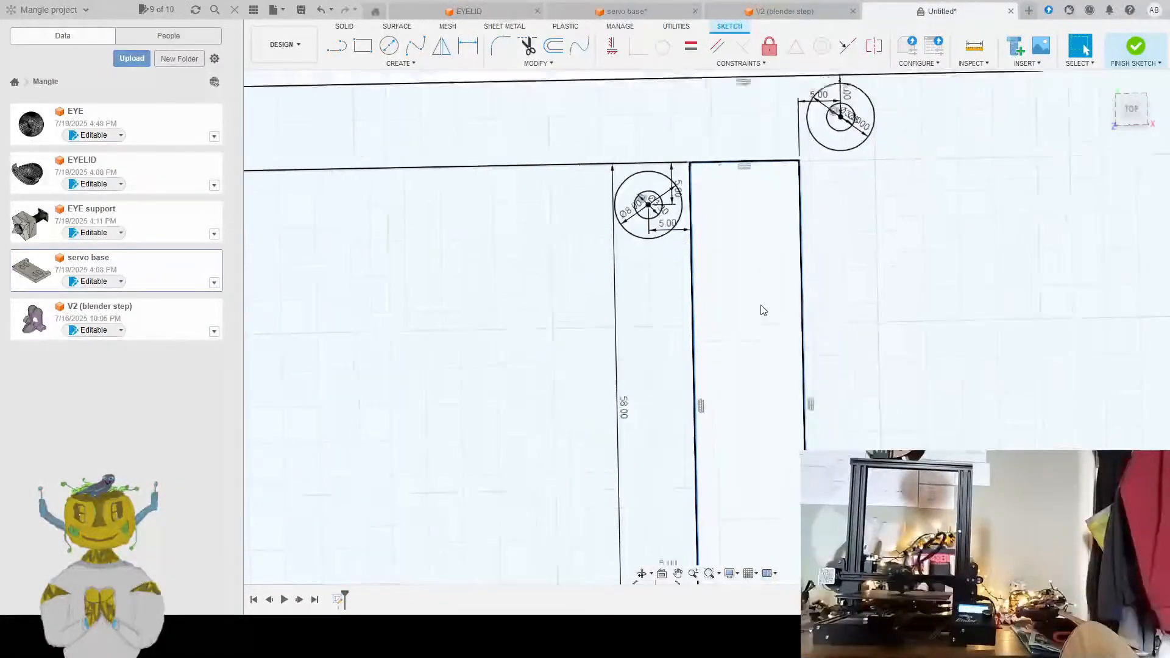
Set the height of the narrow rectangle between the two large sections to 68 mm
scroll(762, 310, down, 1)
double_click(638, 395)
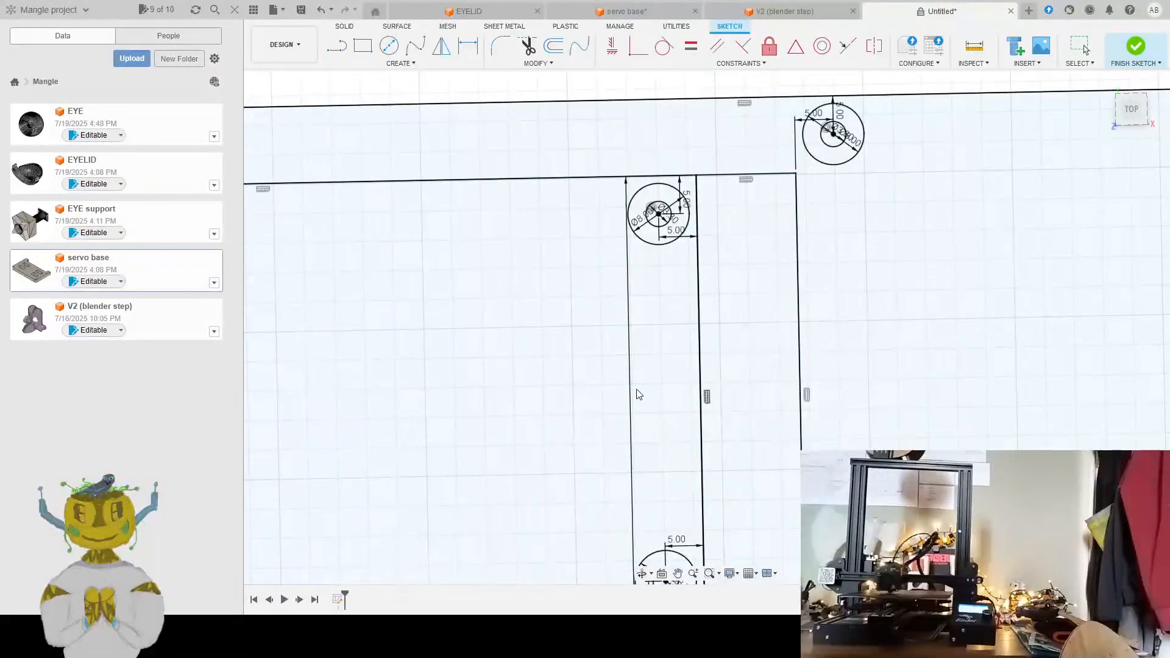
text(68)
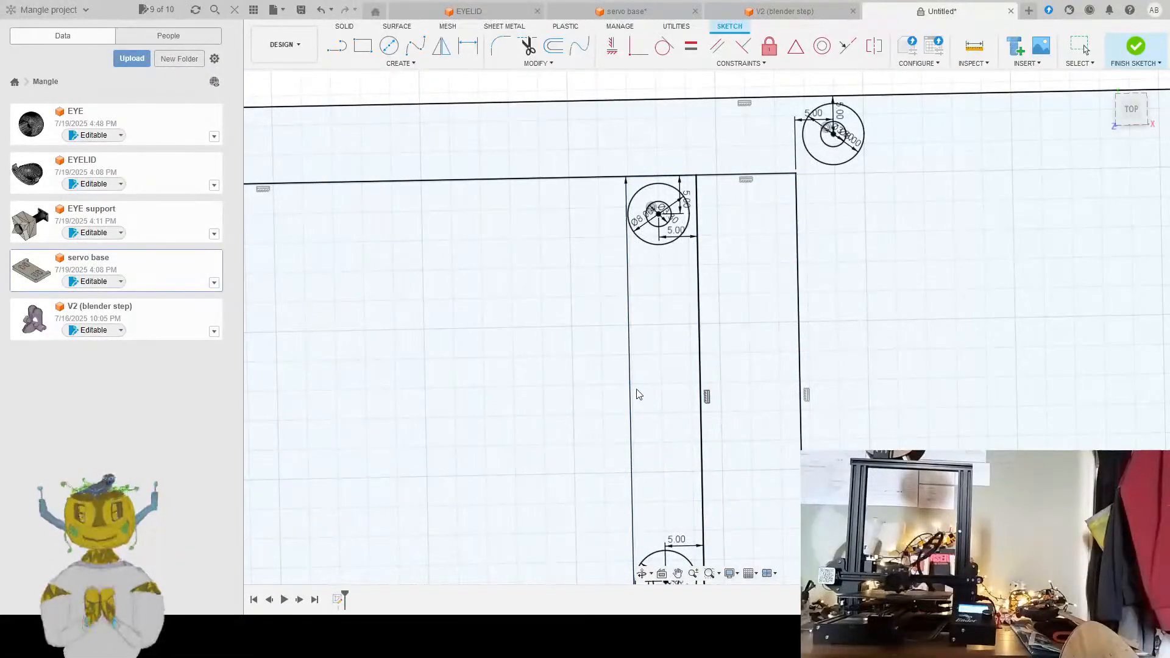
key(Return)
scroll(685, 313, down, 5)
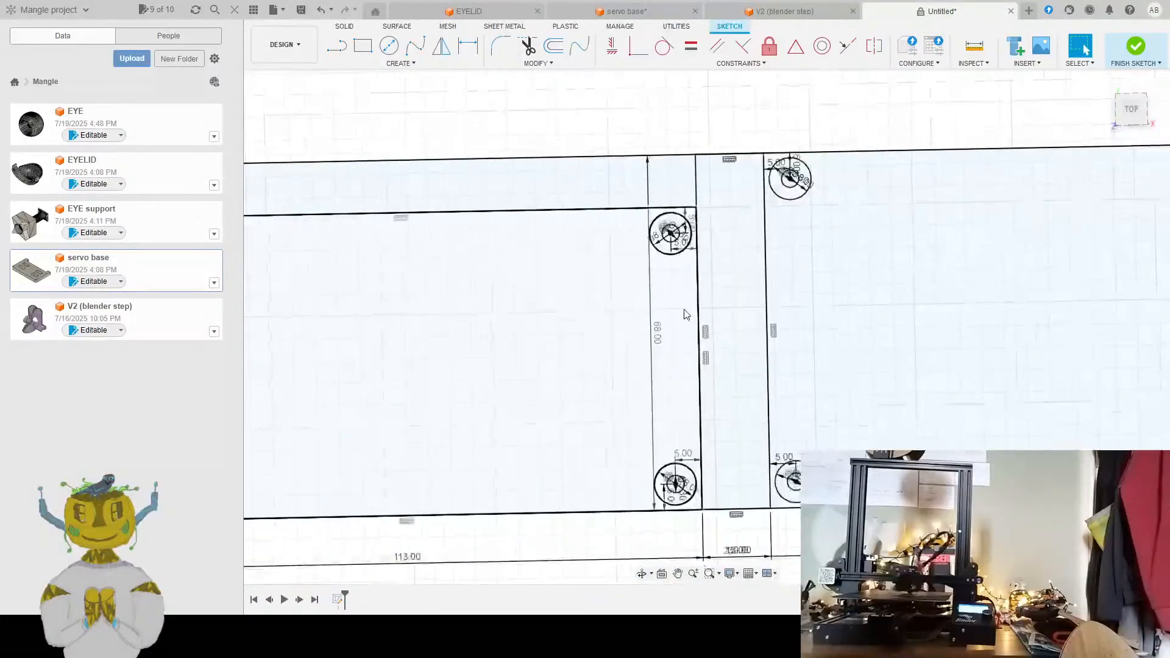
Set the distance of the right section's upper-left hole from the upper edge to 15 mm
scroll(719, 264, up, 4)
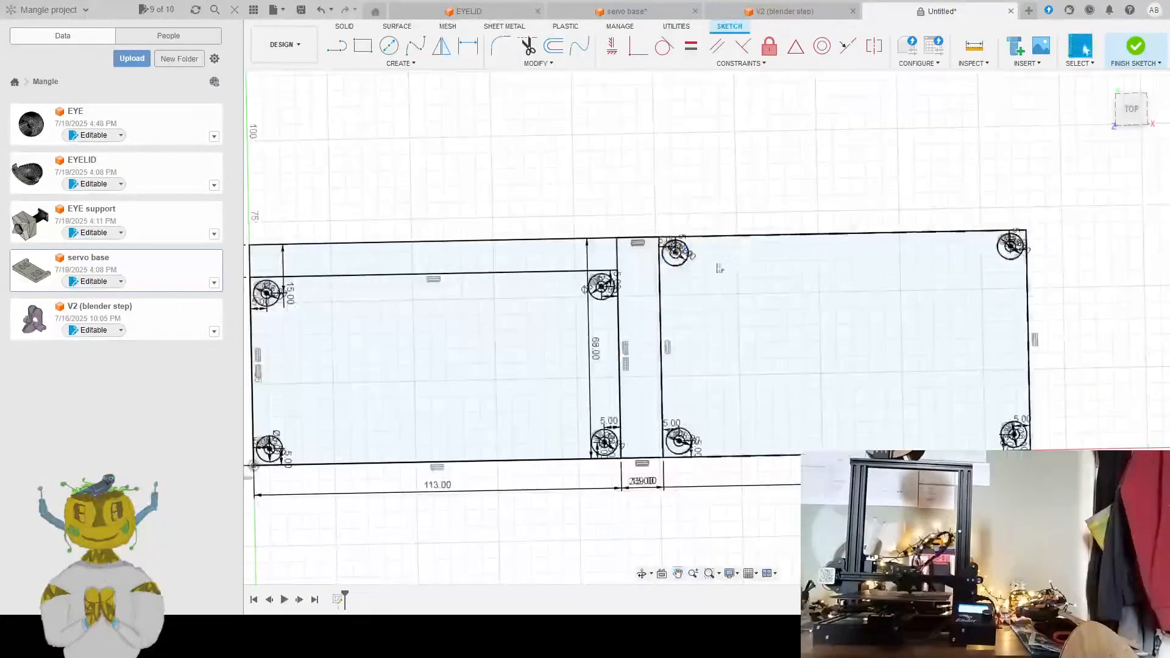
scroll(639, 282, down, 3)
scroll(638, 250, up, 5)
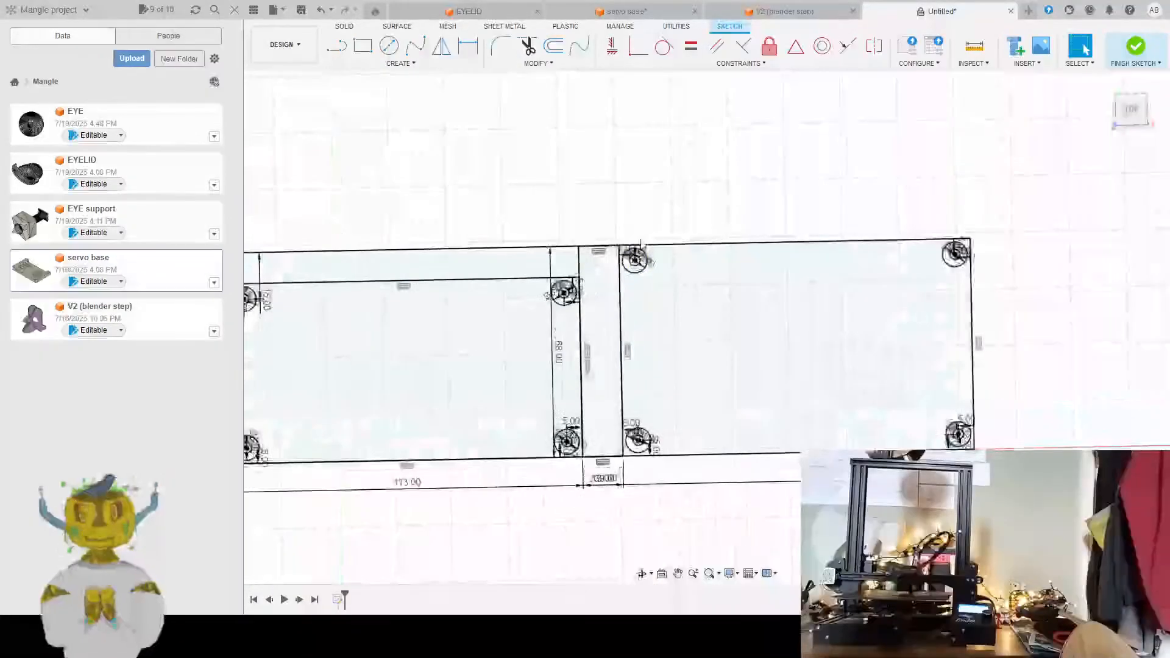
scroll(639, 246, up, 2)
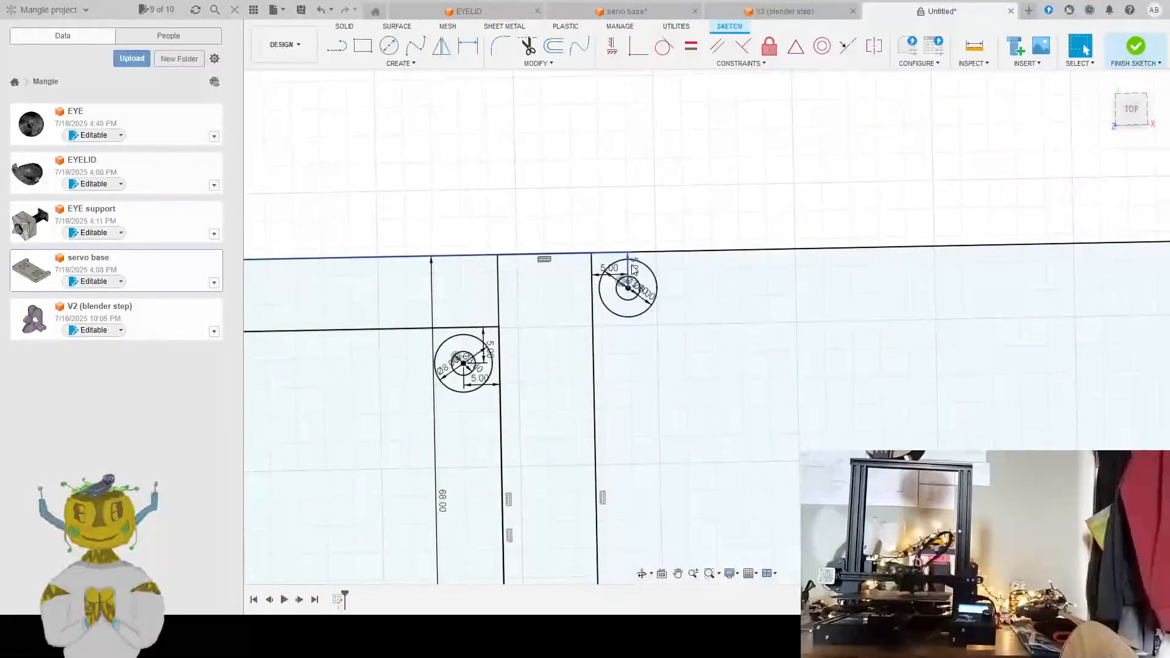
click(635, 263)
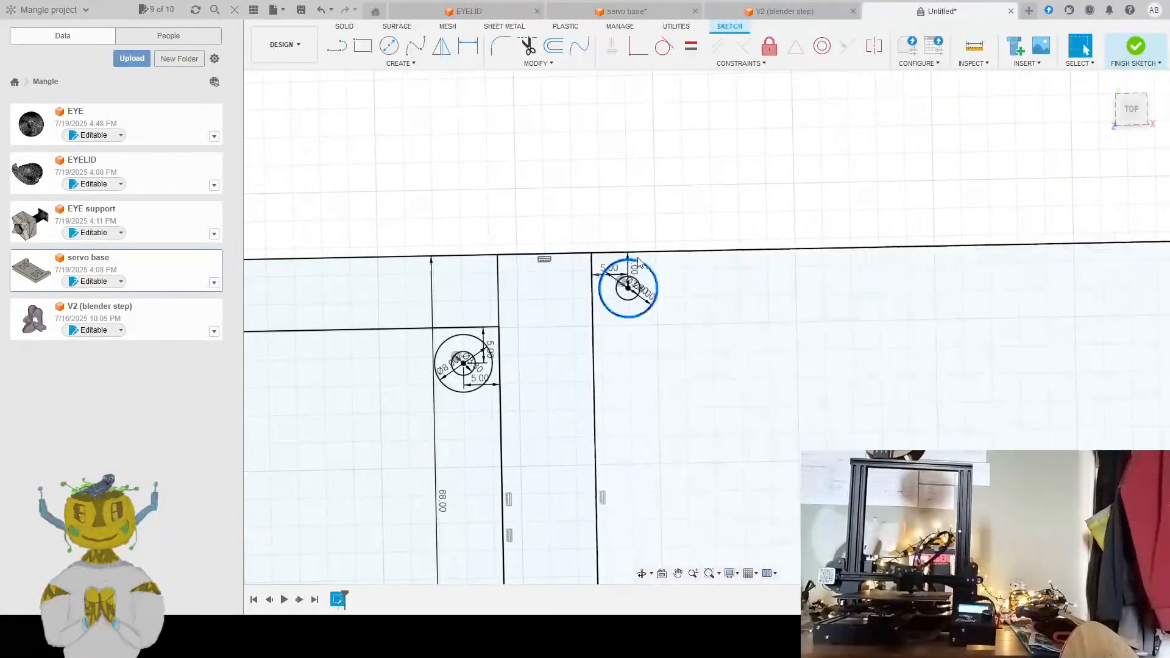
scroll(638, 256, up, 4)
key(Escape)
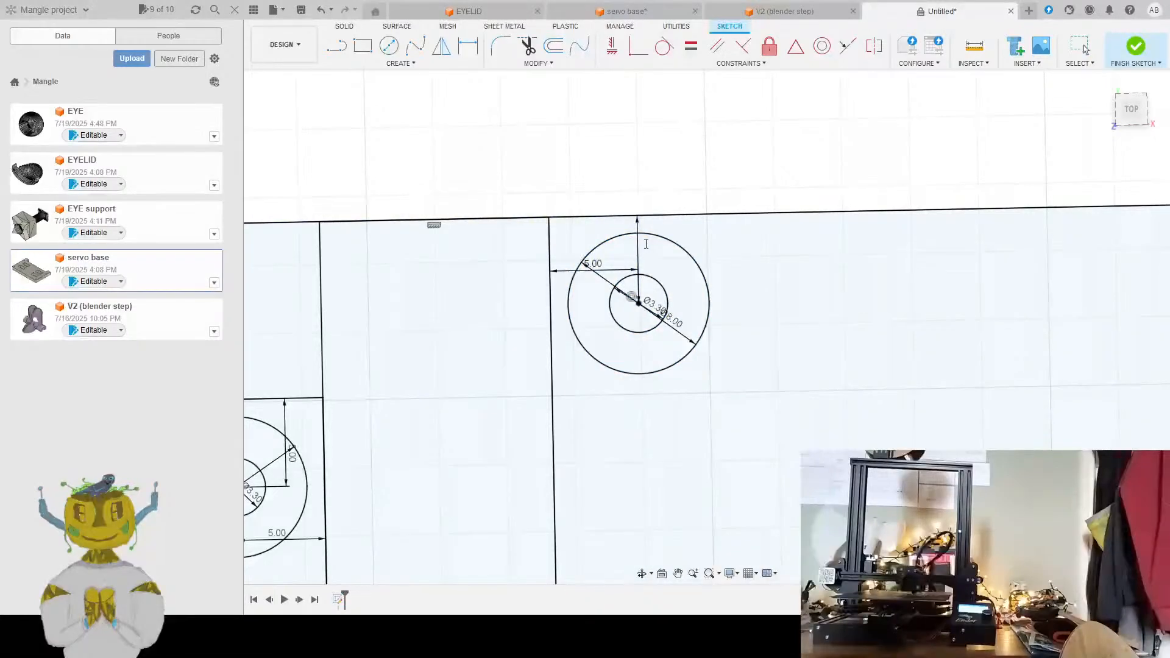
text(15)
key(Return)
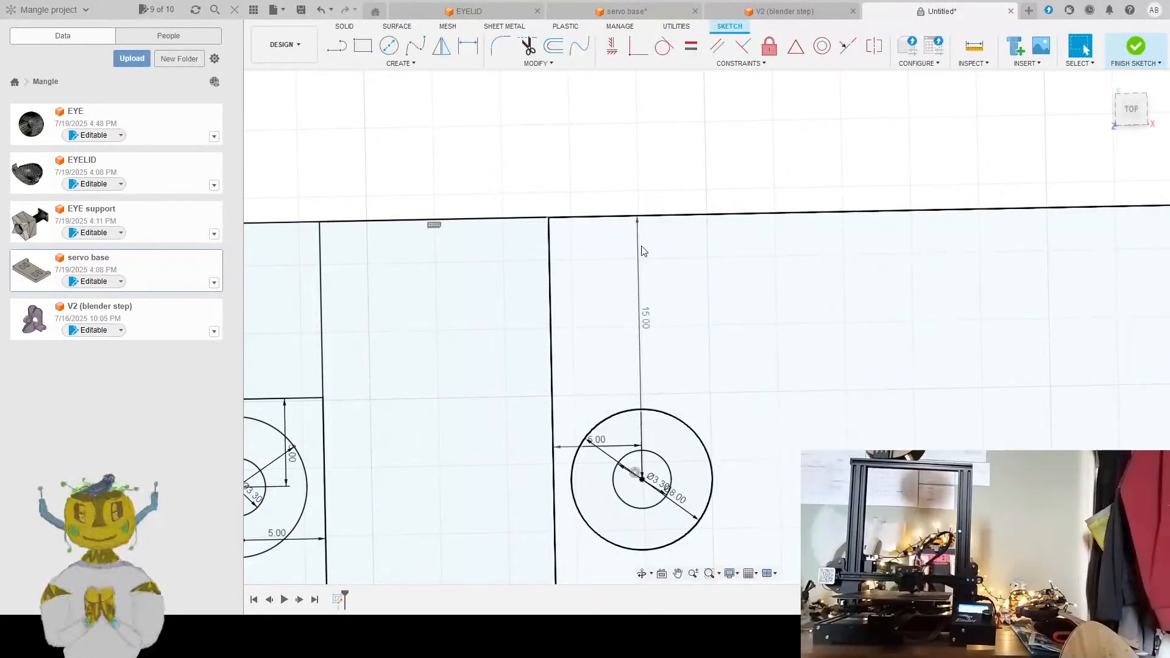
Set the distance of the right section's upper-right hole from the upper edge to 15 mm
middle_drag(735, 244, 343, 209)
scroll(763, 272, up, 3)
scroll(744, 230, down, 8)
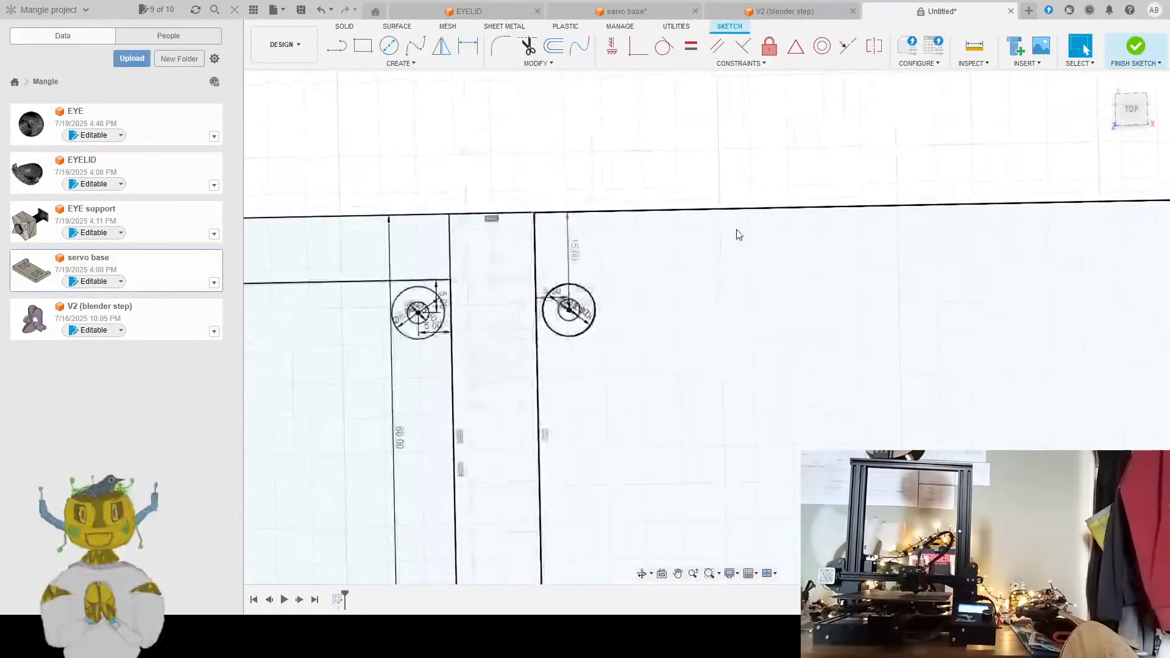
middle_drag(737, 235, 430, 260)
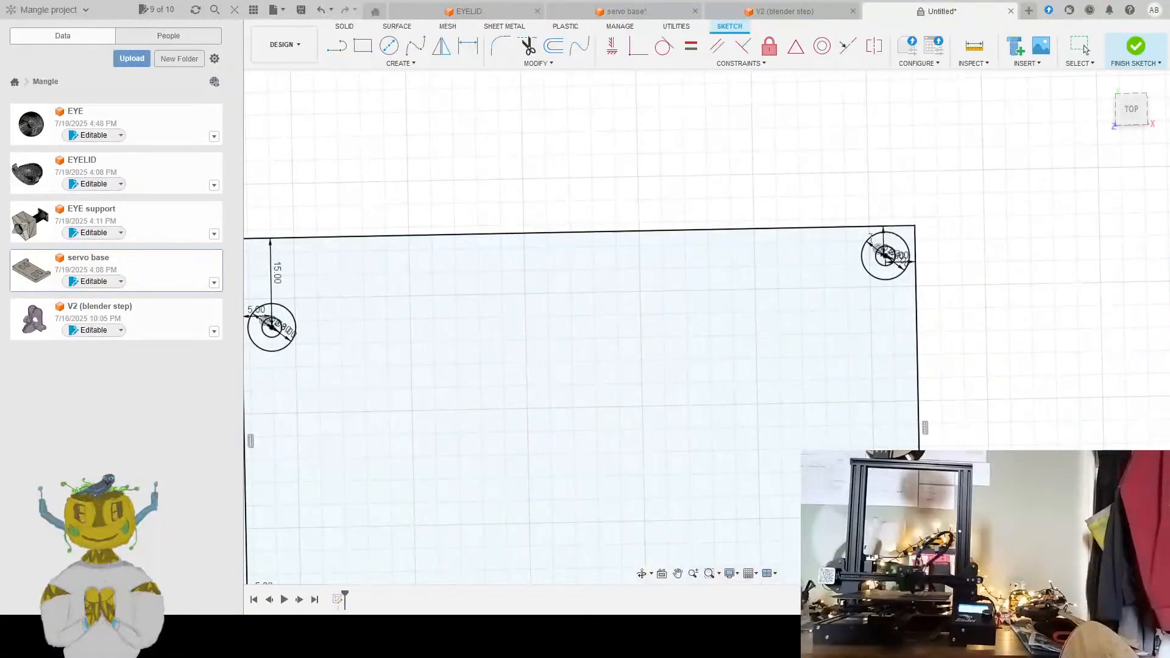
text(15)
key(Return)
scroll(853, 296, up, 1)
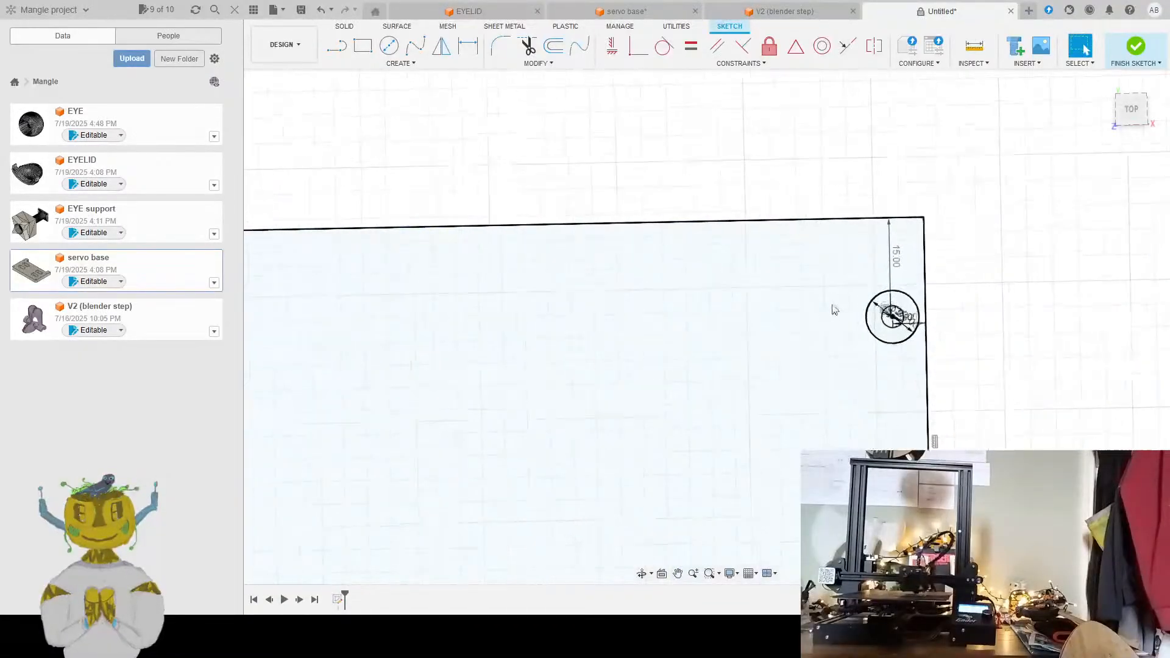
scroll(829, 298, down, 5)
Delete the extra horizontal line running just below the upper edge of the left section
middle_drag(445, 272, 770, 236)
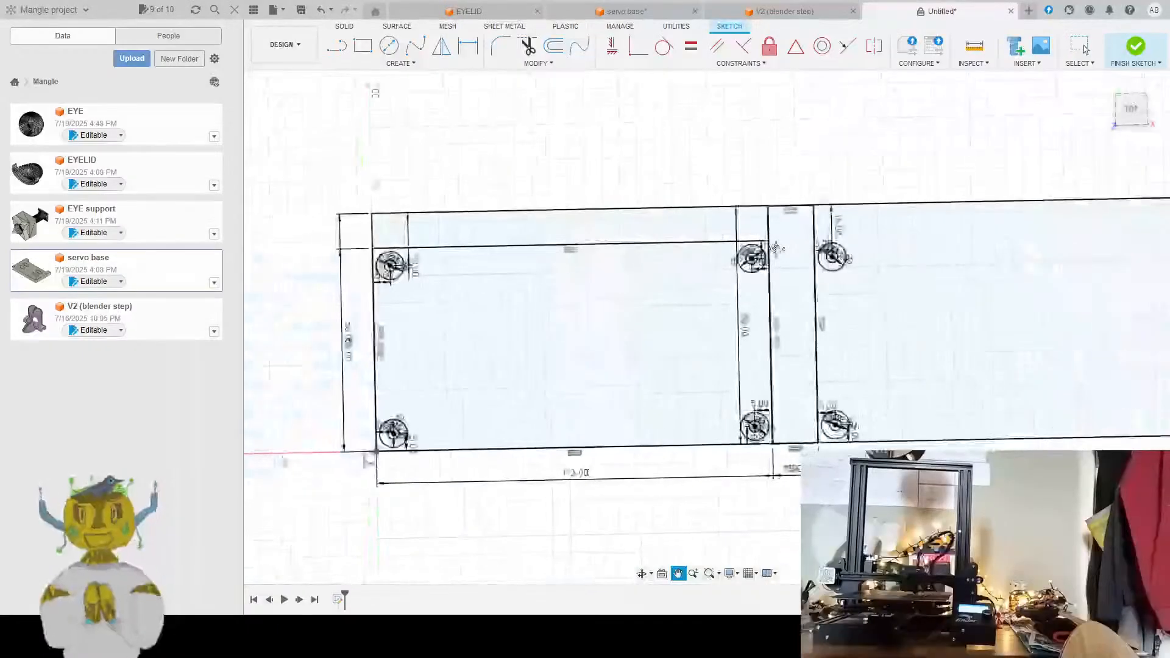
middle_drag(834, 385, 727, 384)
click(533, 261)
key(Delete)
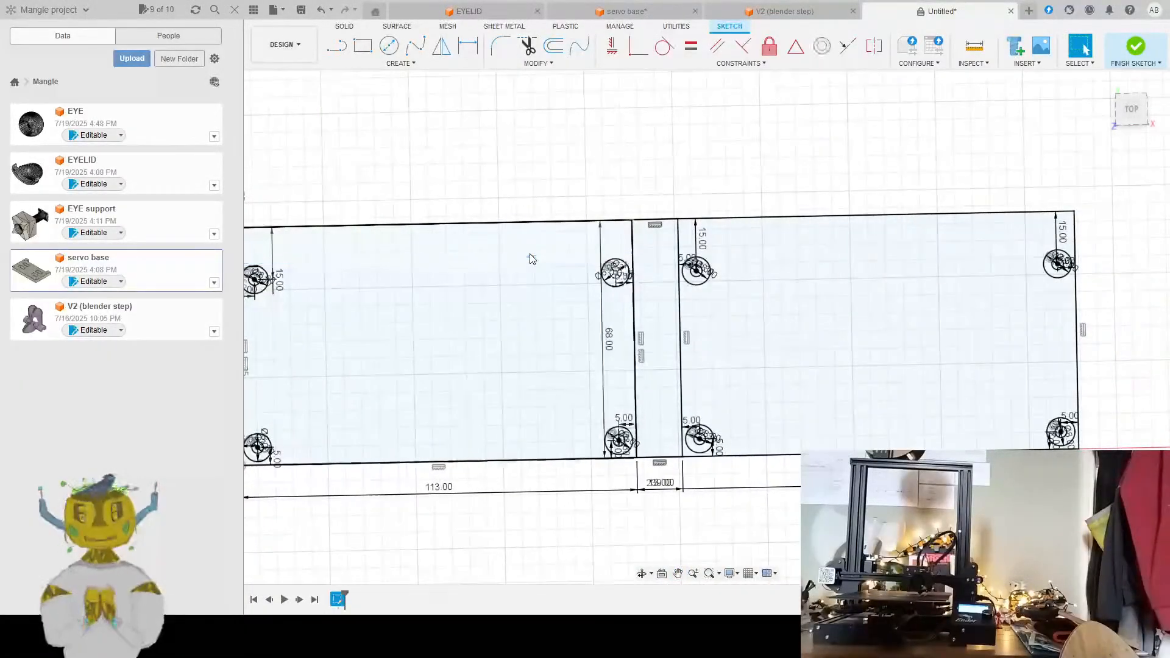
scroll(542, 342, down, 1)
scroll(567, 329, down, 5)
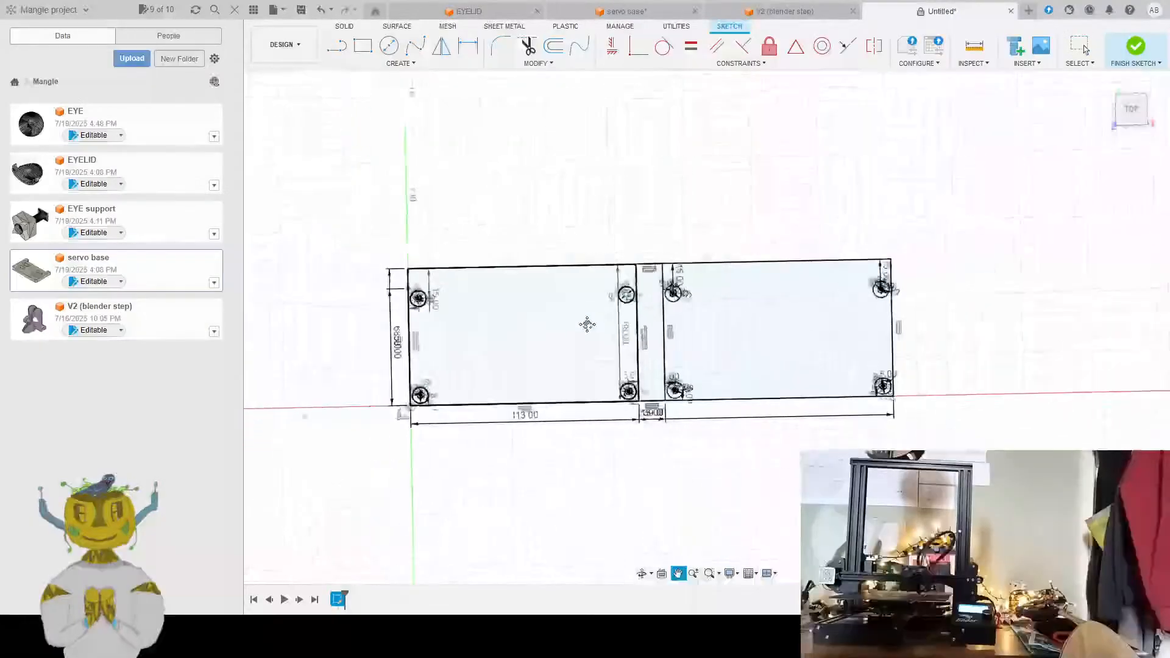
Dimension the left section's upper-right hole 15 mm from the outline's upper edge
scroll(610, 311, up, 6)
scroll(625, 299, up, 3)
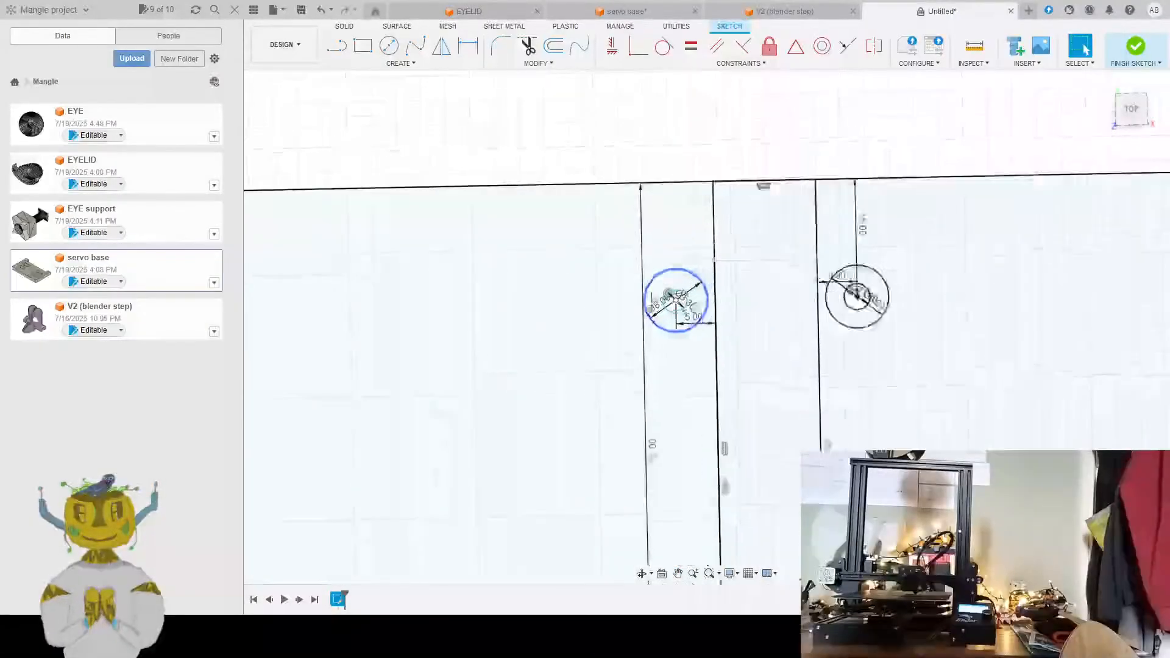
scroll(677, 302, up, 4)
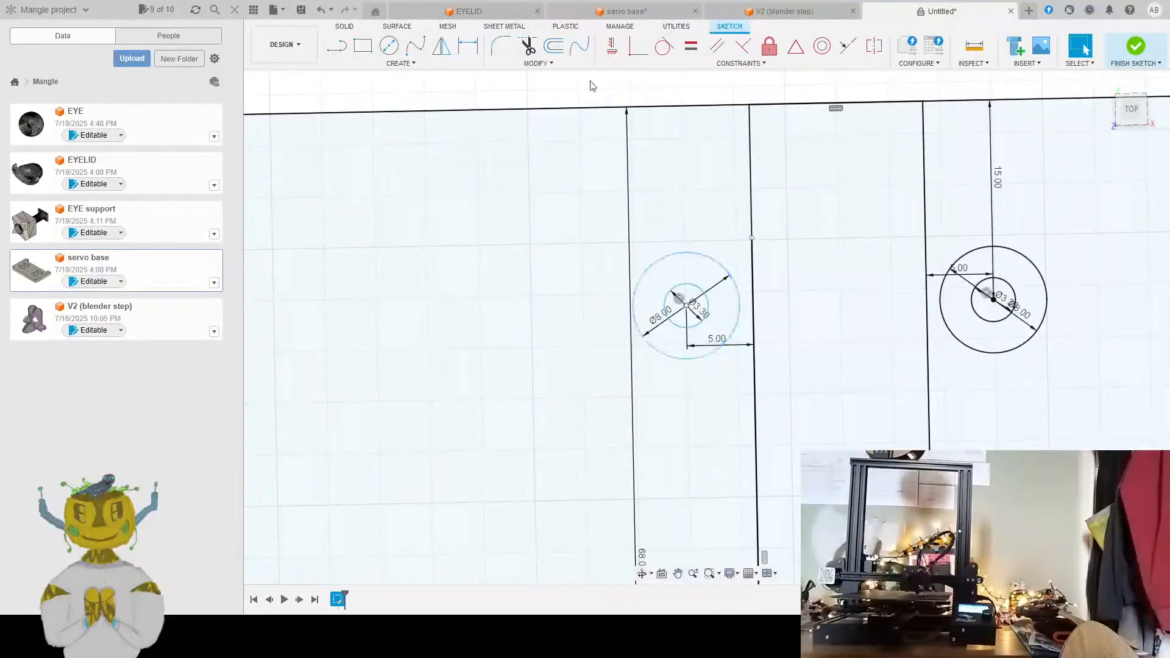
click(468, 45)
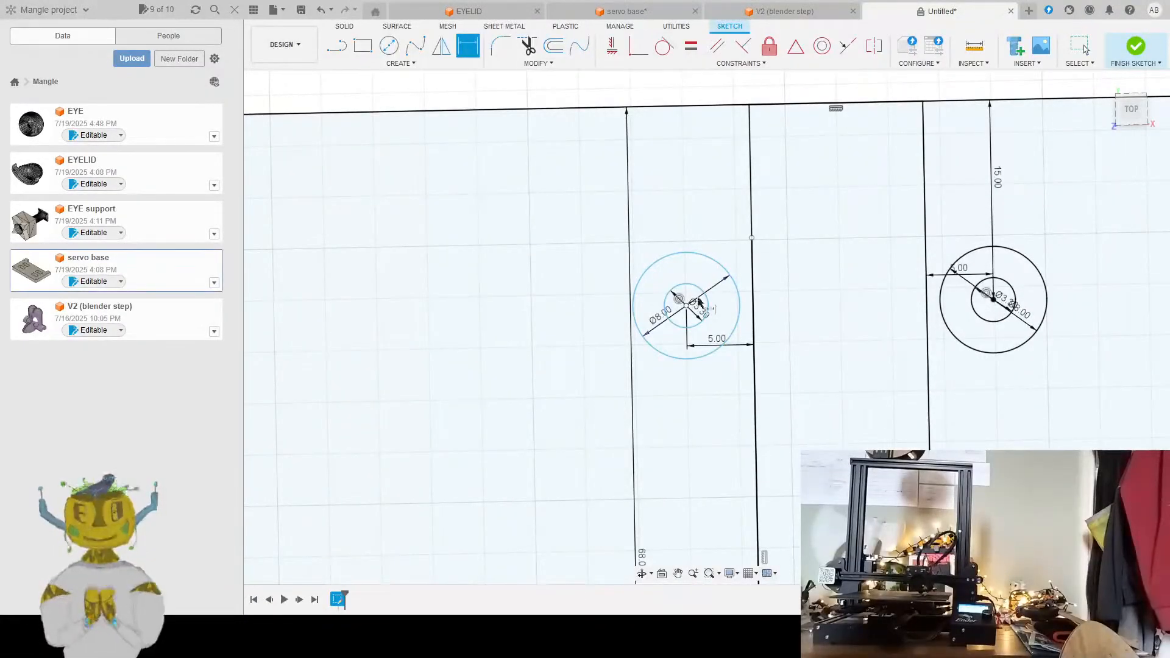
click(668, 110)
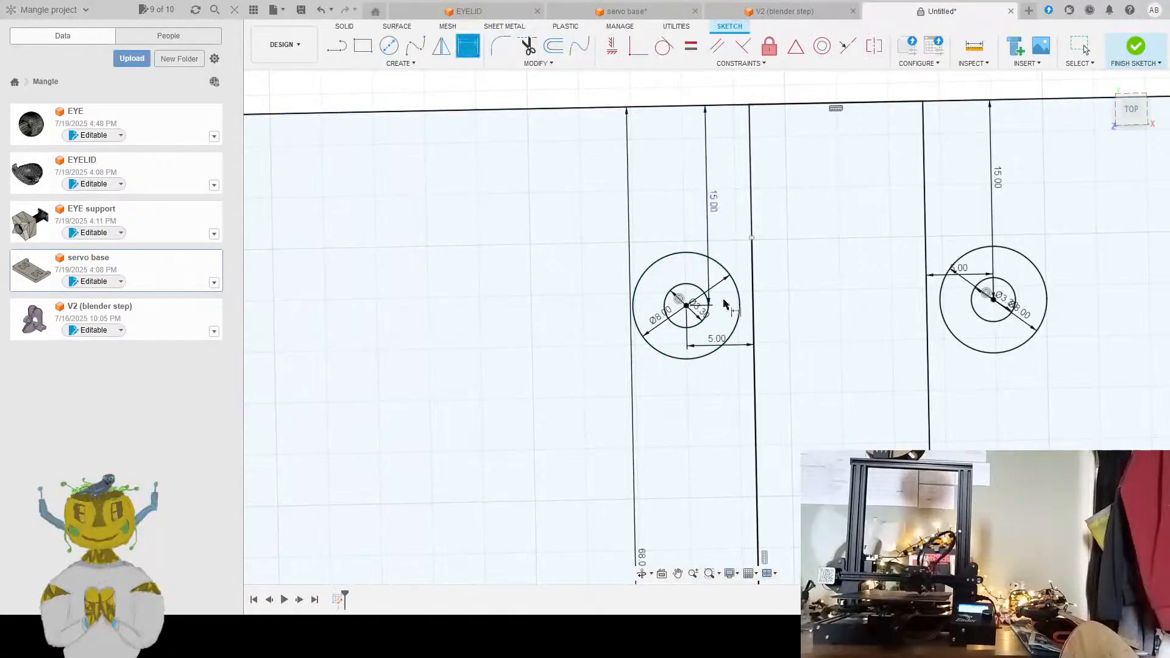
Examine the hole positions and dimensions across the whole sketch, especially around the narrow middle strip
scroll(713, 282, down, 6)
middle_drag(683, 370, 621, 358)
scroll(621, 358, down, 1)
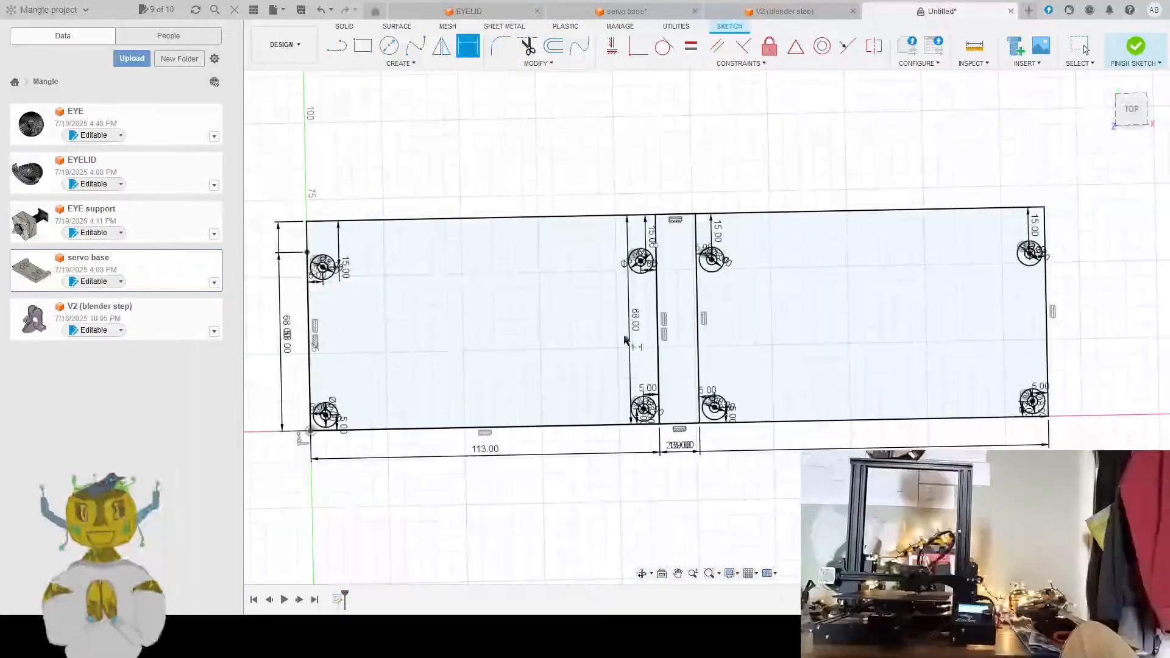
scroll(642, 306, down, 2)
scroll(717, 278, down, 2)
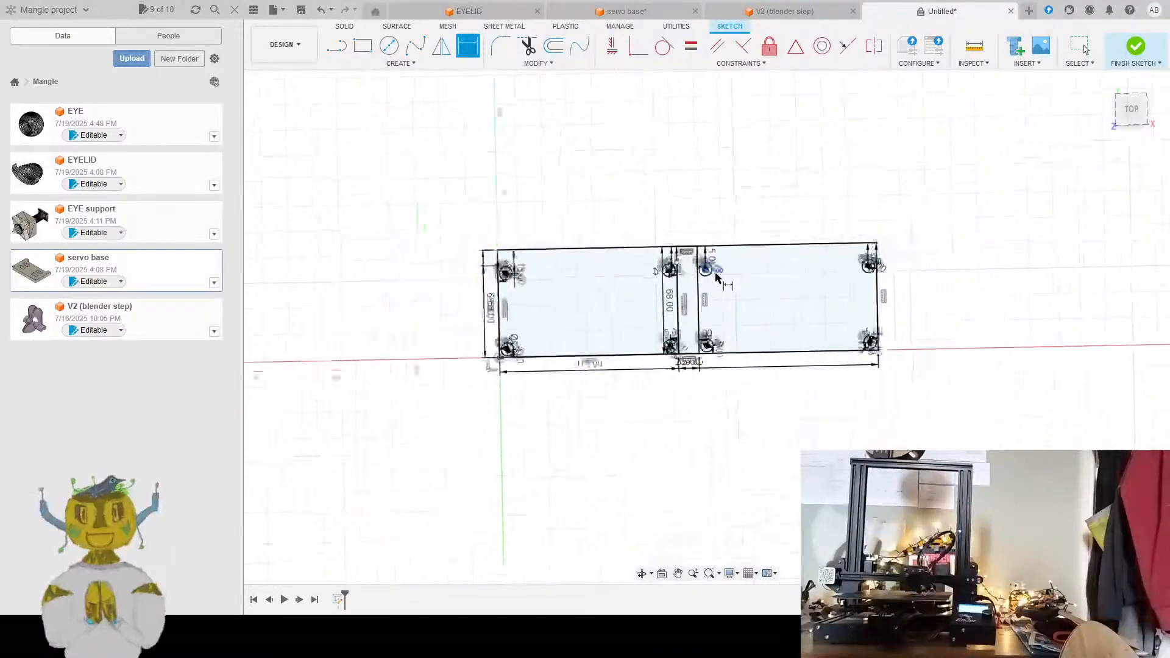
scroll(744, 243, up, 6)
mouse_move(685, 254)
middle_down()
mouse_move(770, 213)
mouse_move(762, 225)
middle_up()
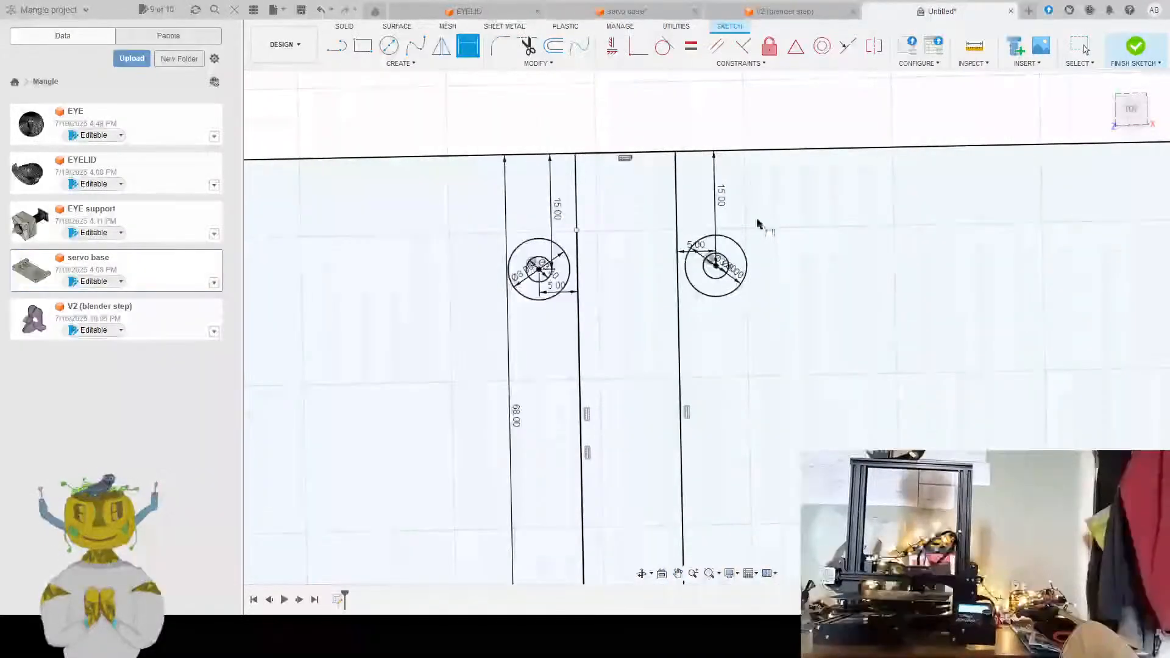
scroll(756, 228, down, 3)
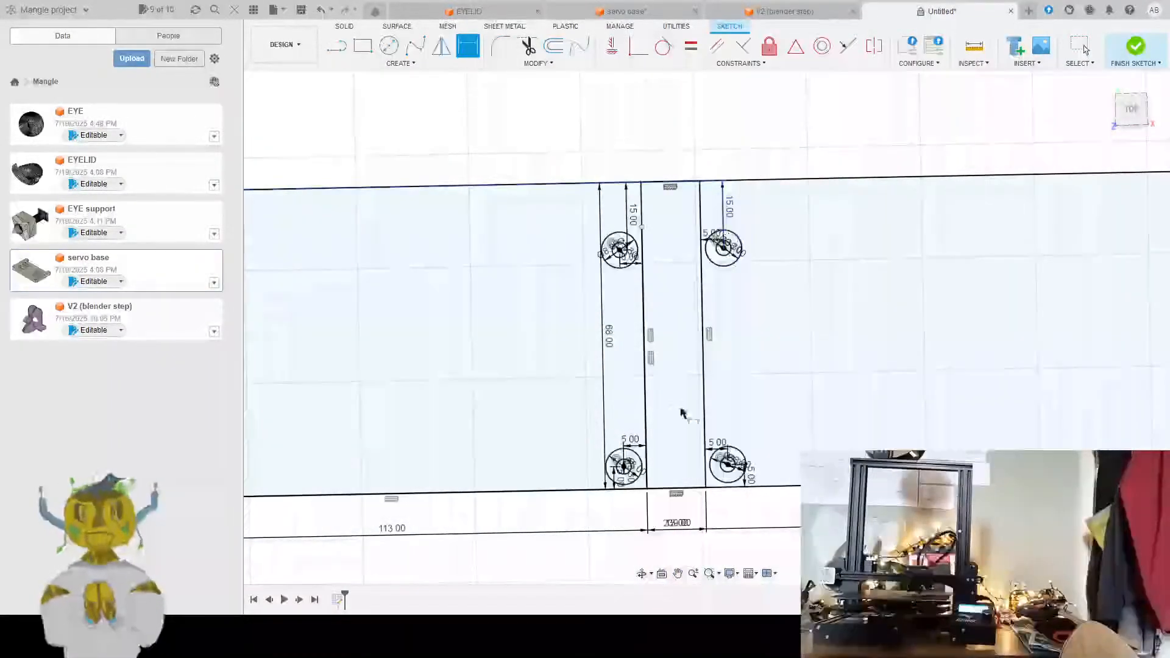
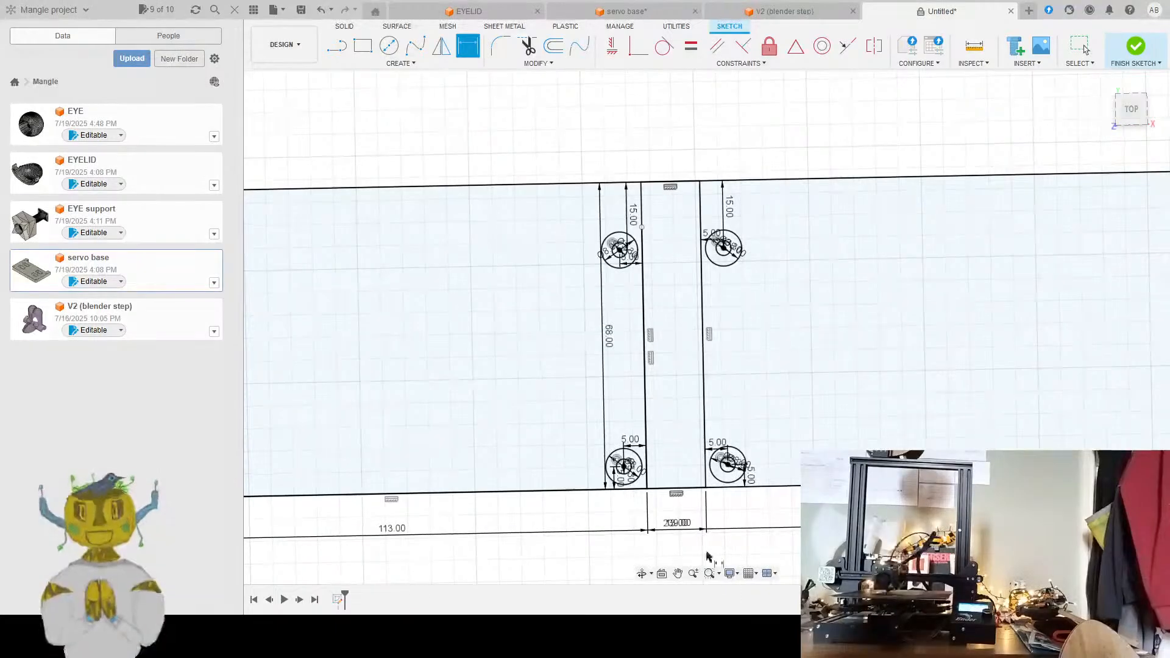
key(Escape)
middle_drag(631, 498, 719, 453)
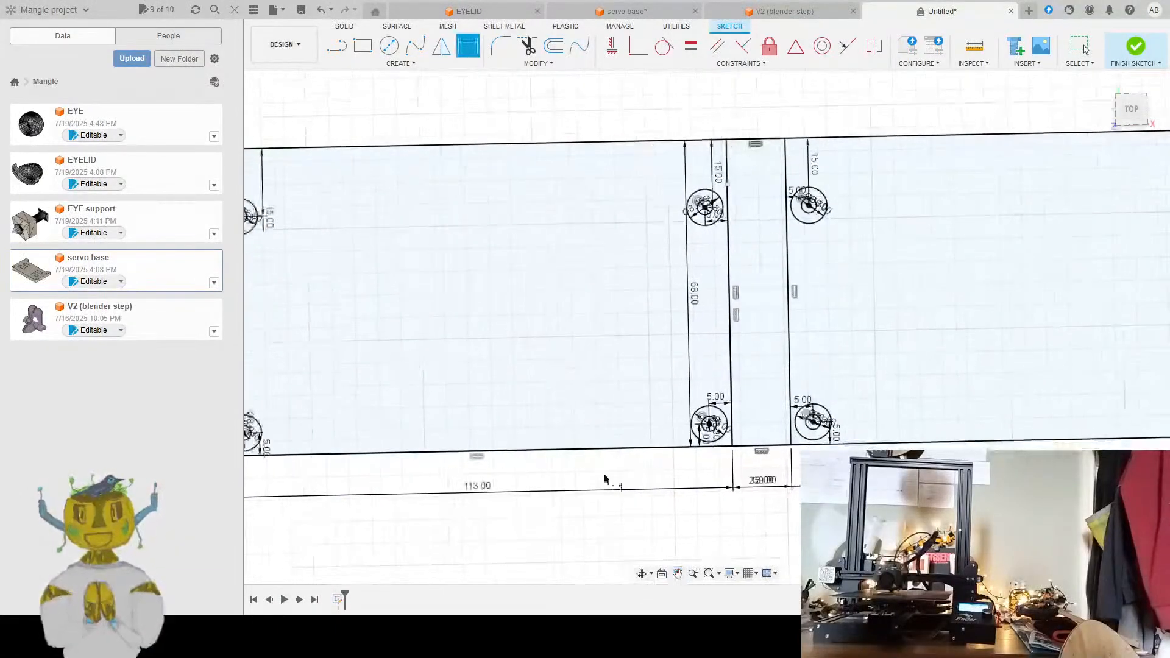
mouse_move(561, 471)
middle_down()
mouse_move(693, 433)
mouse_move(701, 543)
middle_up()
middle_drag(491, 245, 563, 366)
scroll(441, 324, down, 2)
scroll(444, 322, up, 4)
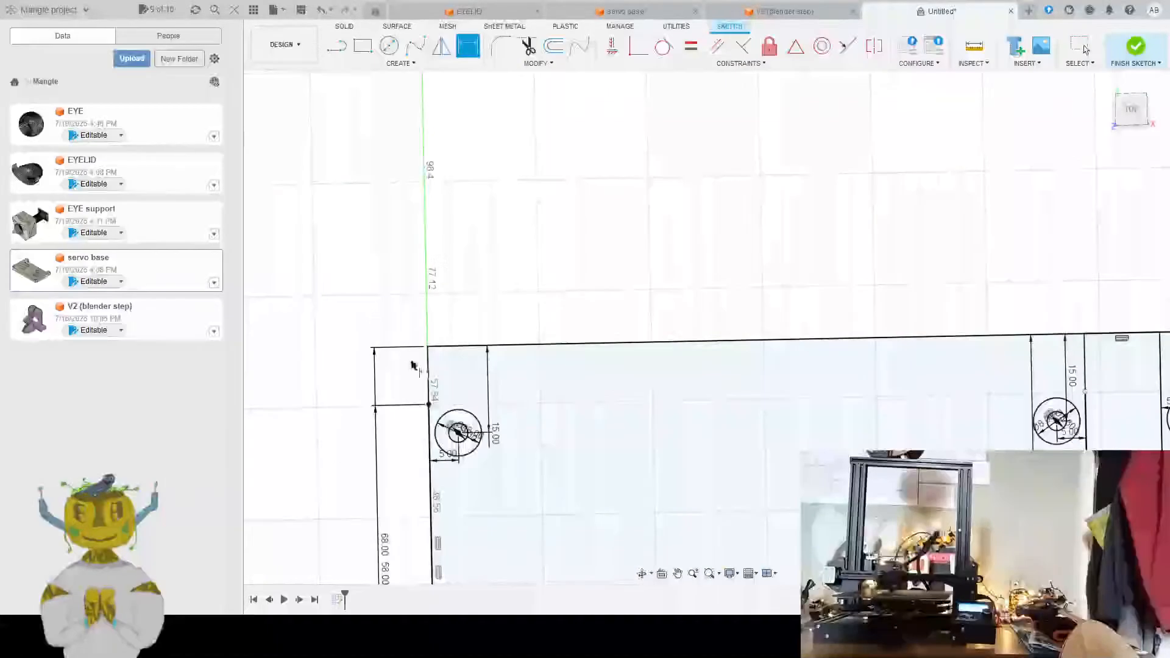
click(356, 44)
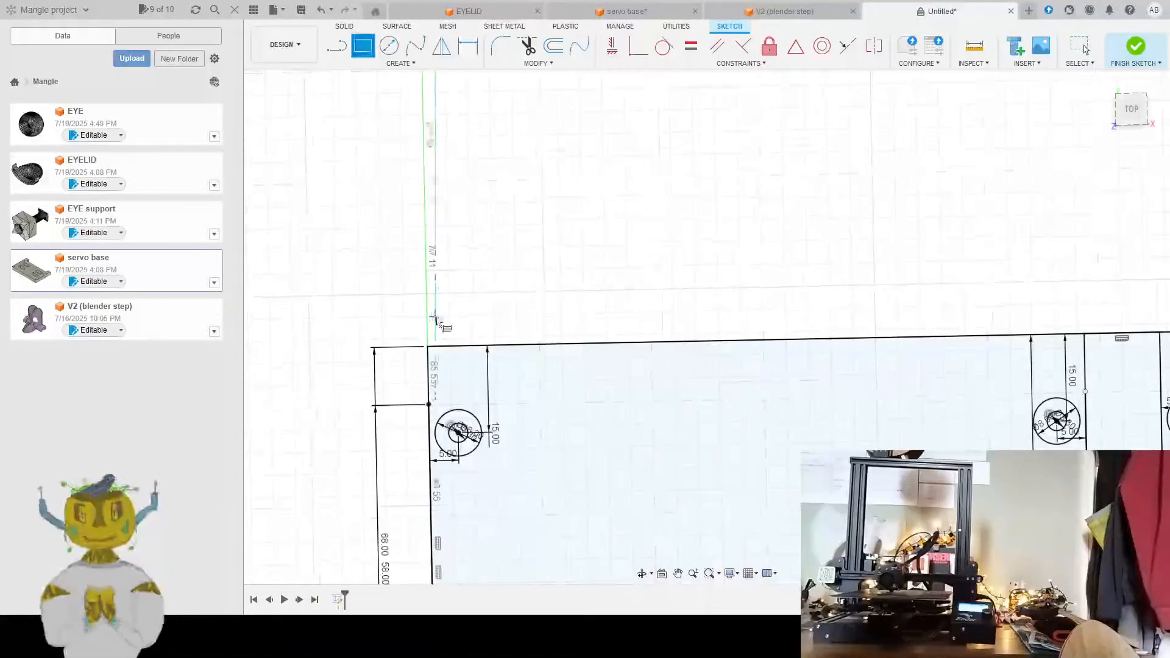
click(428, 349)
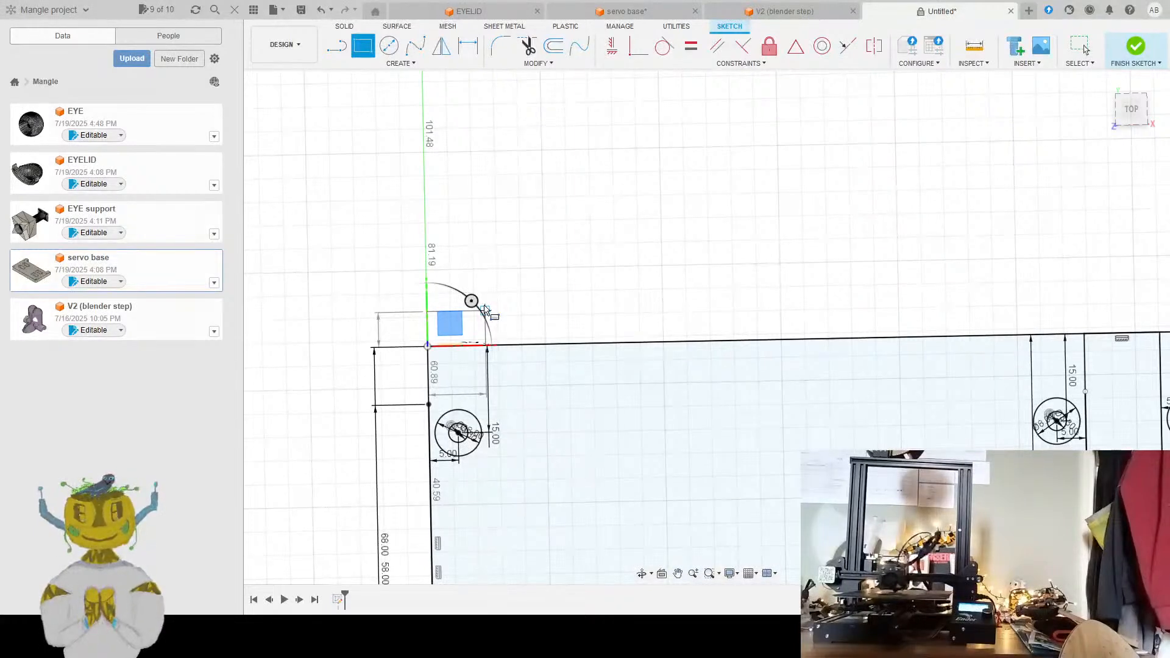
key(Escape)
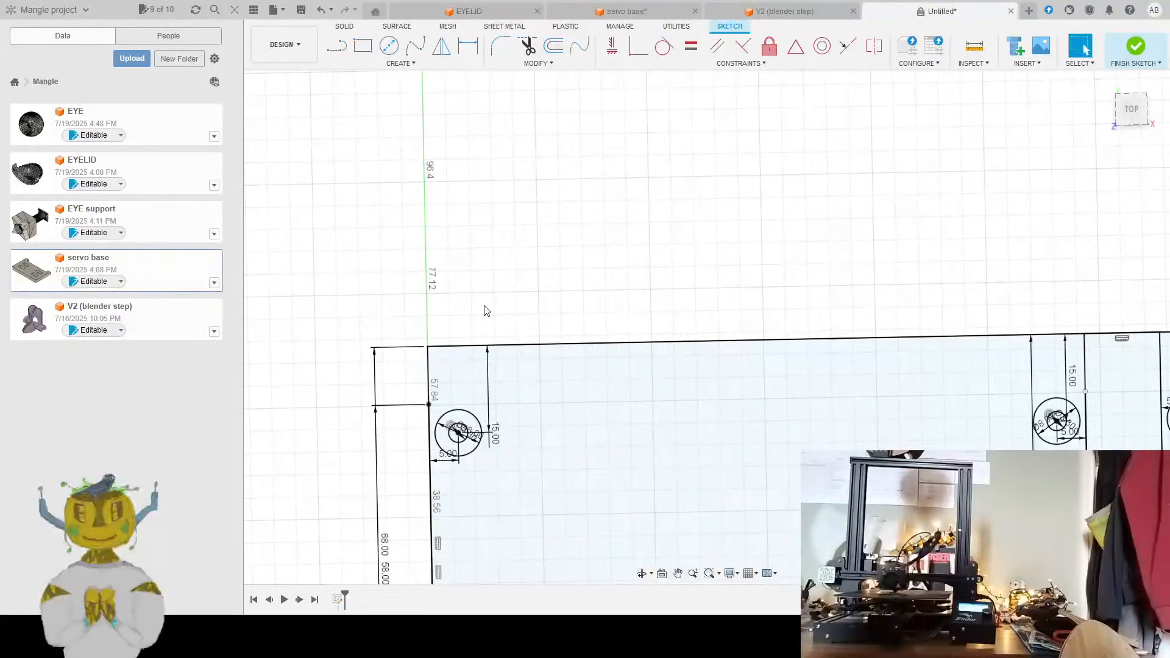
Sketch a 239 mm by 10 mm rectangle directly below the base plate, starting at its lower-left corner and spanning the full lower edge
mouse_move(548, 423)
middle_down()
mouse_move(492, 294)
mouse_move(440, 241)
middle_up()
middle_drag(533, 295, 533, 212)
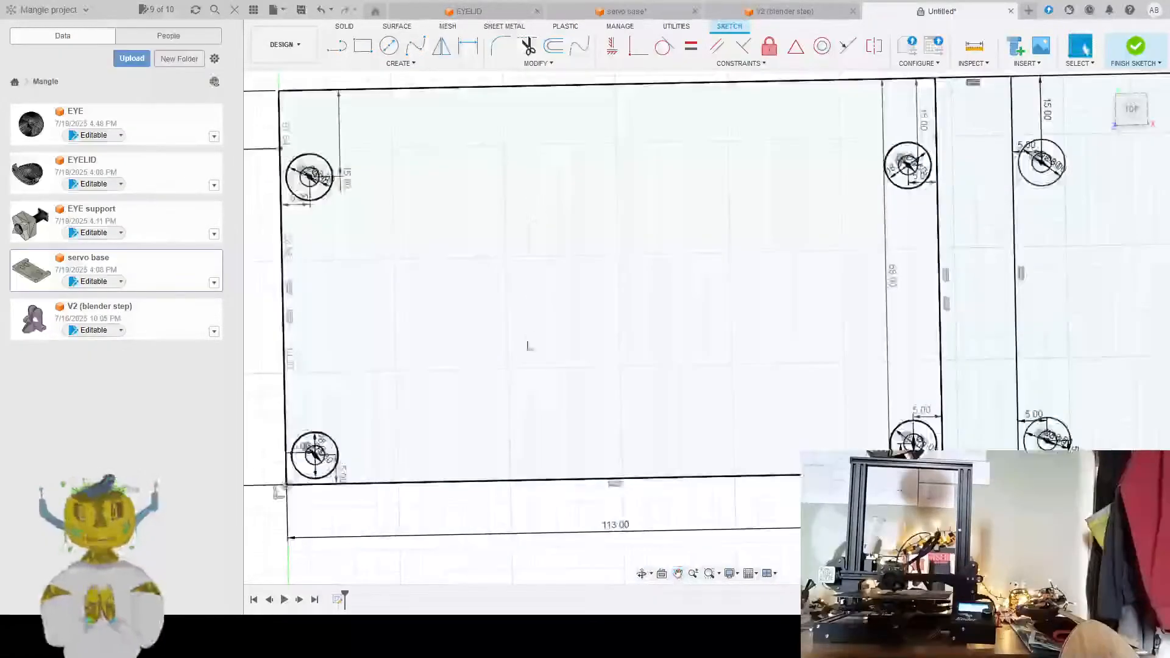
middle_drag(528, 345, 529, 250)
key(d)
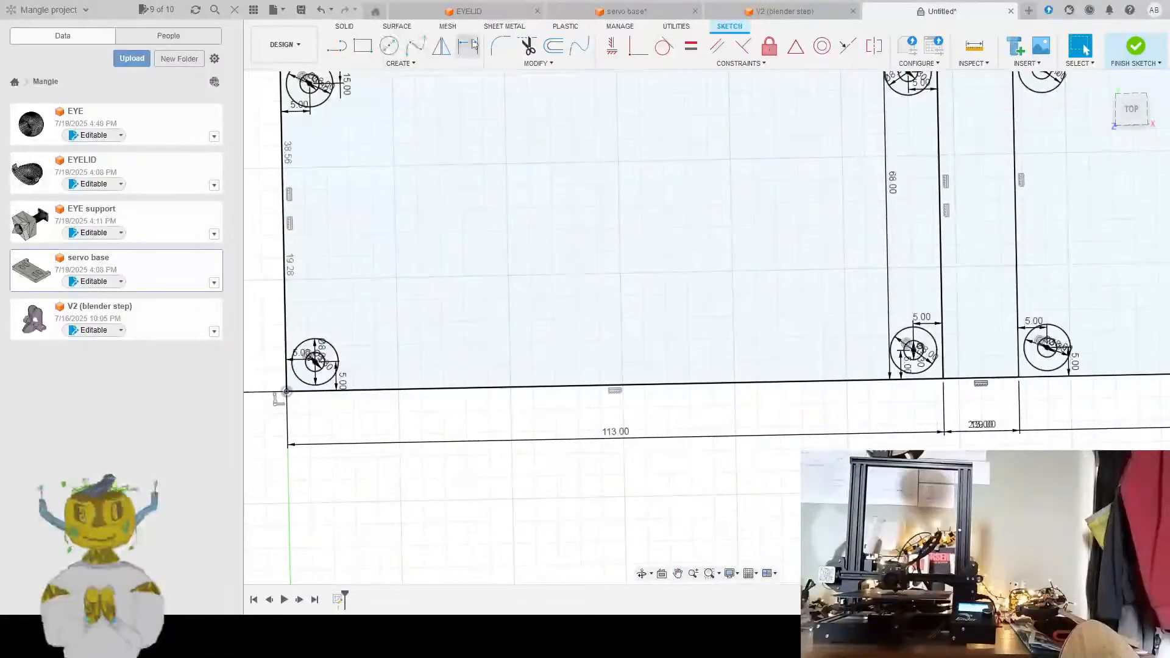
click(364, 45)
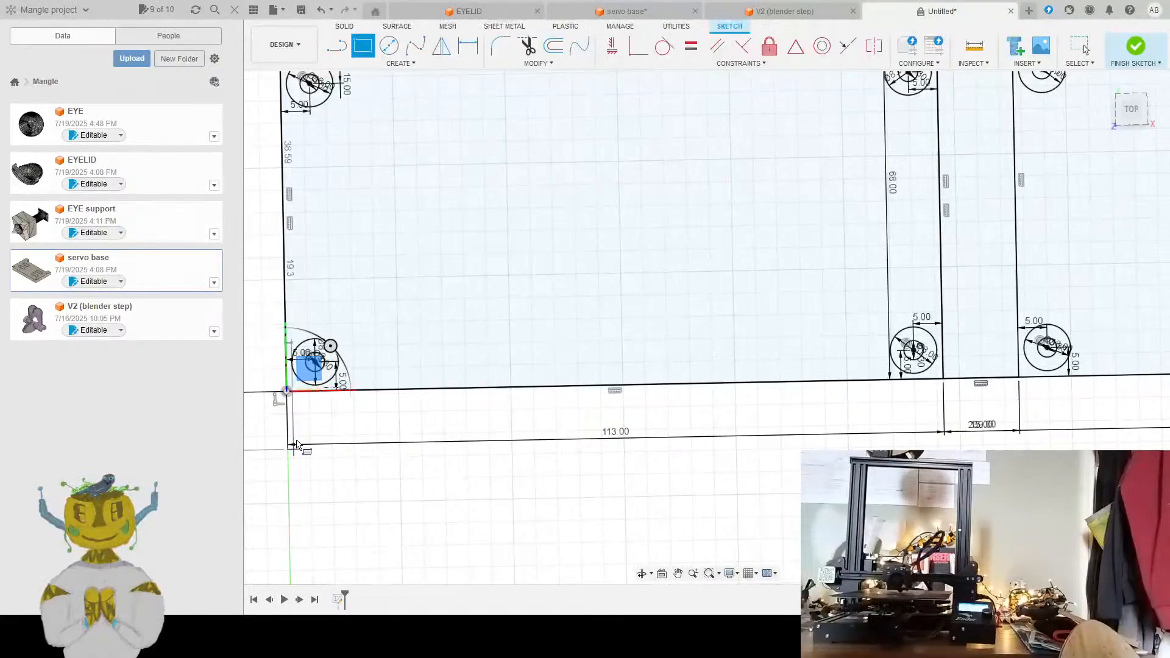
click(295, 444)
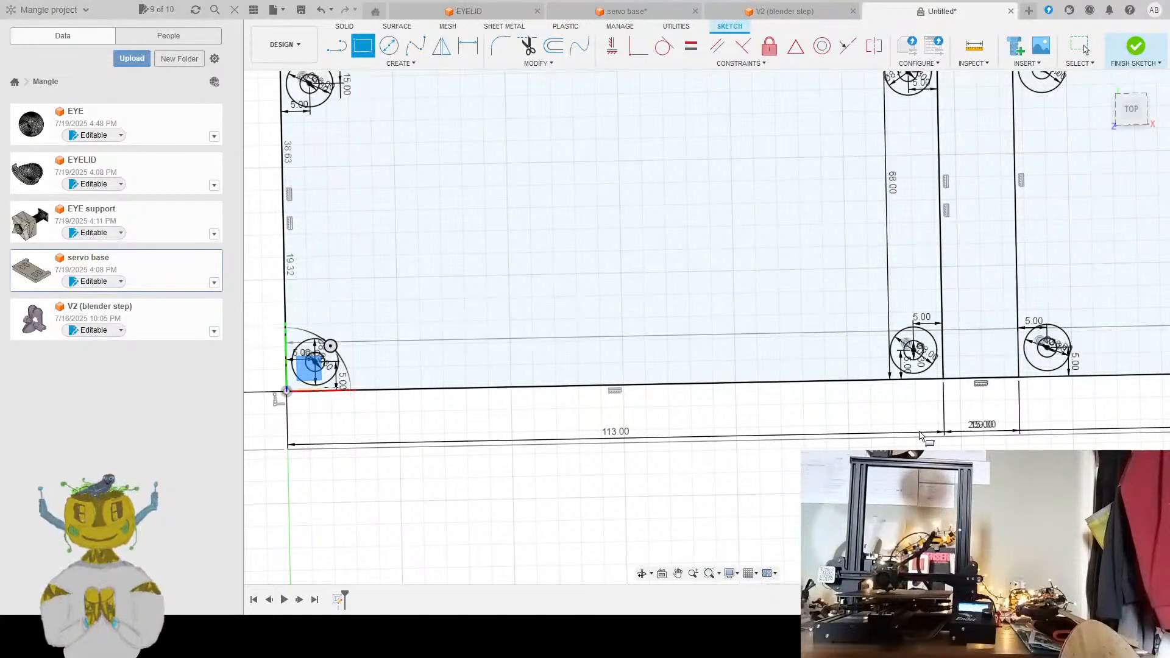
click(1083, 47)
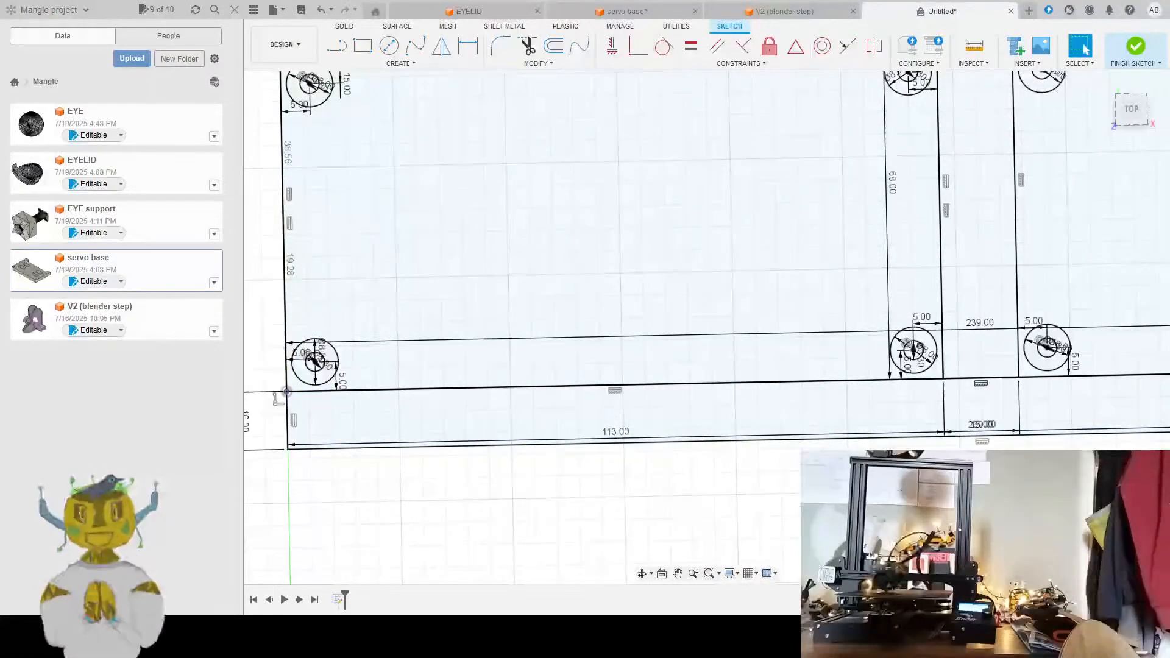
Examine the new lower strip and the area where the narrow middle section meets it
scroll(978, 445, up, 2)
scroll(973, 440, down, 5)
middle_drag(973, 440, 967, 442)
scroll(667, 486, up, 2)
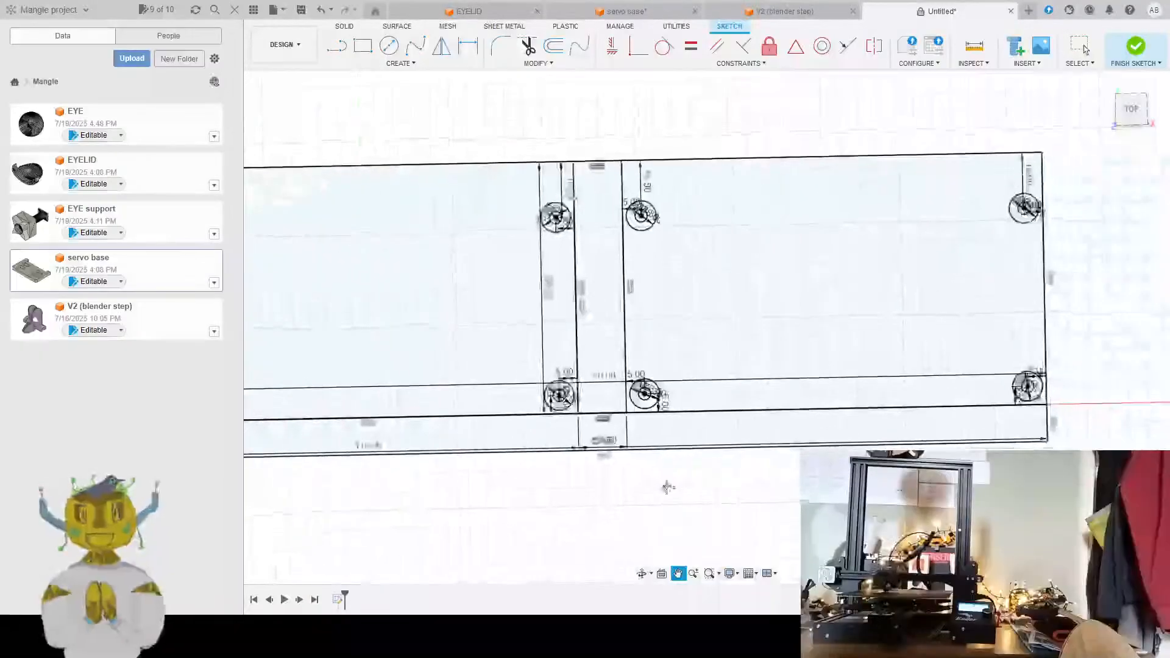
scroll(666, 486, down, 3)
scroll(640, 473, up, 4)
scroll(610, 469, up, 4)
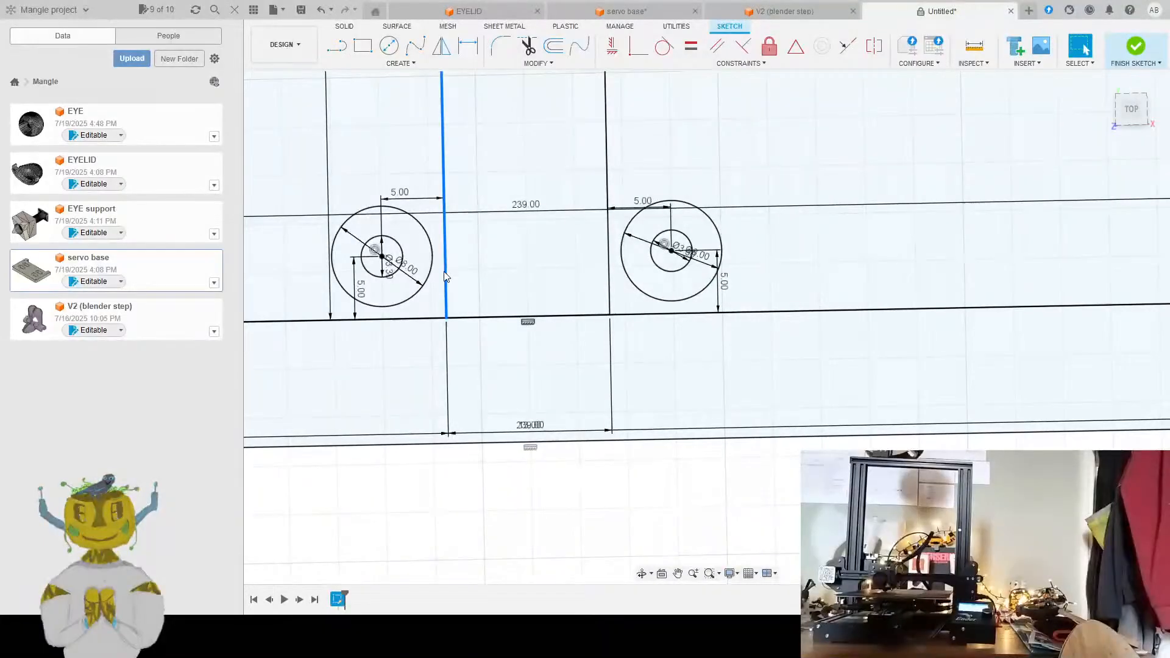
scroll(445, 276, down, 5)
middle_drag(463, 210, 537, 415)
scroll(536, 415, down, 1)
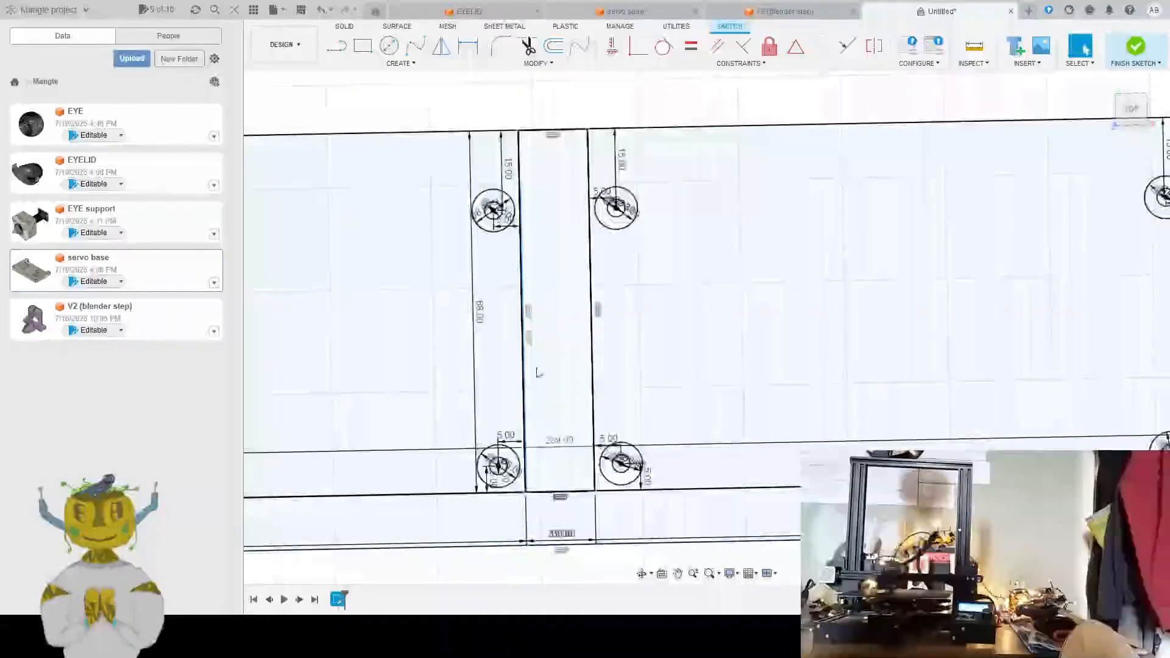
Draw a rectangle within the lower strip directly beneath the narrow middle section, matching its width and the strip's full height
mouse_move(532, 336)
middle_down()
mouse_move(521, 328)
mouse_move(524, 252)
middle_up()
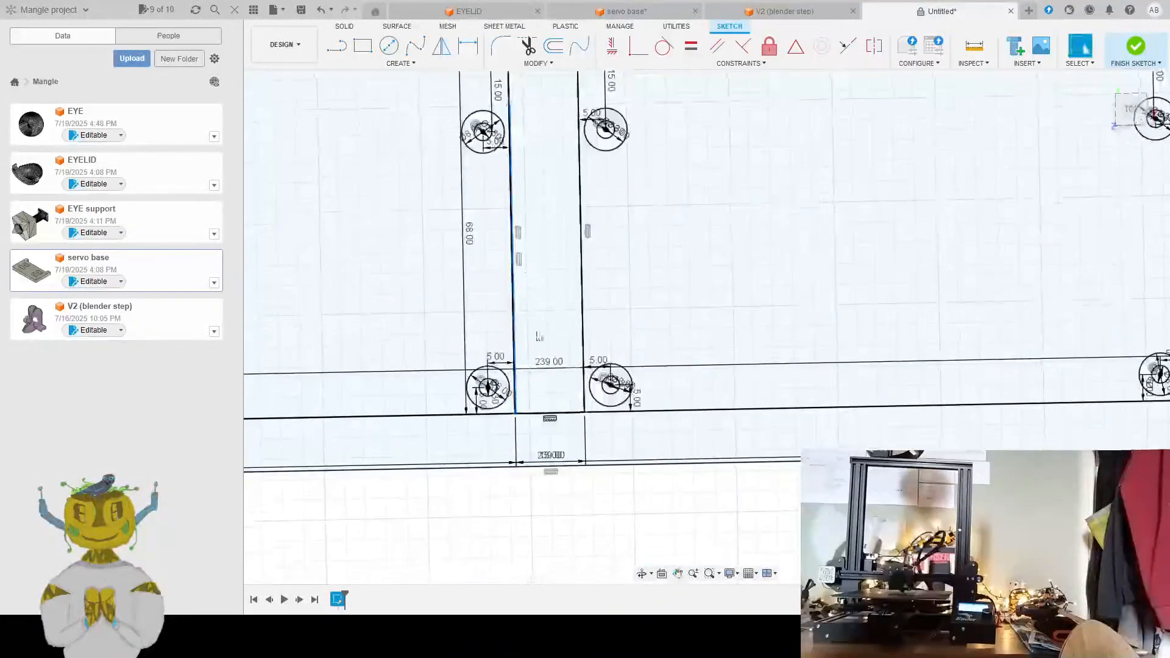
scroll(535, 420, down, 1)
scroll(538, 403, up, 5)
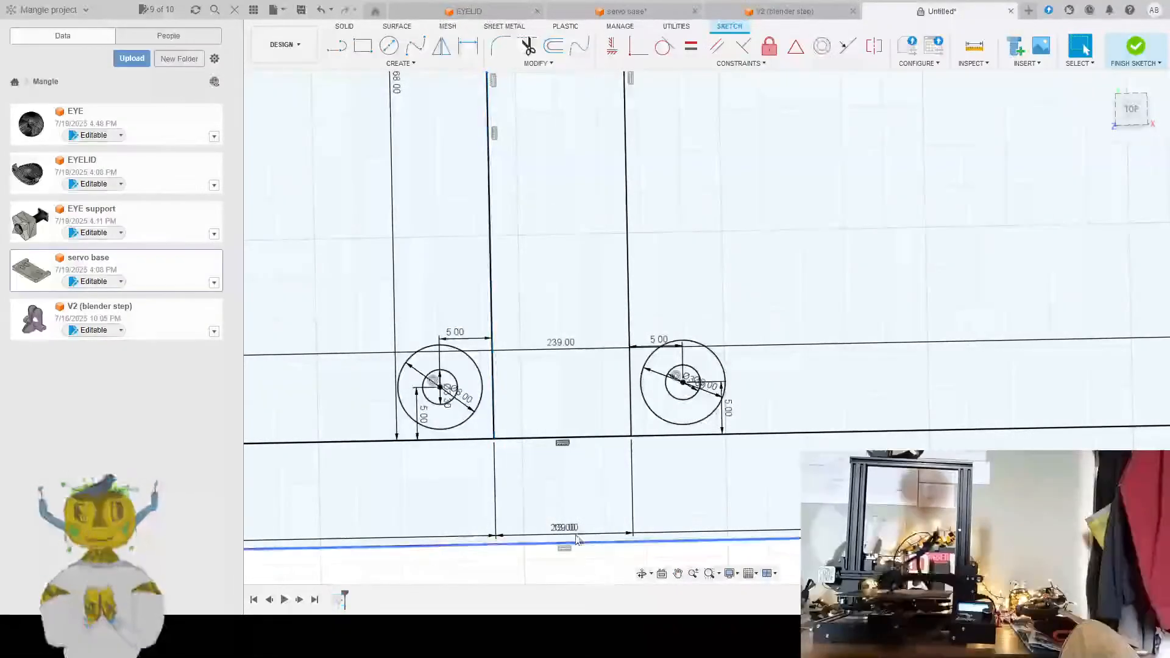
middle_drag(555, 481, 549, 411)
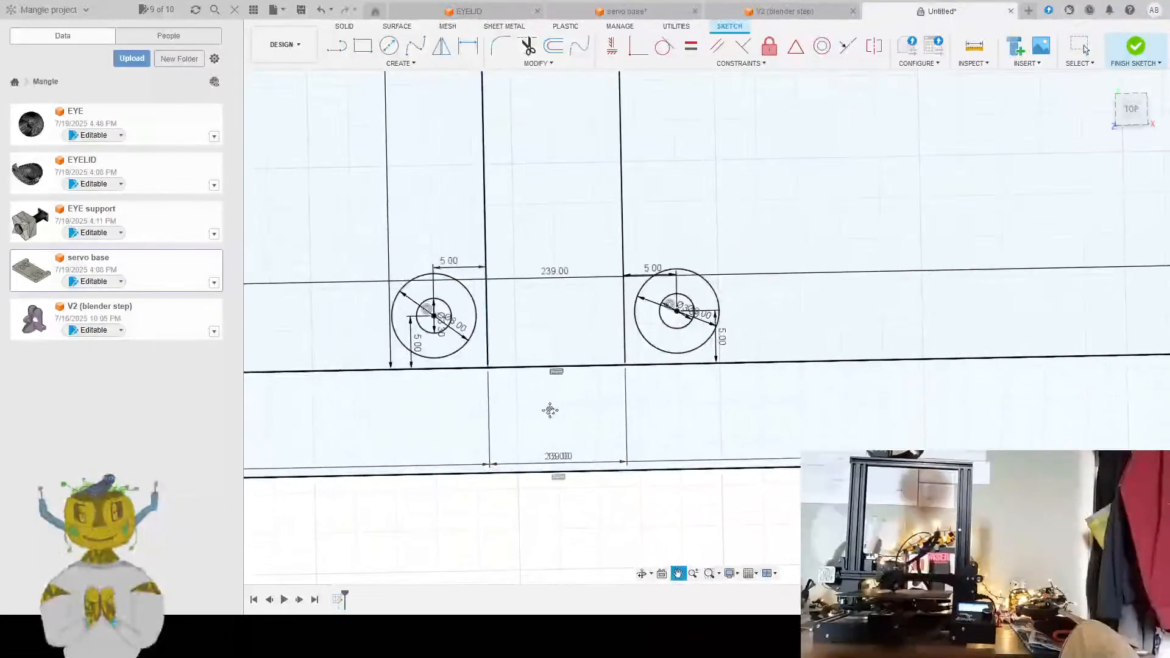
click(363, 46)
click(489, 368)
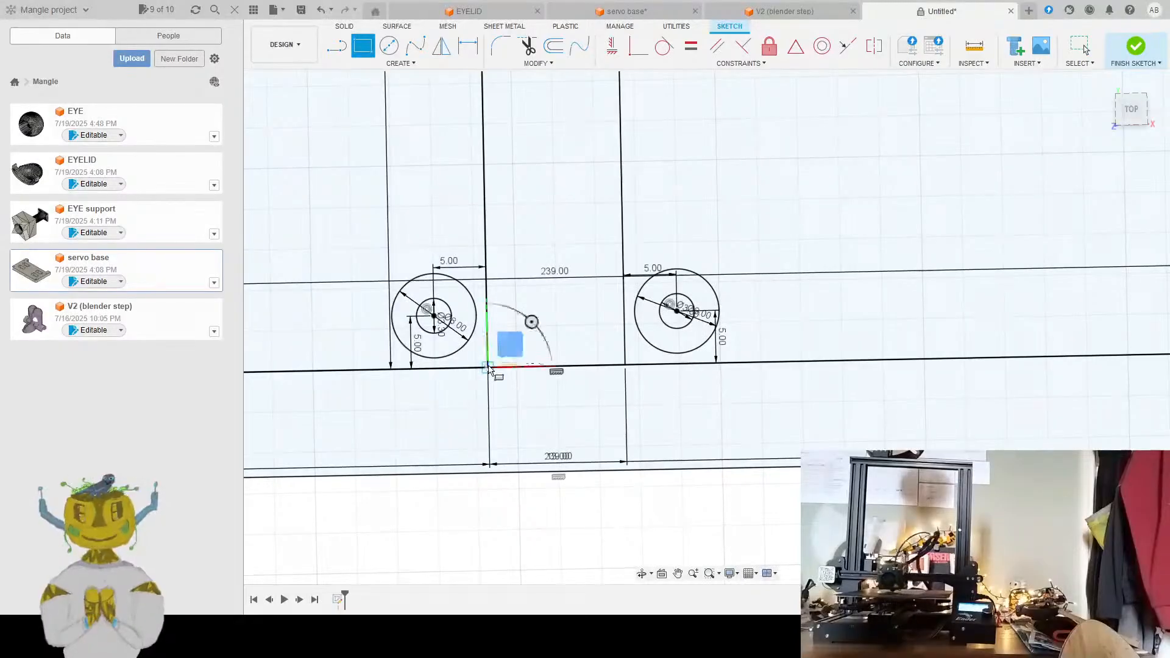
click(627, 470)
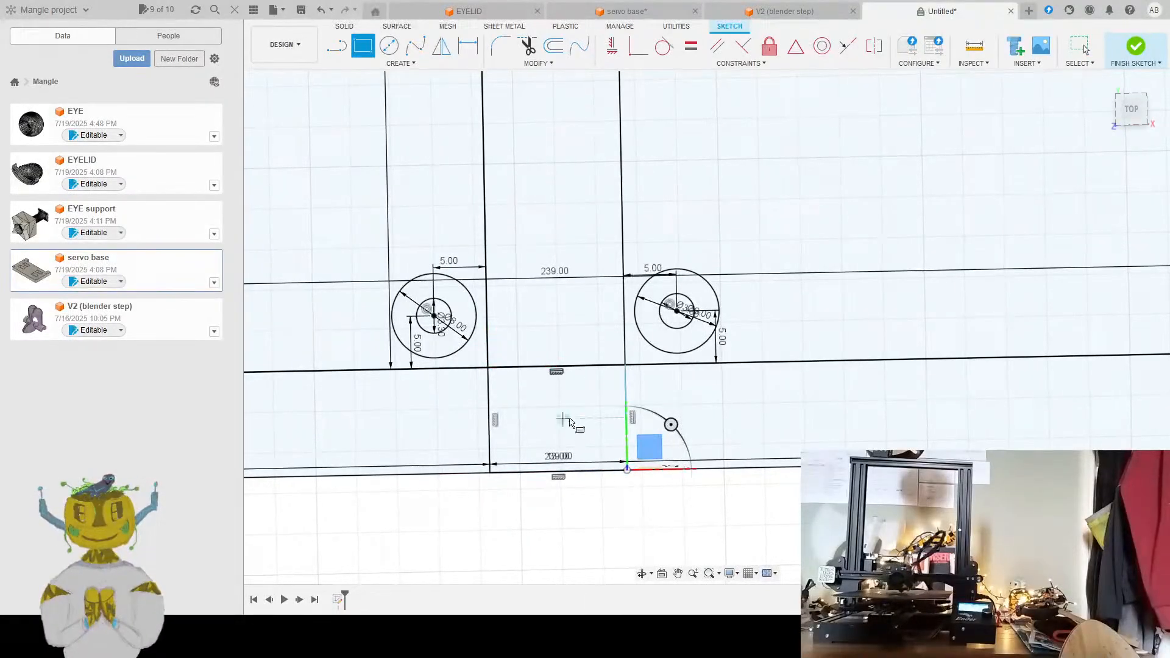
key(Escape)
Examine the overall sketch and the concentric circles of the left section's upper-right hole, including the surrounding profile
scroll(585, 431, up, 3)
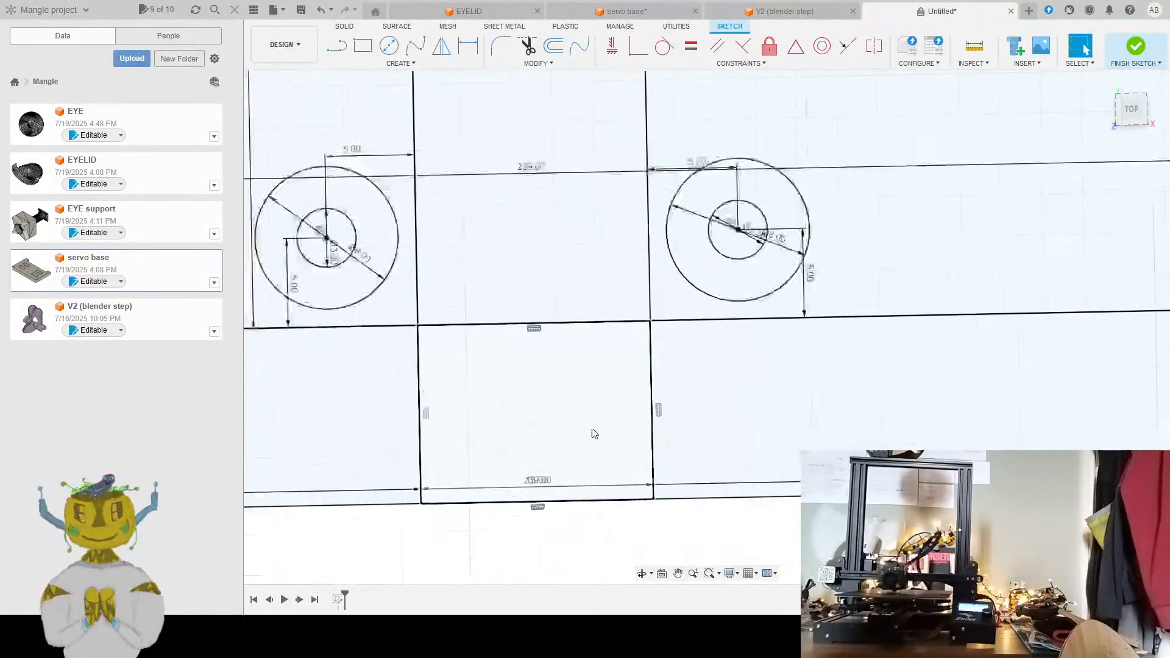
scroll(628, 444, down, 8)
middle_drag(573, 531, 589, 534)
scroll(573, 536, down, 3)
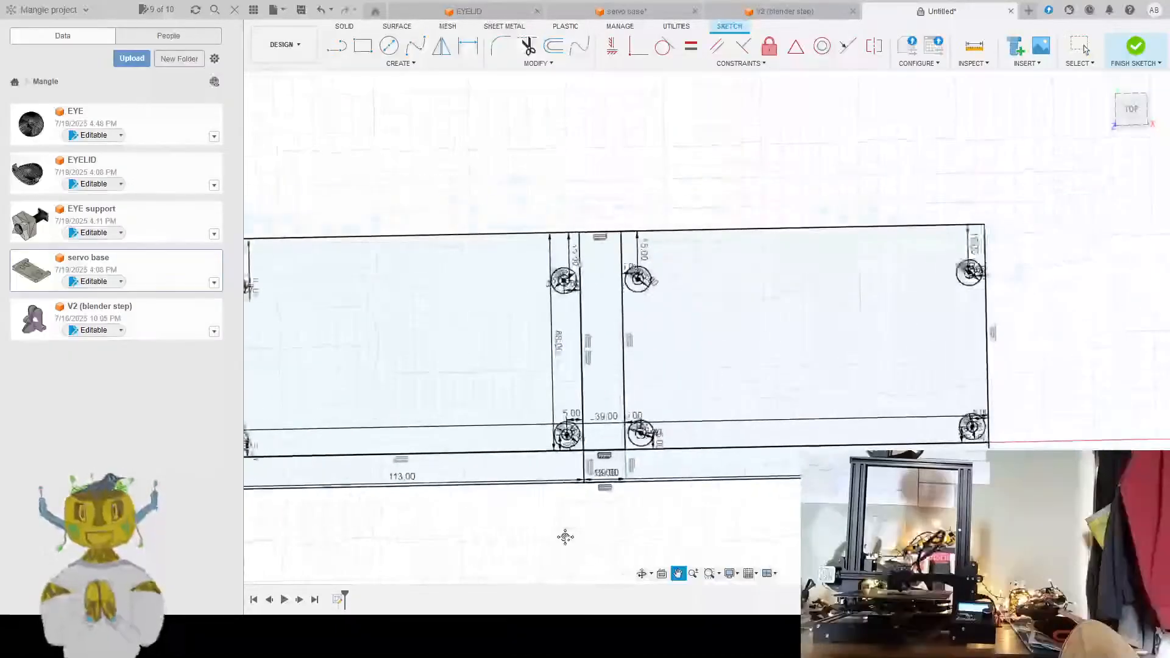
scroll(652, 360, up, 3)
scroll(550, 310, up, 2)
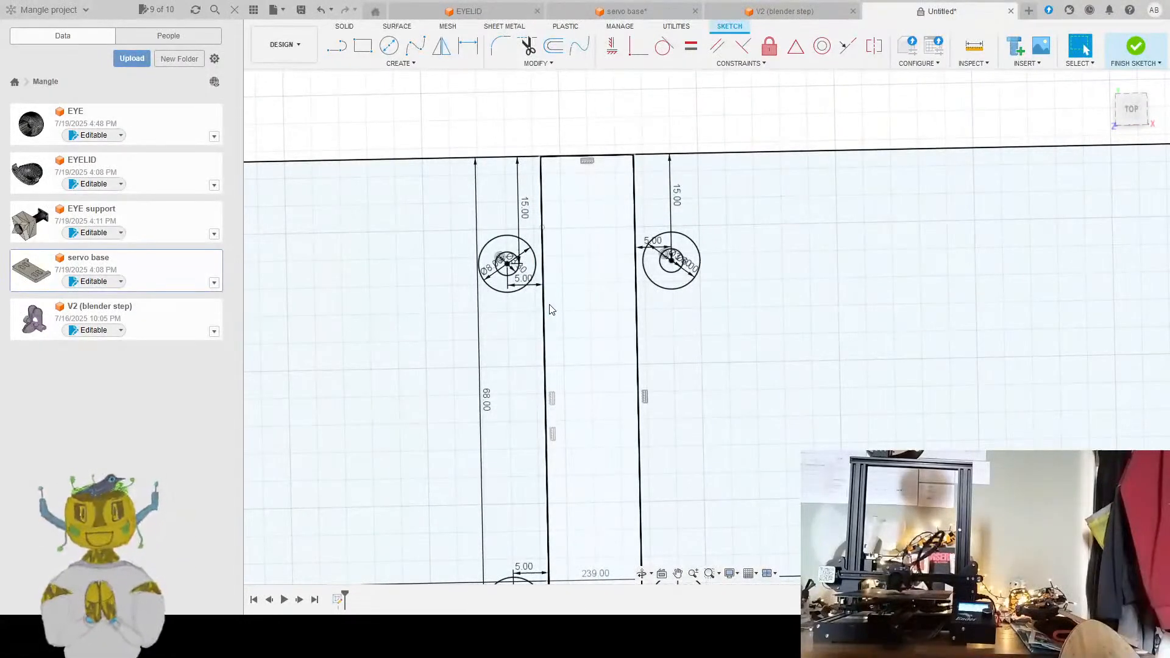
scroll(551, 309, down, 3)
scroll(566, 432, up, 5)
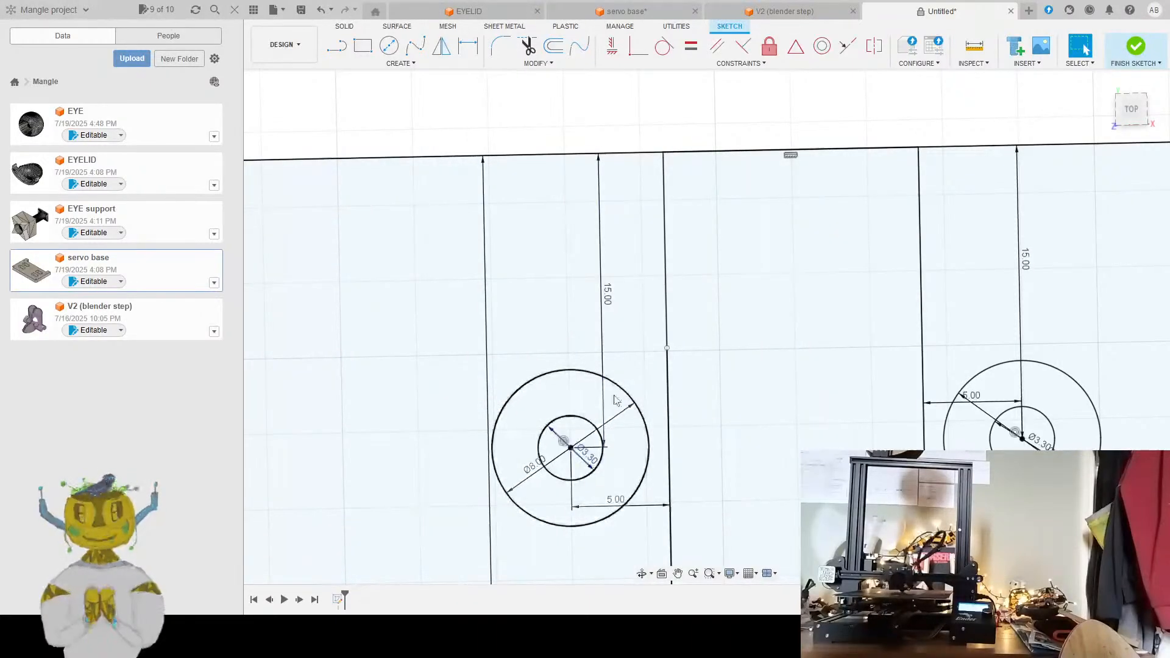
scroll(603, 393, down, 1)
scroll(591, 390, up, 3)
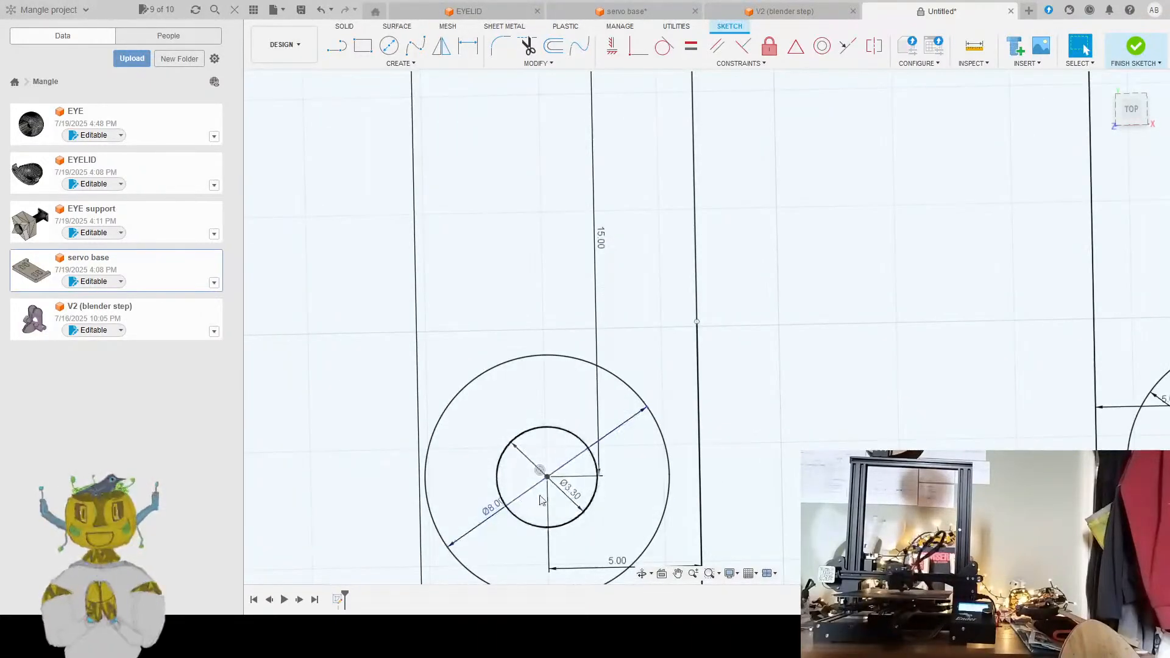
scroll(585, 427, down, 3)
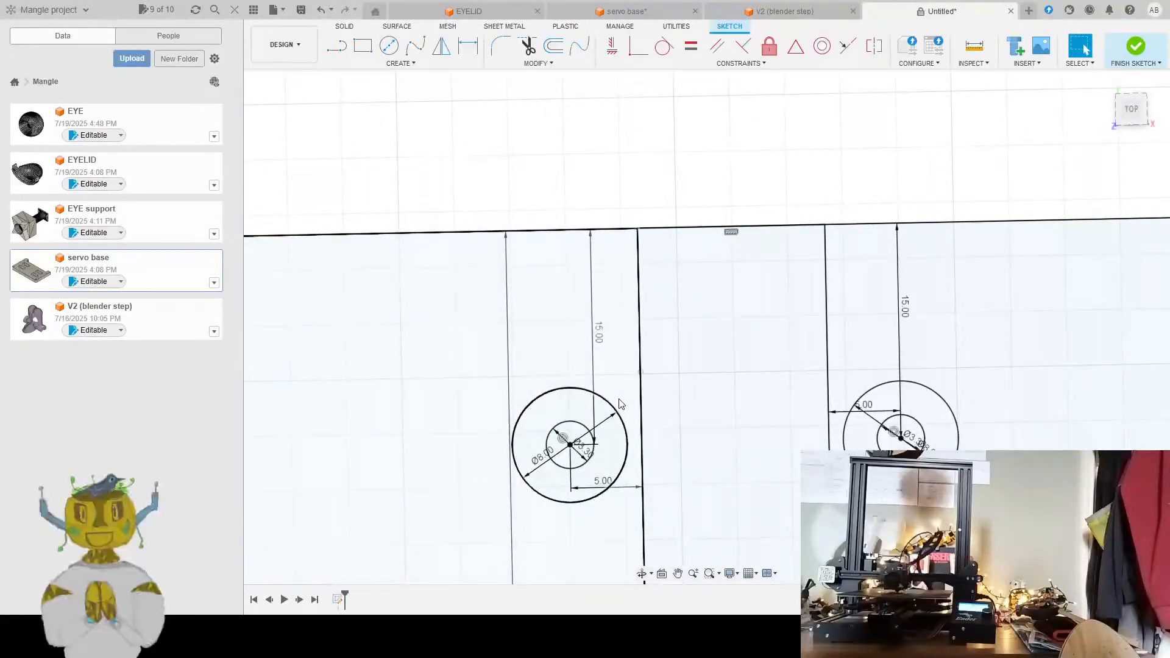
click(619, 400)
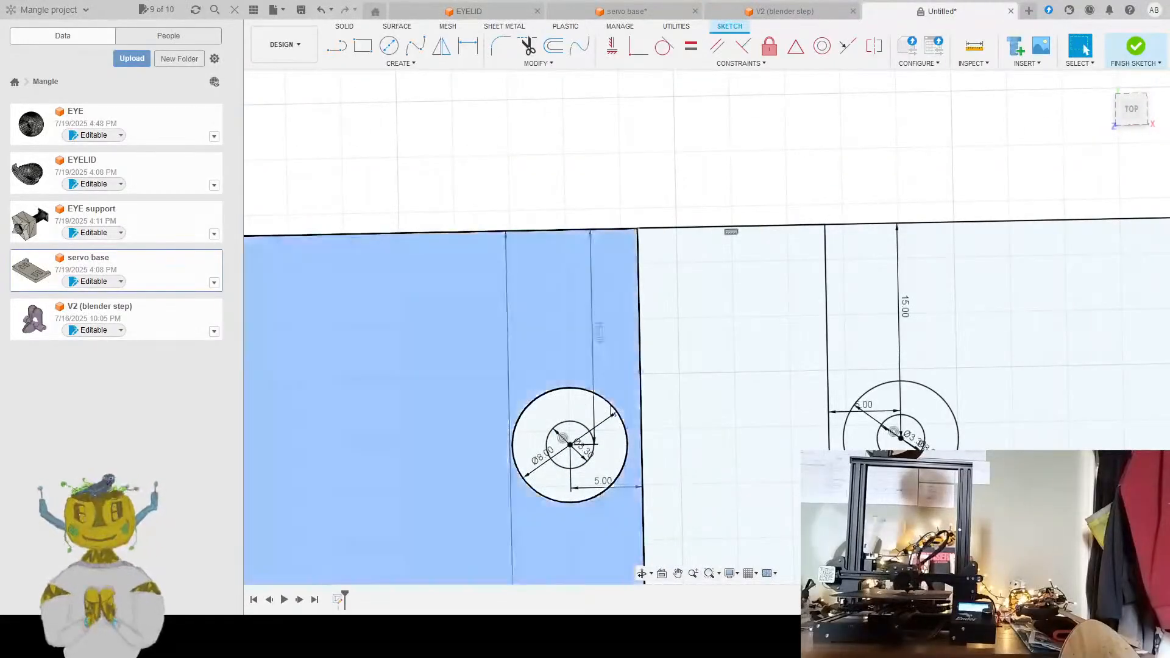
click(612, 409)
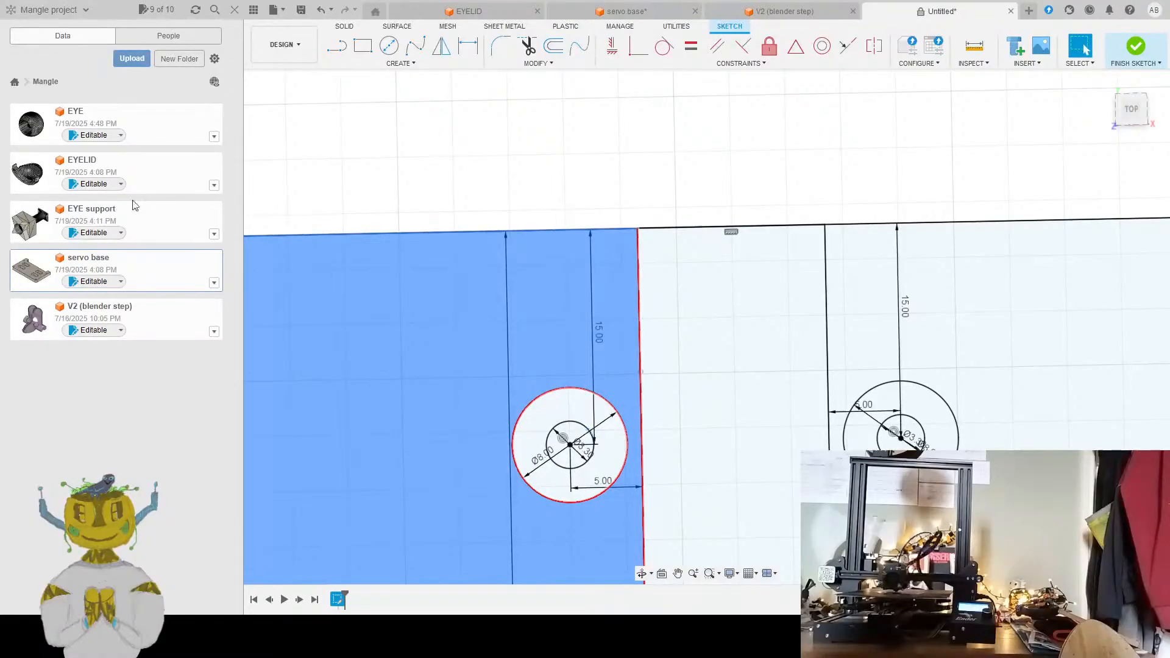
click(500, 188)
Compare the positions and edge distances of the two upper holes on either side of the narrow middle section
scroll(789, 413, down, 3)
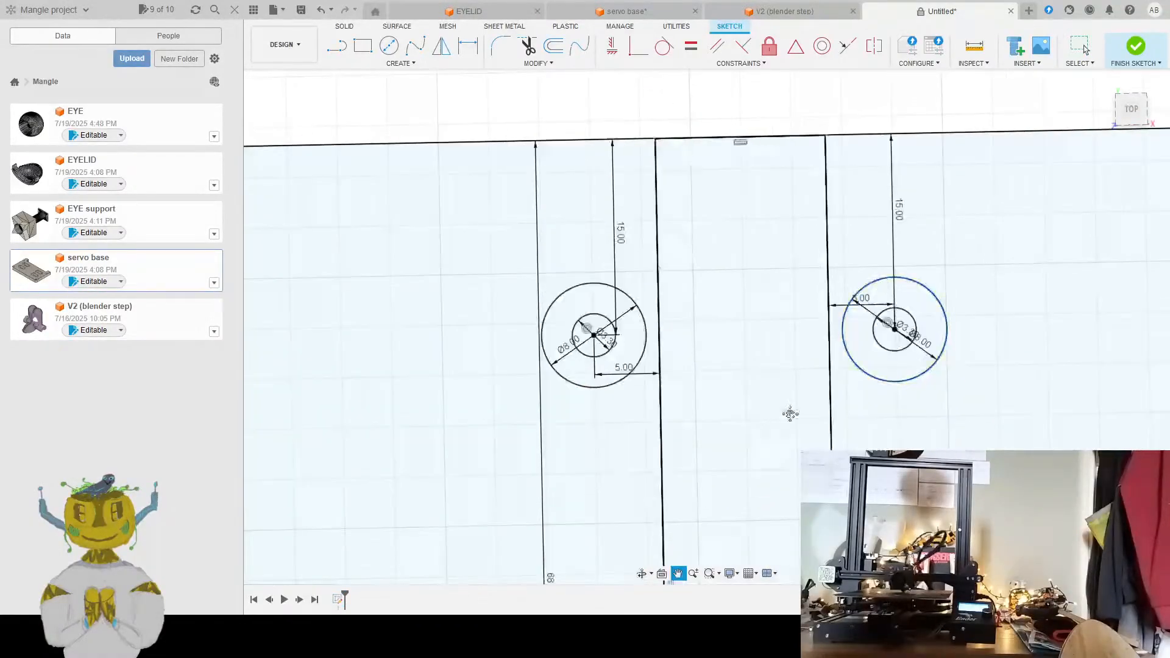
middle_drag(789, 412, 753, 326)
scroll(753, 327, up, 2)
scroll(753, 327, down, 3)
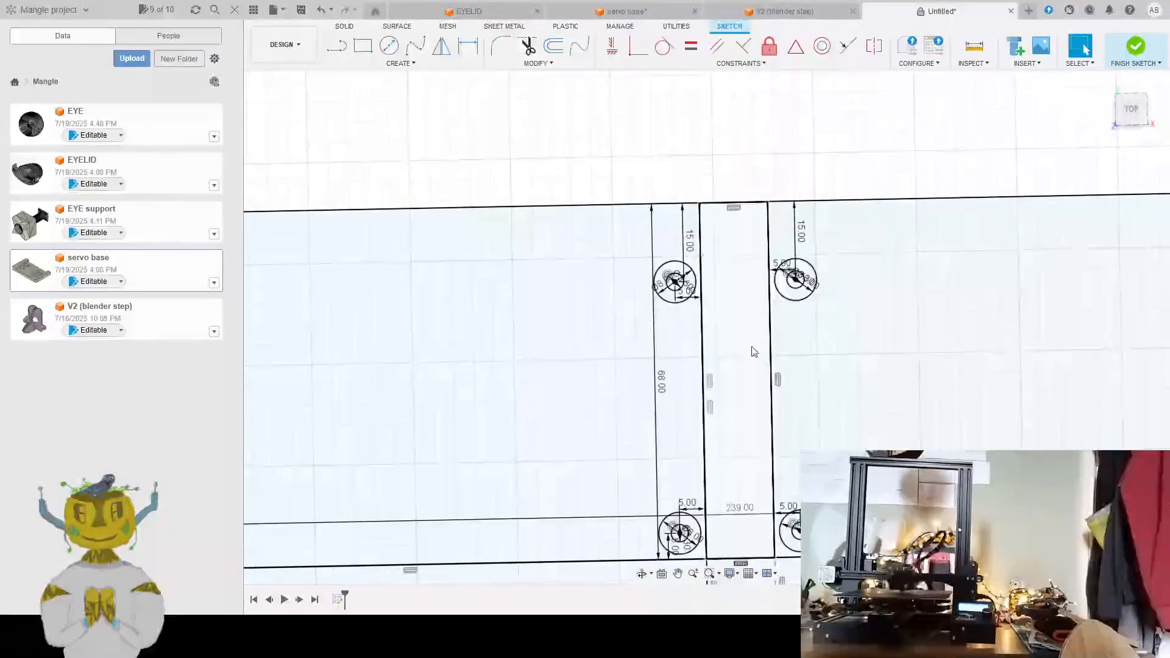
scroll(753, 327, up, 2)
scroll(712, 285, up, 2)
middle_drag(711, 282, 725, 467)
scroll(722, 375, up, 3)
scroll(724, 468, down, 1)
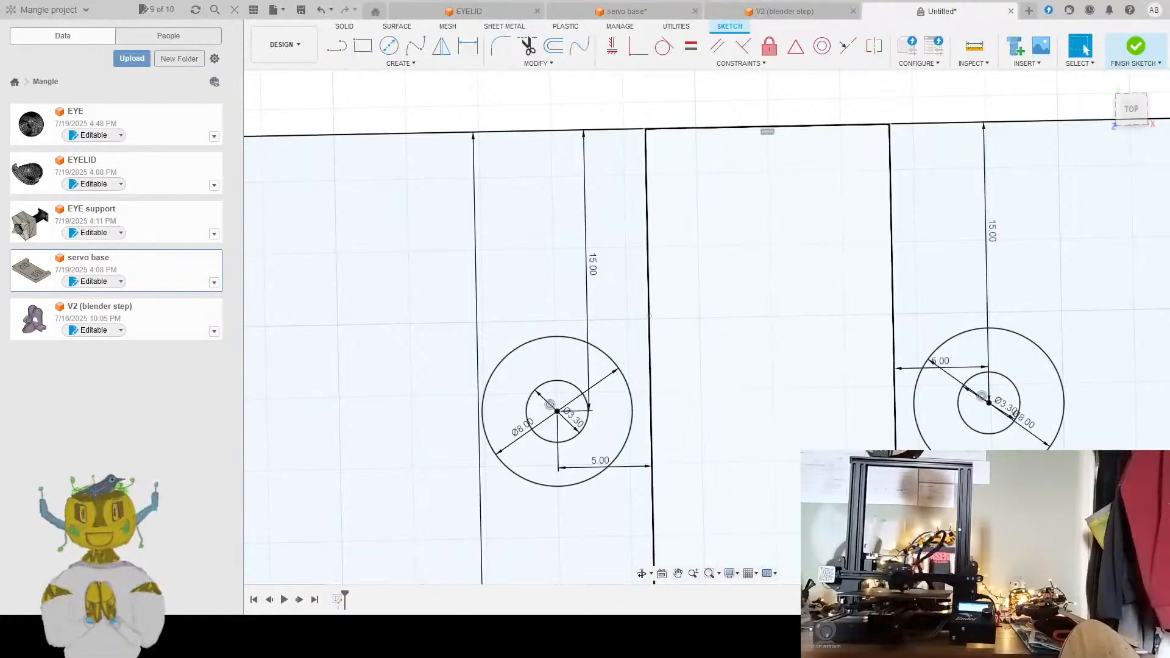
scroll(631, 395, down, 3)
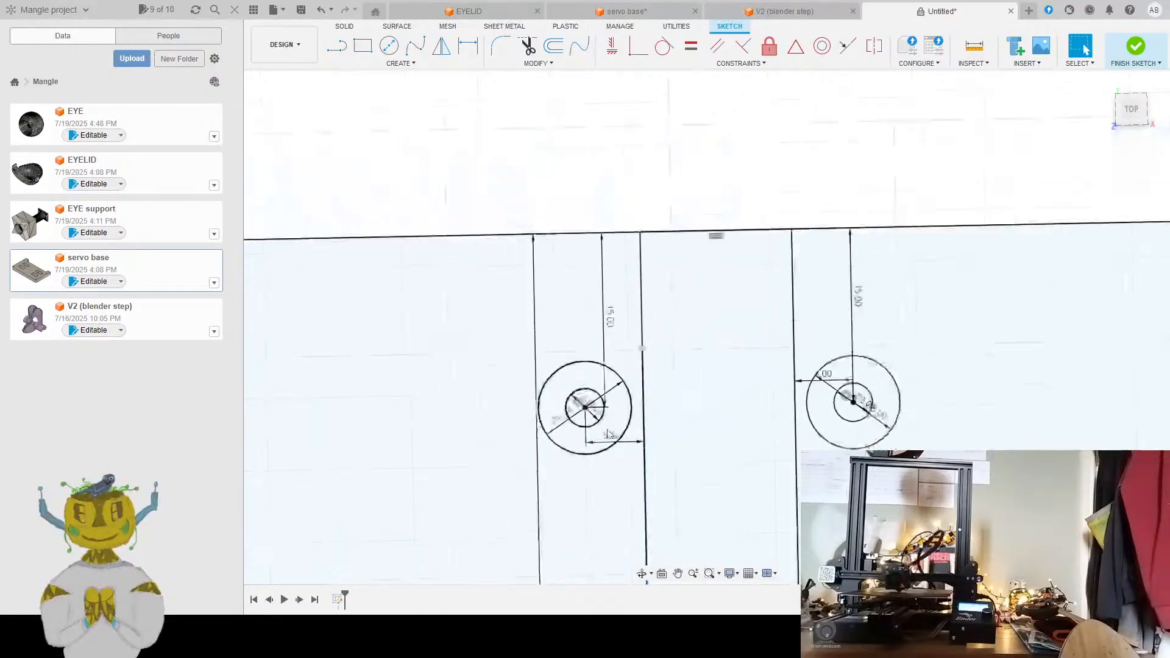
scroll(609, 414, up, 5)
middle_drag(561, 170, 590, 293)
scroll(601, 354, down, 2)
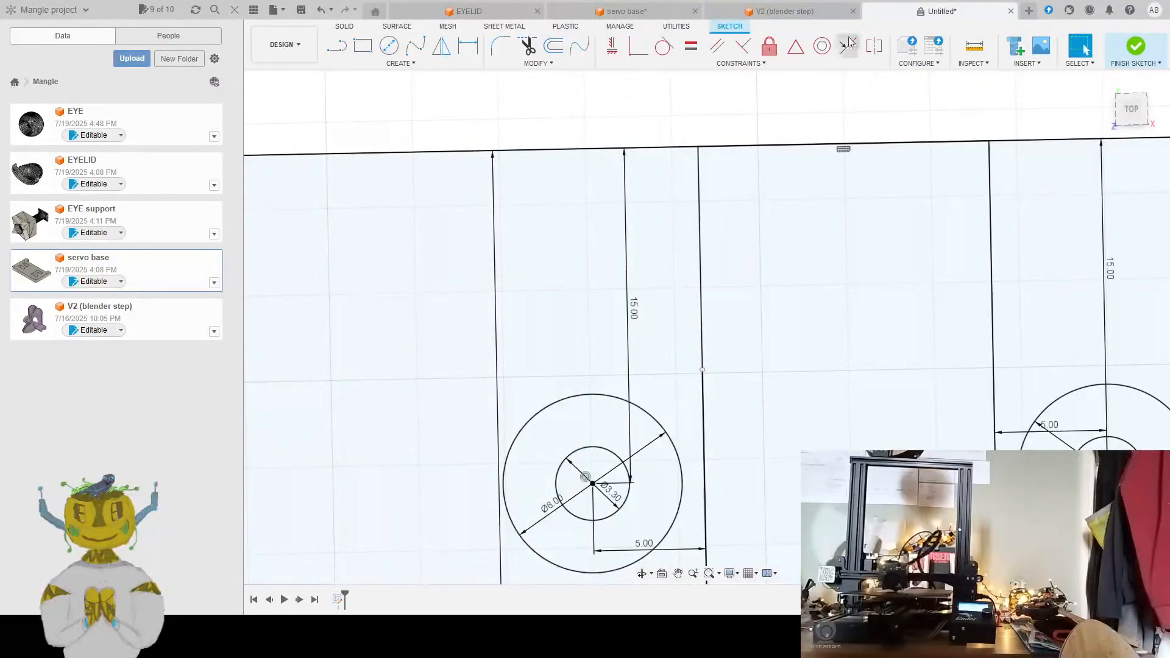
Measure from the inner circle to the centre of the left section's upper-right hole
click(973, 48)
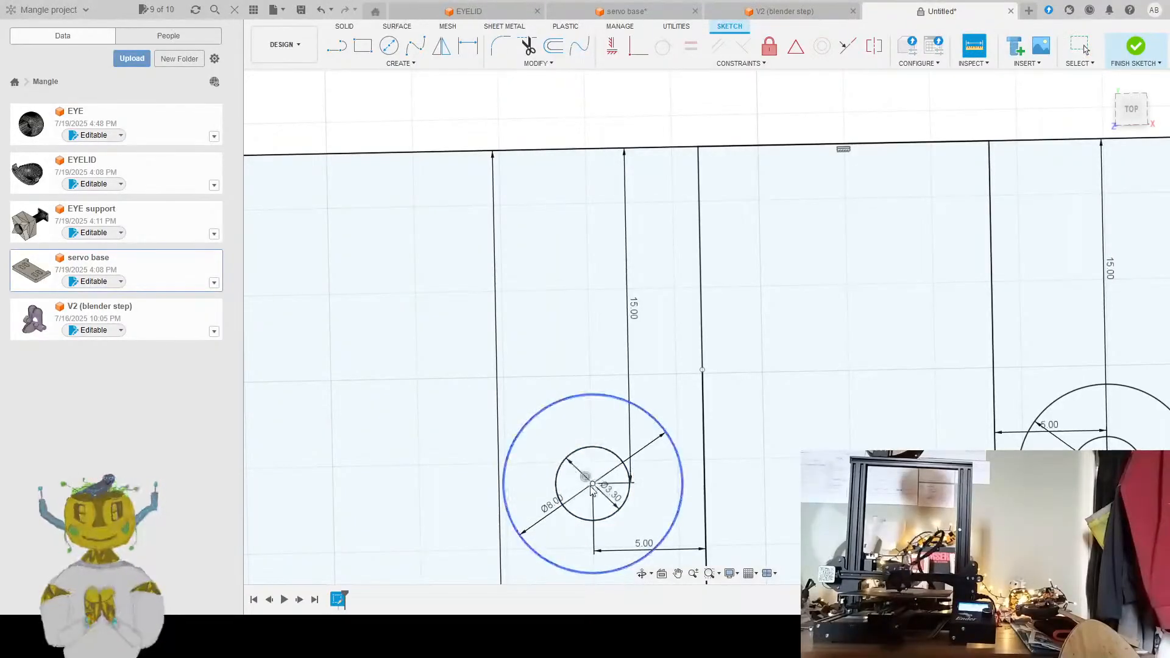
key(Escape)
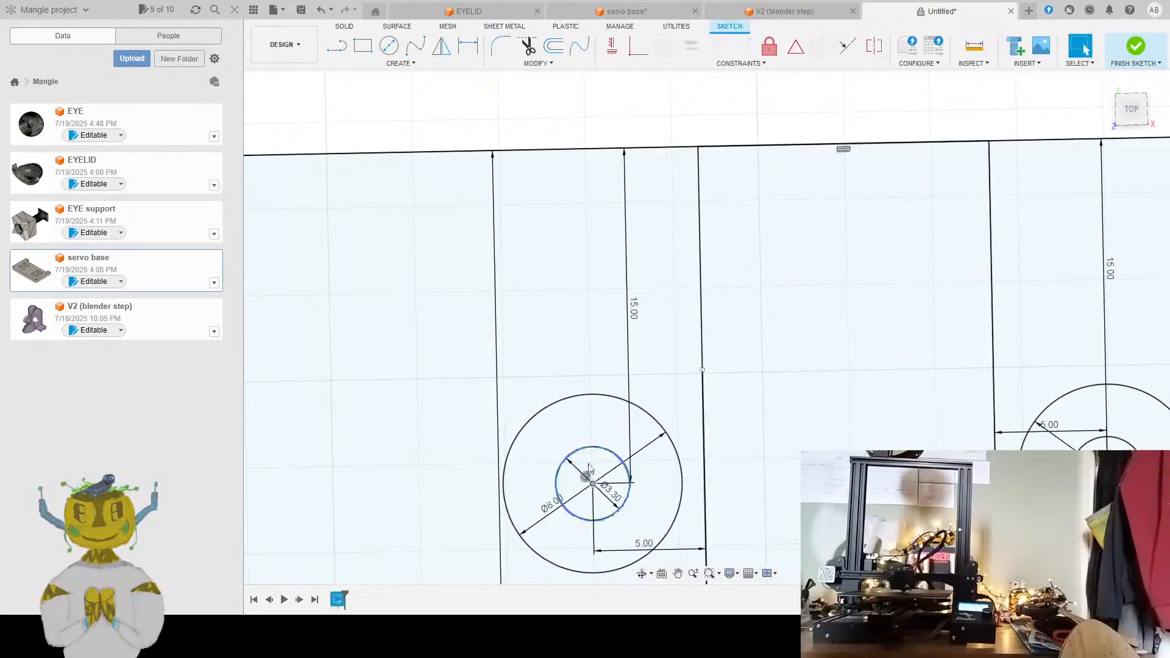
click(592, 396)
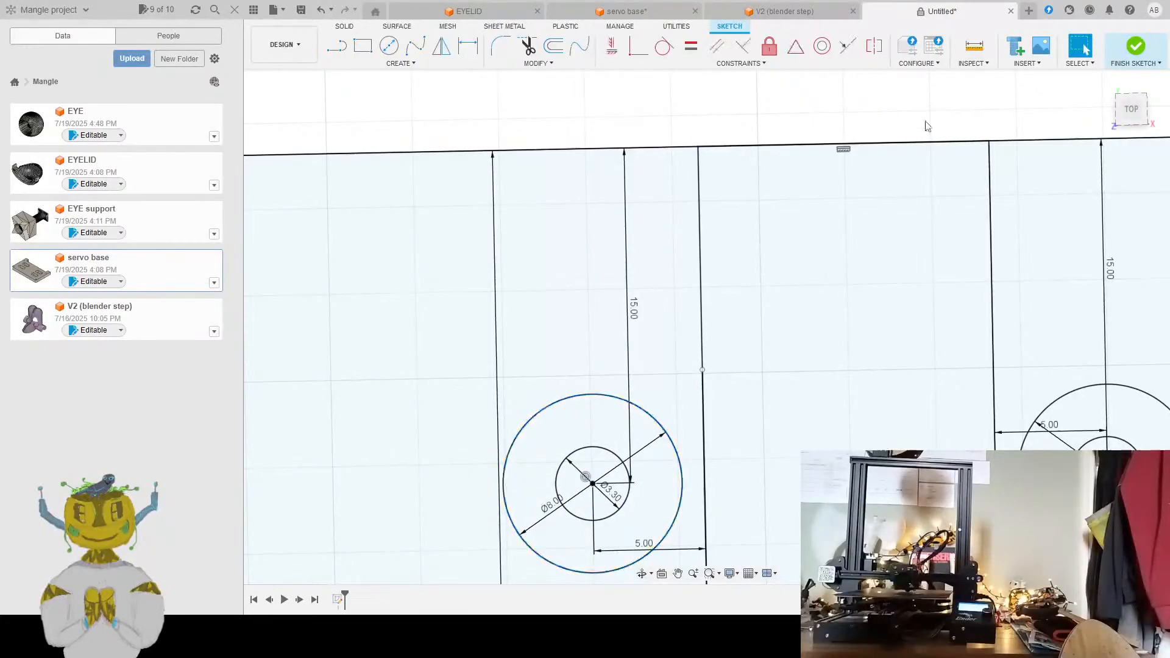
click(975, 45)
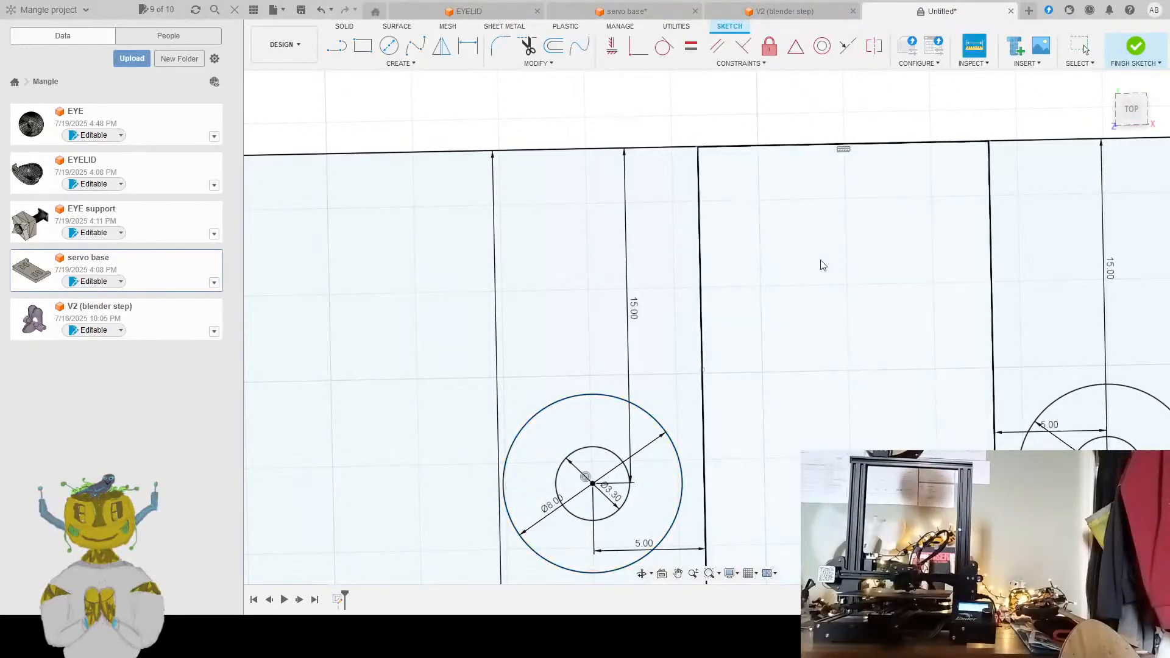
click(590, 449)
click(594, 485)
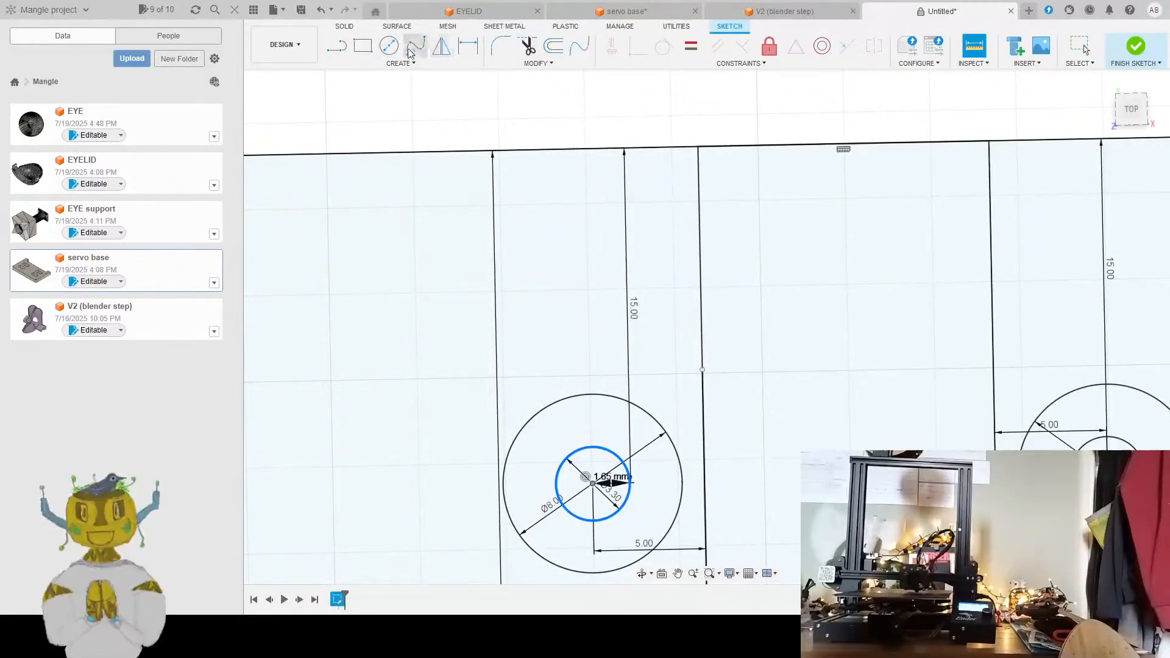
Draw a 3.3 mm diameter circle directly above the left section's upper-right hole
click(389, 46)
click(590, 327)
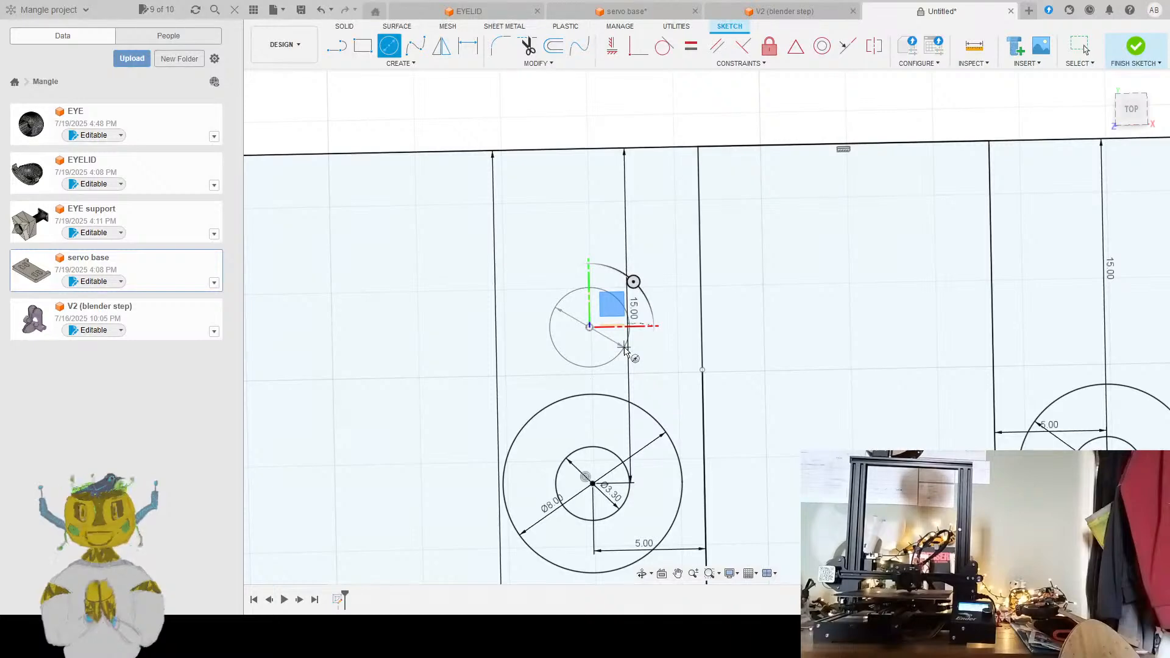
key(Return)
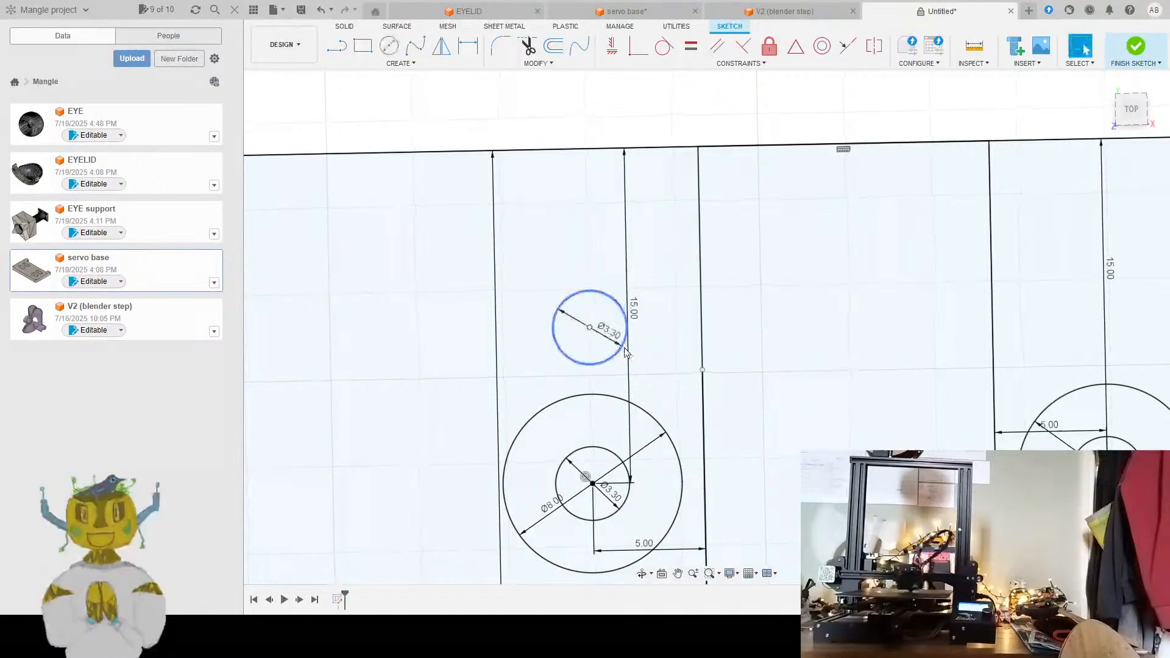
Dimension the new circle's centre 7.9 mm from the centre of the concentric hole below it
click(469, 47)
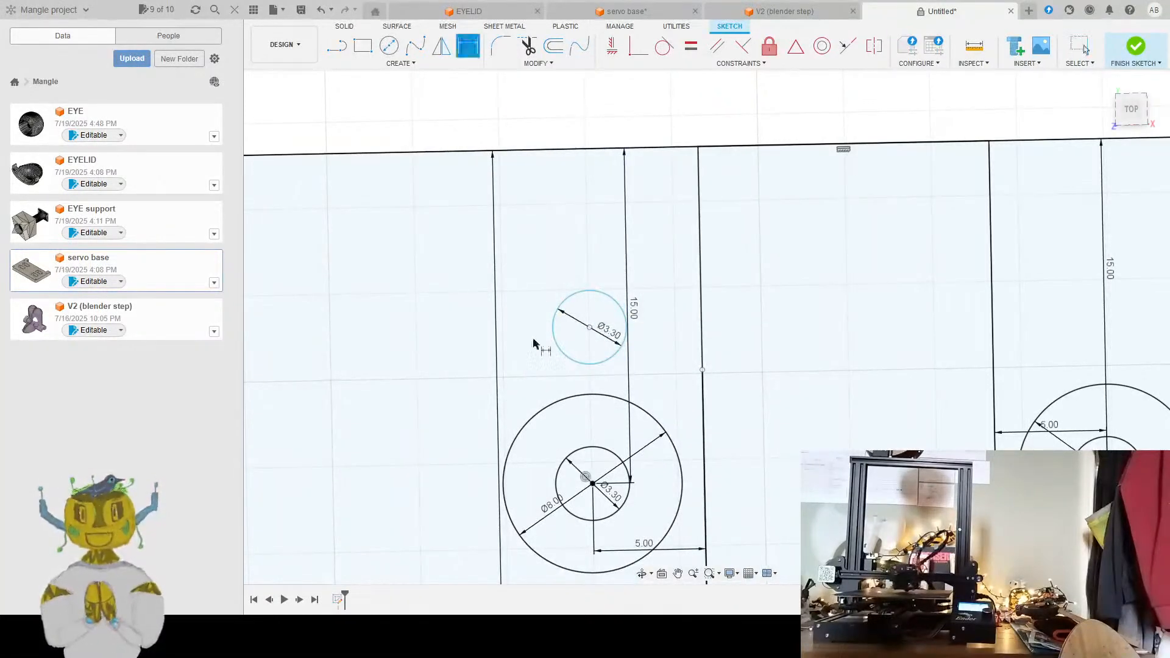
click(588, 485)
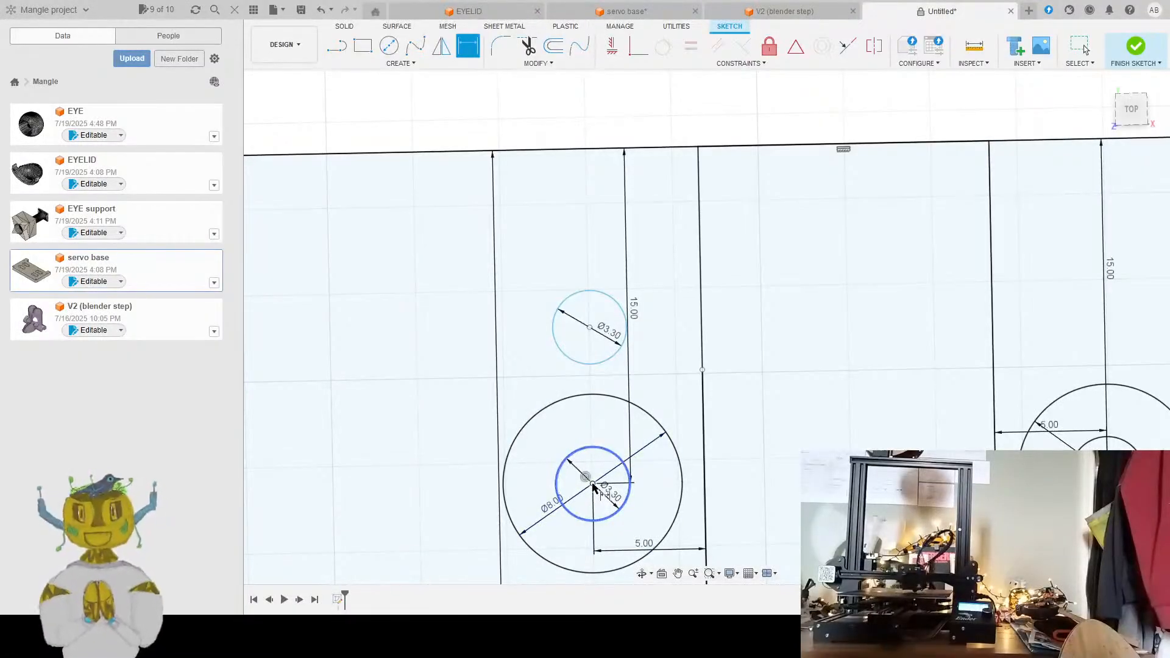
click(596, 331)
click(513, 381)
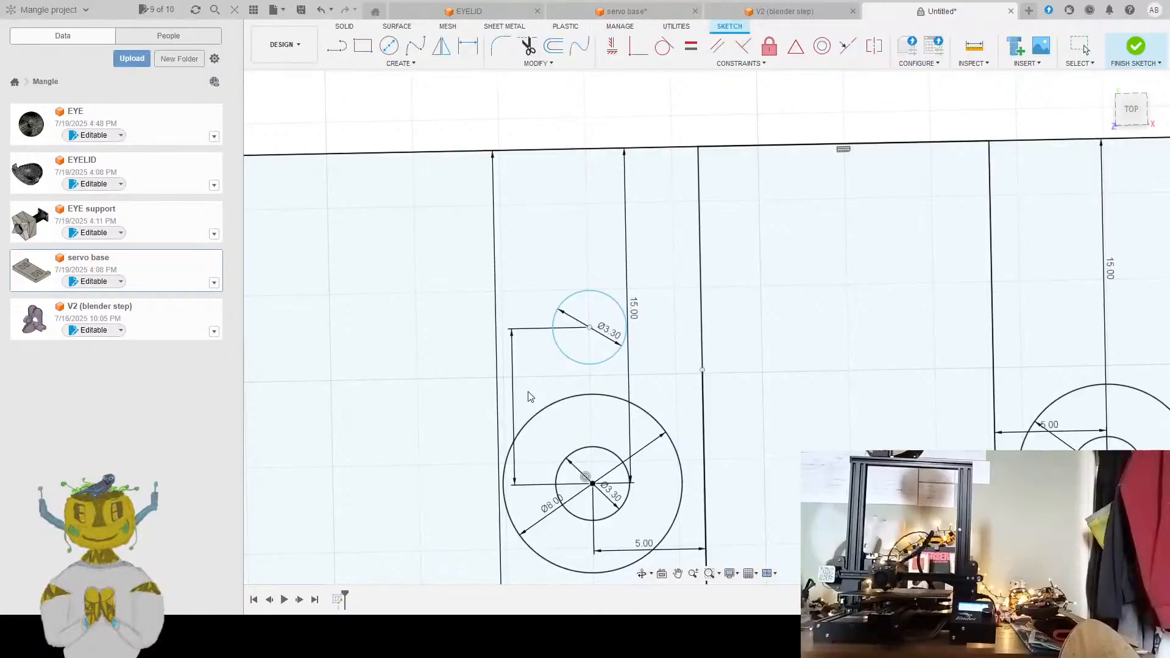
key(Return)
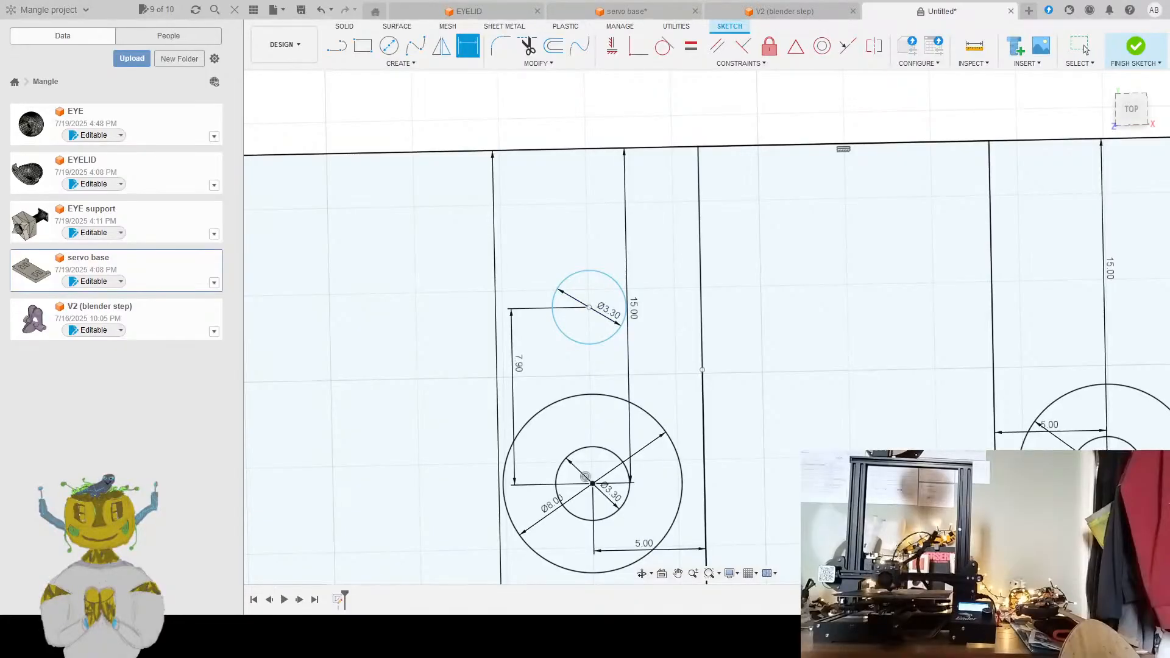
Dimension the small circle's centre 10 mm from the boundary between the left section and the narrow middle section
click(592, 308)
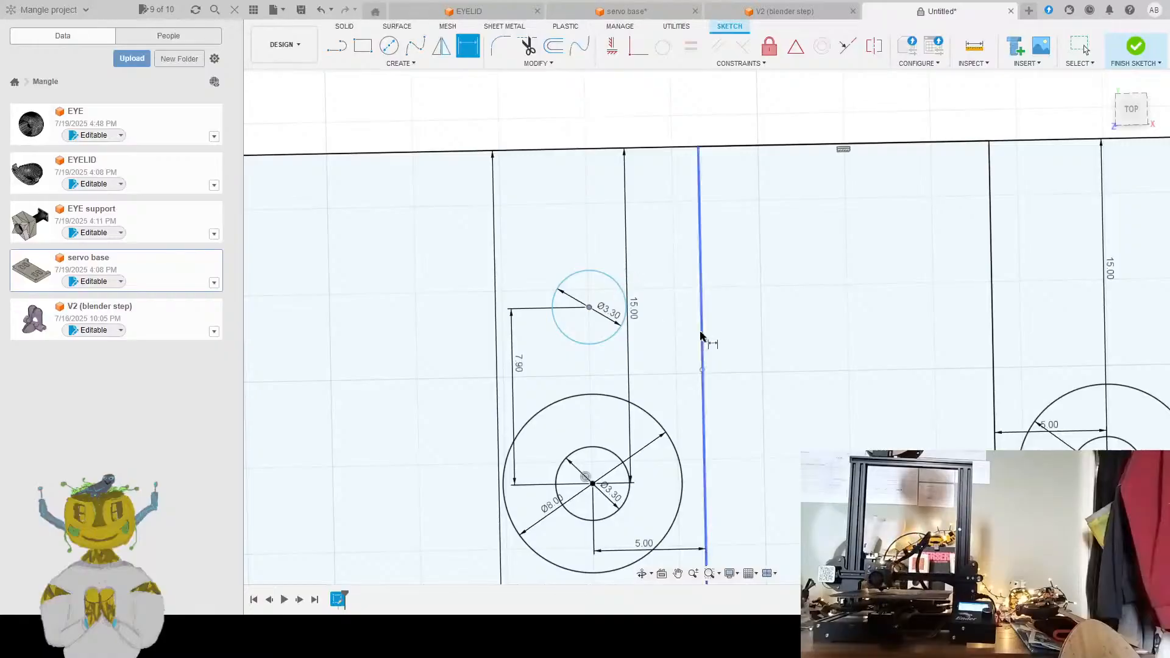
click(703, 375)
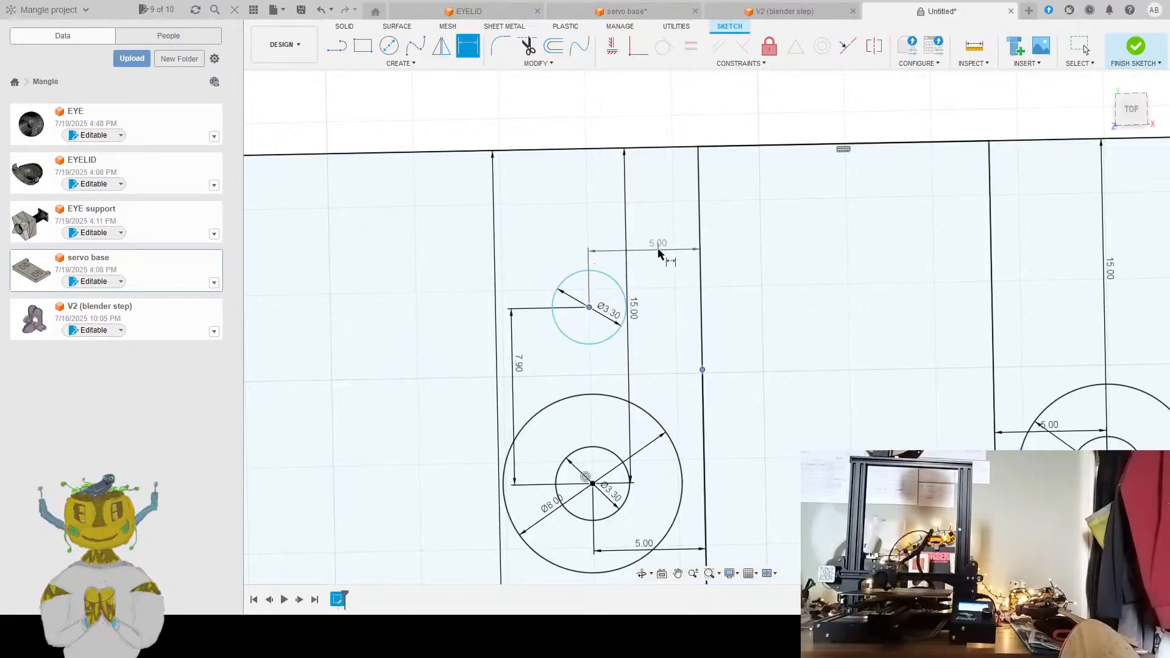
click(656, 240)
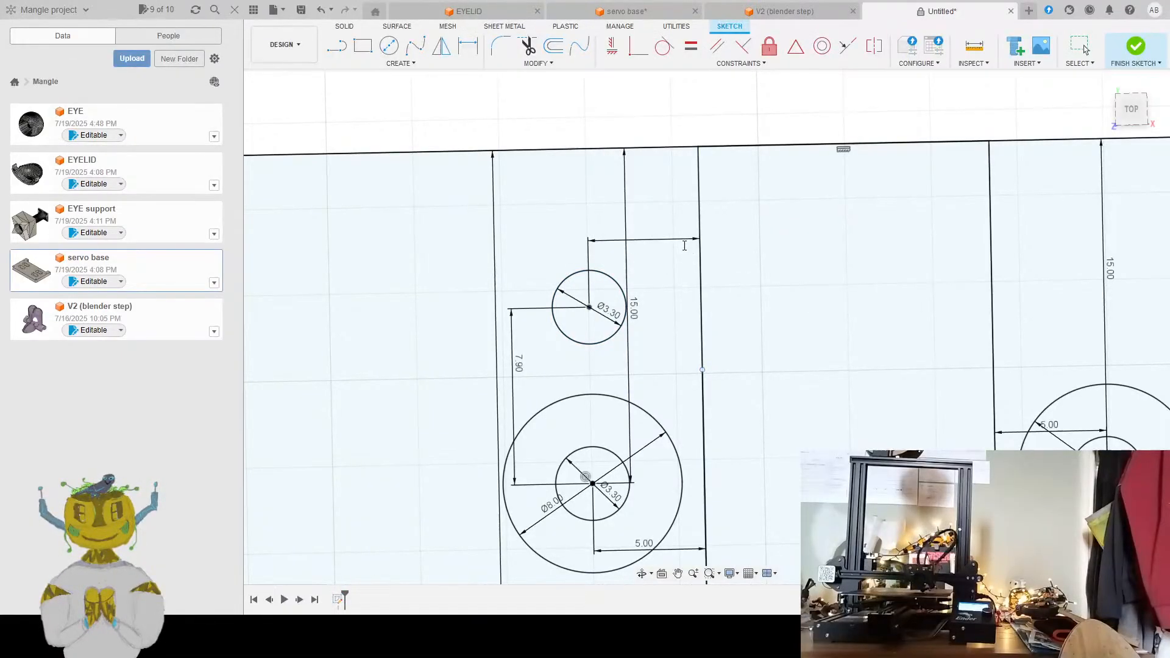
text(10)
key(Return)
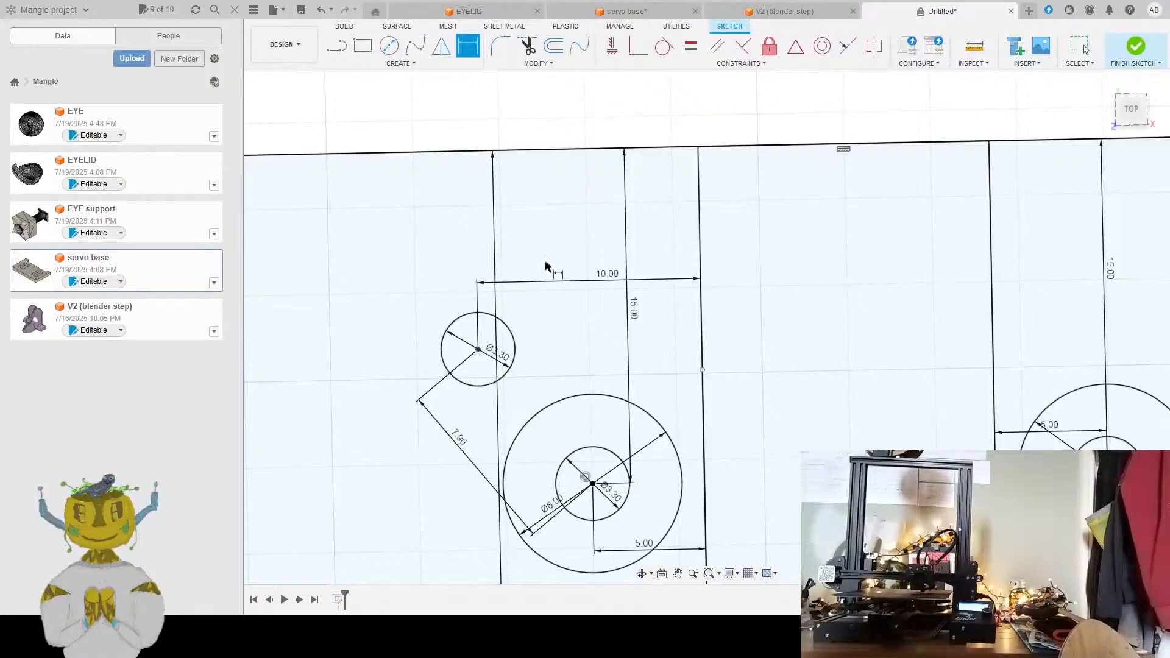
Open the small circle's 10 mm edge dimension for editing
scroll(595, 271, down, 6)
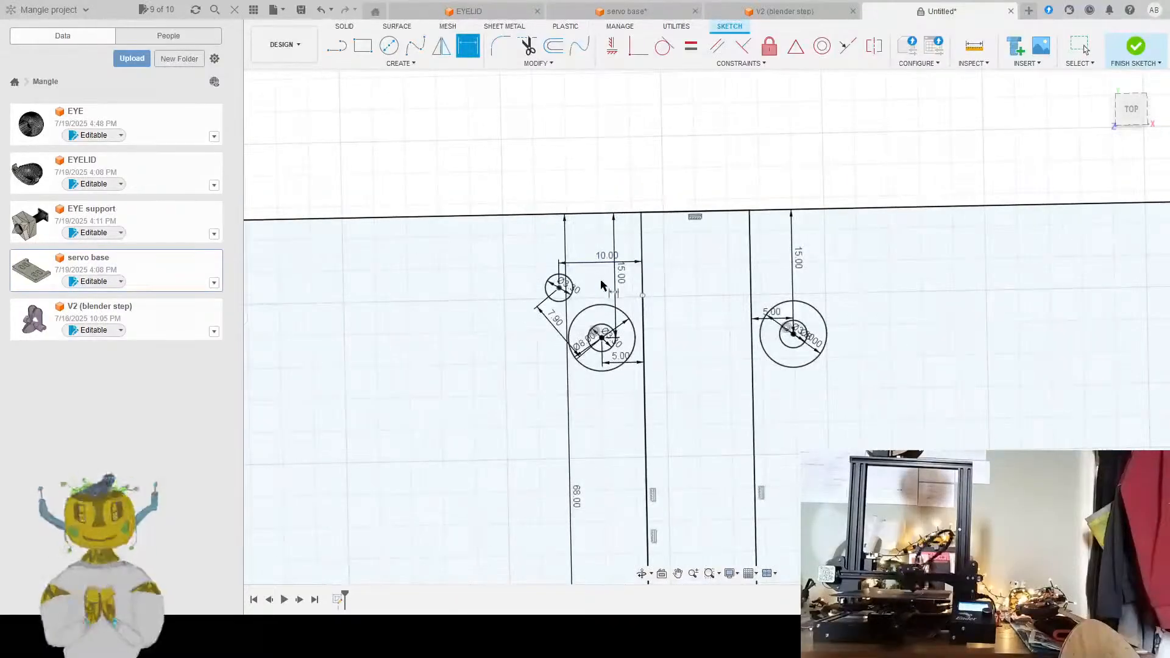
scroll(609, 278, up, 5)
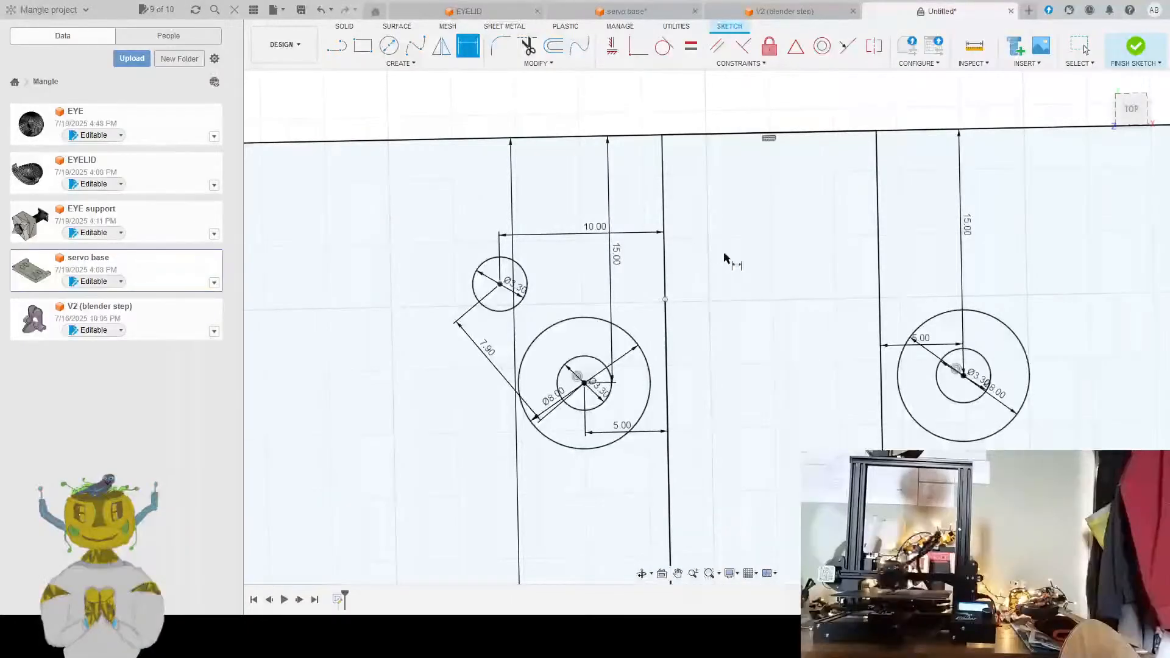
double_click(600, 228)
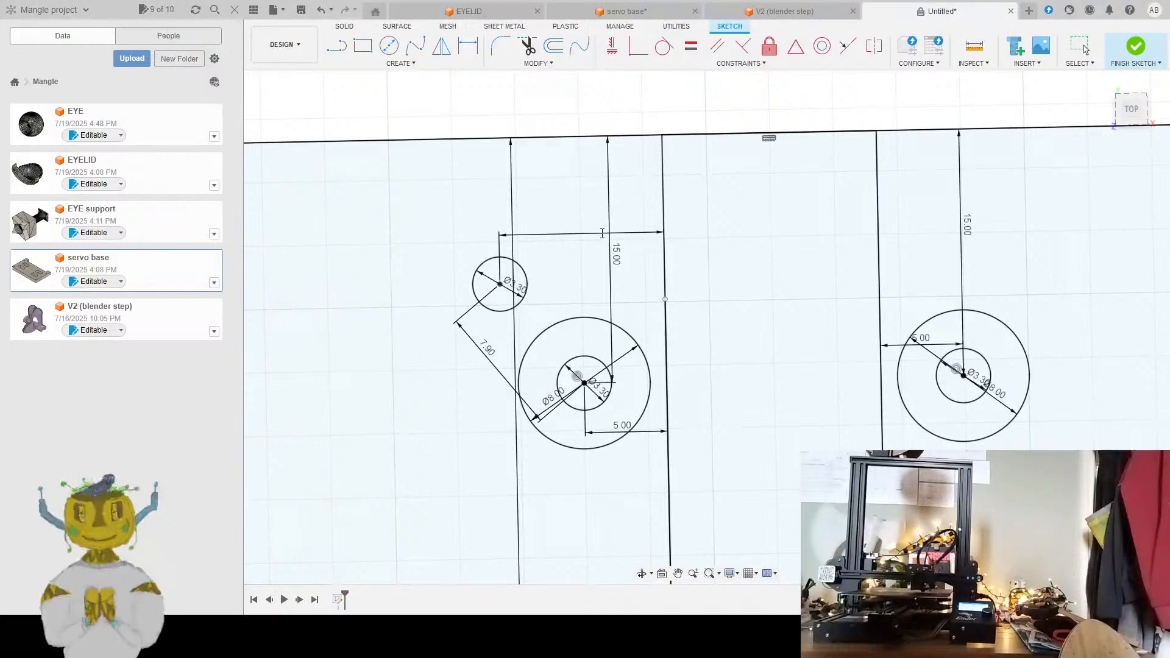
key(d)
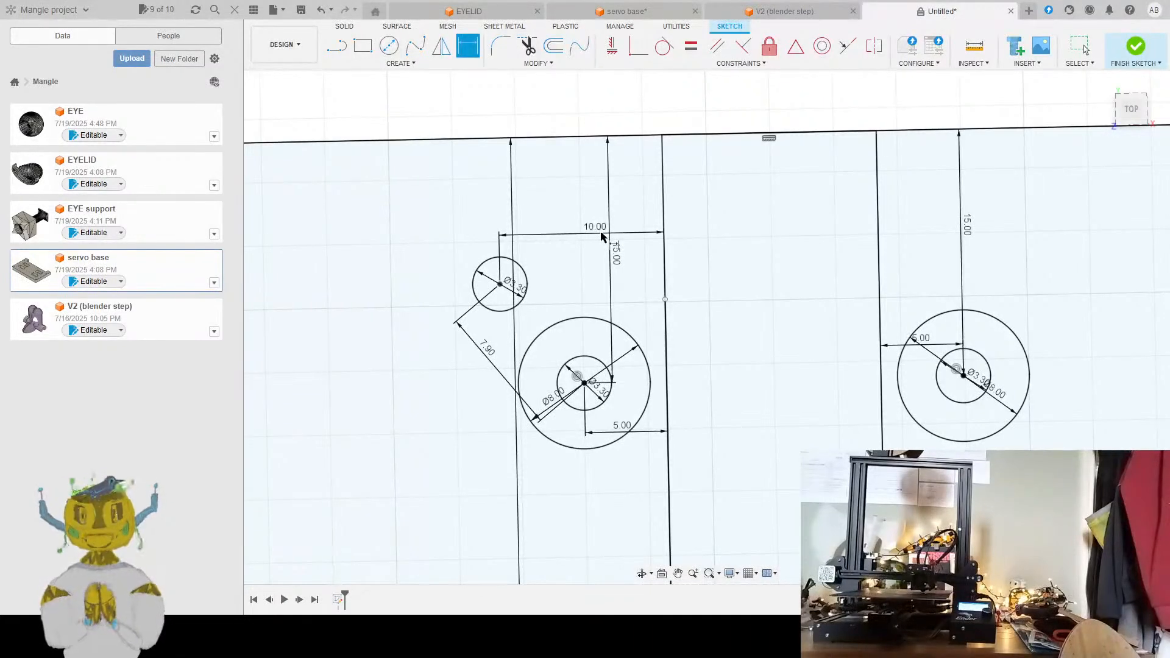
scroll(573, 256, down, 8)
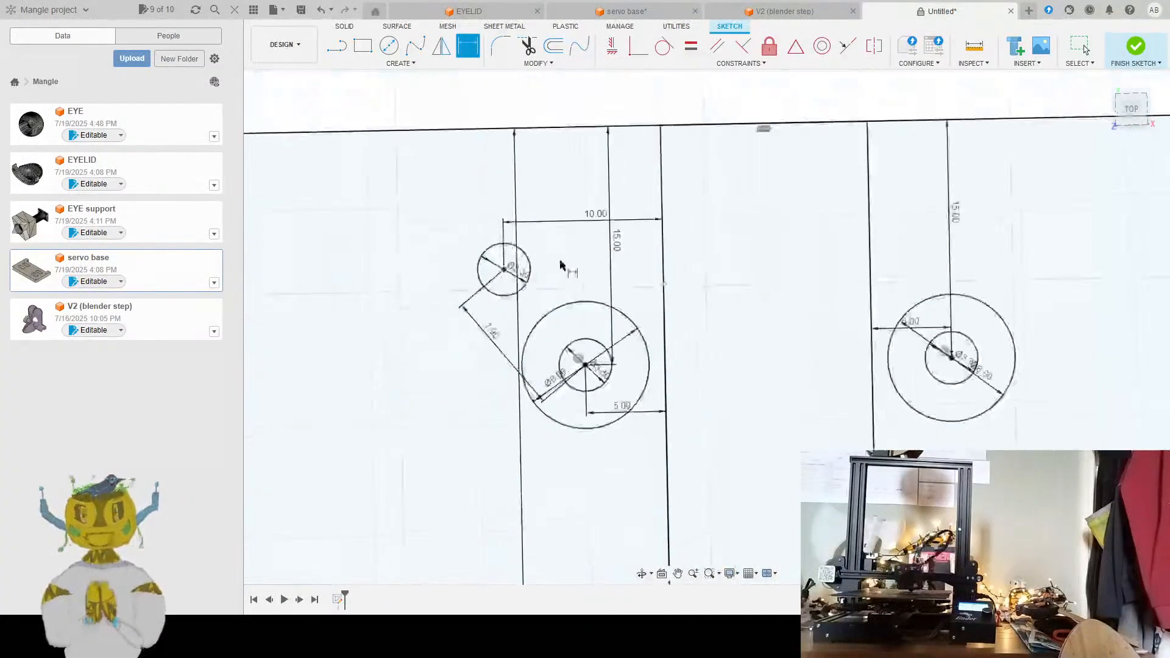
Switch to the servo base design, examine its outline, holes and rectangular cutouts, and return to the untitled sketch
scroll(573, 273, down, 2)
scroll(585, 268, up, 7)
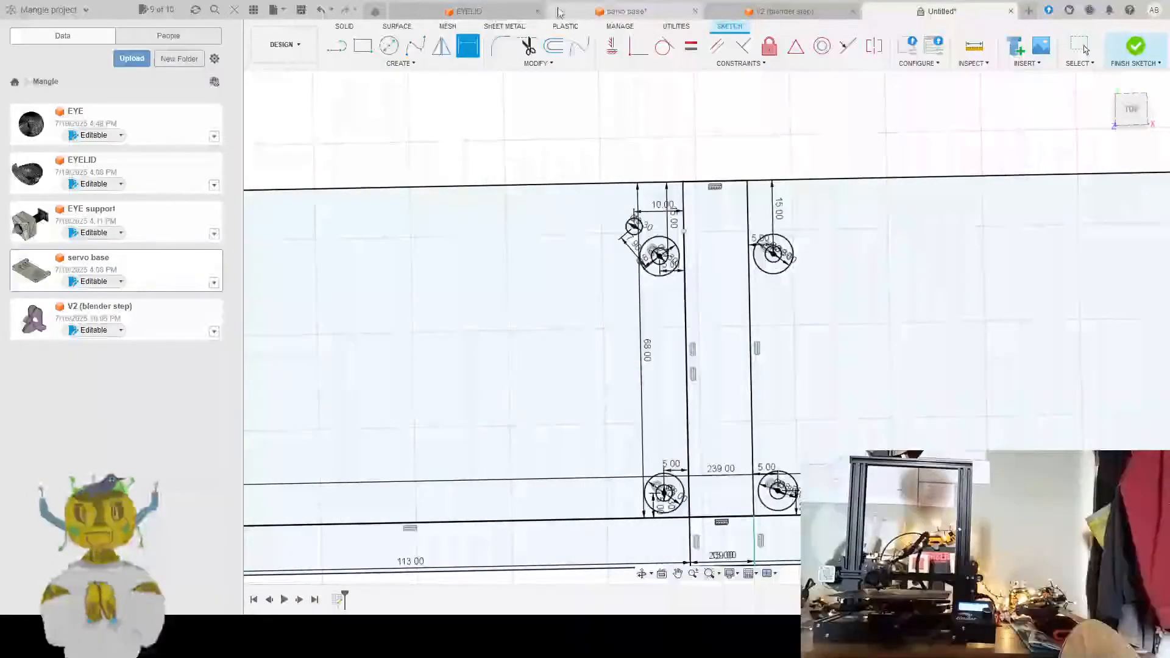
click(618, 9)
scroll(762, 207, down, 5)
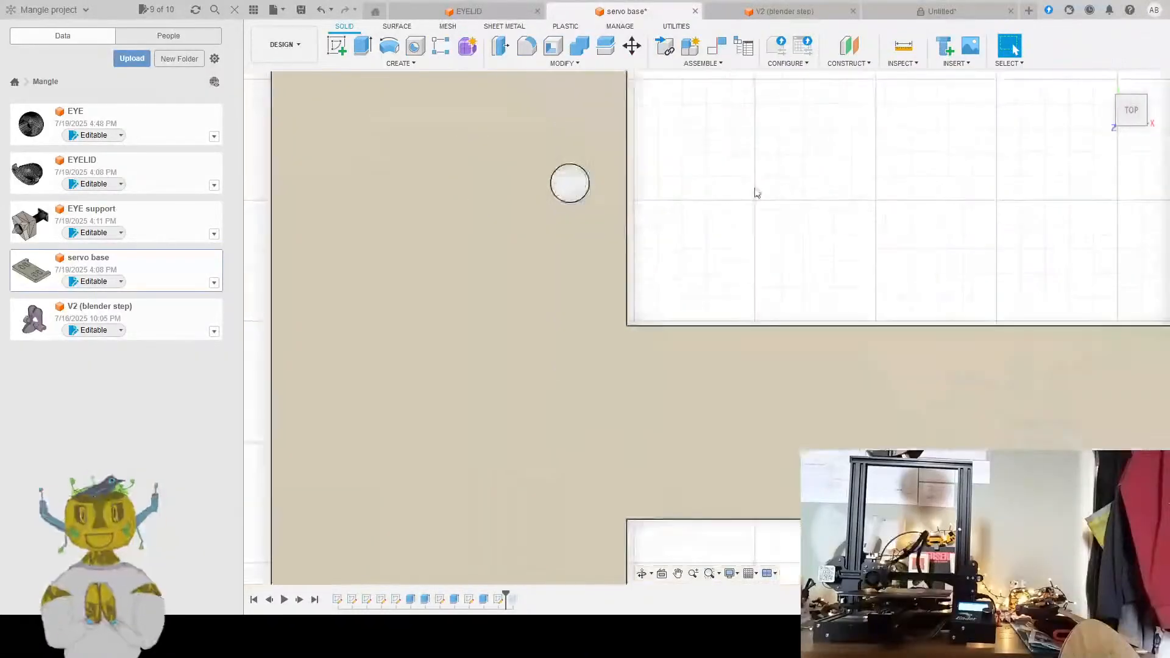
middle_drag(755, 199, 779, 354)
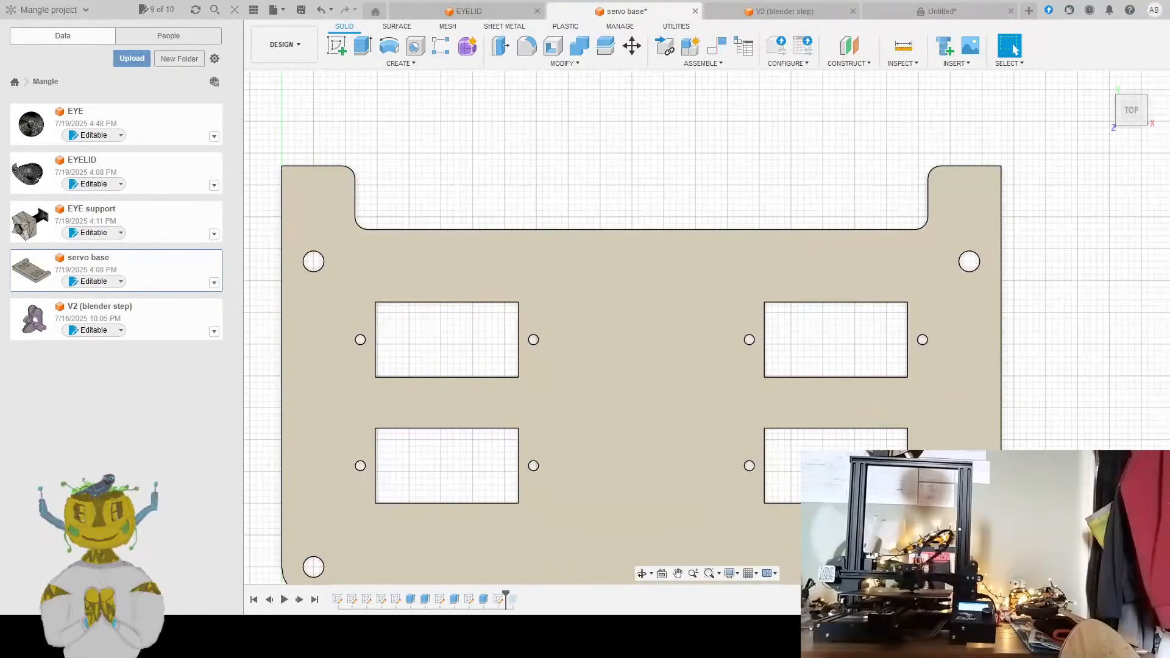
click(942, 11)
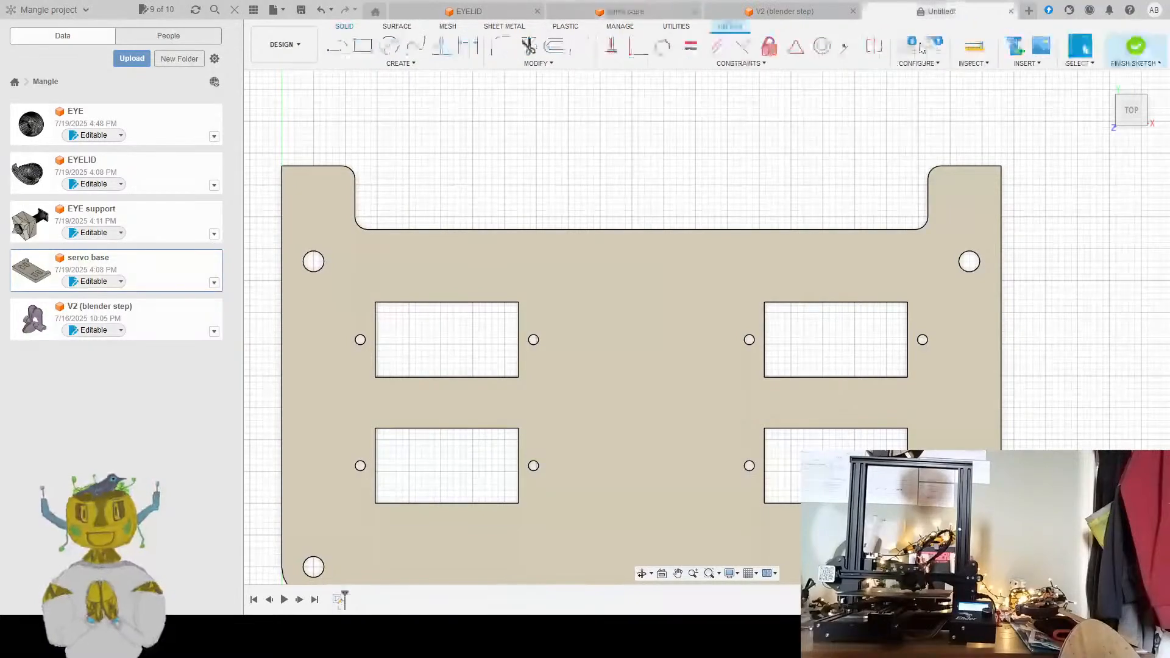
Undo the small 3.3 mm circle above the left section's upper-right hole together with its position dimensions
scroll(689, 310, down, 3)
scroll(667, 262, up, 6)
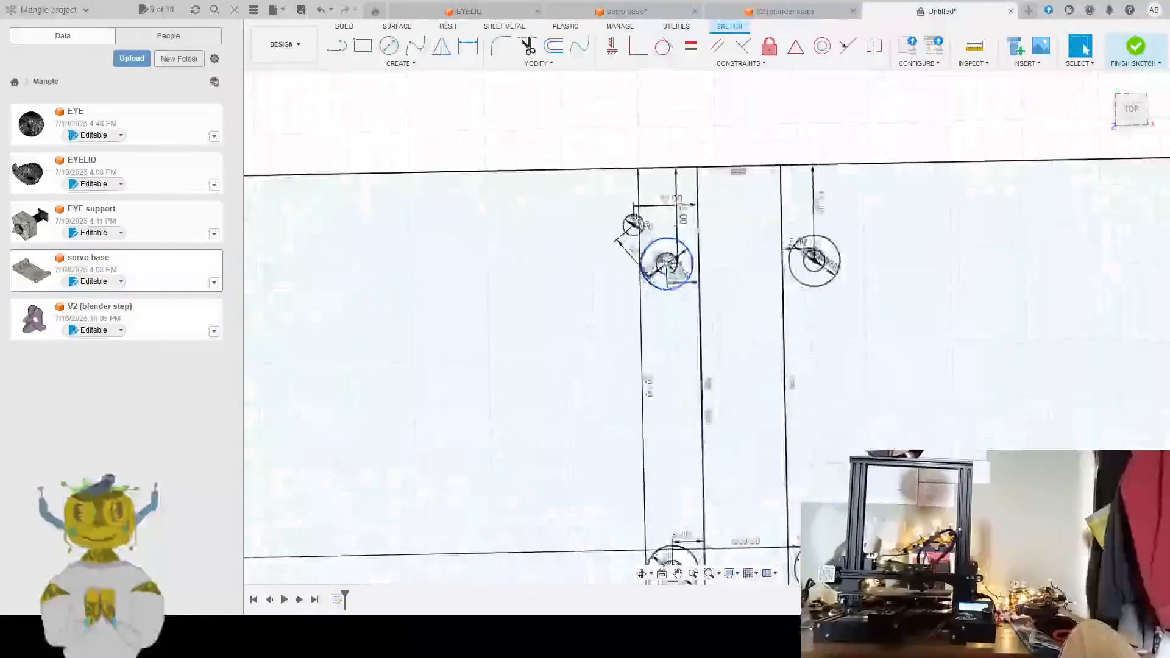
key(ctrl+z)
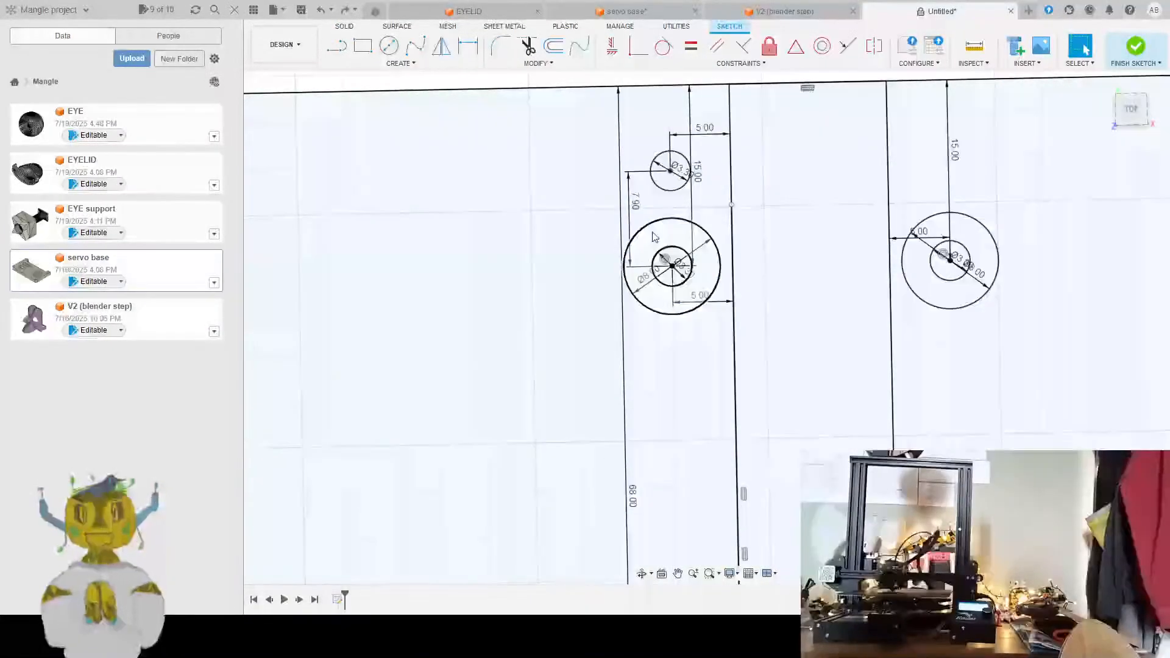
key(ctrl+z)
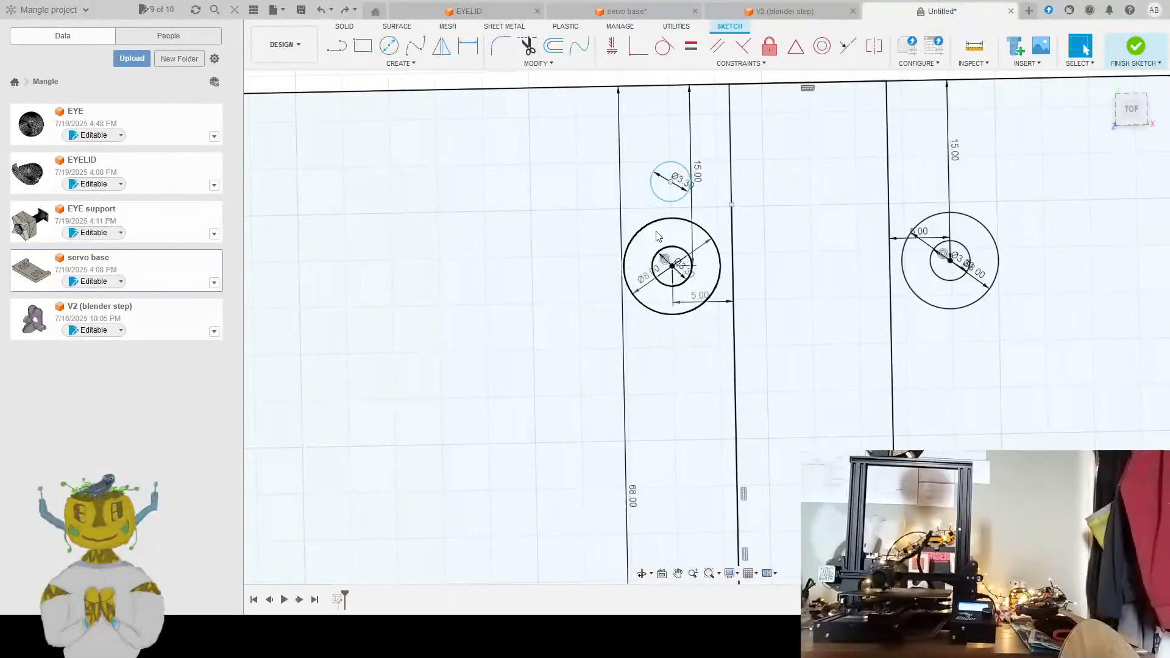
key(ctrl+z)
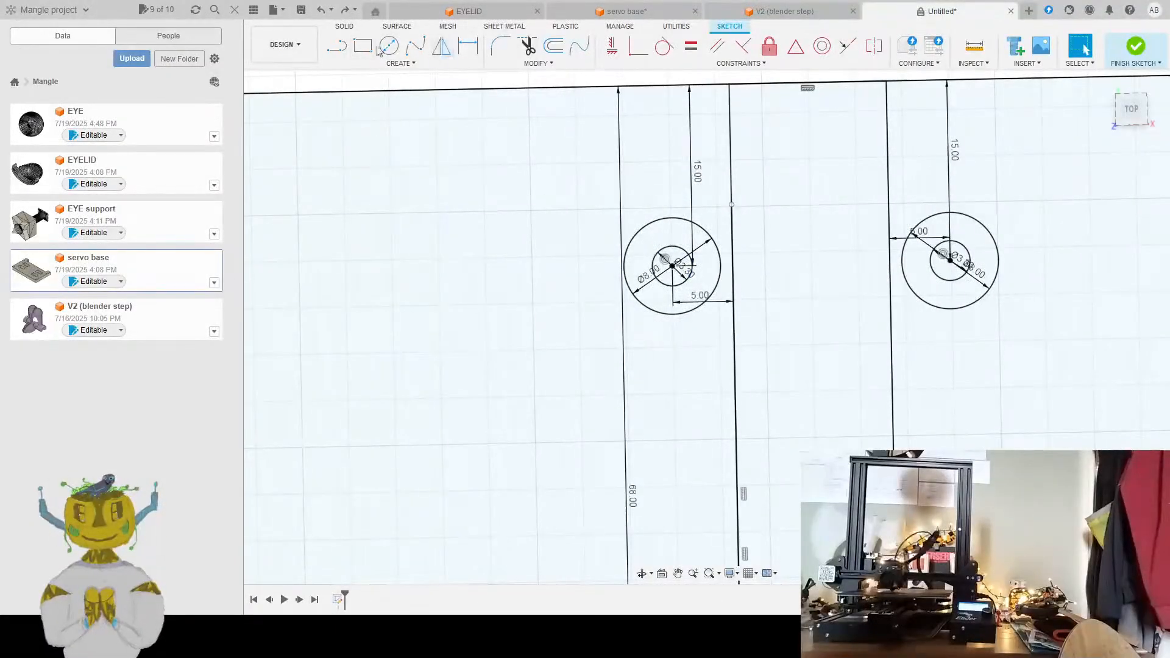
Draw a 3.3 mm diameter circle in the left section, to the upper left of its upper-right concentric hole
click(384, 48)
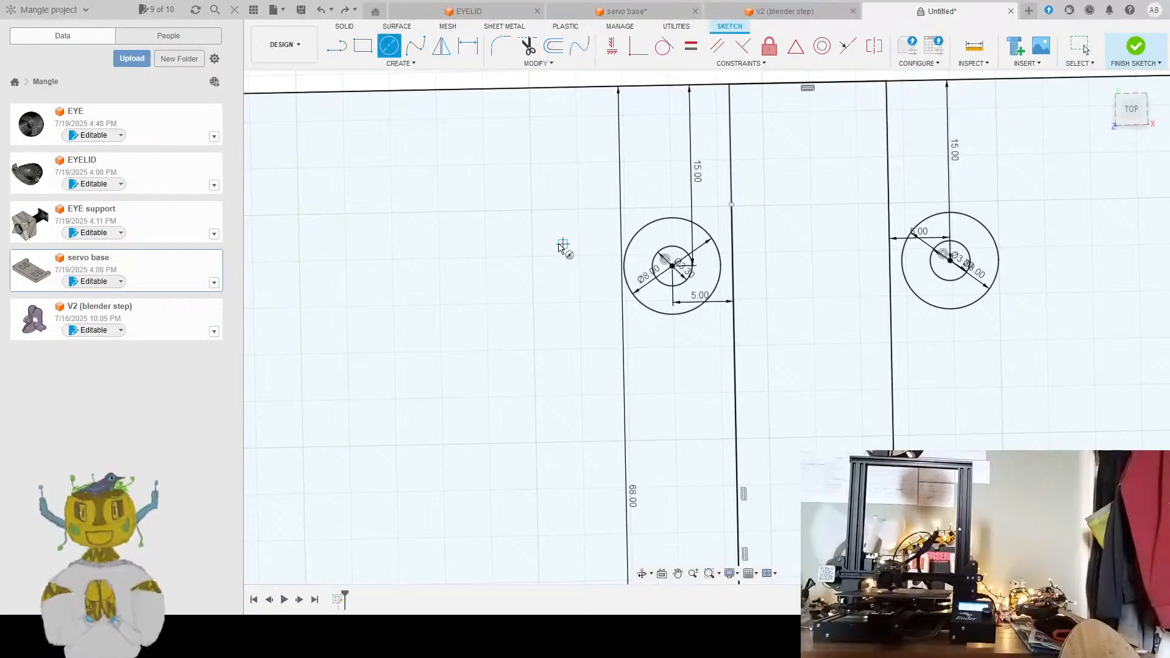
click(538, 208)
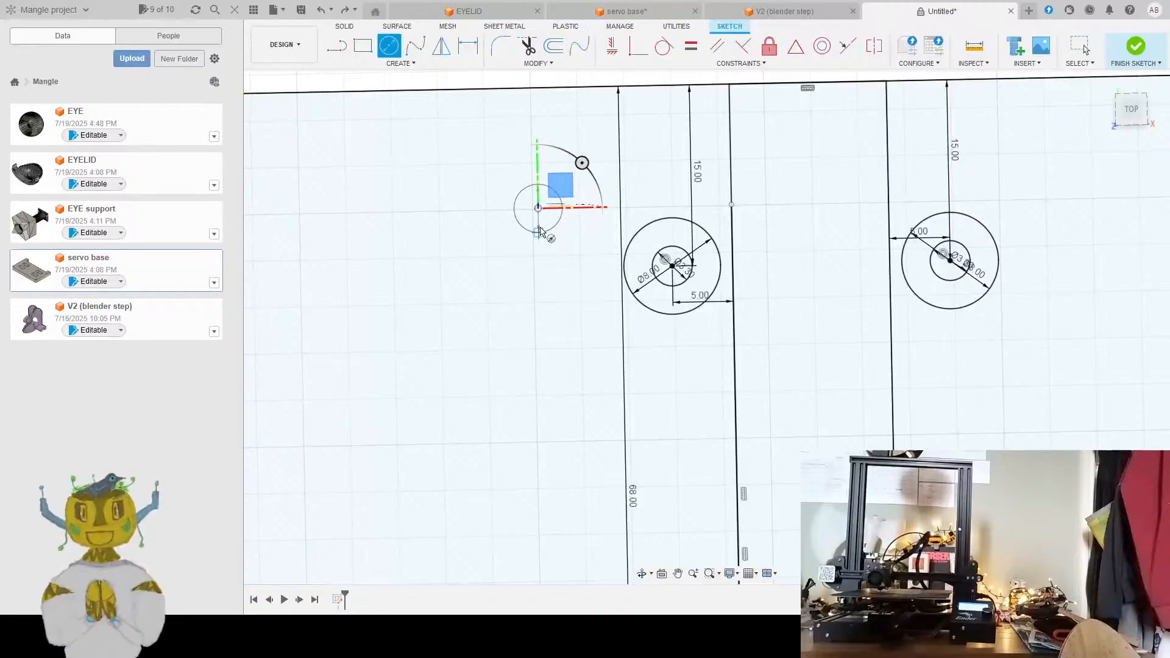
text(3.3)
key(Return)
key(Escape)
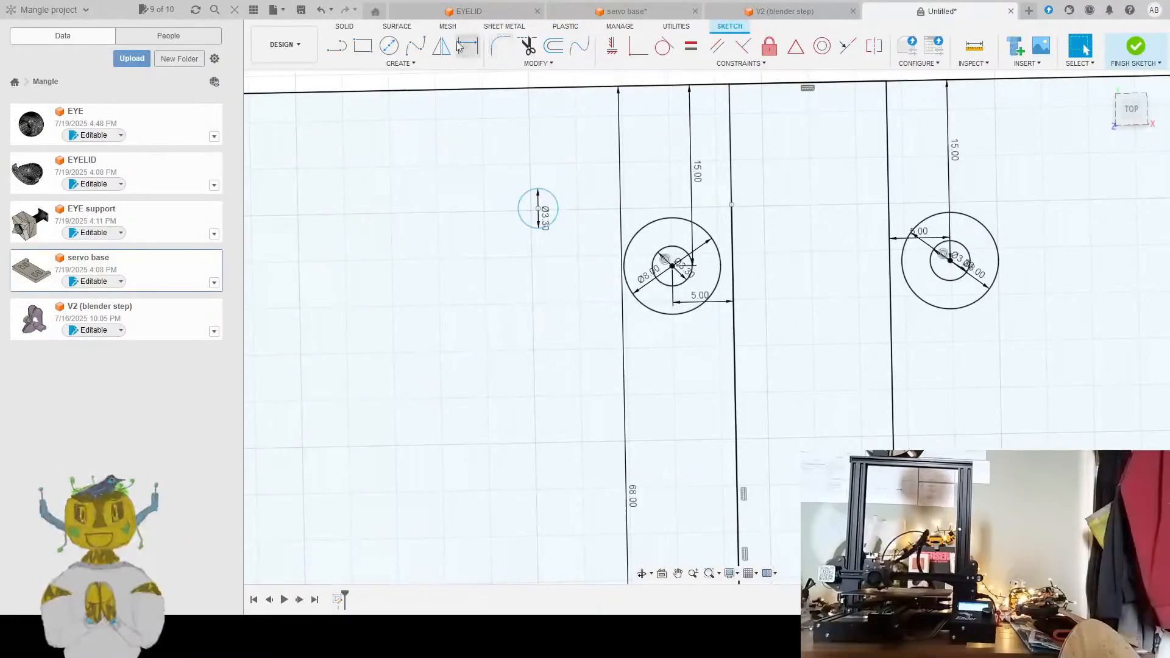
Dimension the new circle's centre 15 mm from the boundary line between the left and narrow middle sections
click(462, 47)
click(539, 209)
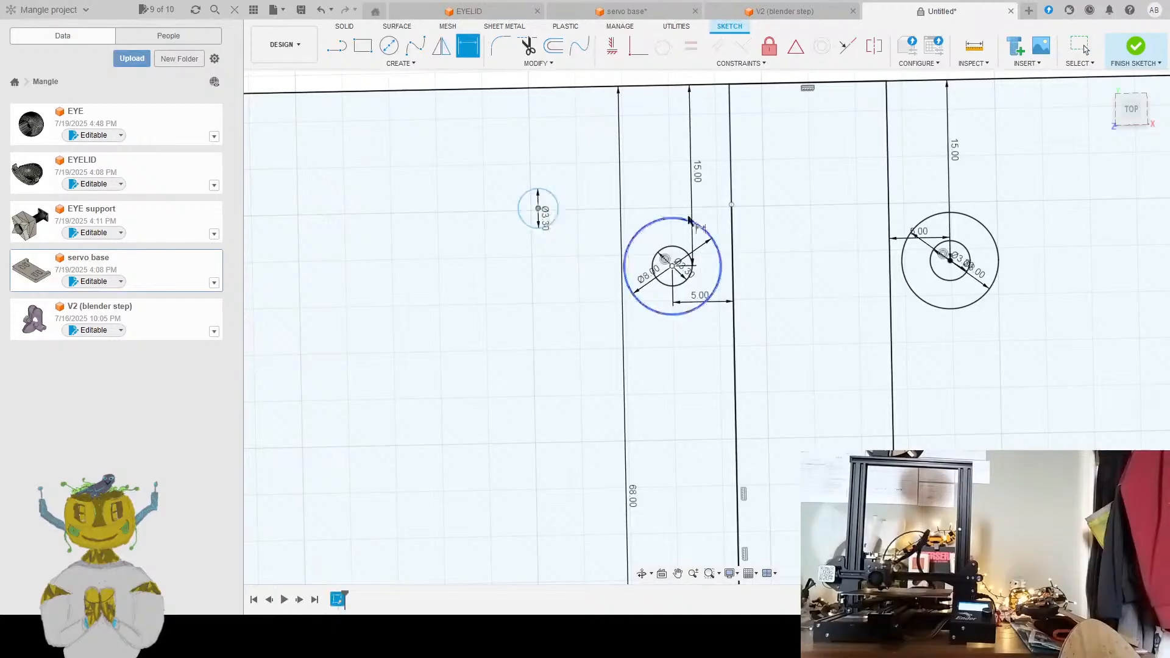
click(732, 205)
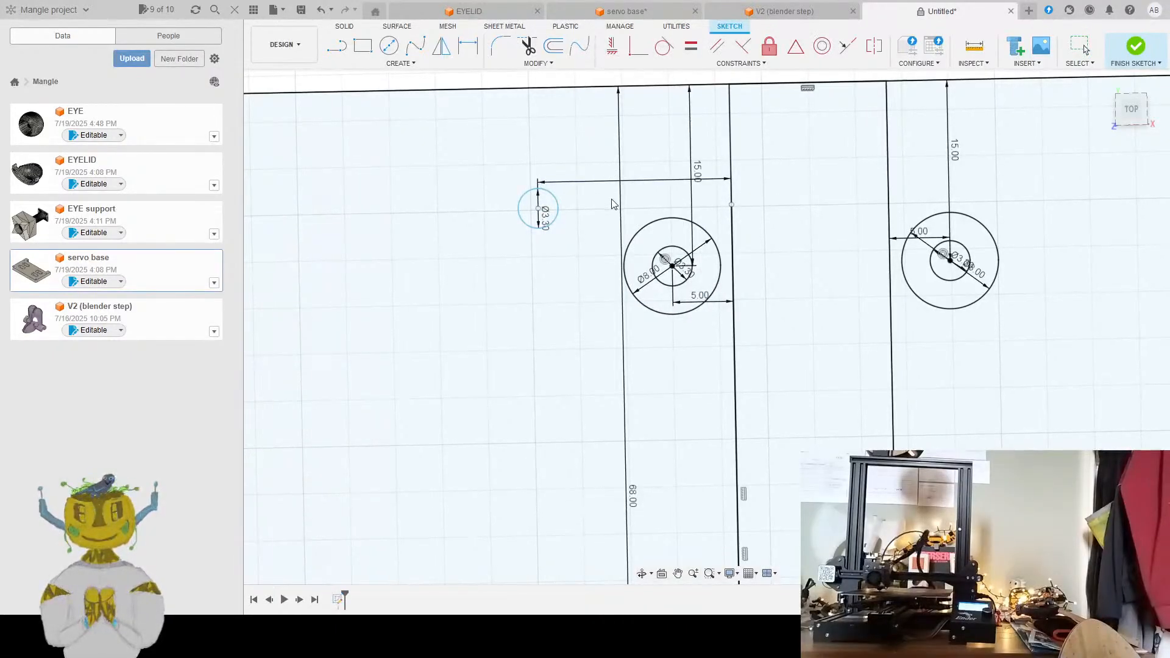
click(612, 204)
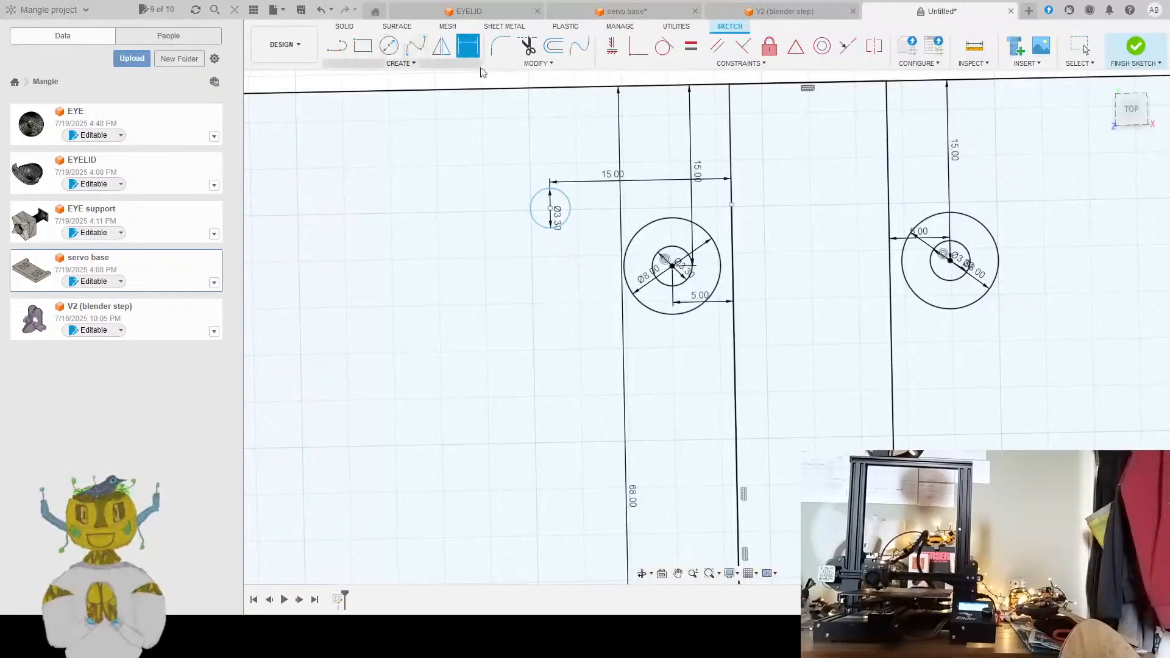
Dimension the left section's new 3.3 mm circle 5 mm vertically above the centre of its upper-right concentric hole
click(551, 210)
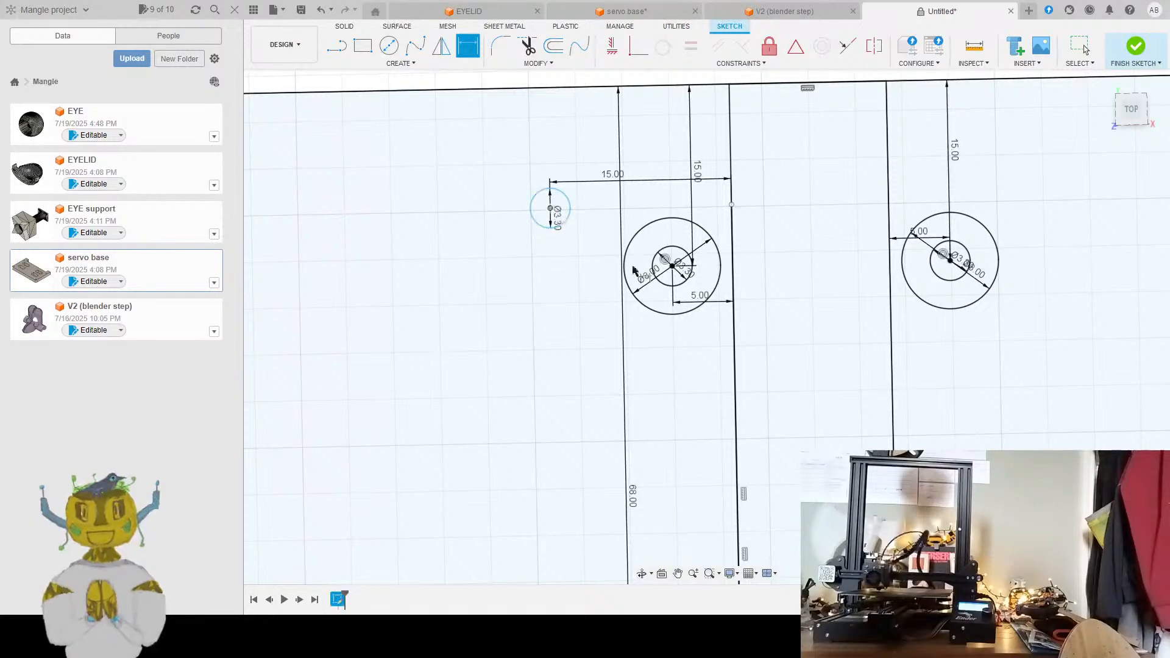
click(672, 267)
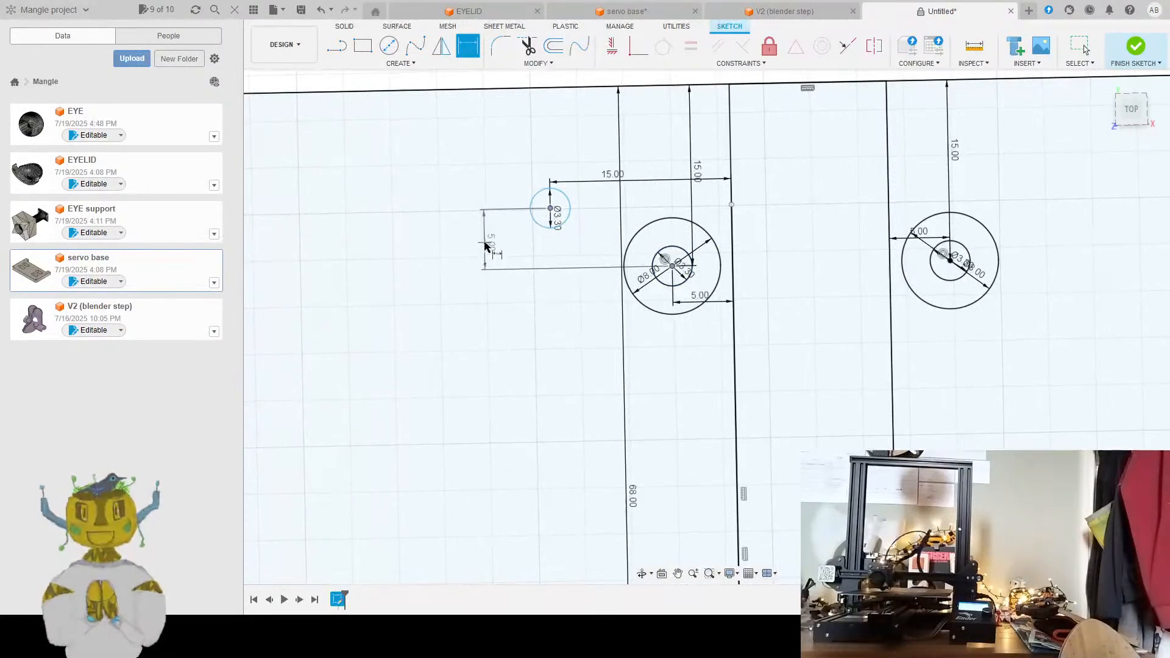
click(486, 246)
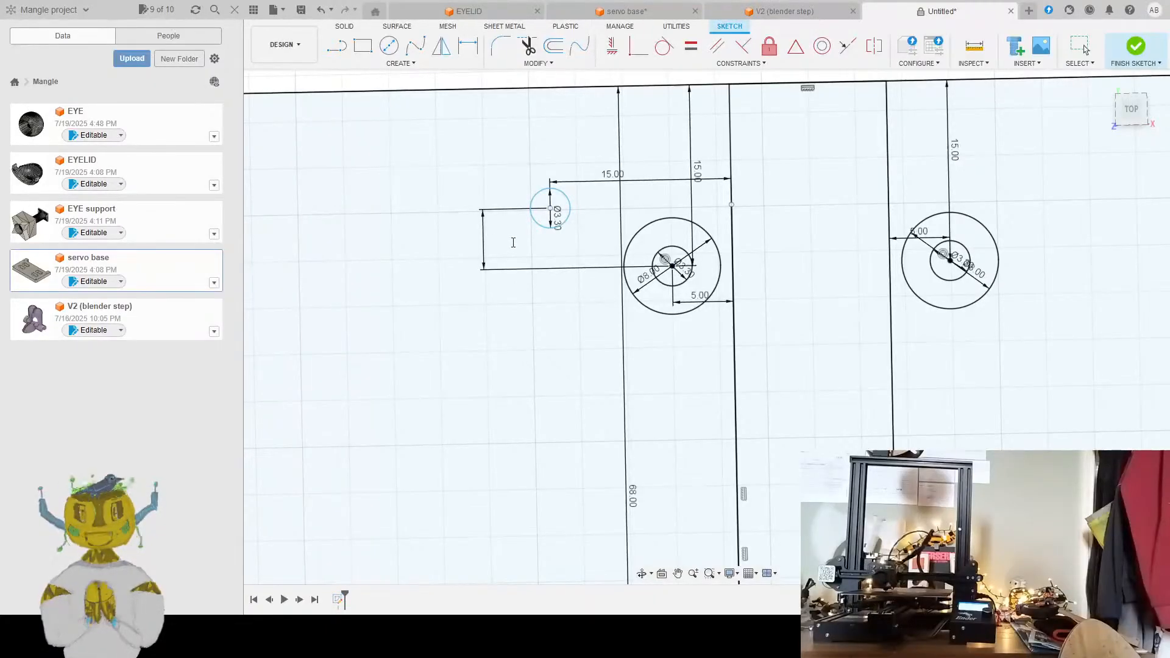
Draw a 3.3 mm diameter circle in the right section, to the upper right of its upper-left concentric hole
mouse_move(767, 207)
middle_down()
mouse_move(654, 218)
mouse_move(493, 257)
mouse_move(595, 332)
middle_up()
key(d)
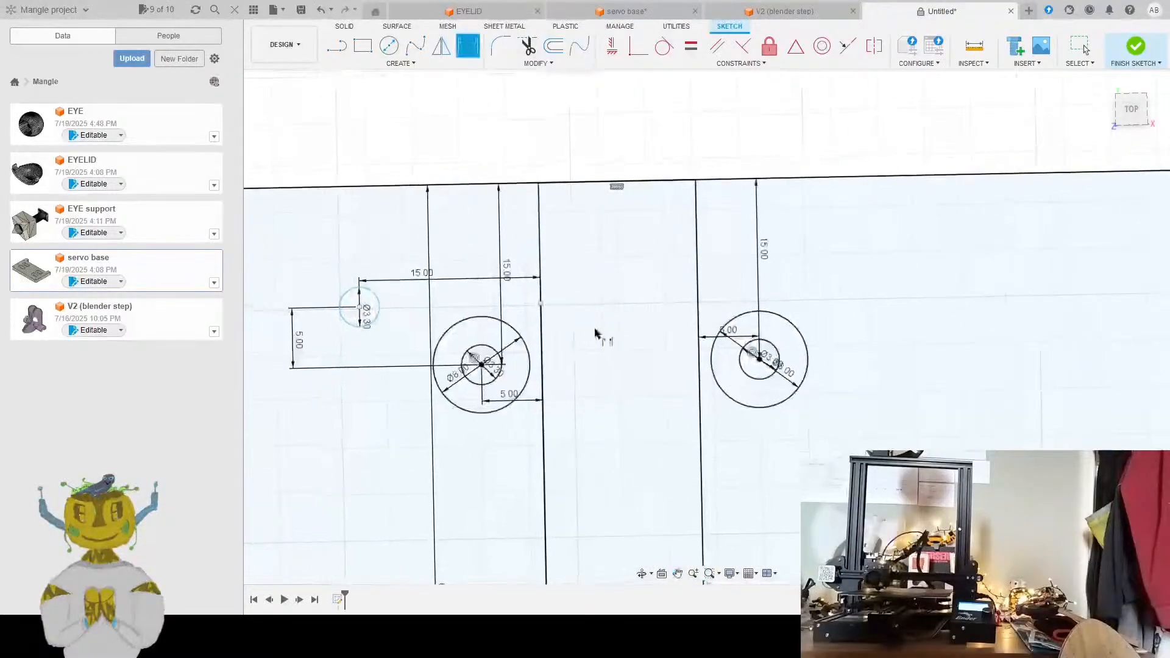
key(c)
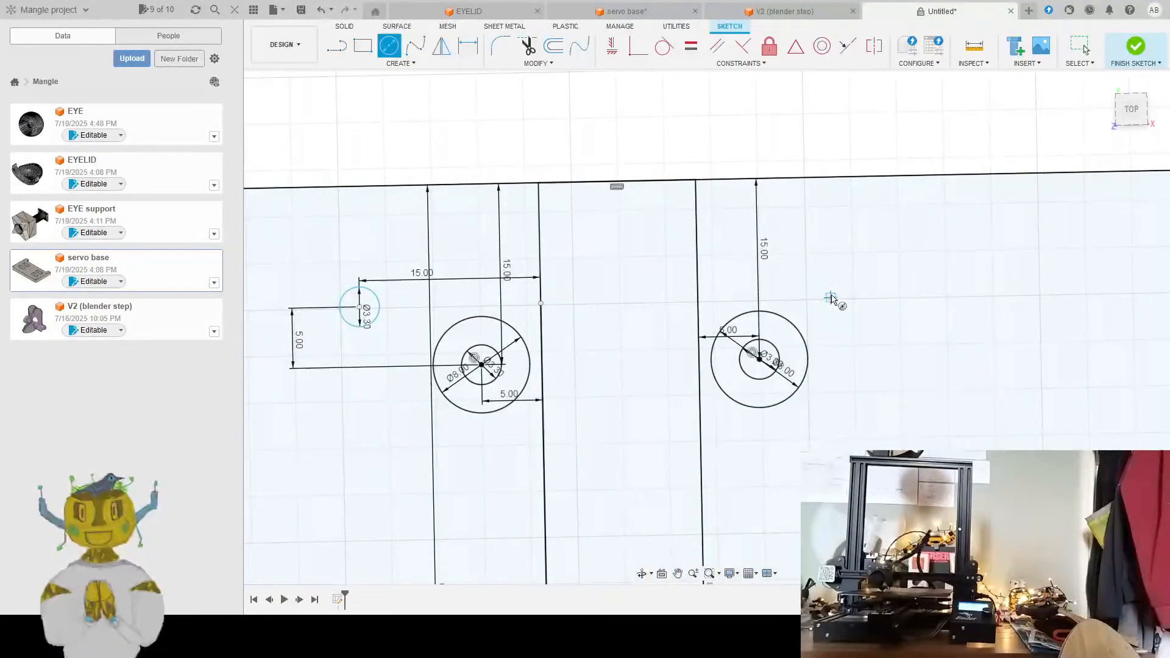
click(831, 297)
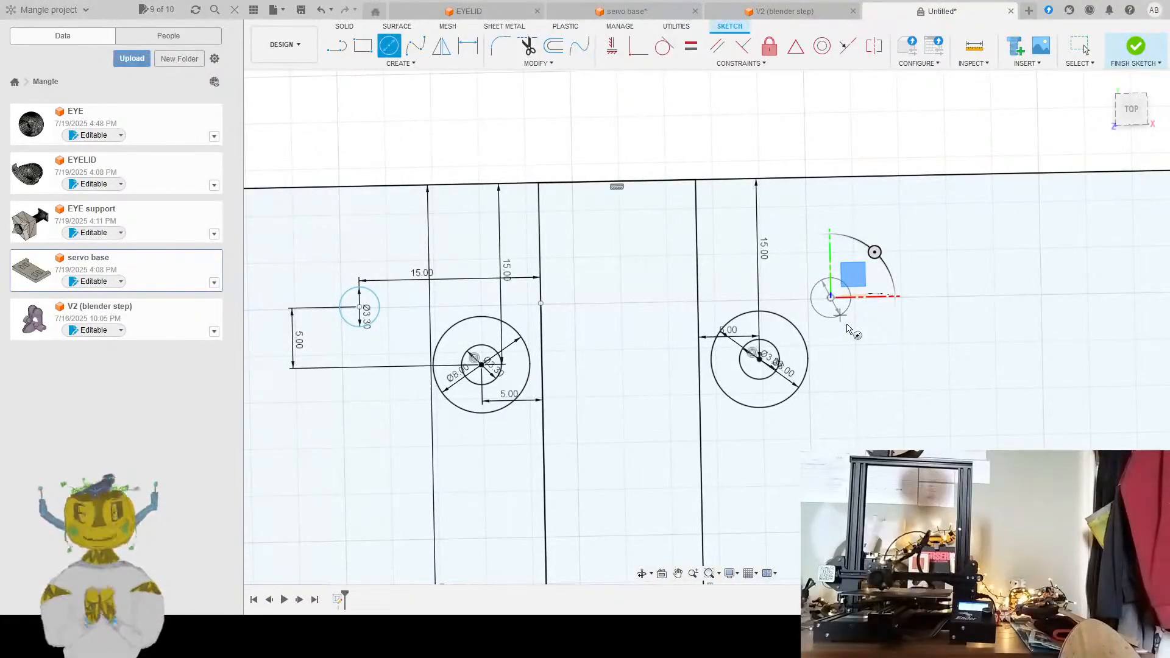
key(Return)
key(Escape)
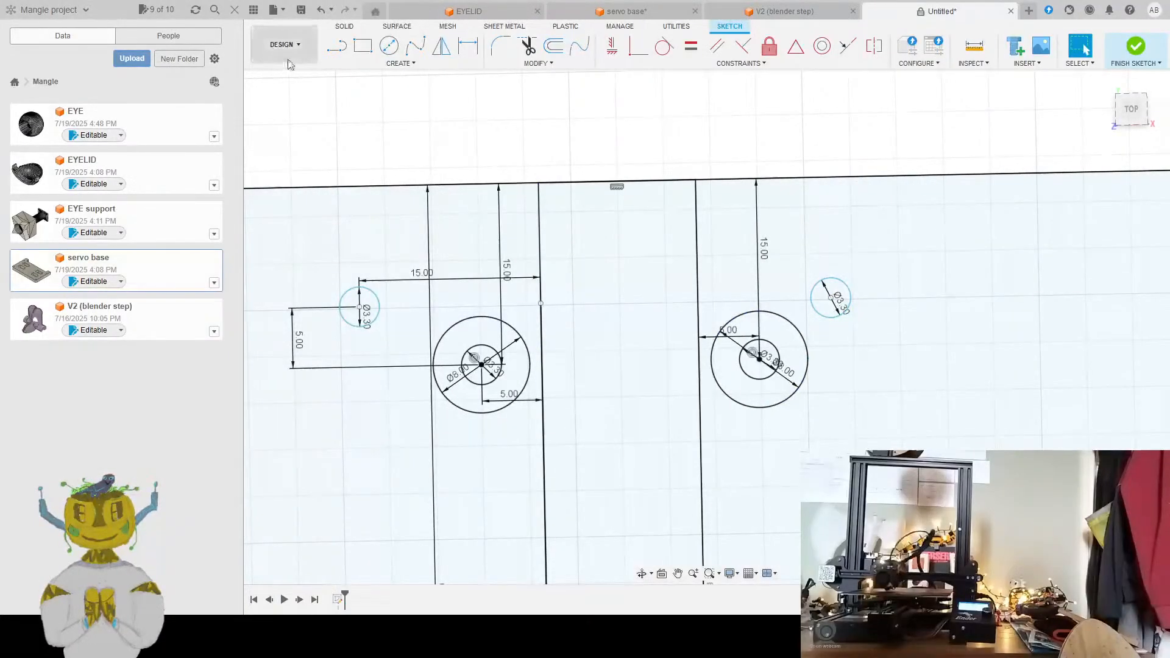
Dimension the right section's new circle centre 15 mm from the boundary line between the narrow middle and right sections
click(468, 45)
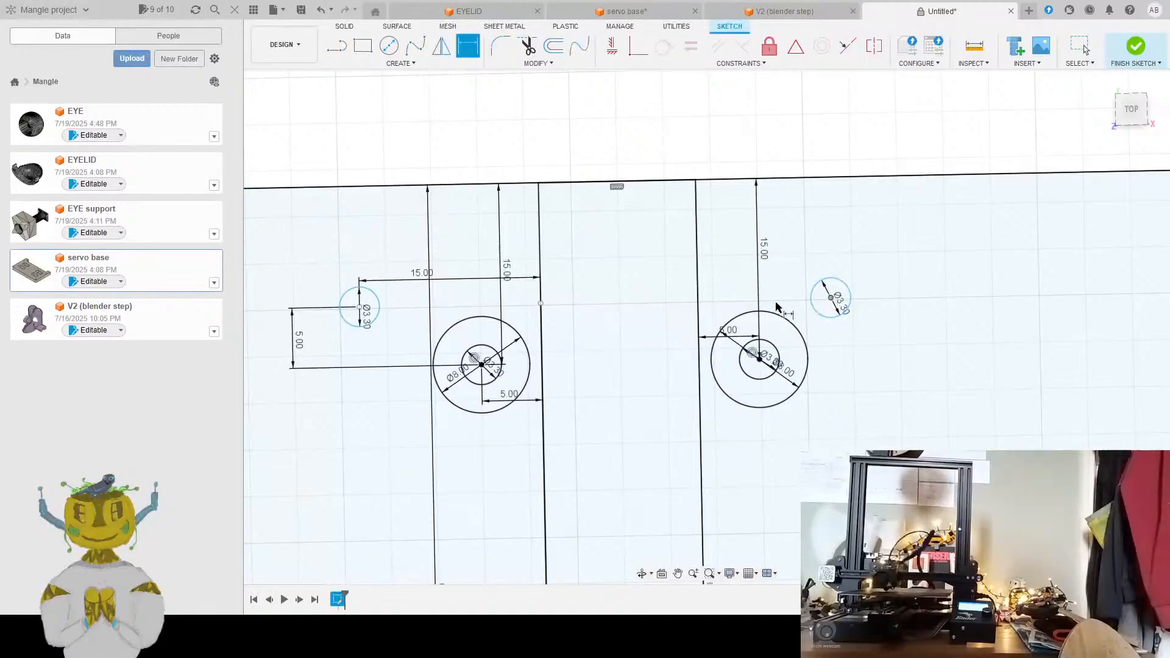
click(830, 303)
click(832, 300)
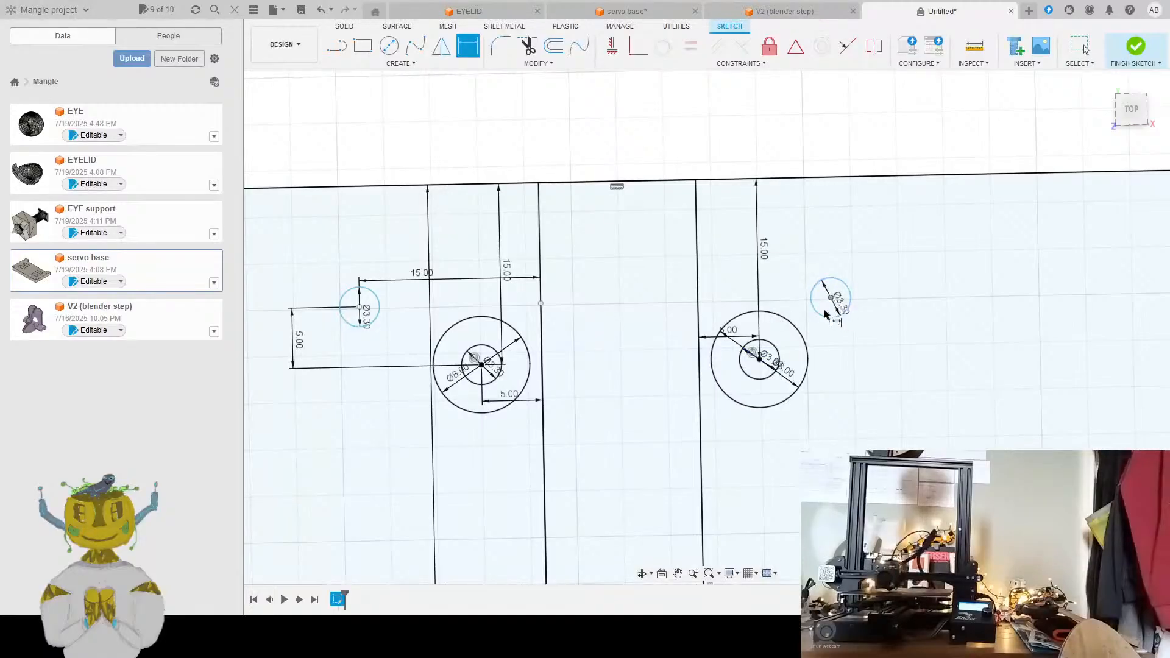
click(698, 299)
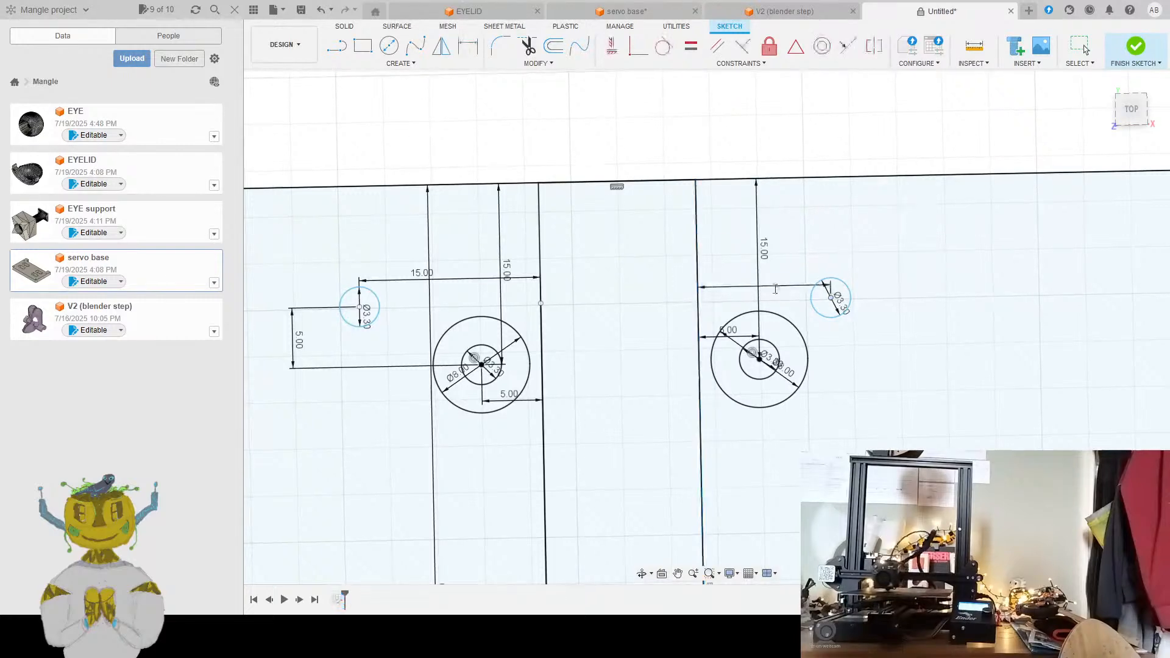
click(791, 297)
text(15)
key(Return)
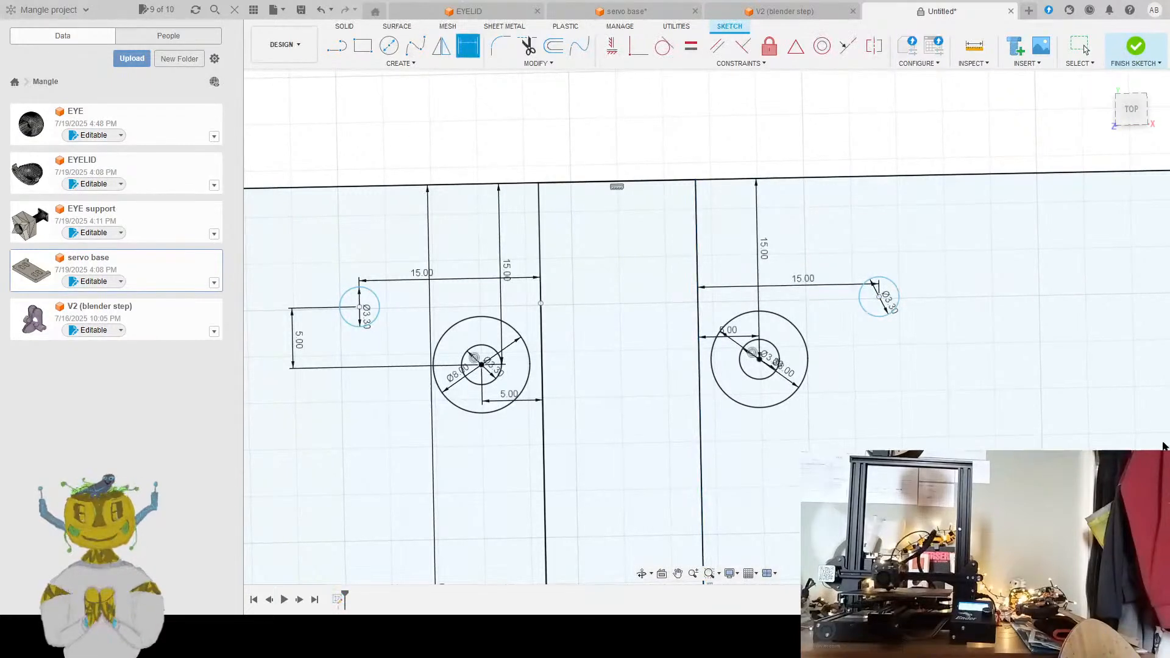
Dimension the right section's new circle 5 mm vertically above the centre of the neighbouring concentric hole
click(760, 360)
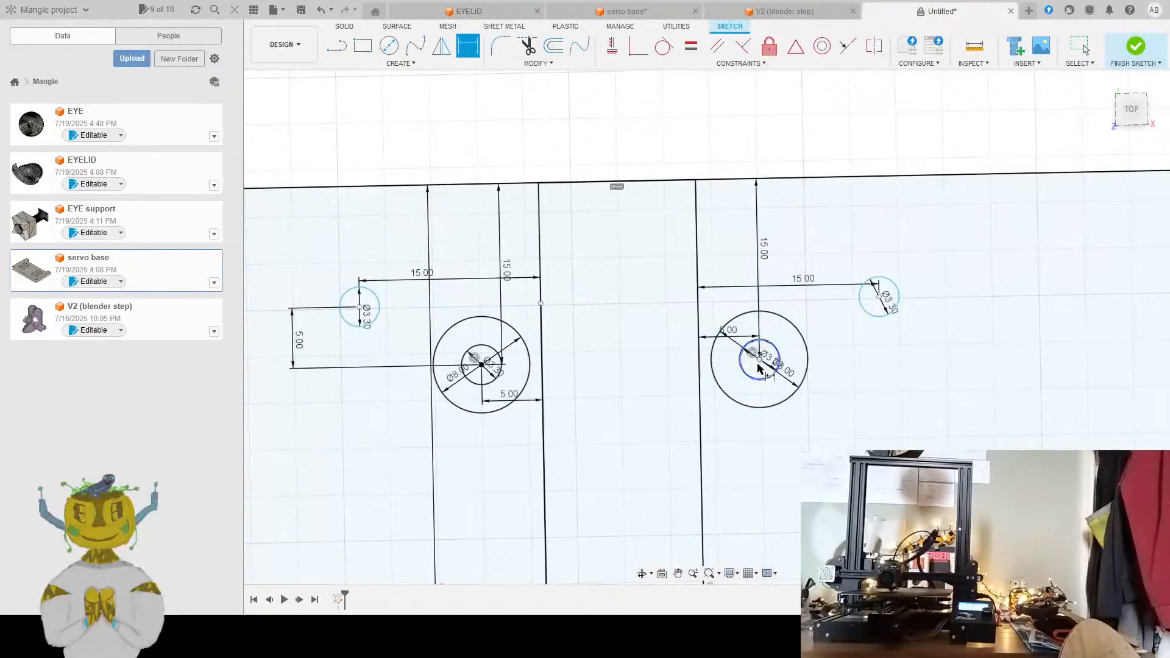
click(878, 300)
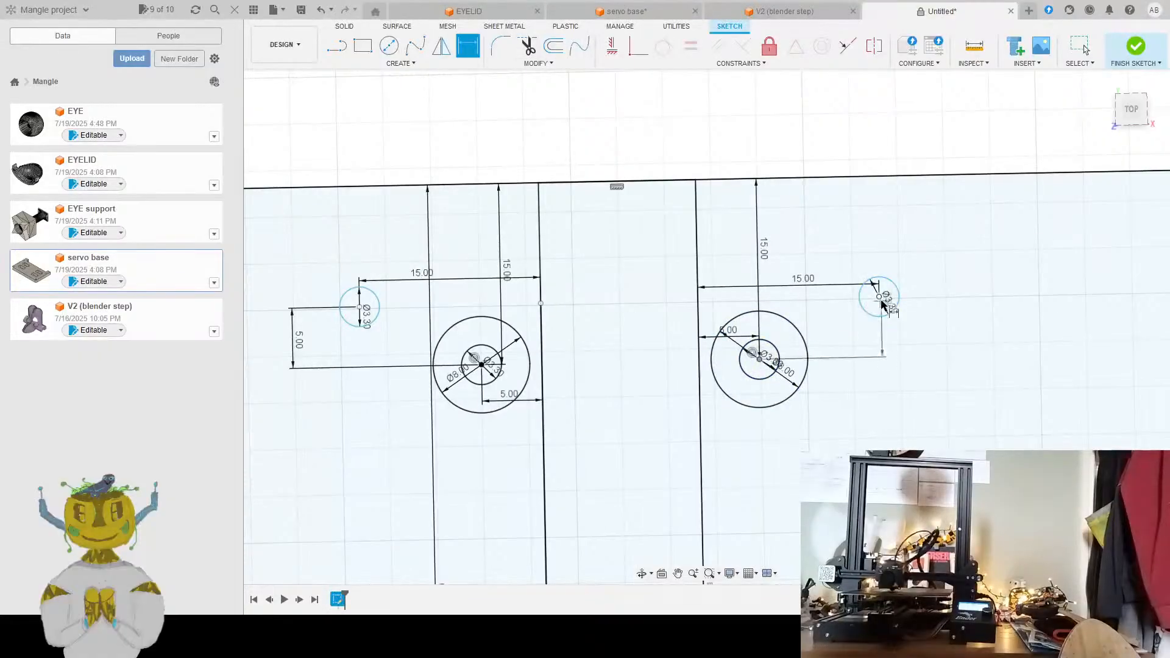
key(Escape)
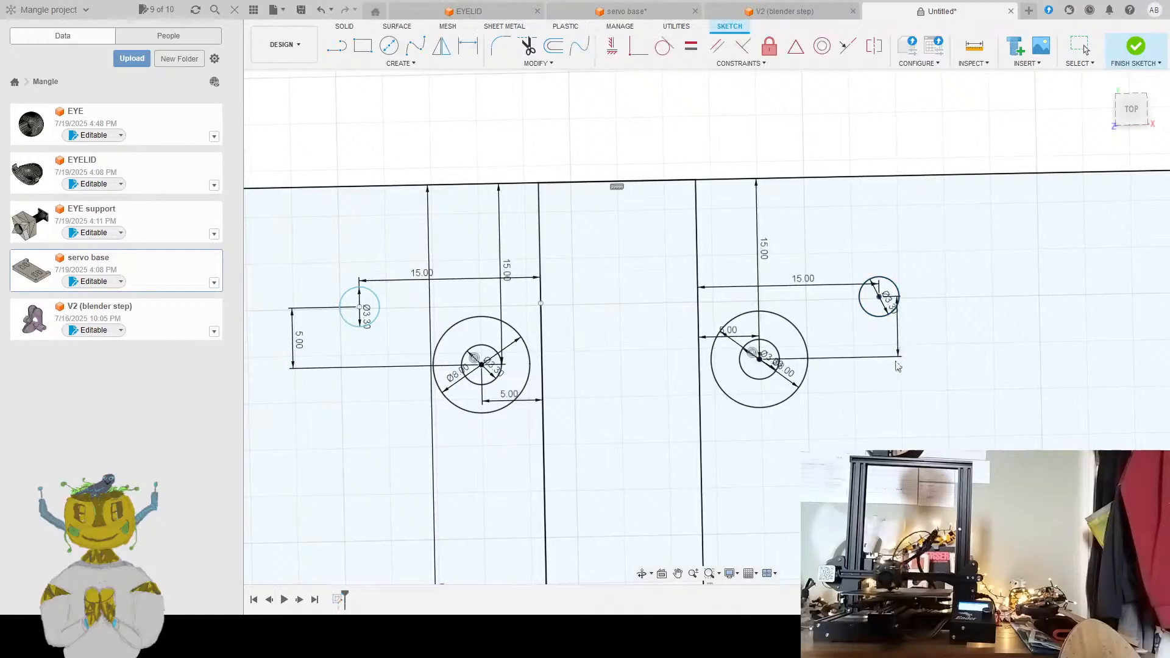
key(d)
Draw a second 3.3 mm diameter circle in the left section, to the lower left of its upper-right concentric hole
scroll(841, 387, down, 3)
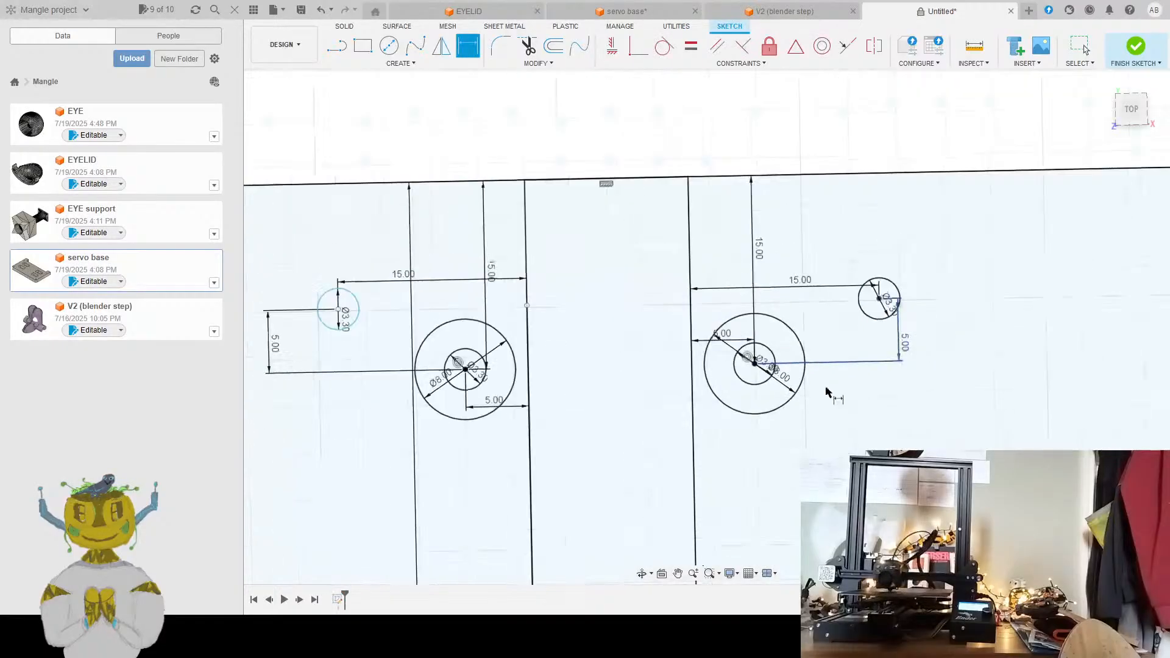
middle_drag(774, 455, 761, 359)
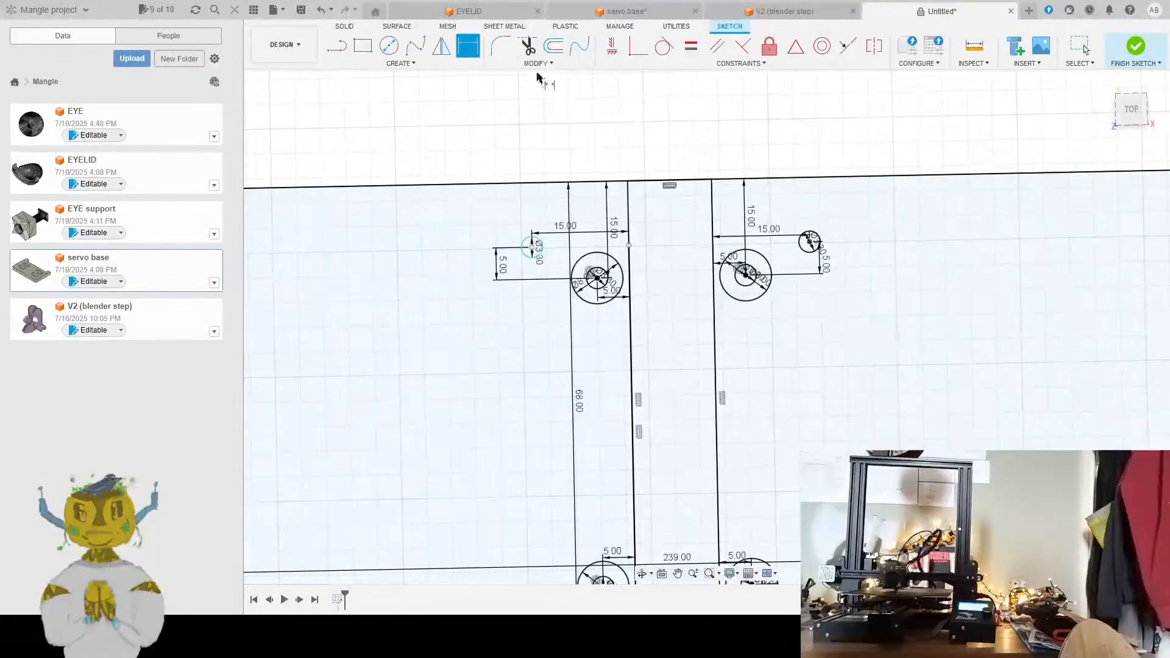
click(389, 46)
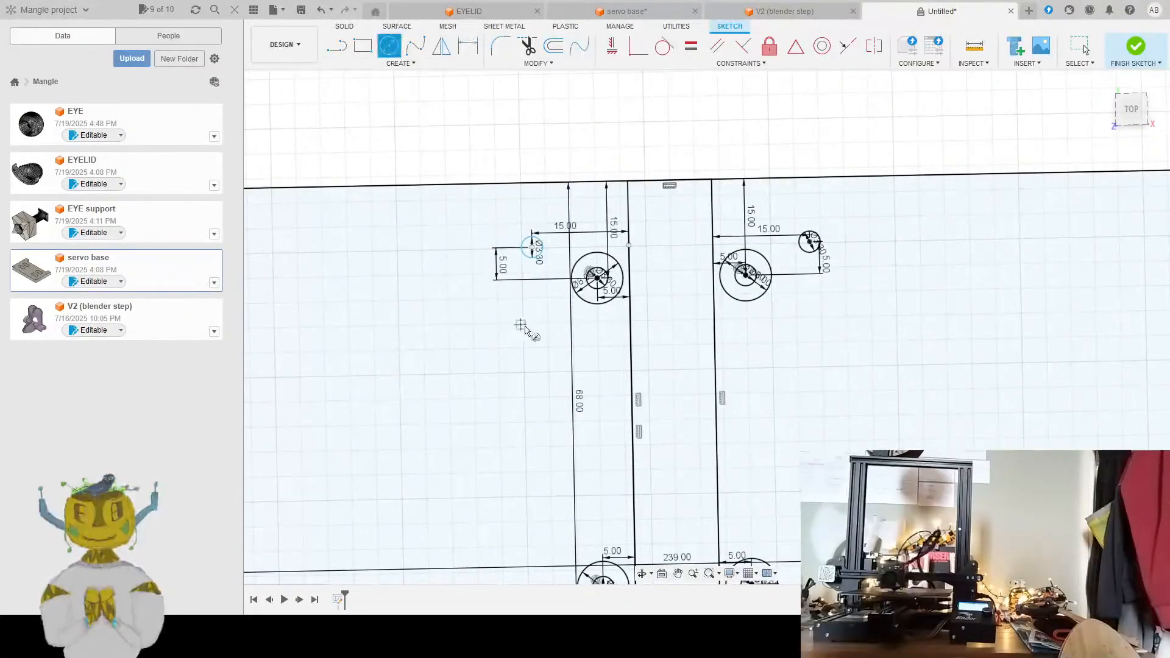
click(534, 357)
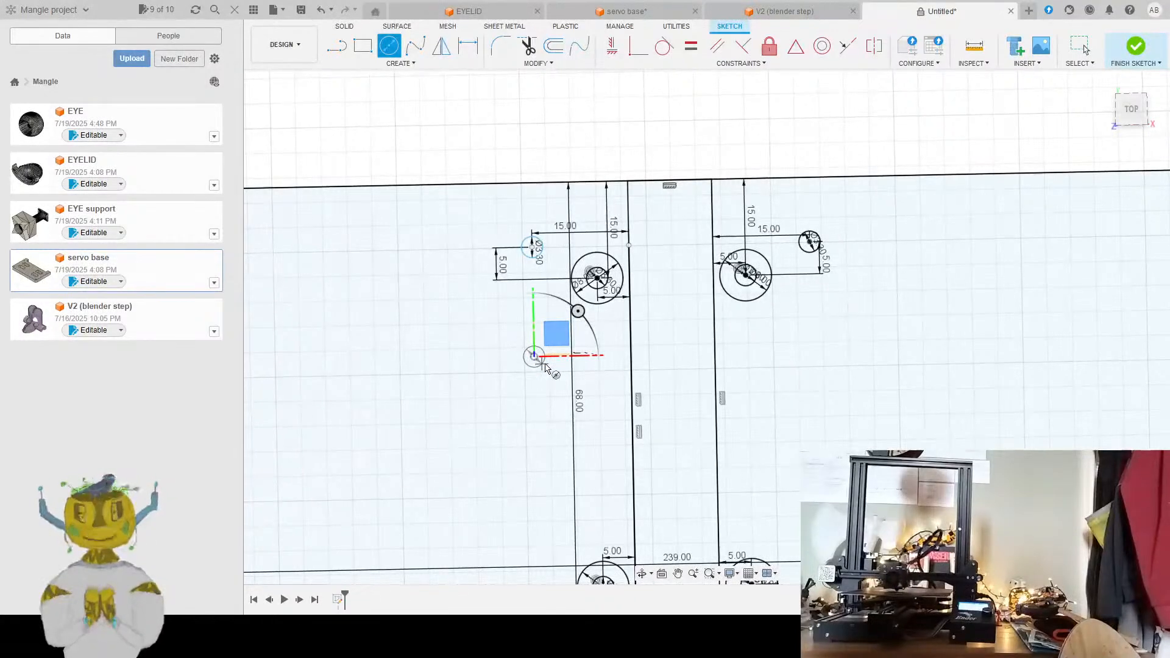
click(544, 365)
key(Escape)
Dimension the left section's lower 3.3 mm circle 10 mm vertically below the centre of the concentric hole
scroll(579, 321, up, 5)
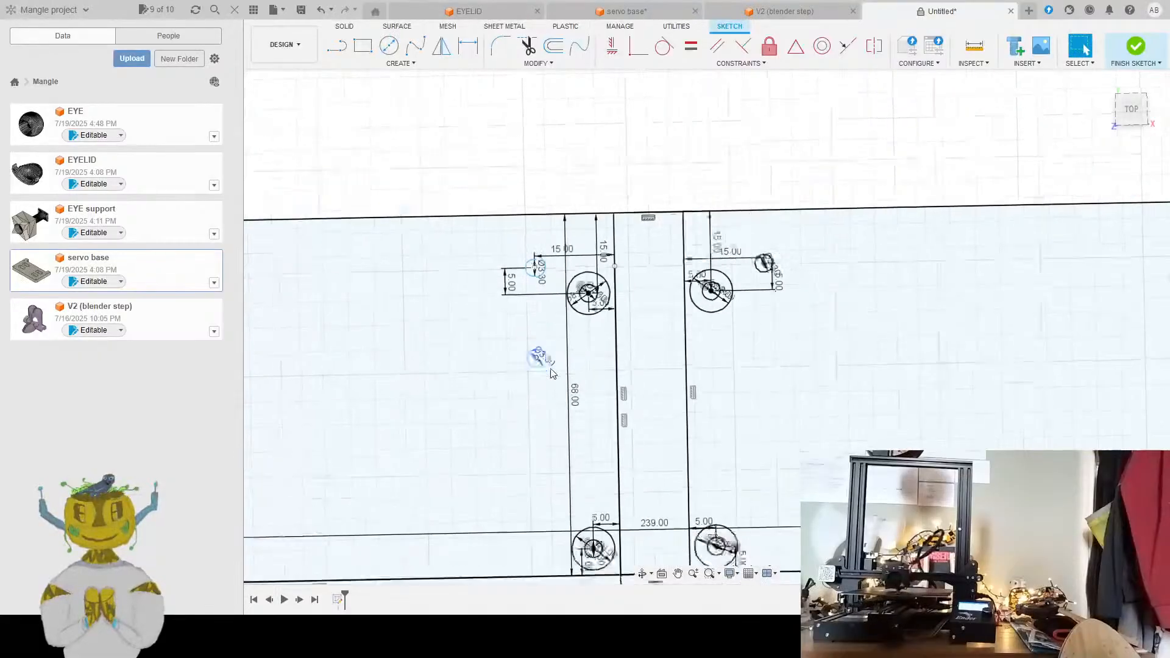
click(467, 46)
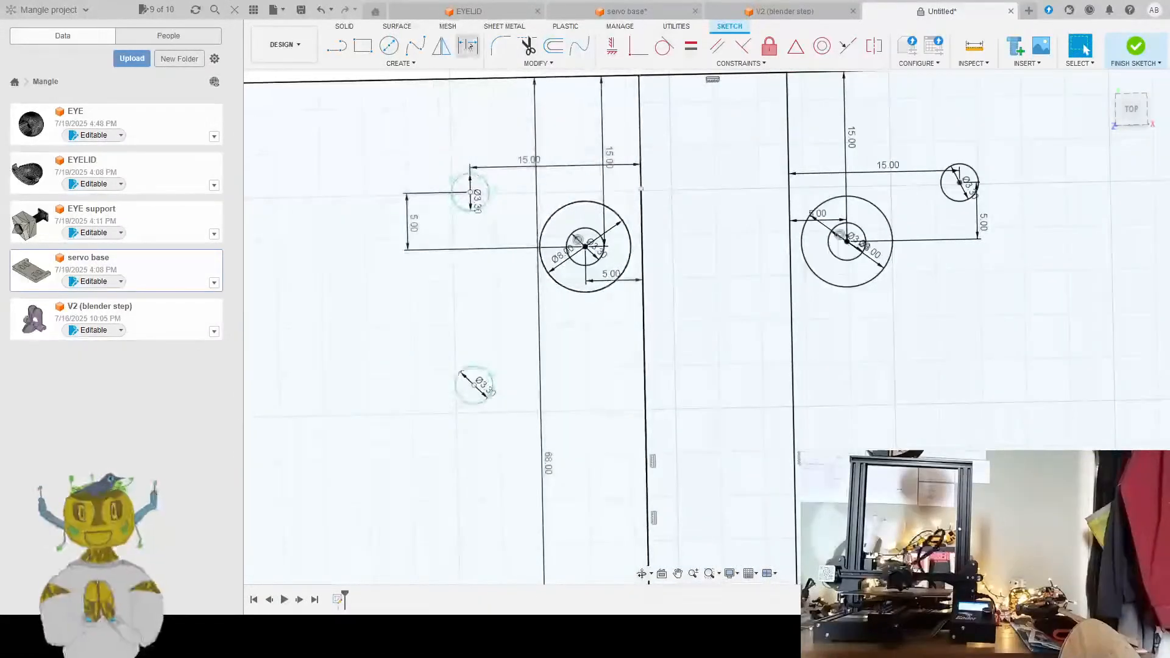
click(584, 246)
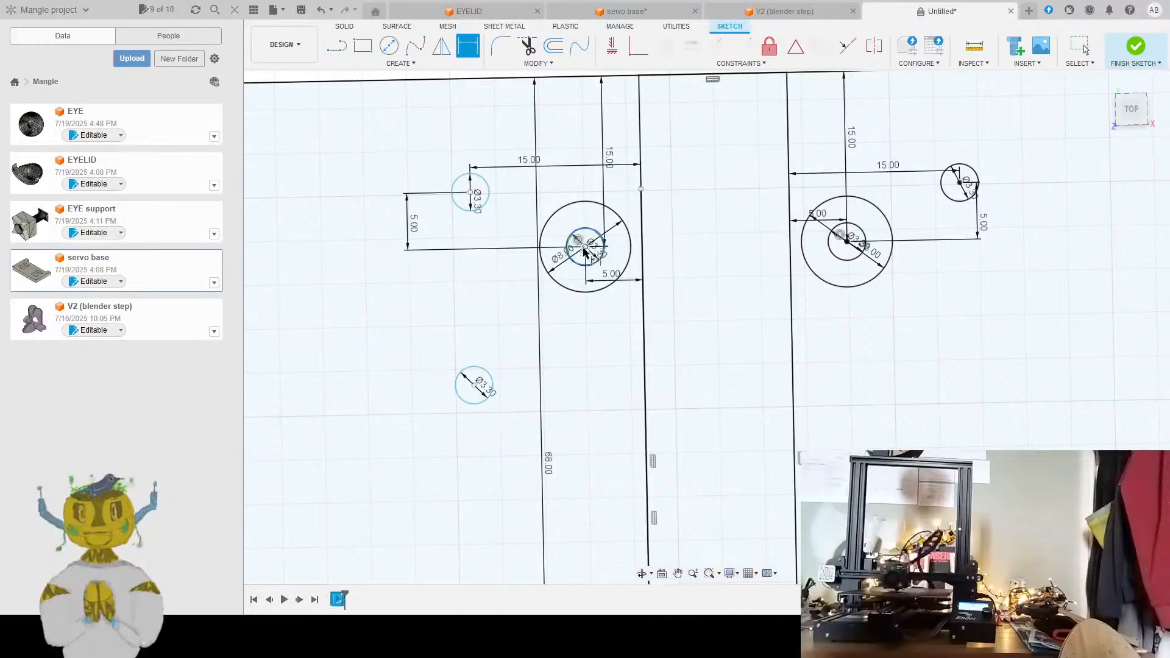
click(475, 385)
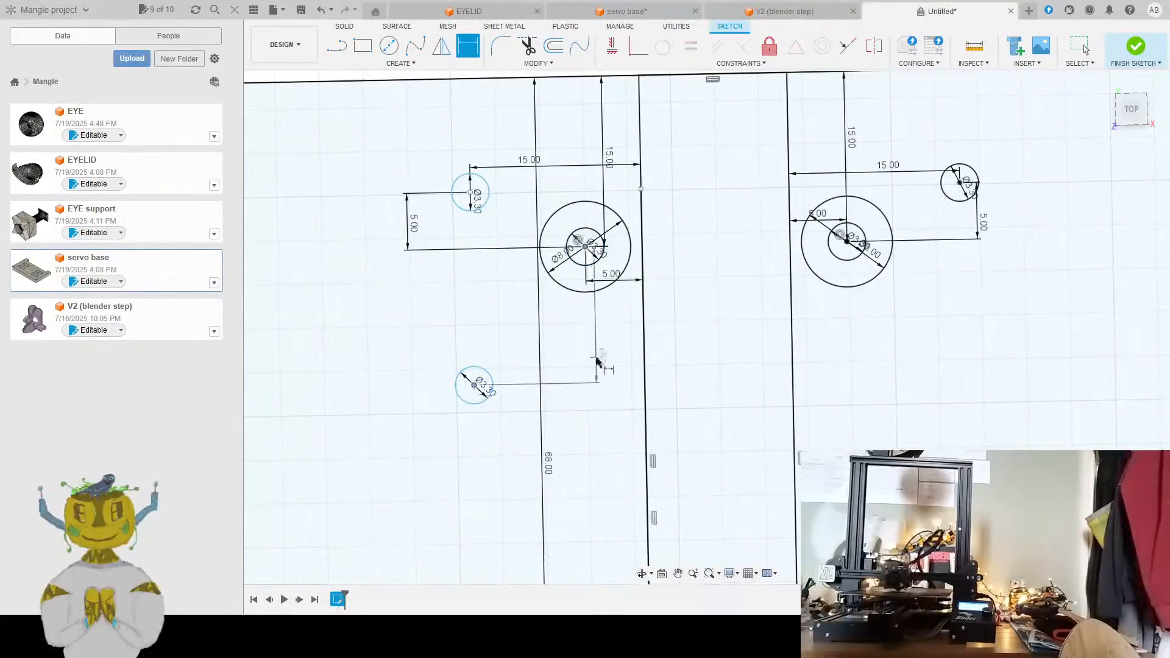
click(596, 364)
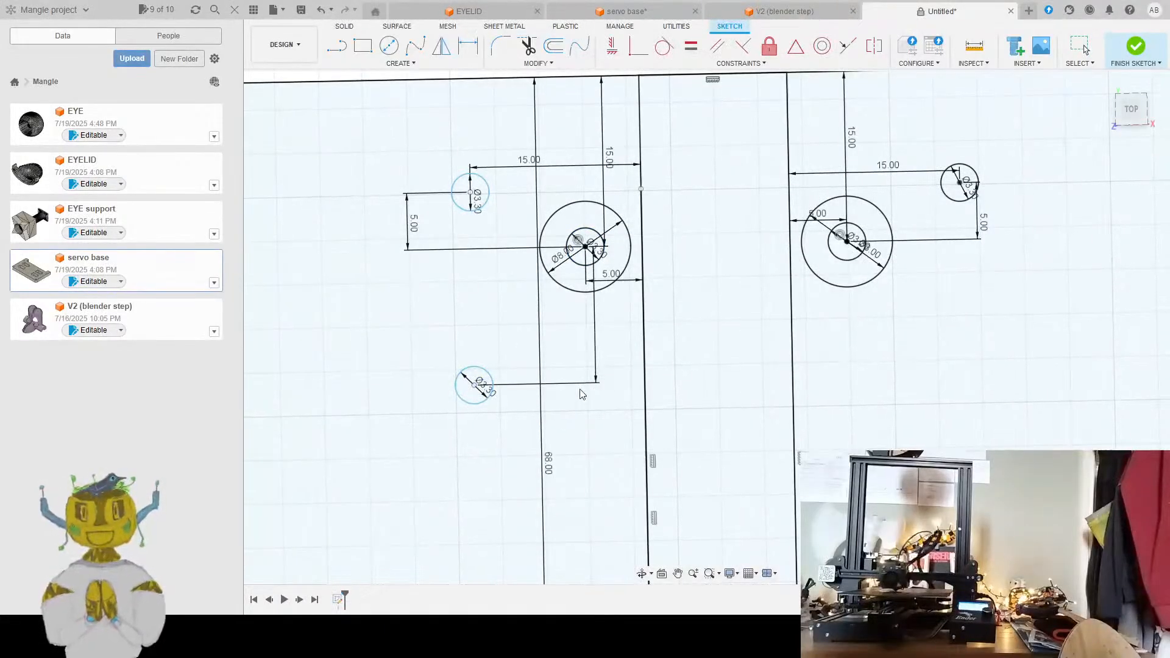
key(Return)
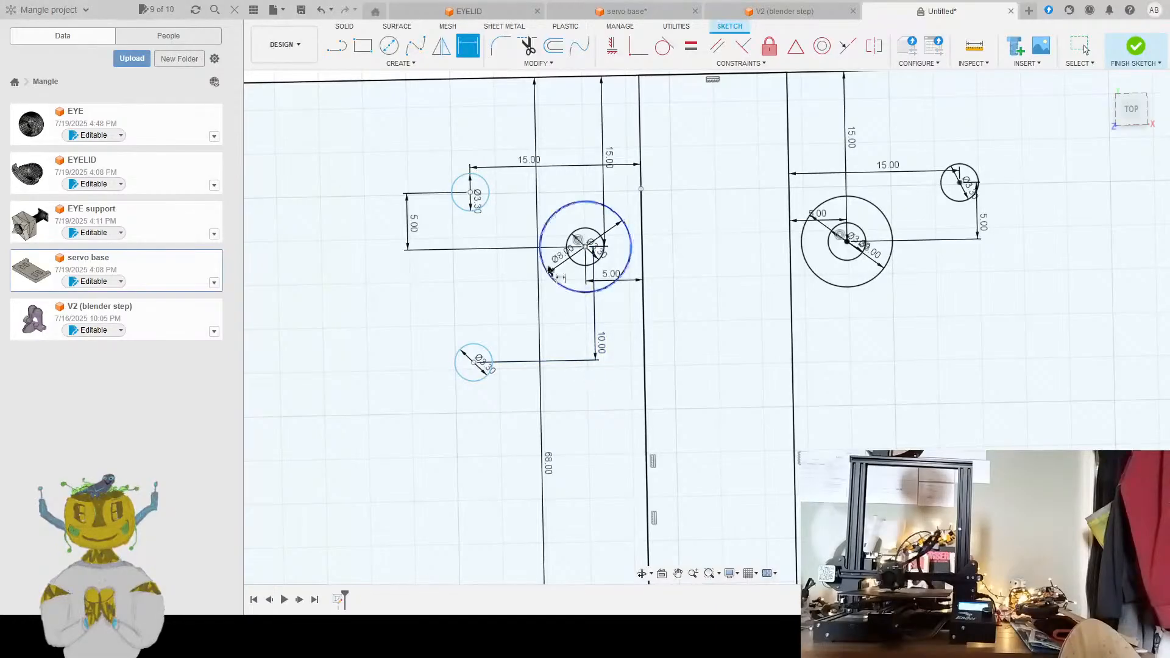
Dimension the left section's lower 3.3 mm circle 10 mm horizontally from the concentric hole's centre, undoing the mistaken value entered for it
click(586, 247)
click(475, 364)
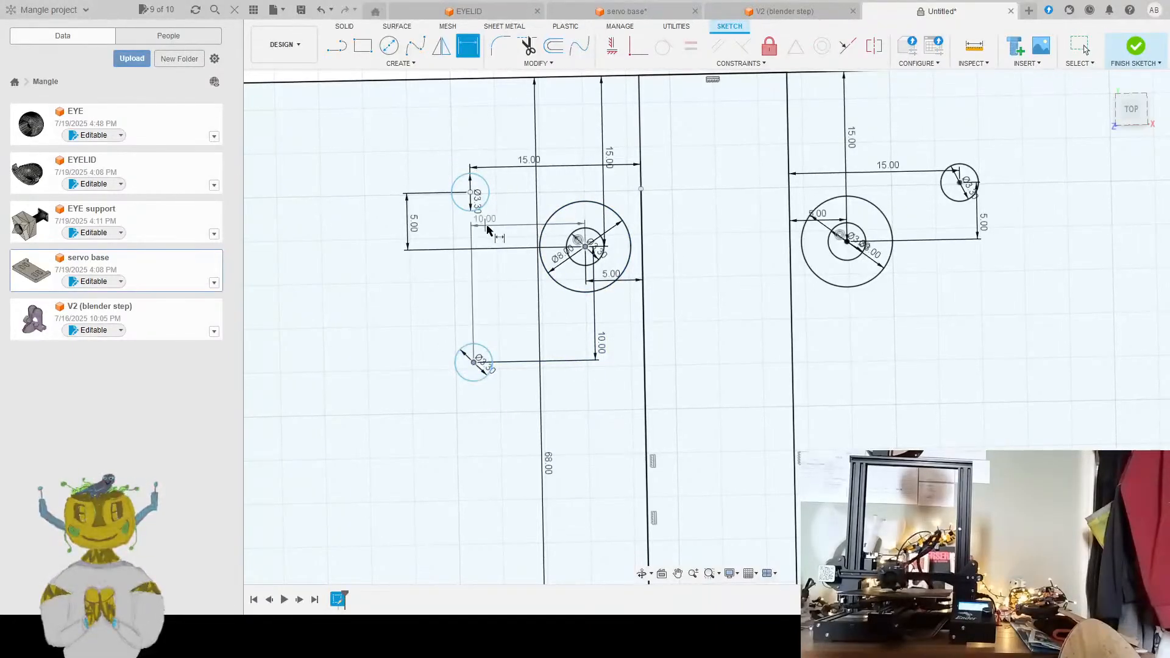
click(518, 239)
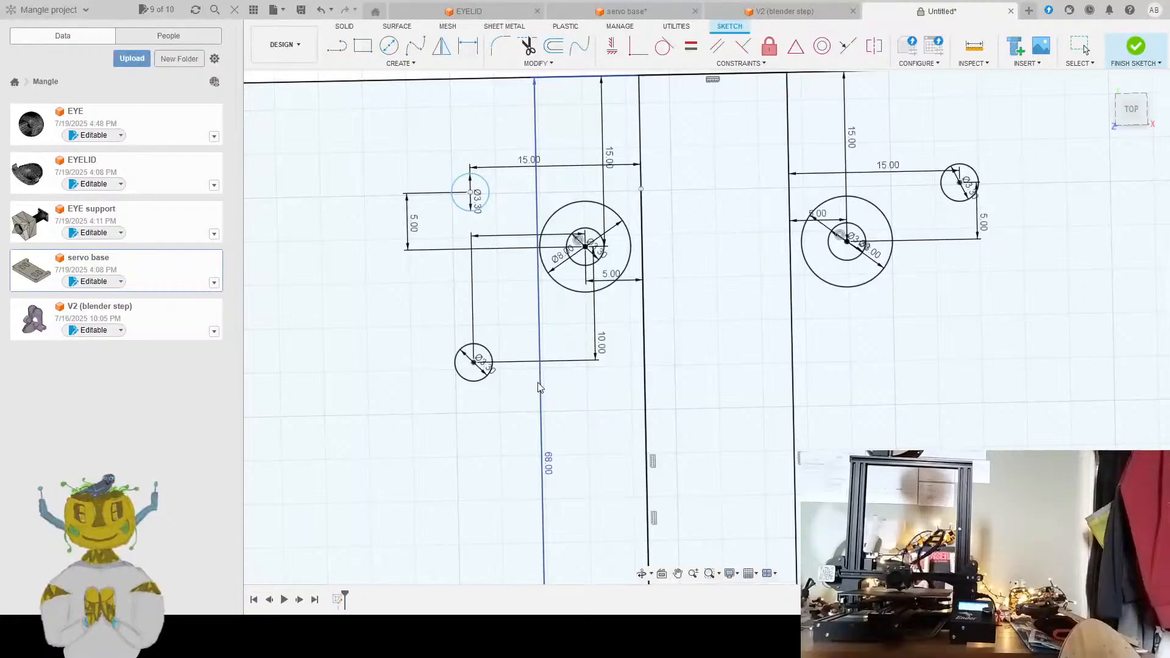
key(Return)
key(Escape)
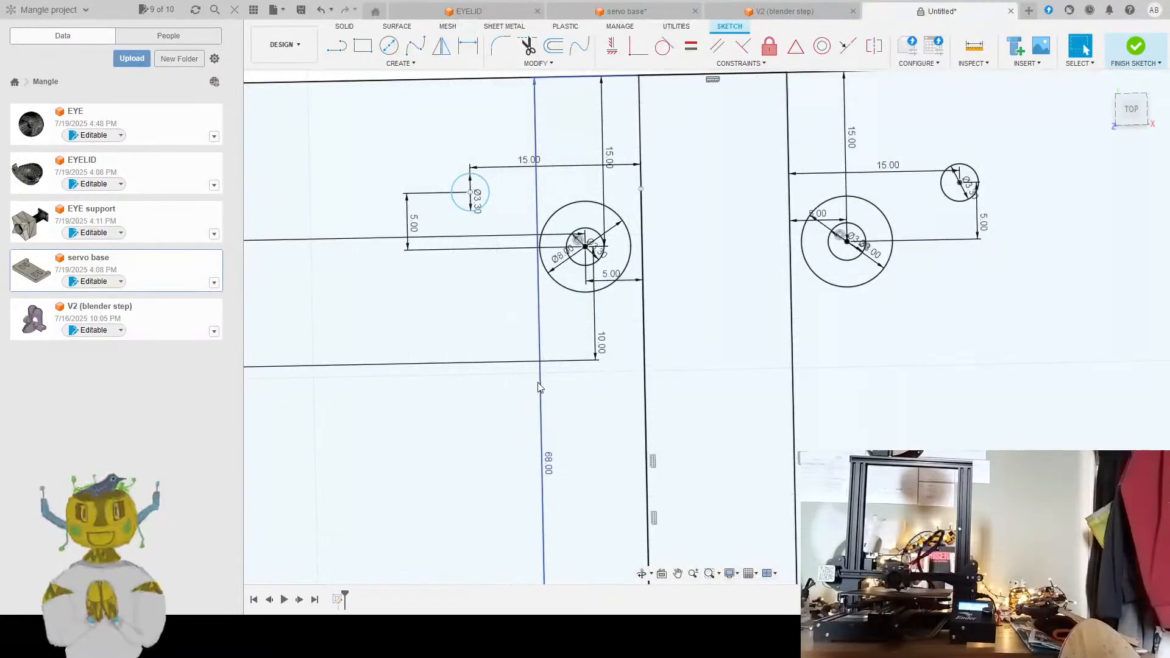
key(ctrl+z)
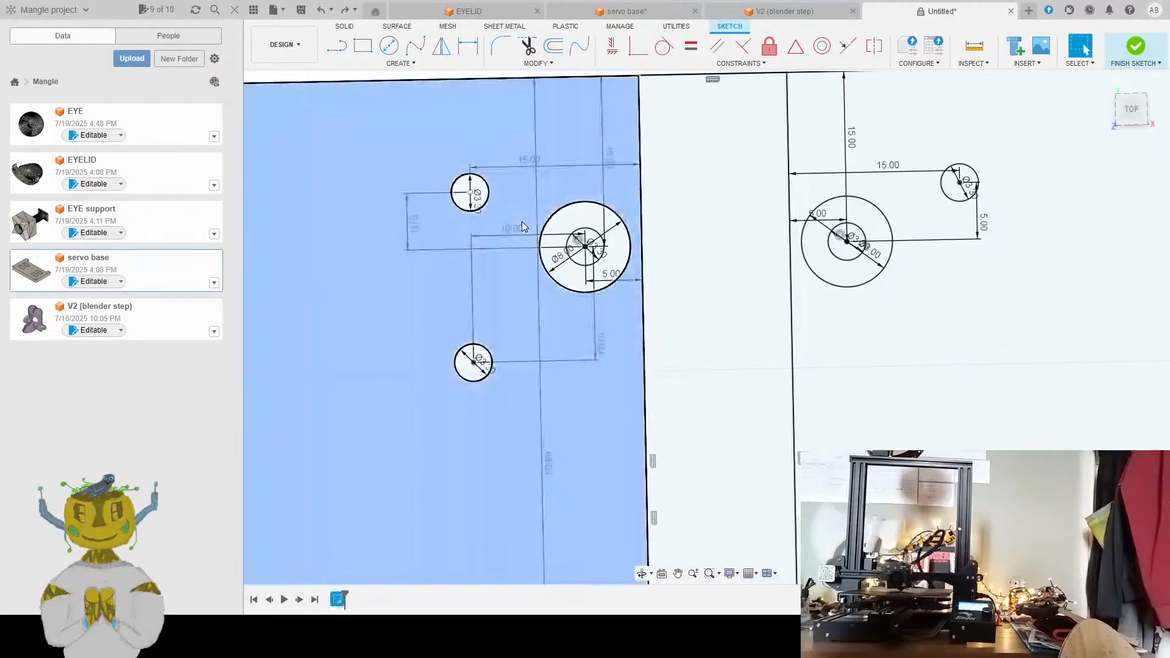
click(518, 226)
Draw a second 3.3 mm diameter circle in the right section, to the lower right of its upper-left concentric hole
middle_drag(823, 413, 675, 389)
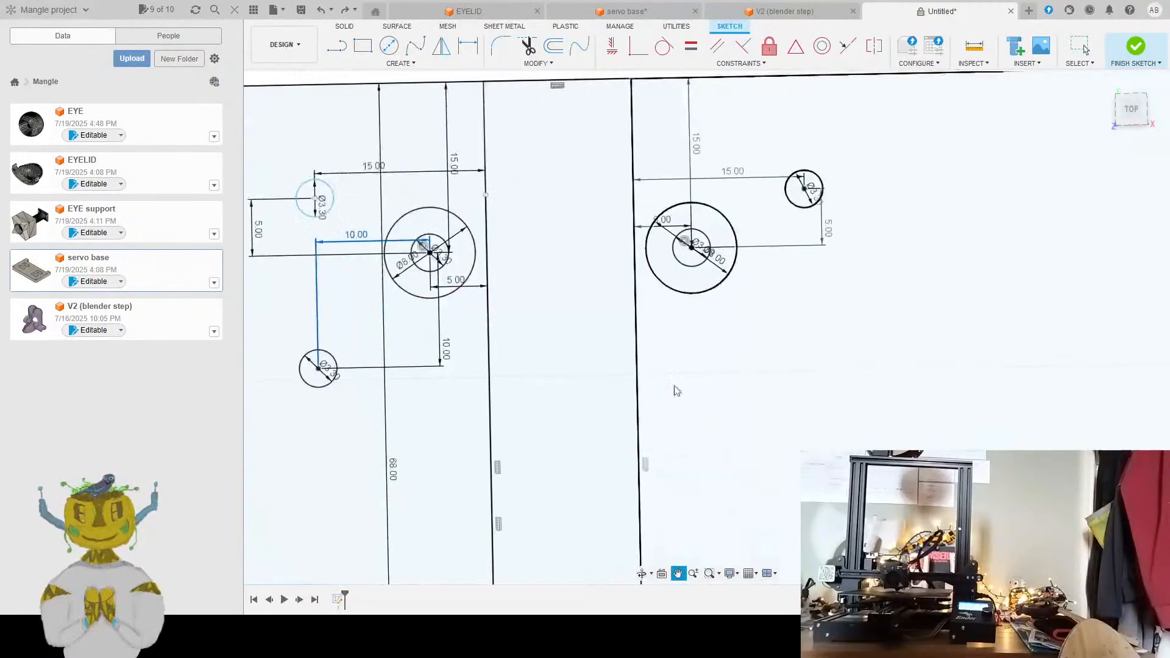
click(387, 47)
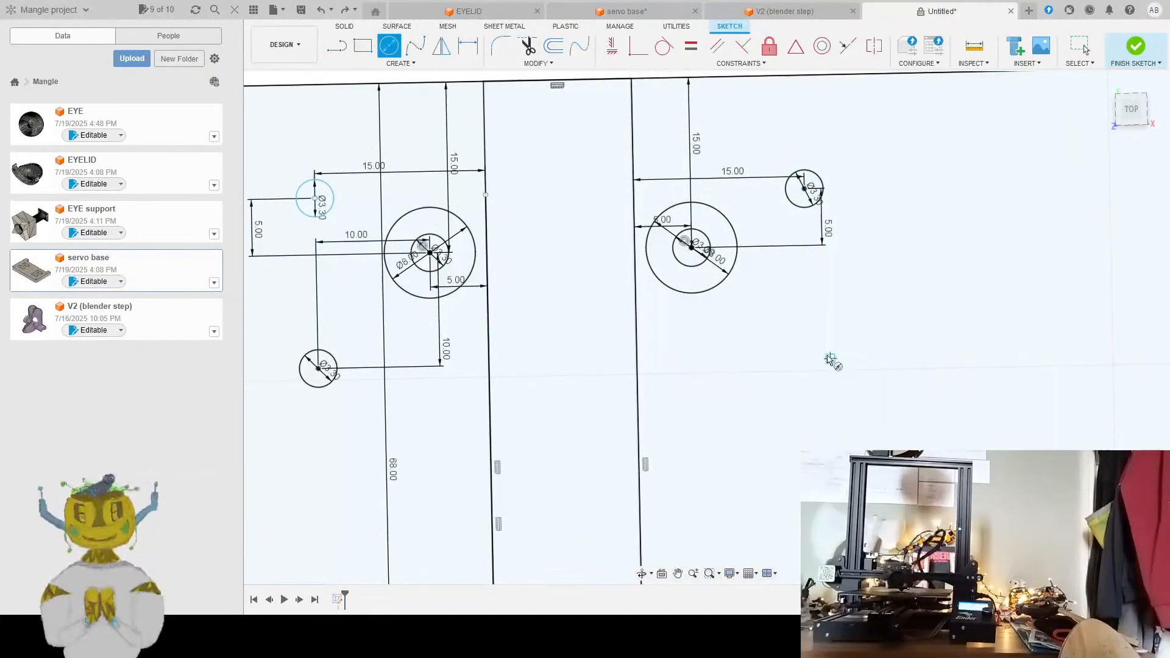
click(808, 358)
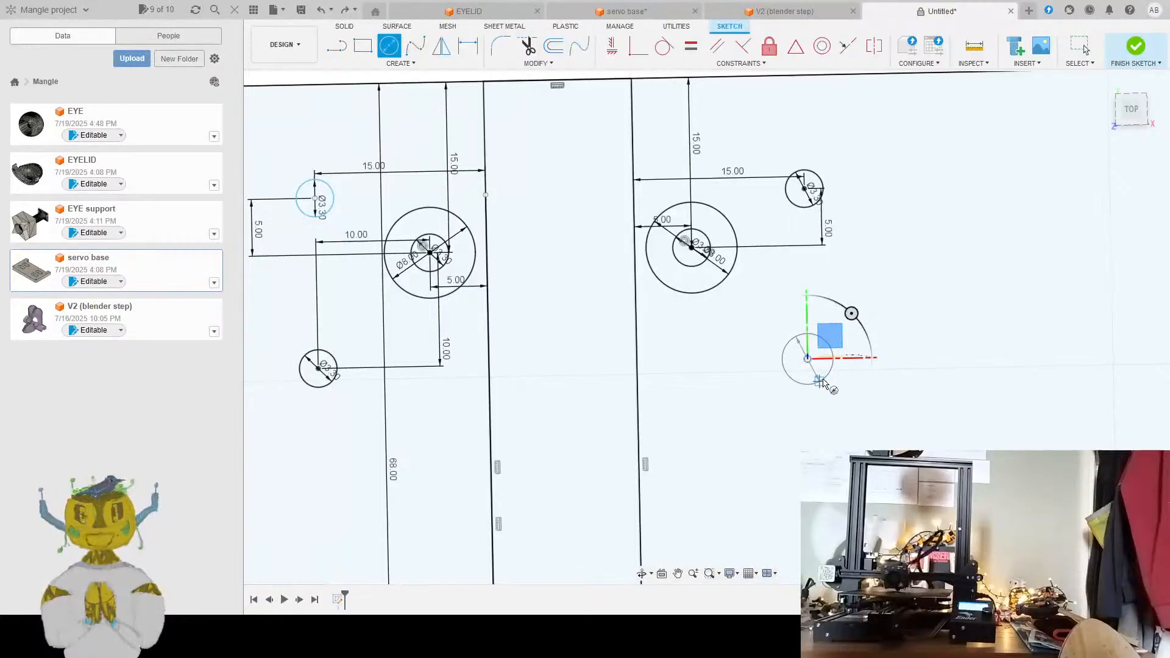
text(3.3)
key(Return)
key(Escape)
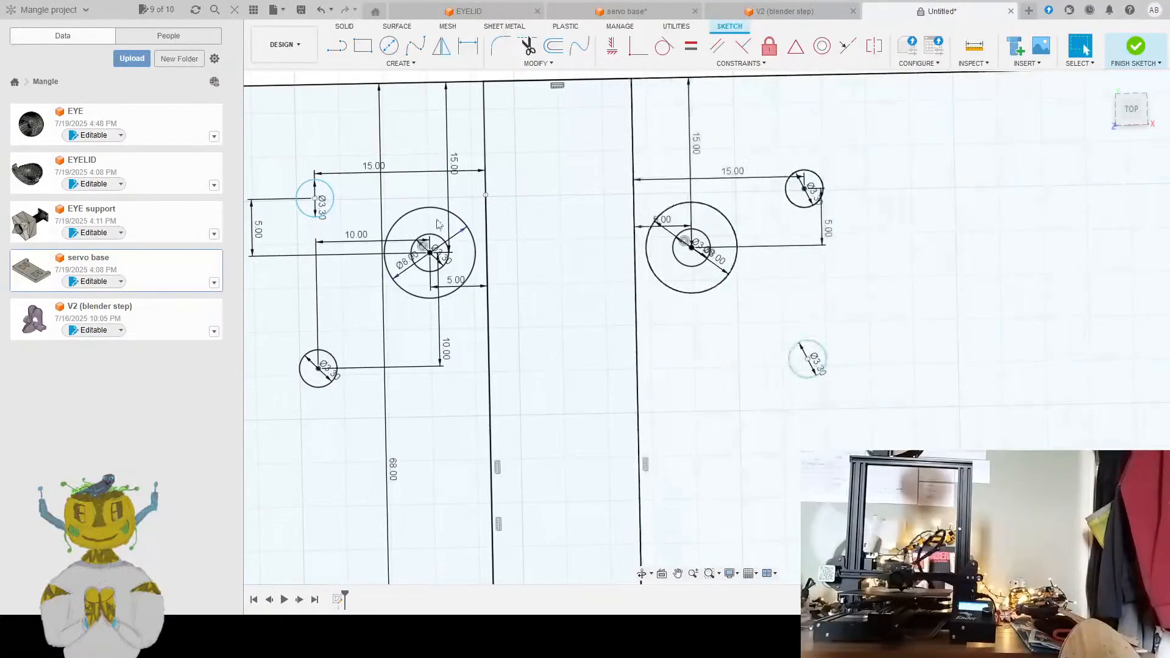
Dimension the right section's lower 3.3 mm circle centre 15 mm from the boundary line between the narrow middle and right sections
click(468, 45)
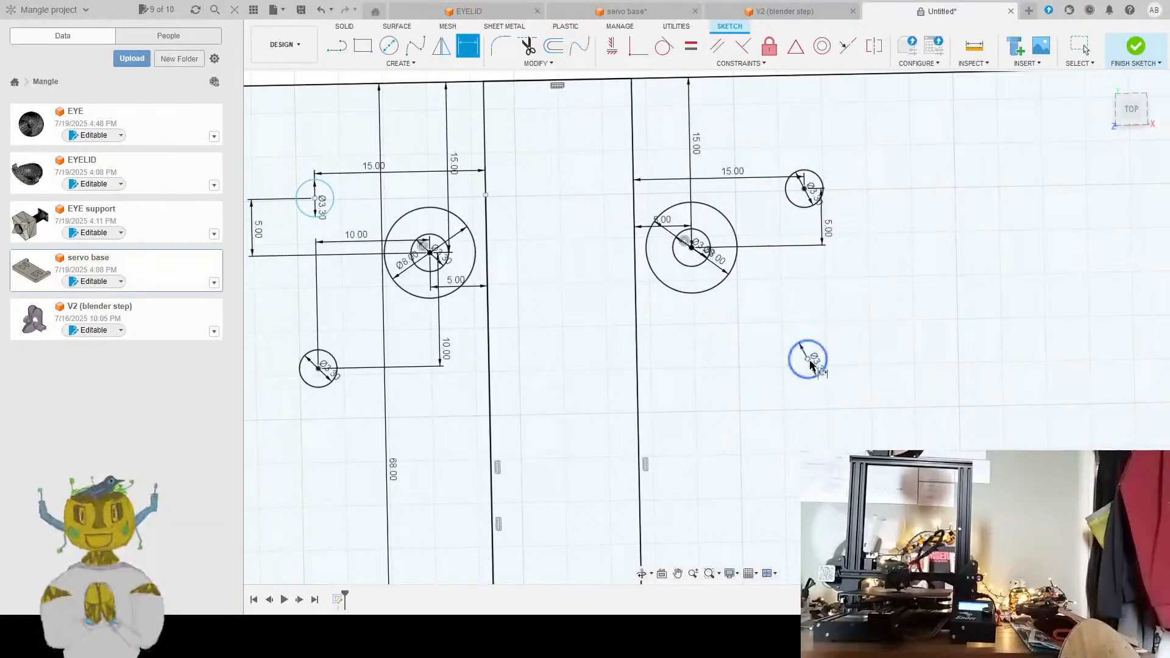
click(639, 358)
click(808, 359)
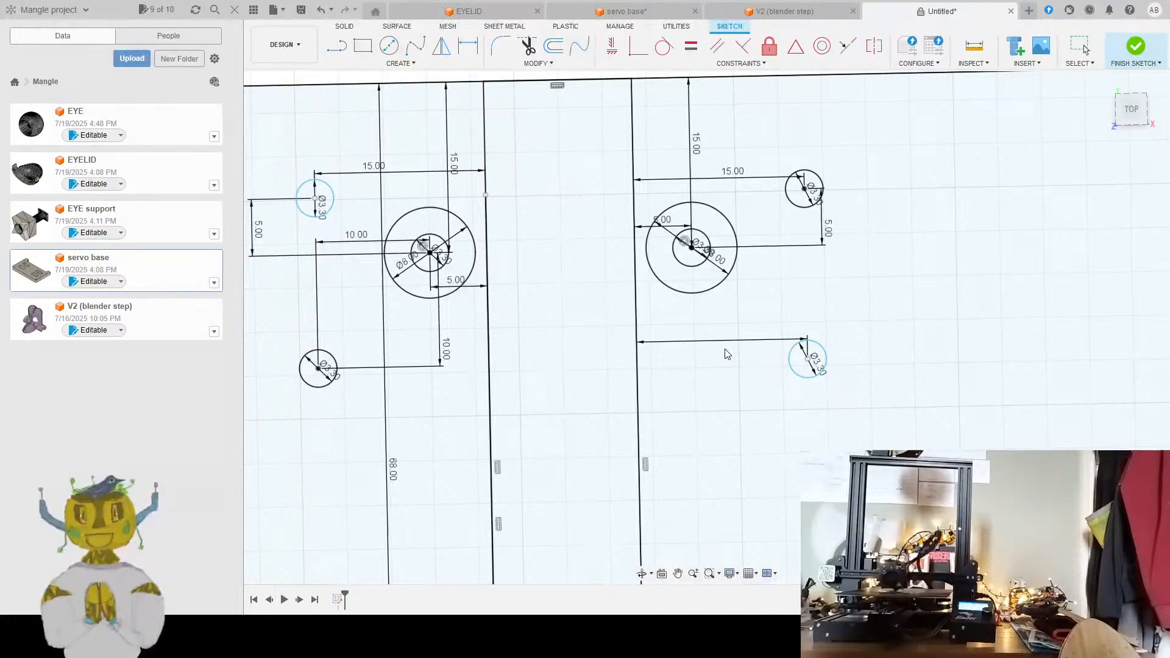
click(726, 351)
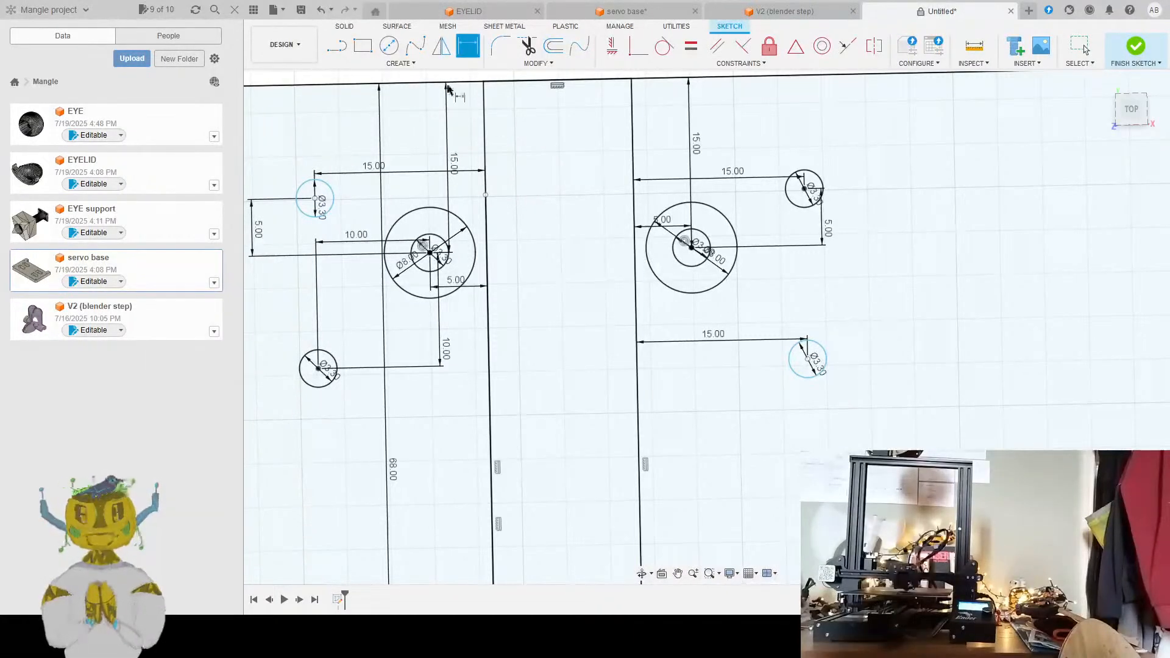
Dimension the right section's lower 3.3 mm circle 10 mm vertically below the centre of its upper-left concentric hole
click(807, 359)
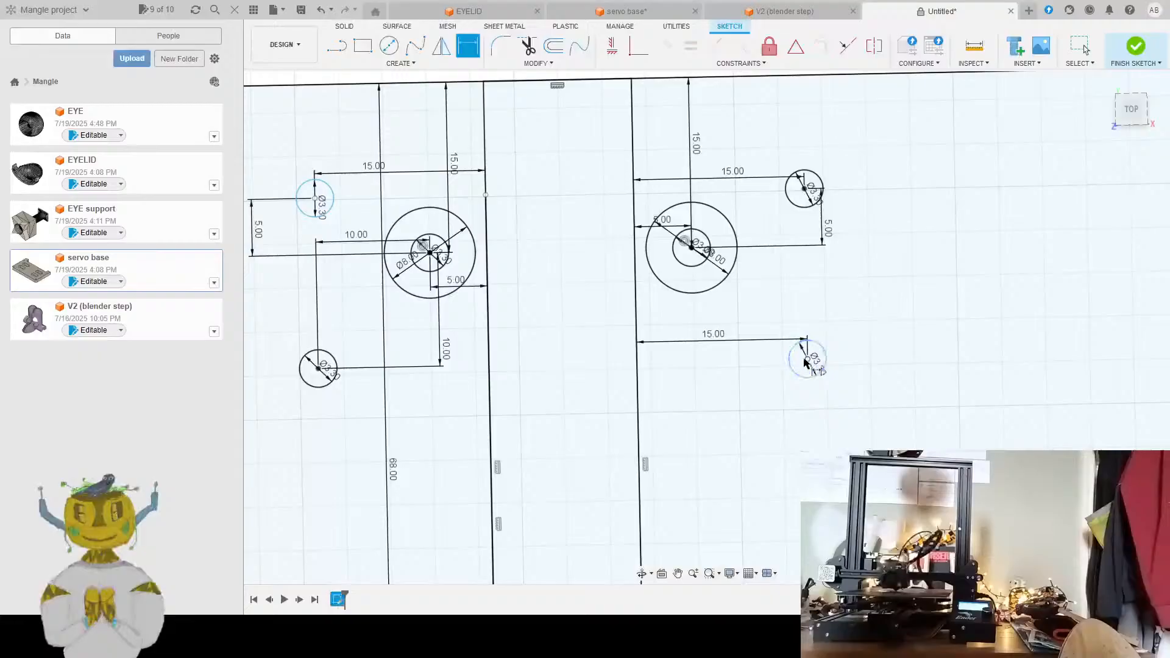
click(691, 247)
click(893, 299)
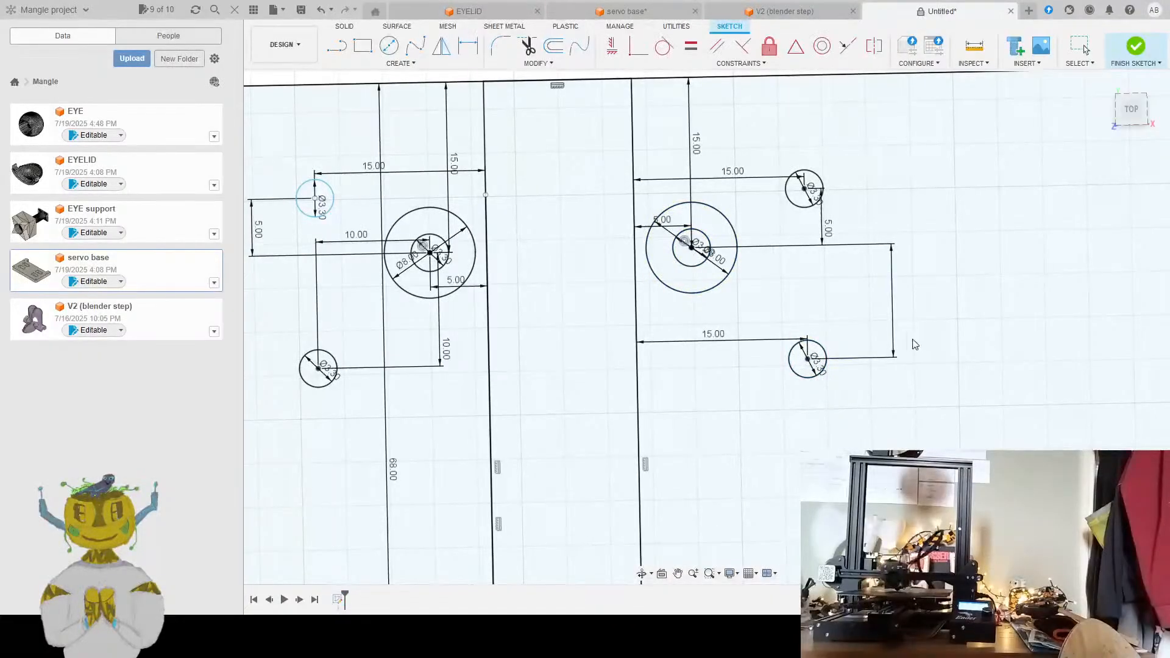
key(Return)
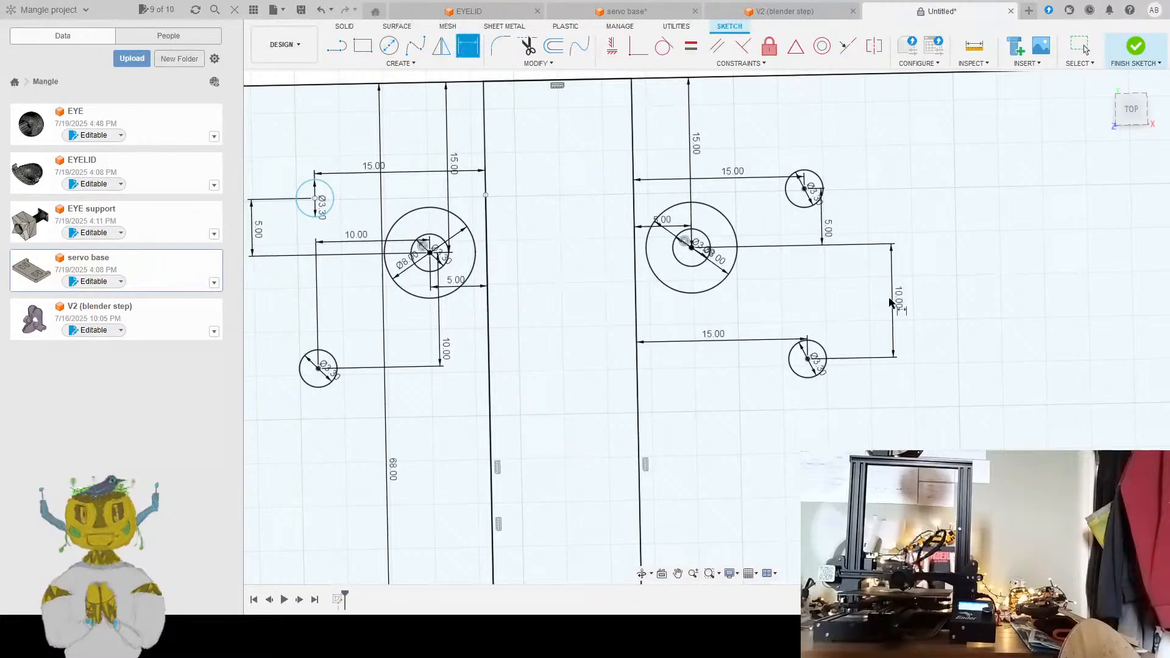
Draw a 3.3 mm diameter circle in the left section, to the lower right of its upper-left concentric hole
scroll(682, 337, down, 3)
middle_drag(674, 450, 680, 381)
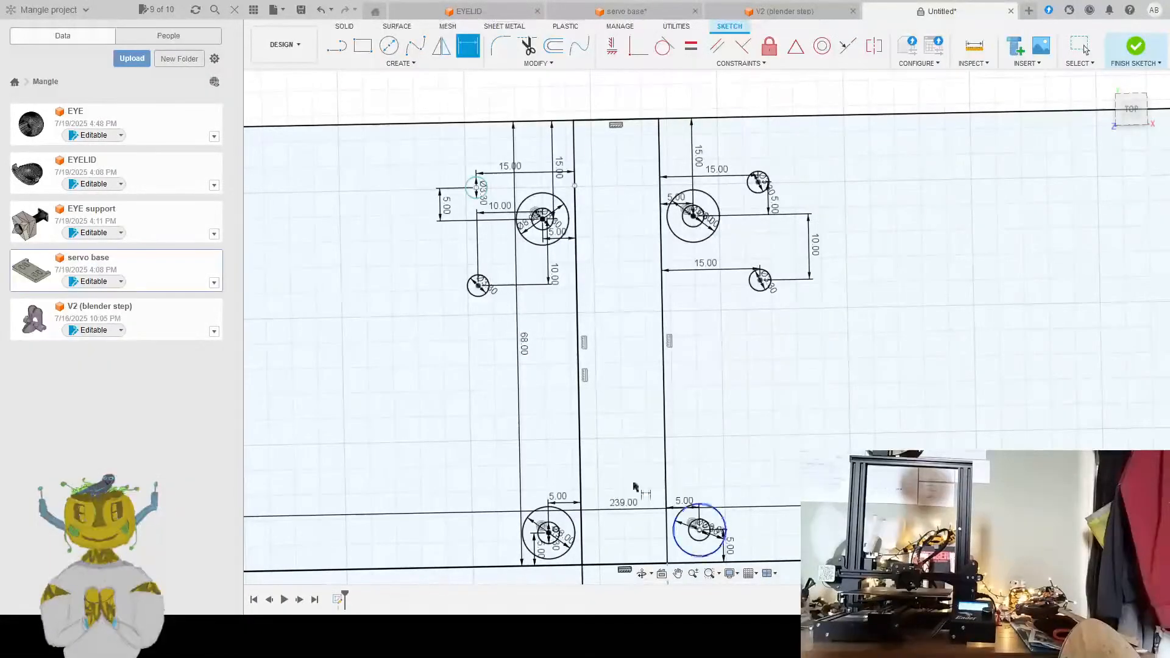
middle_drag(543, 376, 682, 387)
scroll(602, 414, down, 1)
scroll(601, 414, down, 3)
middle_drag(406, 336, 494, 358)
scroll(495, 358, down, 2)
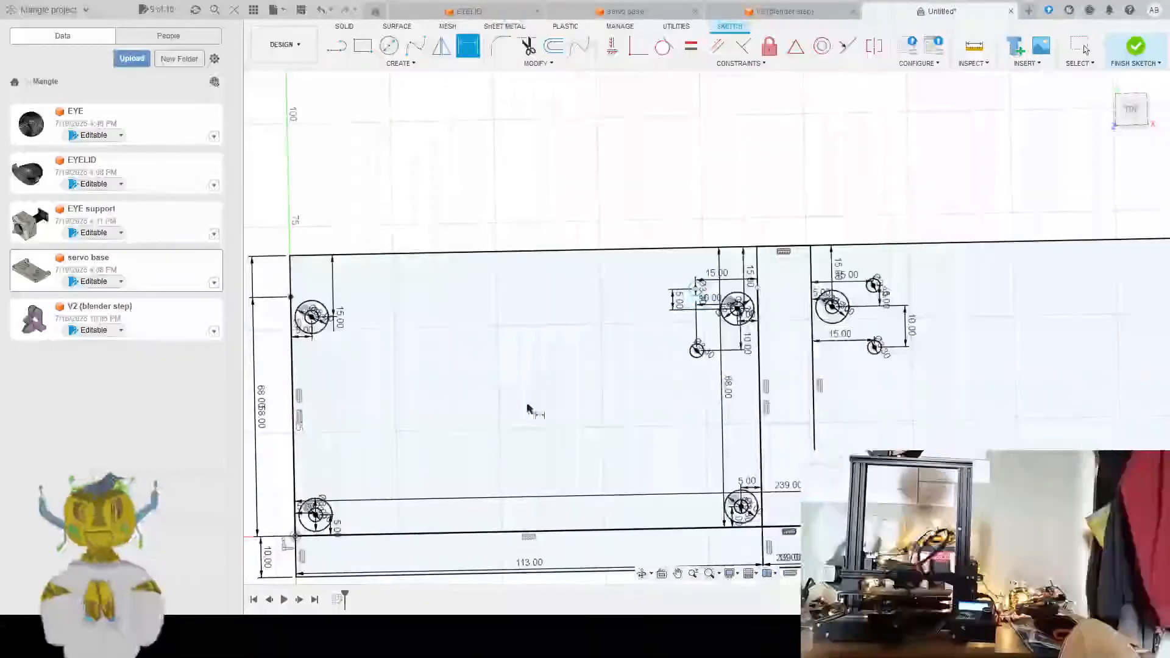
scroll(546, 419, up, 1)
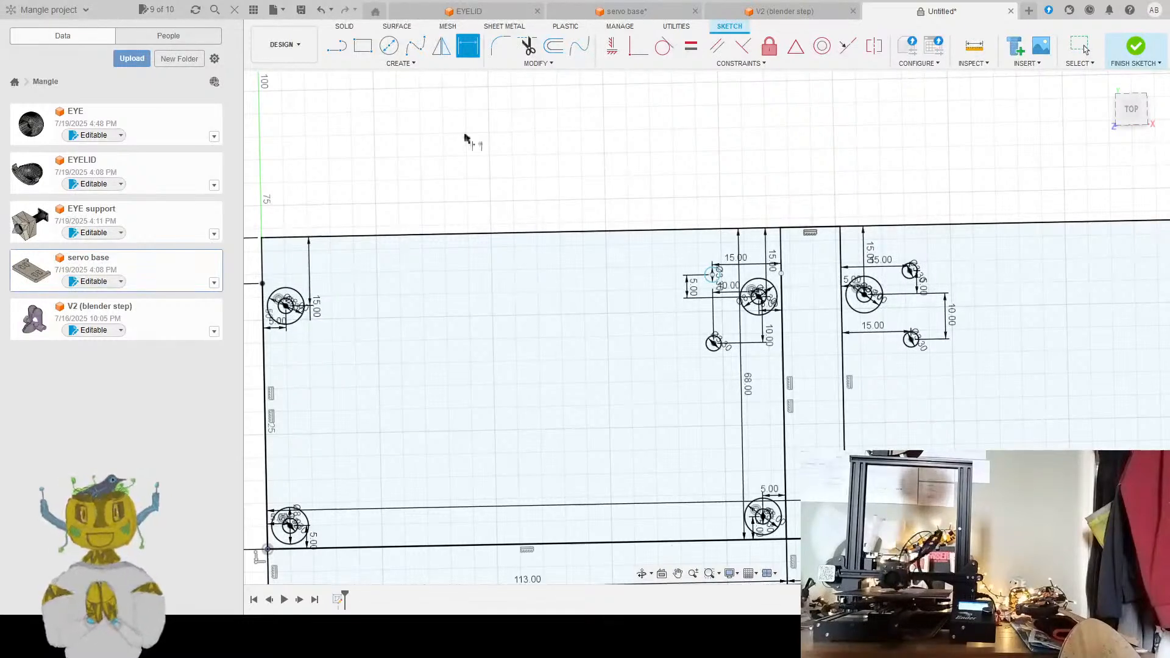
click(389, 46)
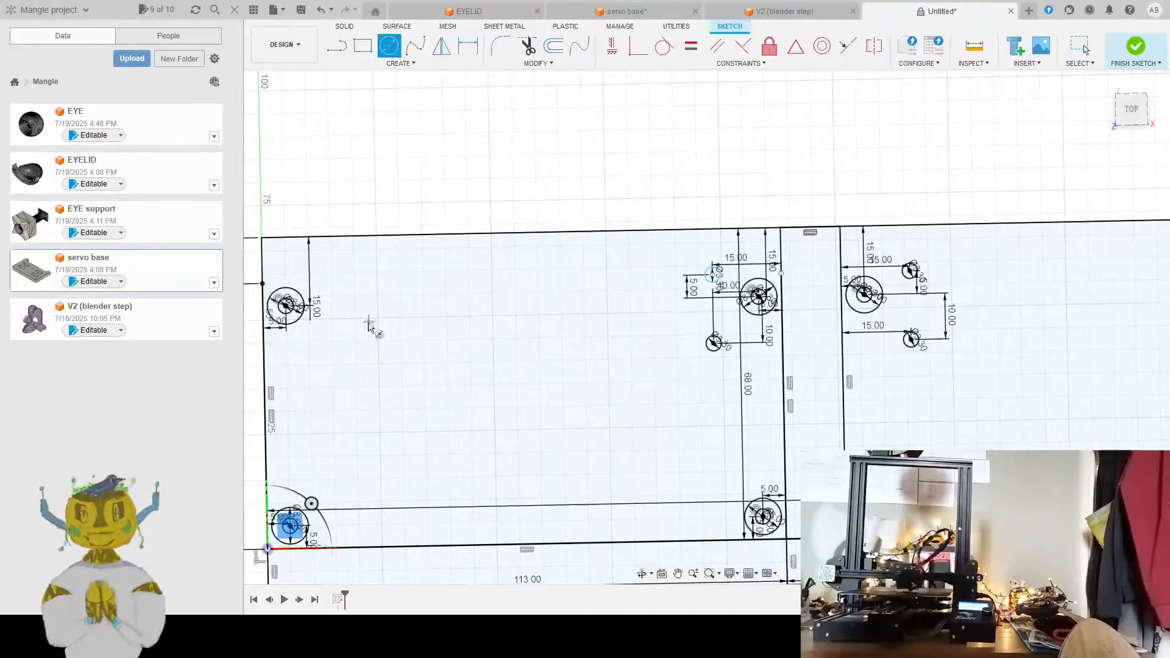
click(338, 324)
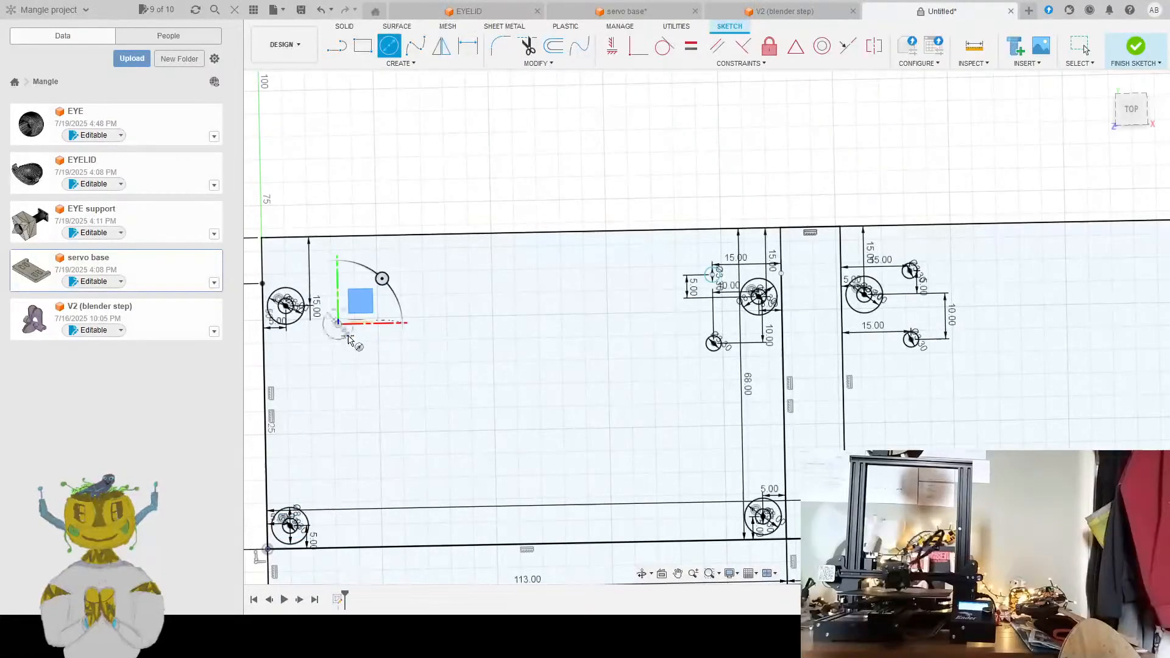
text(3.3)
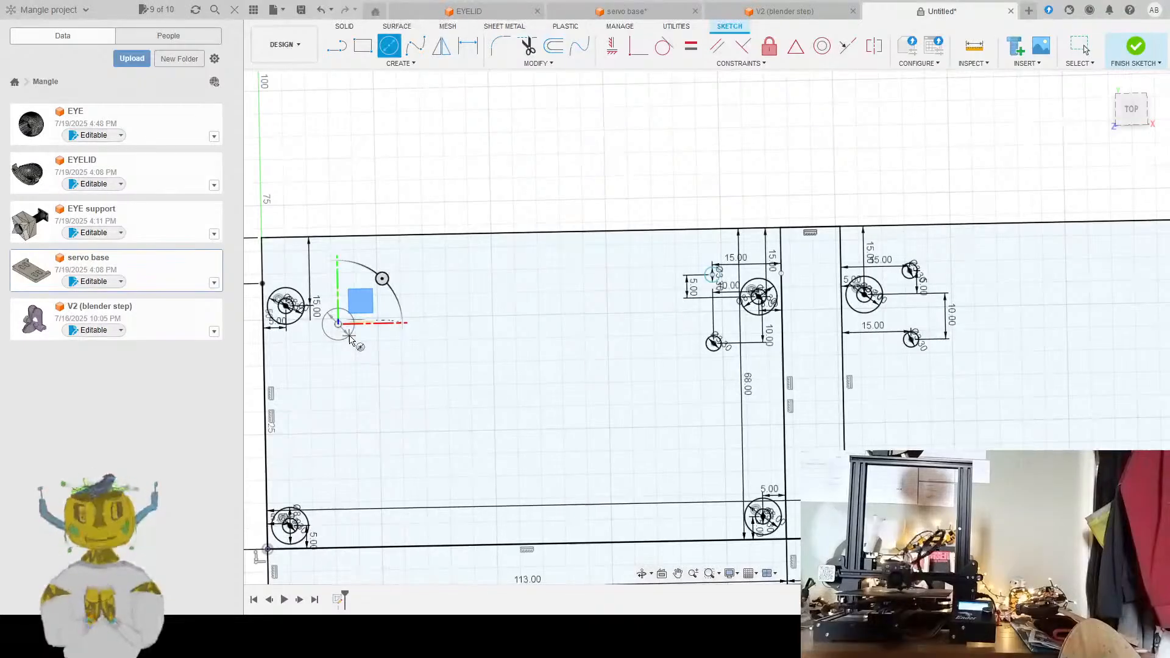
key(Return)
Dimension the new 3.3 mm circle 12 mm horizontally from the centre of the left section's upper-left concentric hole
scroll(249, 330, down, 2)
scroll(364, 248, up, 3)
mouse_move(318, 314)
middle_down()
mouse_move(355, 293)
mouse_move(450, 279)
mouse_move(425, 281)
middle_up()
scroll(418, 298, up, 3)
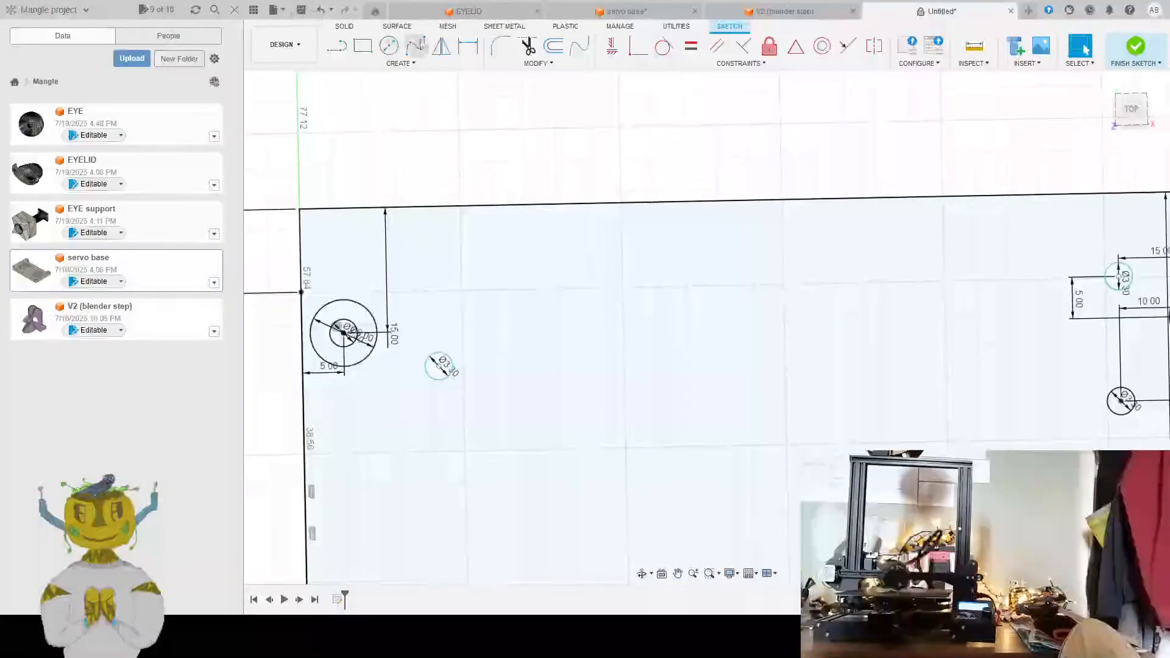
click(468, 45)
click(344, 334)
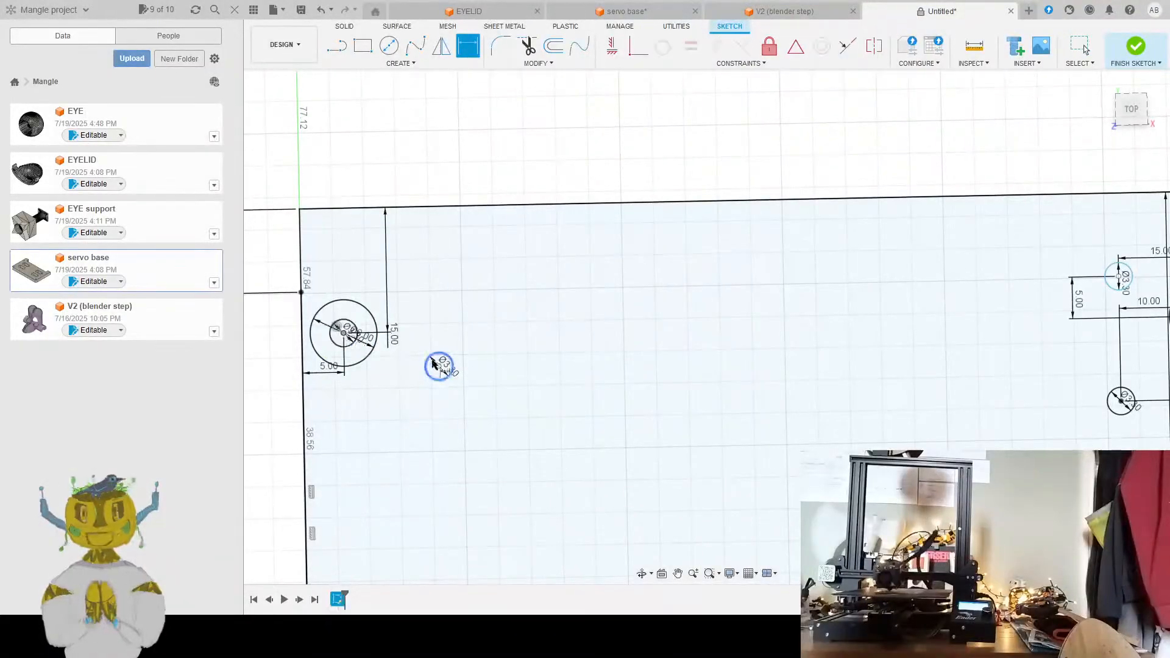
click(439, 366)
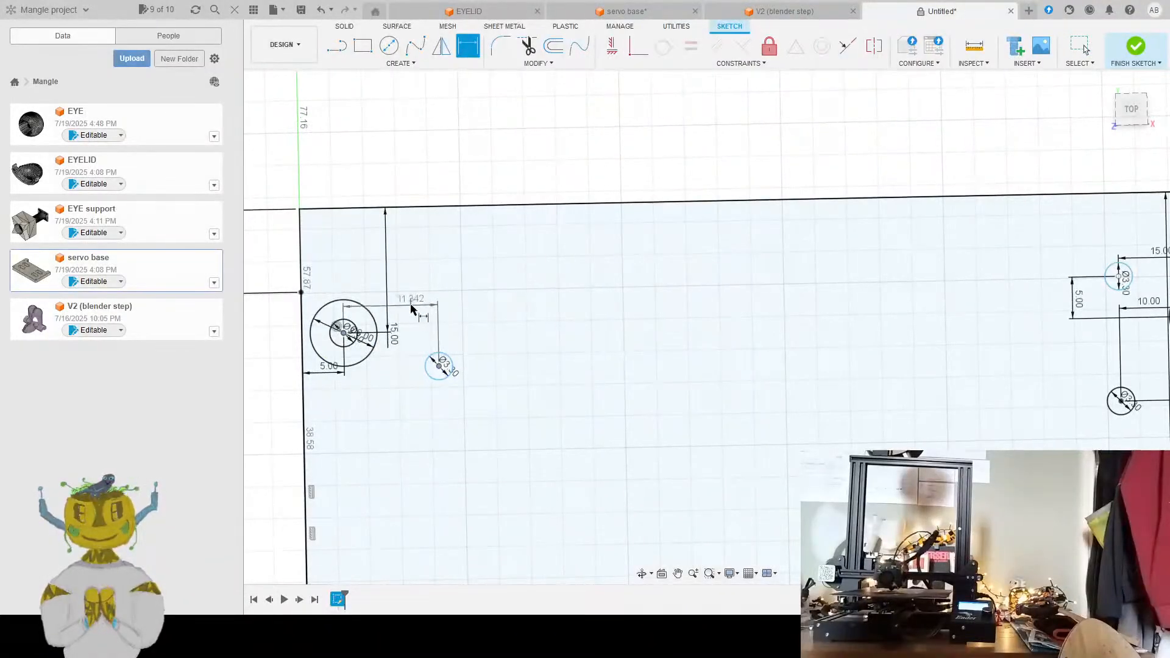
click(409, 304)
text(12)
key(Return)
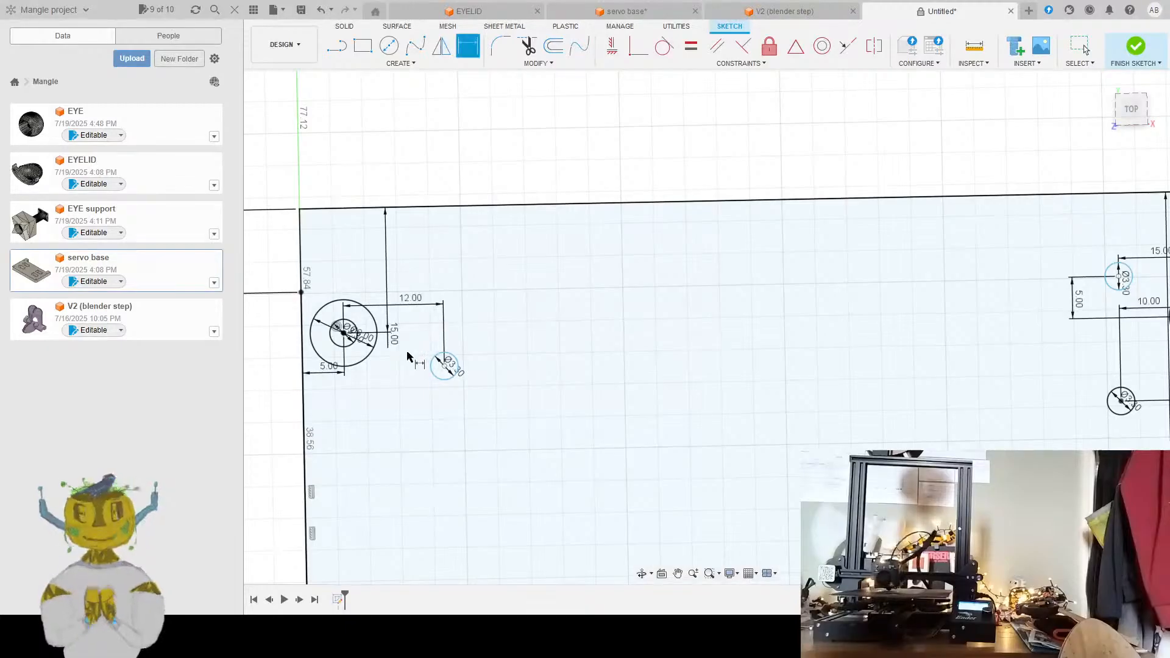
Dimension the same 3.3 mm circle 5 mm vertically below the centre of the left section's upper-left concentric hole
click(440, 367)
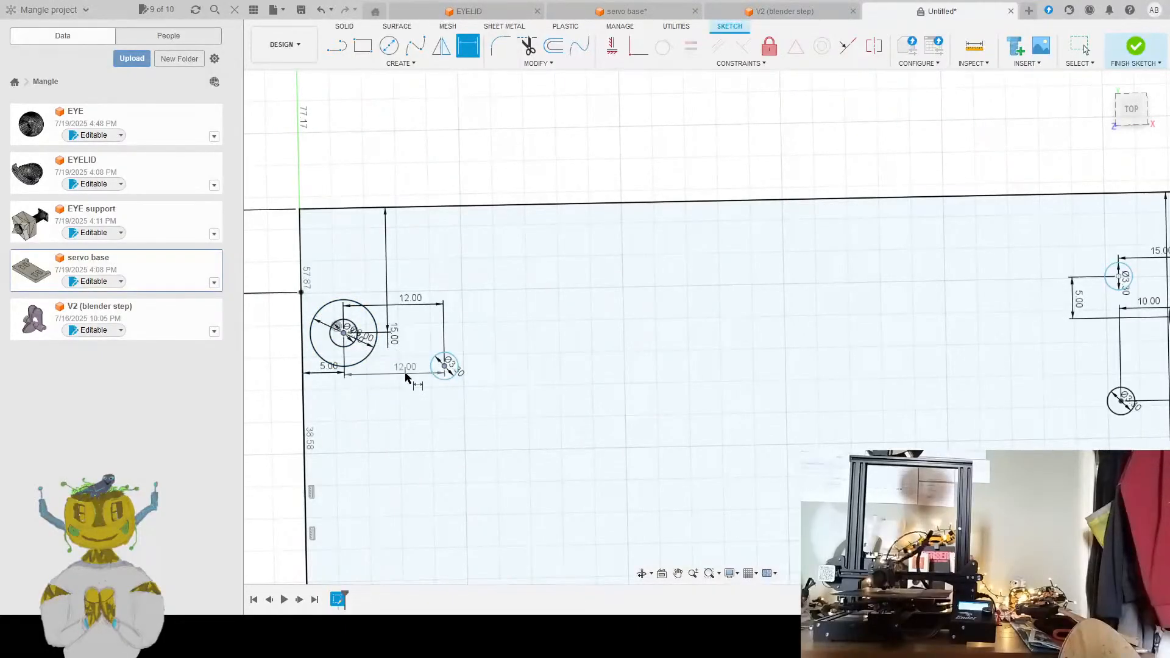
key(Escape)
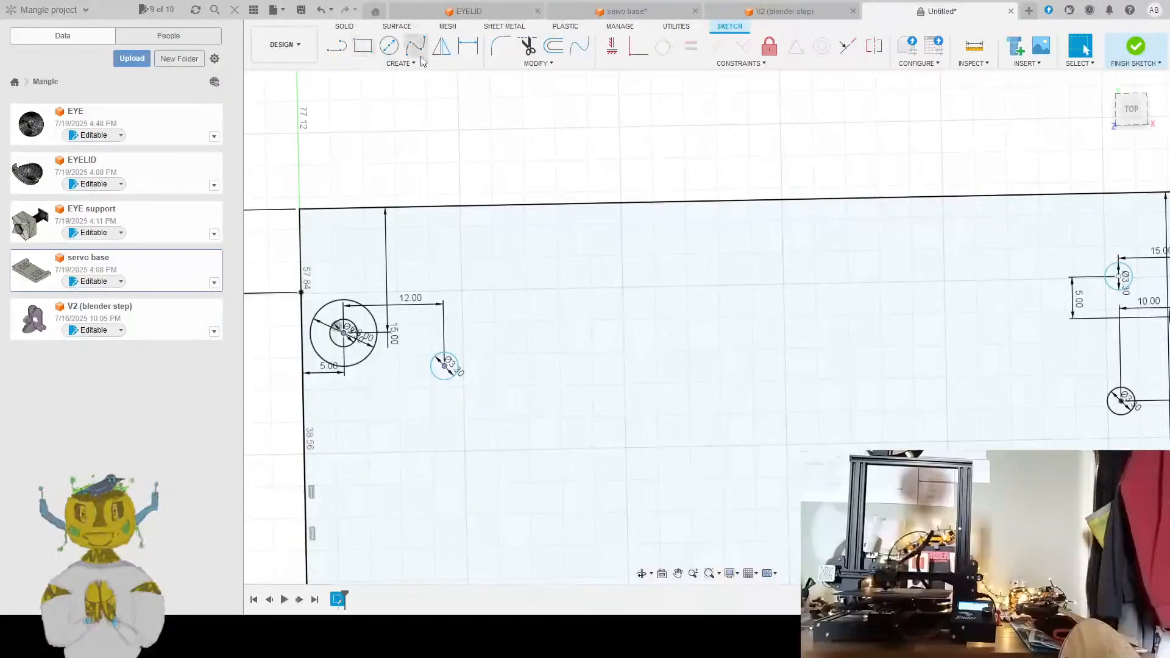
click(468, 46)
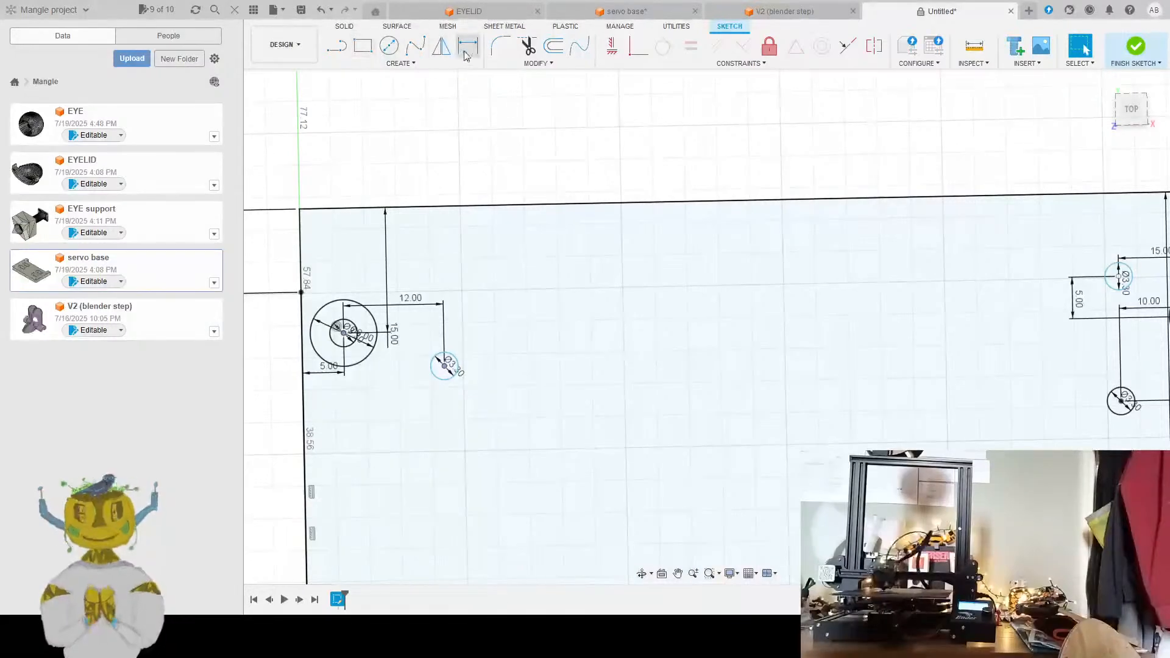
click(344, 333)
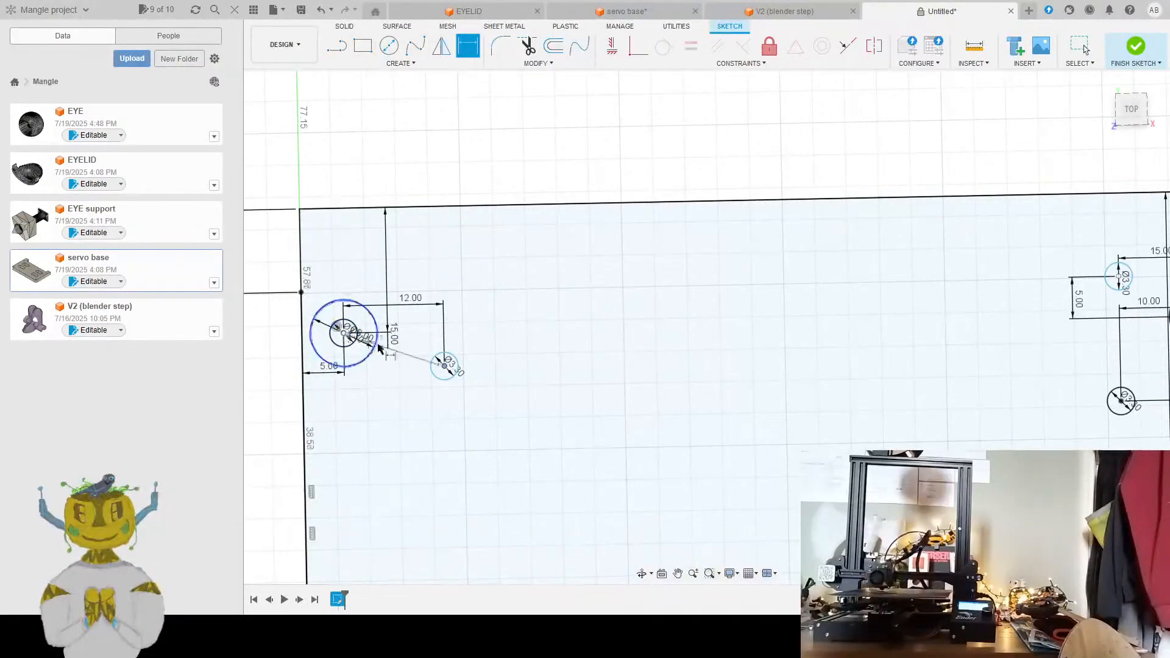
click(445, 366)
click(504, 346)
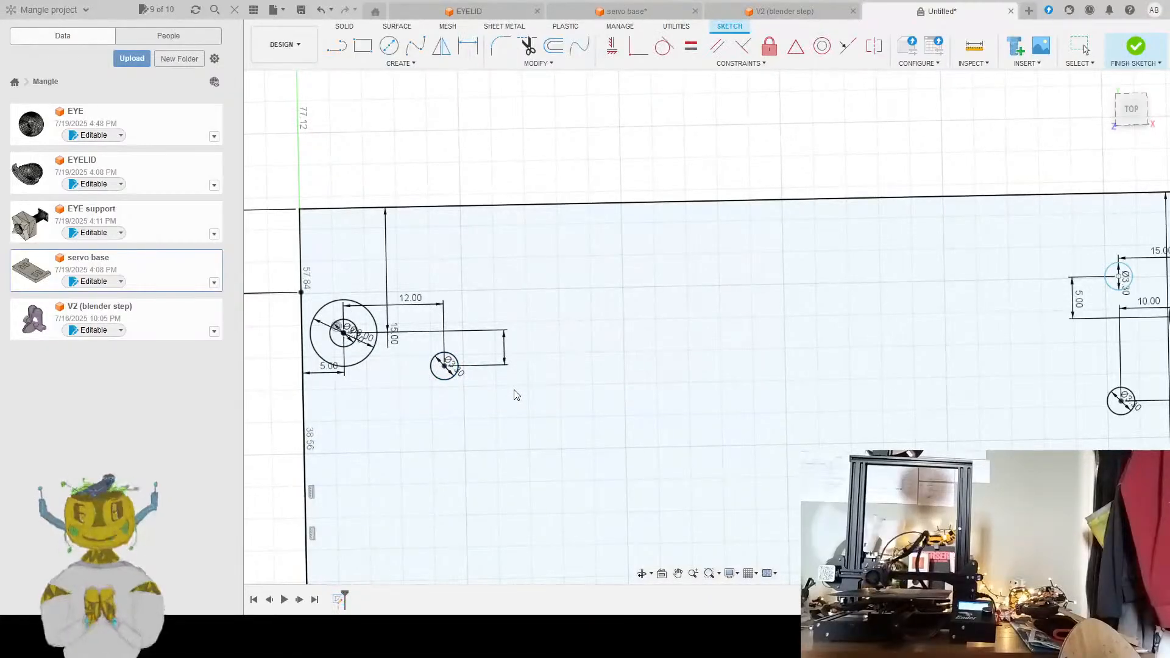
text(5)
key(Return)
Draw a 3.3 mm diameter circle in the right section, to the lower left of its upper-right concentric hole
scroll(704, 381, down, 3)
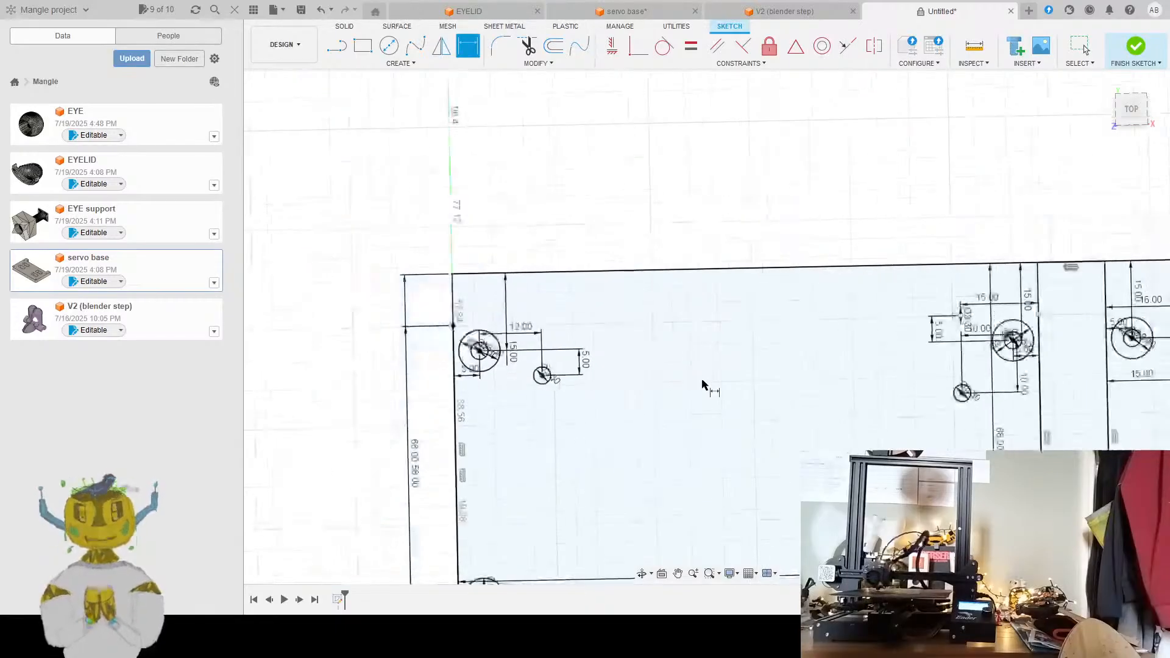
middle_drag(725, 368, 557, 384)
middle_drag(870, 359, 530, 353)
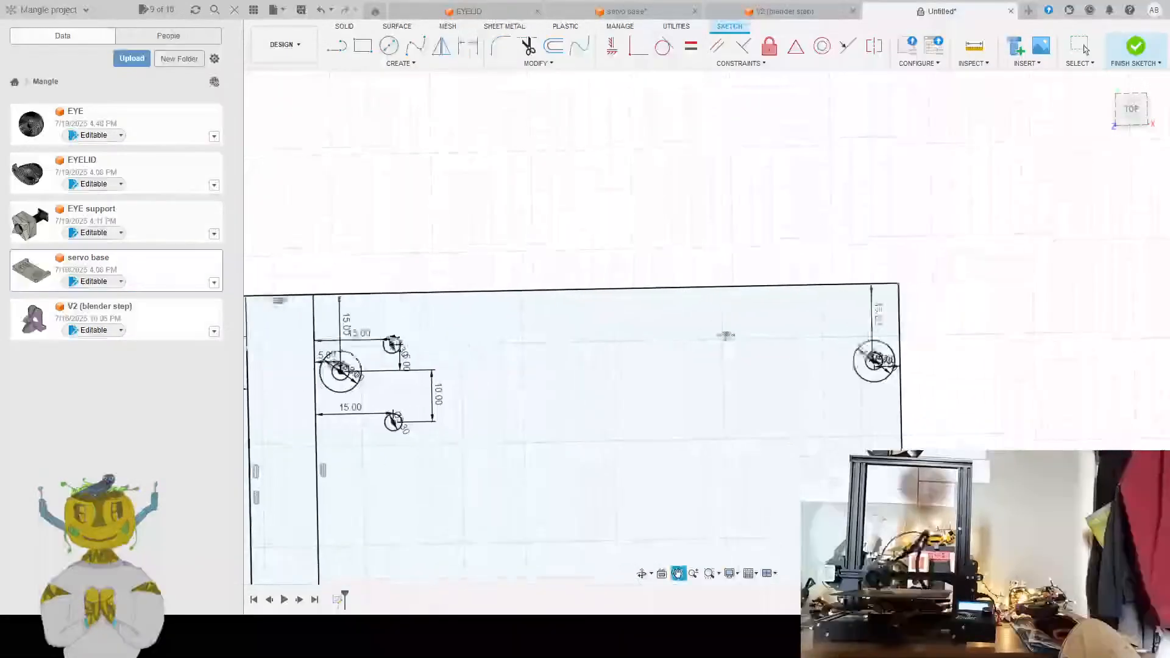
middle_drag(726, 334, 702, 323)
click(389, 46)
click(799, 389)
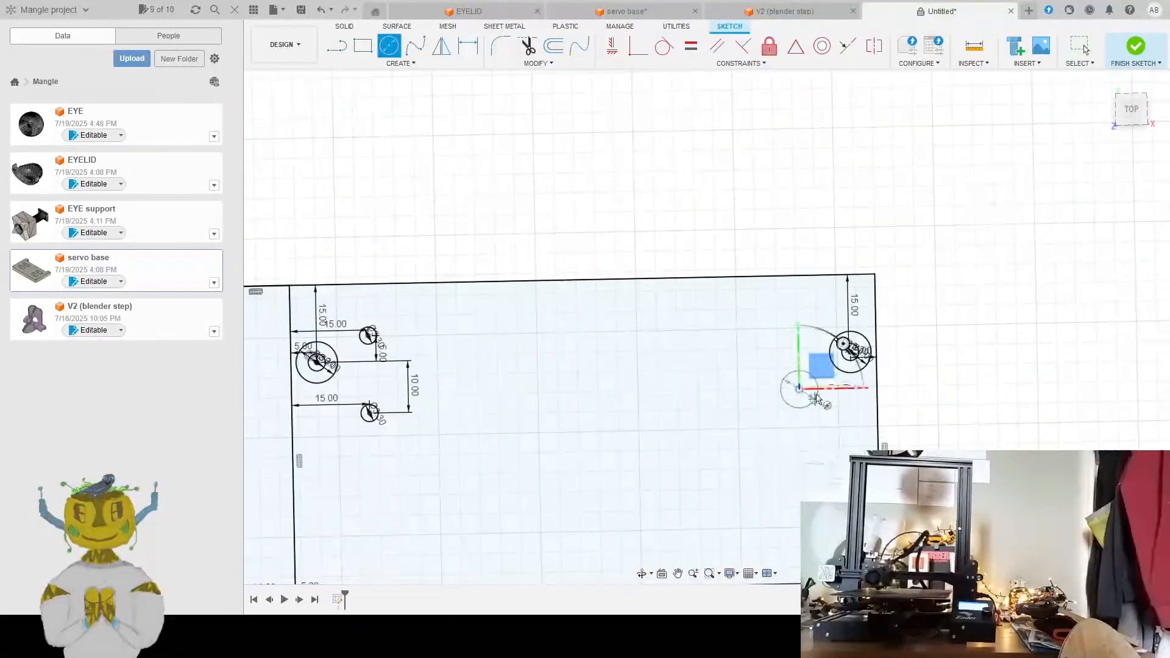
text(3.3)
key(Return)
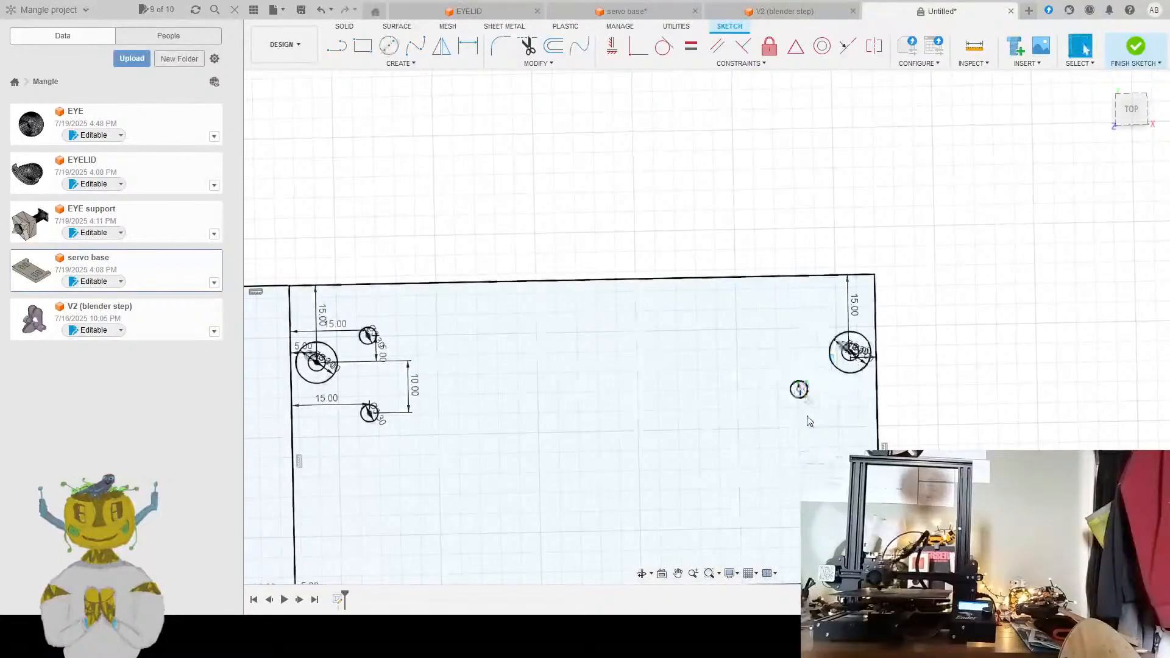
Dimension the new 3.3 mm circle 12 mm horizontally from the centre of the right section's upper-right concentric hole
scroll(831, 408, down, 3)
scroll(866, 348, up, 5)
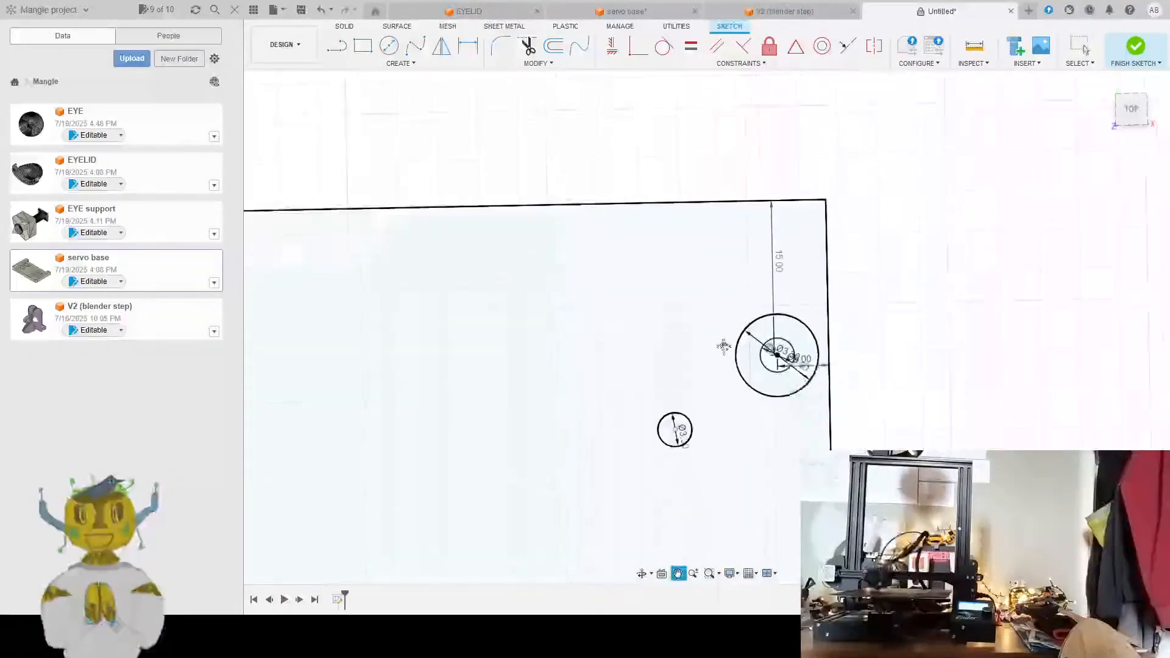
click(468, 46)
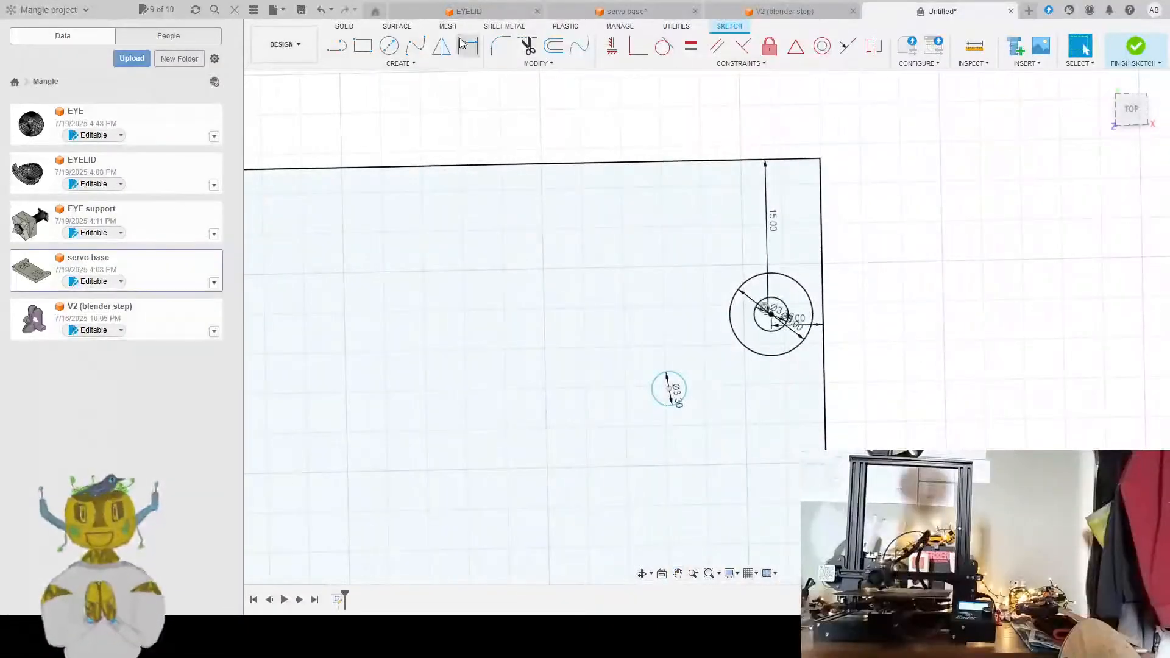
click(774, 316)
click(669, 388)
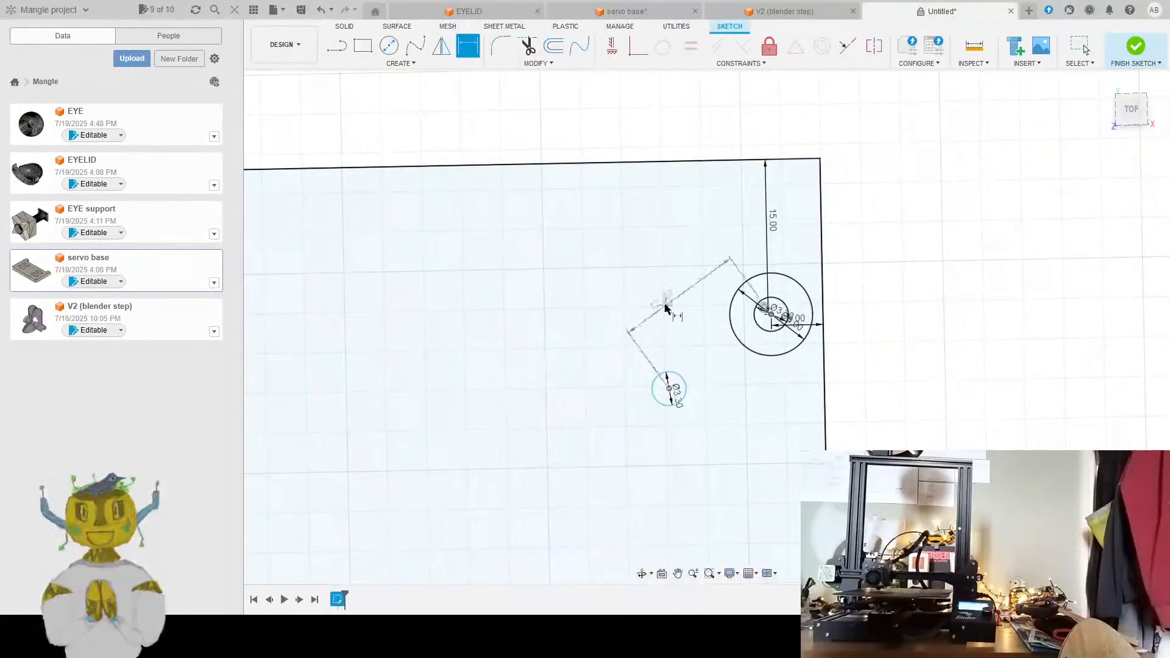
click(683, 280)
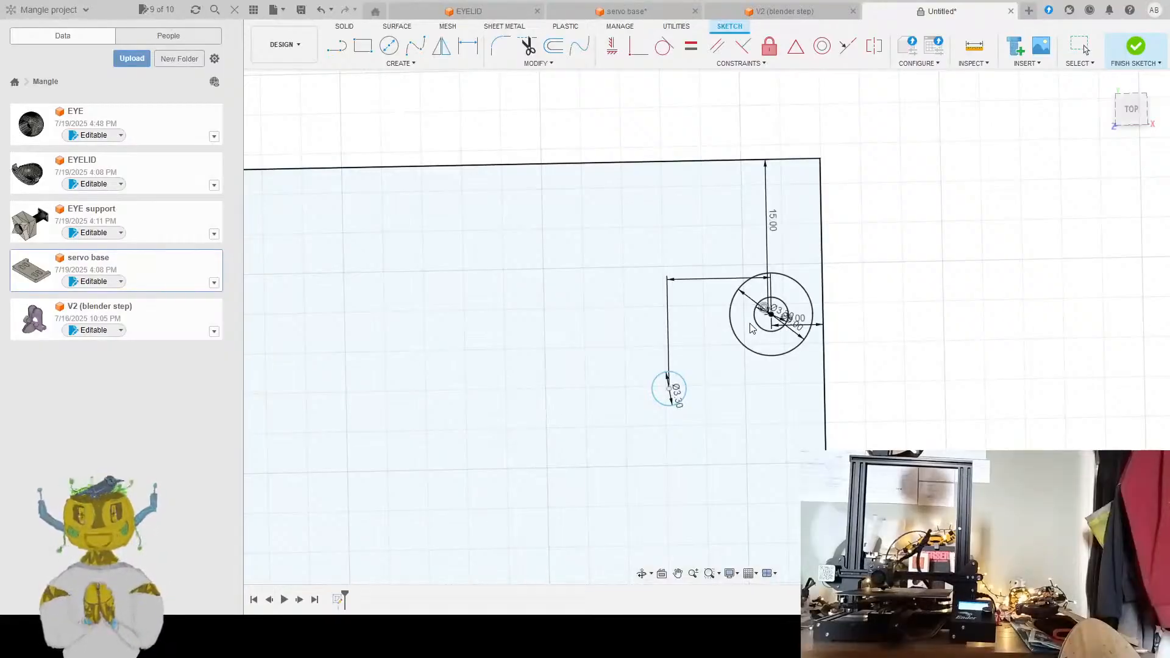
key(Return)
Examine the offset dimensions of the 3.3 mm circle beside the left section's upper-left concentric hole
scroll(751, 327, down, 5)
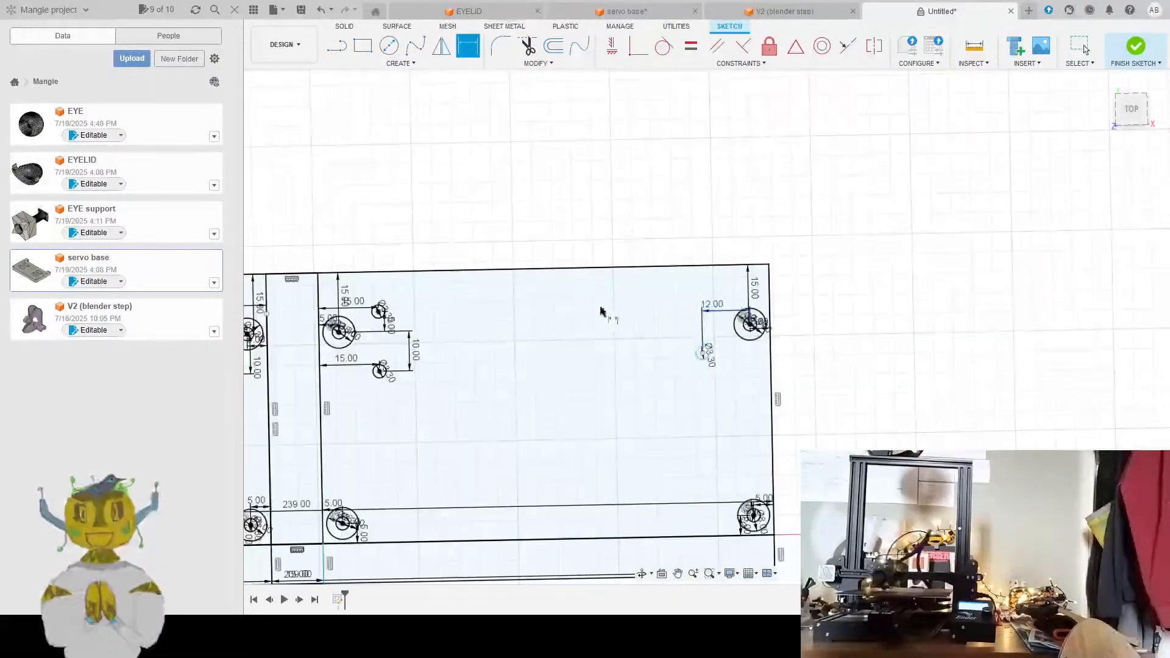
mouse_move(601, 314)
middle_down()
mouse_move(771, 332)
mouse_move(819, 351)
middle_up()
middle_drag(583, 398, 790, 398)
click(358, 360)
click(403, 360)
middle_drag(528, 330, 389, 331)
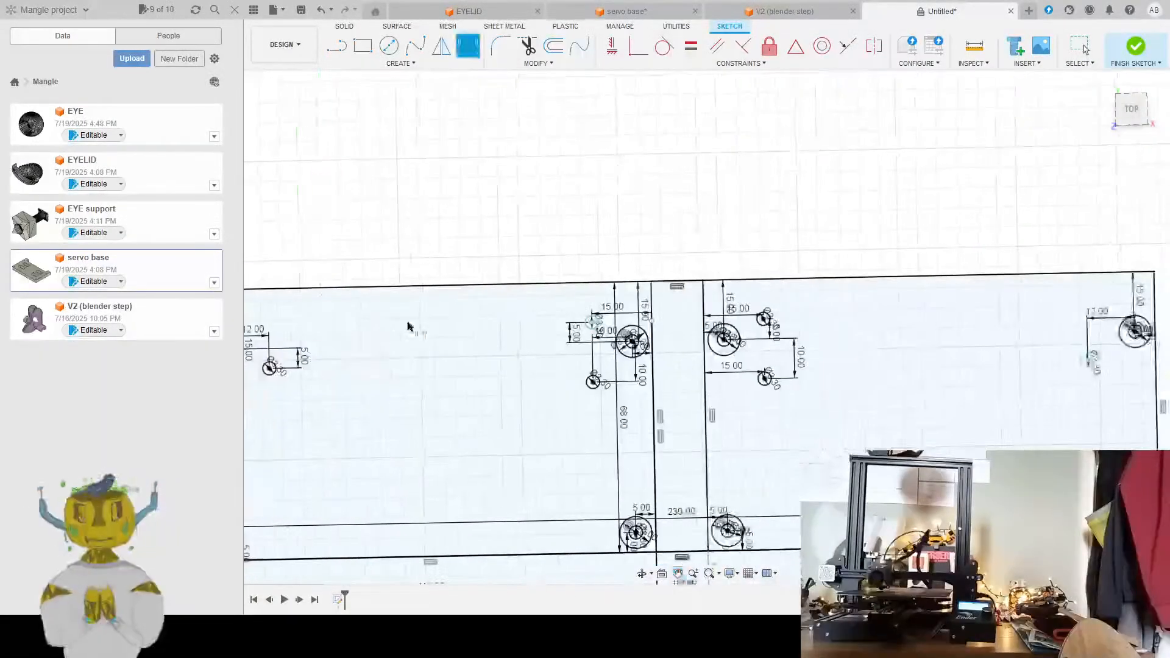
mouse_move(687, 289)
middle_down()
mouse_move(542, 314)
mouse_move(810, 273)
mouse_move(458, 275)
middle_up()
middle_drag(844, 250, 751, 285)
Dimension the right section's outer 3.3 mm circle 5 mm vertically below the centre of its upper-right concentric hole
scroll(793, 276, down, 2)
scroll(835, 349, up, 6)
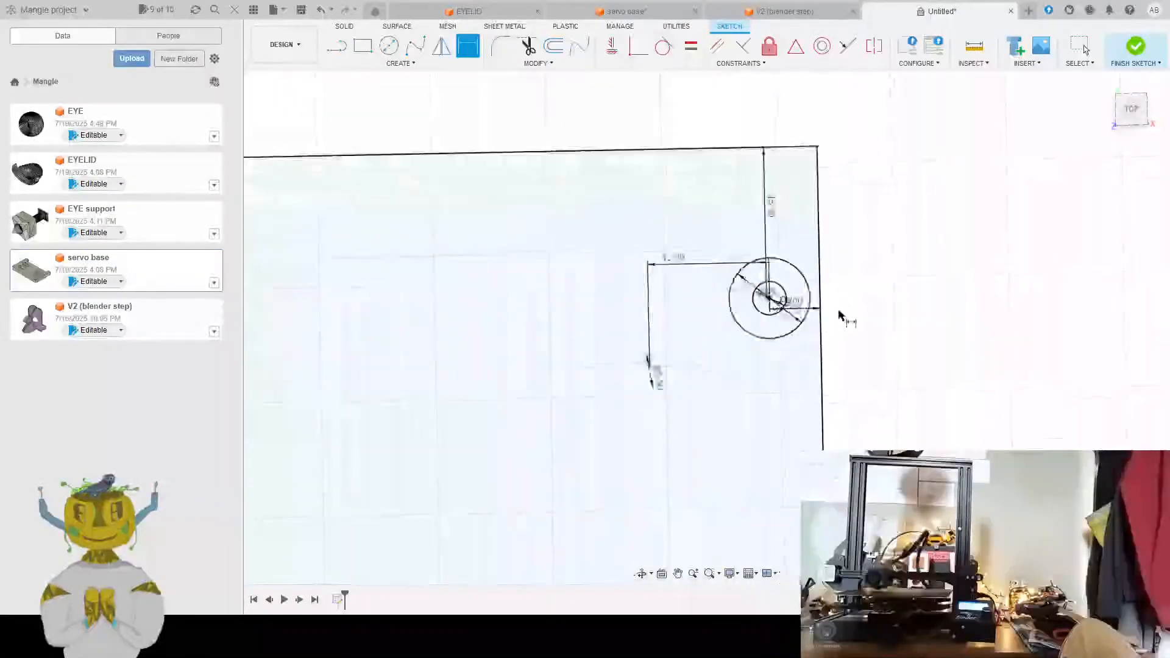
click(762, 298)
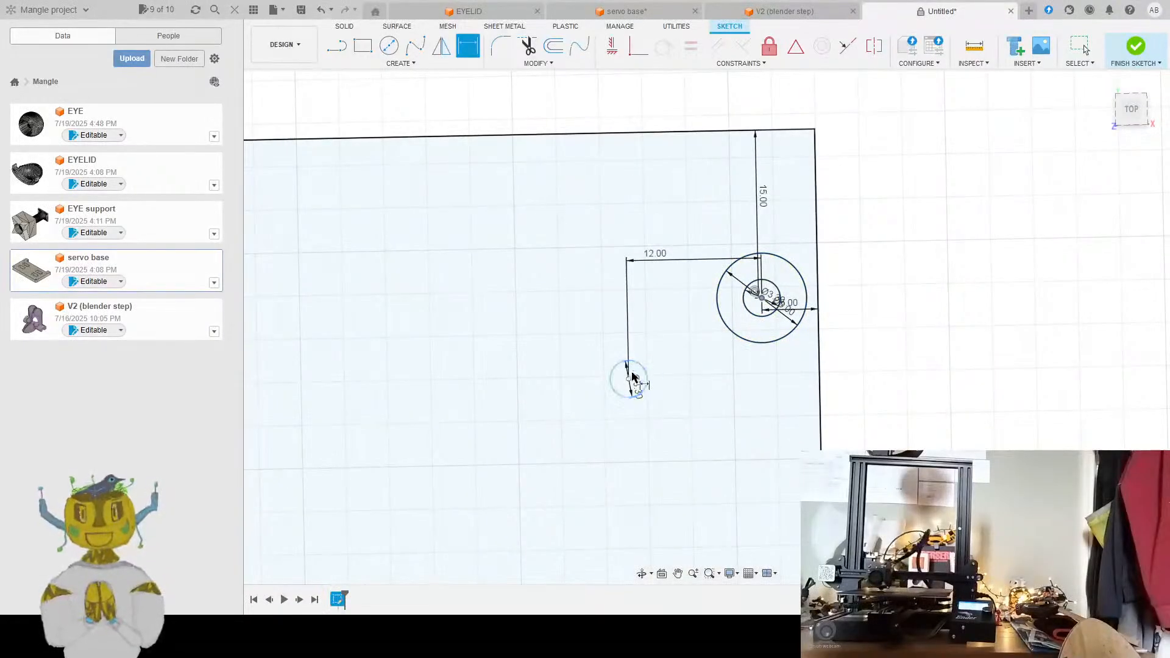
click(630, 378)
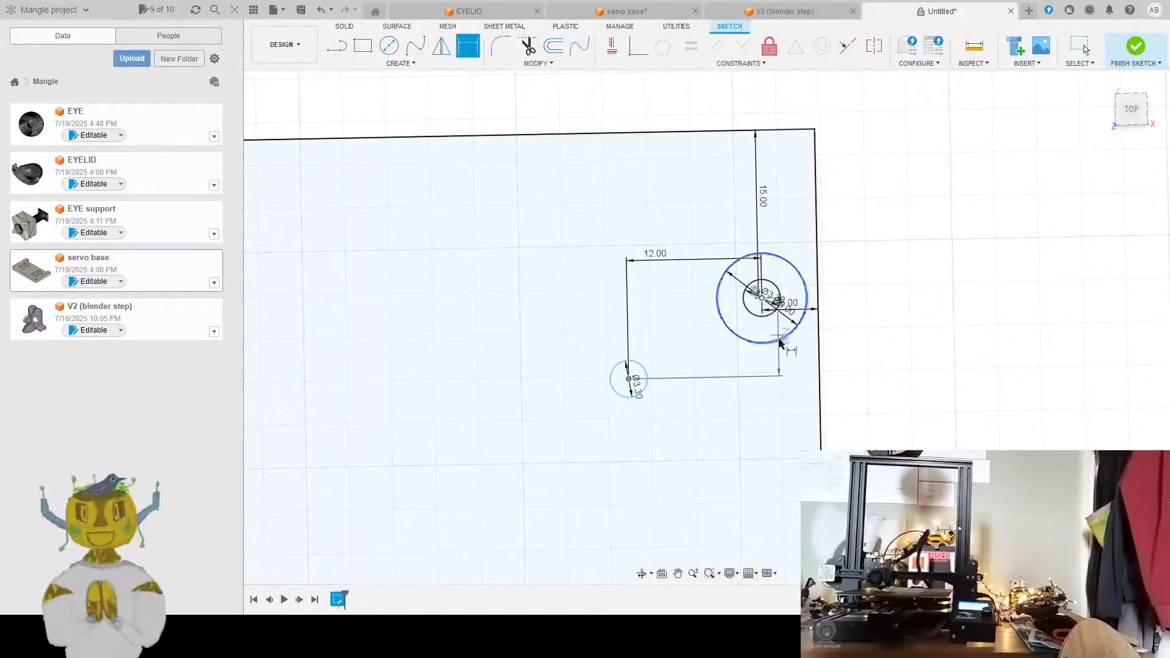
key(Escape)
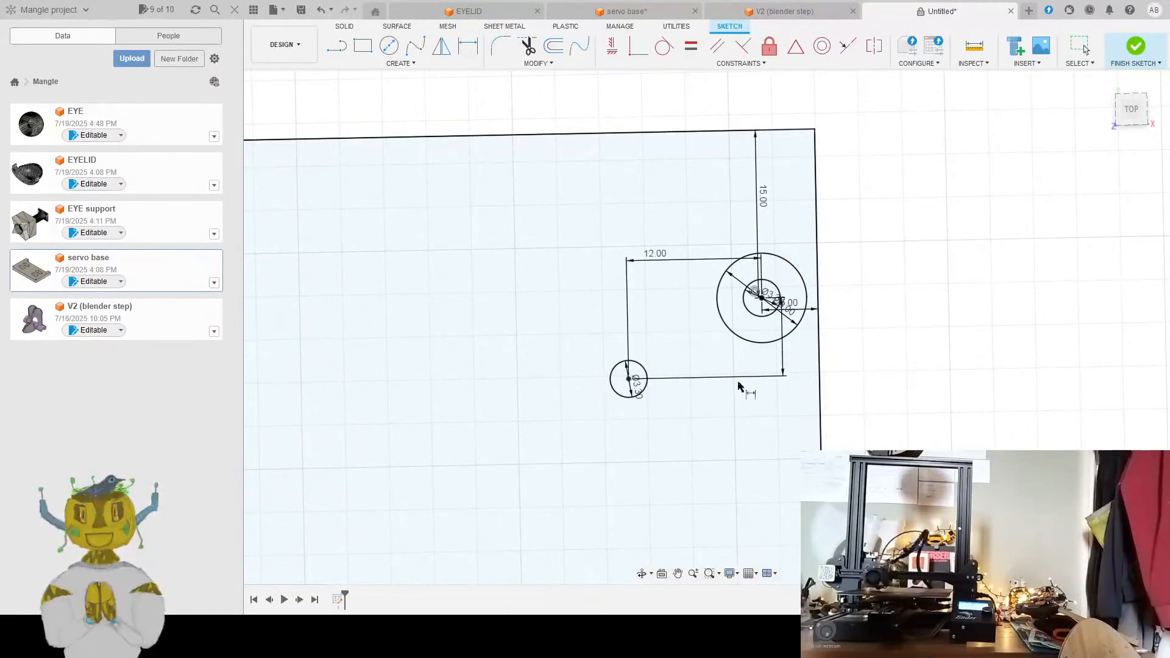
key(Return)
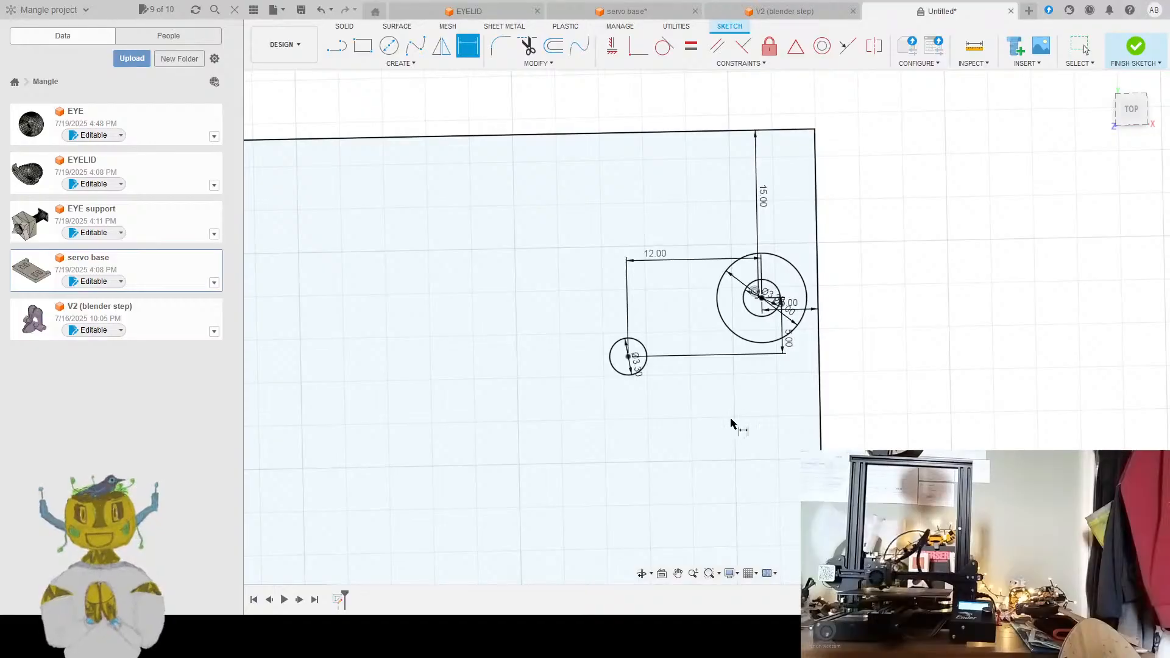
Review the mounting hole layout and dimensions across the left, middle and right sections of the base plate sketch
scroll(731, 417, down, 4)
mouse_move(431, 379)
middle_down()
mouse_move(551, 316)
mouse_move(659, 307)
middle_up()
middle_drag(370, 356, 684, 316)
scroll(575, 359, down, 5)
scroll(602, 297, up, 4)
scroll(606, 284, down, 1)
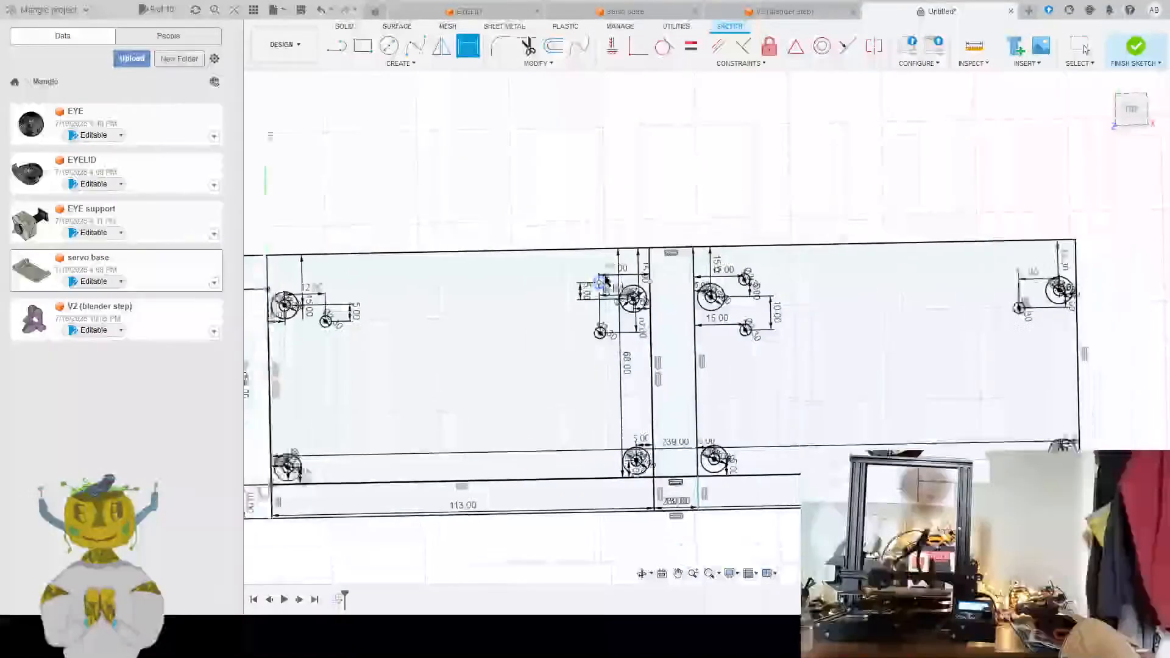
scroll(607, 287, down, 3)
scroll(622, 298, up, 3)
scroll(639, 312, down, 1)
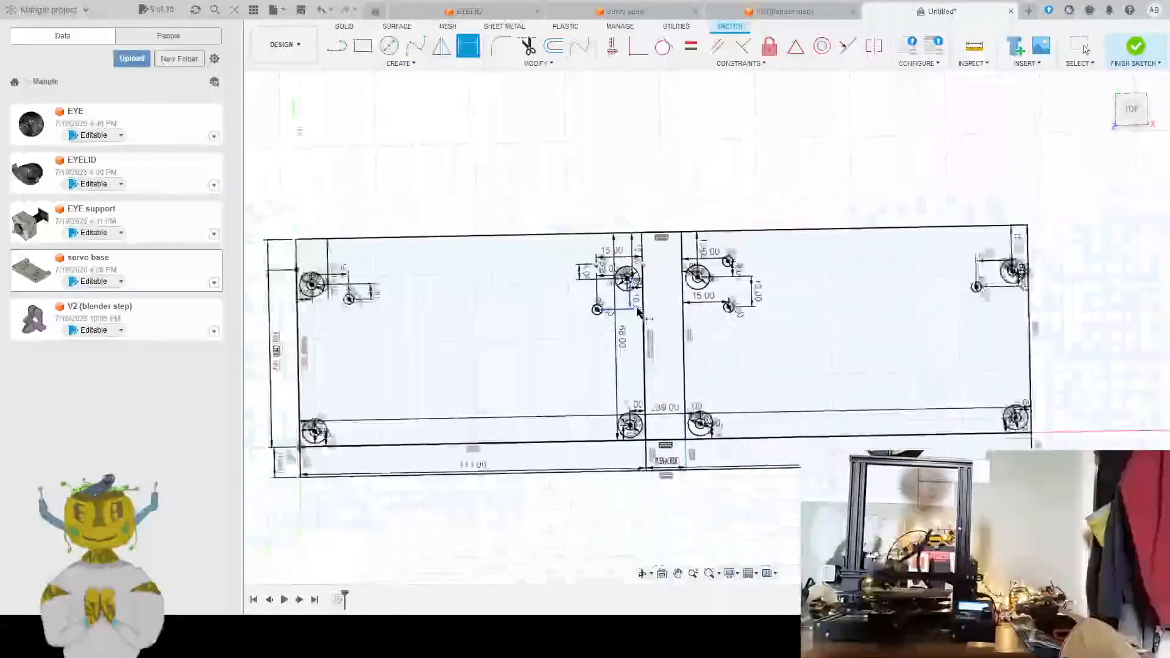
Finish the sketch and reopen it to check the dimensions of the left section's upper 3.3 mm circle near the middle strip
click(1136, 47)
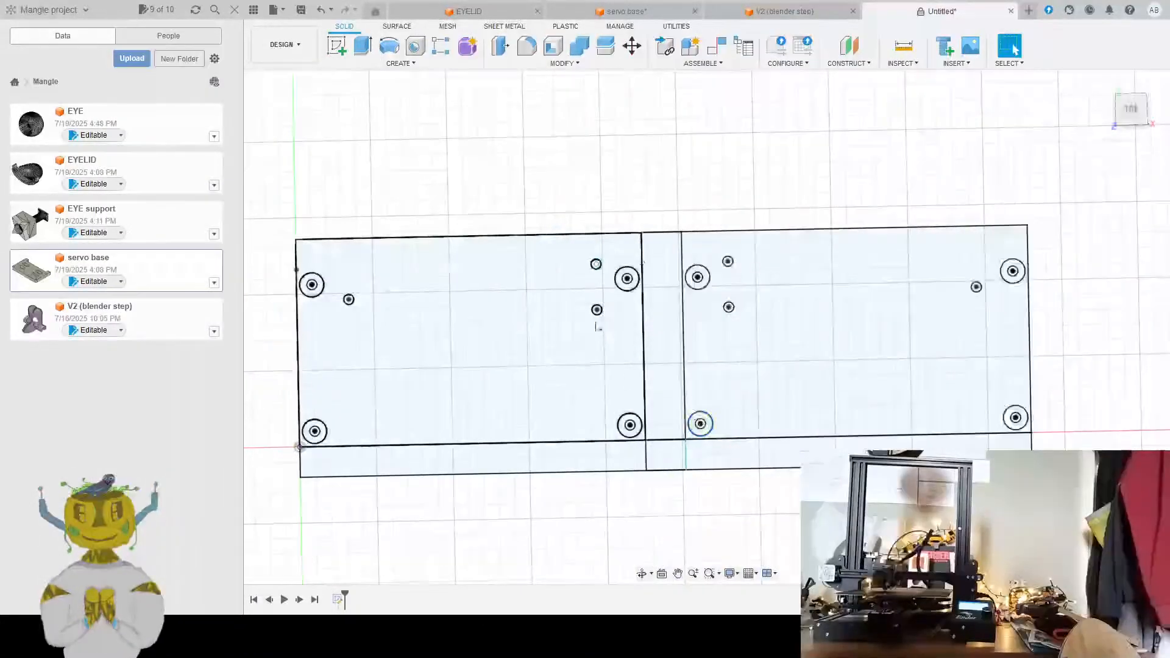
scroll(592, 263, up, 5)
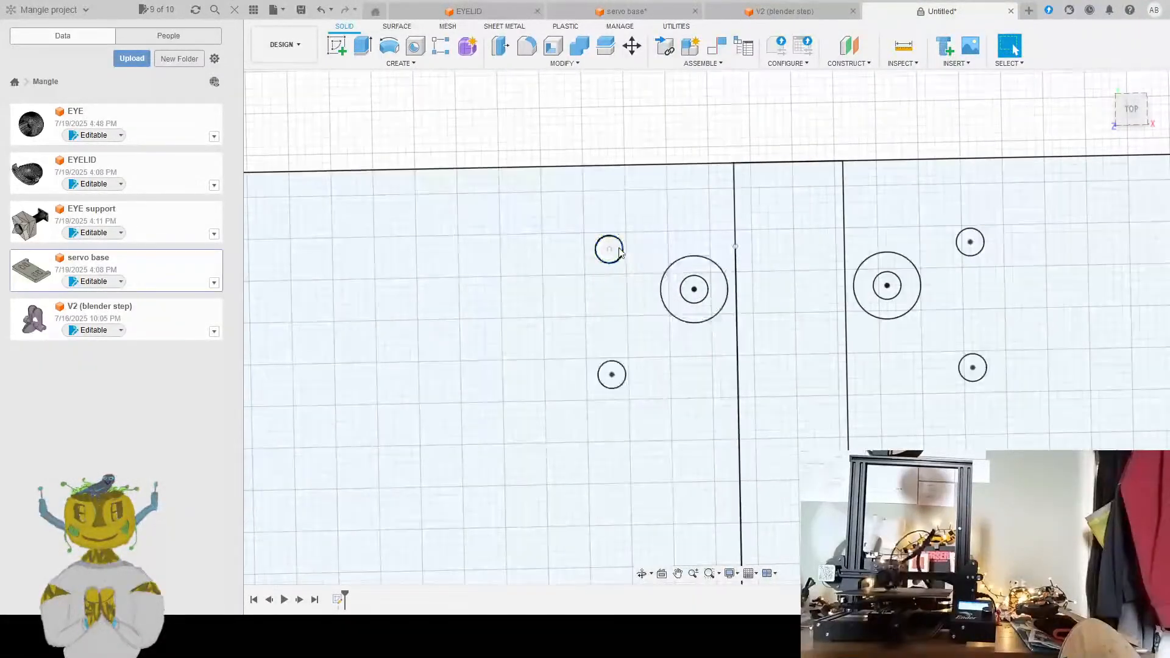
click(337, 599)
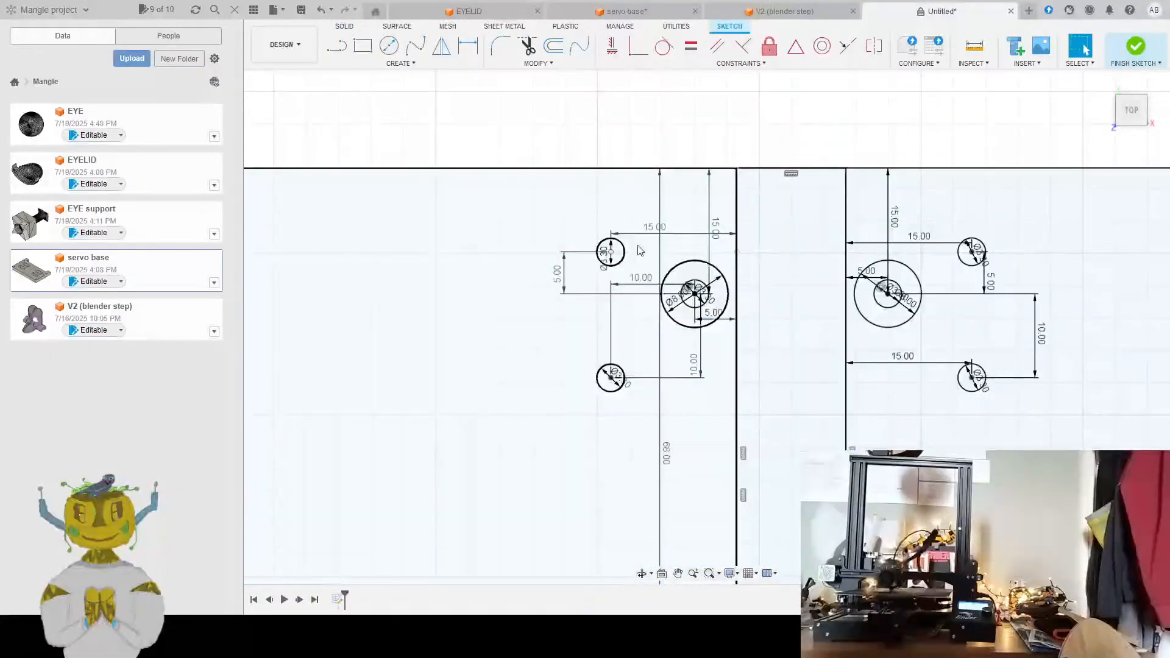
scroll(655, 288, up, 3)
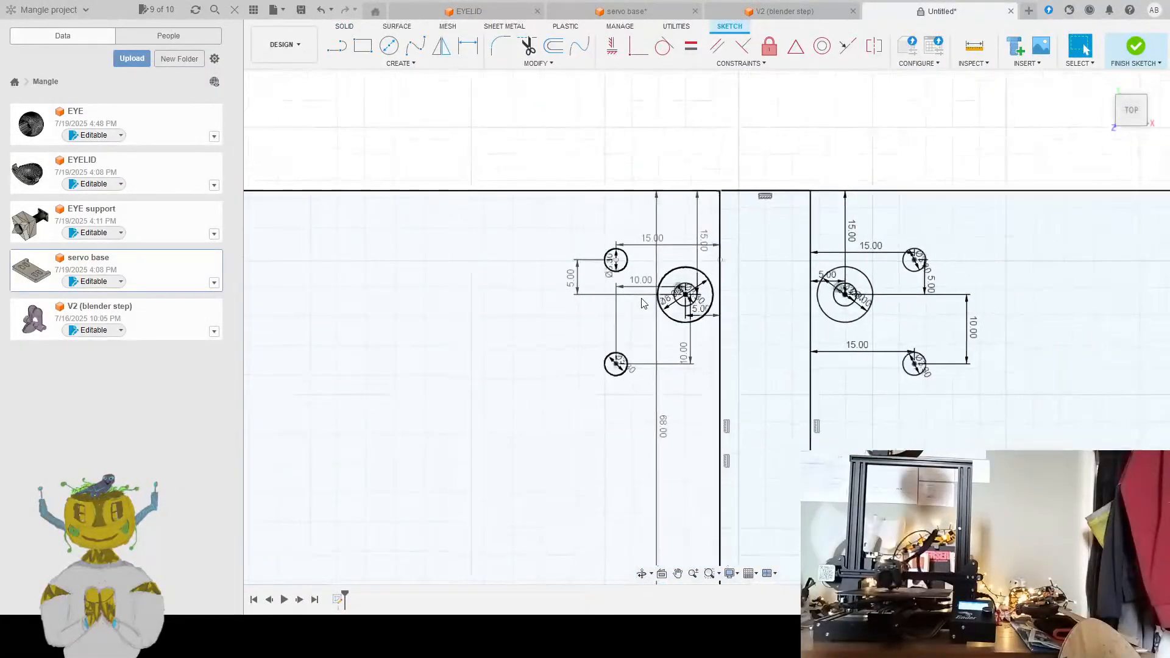
scroll(655, 288, up, 2)
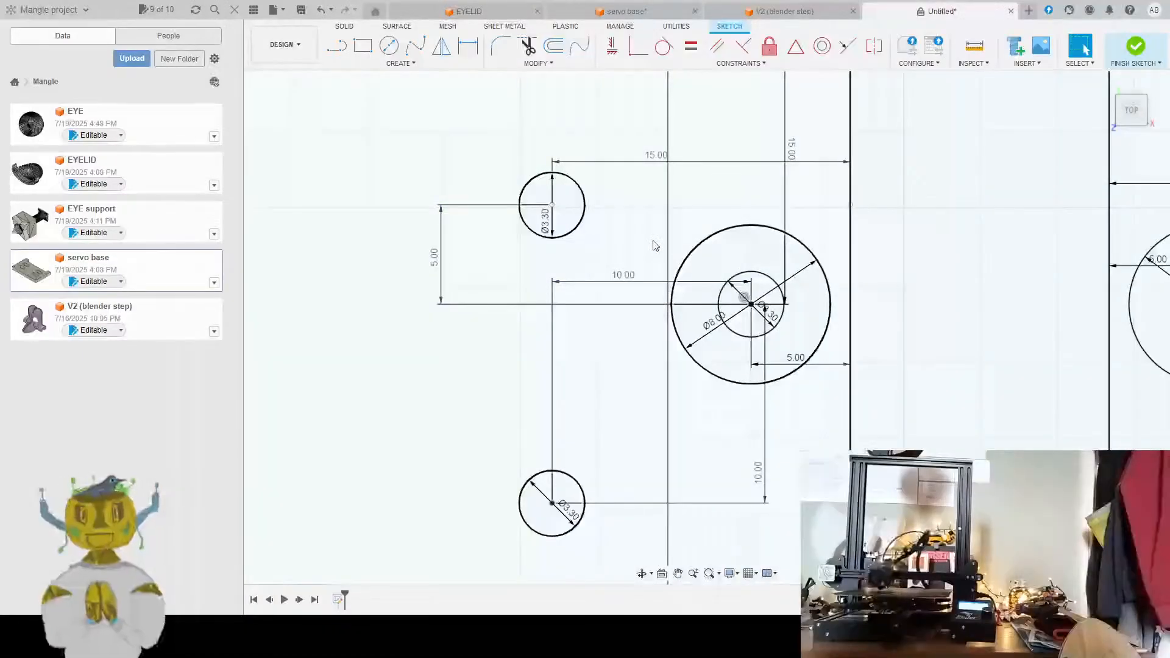
mouse_move(802, 230)
middle_down()
mouse_move(571, 295)
mouse_move(501, 298)
middle_up()
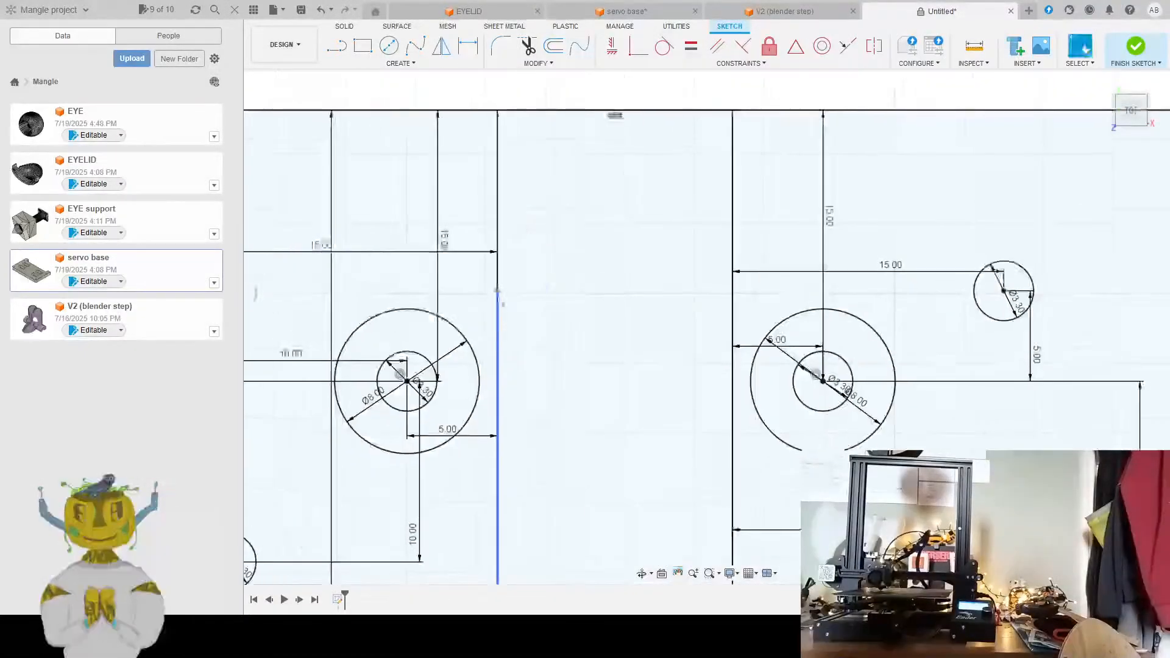
mouse_move(743, 263)
middle_down()
mouse_move(679, 292)
mouse_move(886, 264)
middle_up()
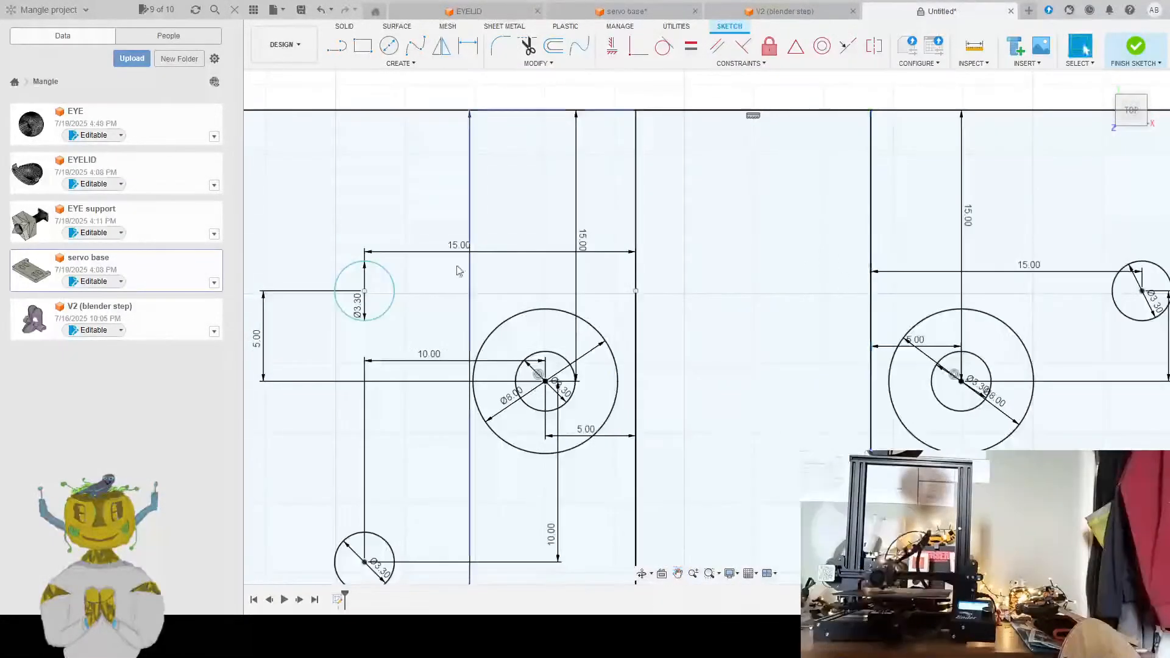
click(386, 293)
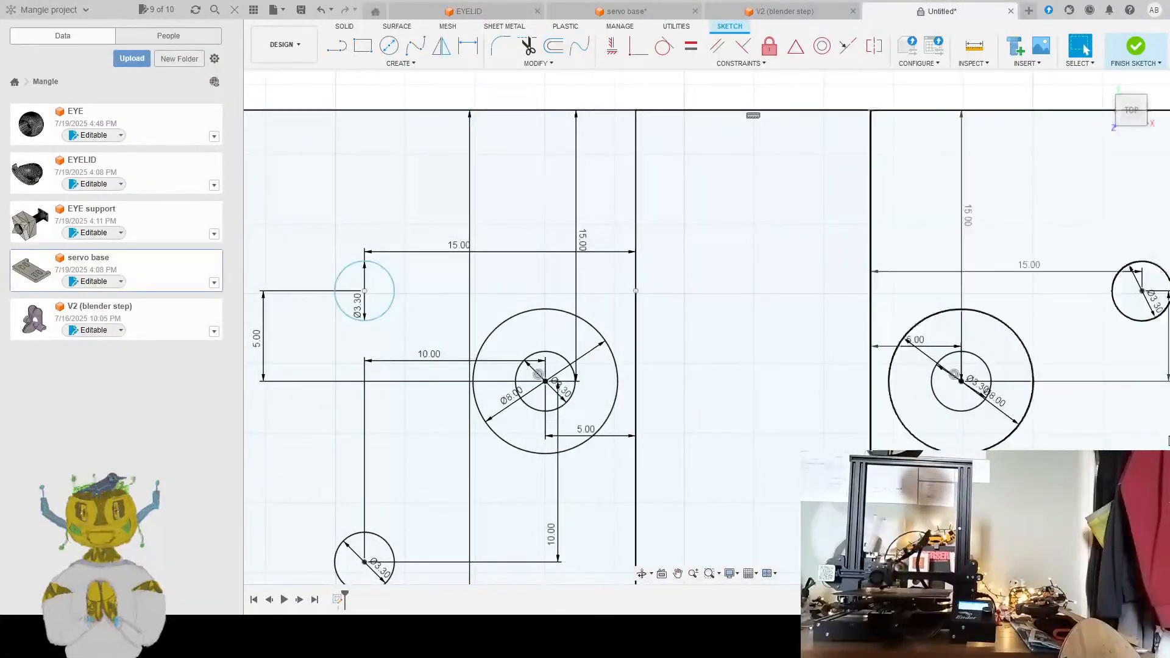
Finish editing the base plate sketch
click(1140, 414)
scroll(698, 410, down, 8)
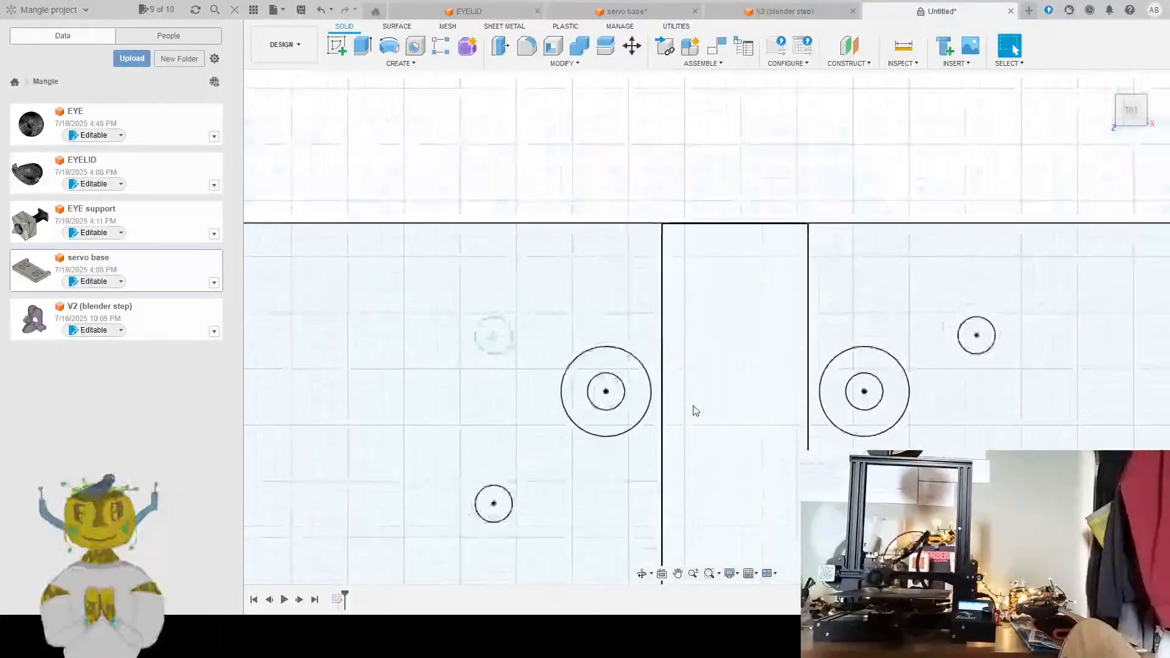
scroll(722, 389, down, 6)
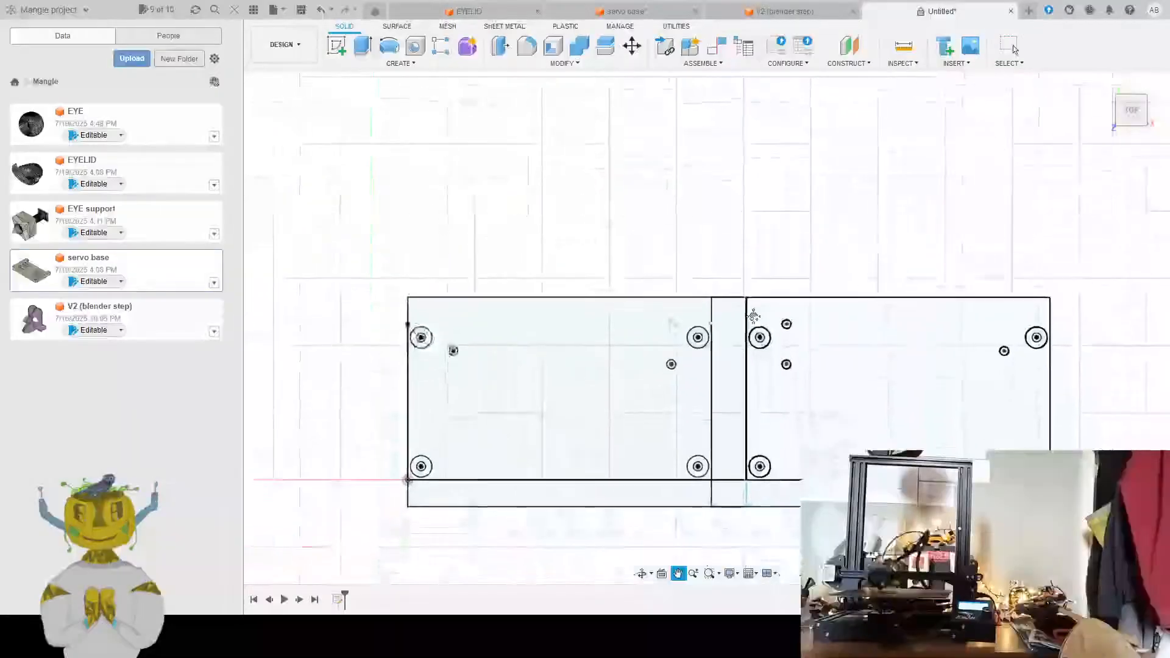
scroll(797, 371, up, 2)
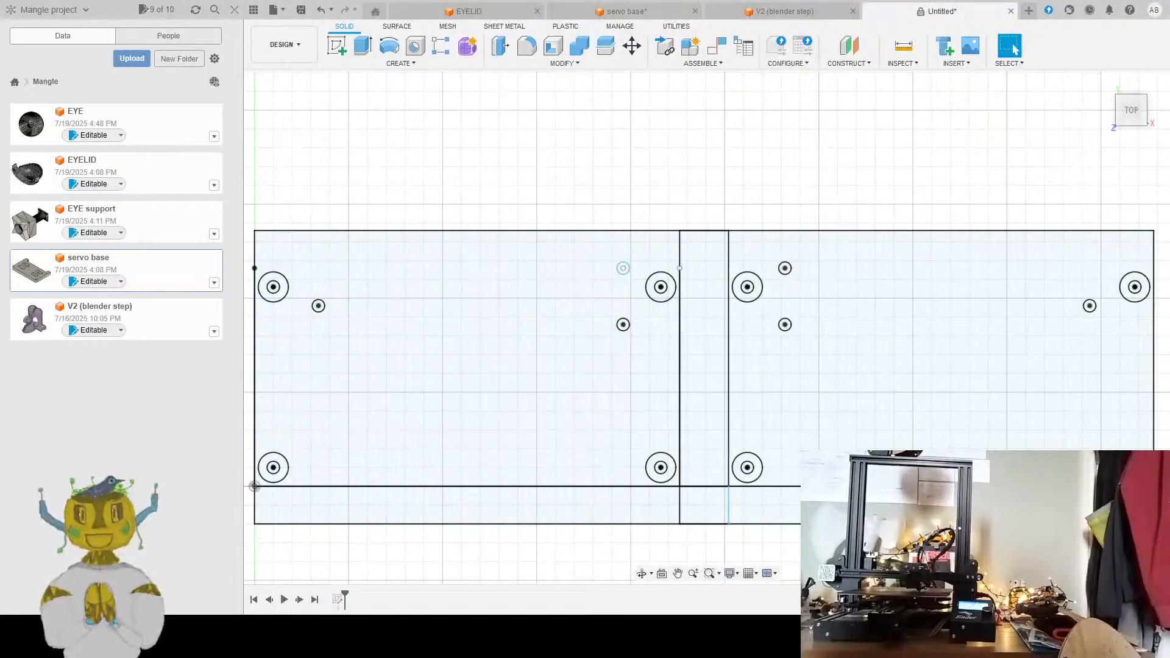
mouse_move(758, 492)
shift+middle_down()
mouse_move(760, 439)
mouse_move(735, 341)
mouse_move(769, 369)
mouse_move(725, 384)
shift+middle_up()
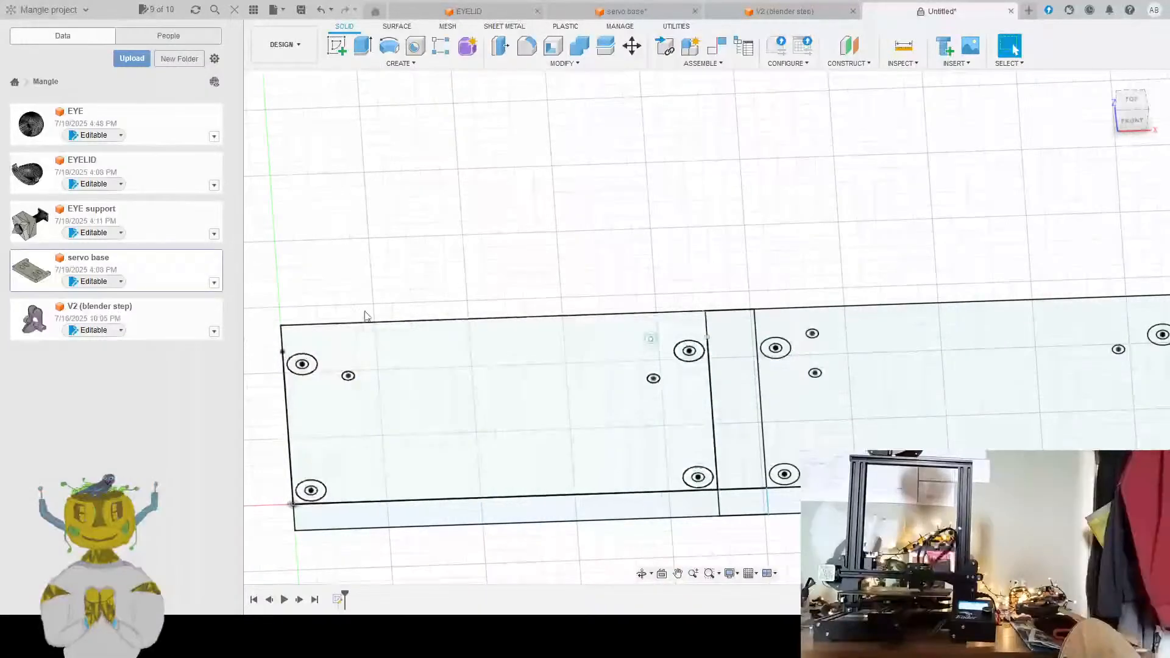
click(433, 387)
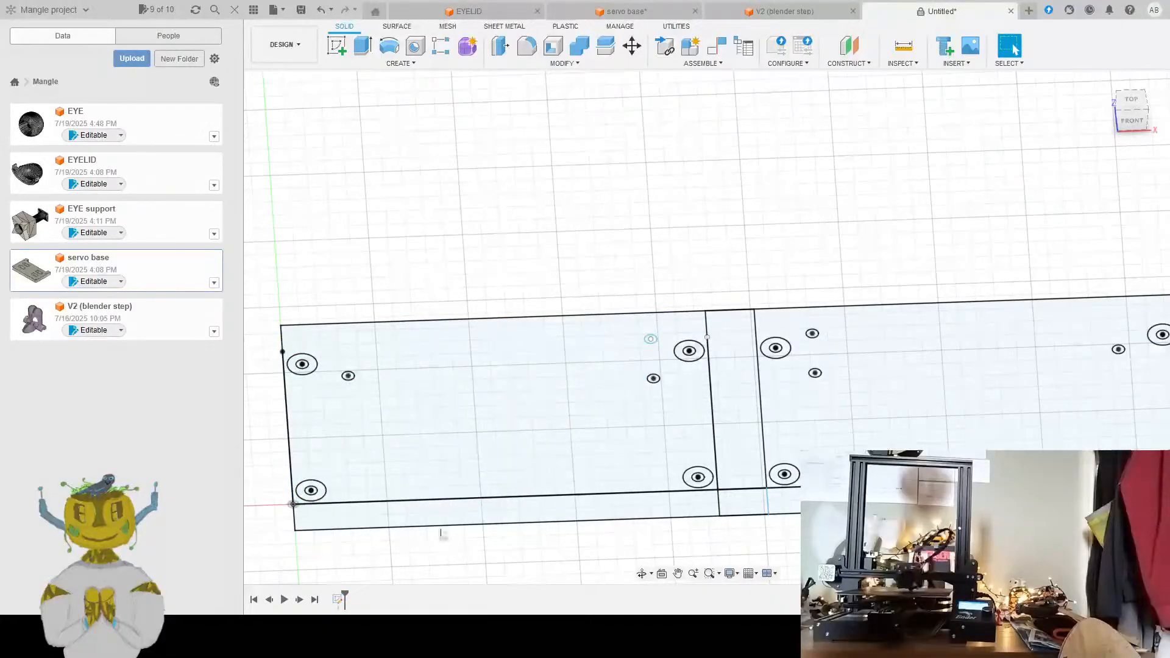
scroll(277, 371, down, 3)
scroll(389, 372, up, 8)
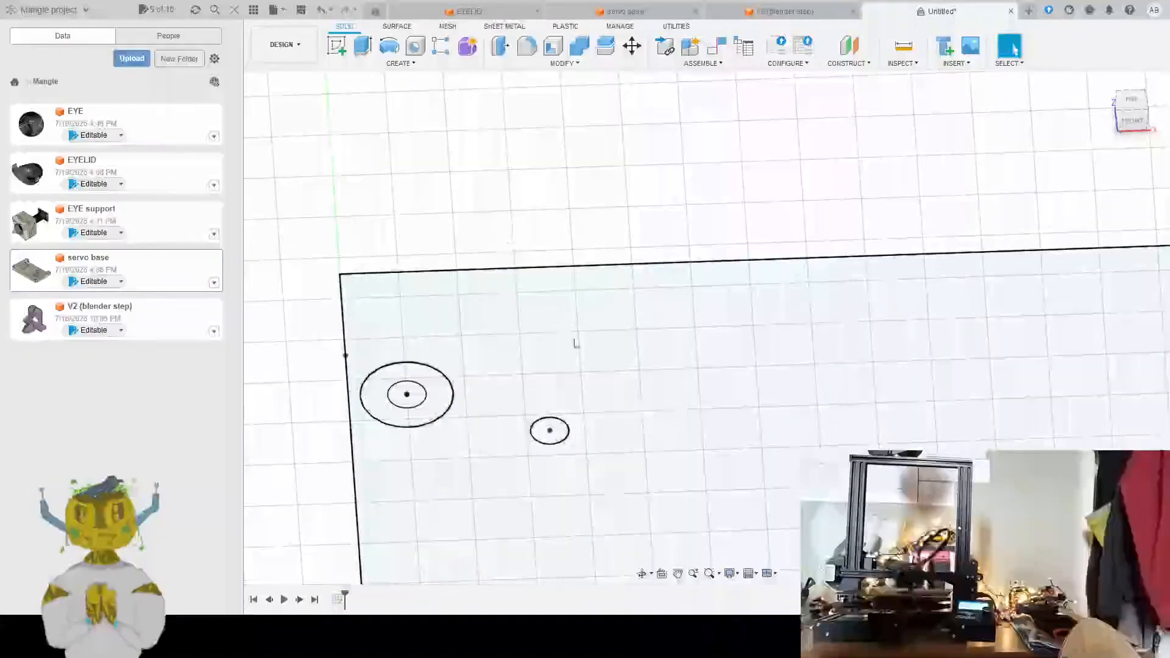
click(425, 382)
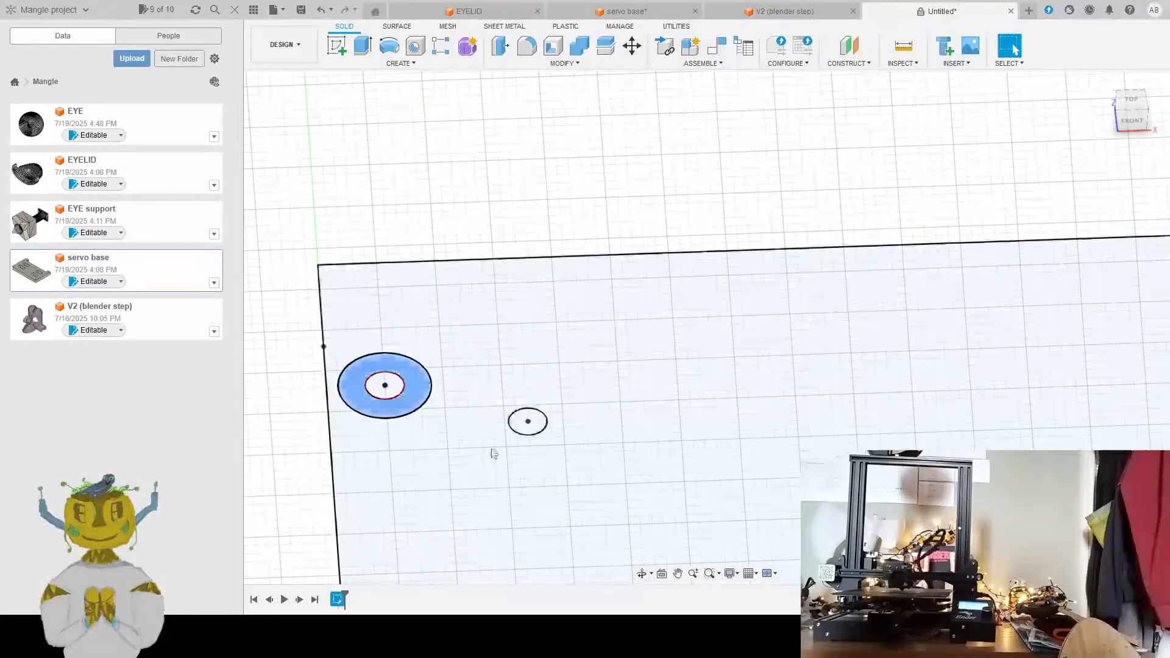
middle_drag(513, 469, 503, 235)
shift+click(415, 493)
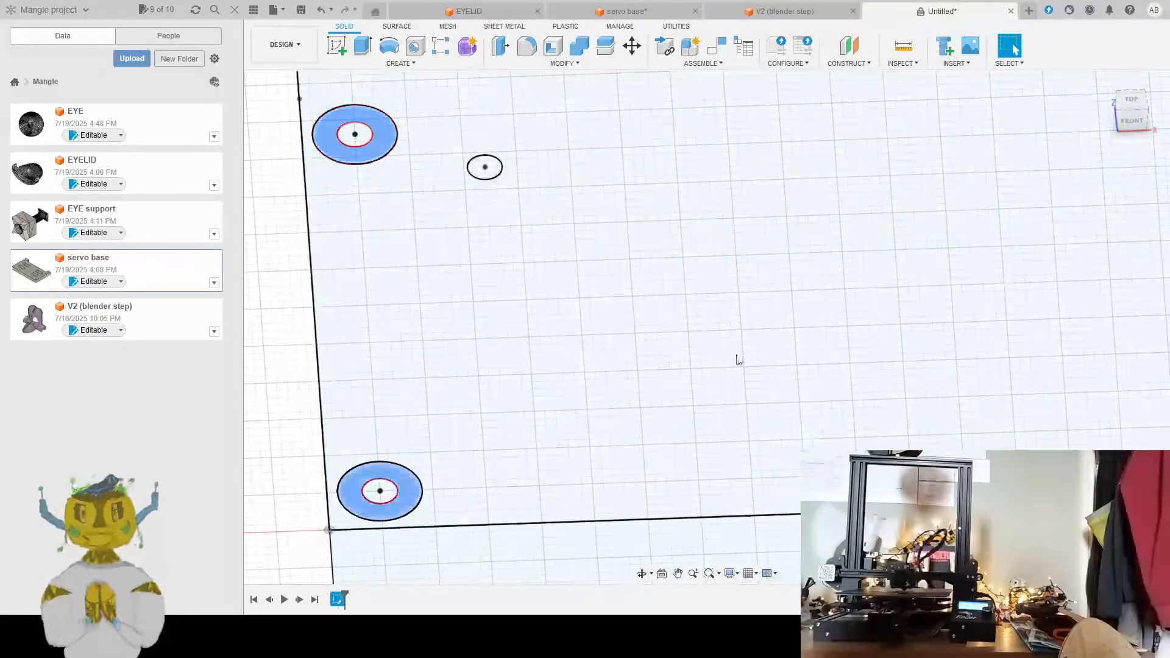
middle_drag(803, 243, 643, 295)
scroll(642, 295, down, 1)
middle_drag(1056, 217, 700, 274)
scroll(700, 275, down, 1)
middle_drag(966, 238, 784, 274)
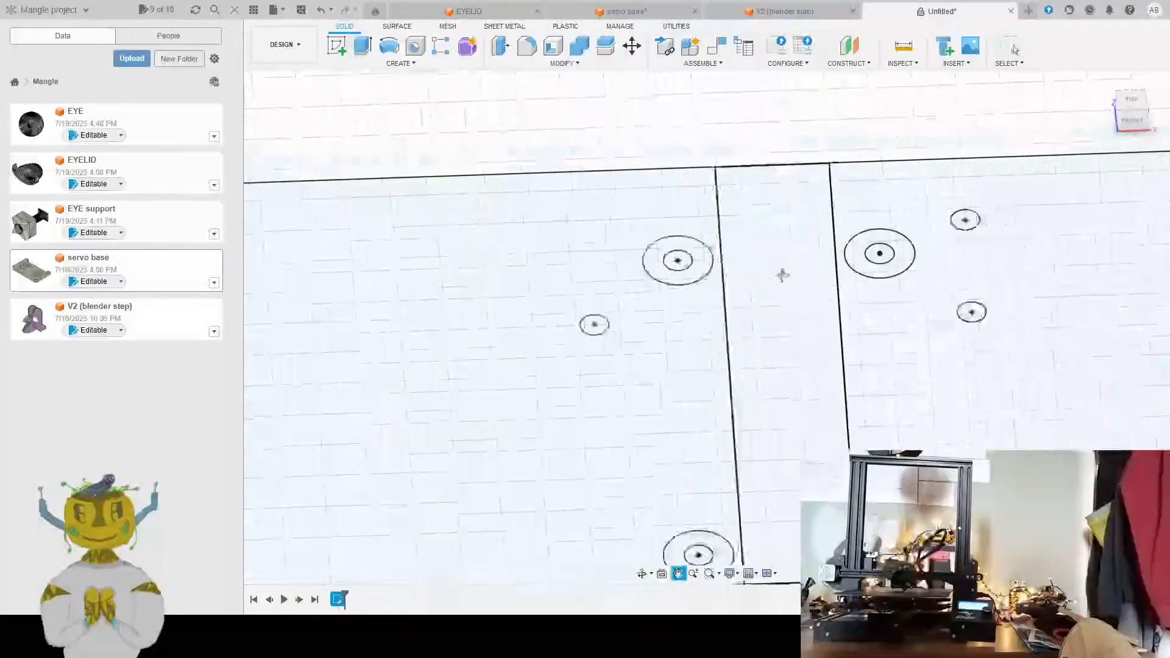
scroll(787, 279, down, 1)
shift+click(788, 285)
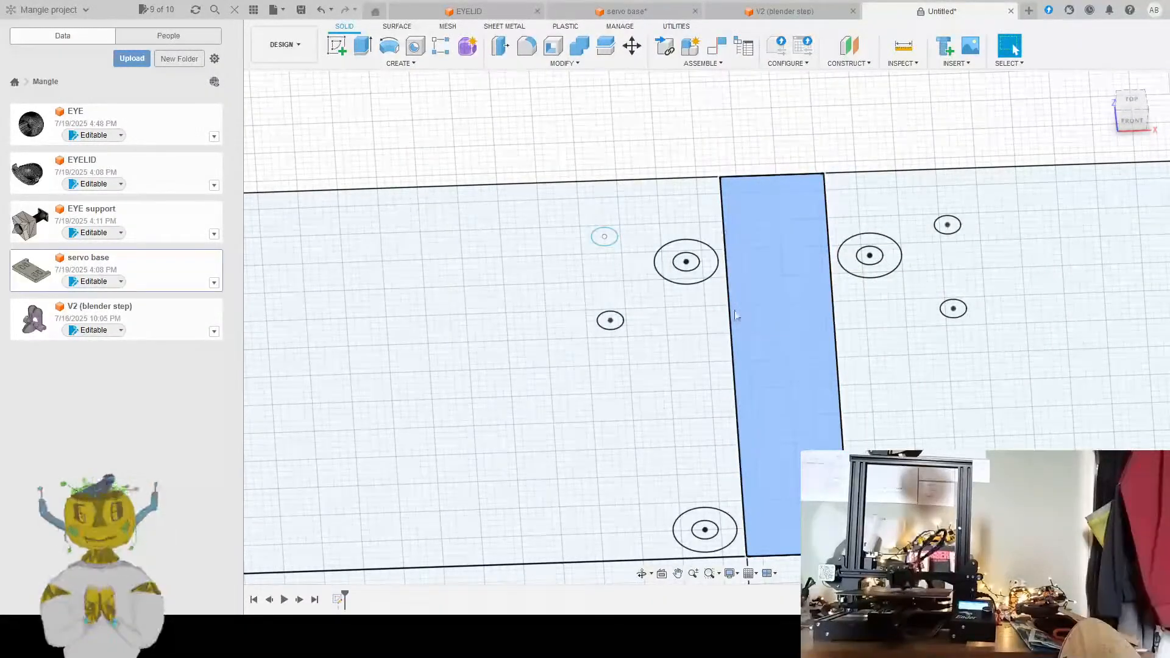
click(664, 301)
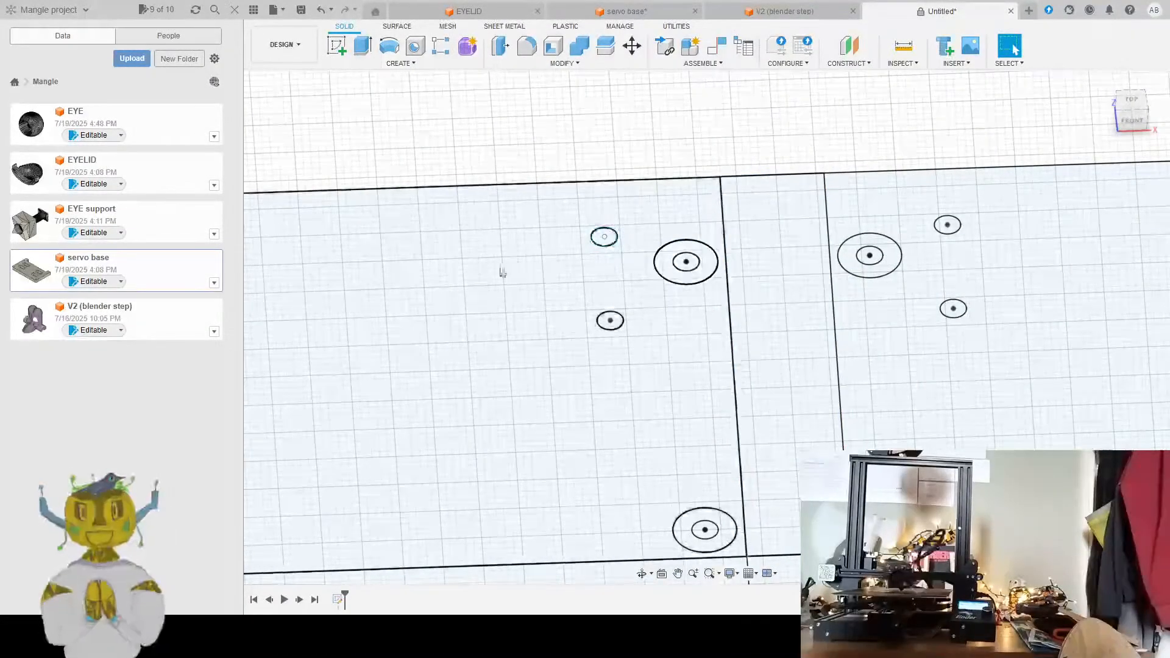
Extrude the ring profiles of all eight concentric mounting holes in the left and right sections upward into hollow standoffs
mouse_move(501, 272)
shift+middle_down()
mouse_move(514, 295)
mouse_move(402, 287)
shift+middle_up()
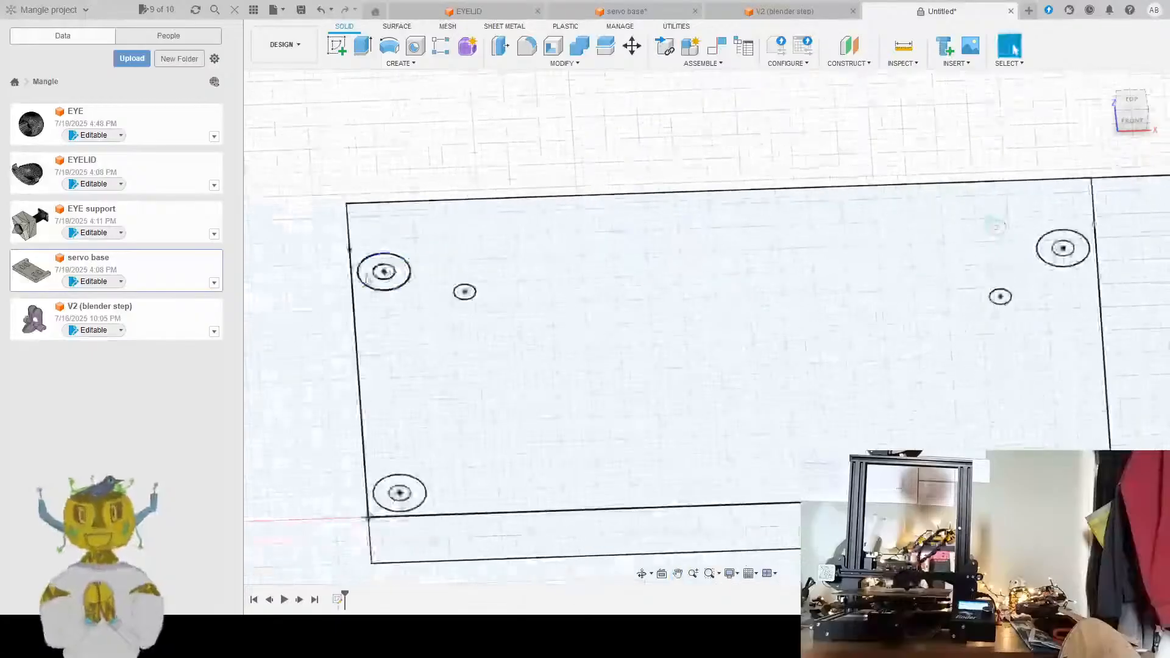
click(393, 286)
click(394, 487)
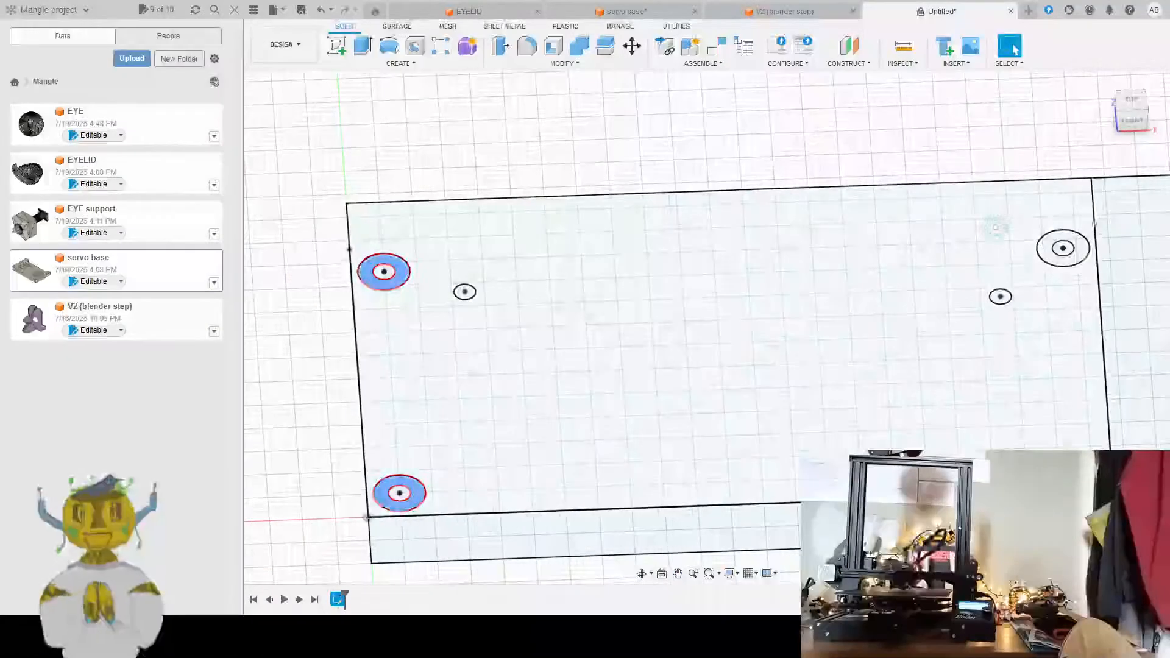
click(1076, 253)
middle_drag(1085, 256, 850, 297)
middle_drag(1005, 248, 661, 290)
scroll(687, 317, down, 3)
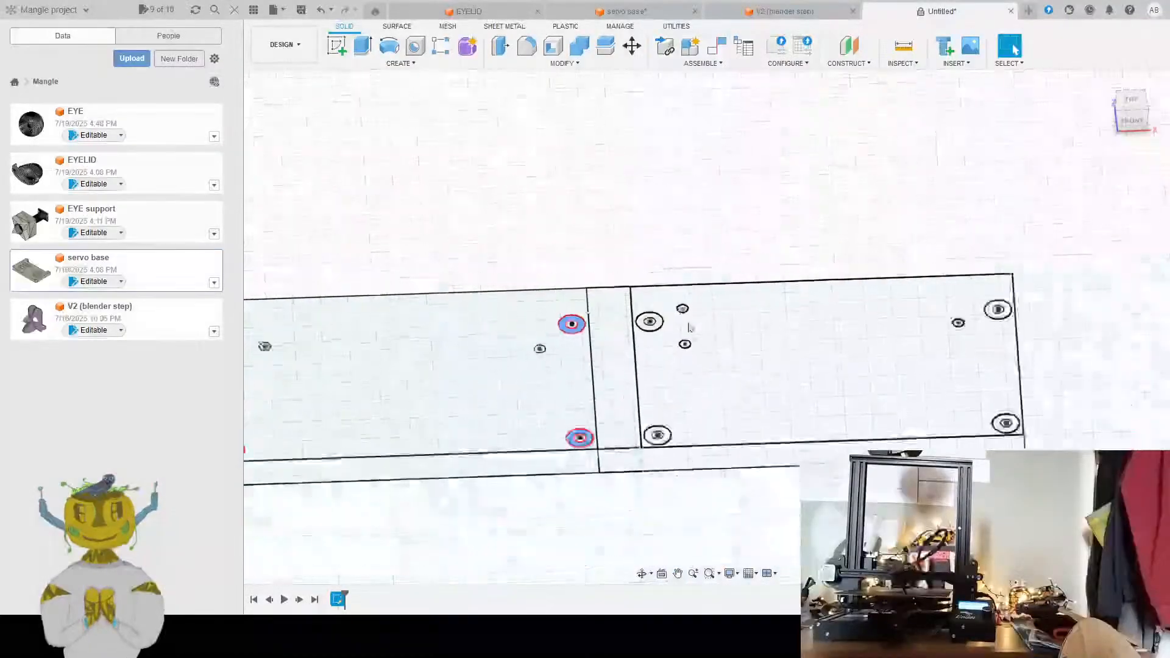
scroll(693, 314, up, 6)
click(612, 336)
middle_drag(665, 378, 645, 221)
scroll(645, 221, down, 1)
click(613, 479)
scroll(619, 267, down, 1)
middle_drag(998, 235, 917, 267)
scroll(917, 267, down, 1)
click(986, 239)
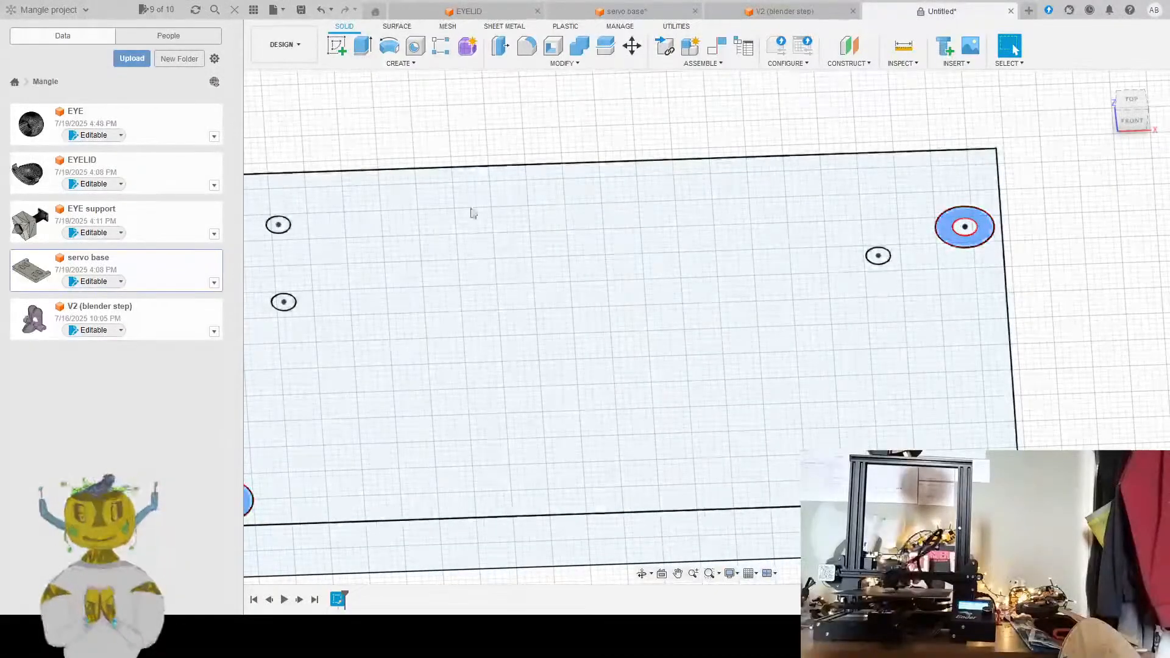
key(e)
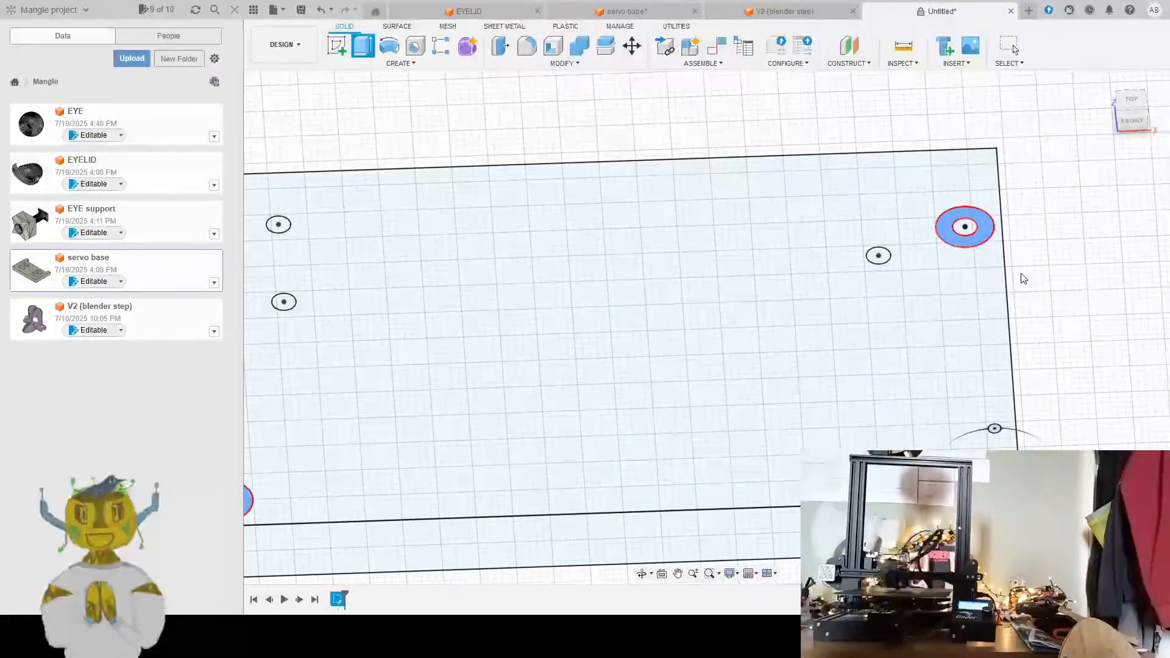
key(Return)
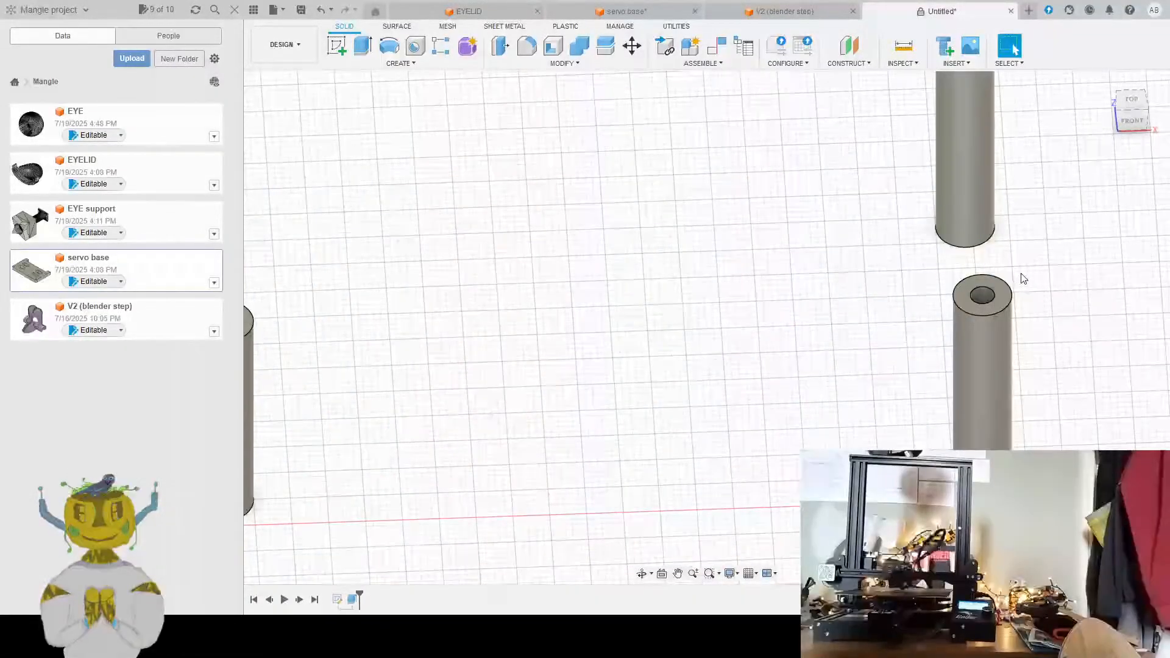
scroll(754, 313, down, 5)
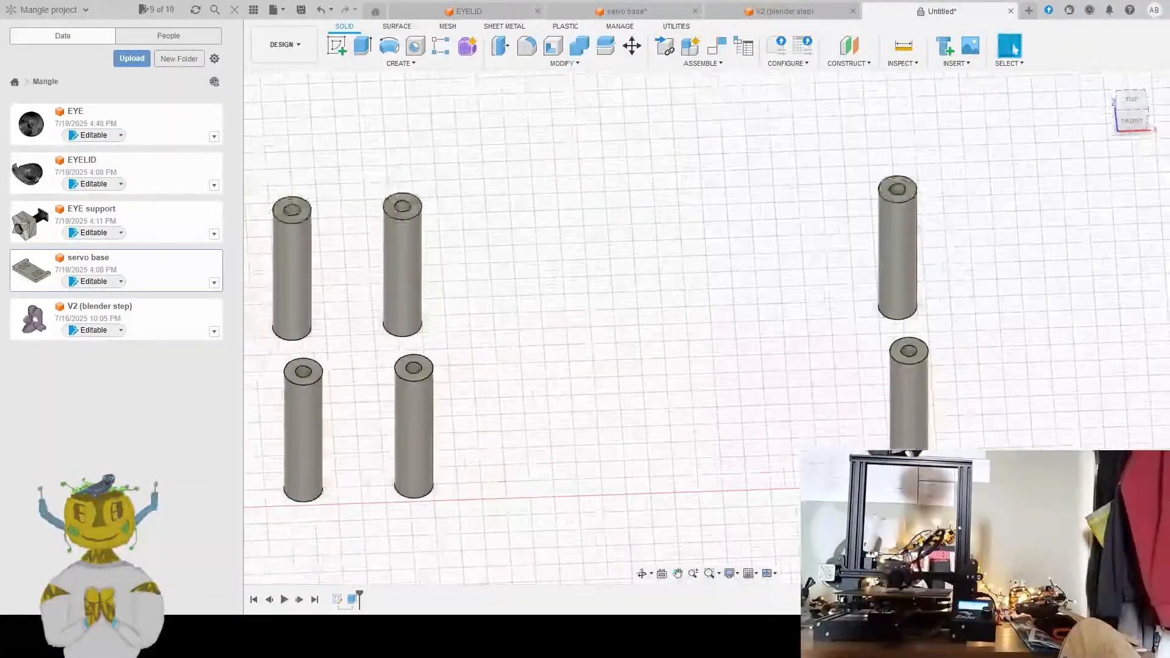
Roll the timeline back to just after the base plate sketch, try starting another extrusion, and restore the timeline to its end
click(339, 602)
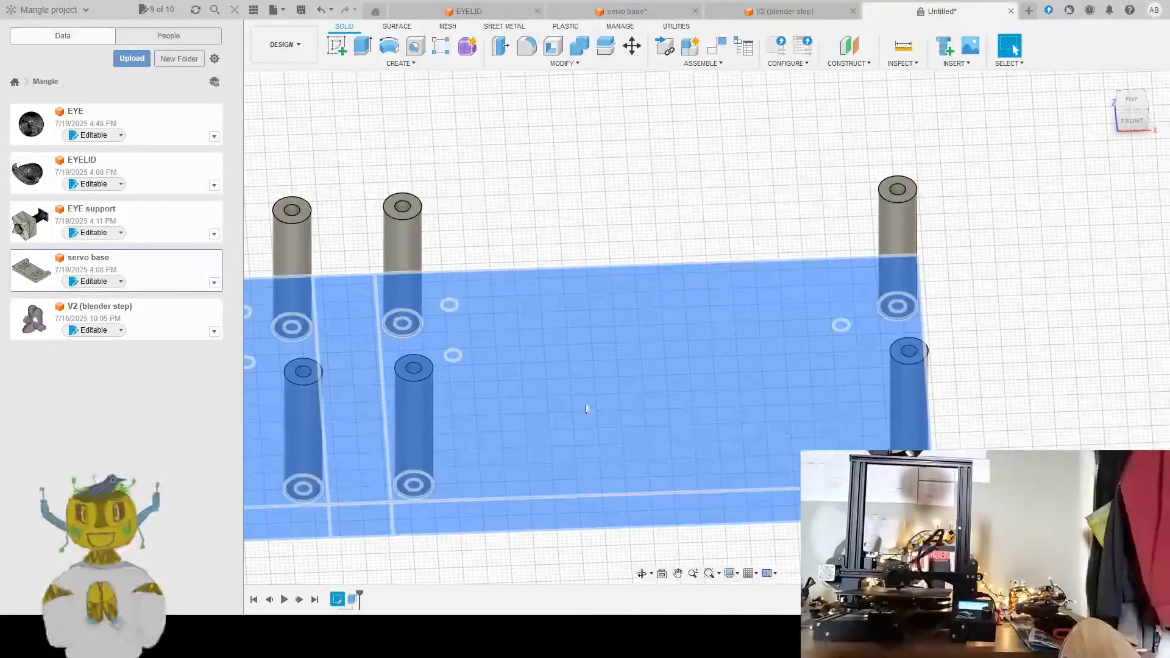
middle_drag(588, 409, 1071, 346)
scroll(1071, 346, down, 1)
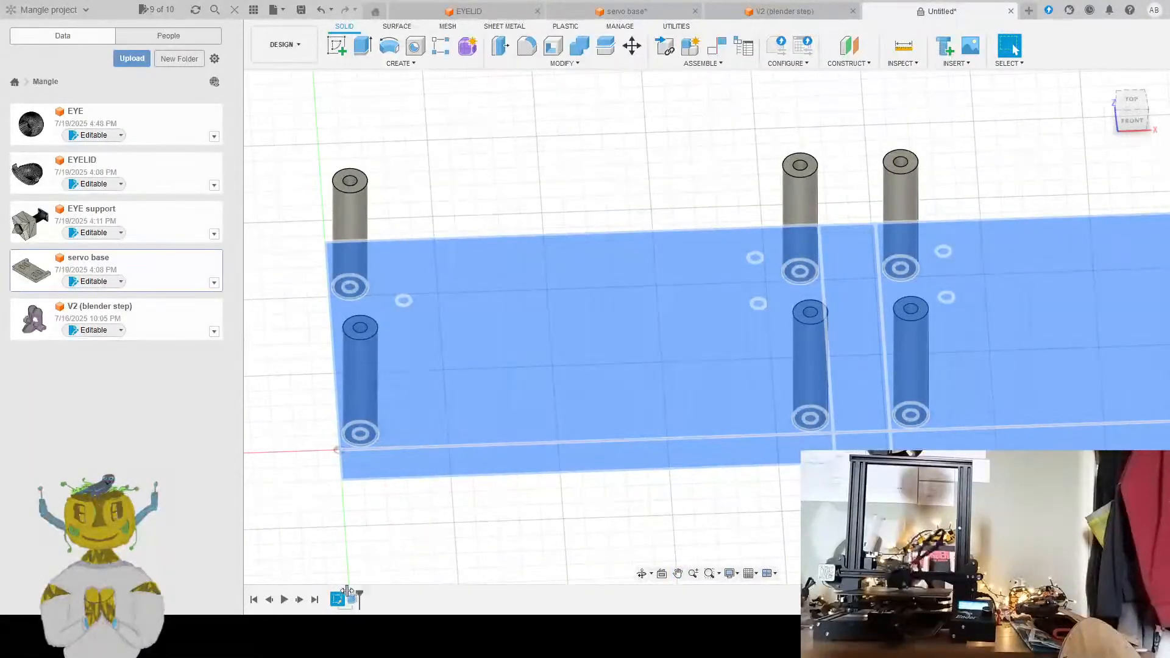
drag(346, 591, 345, 591)
scroll(624, 513, down, 1)
scroll(616, 504, up, 3)
click(612, 497)
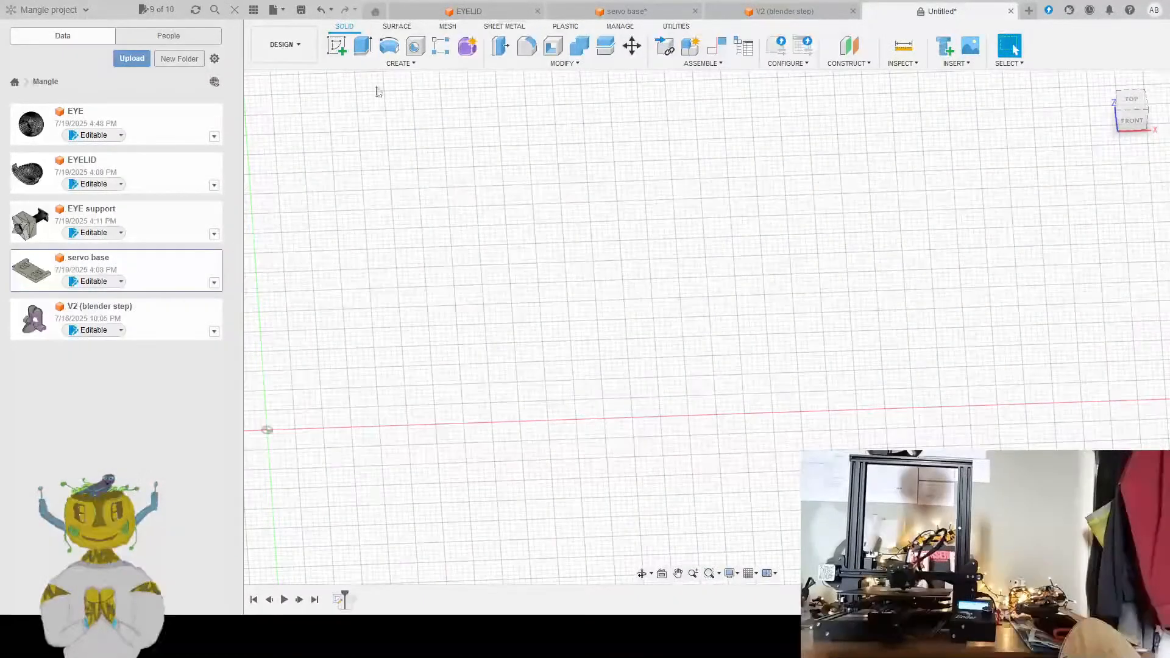
click(363, 46)
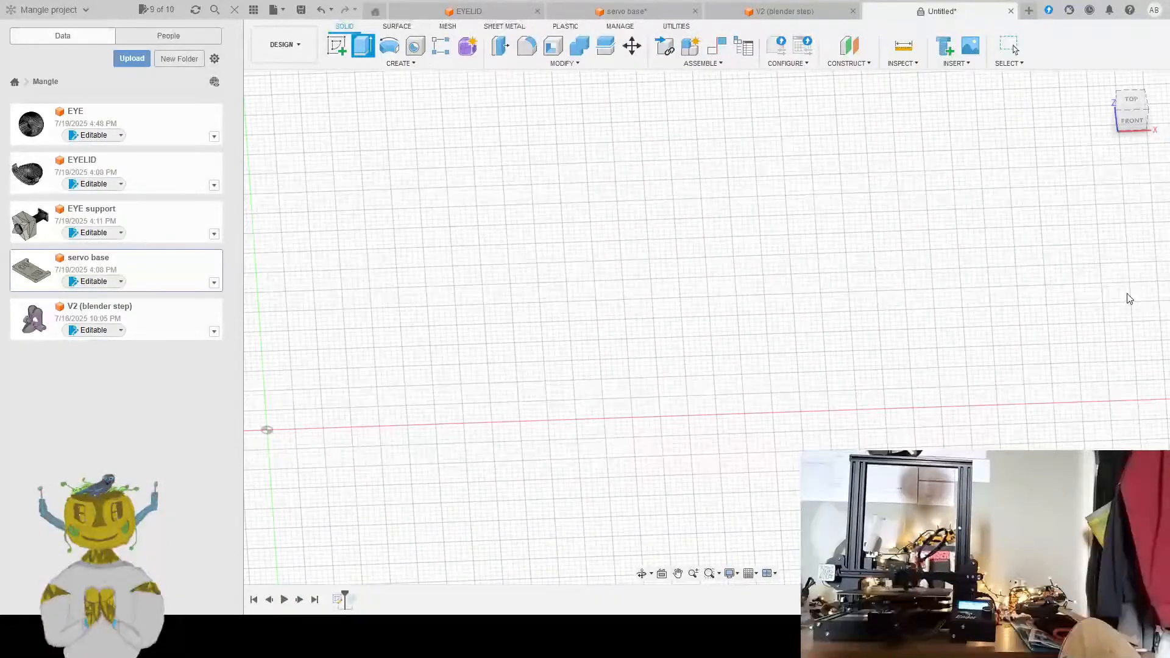
key(Escape)
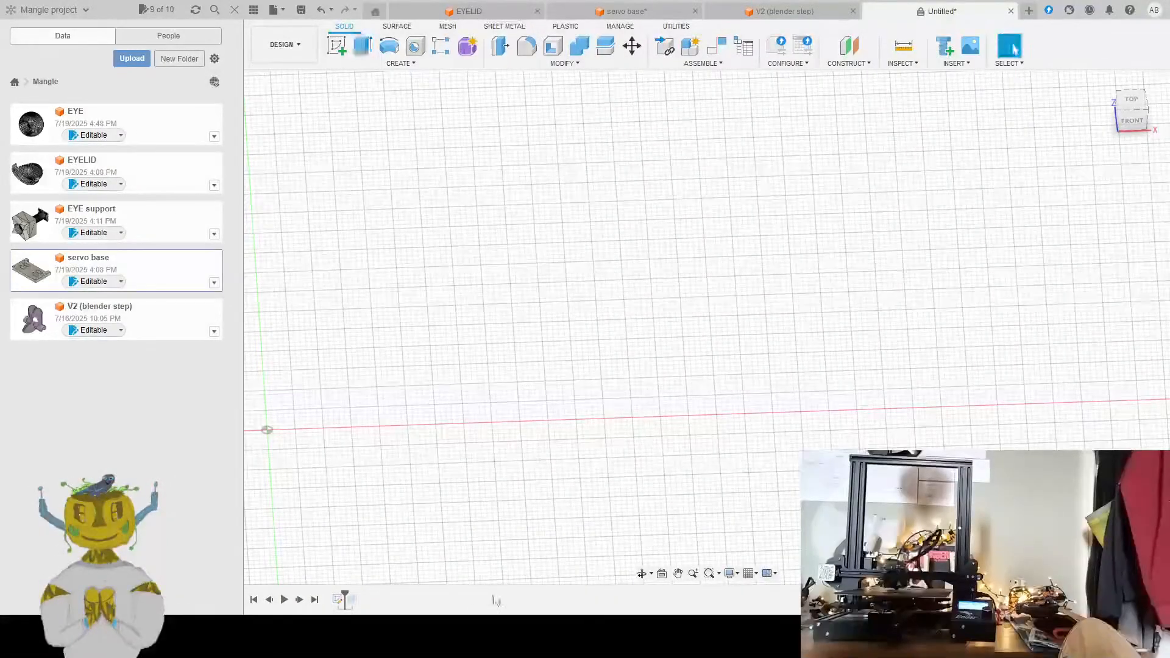
click(352, 600)
drag(345, 595, 360, 594)
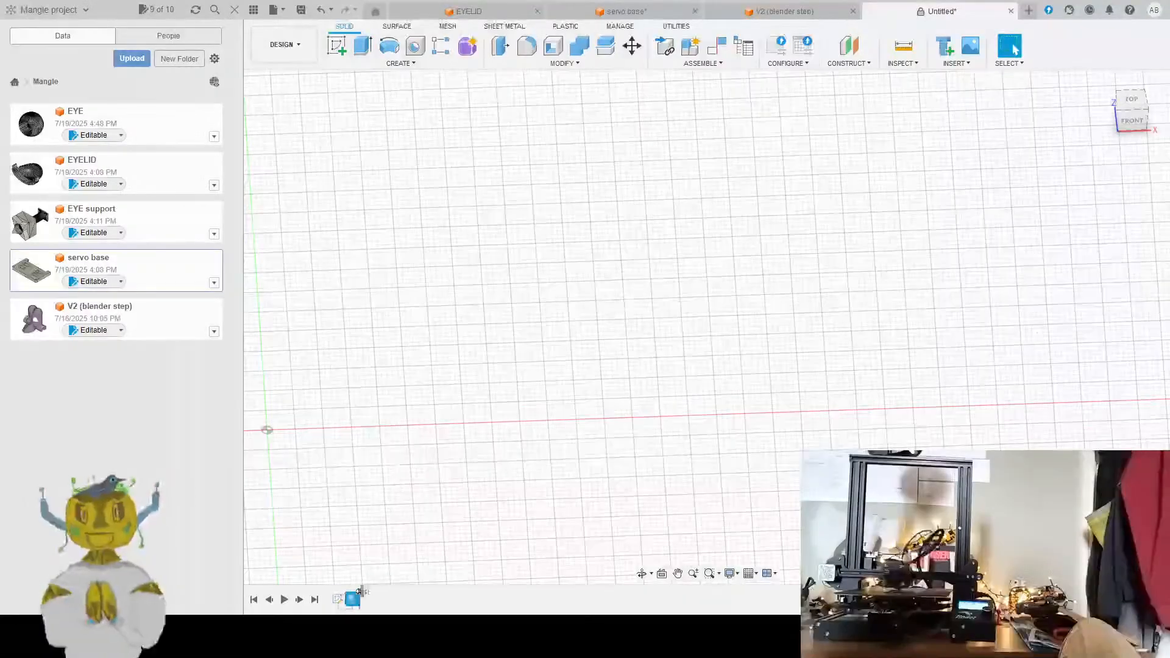
scroll(529, 443, down, 6)
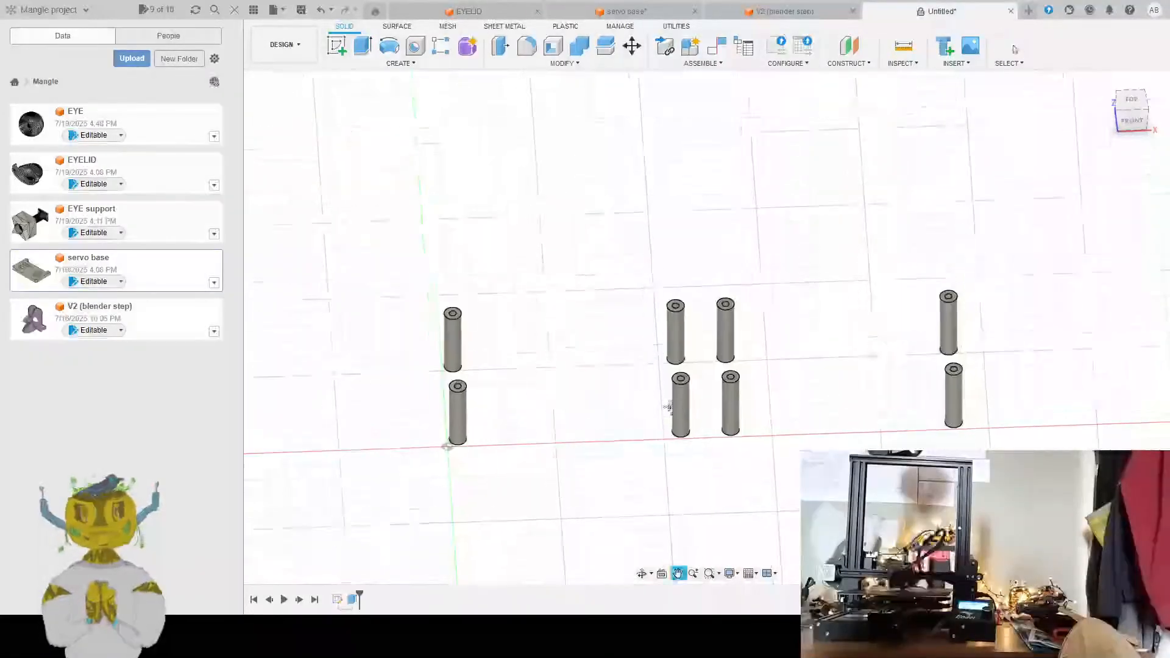
shift+middle_drag(732, 347, 734, 373)
scroll(729, 374, down, 3)
scroll(727, 362, up, 6)
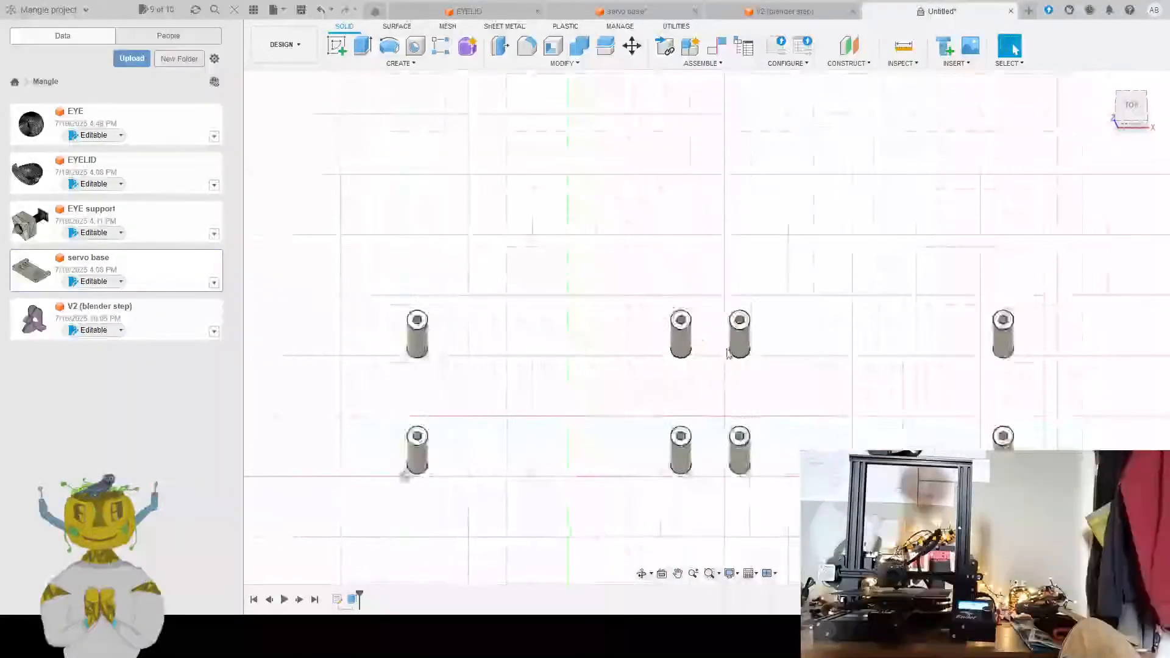
scroll(729, 335, down, 3)
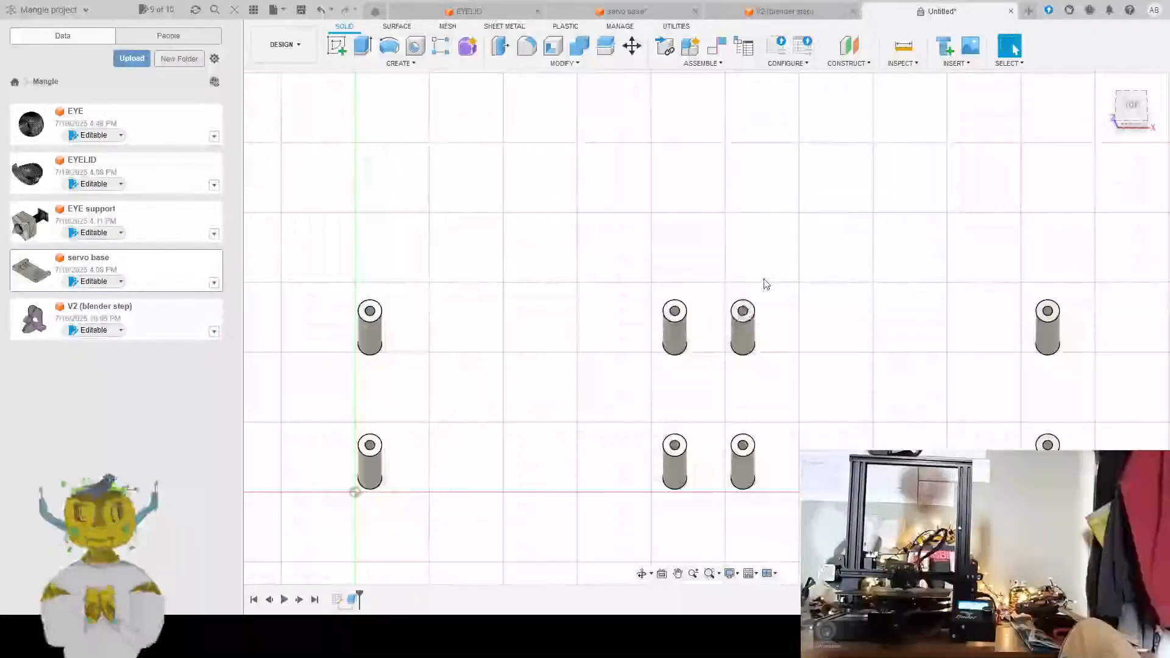
Delete the standoff extrusion from the timeline, keeping the base plate sketch
scroll(745, 358, up, 3)
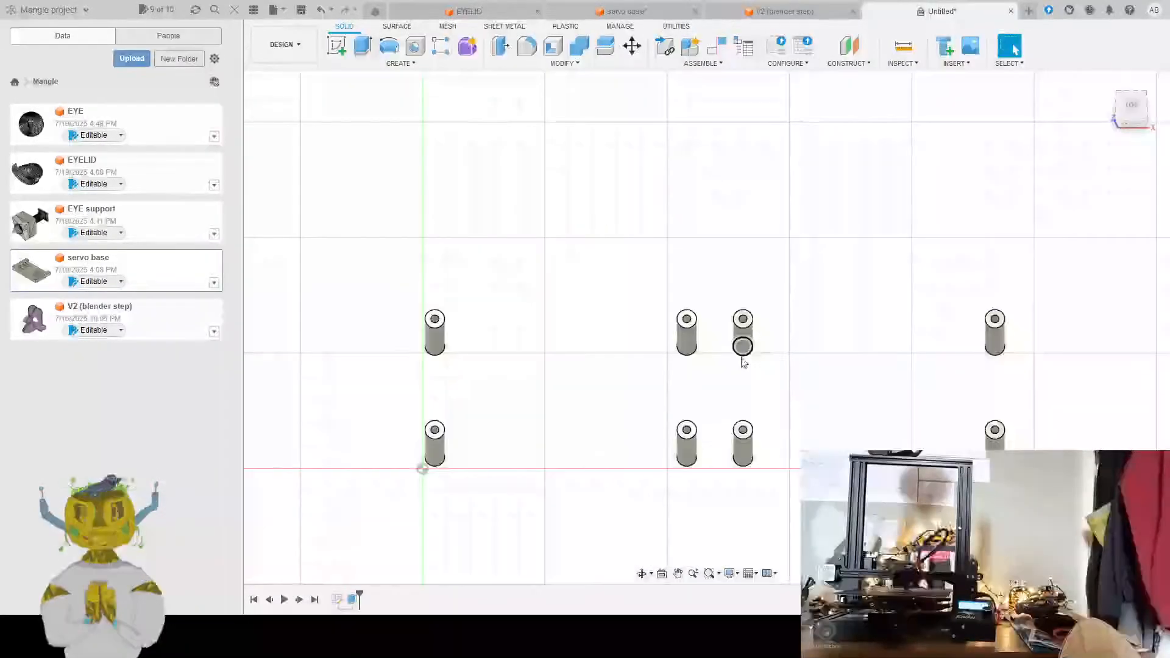
shift+middle_drag(745, 358, 786, 286)
click(338, 599)
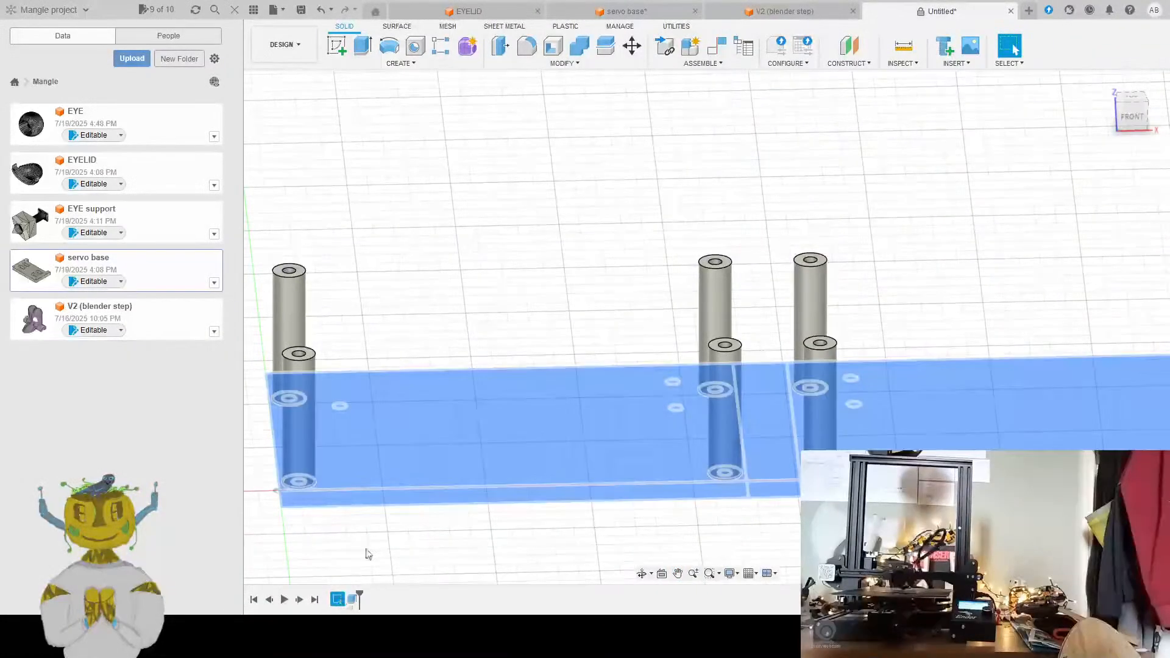
key(Delete)
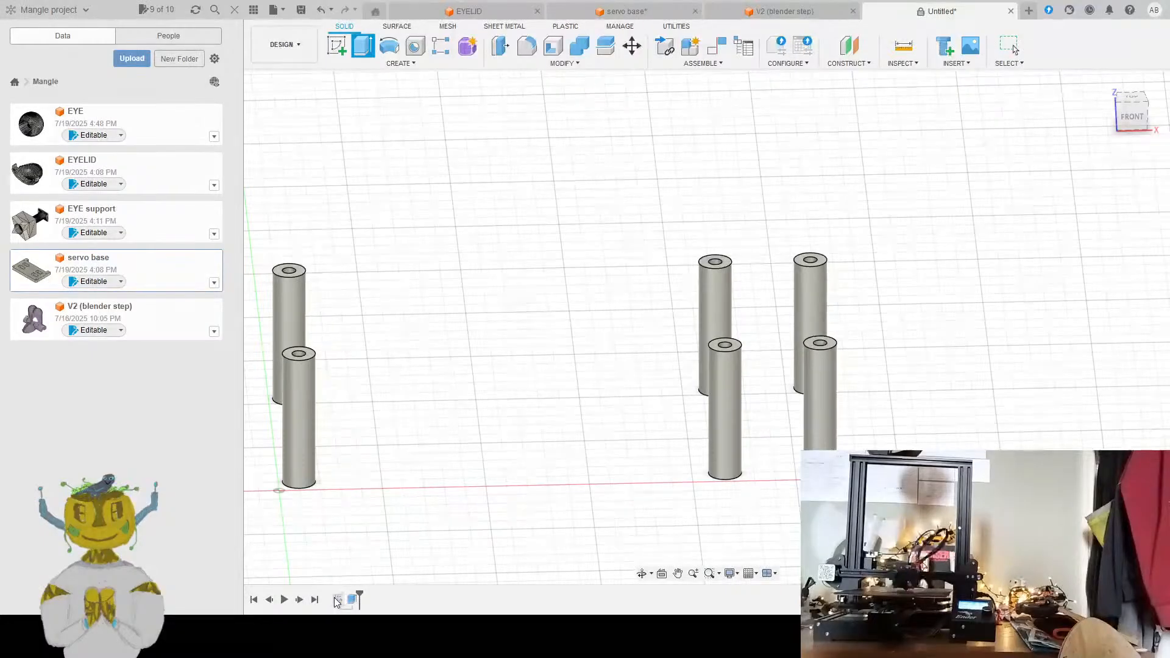
drag(343, 590, 356, 597)
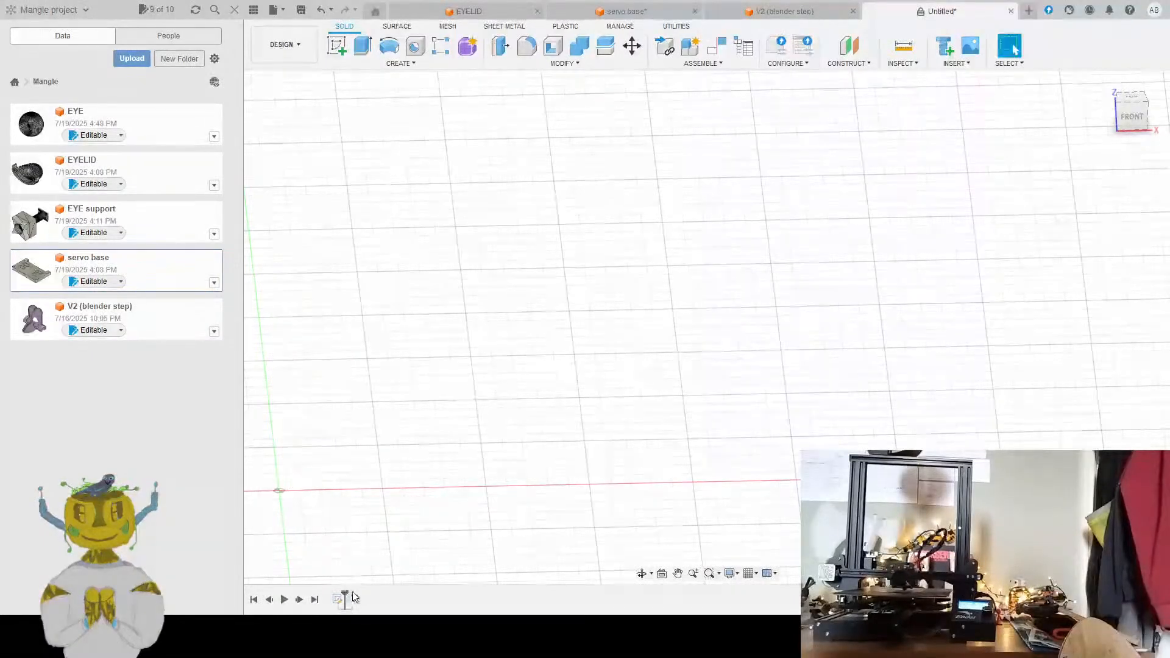
key(Delete)
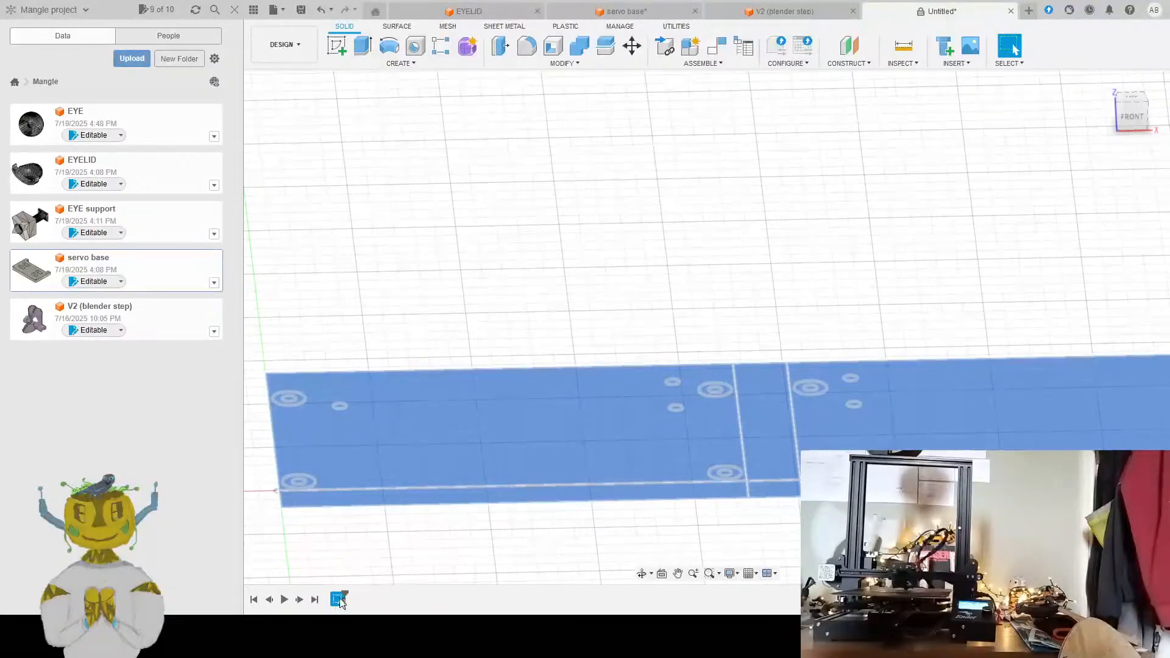
Start a new extrusion from the base plate sketch and select the ring profiles of the left section's mounting holes
double_click(383, 467)
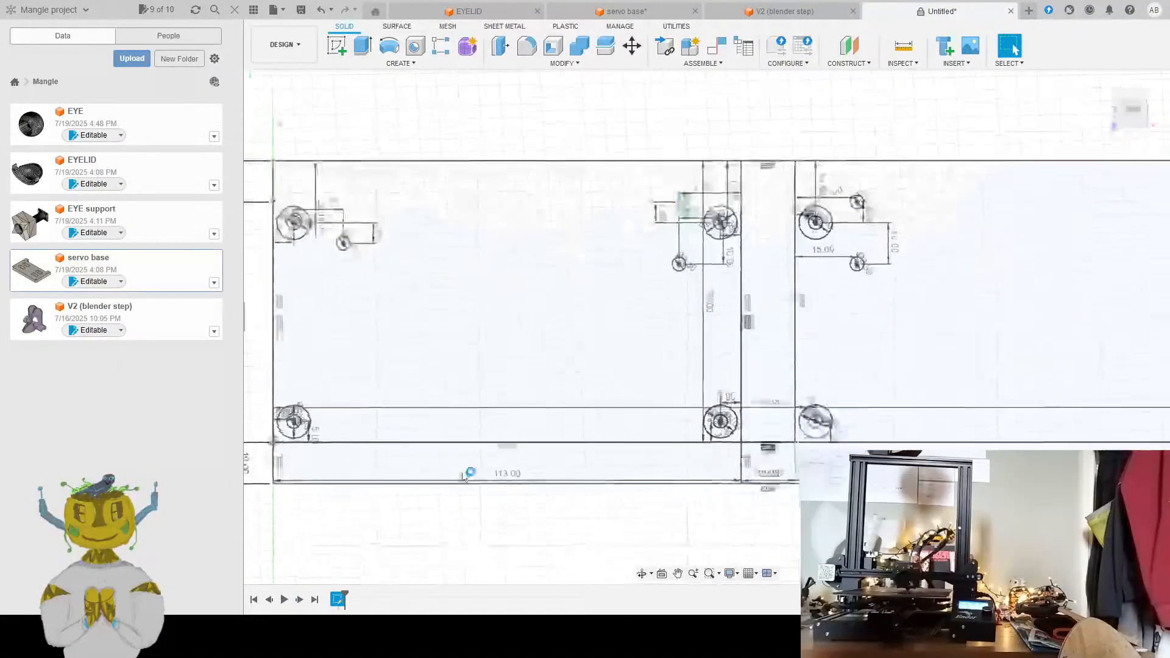
click(346, 26)
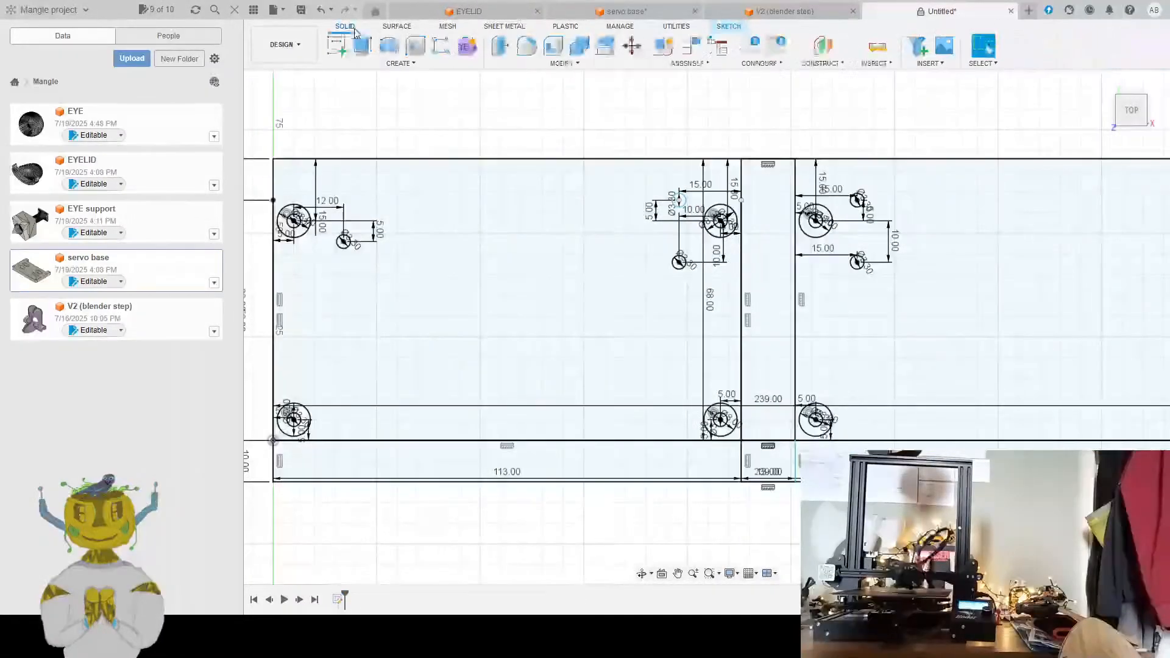
click(373, 49)
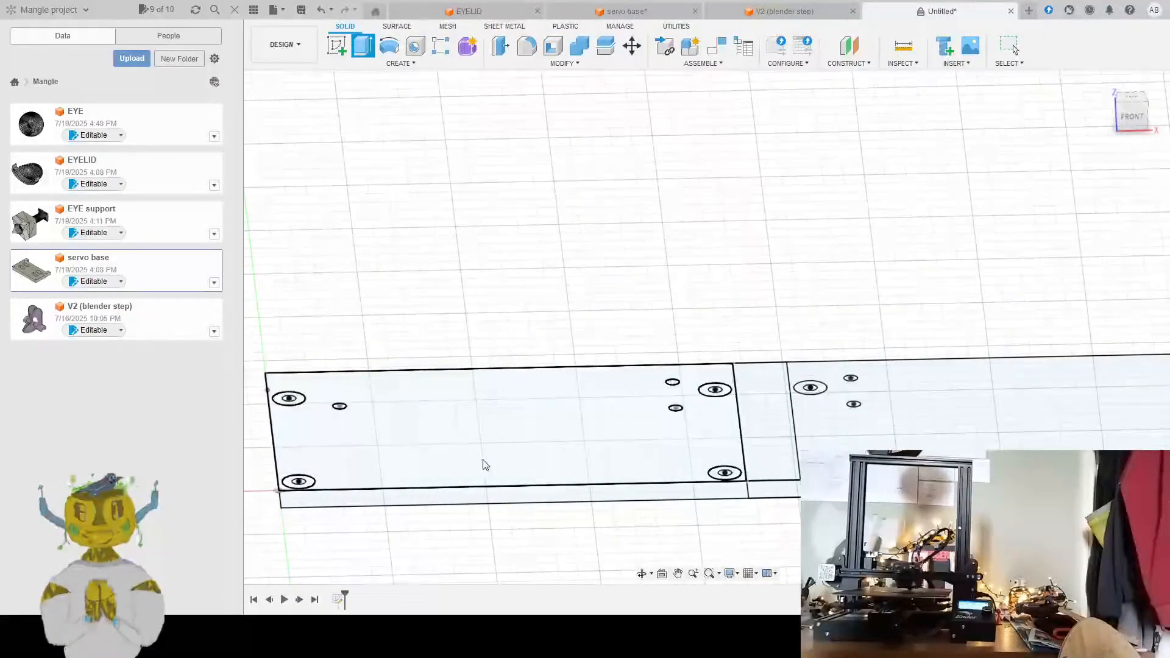
mouse_move(319, 418)
shift+middle_down()
mouse_move(374, 413)
mouse_move(349, 456)
mouse_move(405, 392)
mouse_move(445, 222)
shift+middle_up()
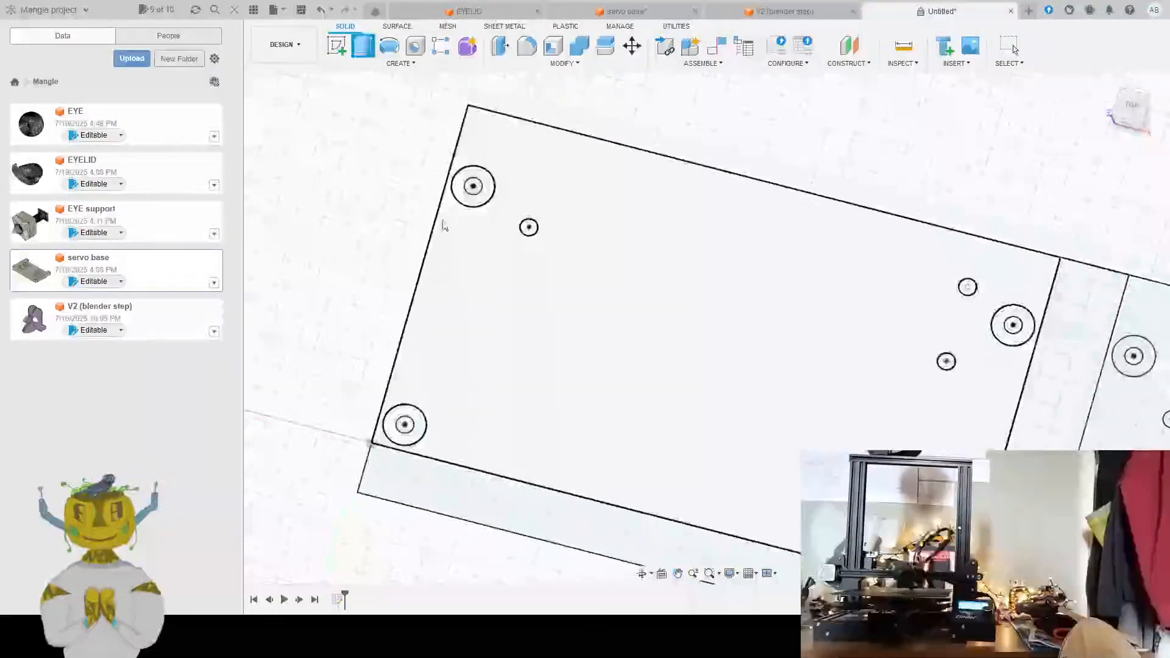
click(486, 199)
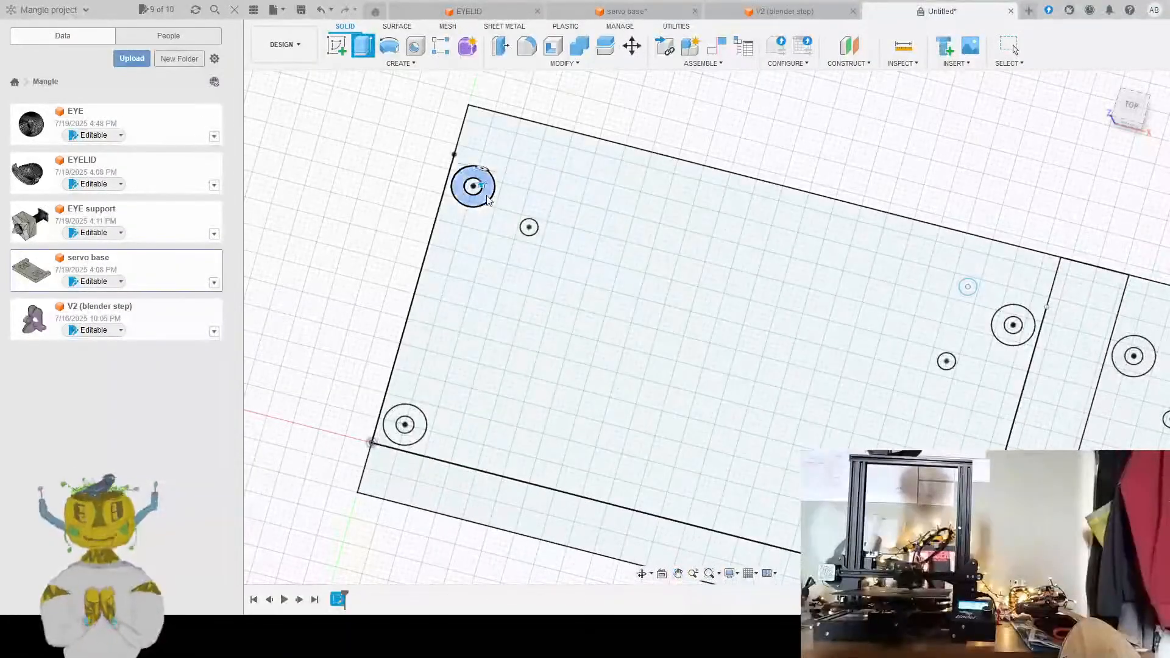
shift+click(412, 423)
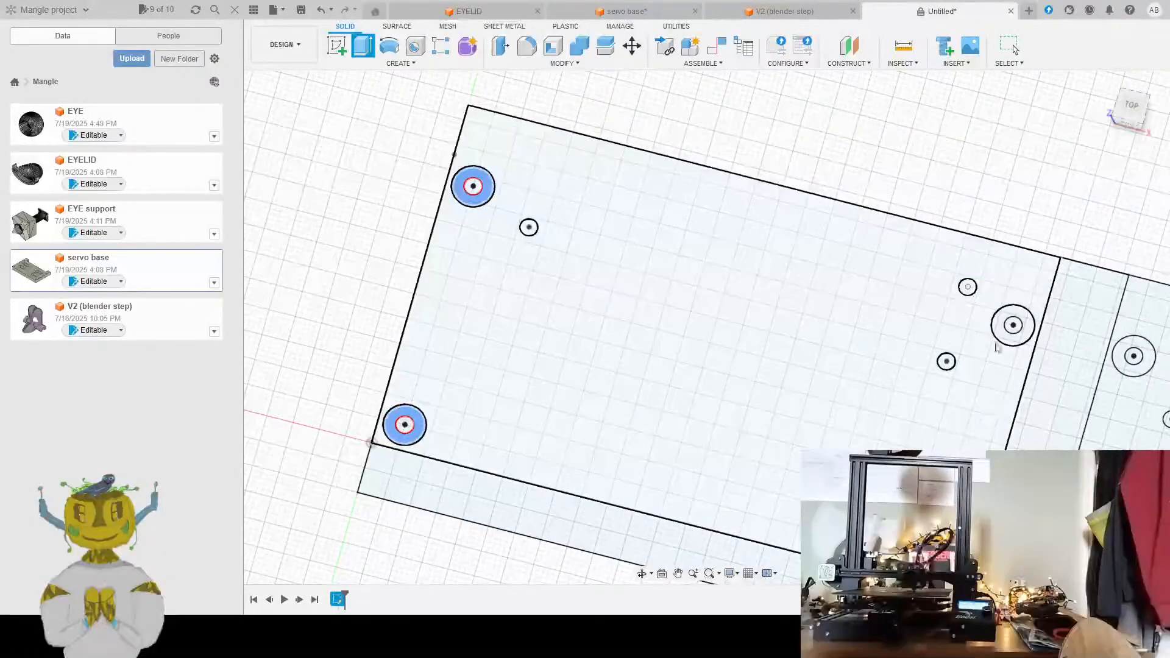
shift+click(1013, 325)
Add the right section's four mounting-hole ring profiles and extrude all the selected rings upward into hollow standoffs
scroll(1012, 428, down, 1)
middle_drag(1073, 436, 753, 337)
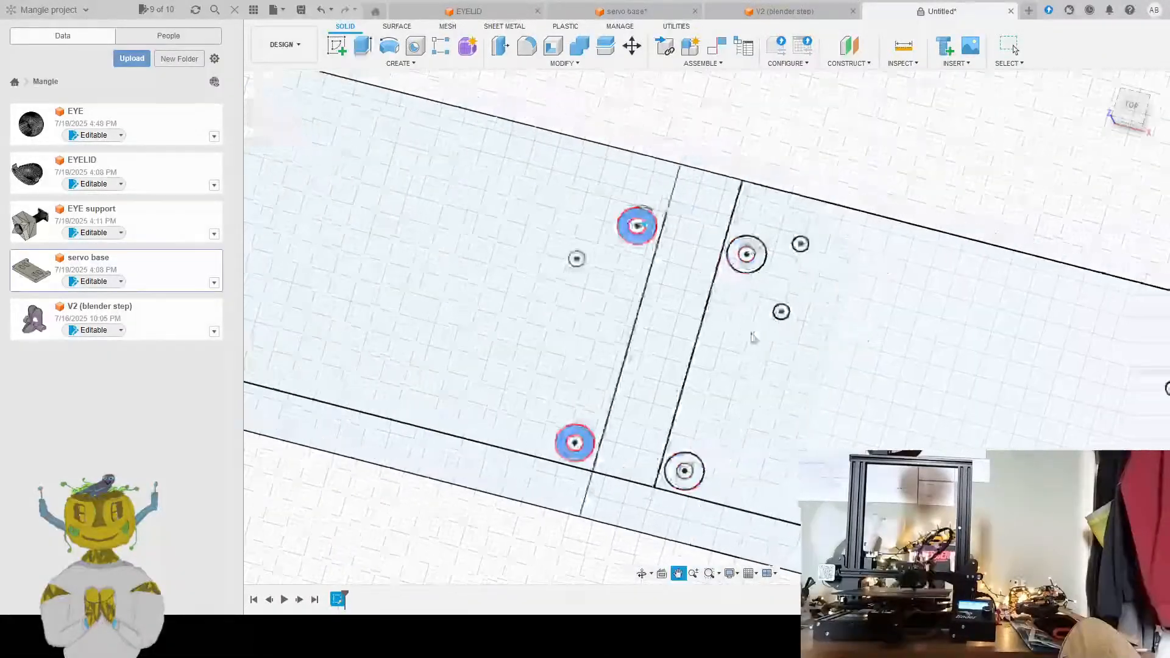
scroll(754, 334, down, 1)
scroll(756, 300, up, 1)
scroll(756, 300, up, 2)
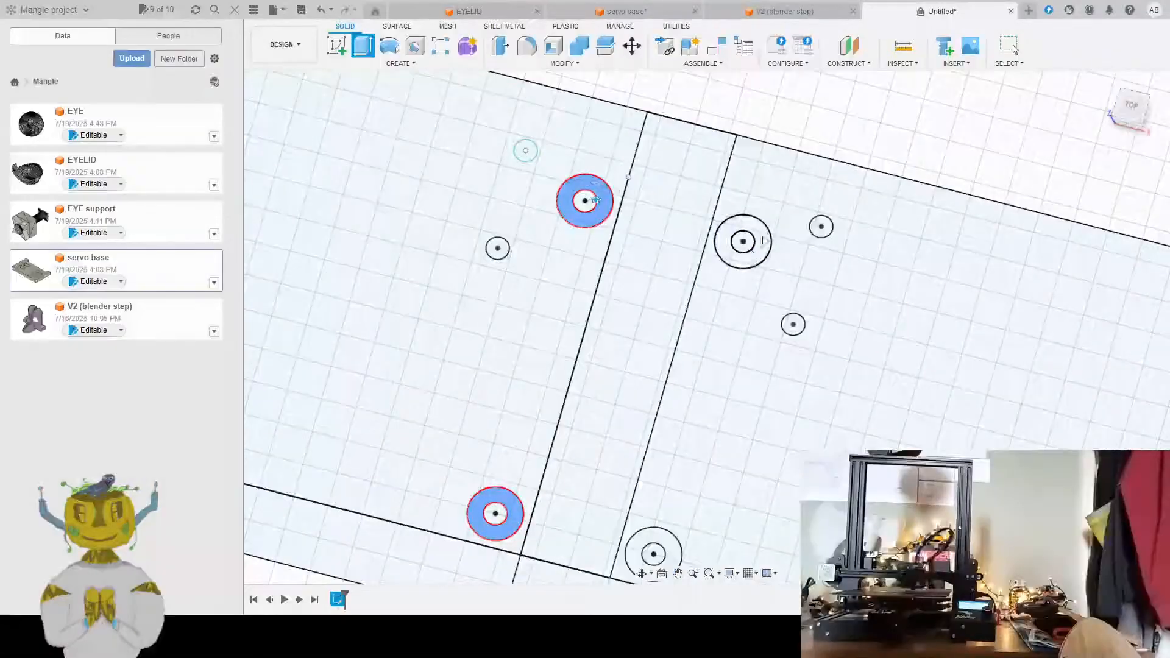
shift+click(754, 241)
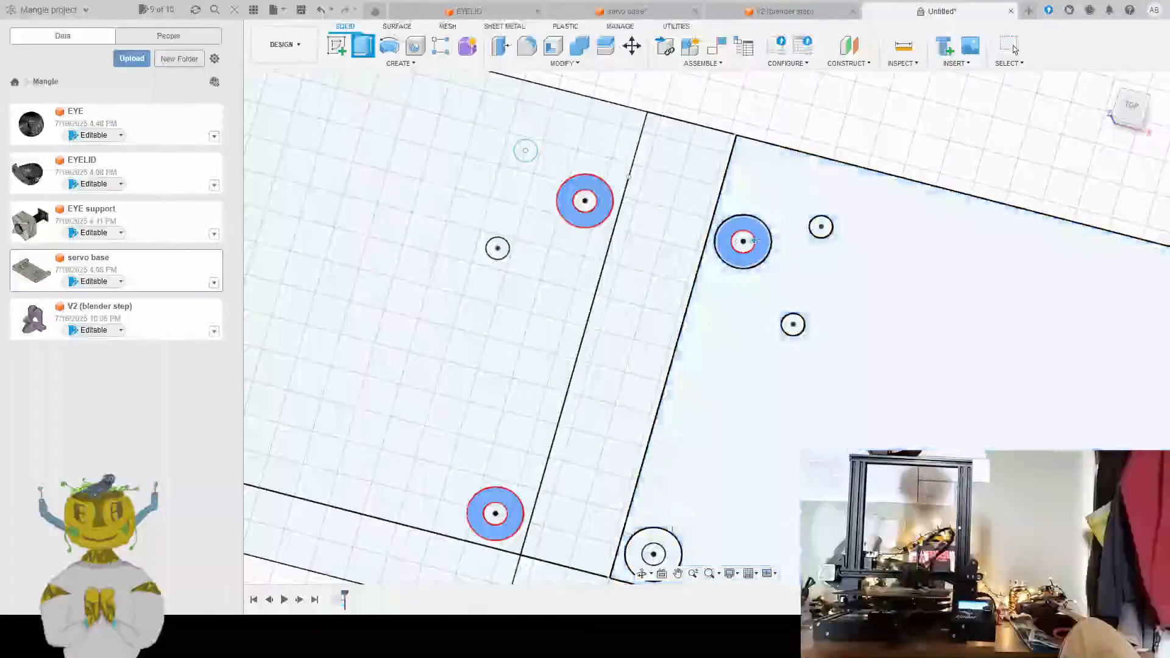
shift+click(665, 549)
scroll(975, 451, down, 1)
middle_drag(1134, 445, 721, 288)
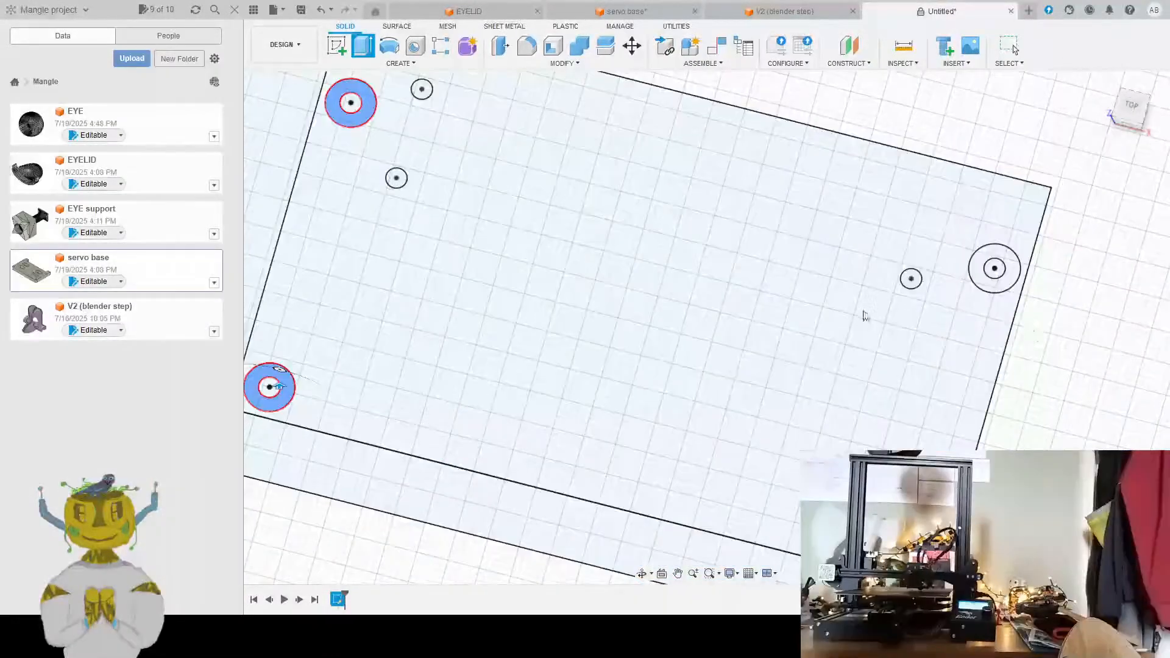
scroll(872, 301, down, 1)
middle_drag(874, 296, 707, 280)
scroll(708, 278, down, 1)
scroll(778, 277, up, 2)
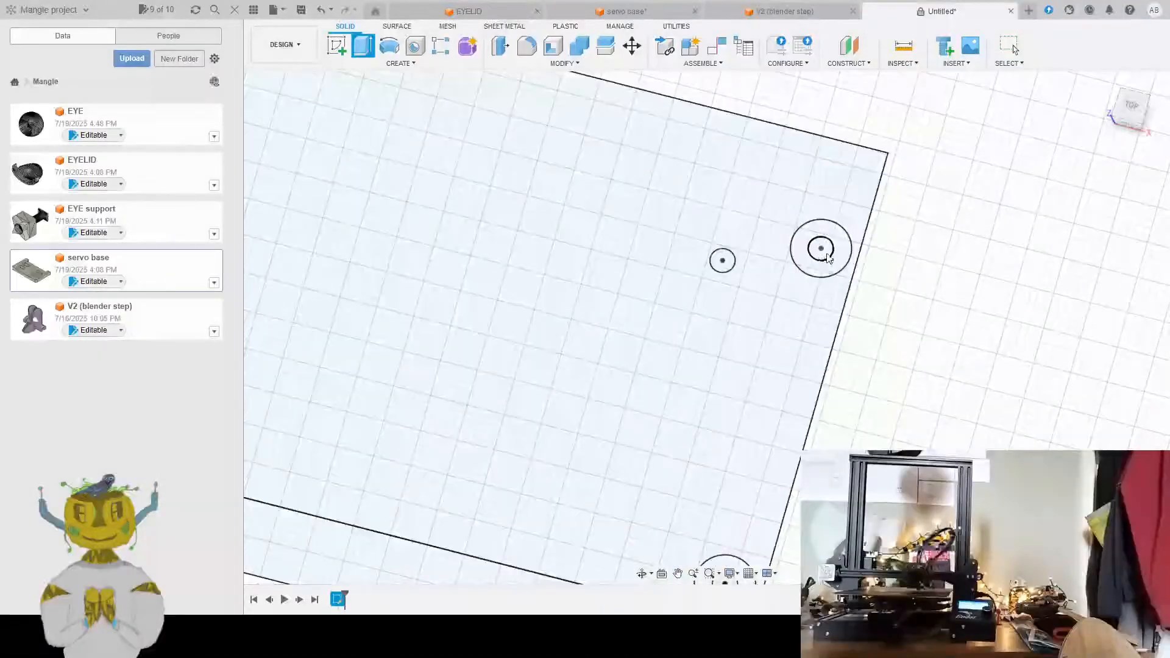
click(838, 258)
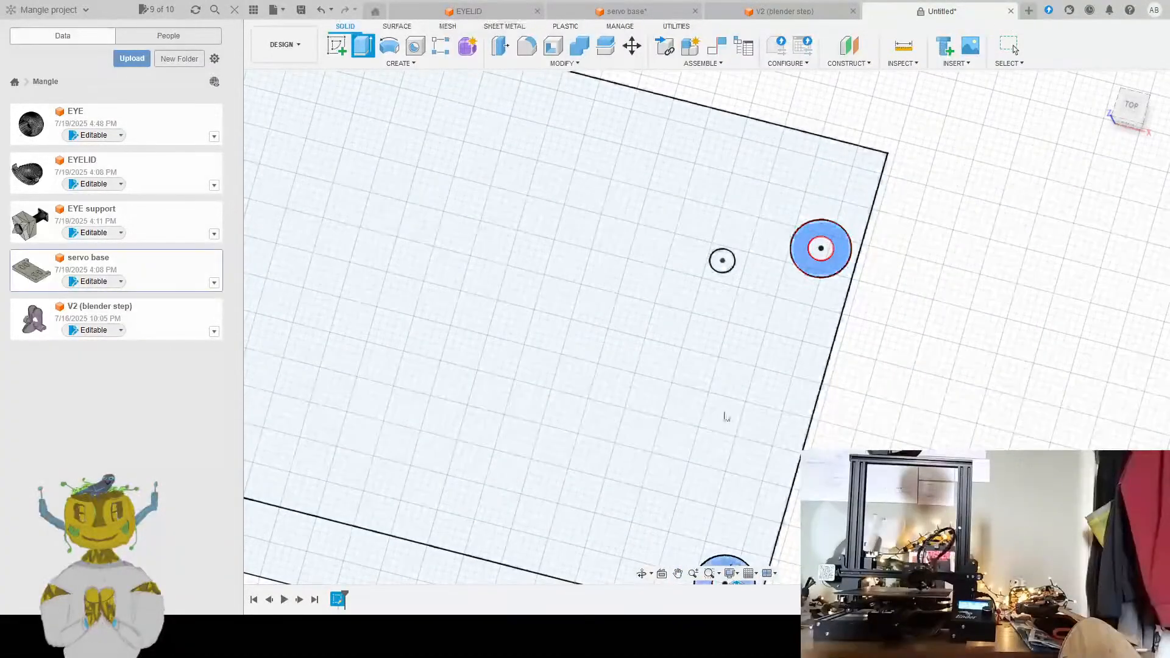
scroll(706, 312, up, 2)
scroll(706, 312, down, 2)
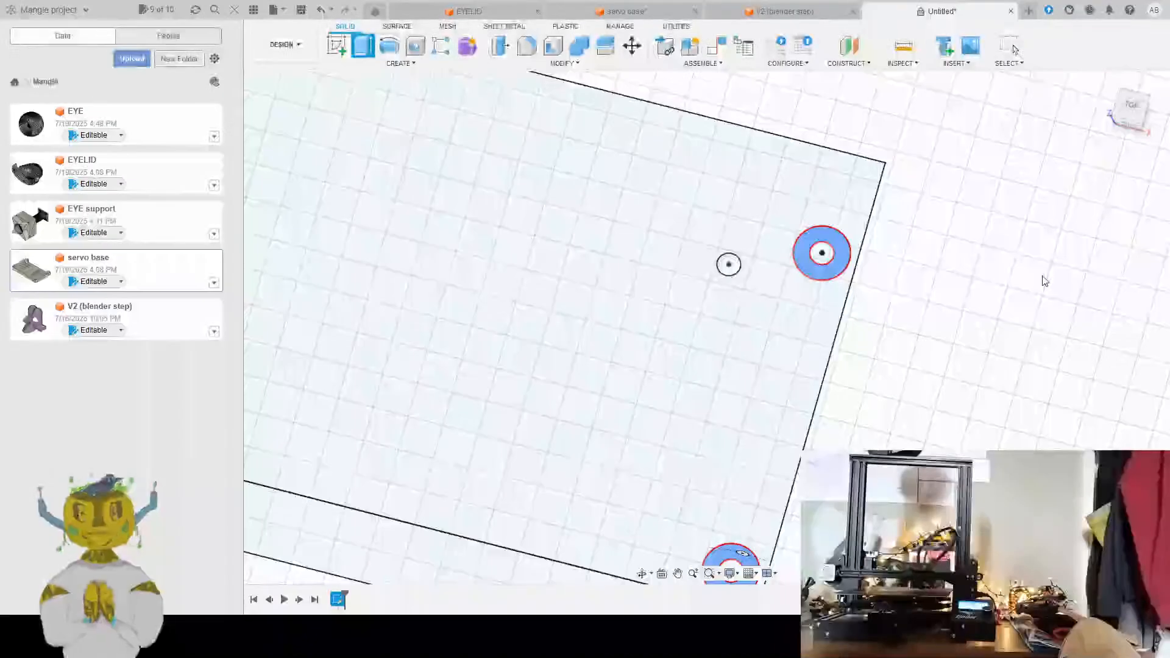
key(e)
key(Return)
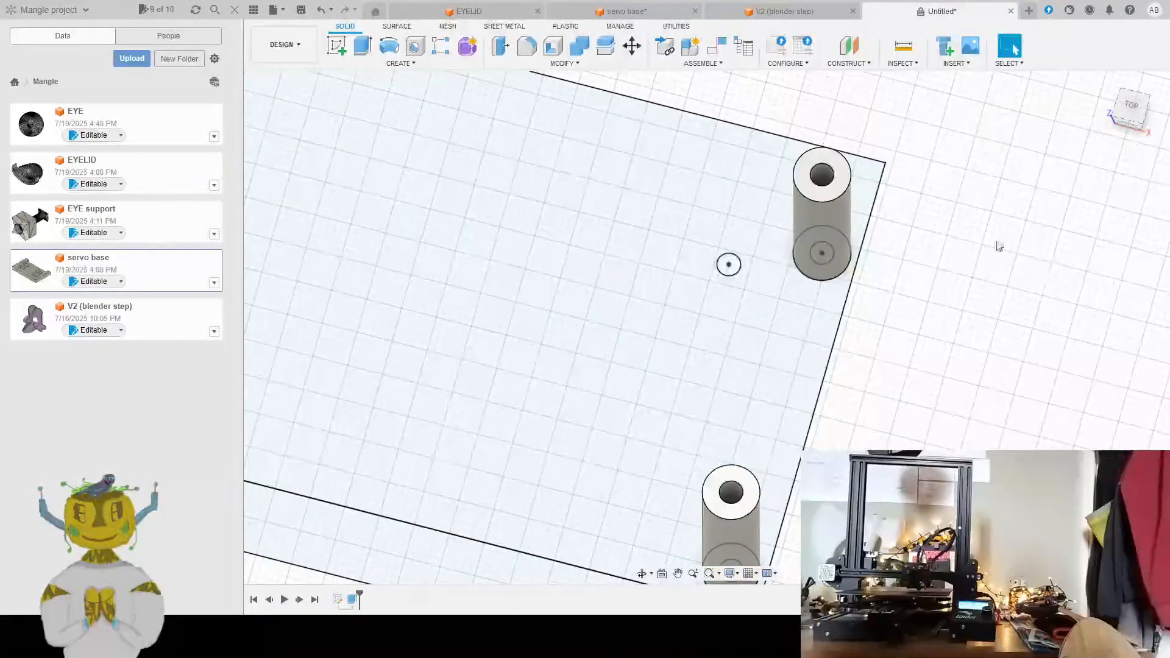
Inspect the extruded standoffs across both sections of the base plate sketch from several angles
mouse_move(814, 255)
shift+middle_down()
mouse_move(838, 173)
mouse_move(707, 154)
mouse_move(726, 115)
mouse_move(592, 182)
shift+middle_up()
middle_drag(342, 195, 612, 240)
middle_drag(262, 576, 575, 532)
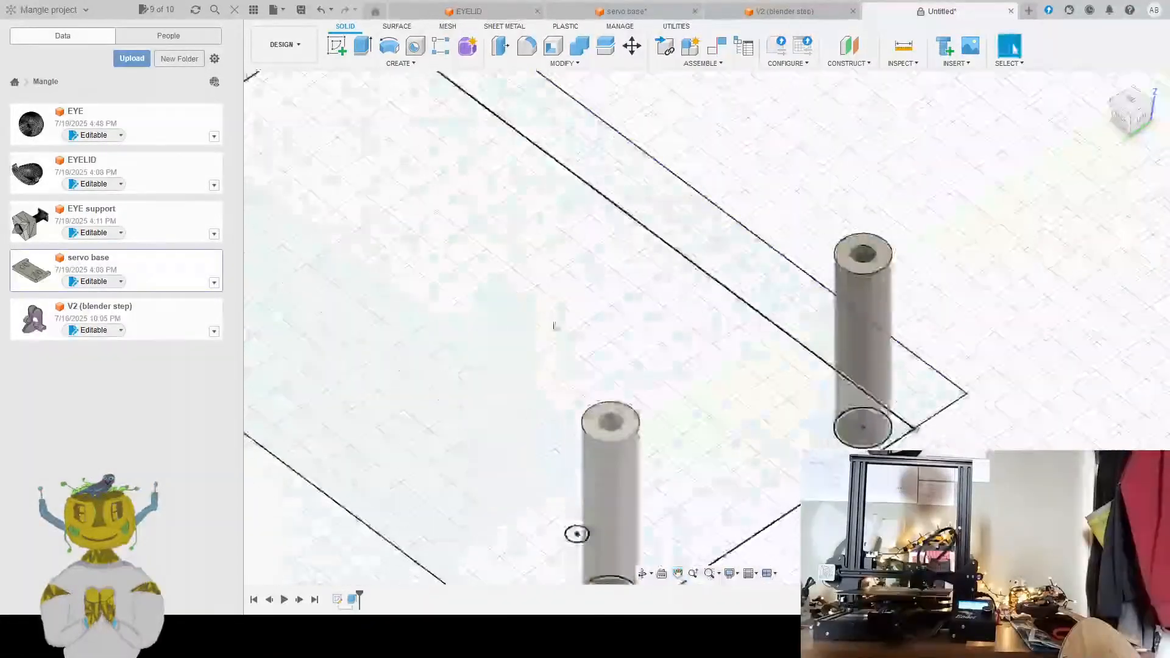
scroll(579, 306, up, 2)
scroll(593, 310, down, 5)
shift+middle_drag(467, 141, 793, 237)
middle_drag(792, 238, 778, 291)
scroll(778, 291, down, 5)
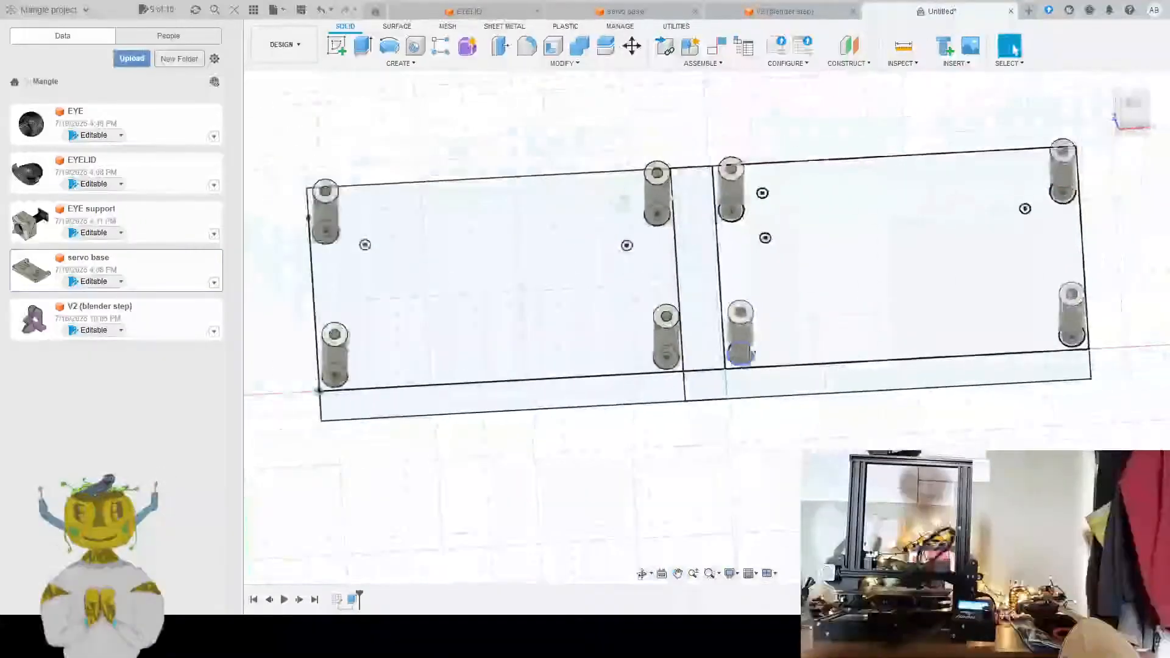
scroll(736, 342, up, 6)
scroll(683, 320, down, 3)
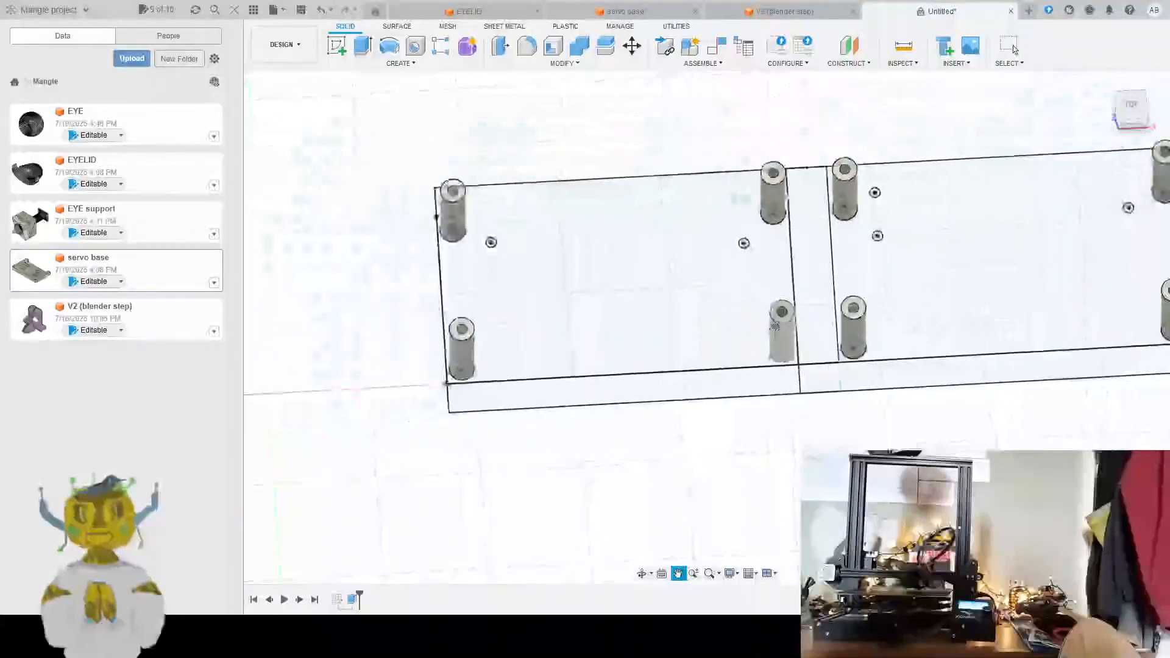
Extrude the left, middle and right section profiles together with the front edge strips into a base plate, leaving the small holes open
scroll(682, 311, up, 4)
scroll(613, 284, up, 2)
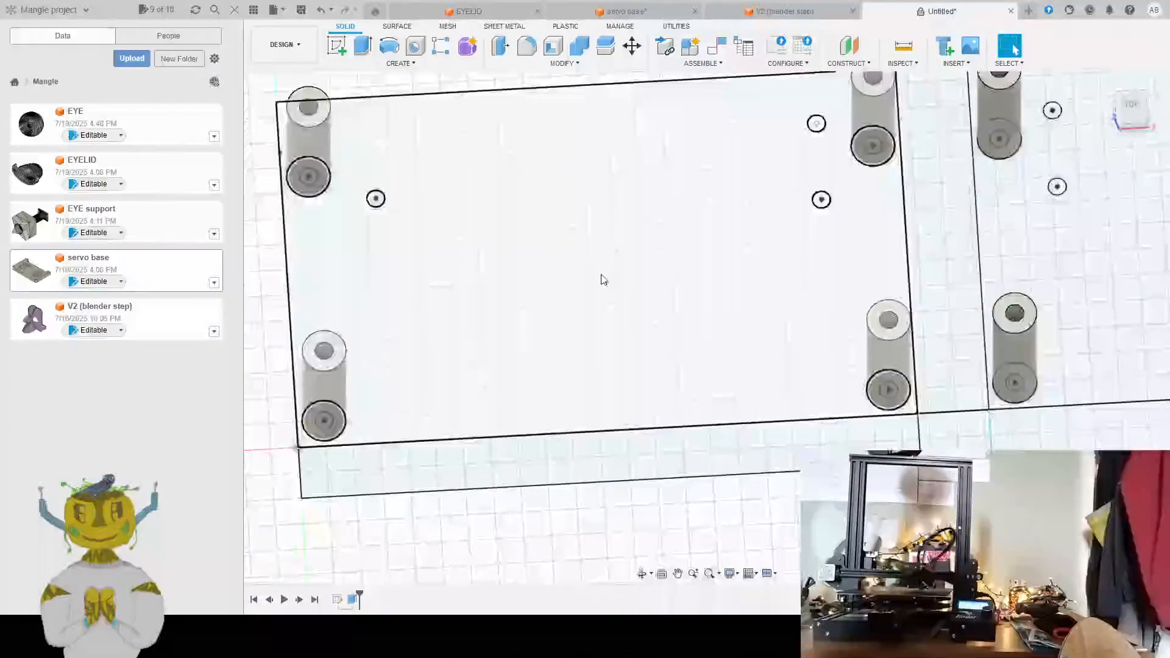
click(476, 259)
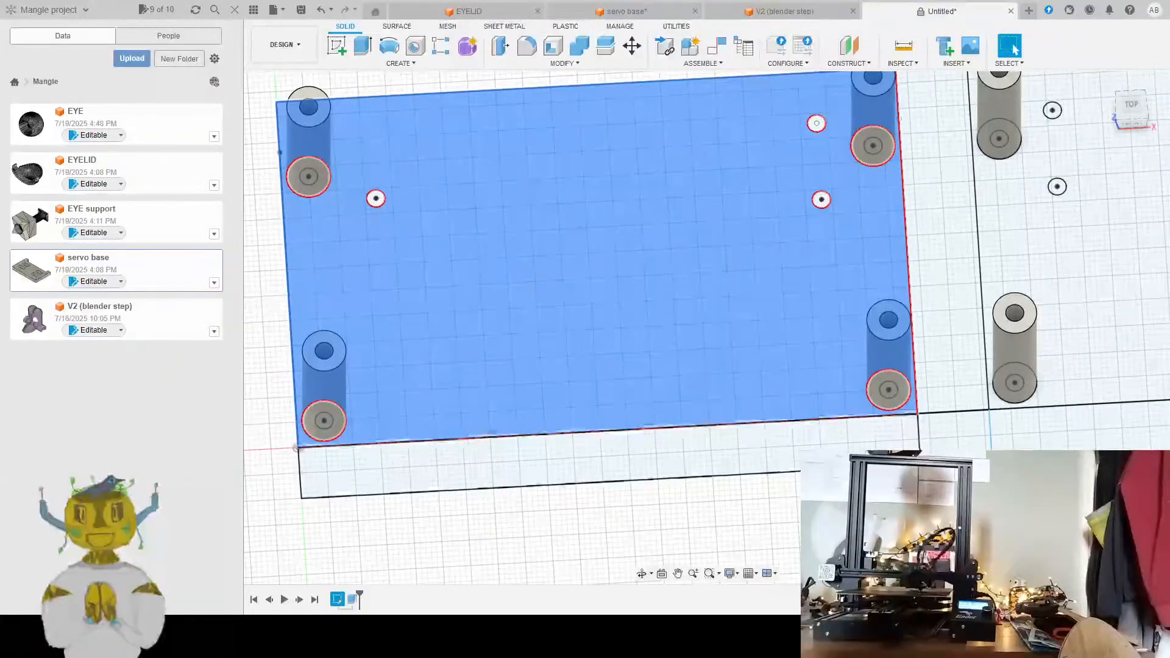
shift+click(903, 436)
scroll(935, 331, down, 1)
middle_drag(934, 332, 546, 478)
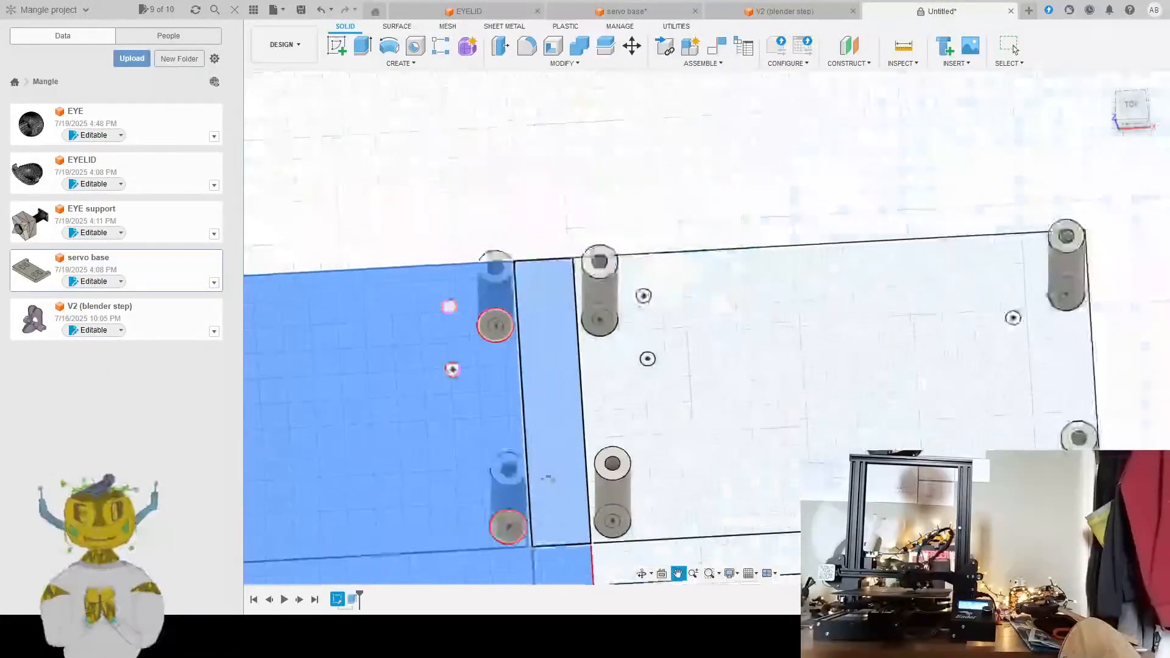
shift+click(548, 478)
shift+click(741, 552)
shift+click(784, 356)
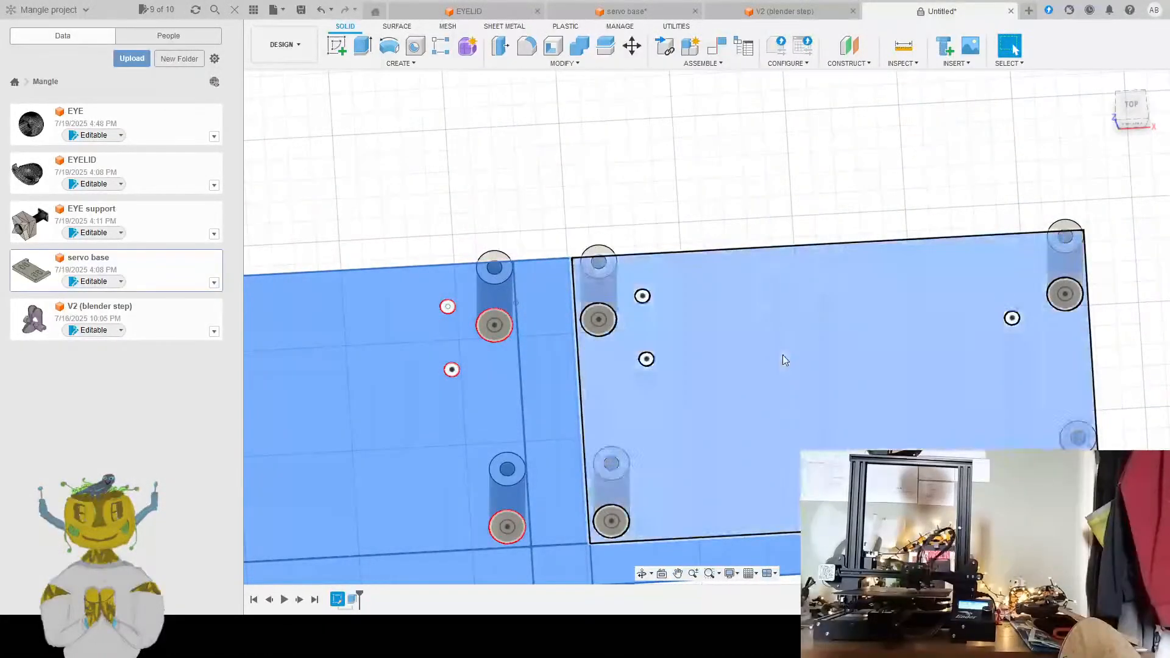
shift+click(907, 327)
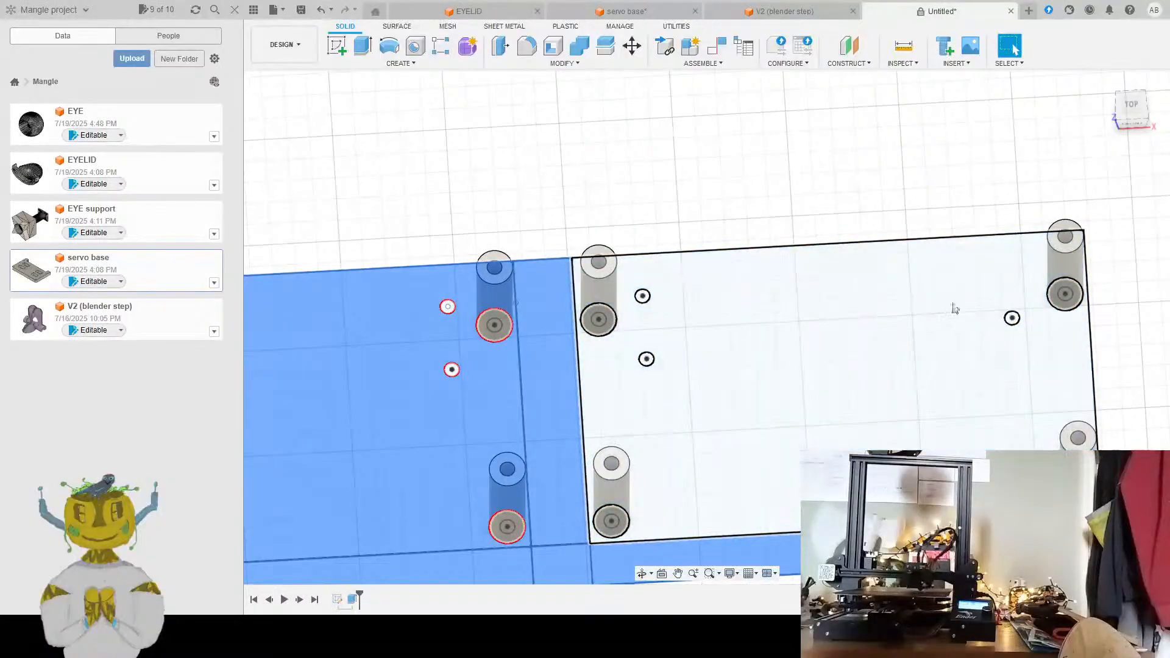
shift+click(917, 351)
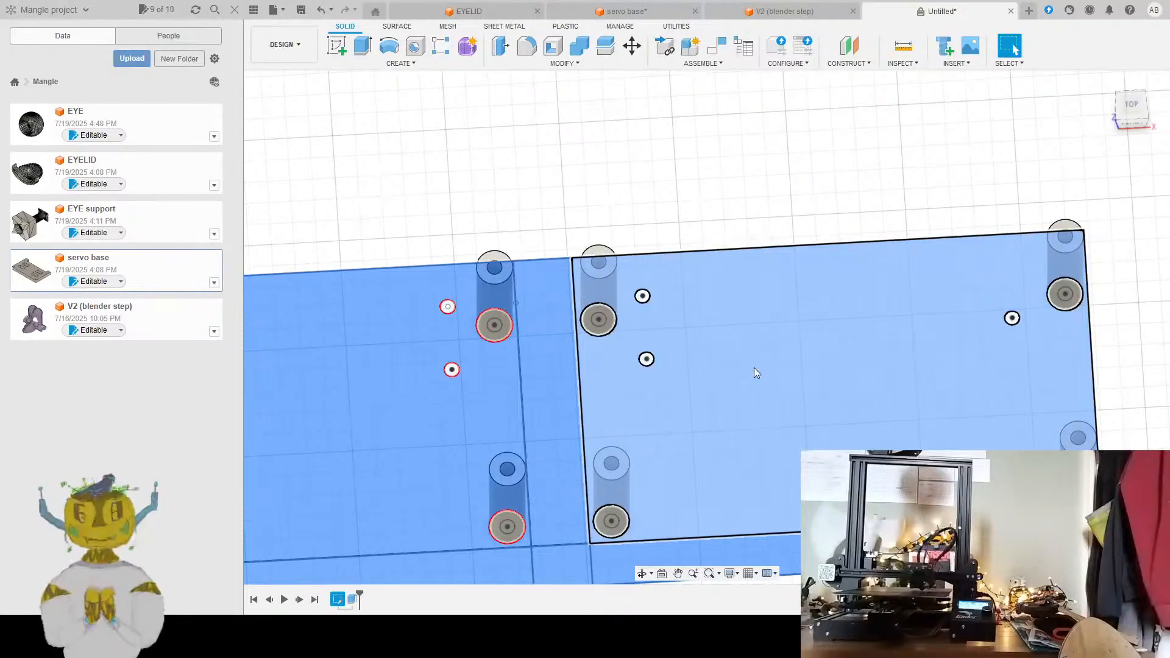
click(372, 52)
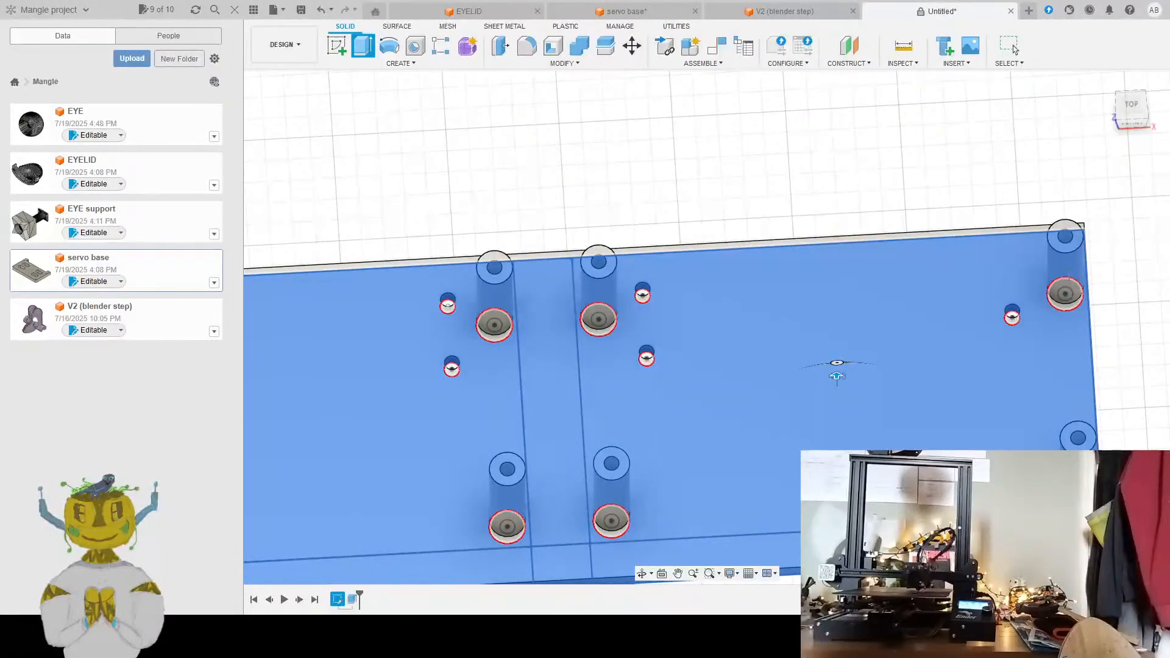
click(1013, 47)
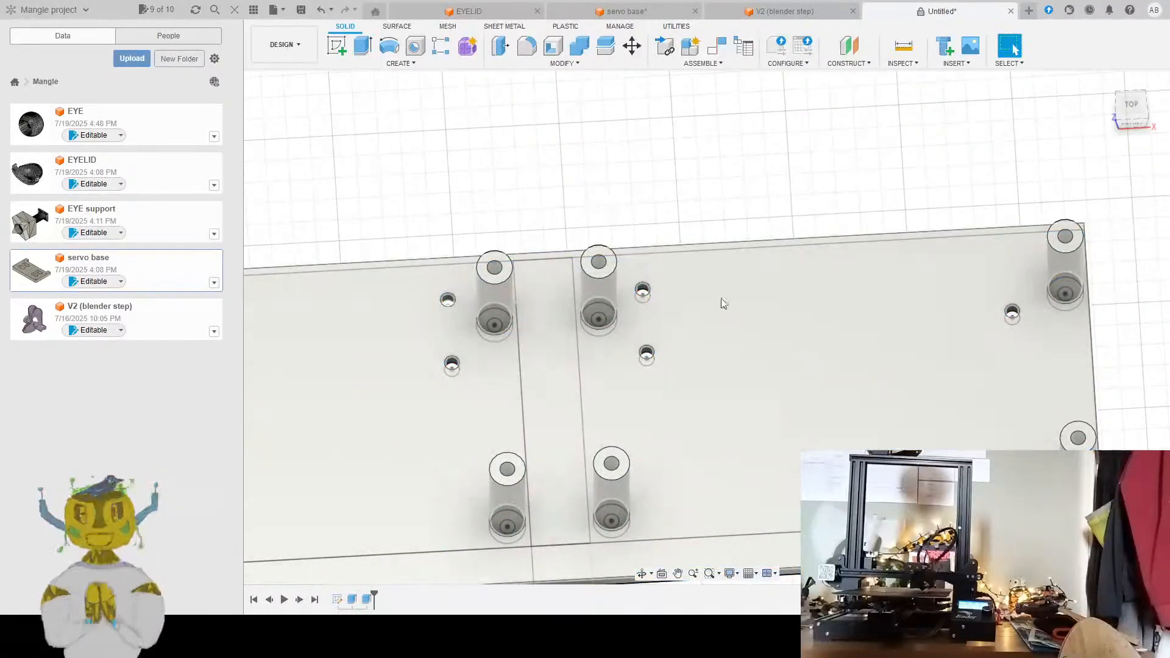
Check the base plate's extrusion from above and inspect the plate with its standoffs and holes from several angles
shift+middle_drag(722, 298, 718, 324)
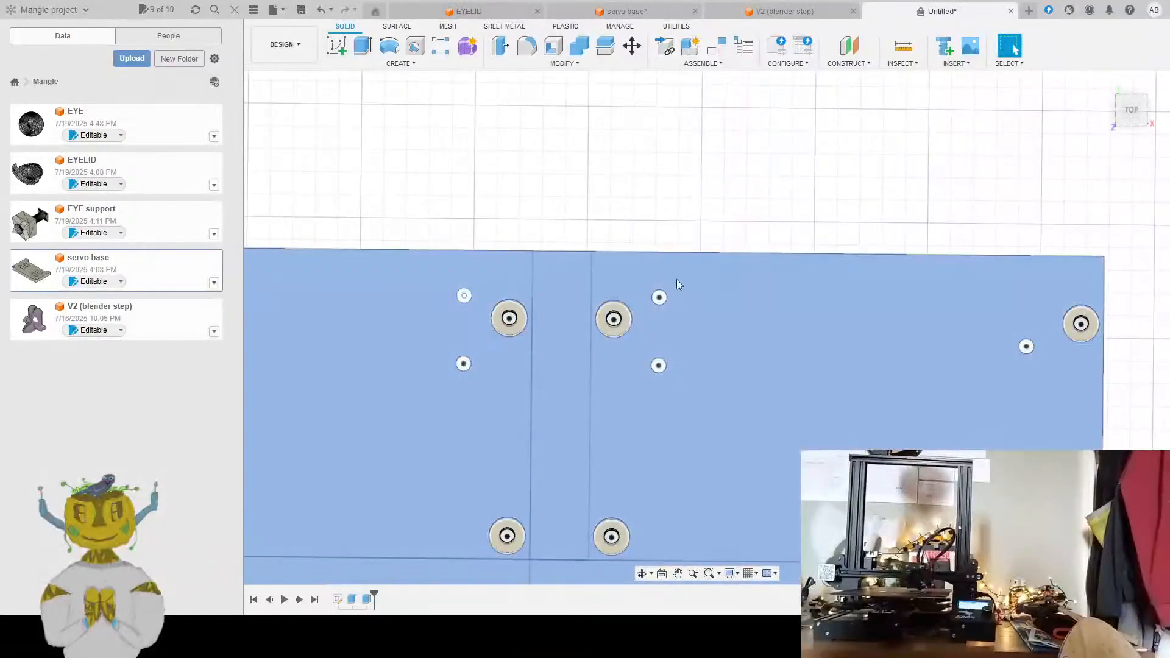
click(677, 280)
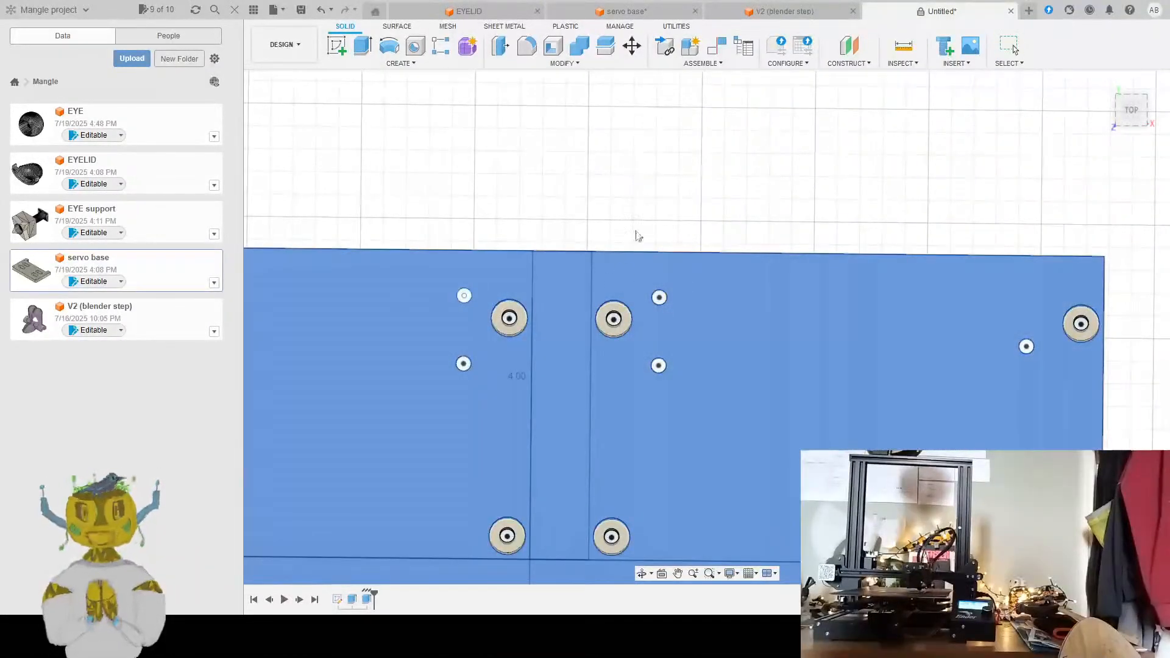
click(960, 215)
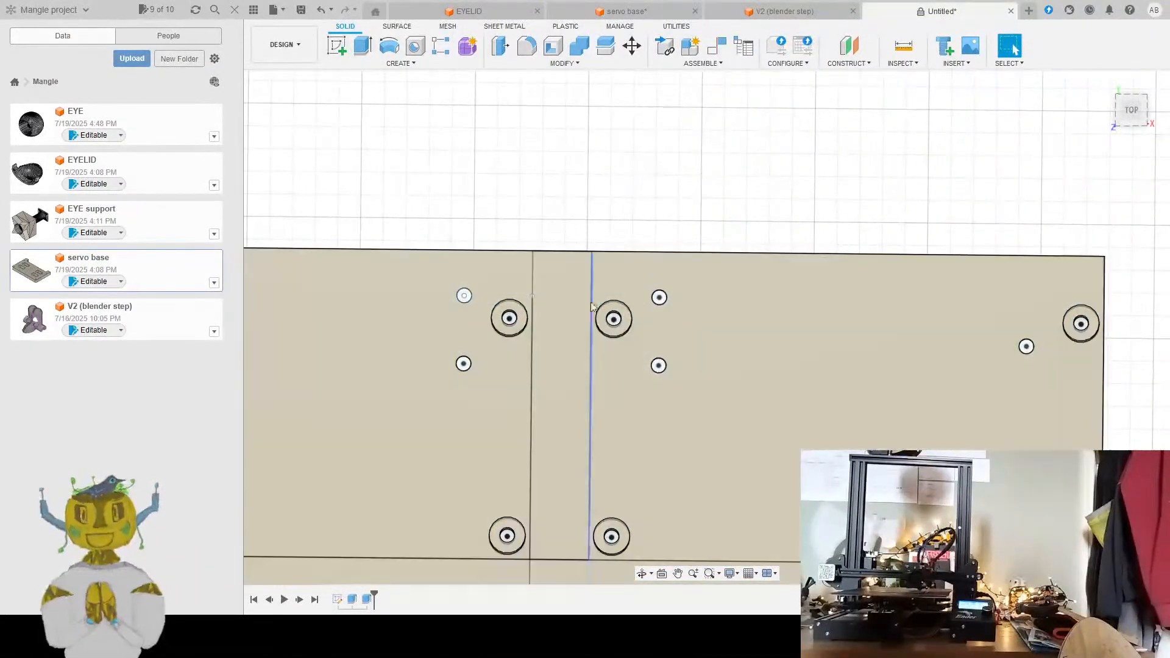
shift+middle_drag(535, 309, 529, 263)
middle_drag(467, 303, 769, 213)
middle_drag(694, 240, 683, 279)
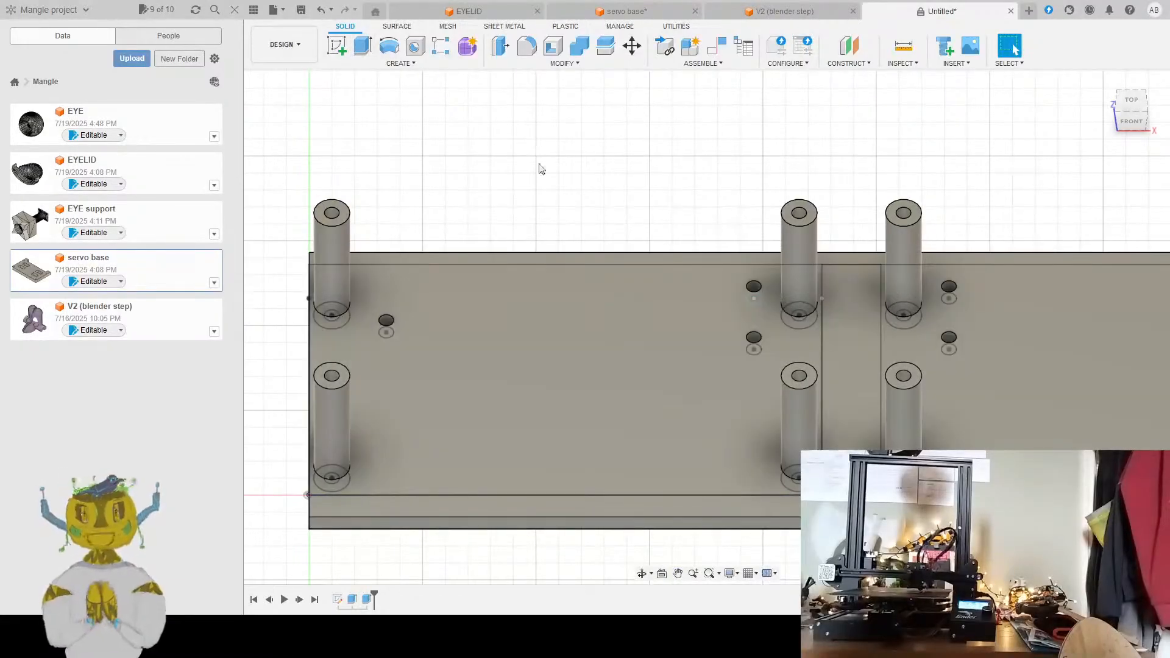
shift+middle_drag(560, 174, 575, 204)
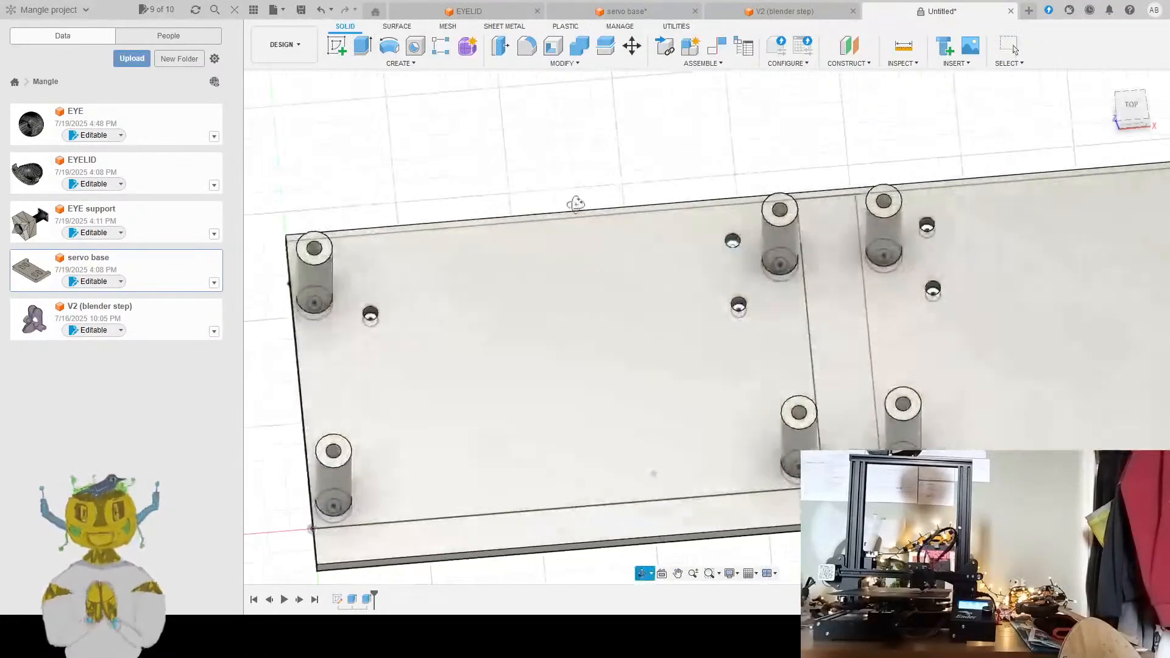
click(366, 53)
click(840, 291)
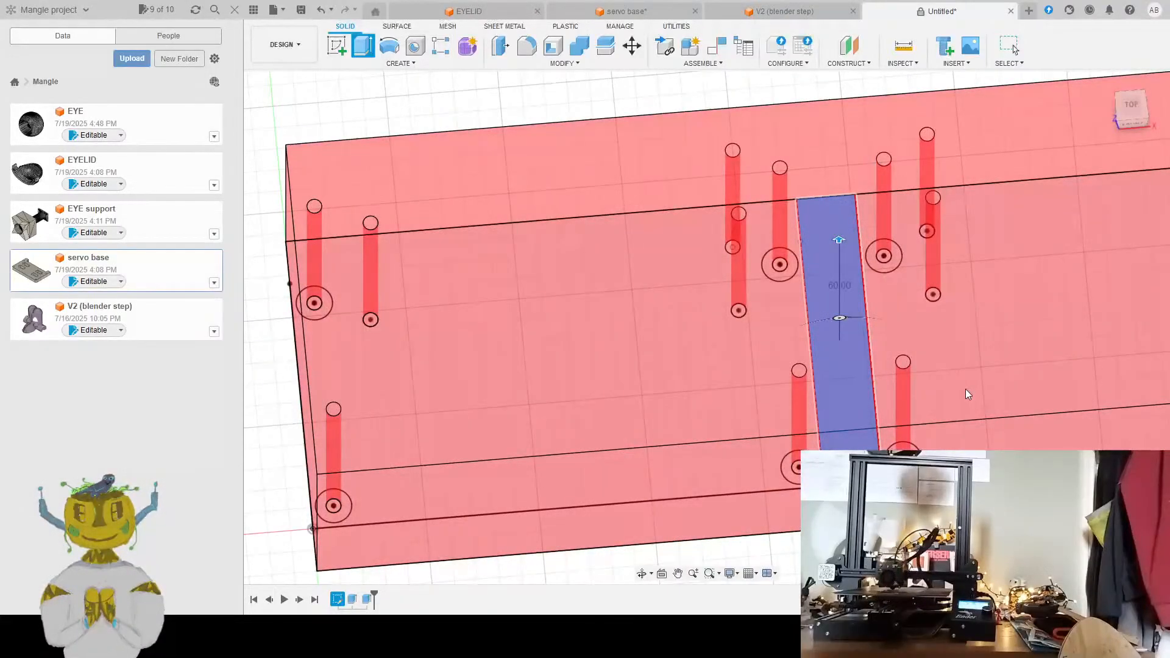
key(Return)
Undo the base plate extrusion, keeping the standoffs
scroll(872, 279, up, 2)
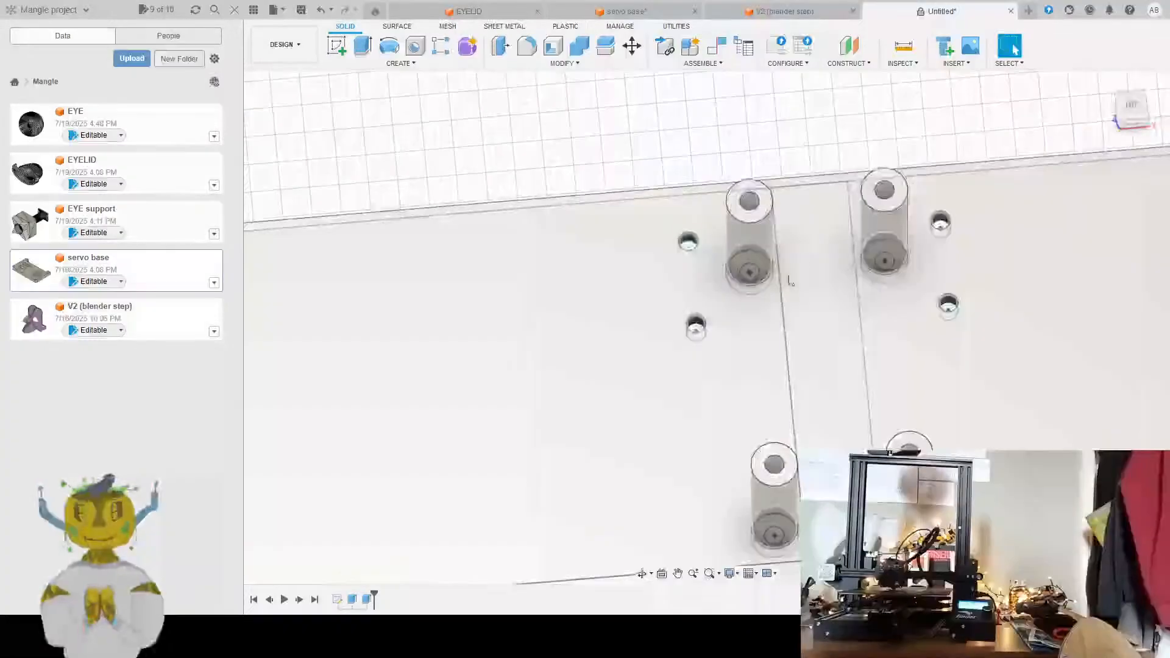
middle_drag(751, 270, 718, 233)
shift+middle_drag(786, 128, 1015, 50)
shift+middle_drag(725, 278, 728, 280)
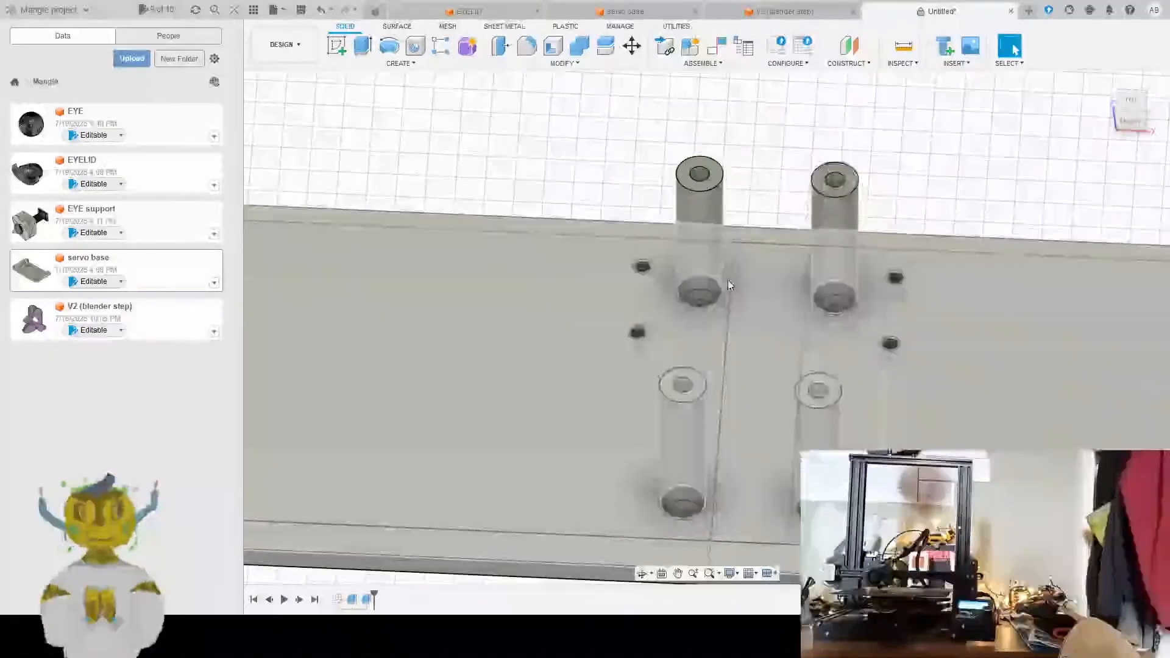
key(ctrl+z)
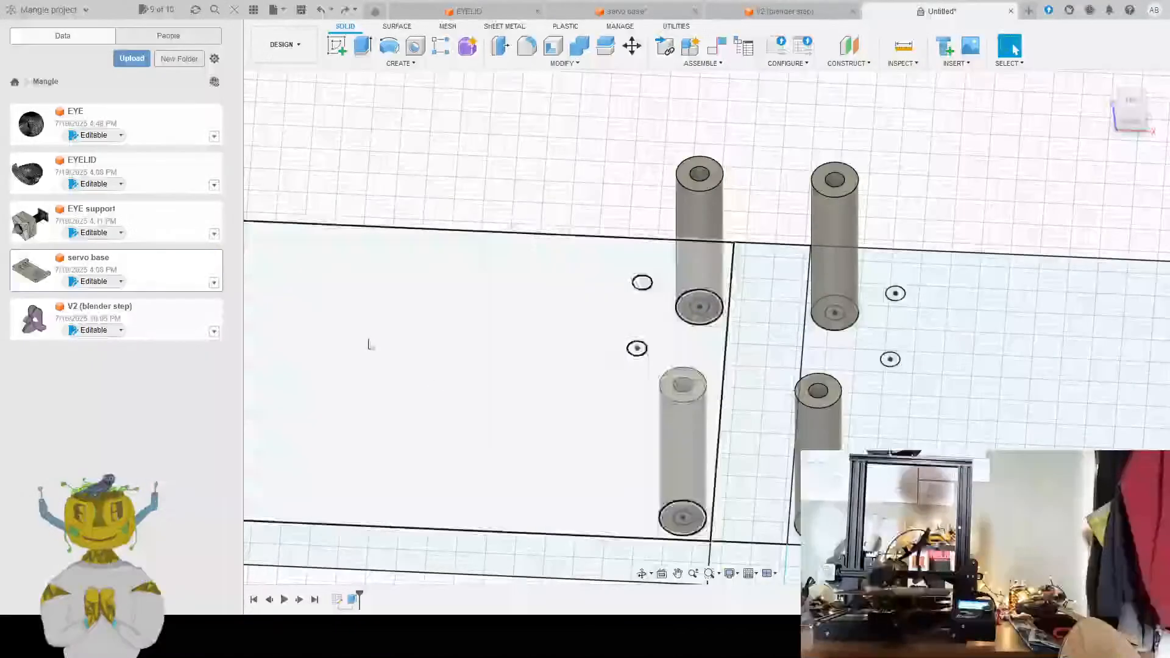
Extrude the left and right section profiles with their front edge strips into the base plate, leaving out the middle section and small holes
mouse_move(368, 339)
middle_down()
mouse_move(531, 306)
mouse_move(593, 335)
middle_up()
click(575, 353)
ctrl+click(568, 516)
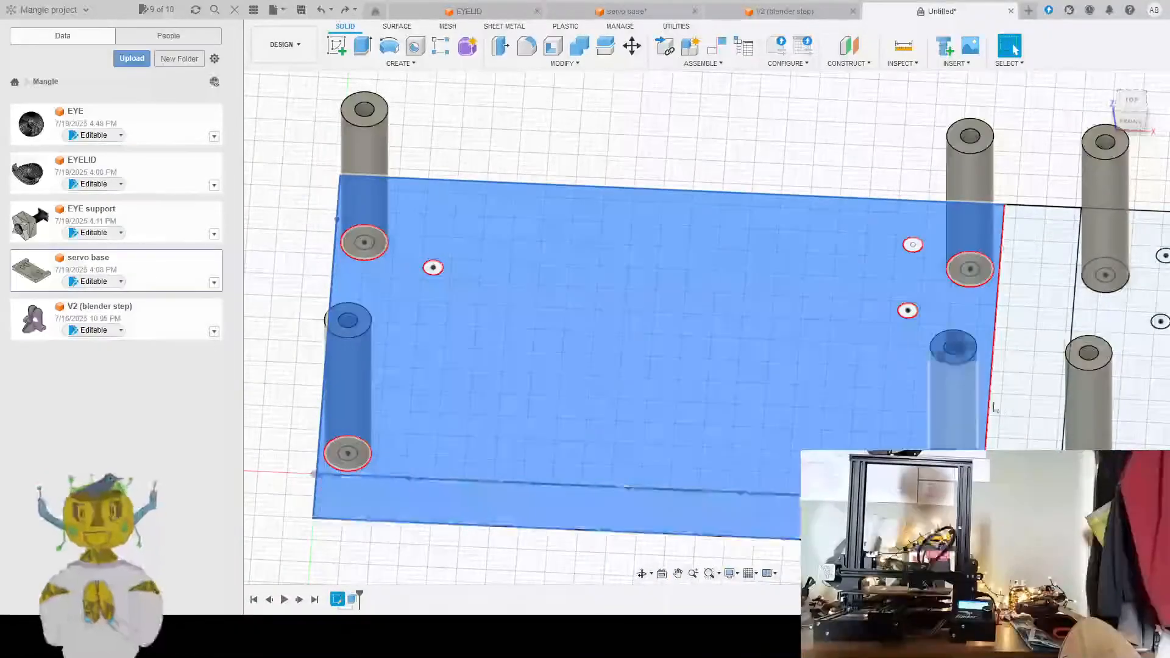
middle_drag(994, 388, 695, 343)
scroll(693, 366, down, 1)
ctrl+click(975, 480)
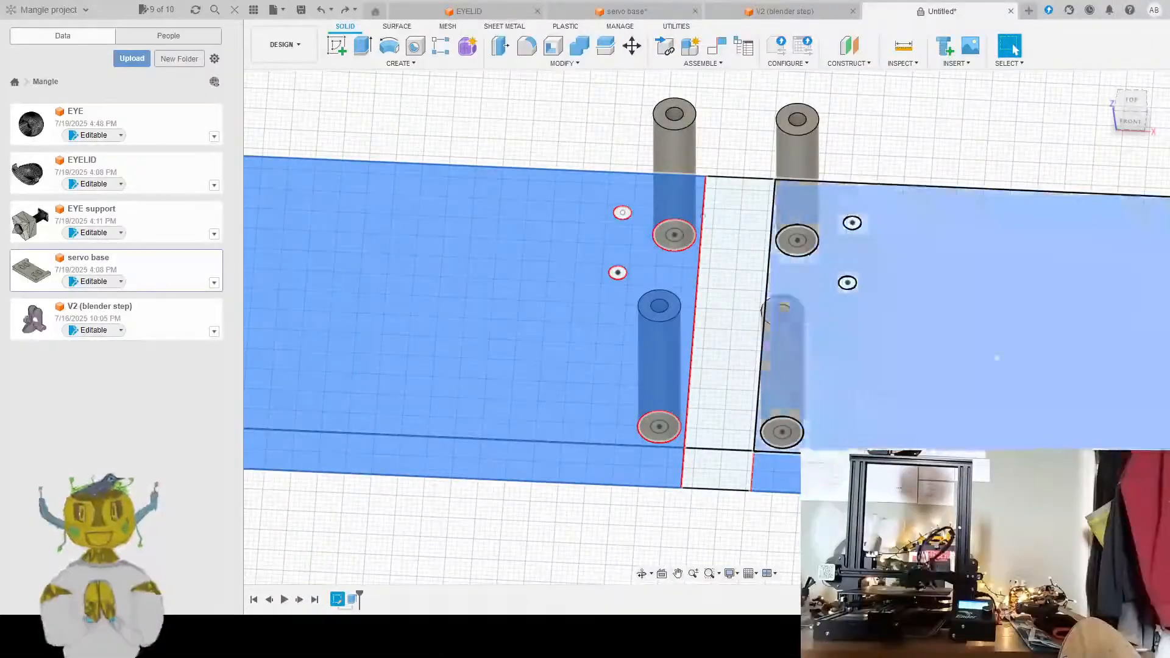
shift+middle_drag(998, 358, 814, 374)
scroll(766, 408, down, 2)
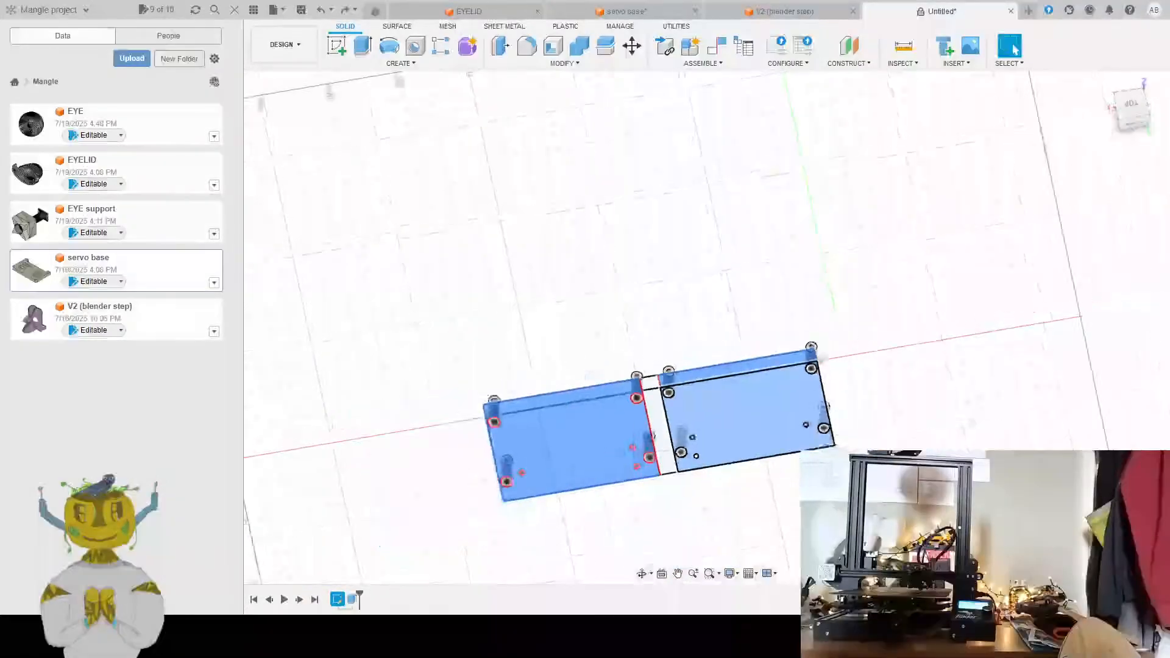
scroll(728, 395, up, 5)
middle_drag(727, 384, 774, 276)
shift+middle_drag(719, 325, 780, 293)
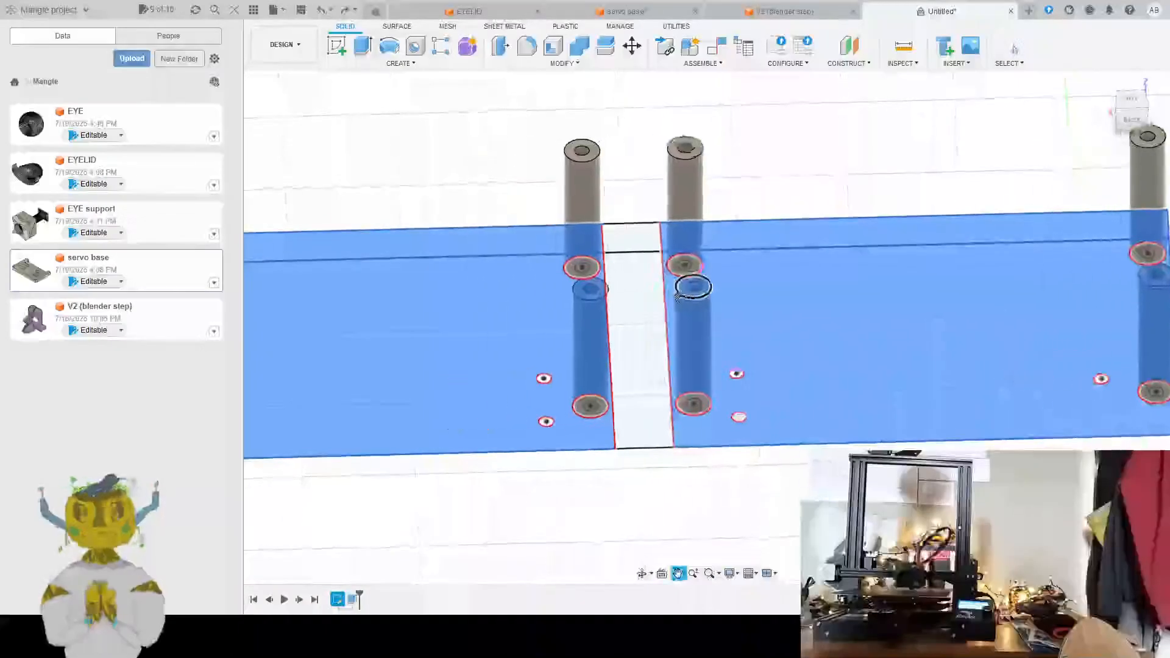
key(e)
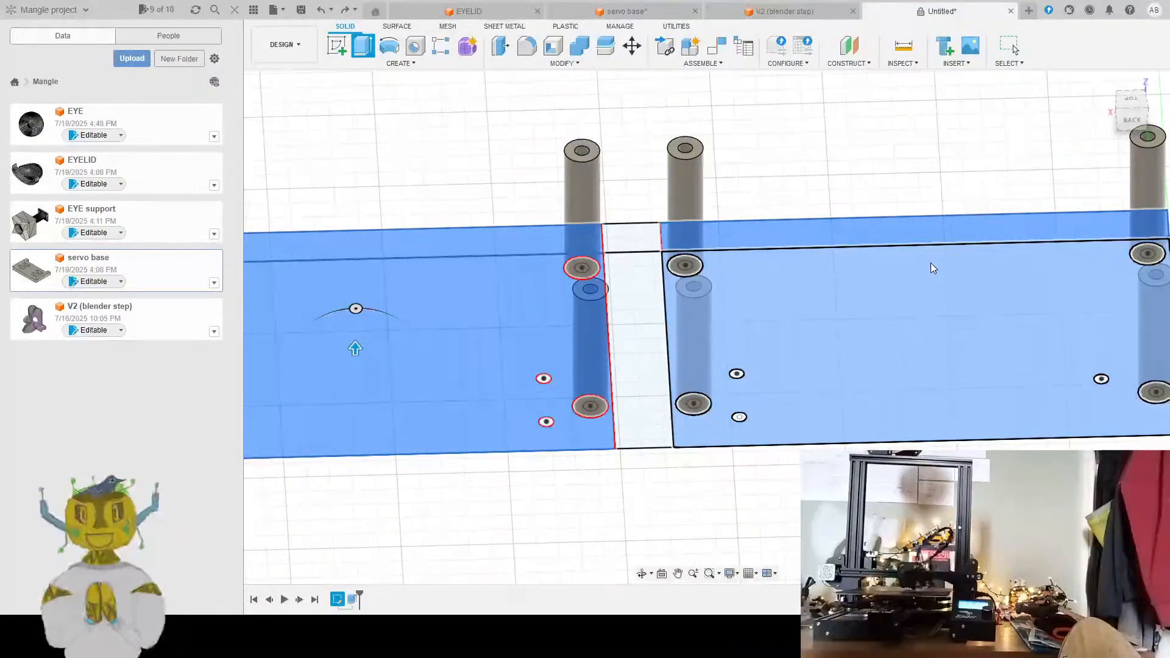
key(Return)
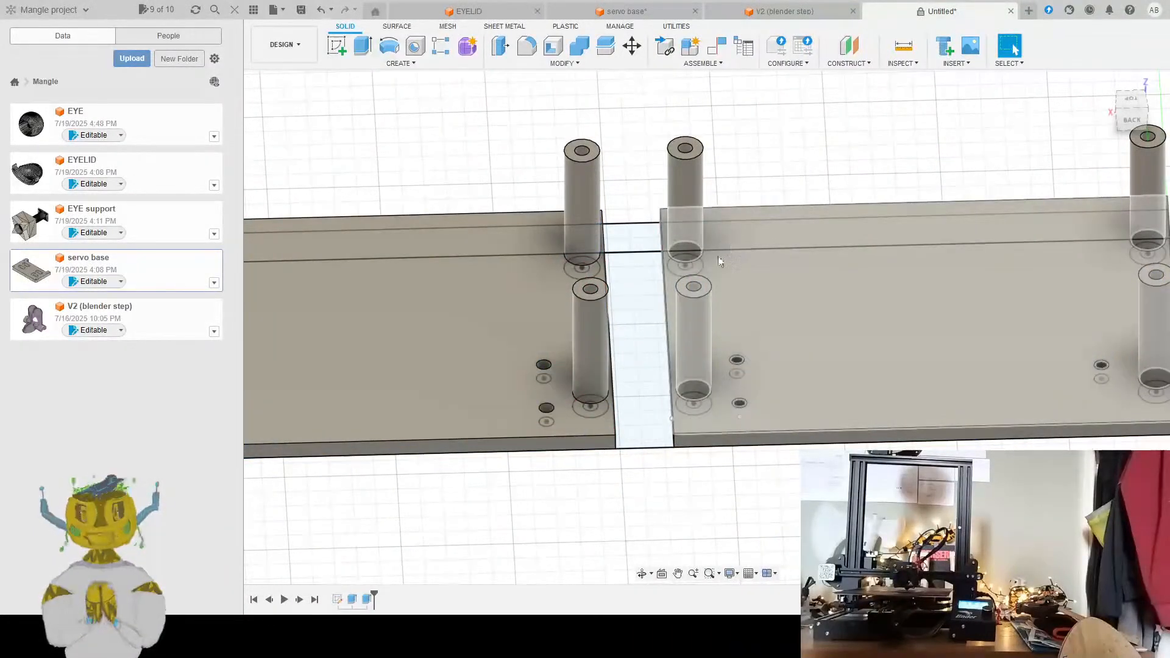
Extrude the middle section and its front strip upward 64 mm into a wall between the two plate halves
click(642, 255)
shift+click(634, 293)
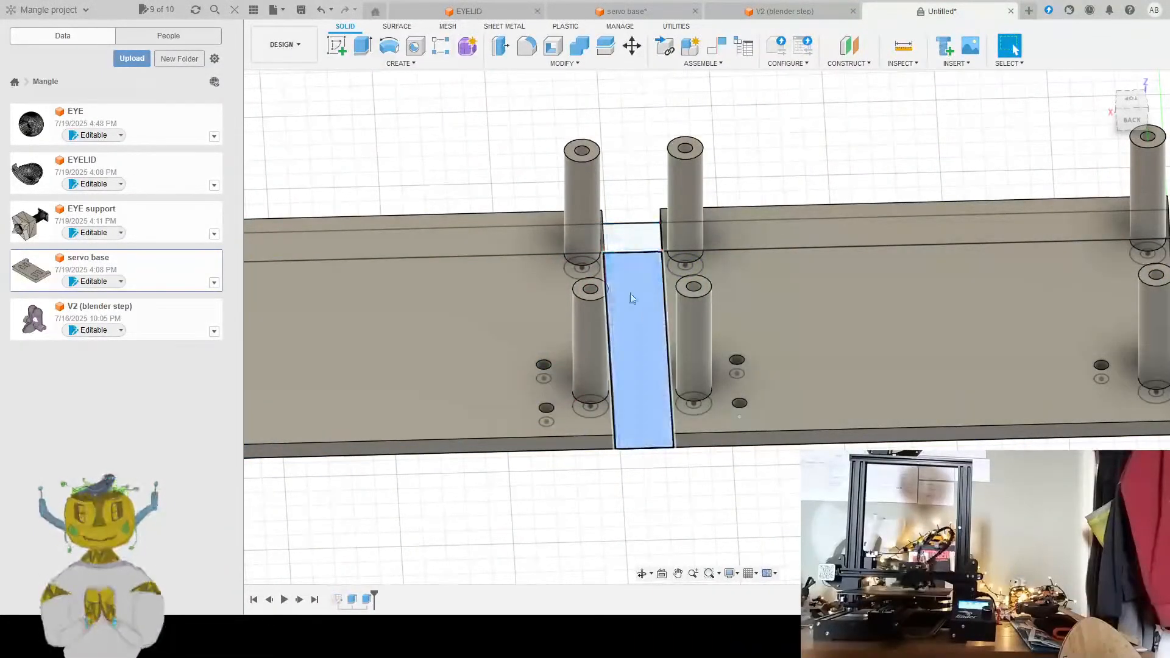
click(363, 46)
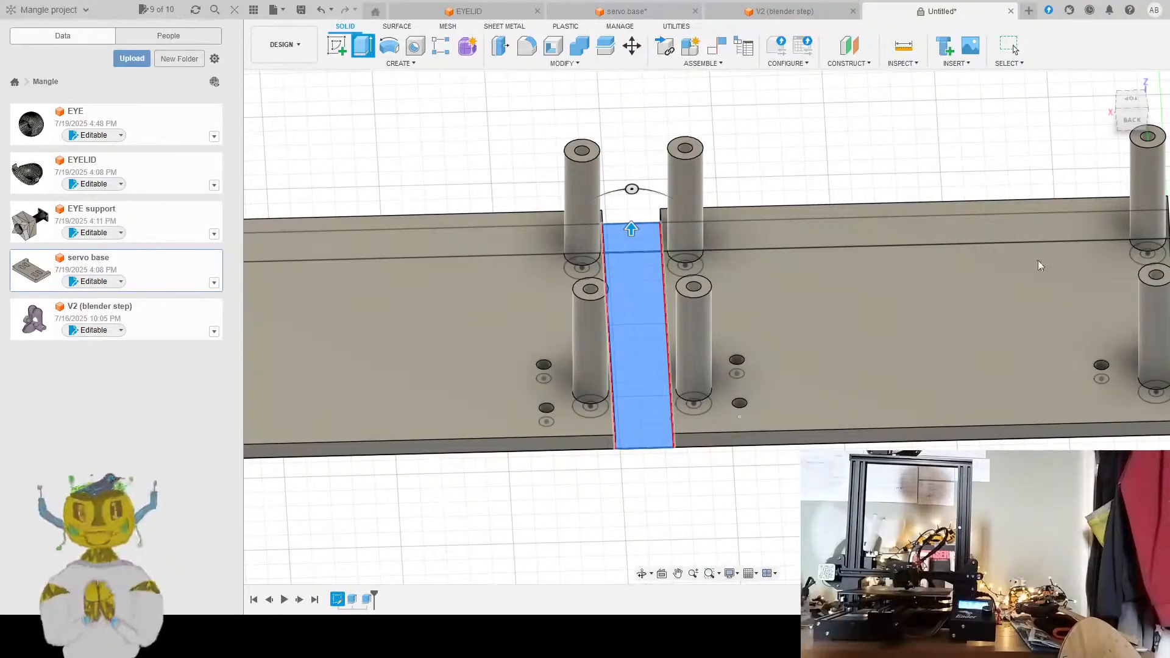
text(64.000)
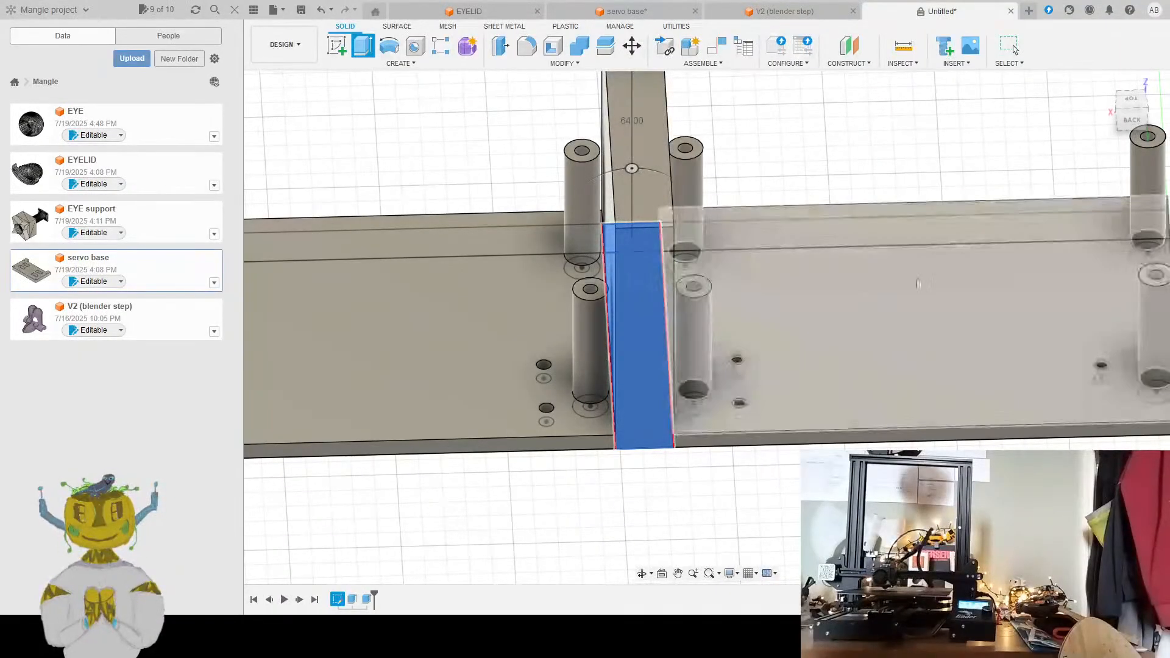
click(1114, 334)
Inspect the base plate, holes, standoffs and middle wall from below, above and the side
shift+middle_drag(580, 392, 780, 171)
scroll(778, 176, down, 2)
scroll(742, 261, down, 2)
scroll(742, 263, up, 4)
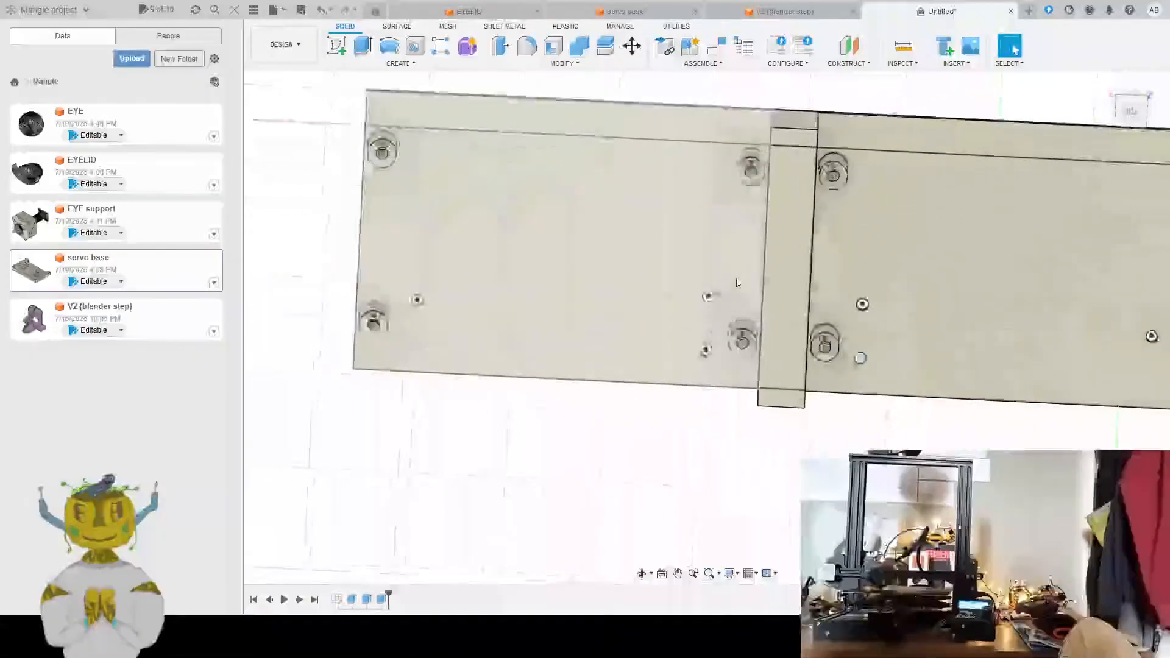
scroll(732, 258, up, 2)
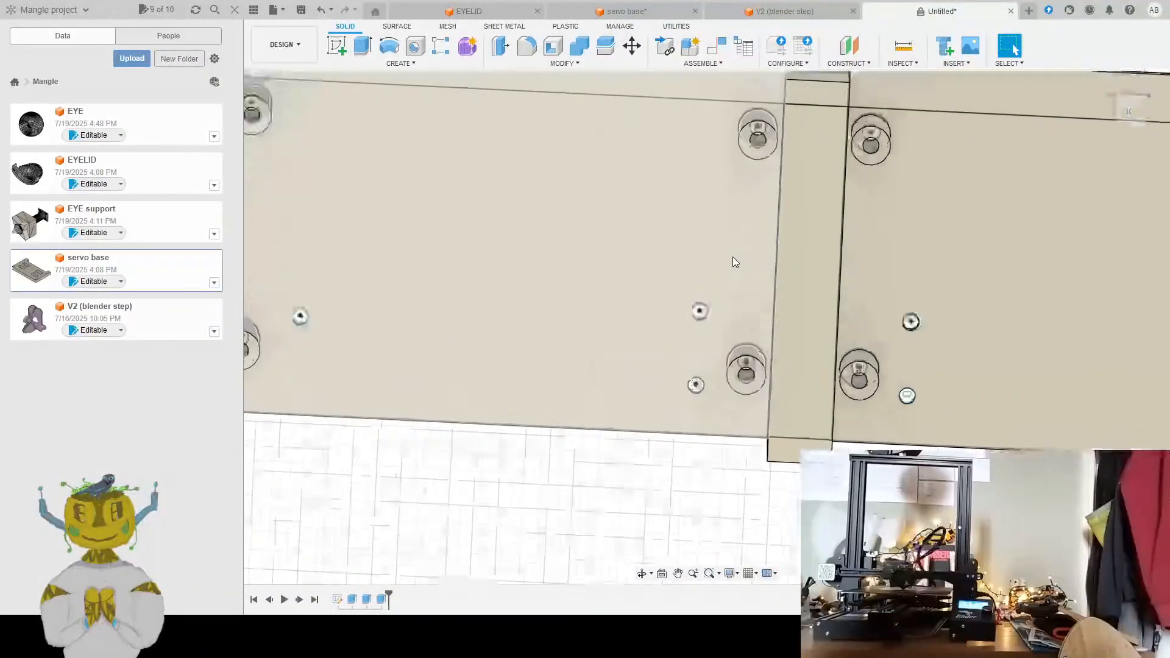
scroll(736, 214, down, 3)
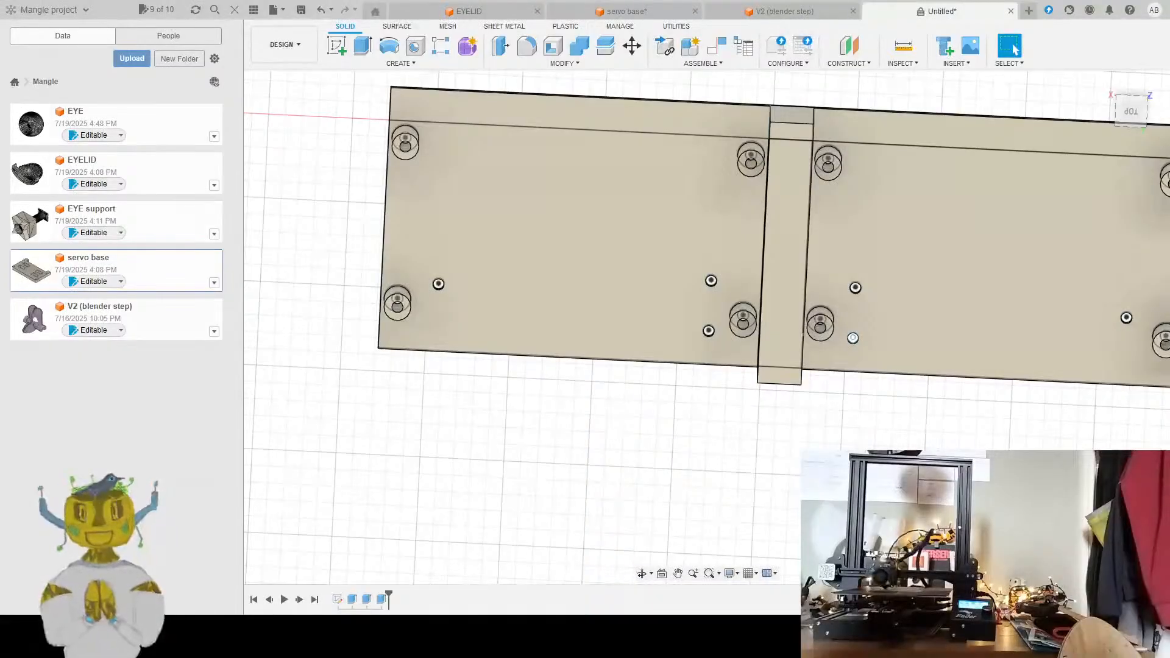
shift+middle_drag(847, 294, 901, 313)
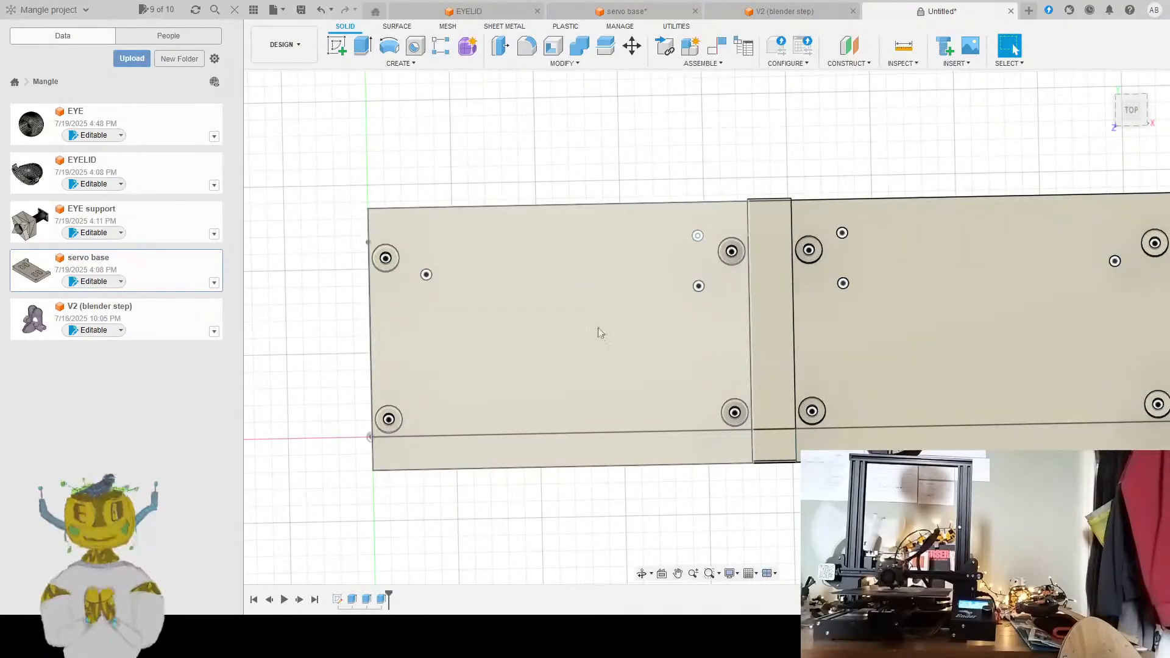
middle_drag(777, 349, 766, 371)
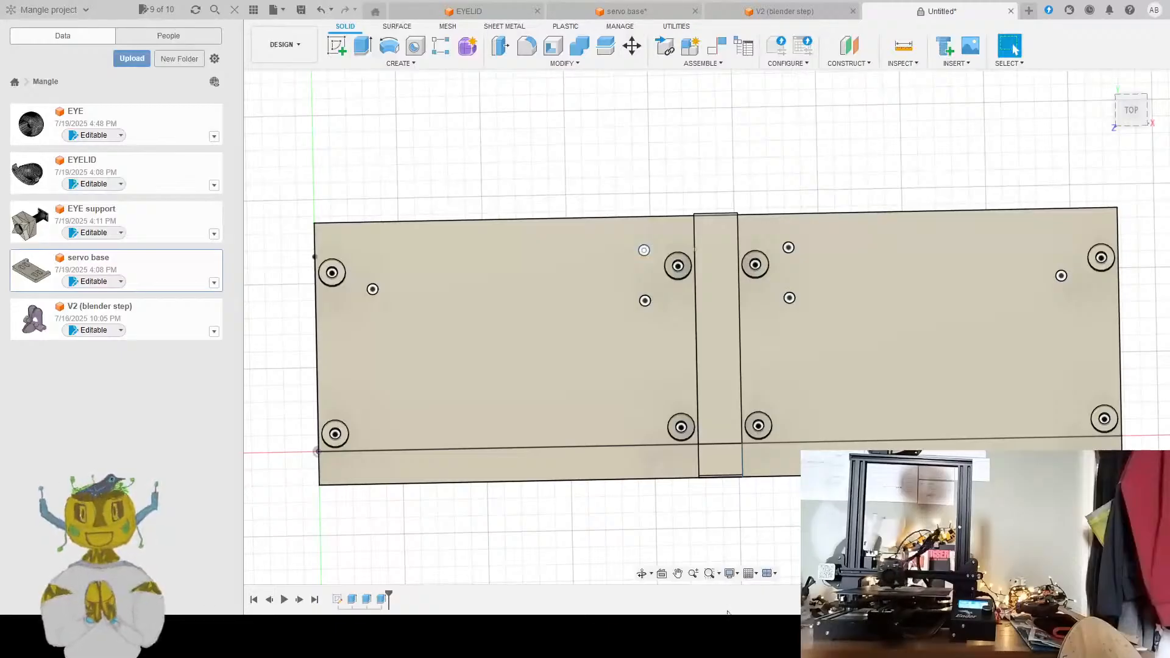
shift+middle_drag(777, 538, 744, 408)
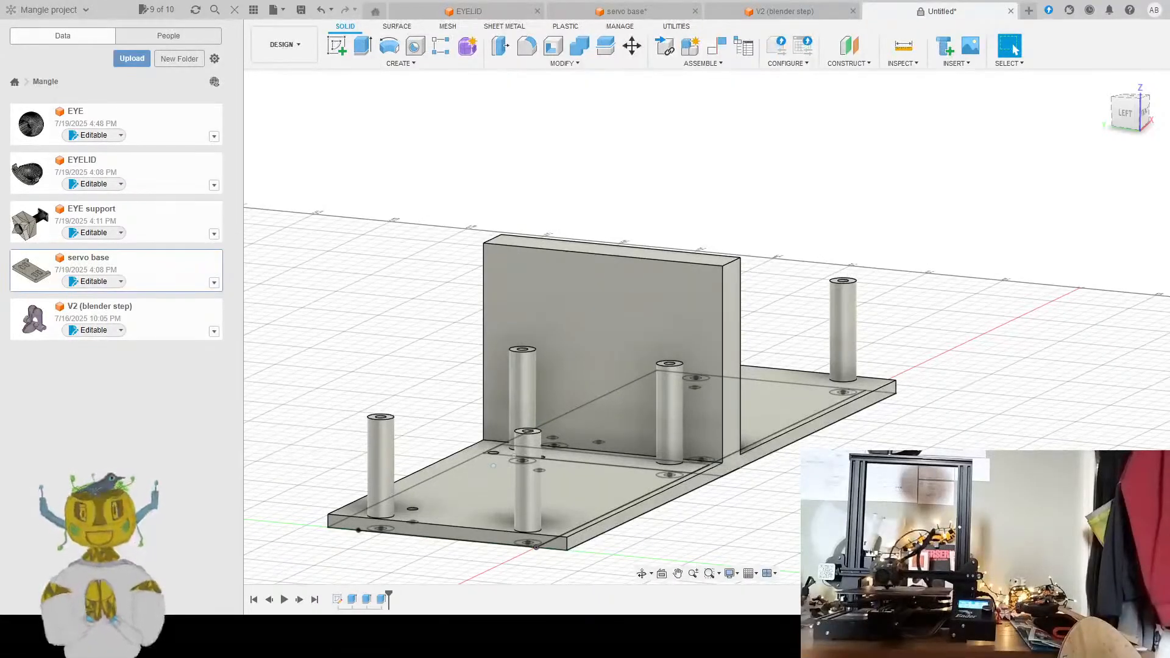
key(m)
shift+middle_drag(872, 390, 830, 409)
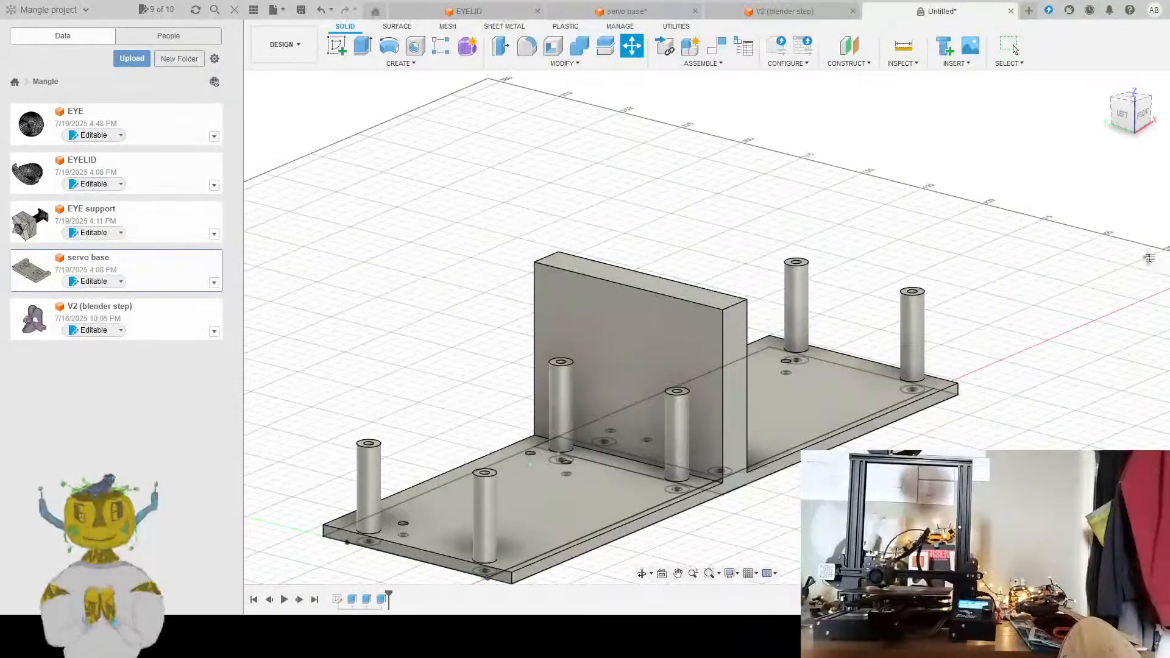
key(Escape)
Edit the middle wall's extrusion and set its height to 74 mm
click(380, 603)
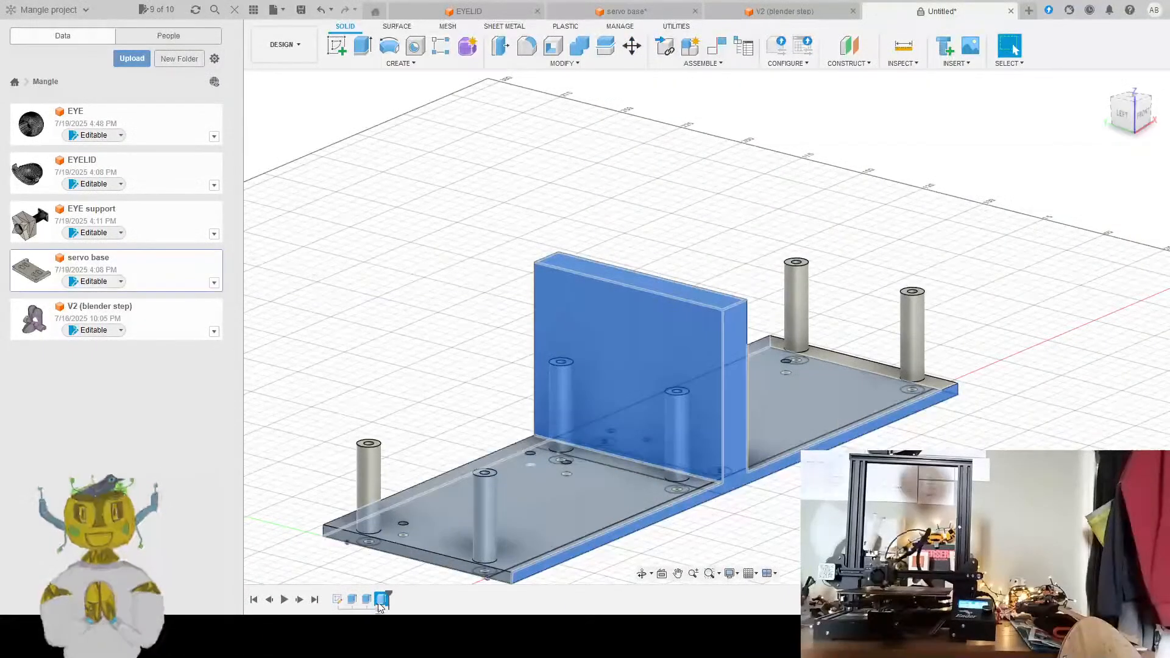
click(591, 431)
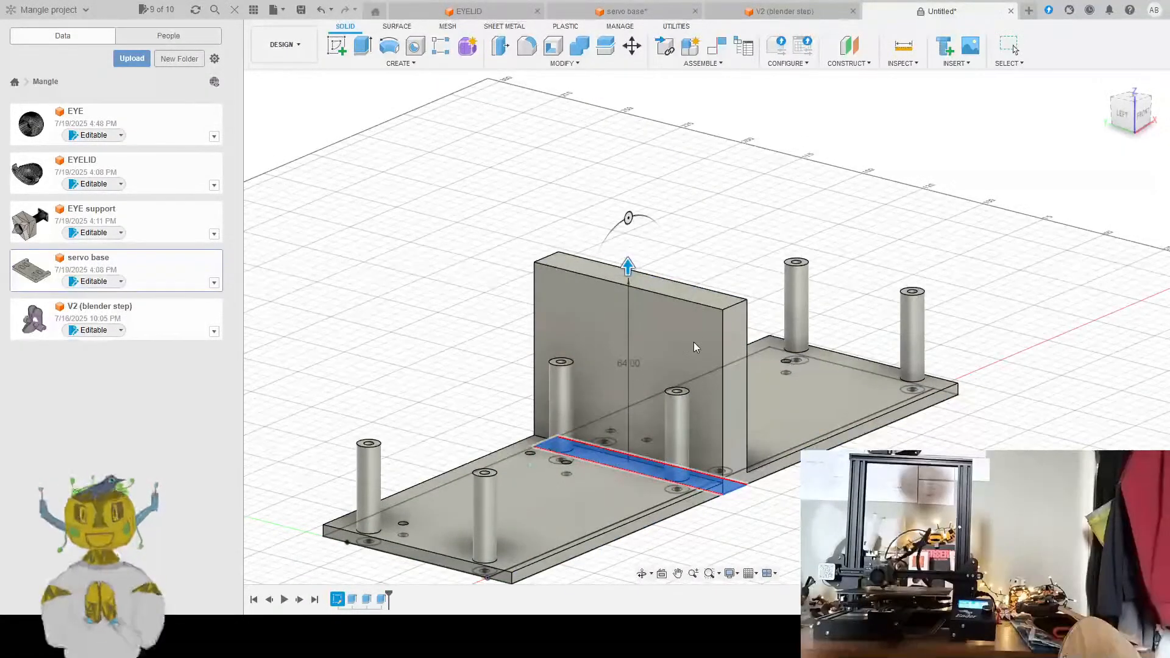
text(74)
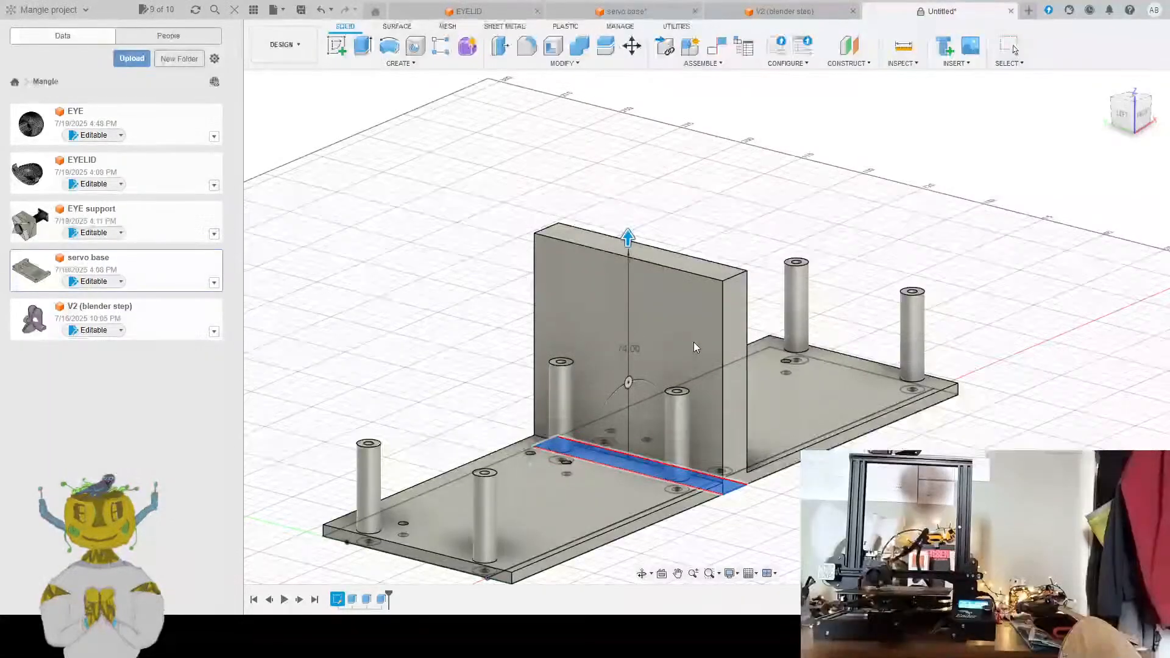
key(Return)
shift+middle_drag(693, 347, 564, 390)
scroll(585, 402, up, 6)
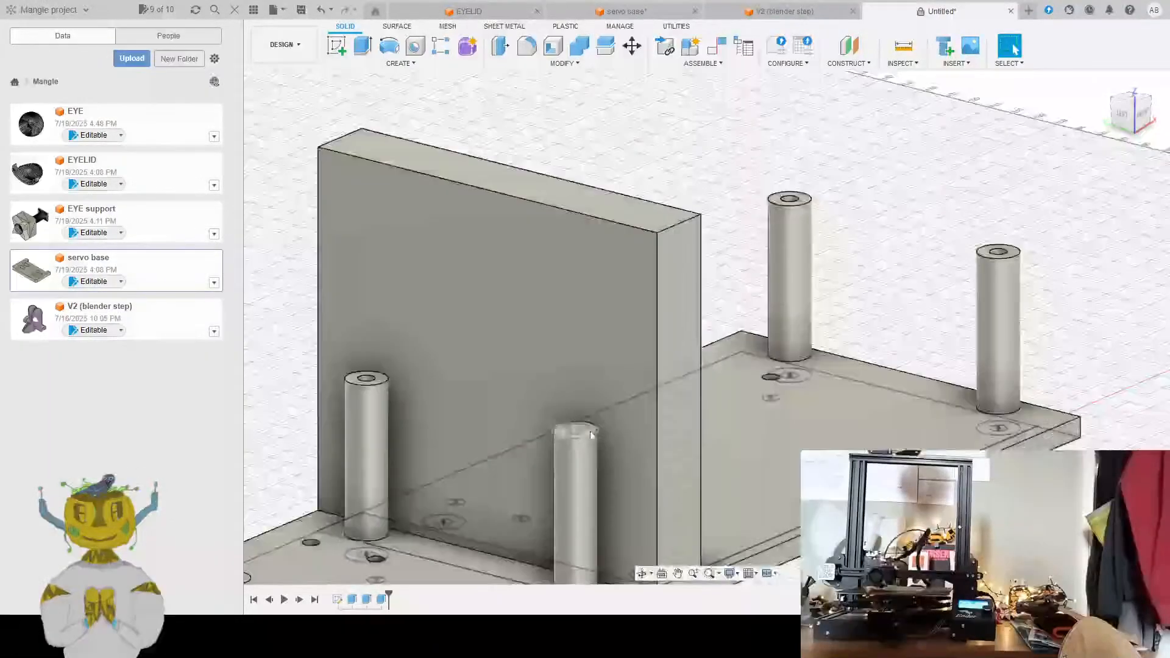
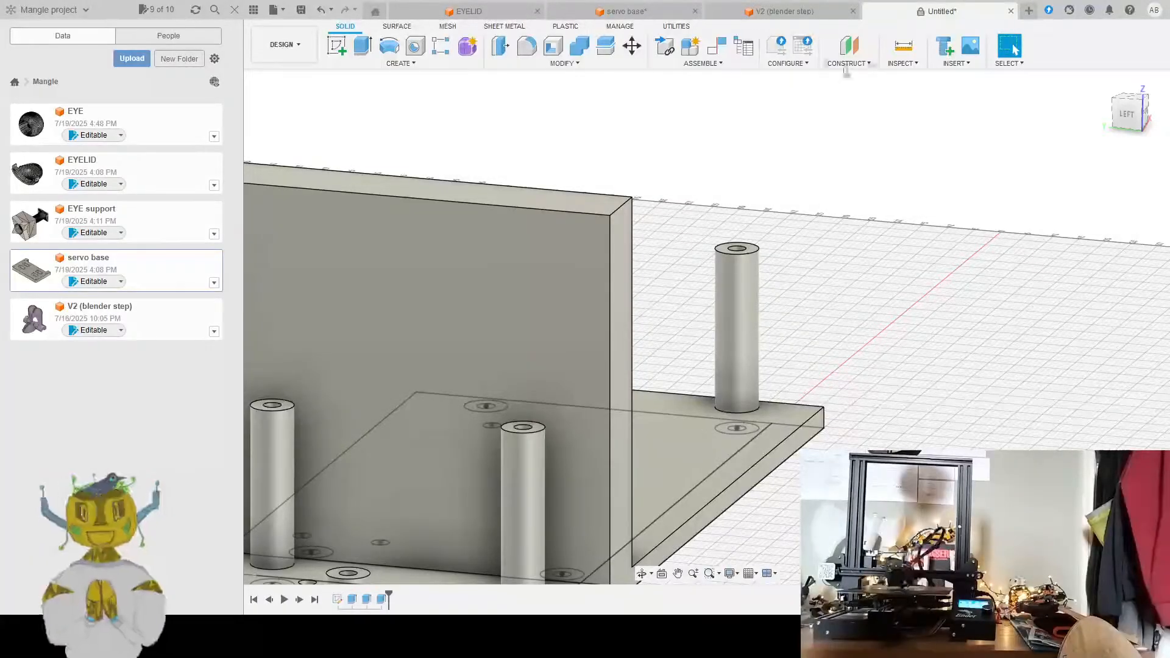
shift+middle_drag(533, 340, 619, 386)
key(m)
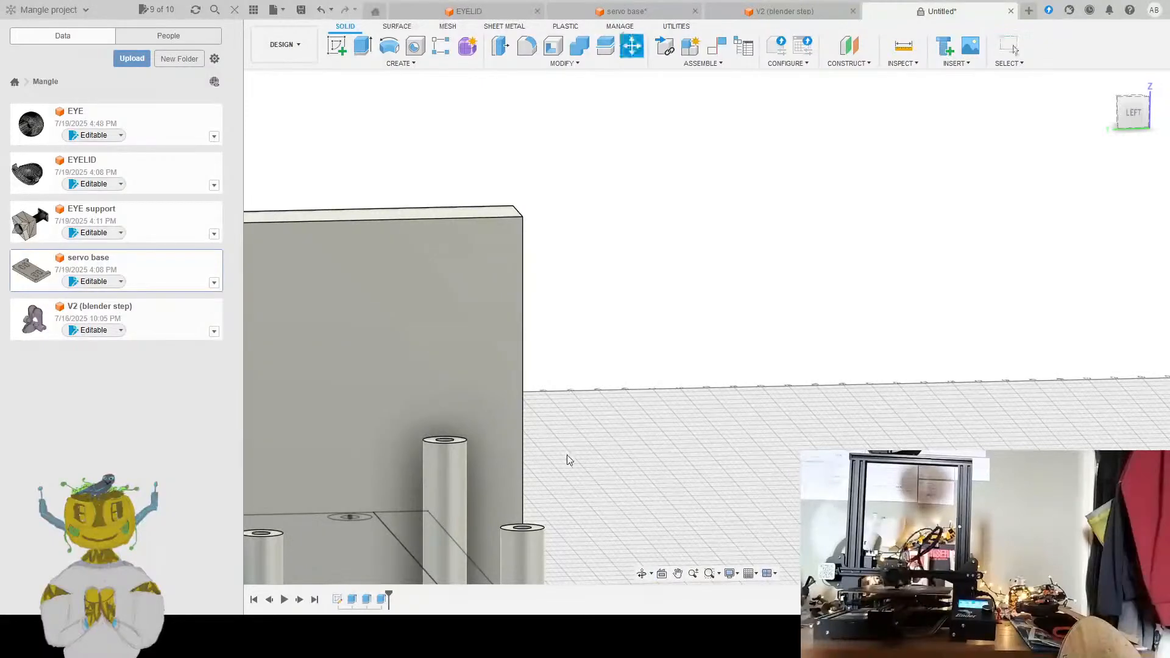
middle_drag(567, 455, 751, 377)
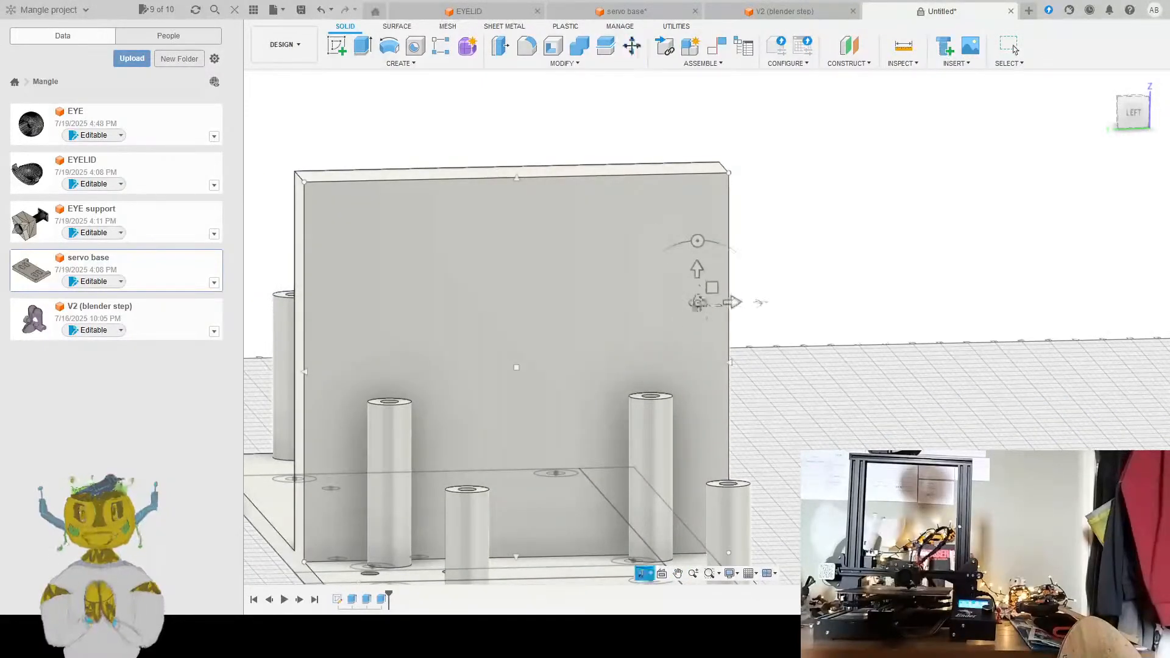
shift+middle_drag(697, 303, 690, 303)
scroll(521, 342, down, 2)
scroll(522, 342, up, 3)
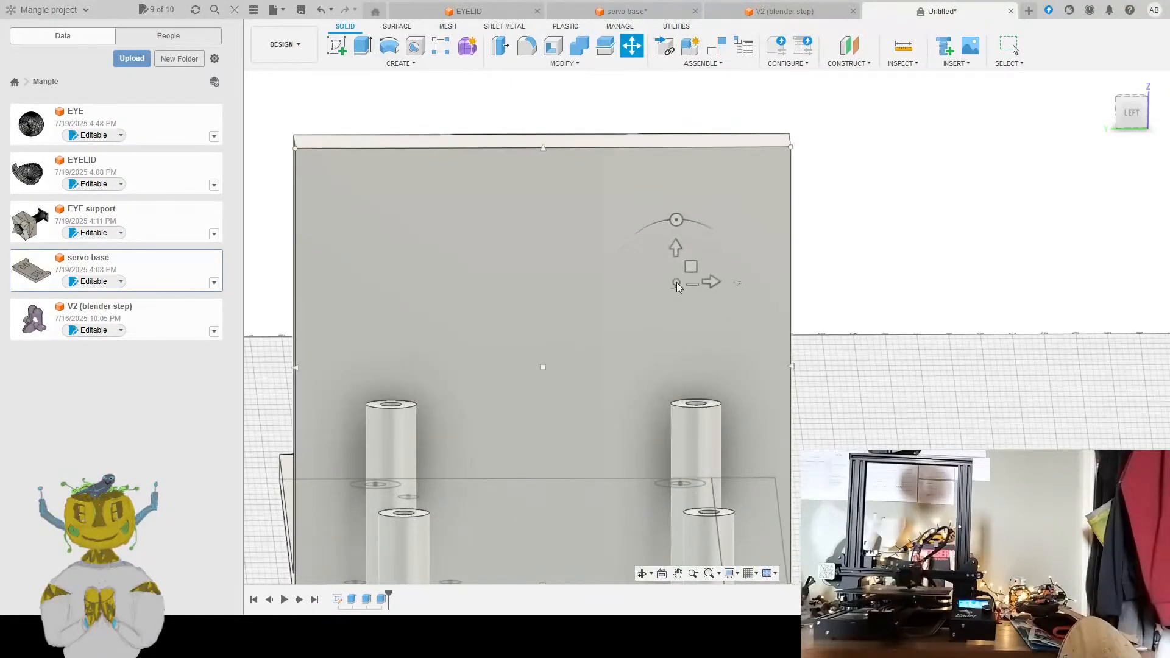
key(Escape)
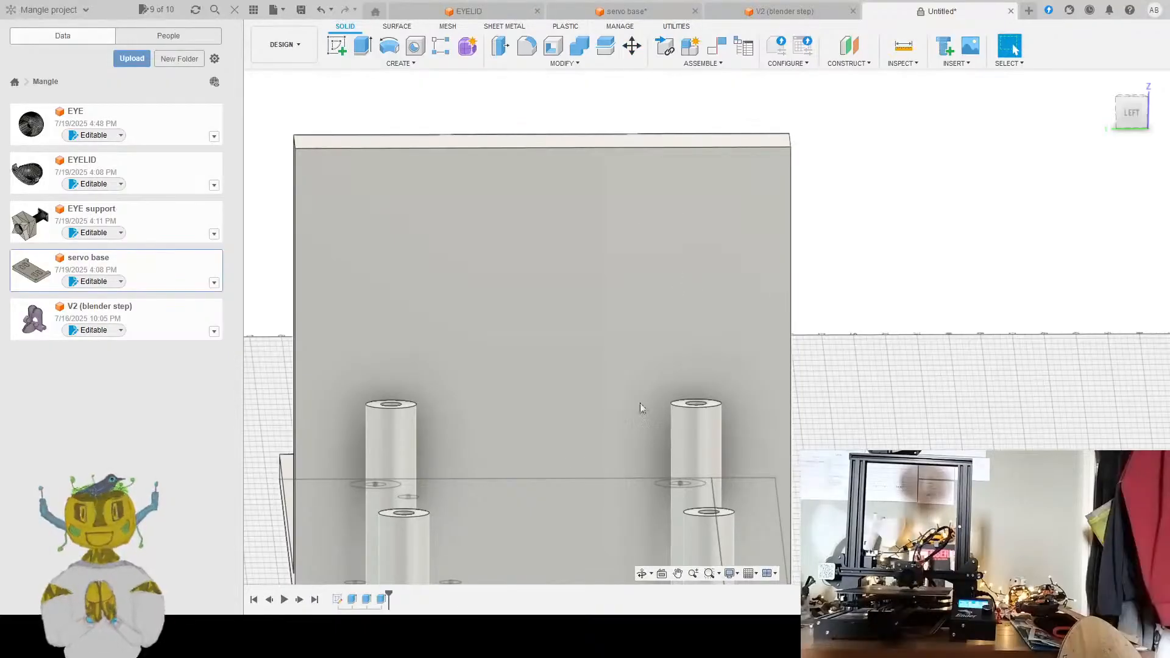
Create a sketch on the wall's left face and draw a 3.3 mm diameter circle near its upper rear corner
click(382, 599)
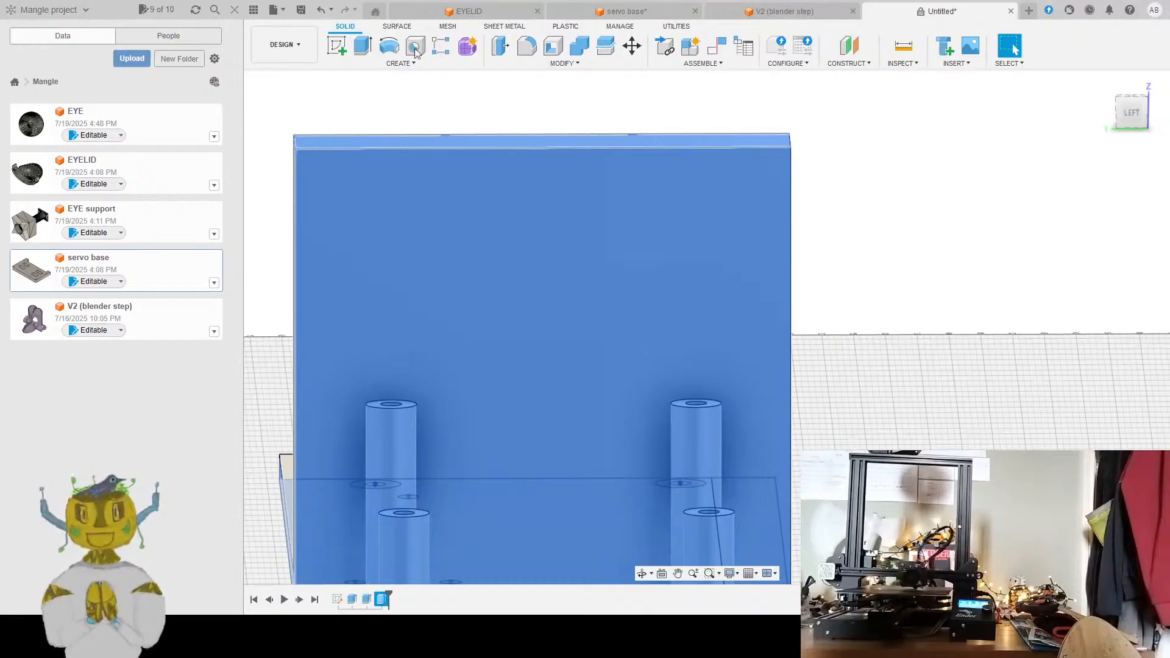
click(337, 46)
click(465, 232)
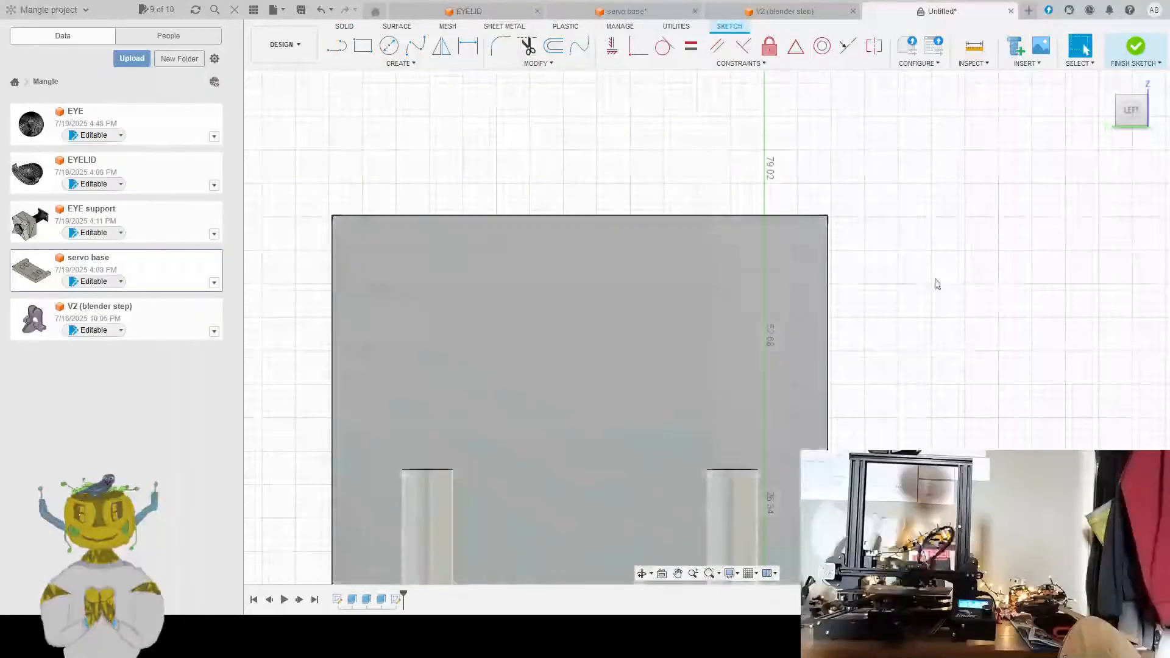
click(389, 46)
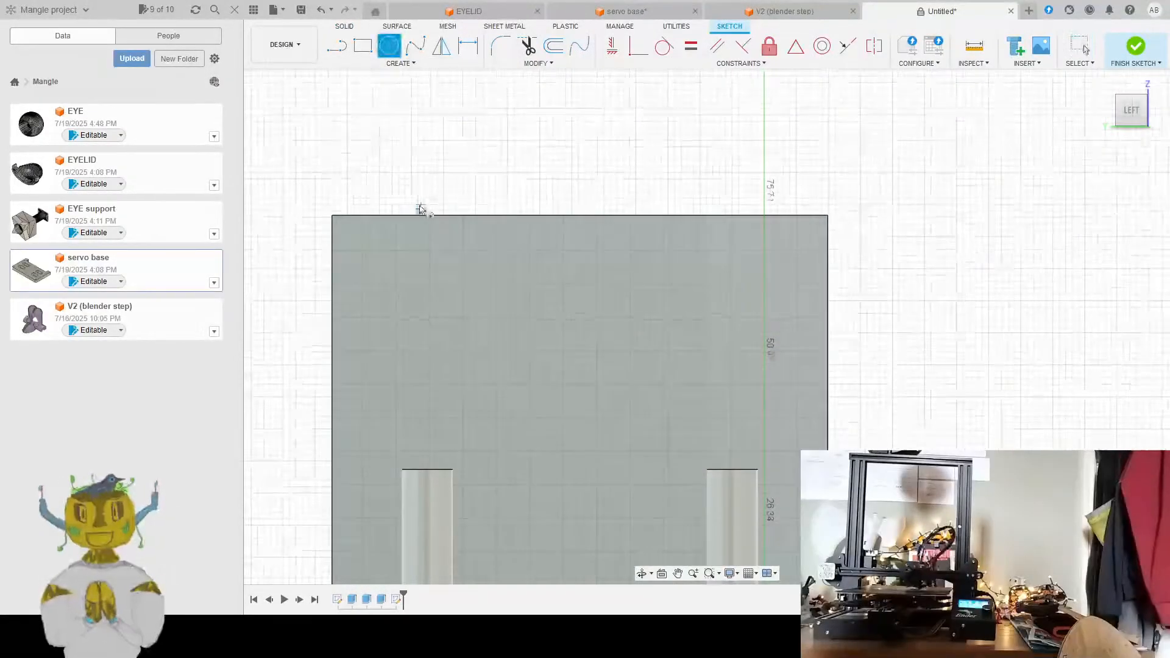
click(422, 247)
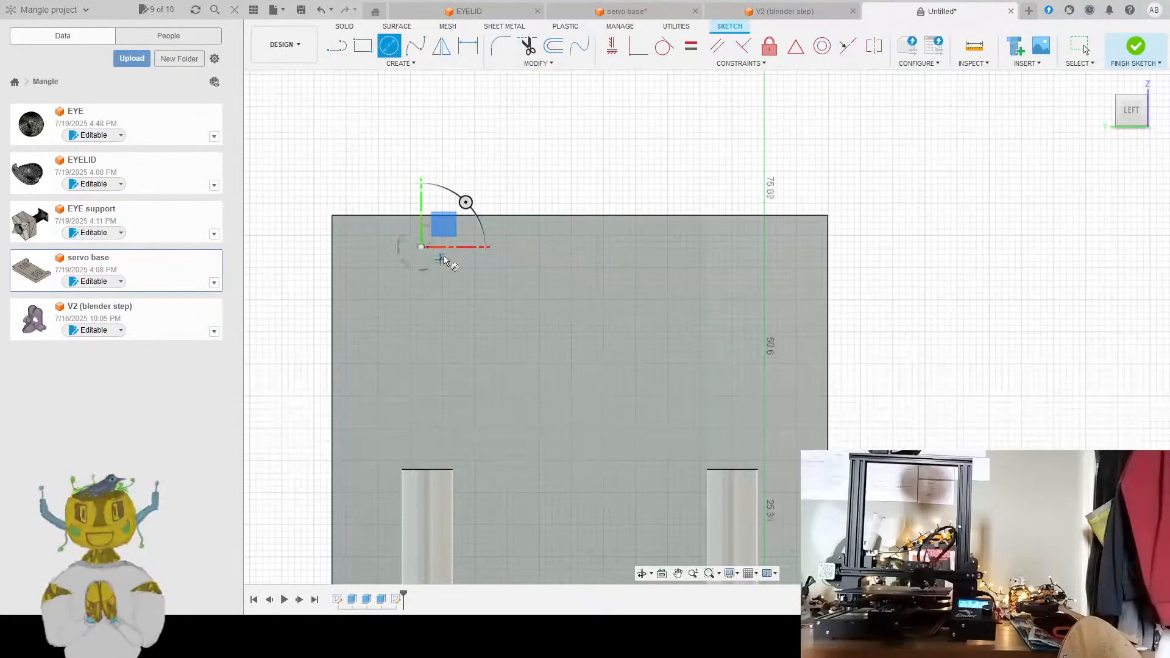
text(3.5)
key(Return)
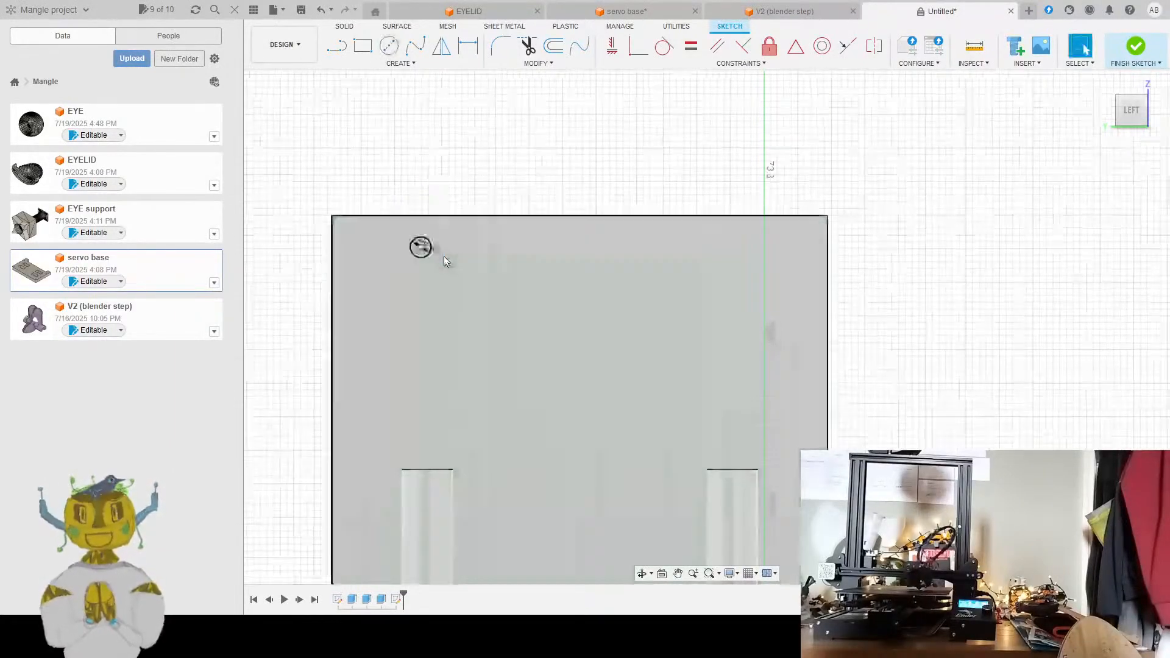
Draw three more 3.3 mm diameter circles in a horizontal row beside the first one near the wall's upper edge
key(c)
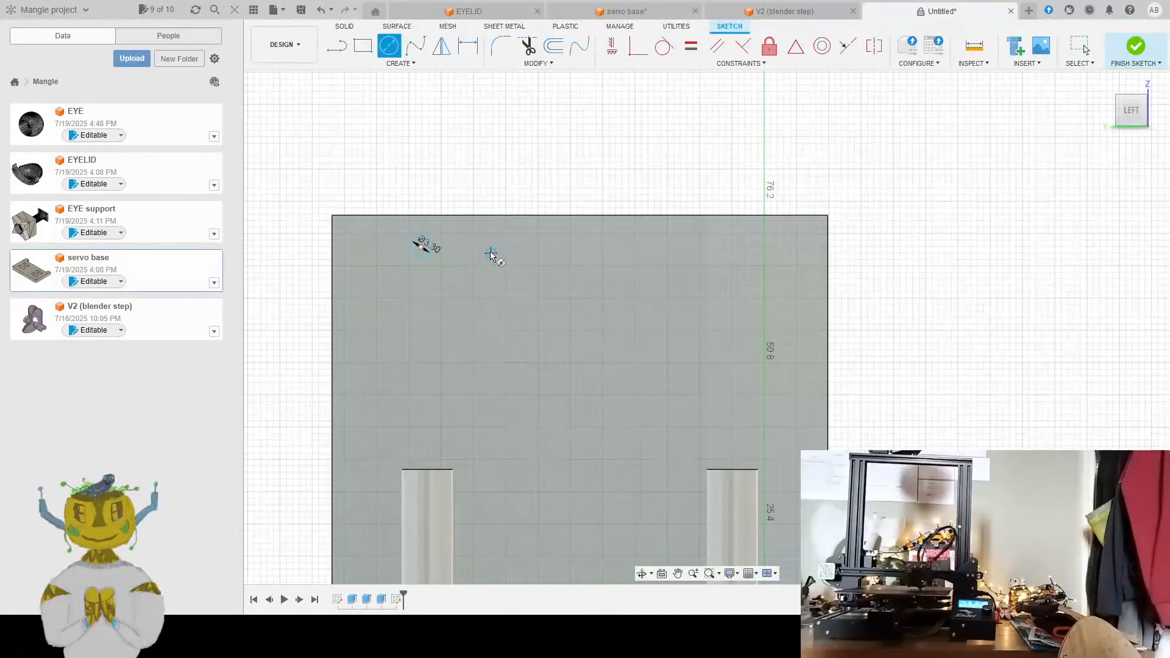
click(491, 247)
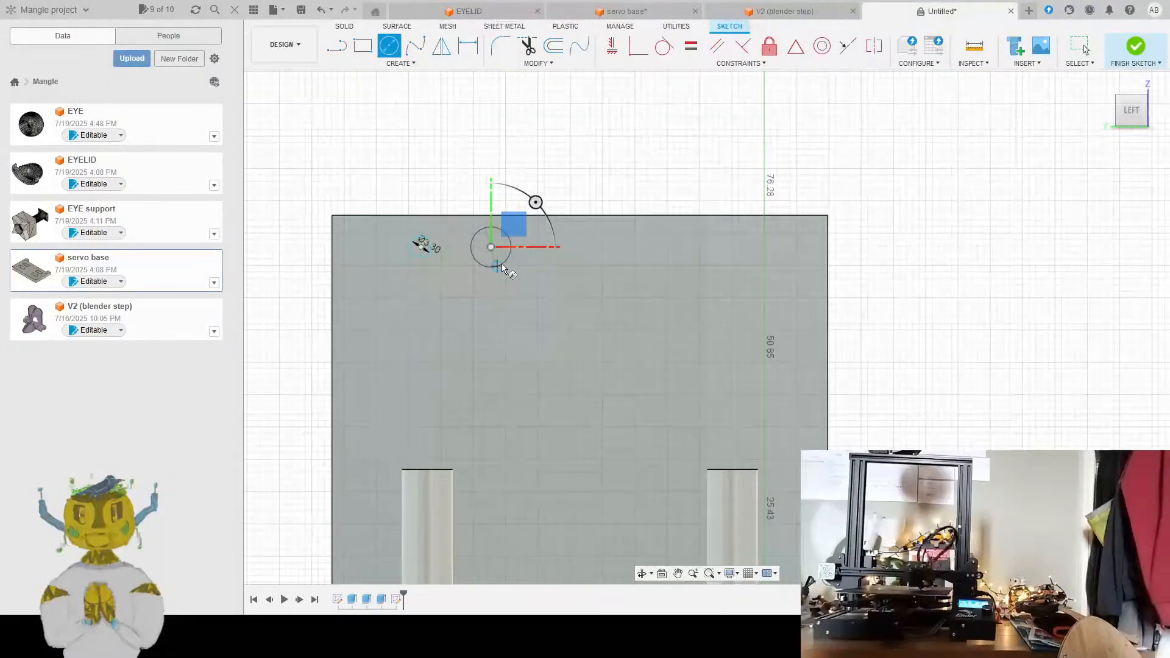
key(Return)
key(Escape)
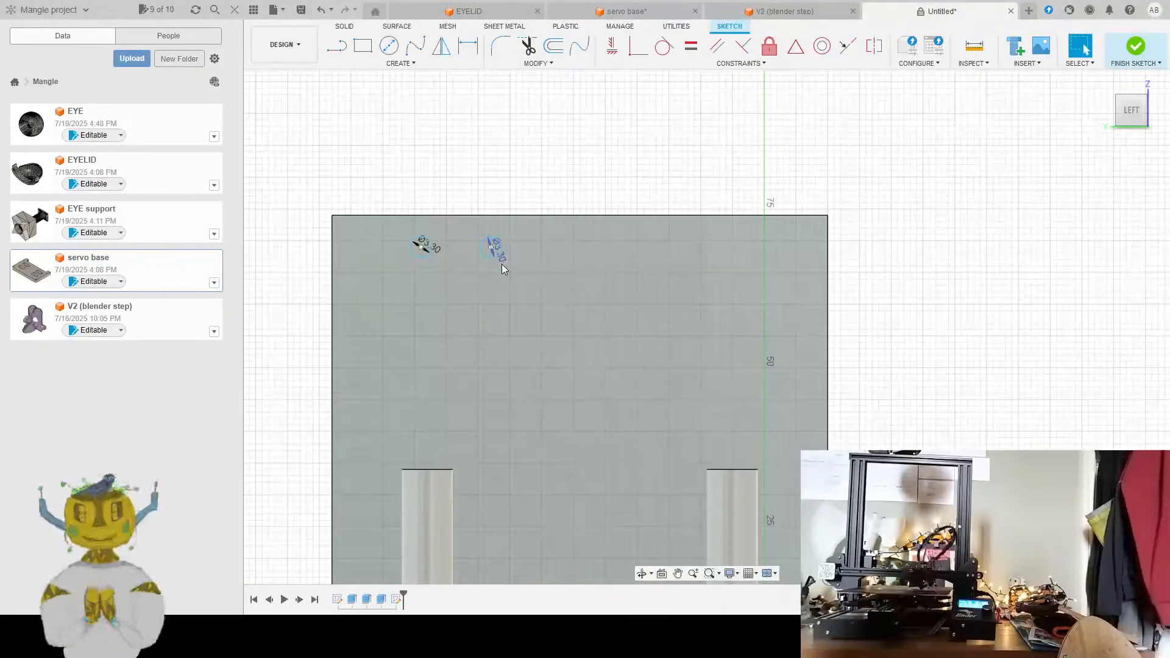
click(388, 46)
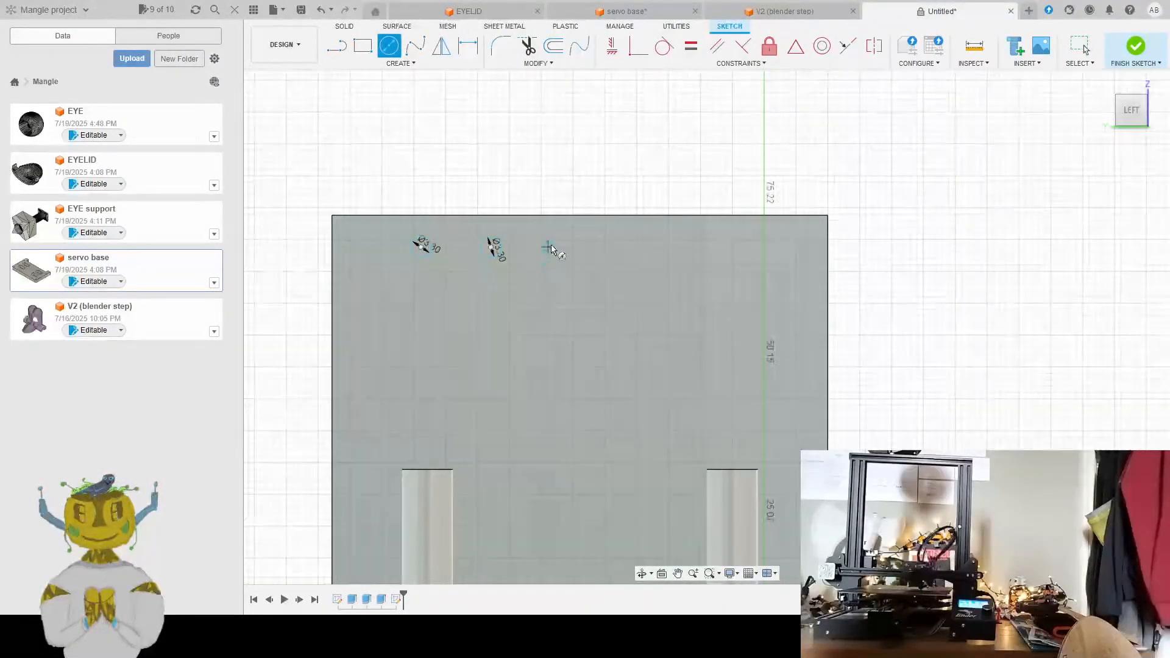
click(546, 246)
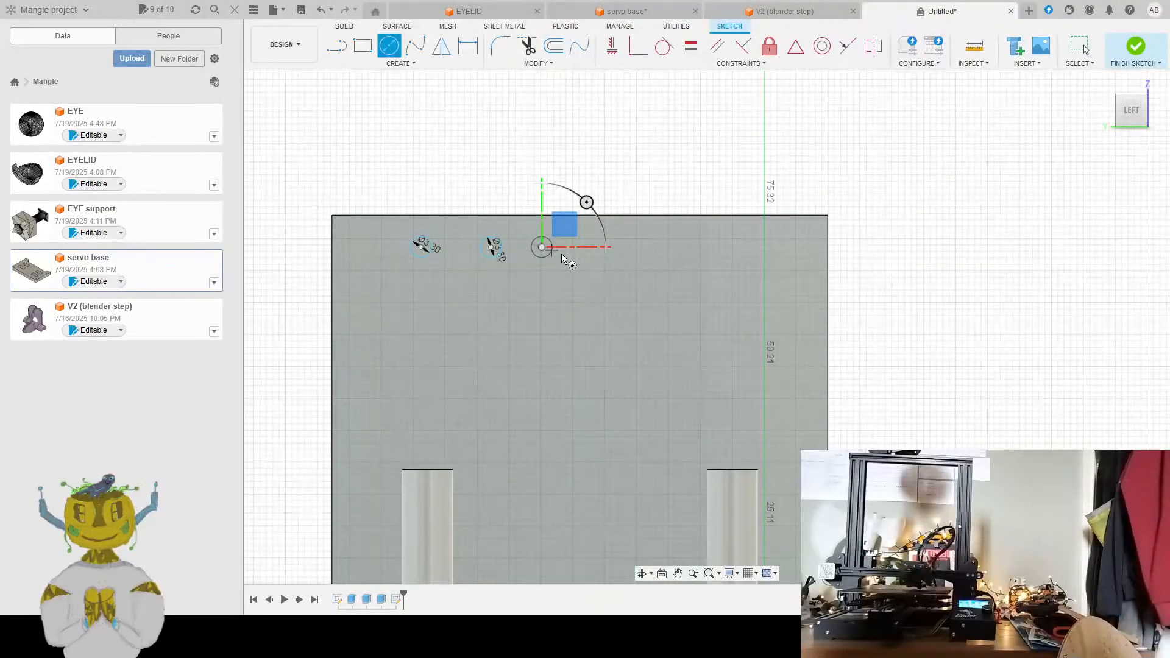
key(Return)
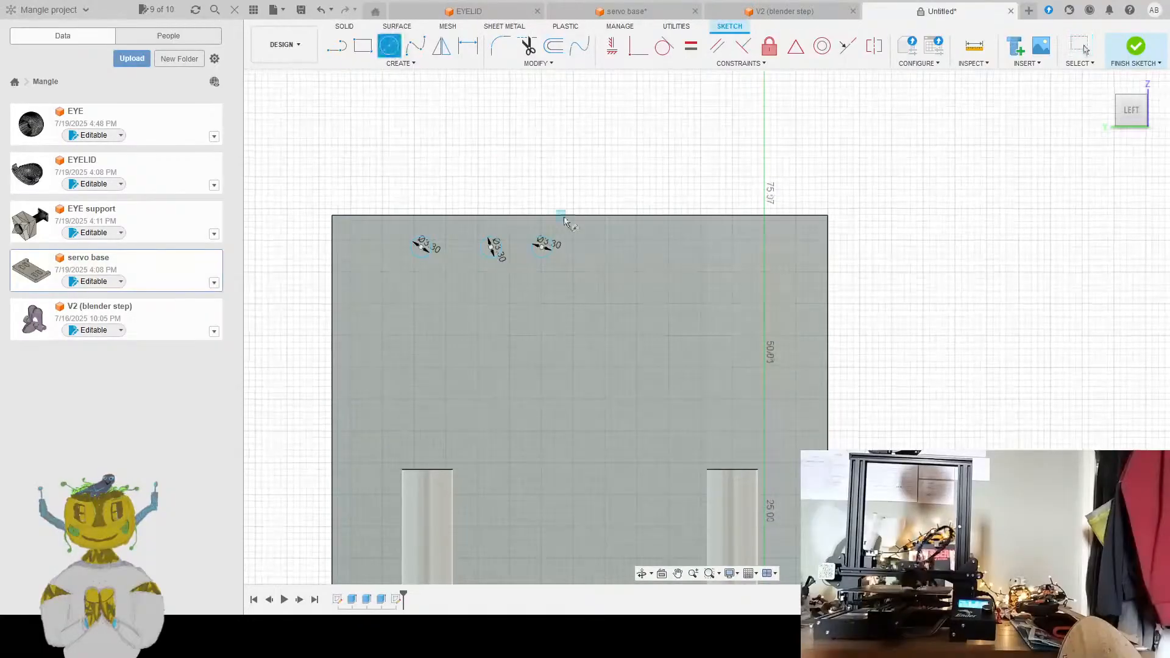
click(580, 247)
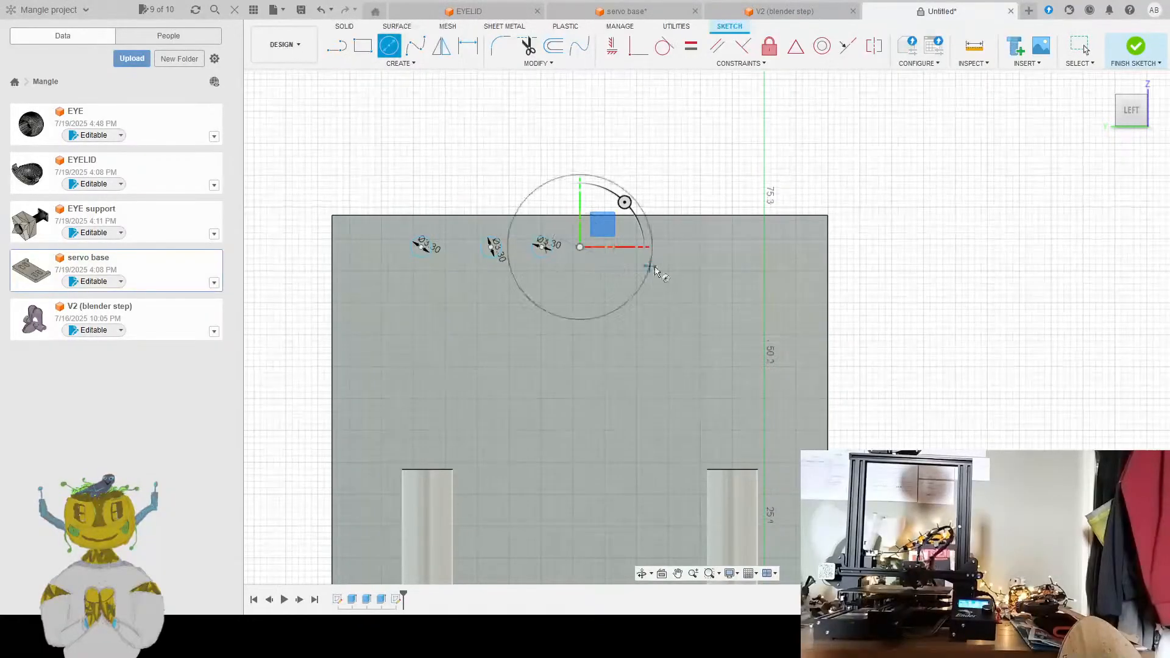
key(Escape)
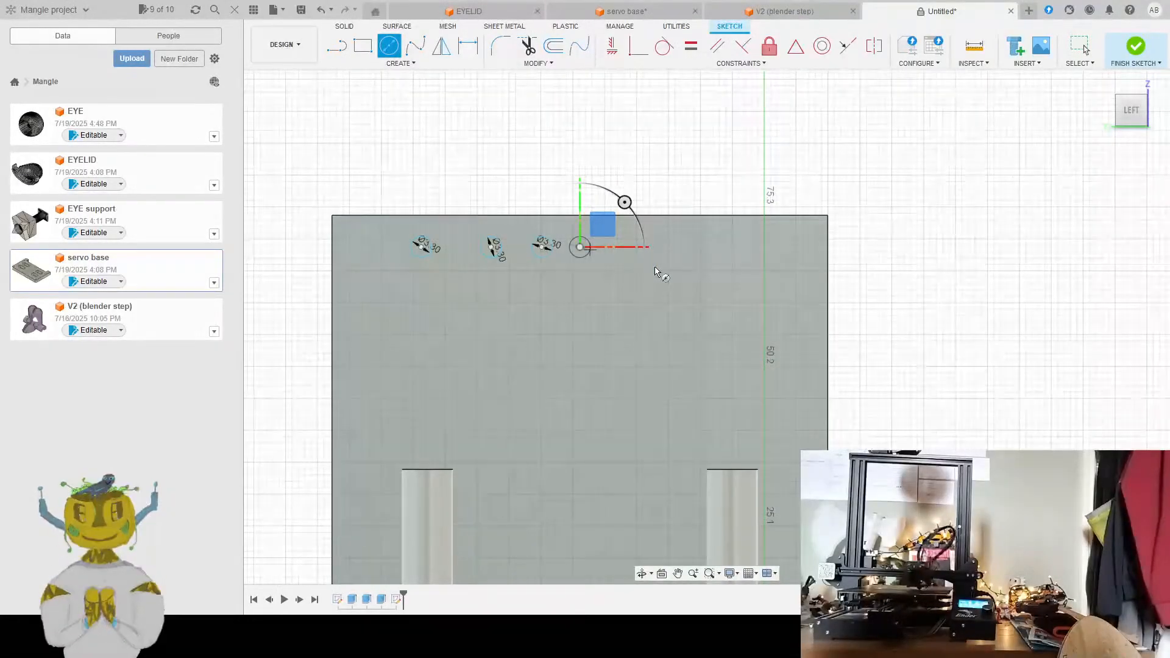
key(Return)
key(Escape)
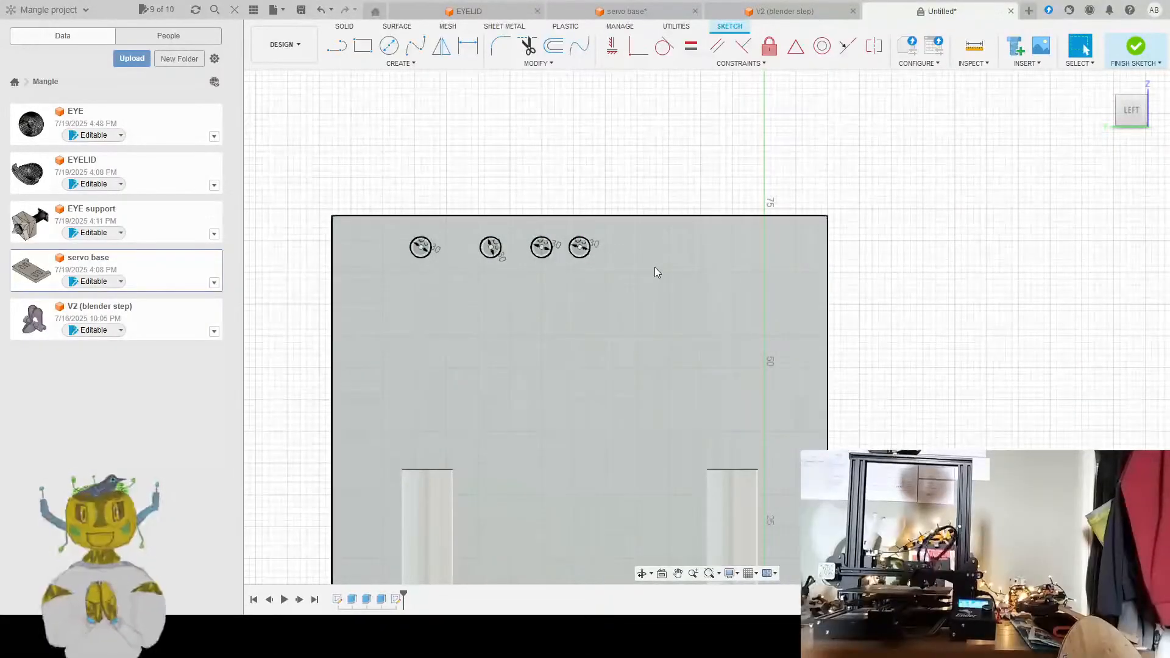
Dimension the first circle's center 5 mm below the wall's top edge
click(468, 55)
scroll(444, 253, up, 5)
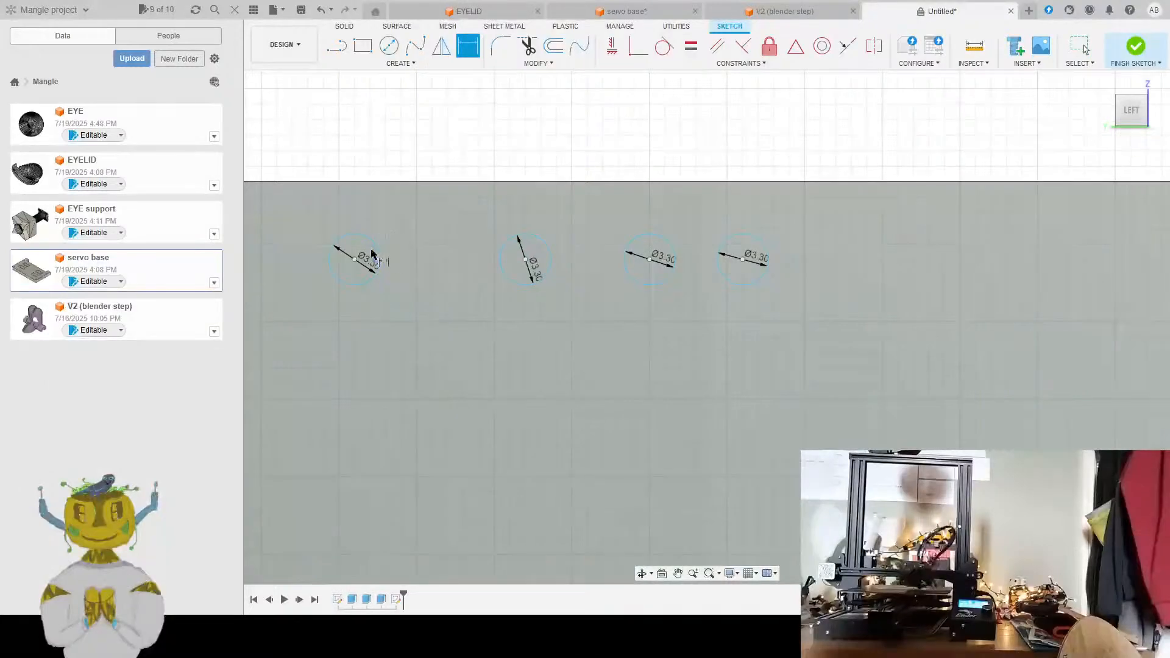
click(354, 259)
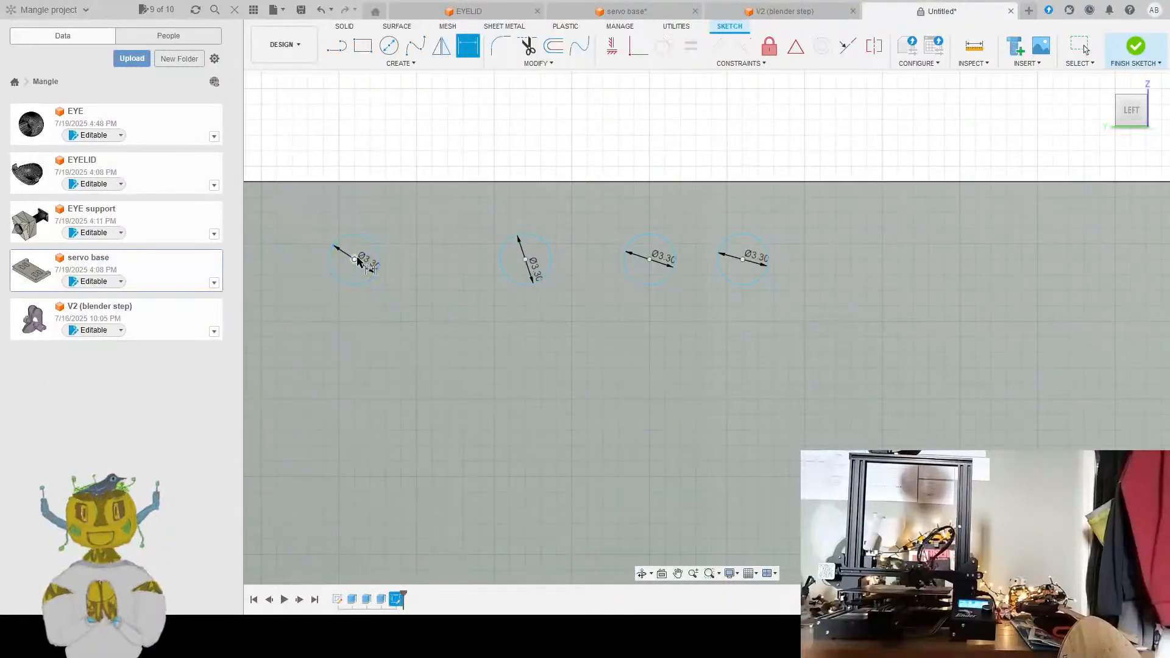
click(359, 182)
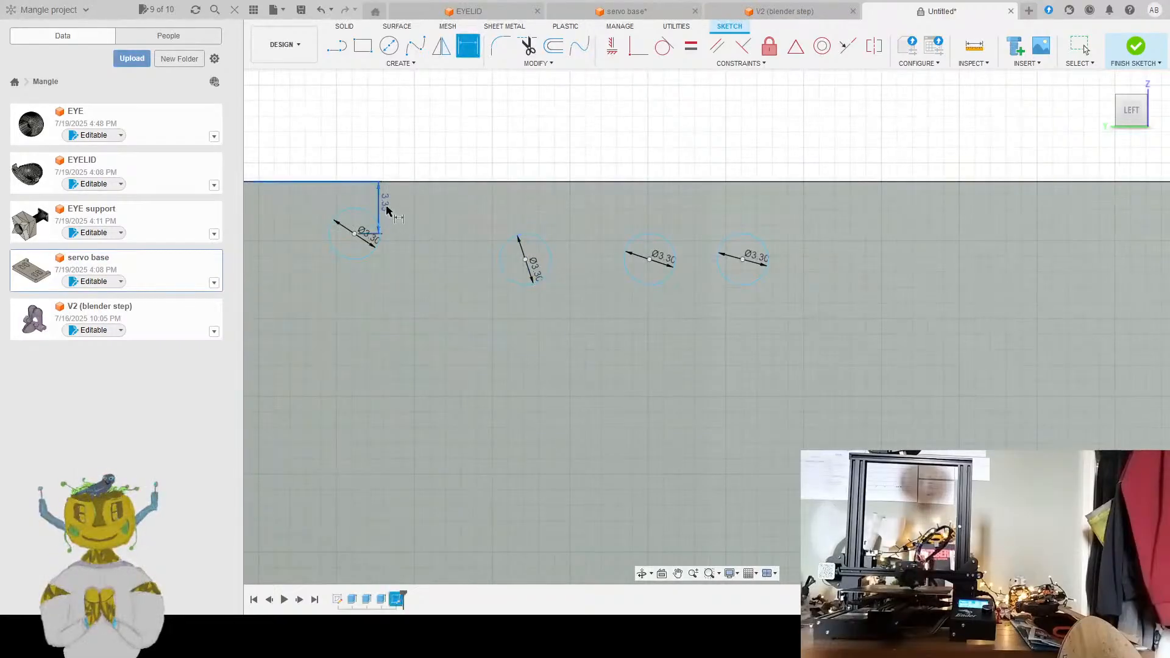
key(Escape)
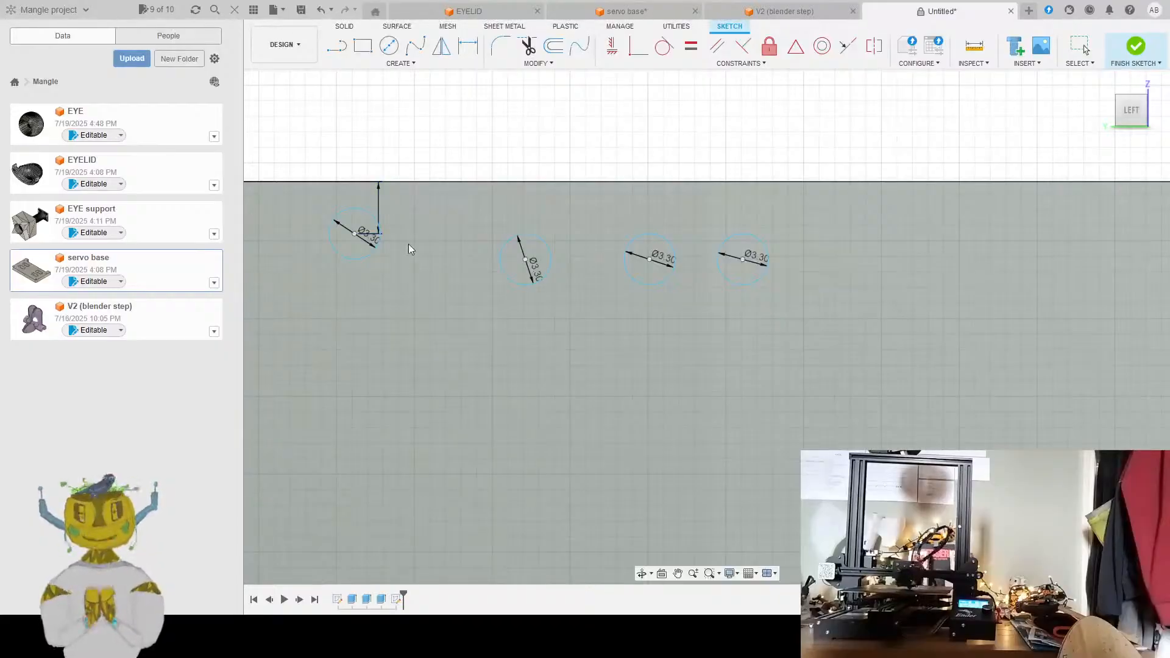
key(Return)
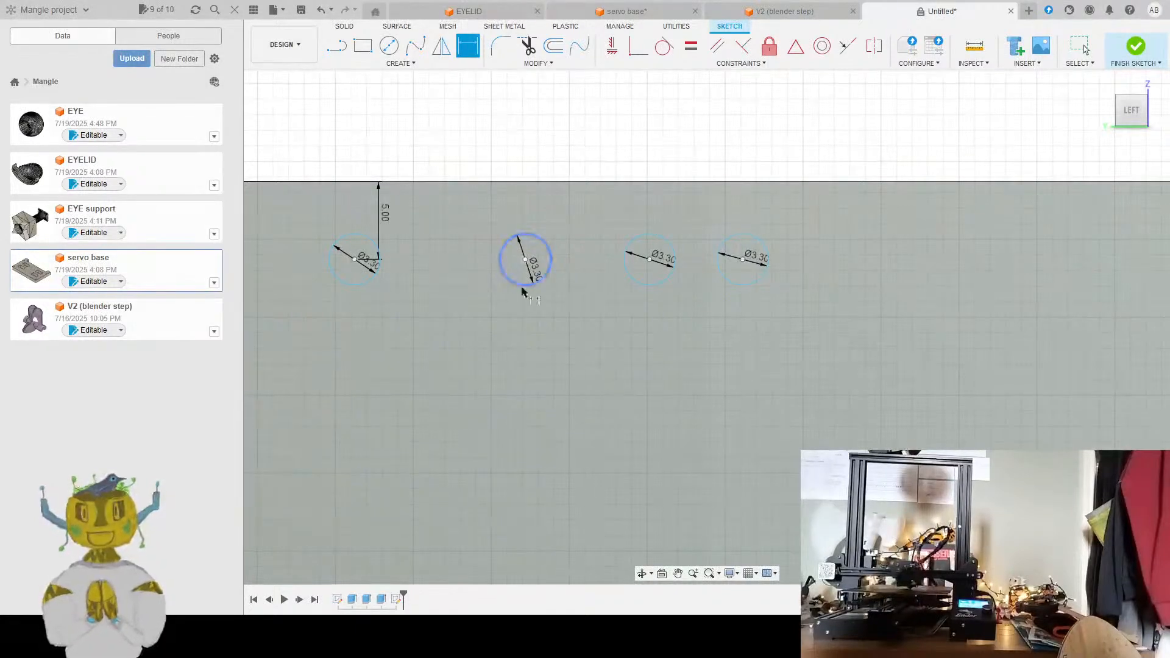
Dimension the centers of the second, third and fourth circles 5 mm below the wall's top edge
click(525, 259)
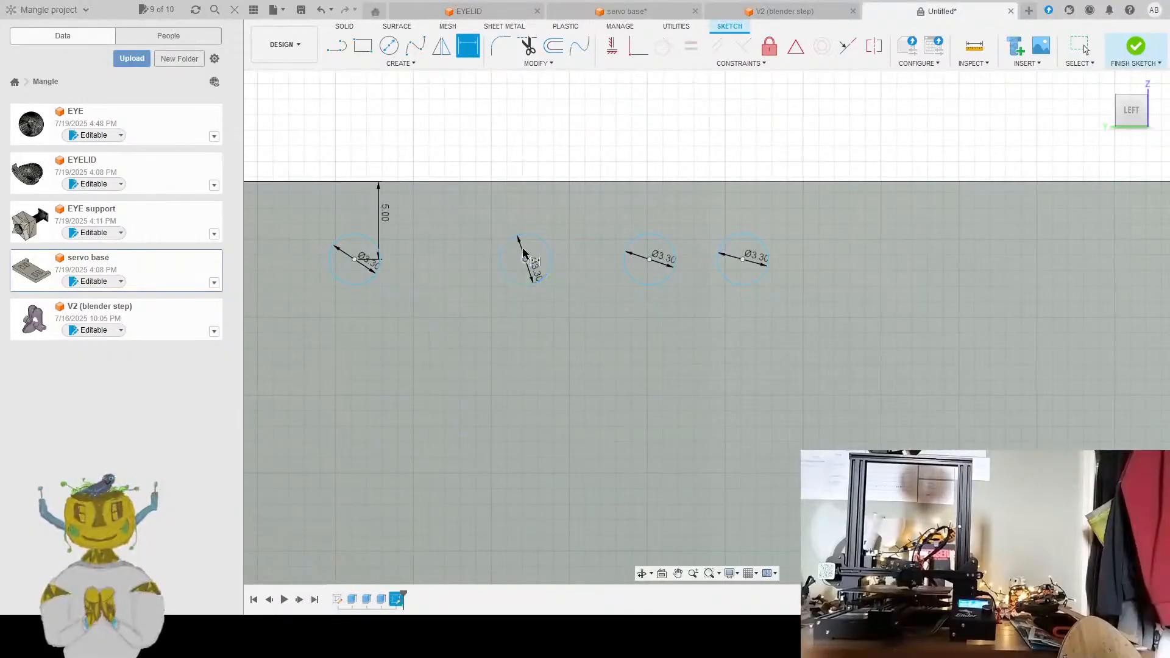
click(538, 183)
click(553, 218)
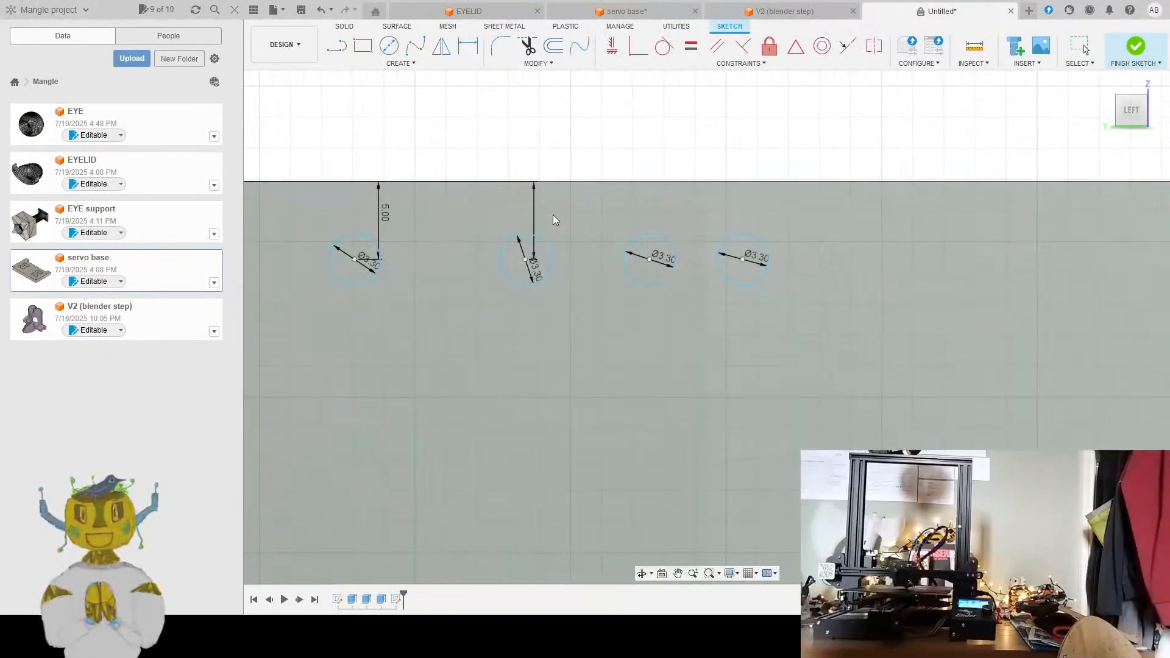
key(d)
click(650, 259)
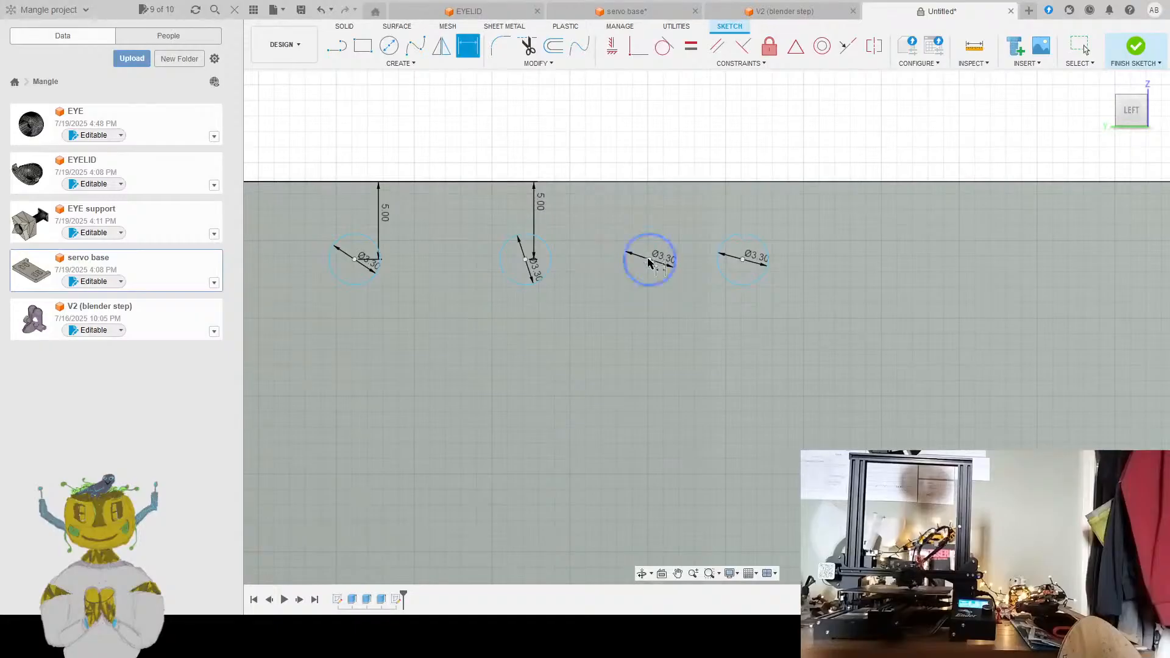
click(648, 182)
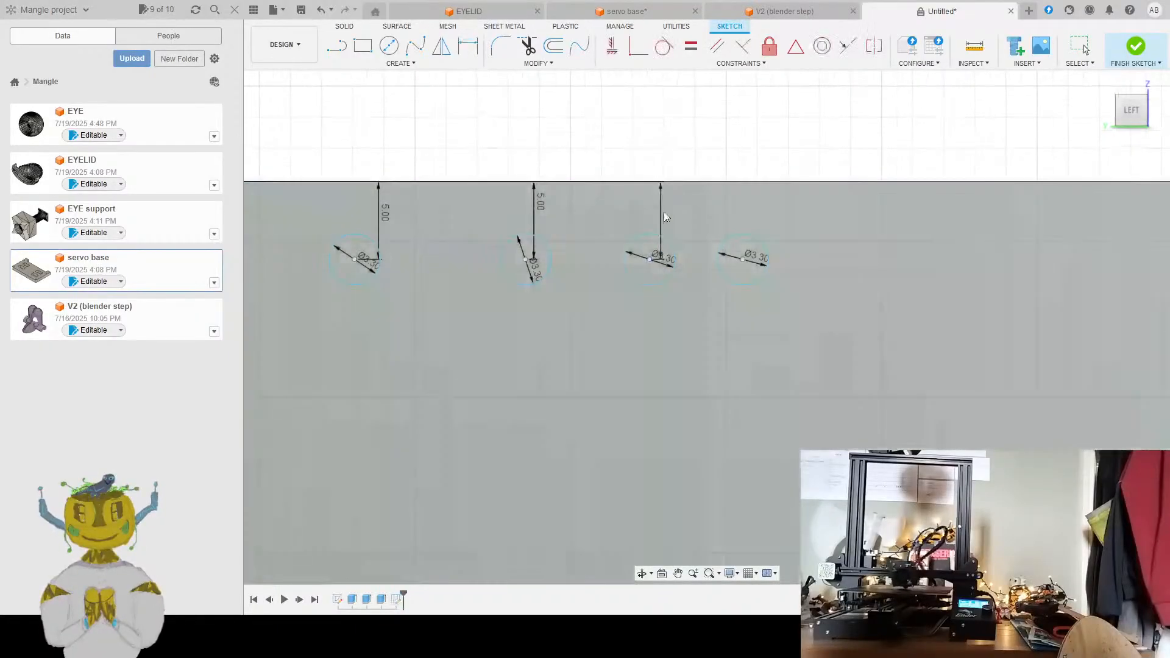
click(668, 225)
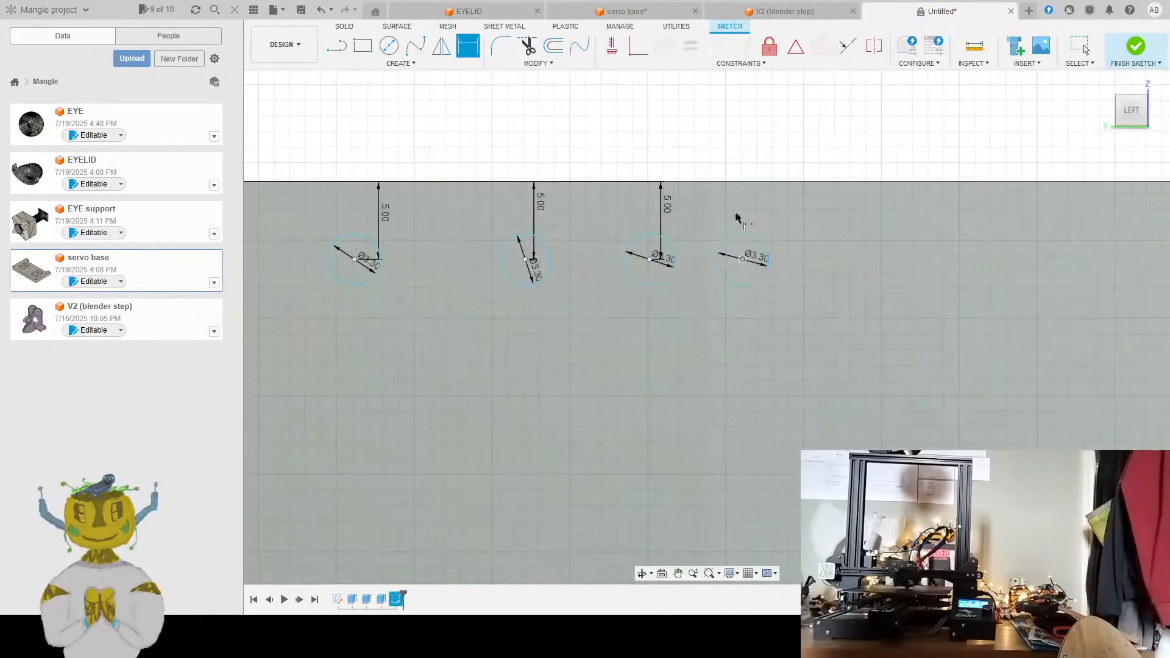
click(737, 182)
click(773, 210)
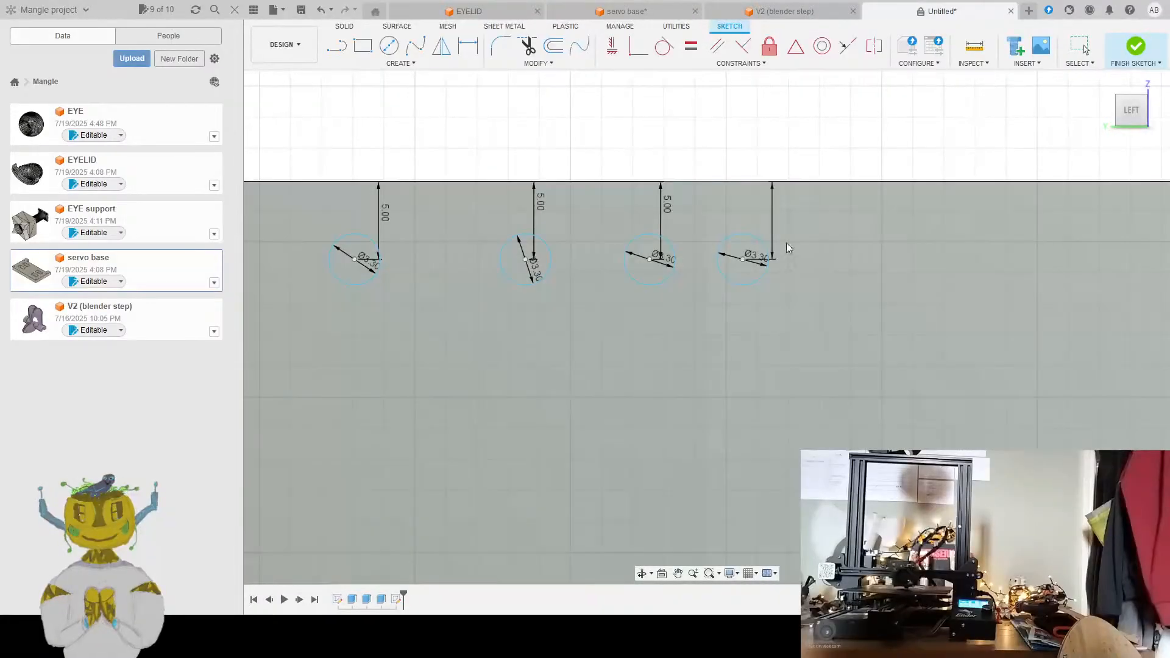
Set the horizontal distance between the first and second circle centers to 10 mm
scroll(473, 251, down, 5)
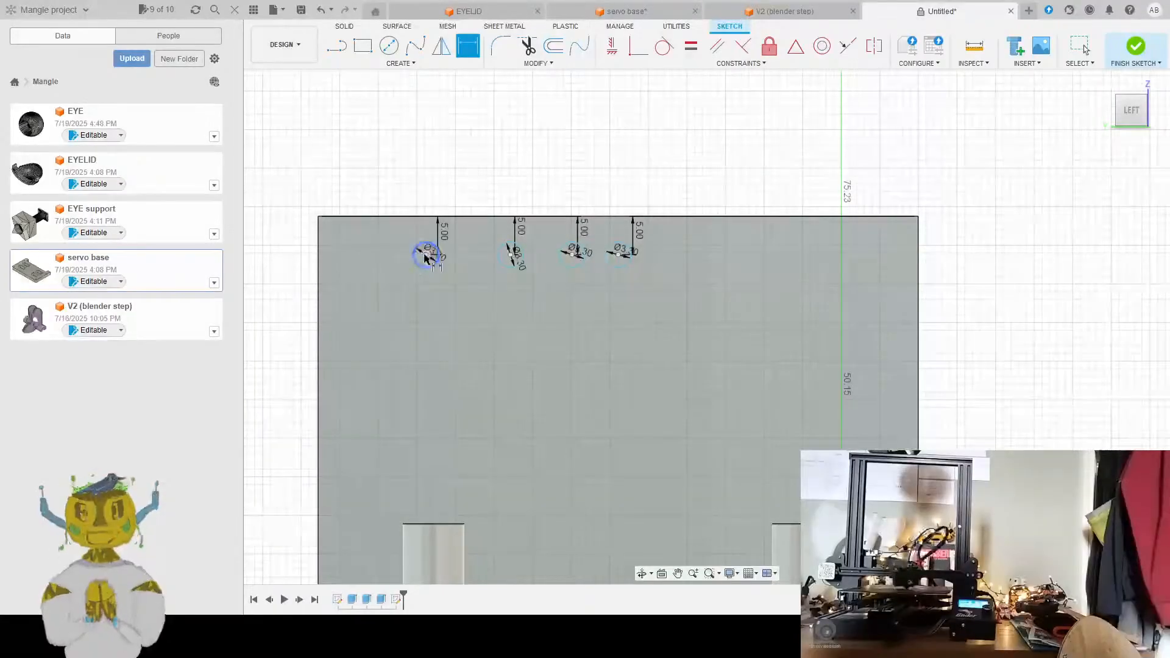
click(511, 255)
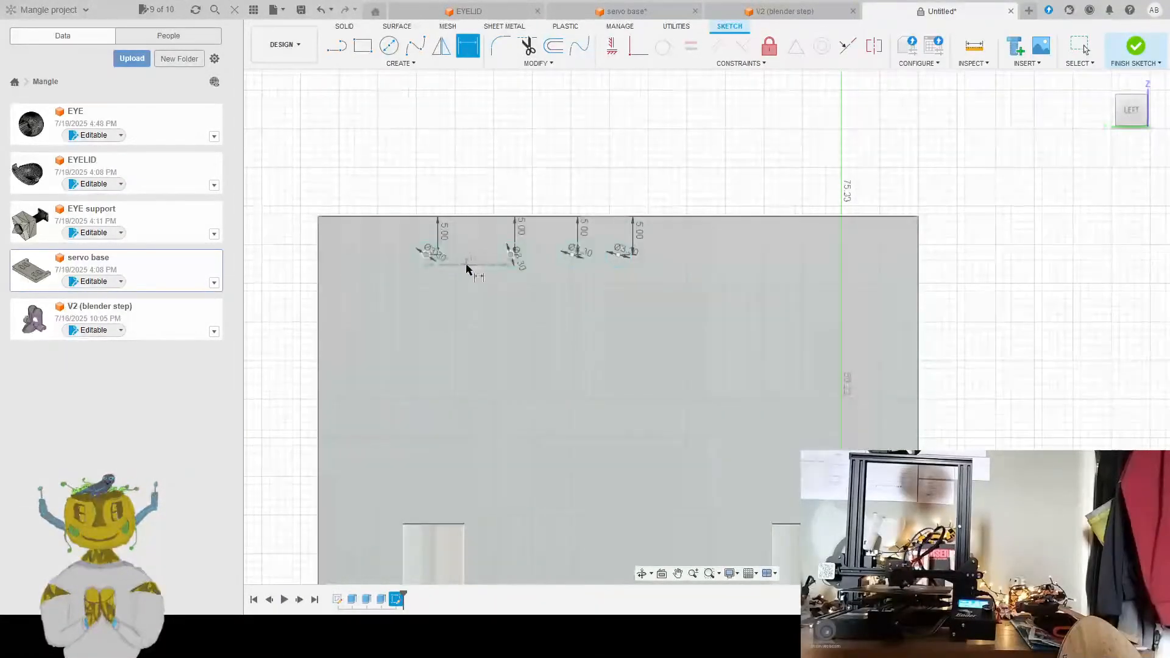
click(469, 268)
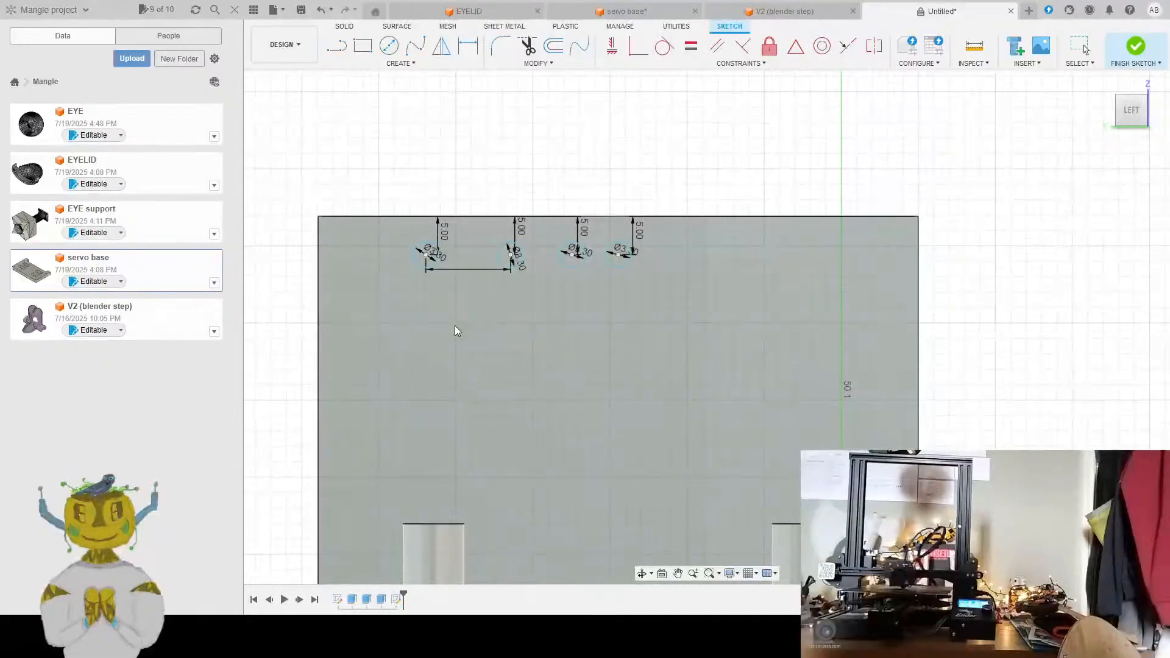
text(10)
key(Return)
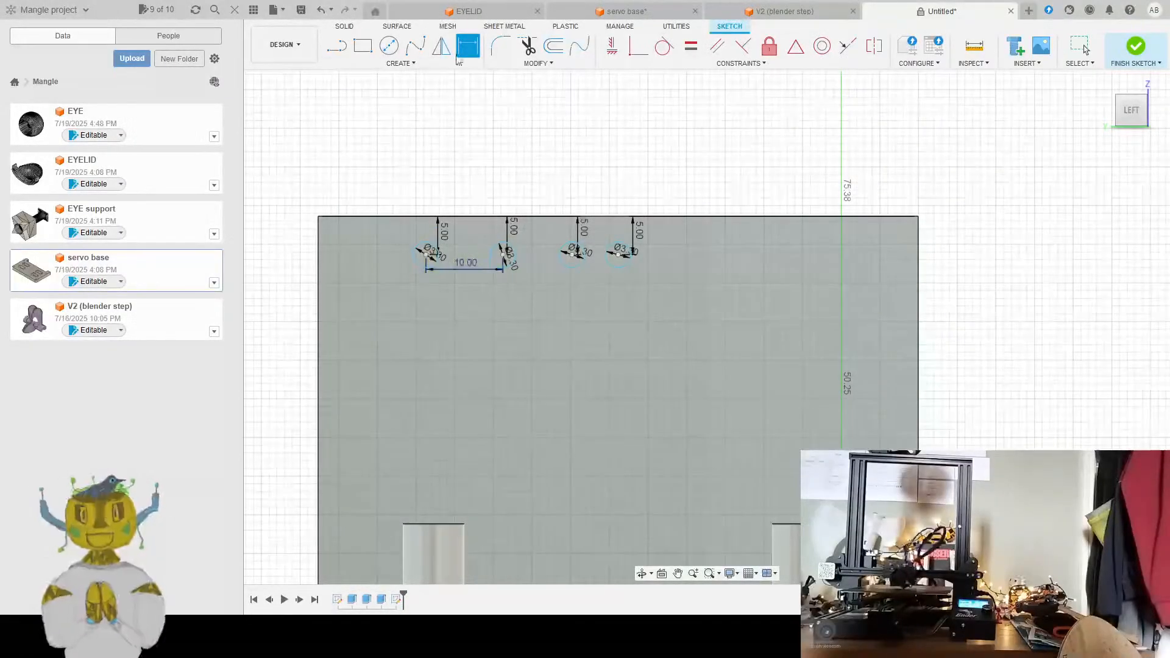
Space the third and fourth circles 10 mm apart, center to center, each from its preceding circle in the row
click(504, 257)
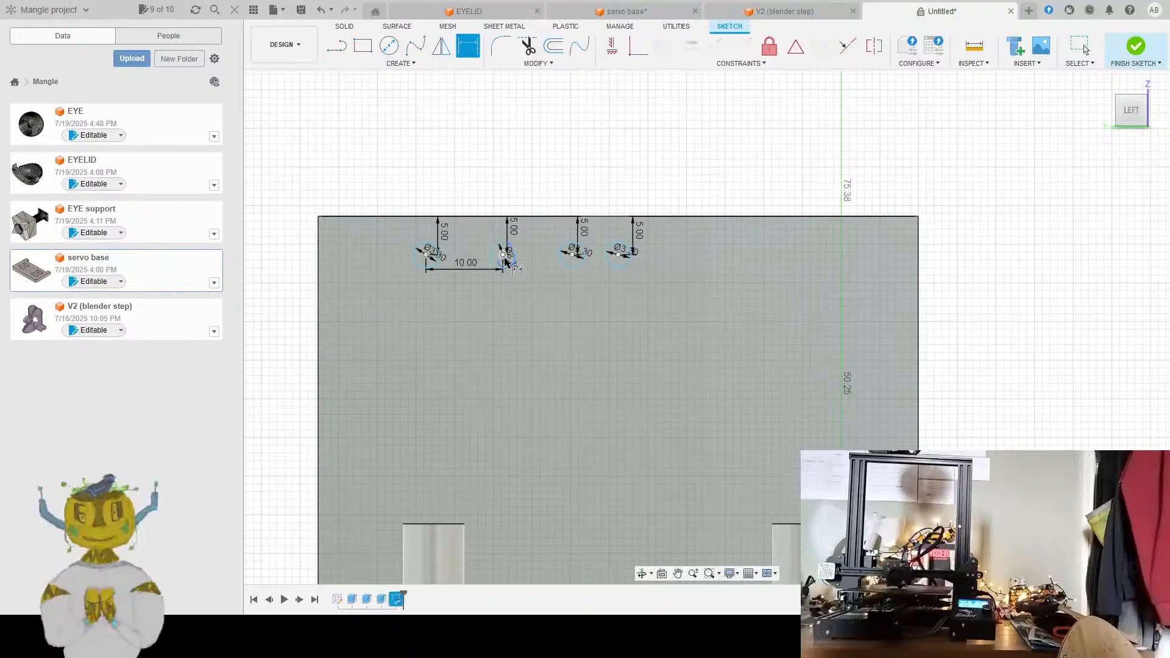
click(572, 253)
click(541, 274)
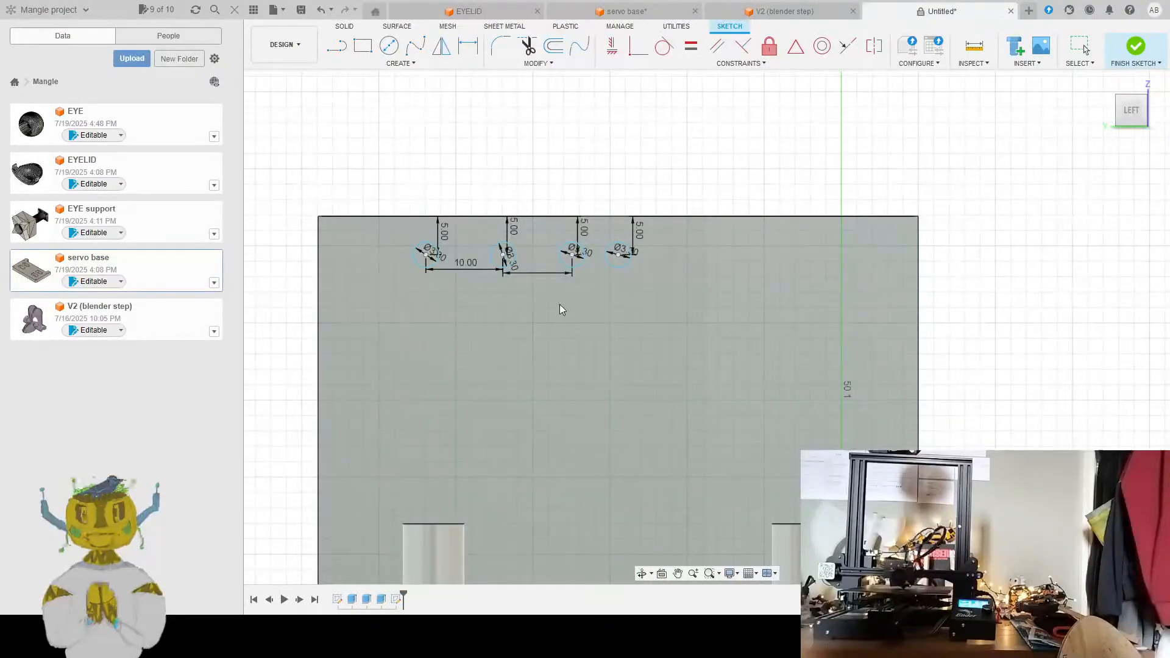
text(10)
key(Return)
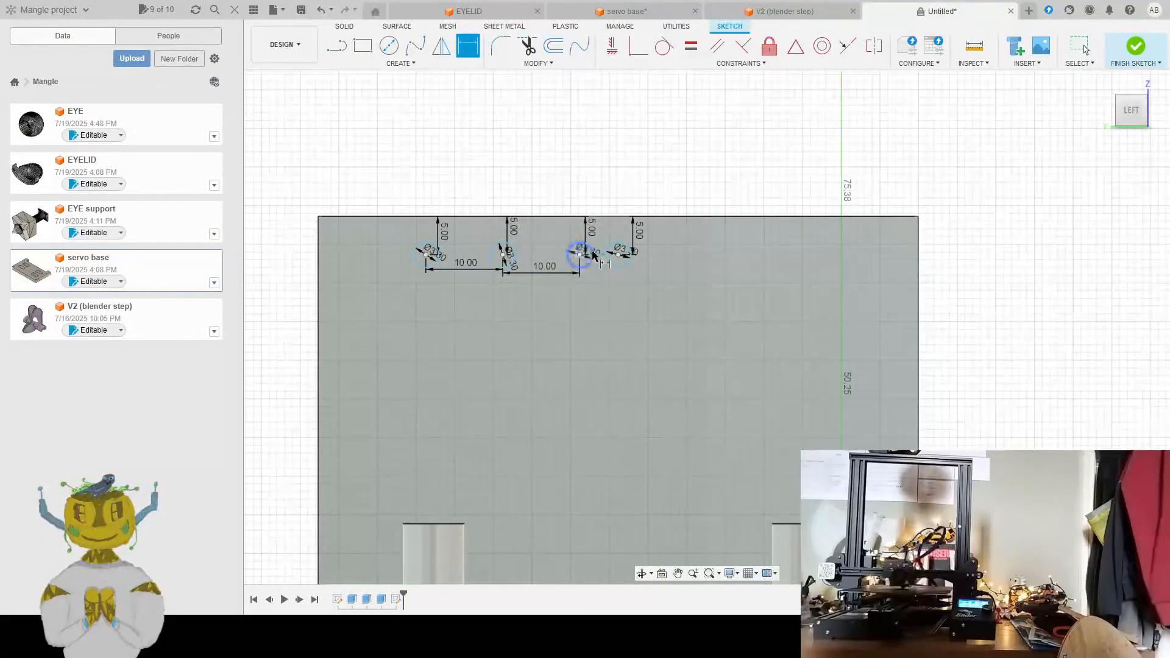
click(580, 253)
click(617, 256)
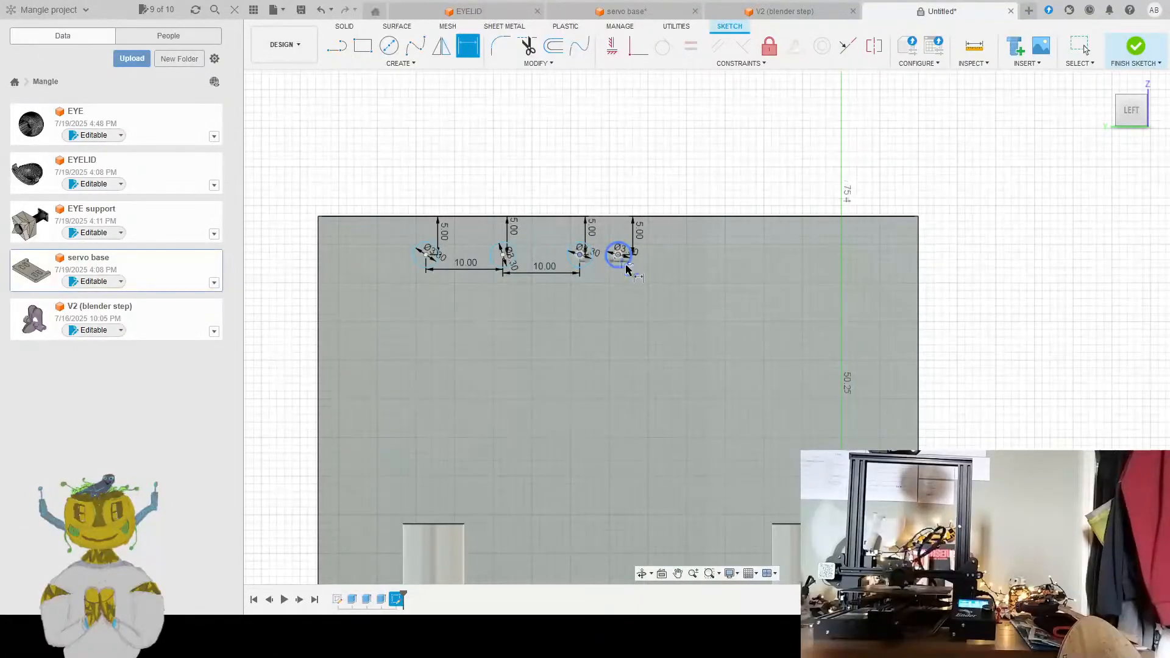
click(627, 275)
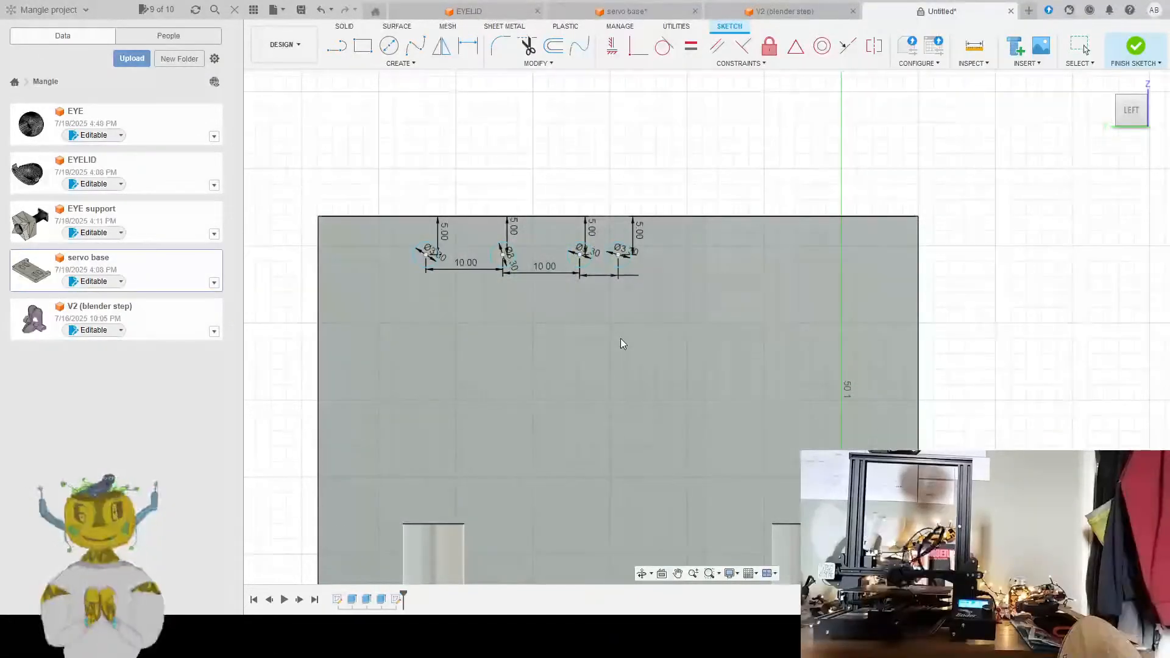
text(10)
key(Return)
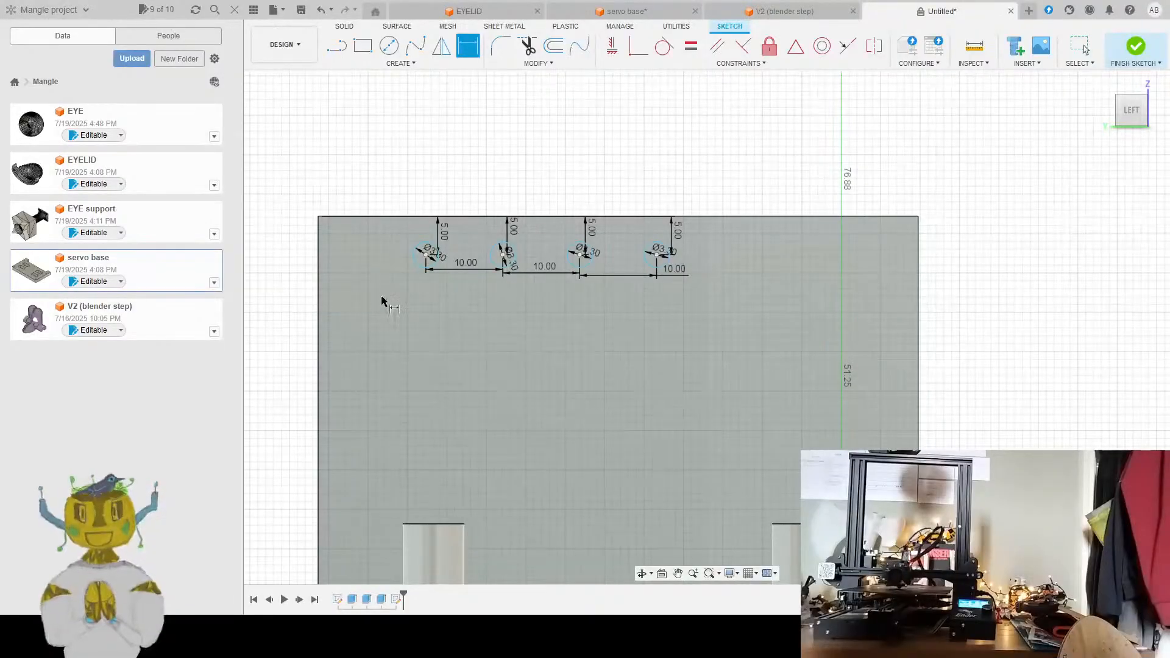
click(425, 253)
click(319, 255)
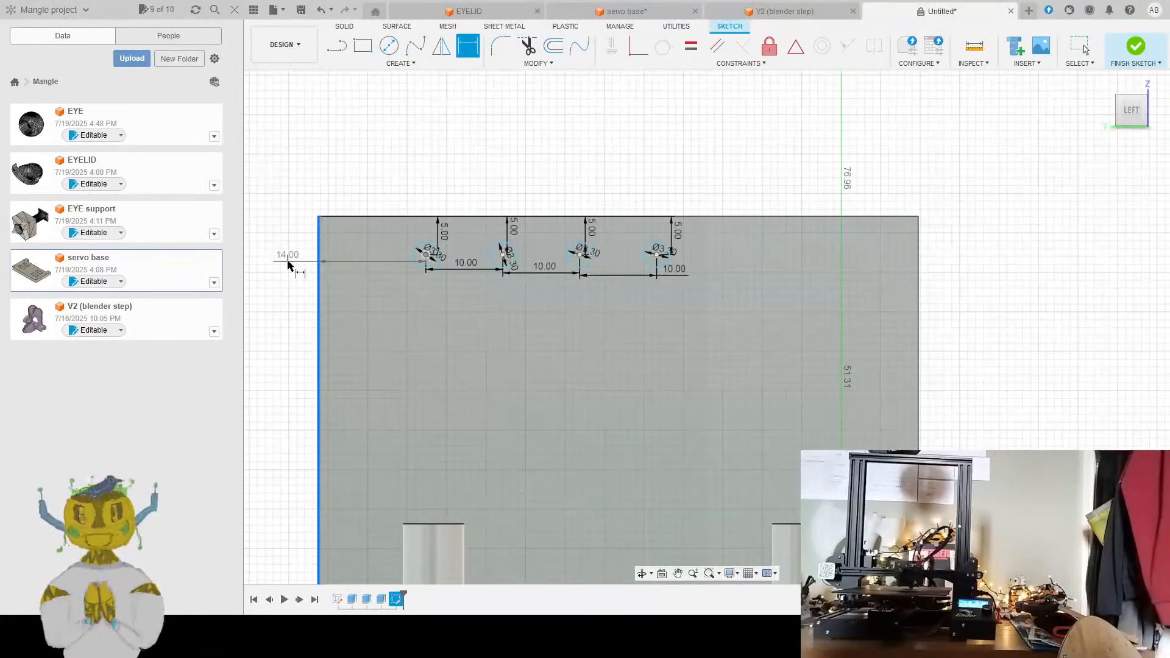
key(Escape)
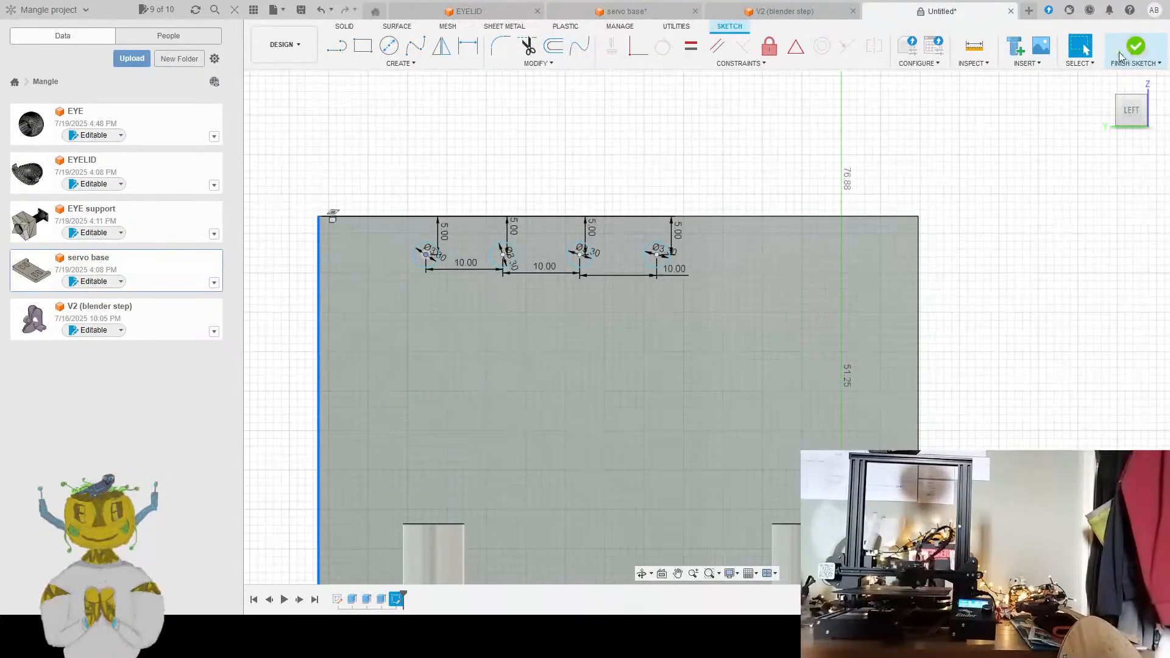
Measure the wall's width between its two vertical side edges
click(974, 46)
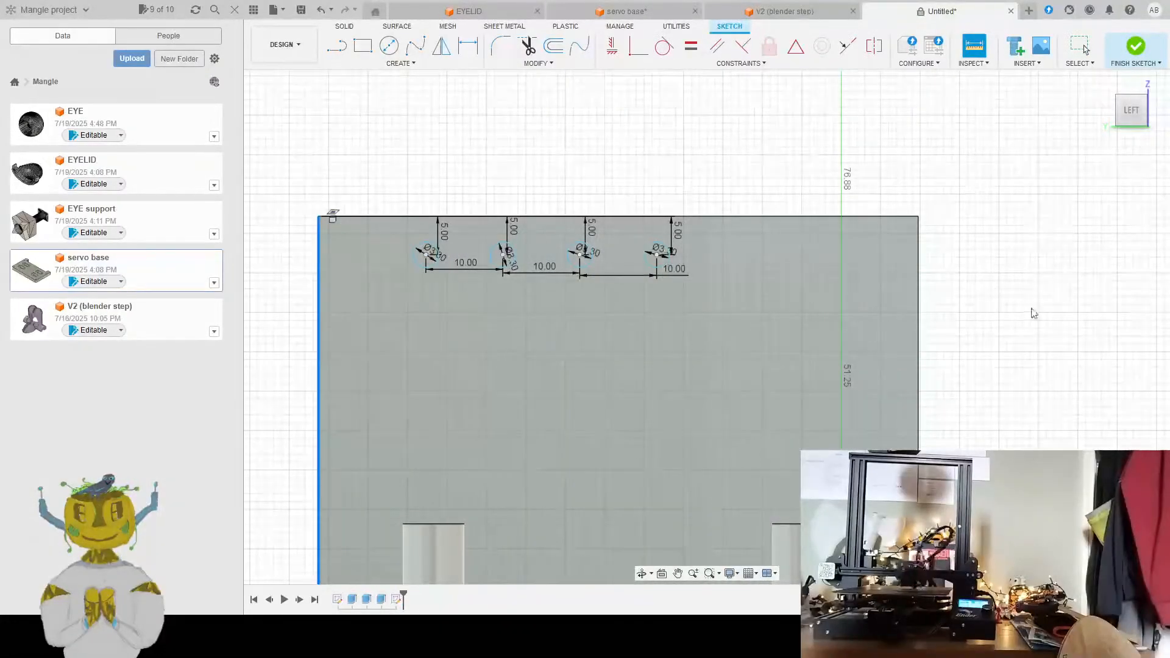
click(919, 278)
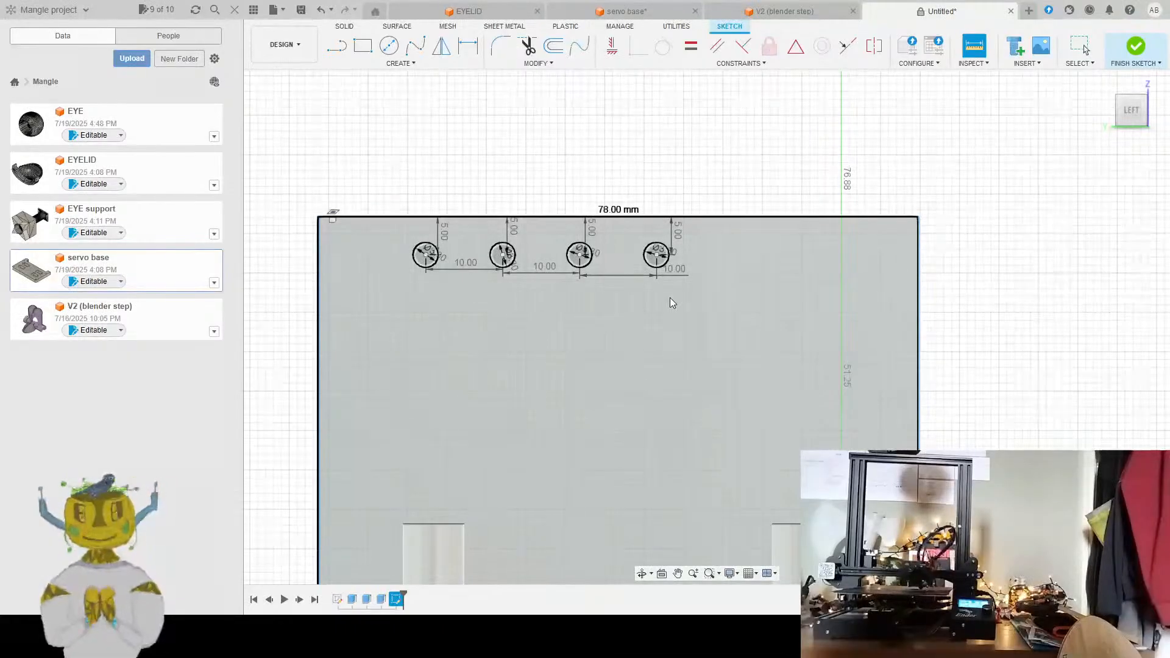
click(671, 299)
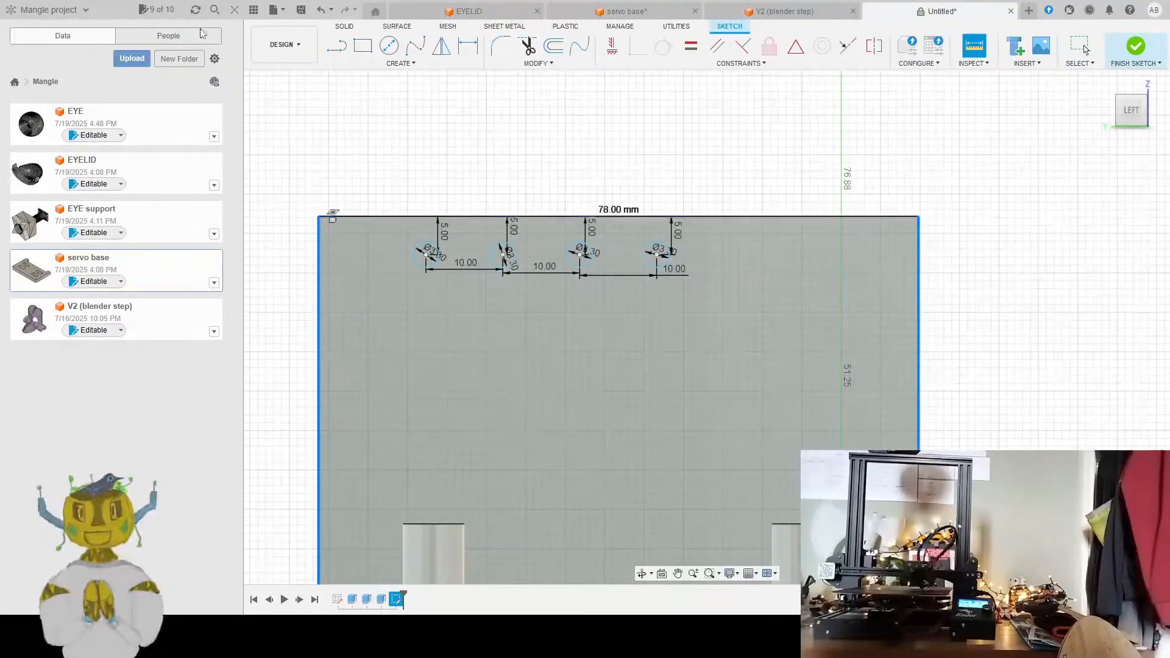
Dimension the first small circle's center 22.4 mm horizontally from the wall's left side edge
click(462, 52)
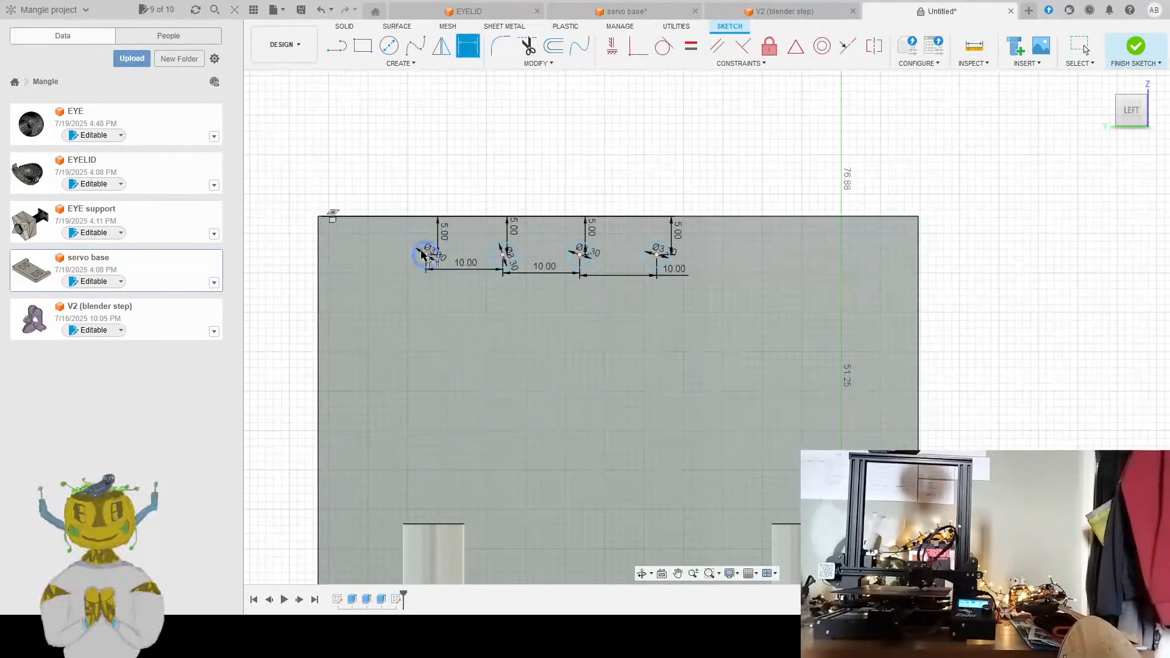
click(319, 250)
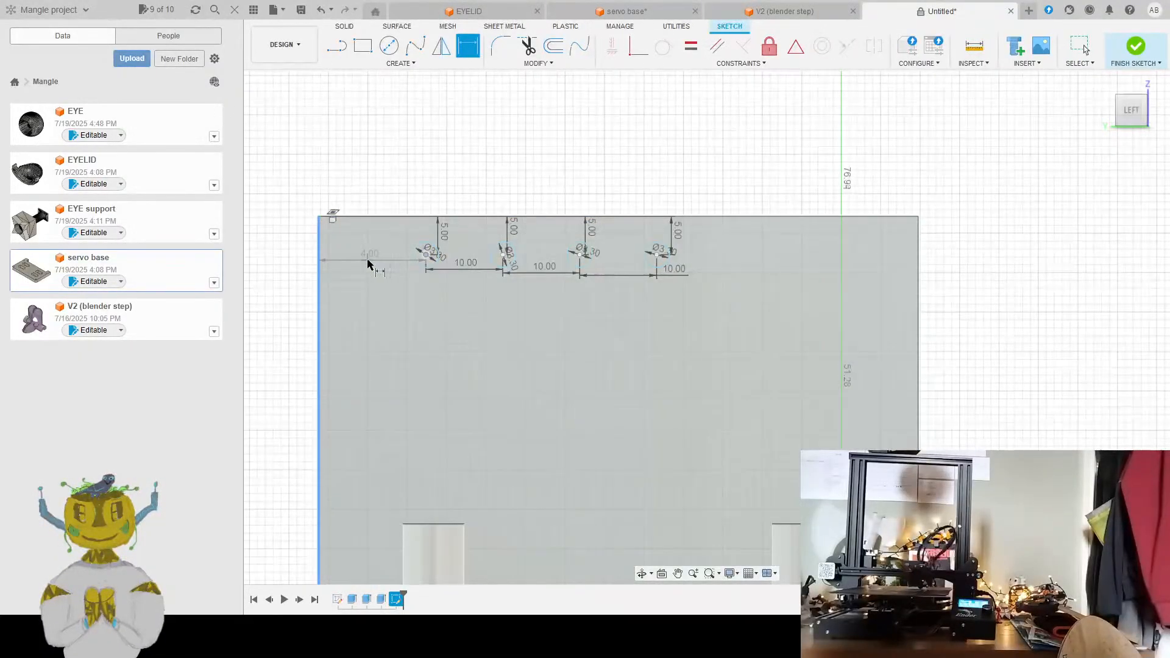
click(367, 260)
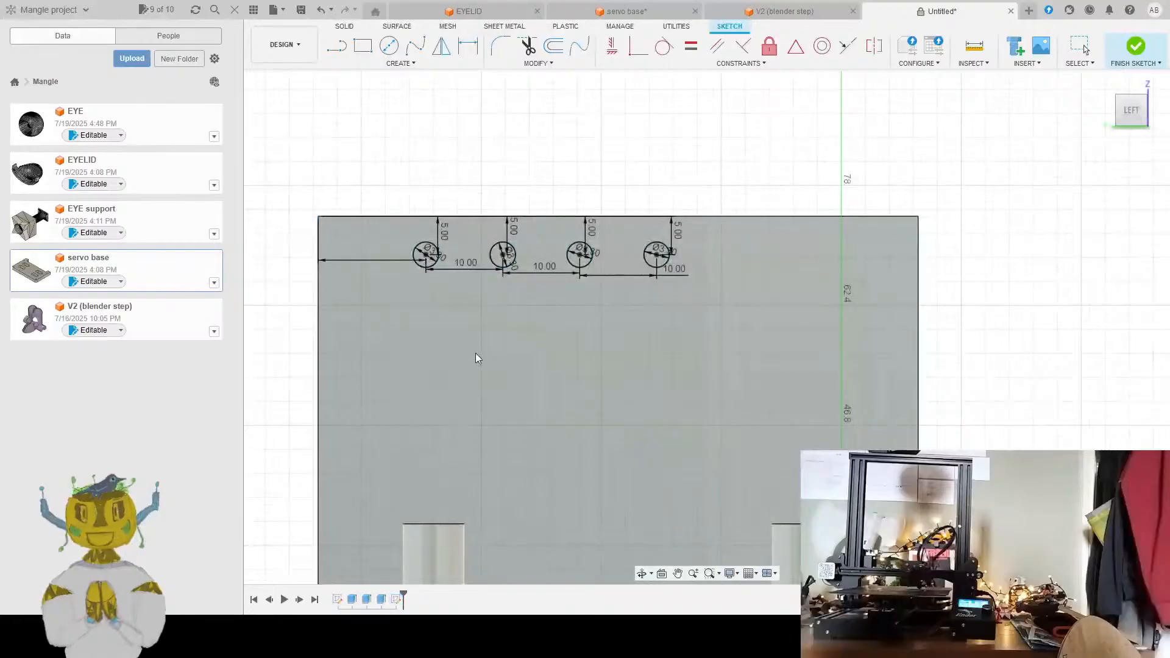
text(22.4)
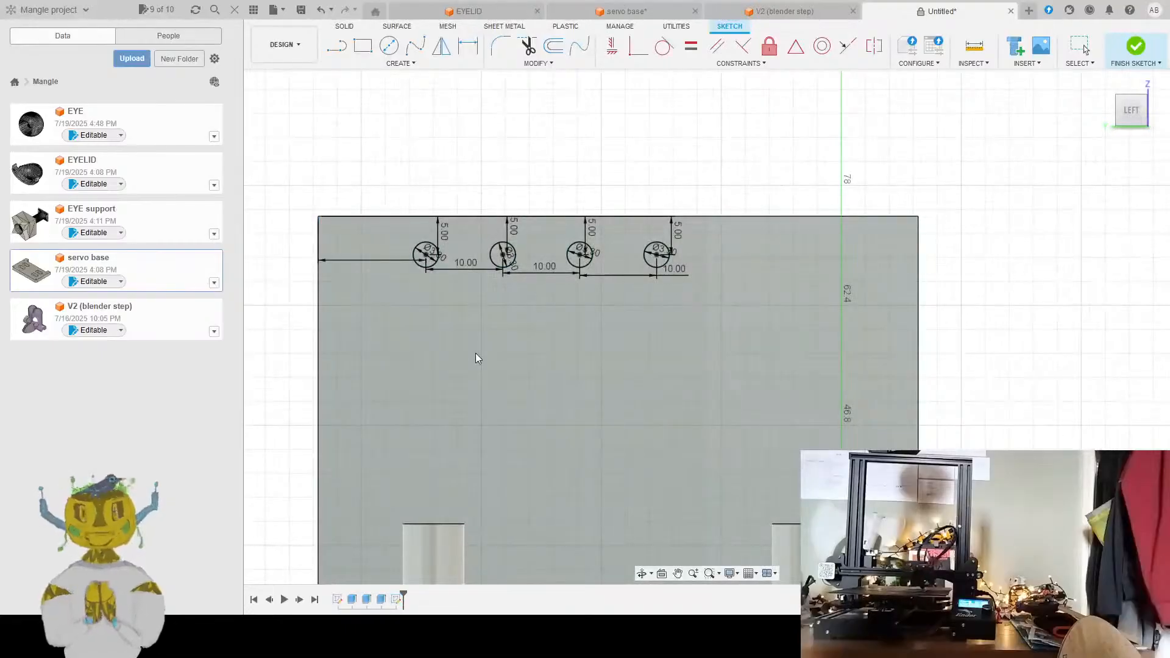
key(Return)
scroll(488, 351, down, 1)
scroll(491, 352, up, 2)
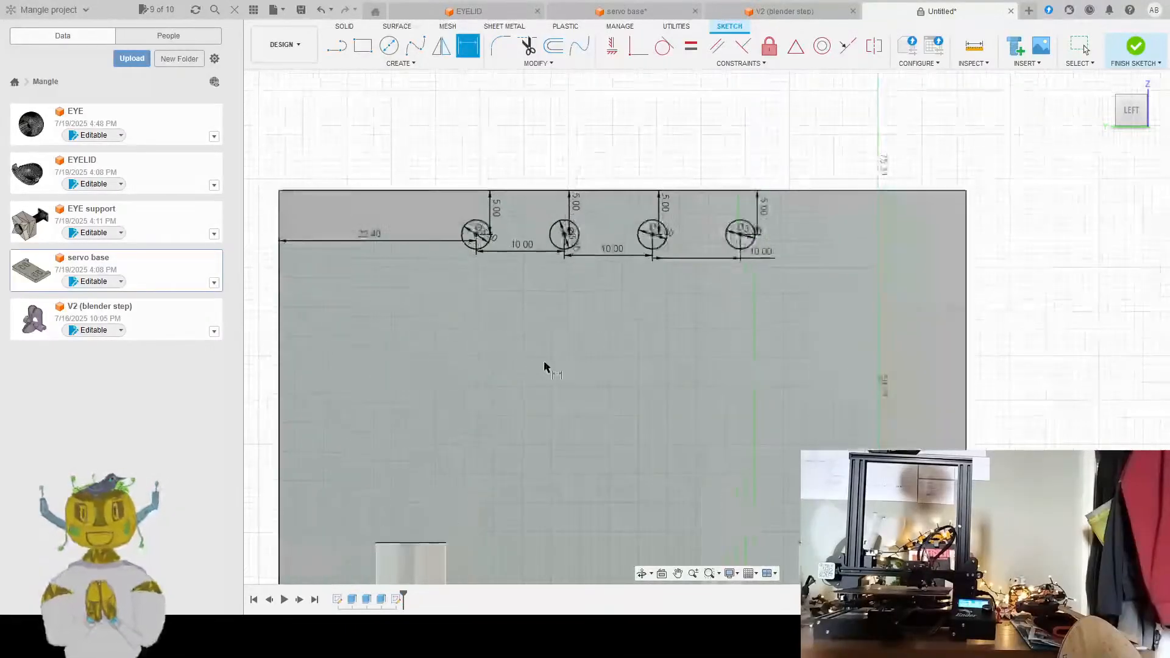
Sketch a large circle on the middle of the wall, below the row of small circles and above the standoffs
click(389, 46)
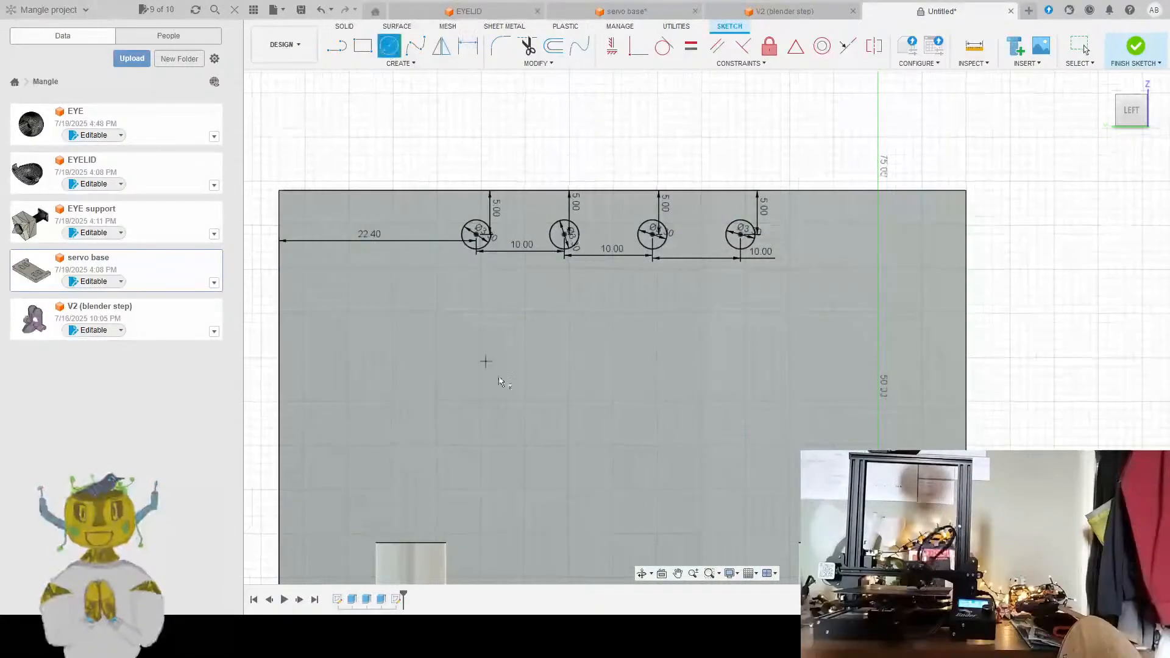
click(614, 401)
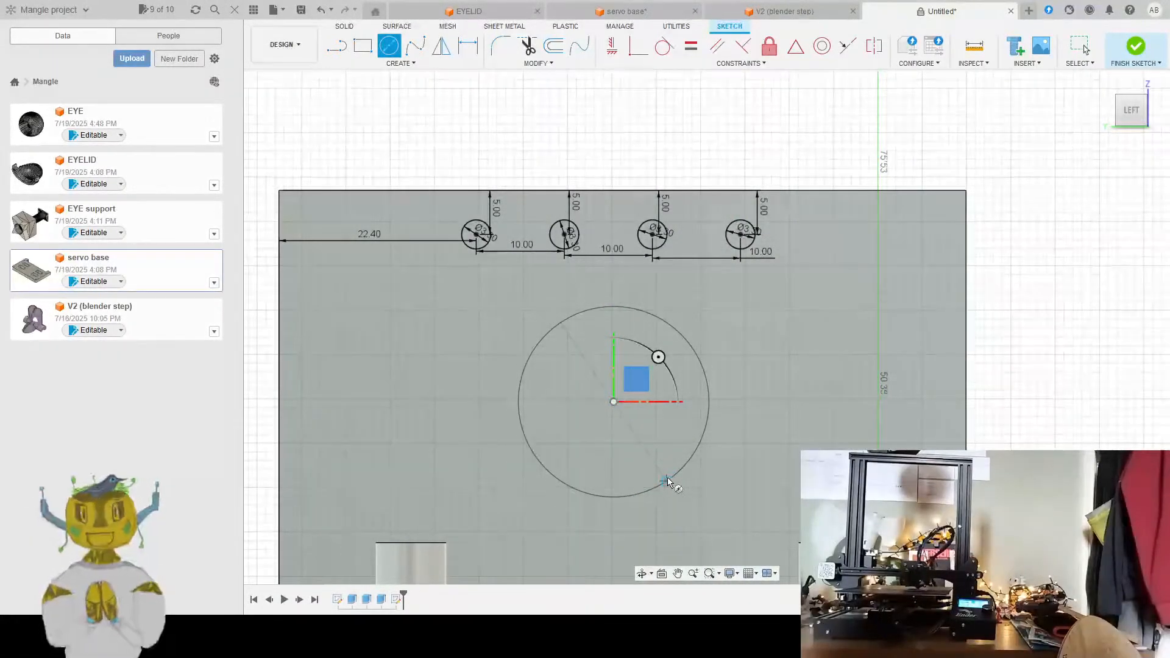
click(665, 474)
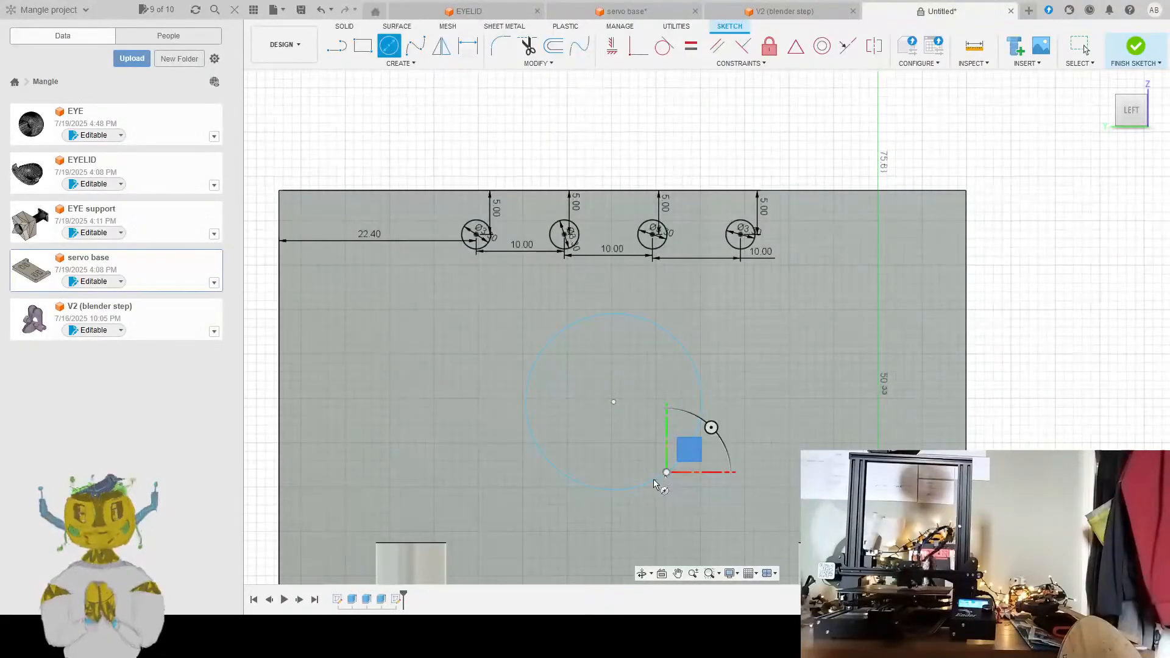
scroll(817, 443, down, 2)
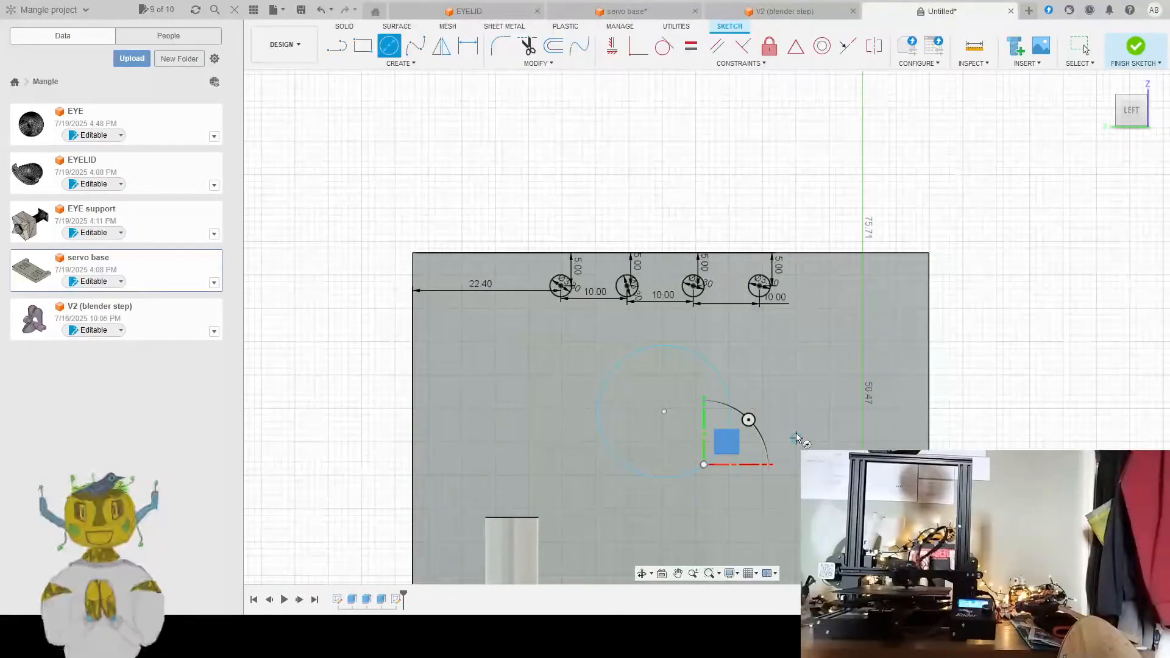
key(Escape)
Sketch a 20 mm diameter circle low on the wall, between the two standoffs and below the first large circle
middle_drag(781, 431, 755, 291)
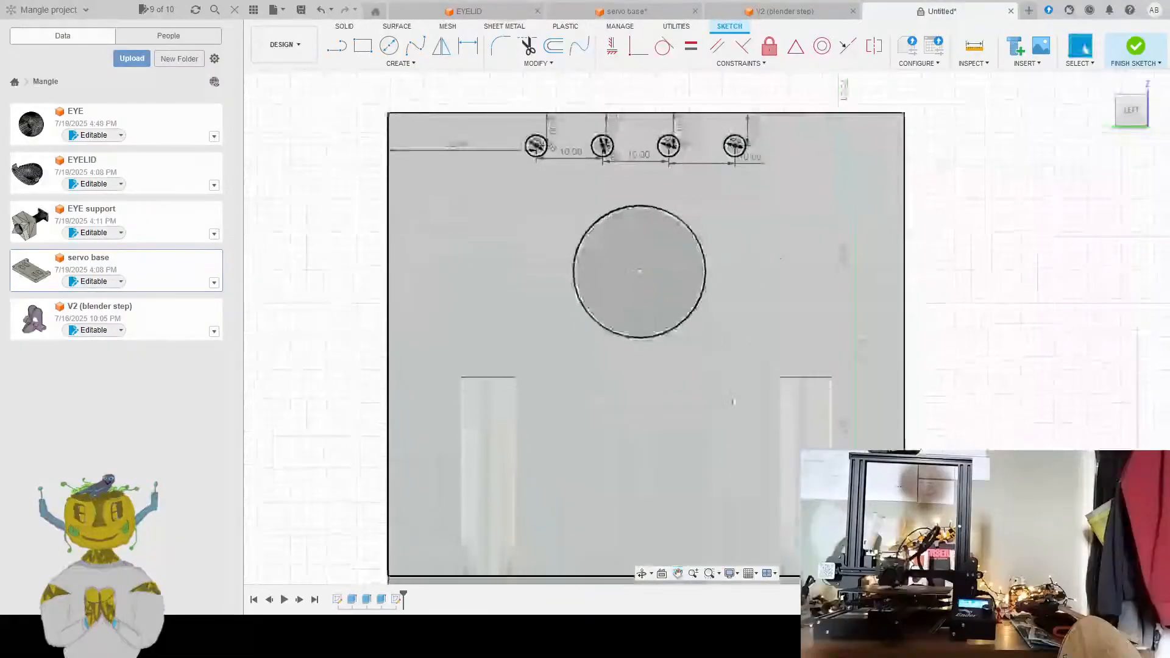
middle_drag(732, 465, 695, 334)
key(c)
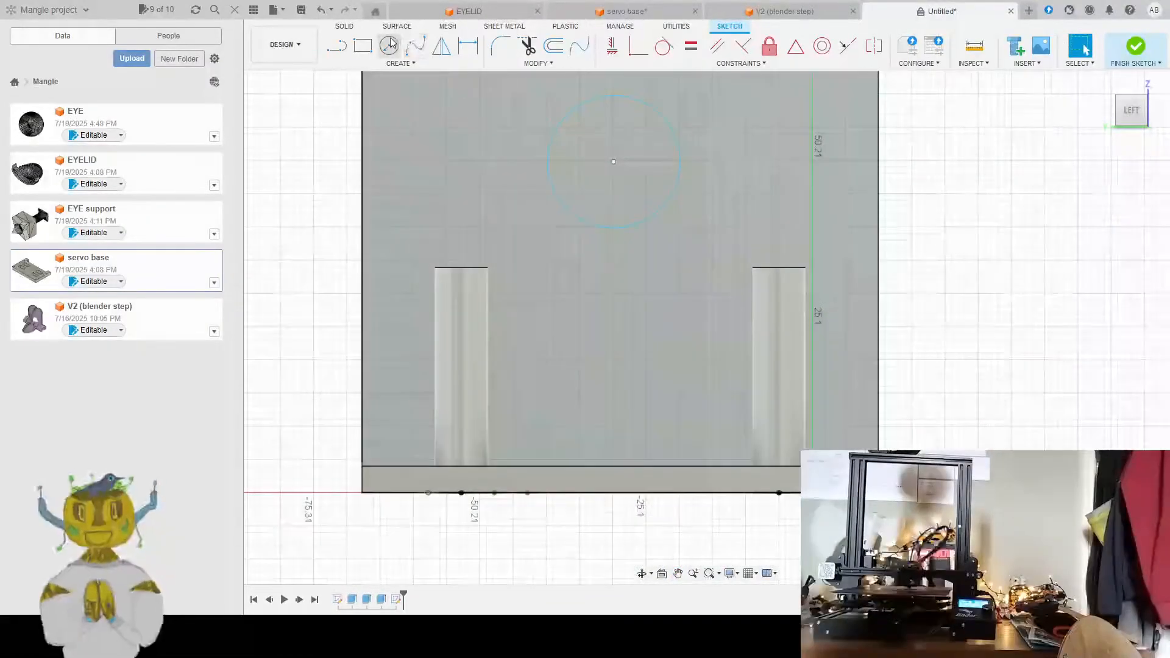
click(601, 367)
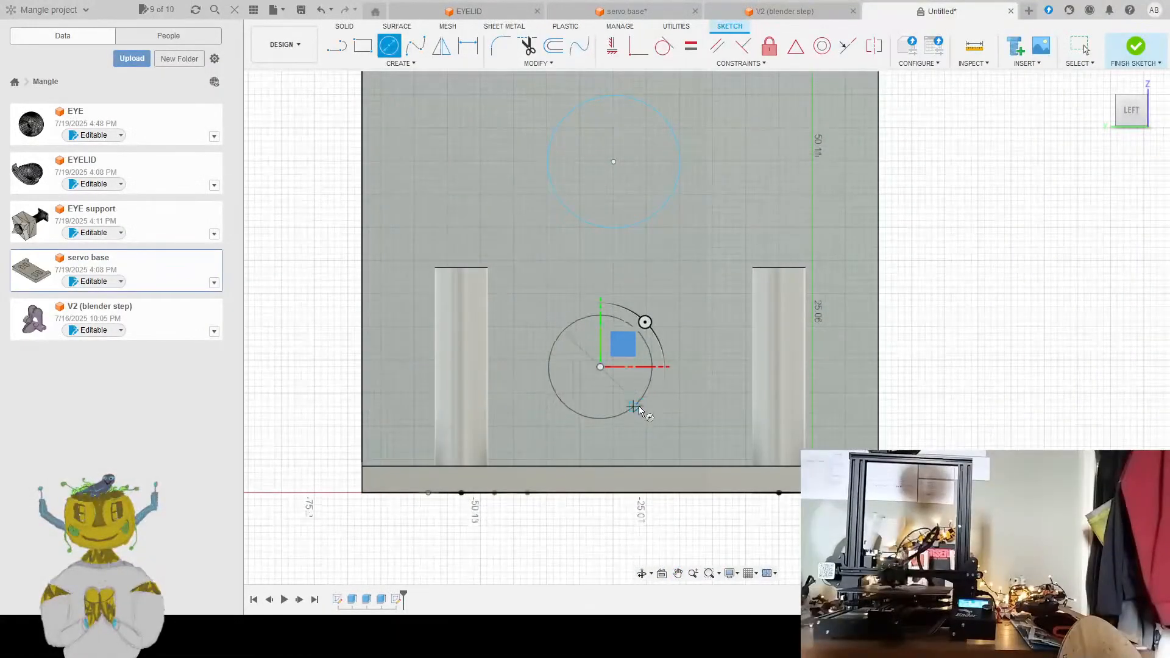
text(20)
key(Return)
key(Escape)
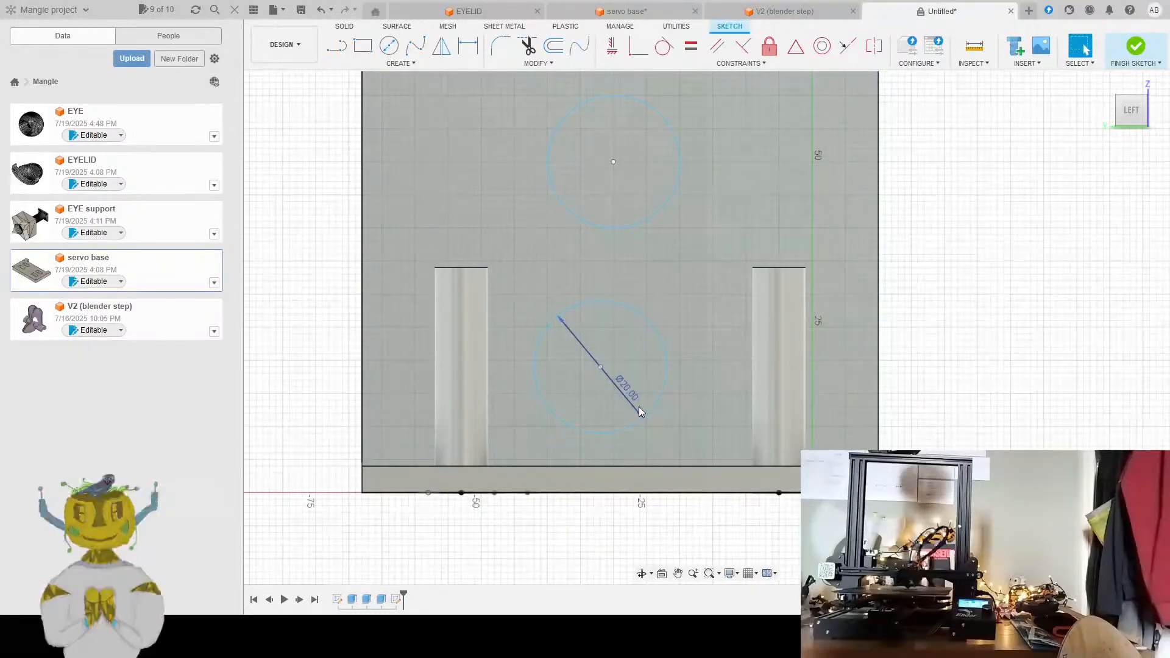
Dimension the horizontal distance from the left standoff's center point to the lower large circle's center
click(468, 46)
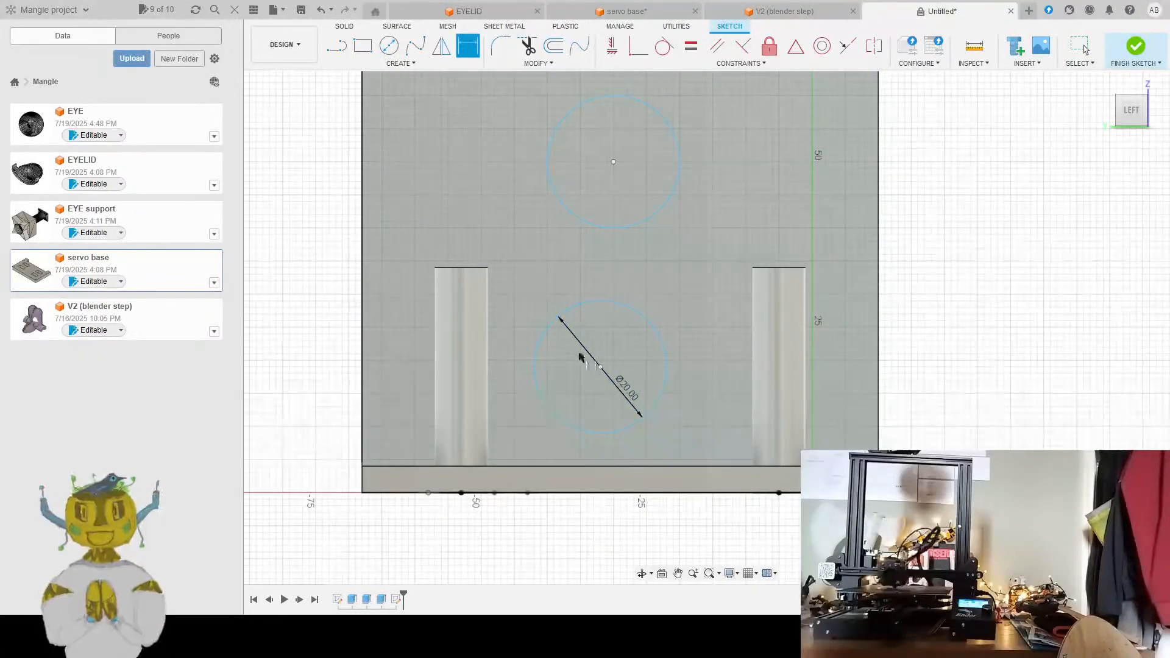
click(601, 367)
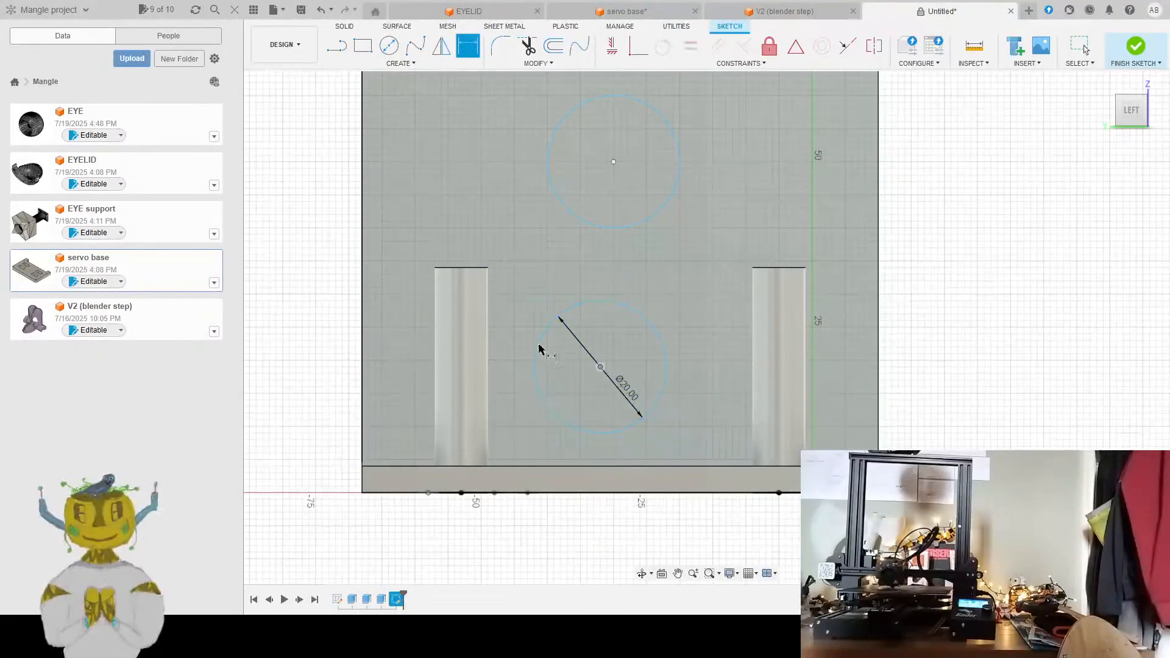
click(461, 493)
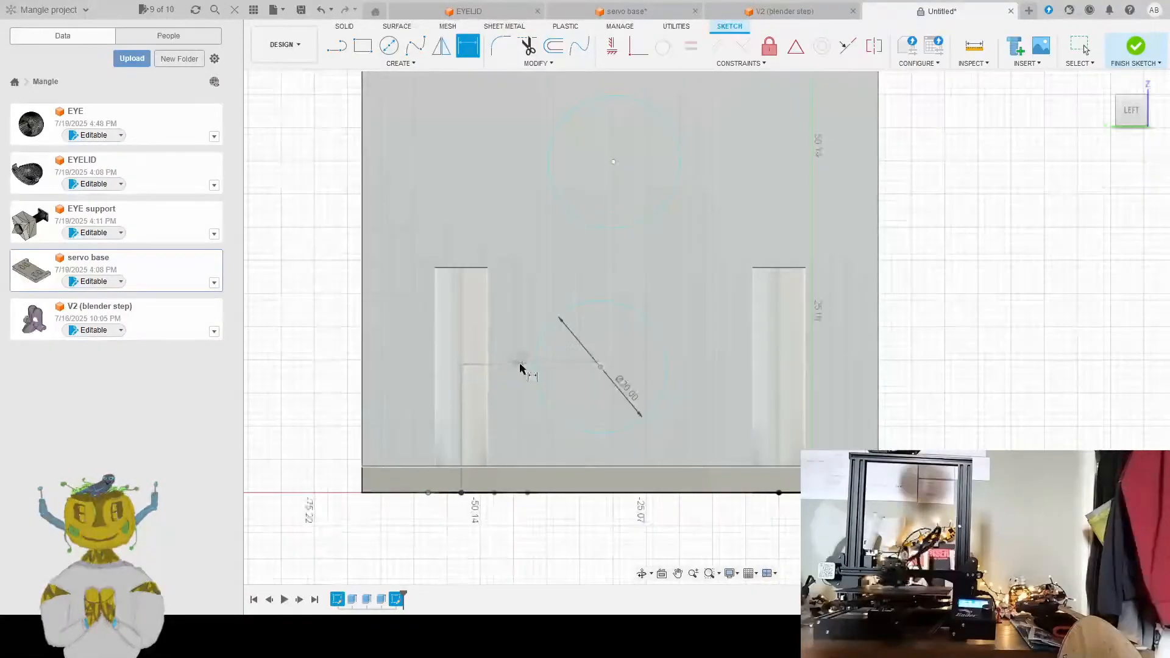
click(525, 369)
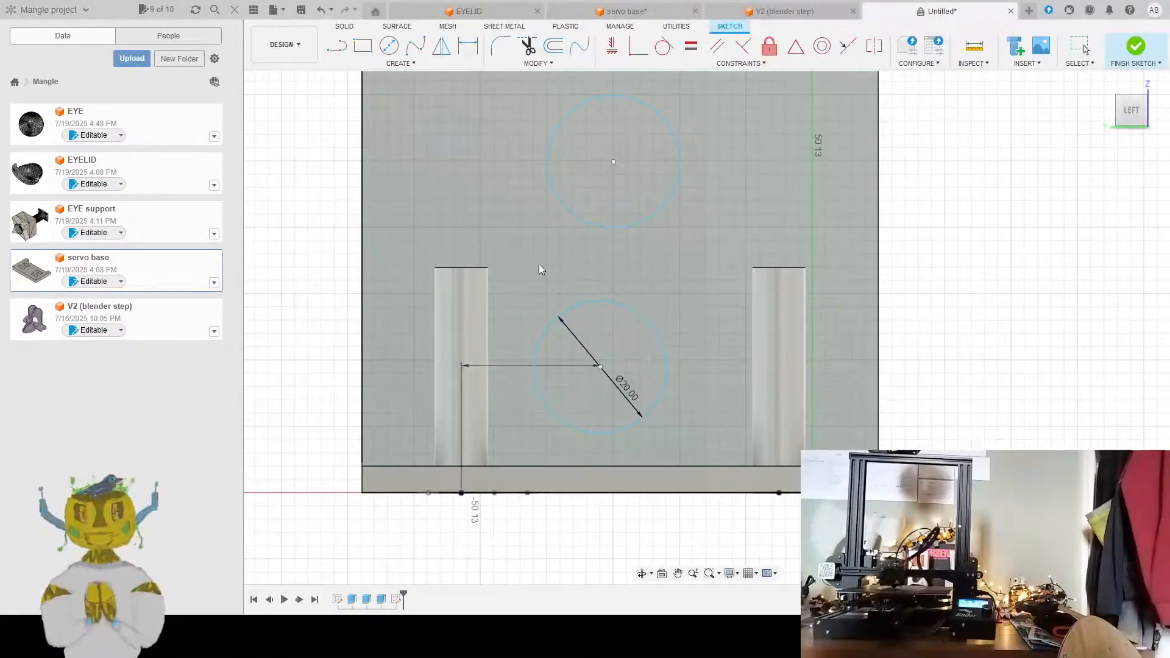
key(d)
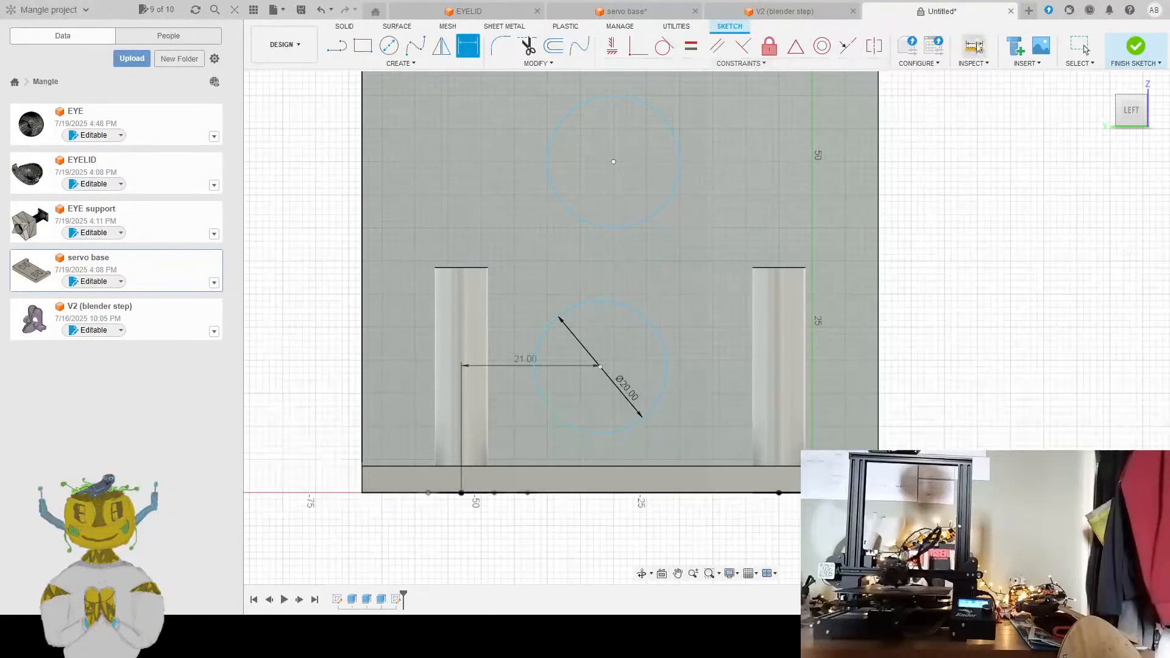
Measure the distance between the center points of the two standoffs at the base plate's bottom edge
click(974, 47)
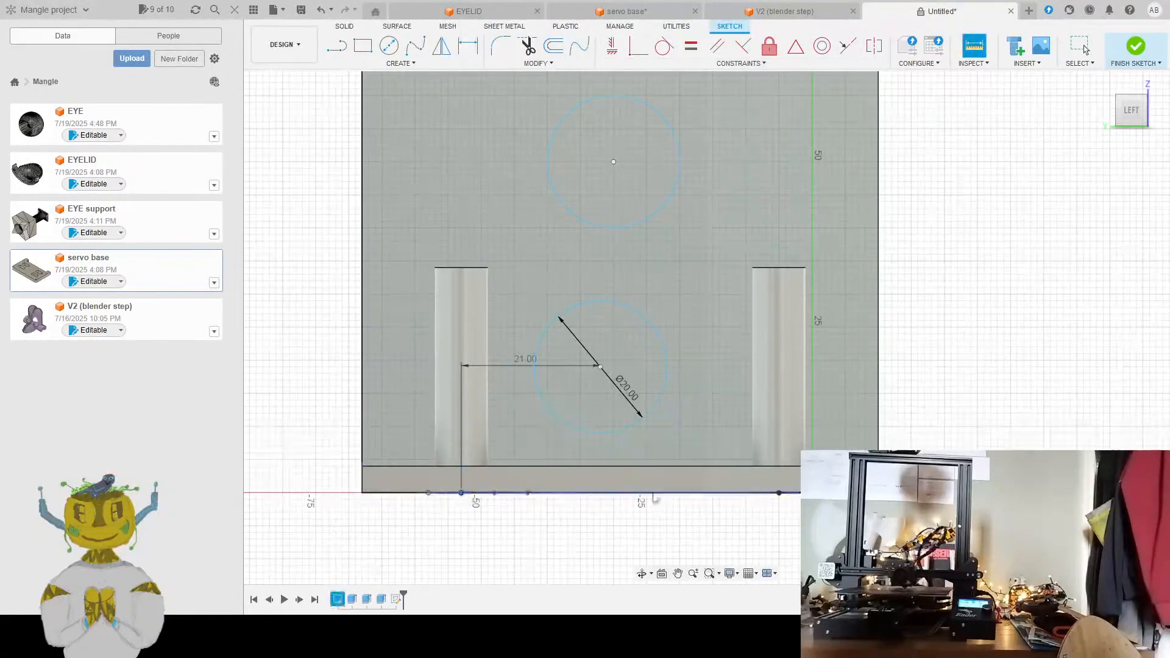
click(780, 493)
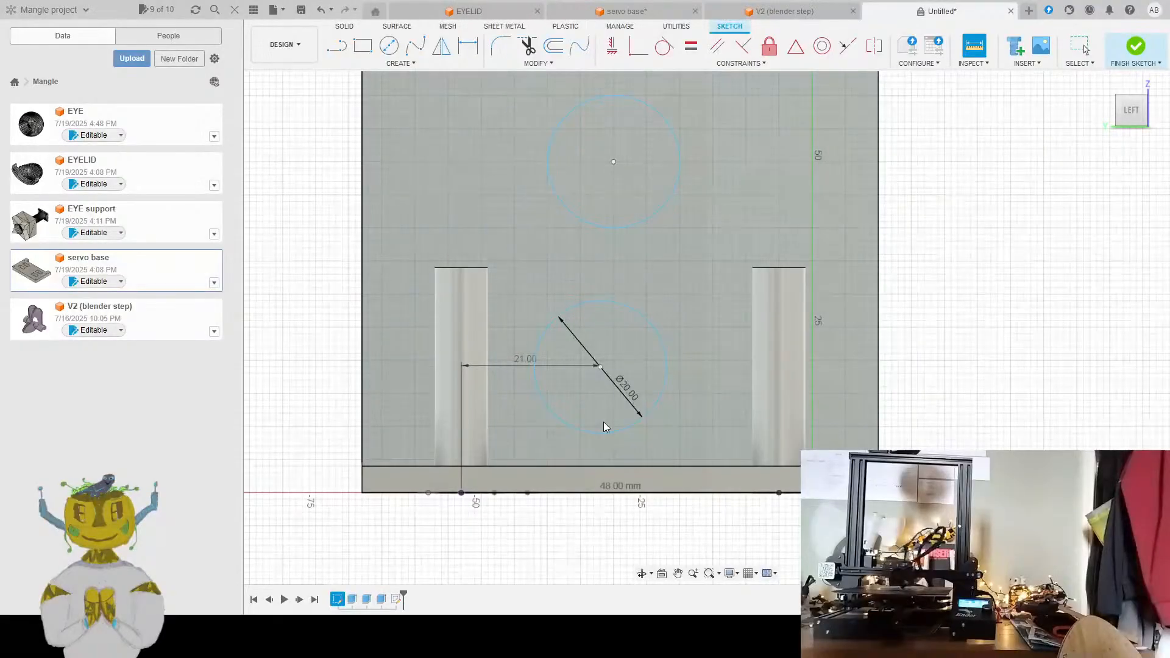
double_click(529, 358)
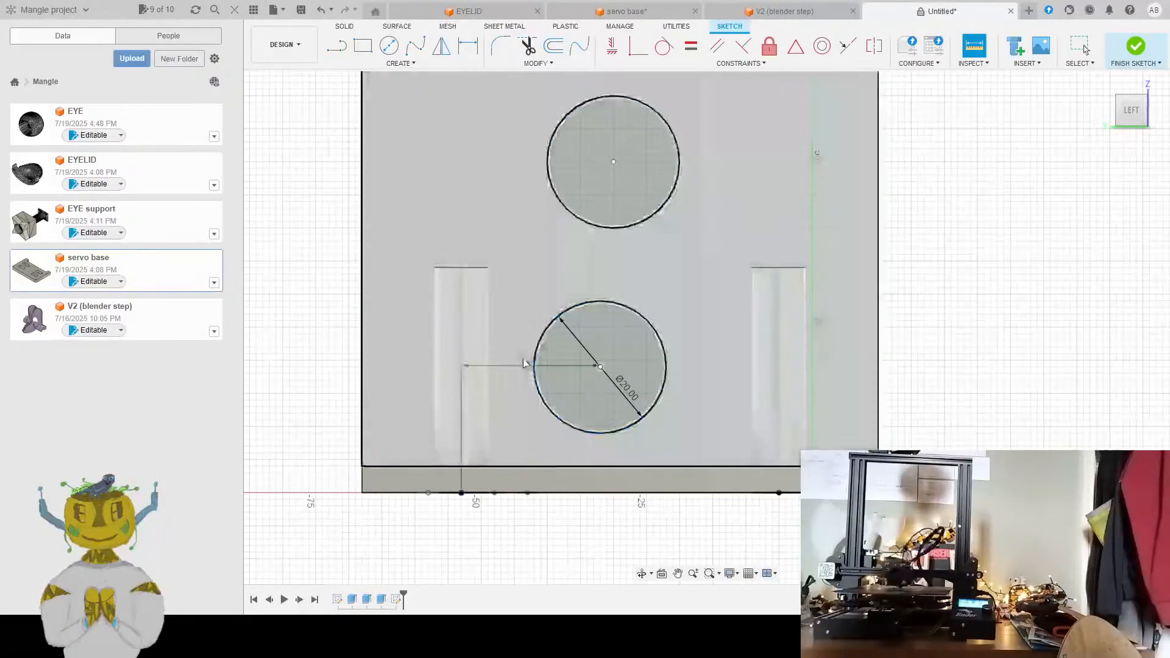
click(525, 362)
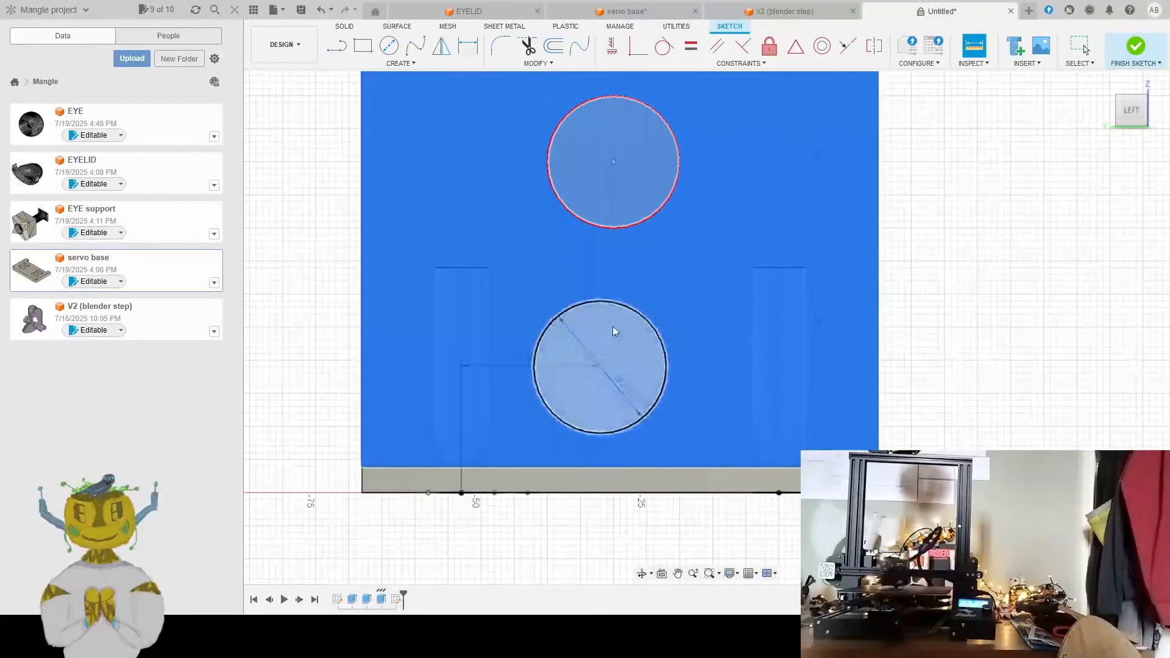
click(985, 124)
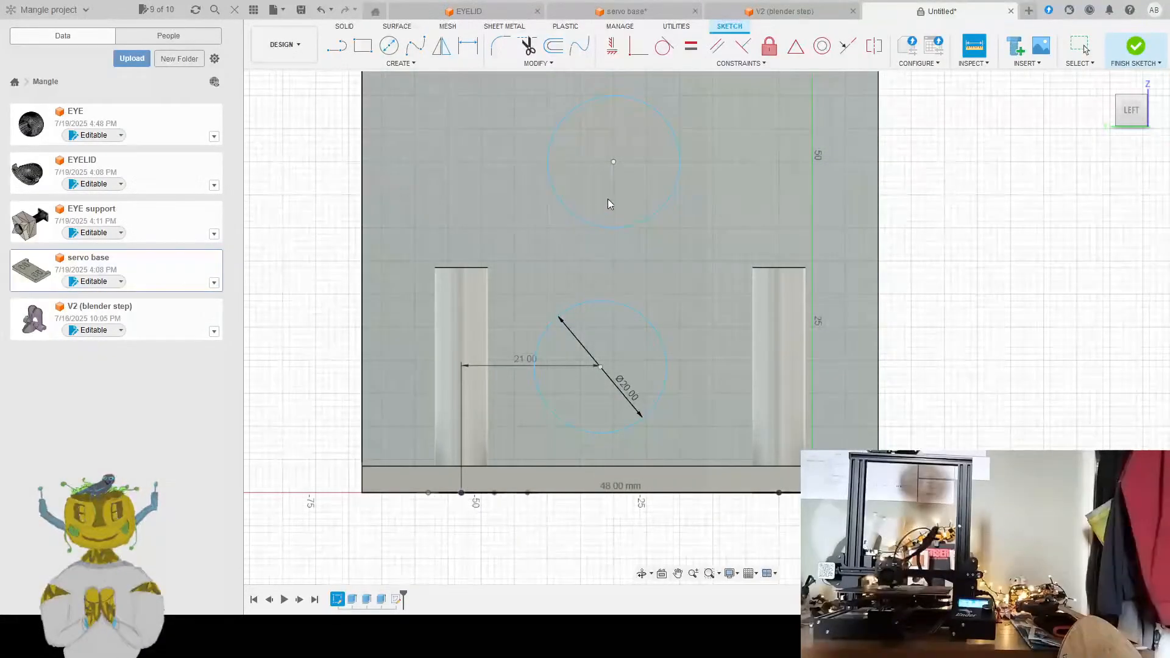
scroll(657, 246, down, 2)
scroll(648, 250, up, 3)
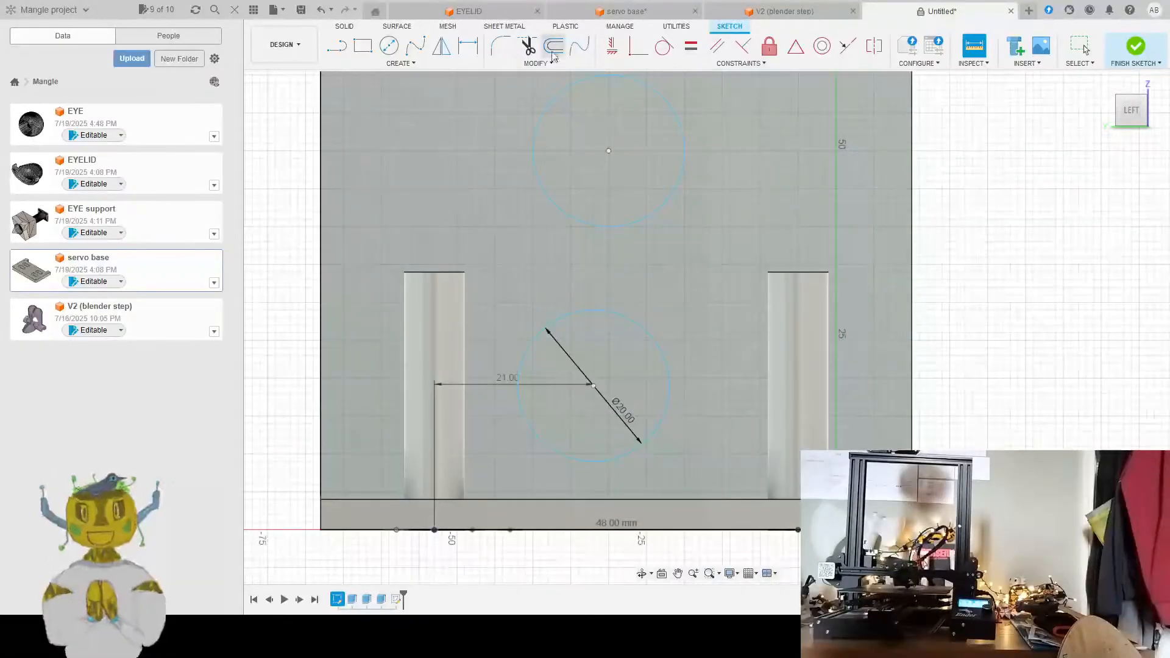
Set the lower large circle's horizontal distance from the left standoff's center to 24 mm
click(466, 54)
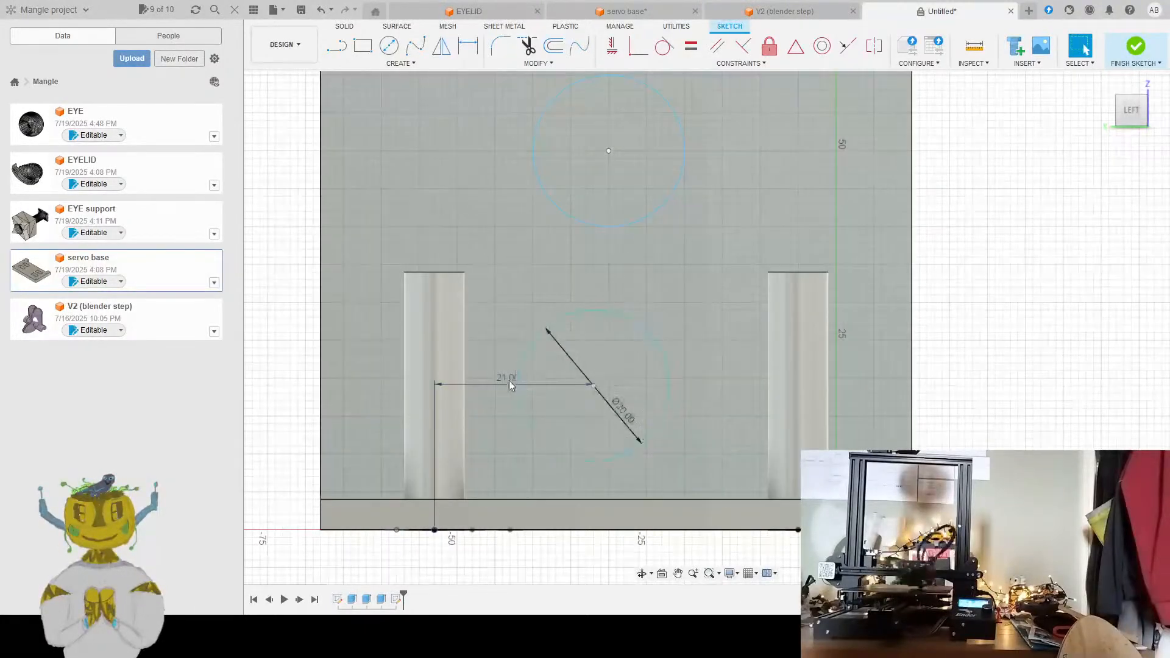
text(24)
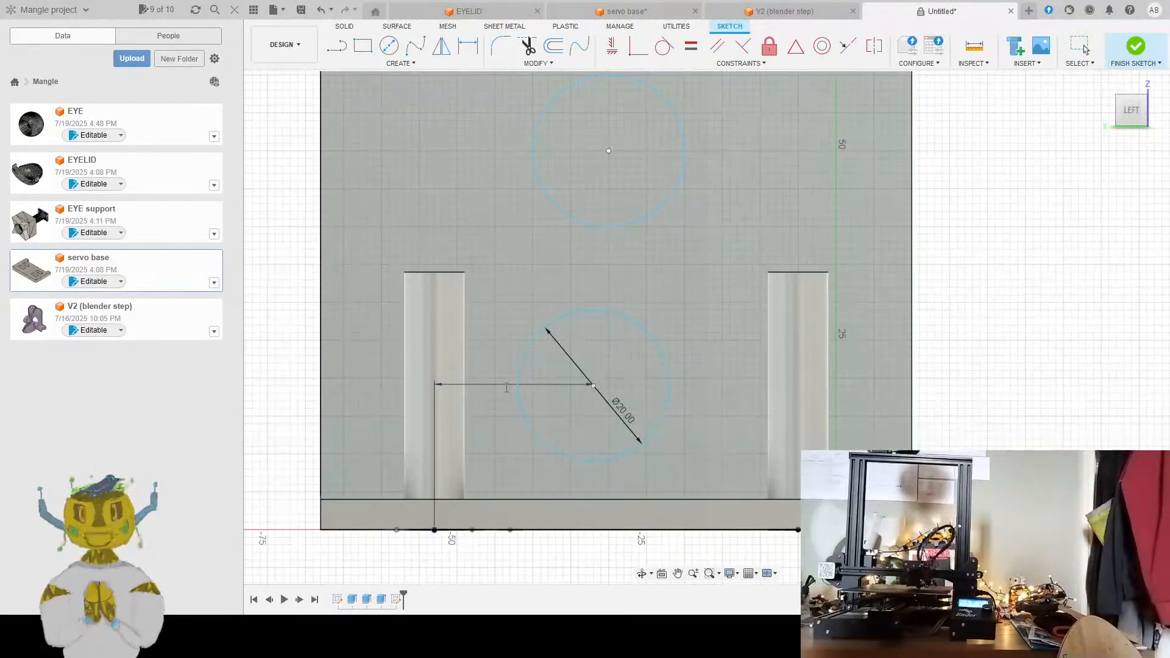
key(Return)
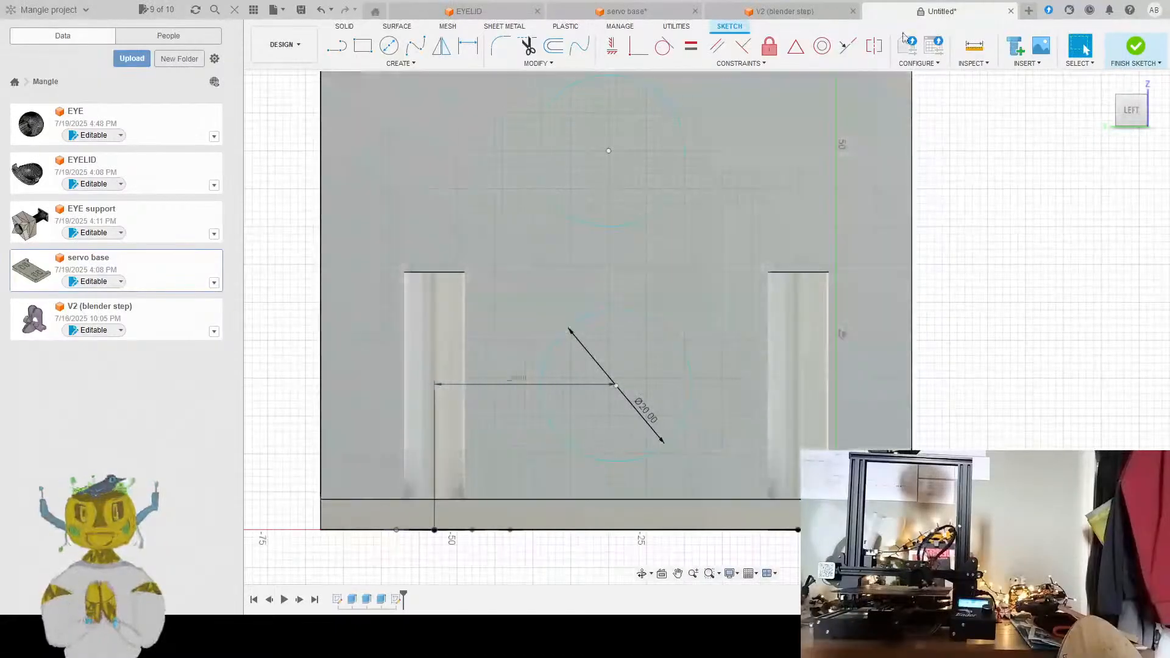
Measure from the lower large circle's center to the right standoff's center point
key(i)
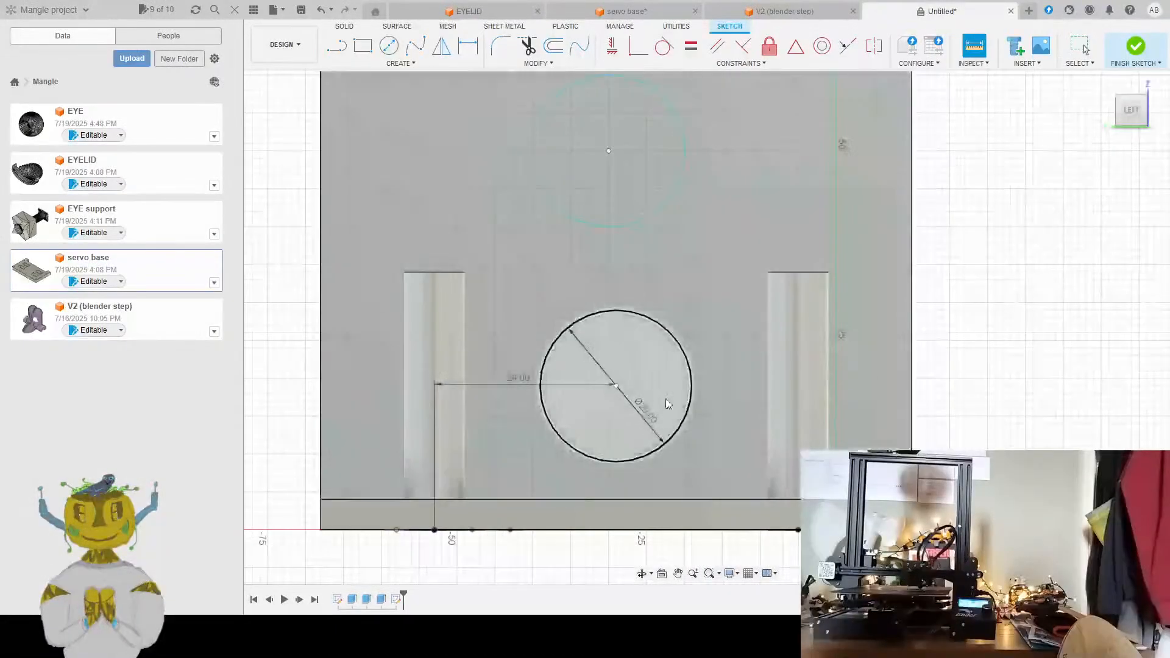
click(616, 386)
click(799, 529)
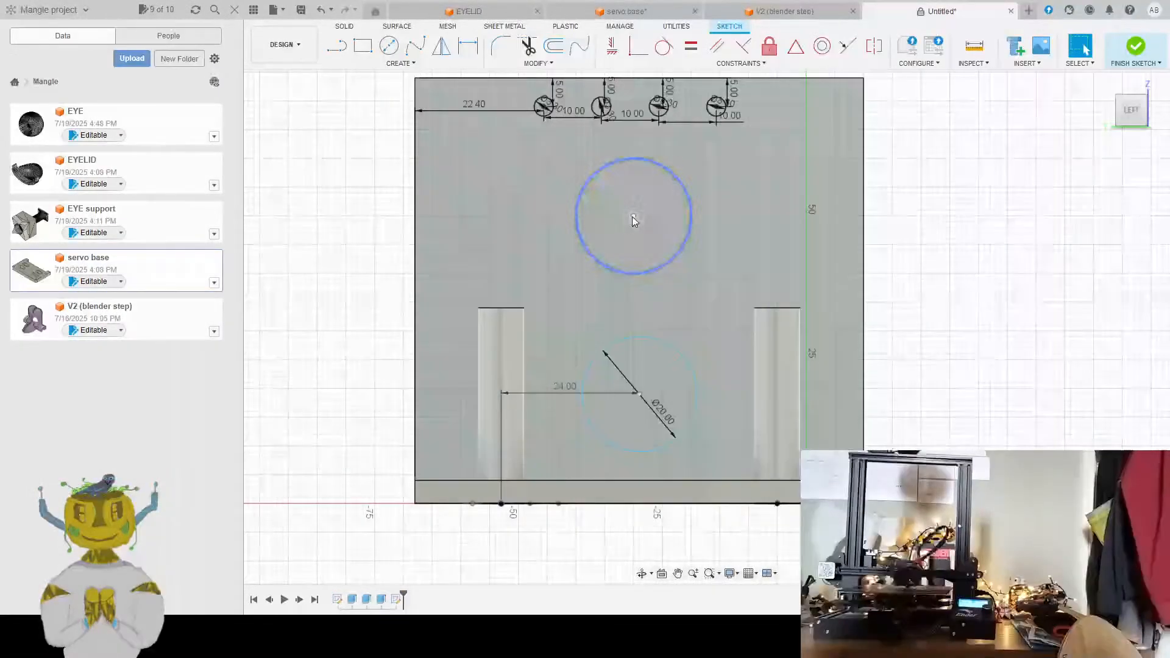
Dimension the upper large circle's center 24 mm horizontally from the left standoff's center point
click(500, 505)
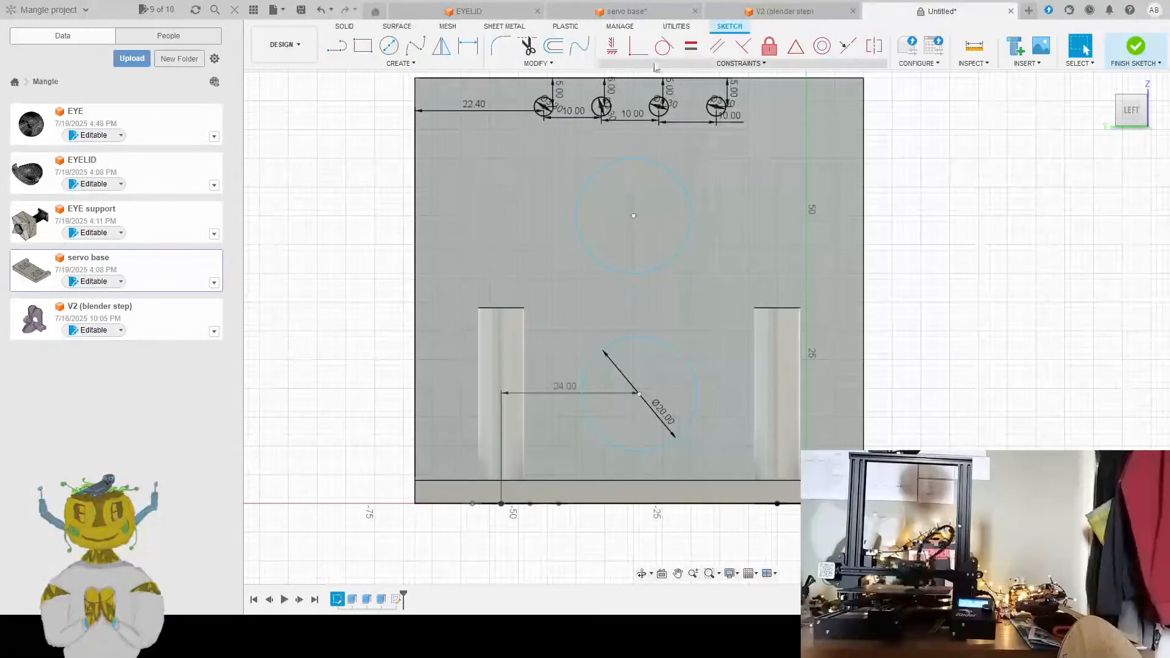
click(469, 46)
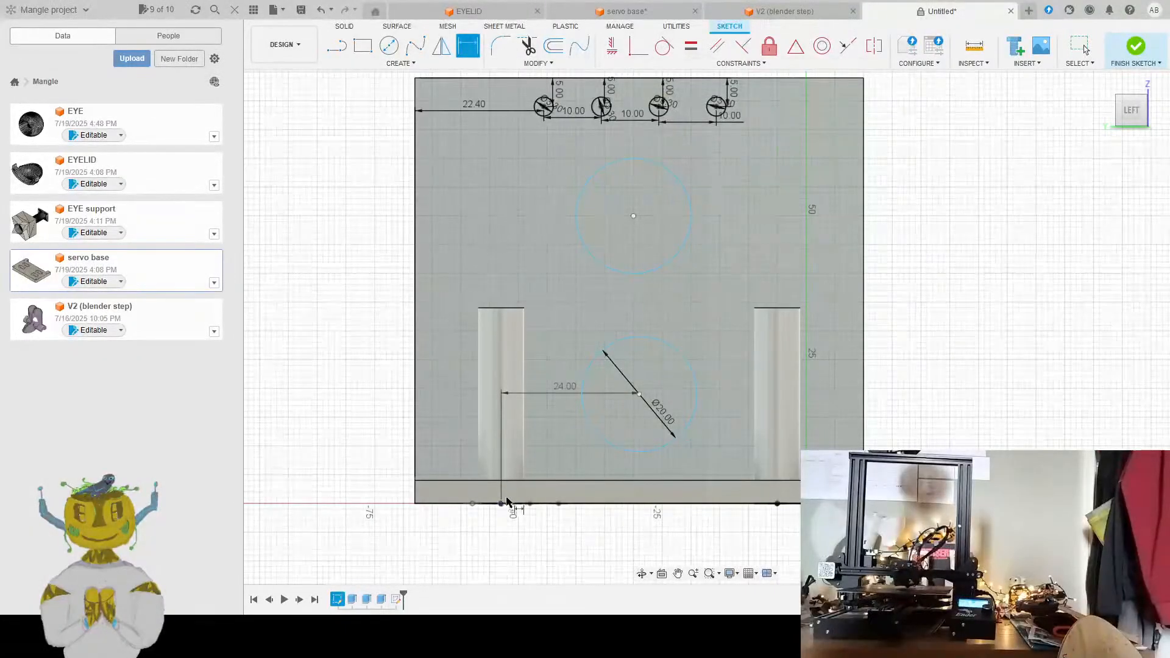
click(632, 216)
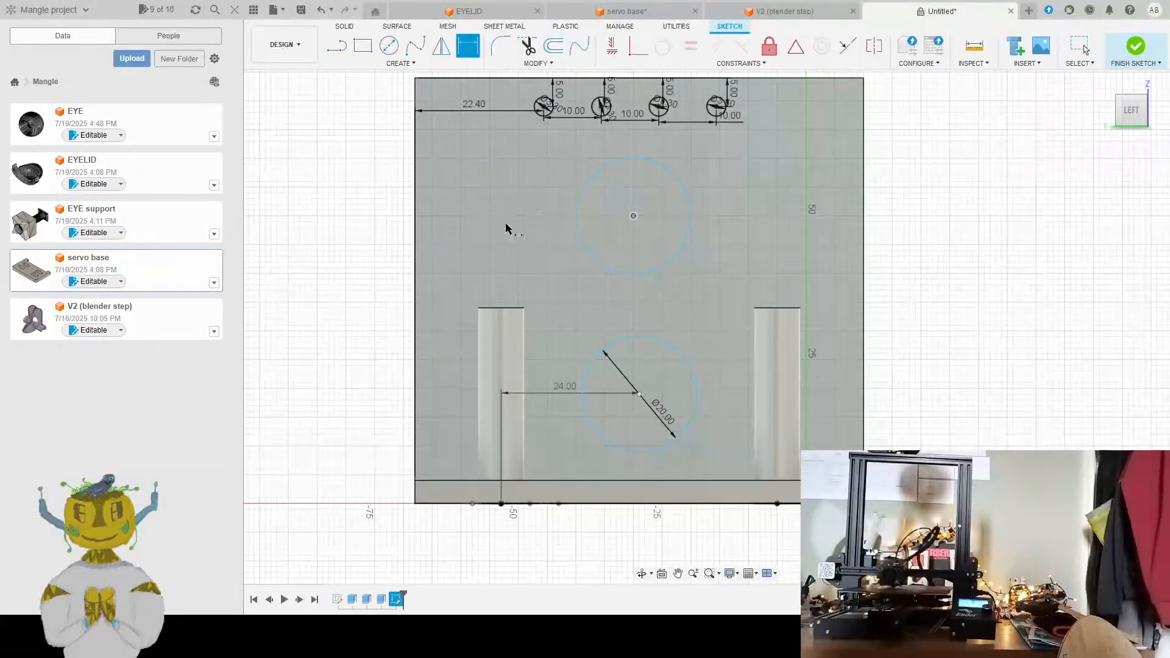
click(501, 503)
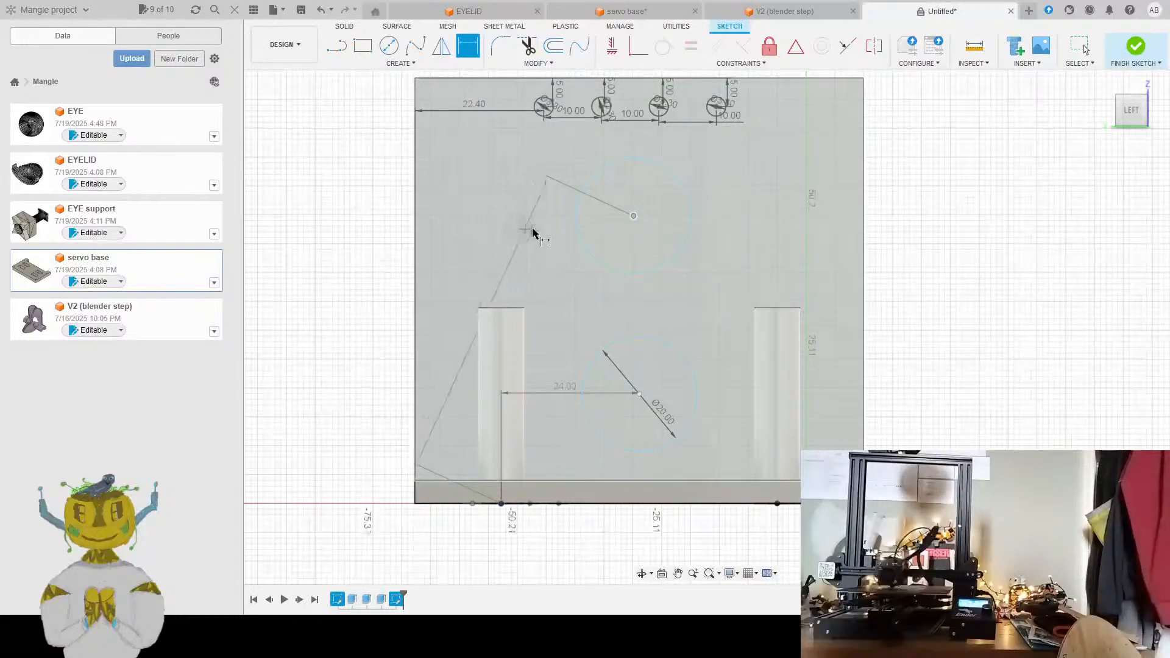
click(571, 208)
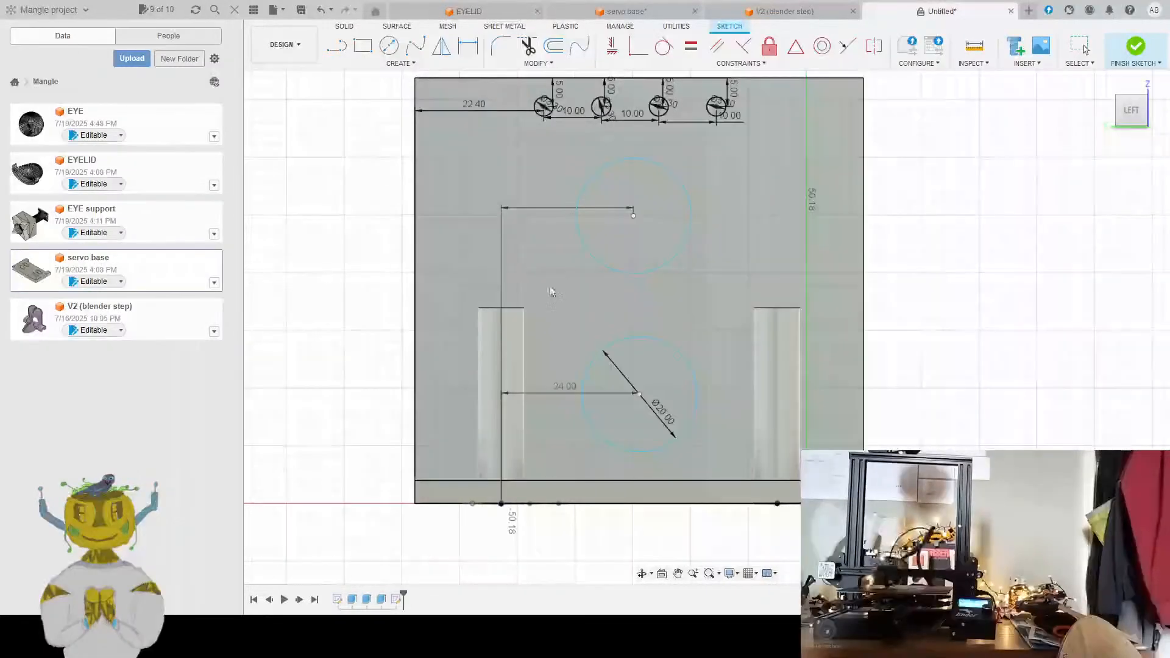
text(24)
key(Return)
key(d)
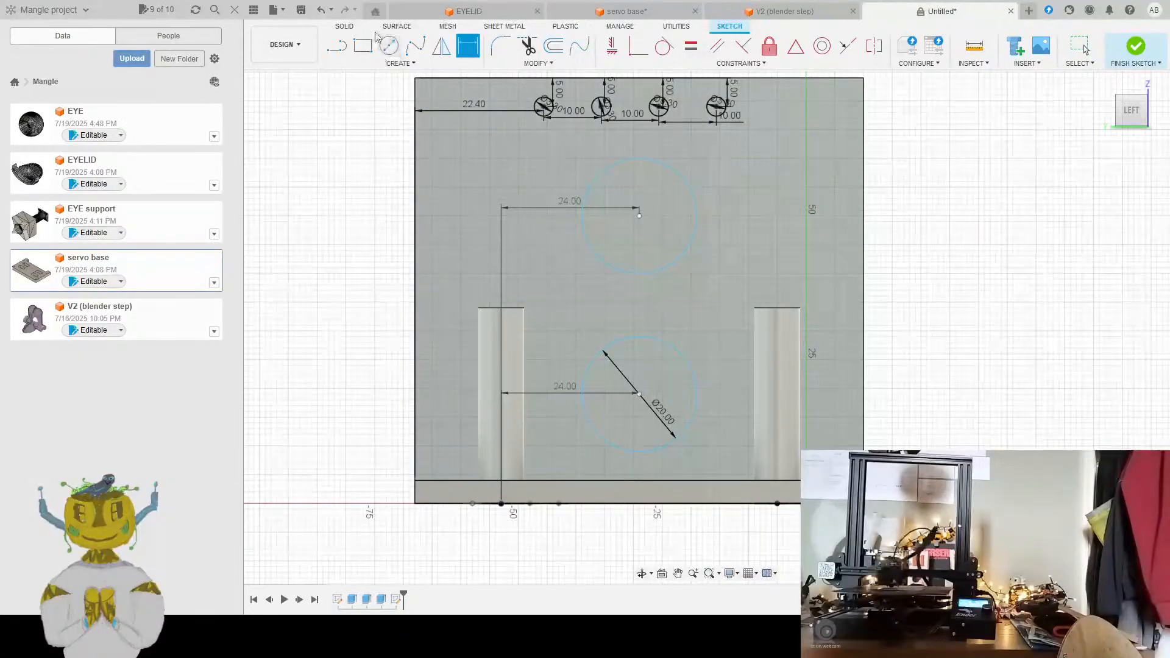
Try to cut the four small circles and both large circles 4 mm into the middle wall with Extrude
click(345, 26)
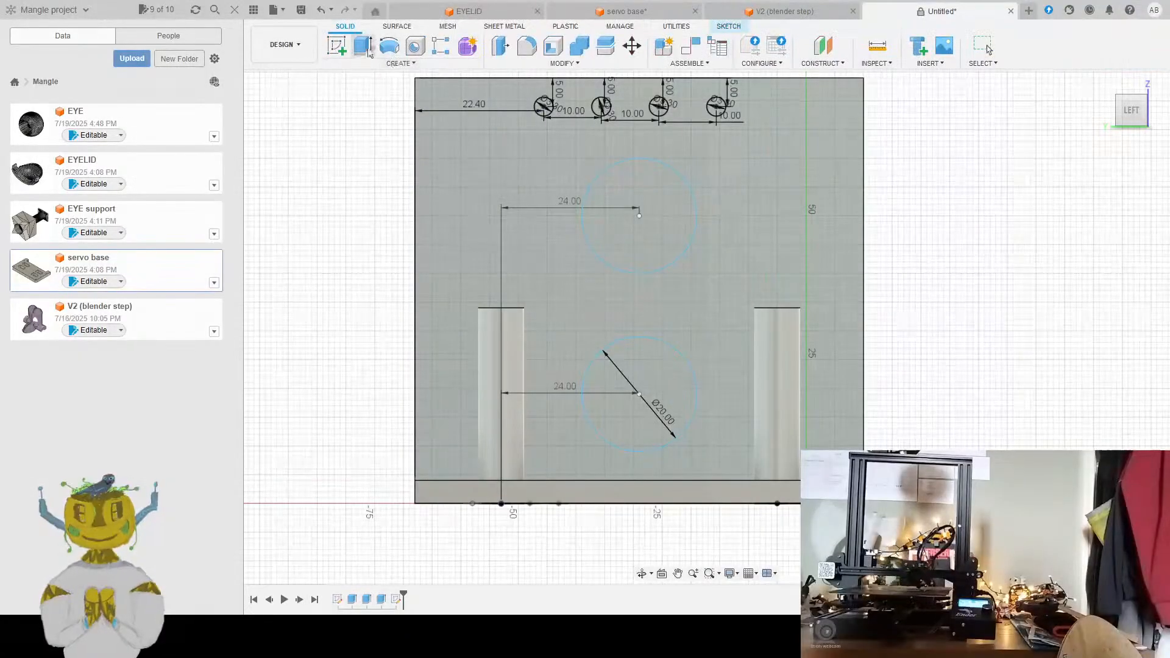
click(364, 46)
click(544, 107)
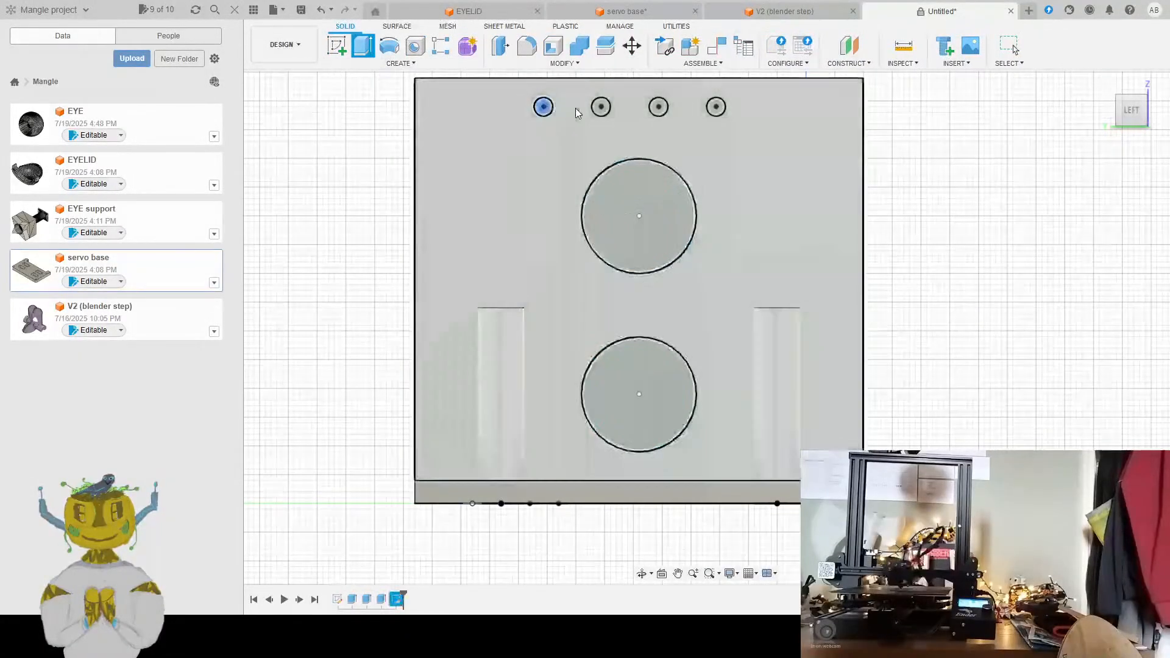
click(600, 107)
click(658, 106)
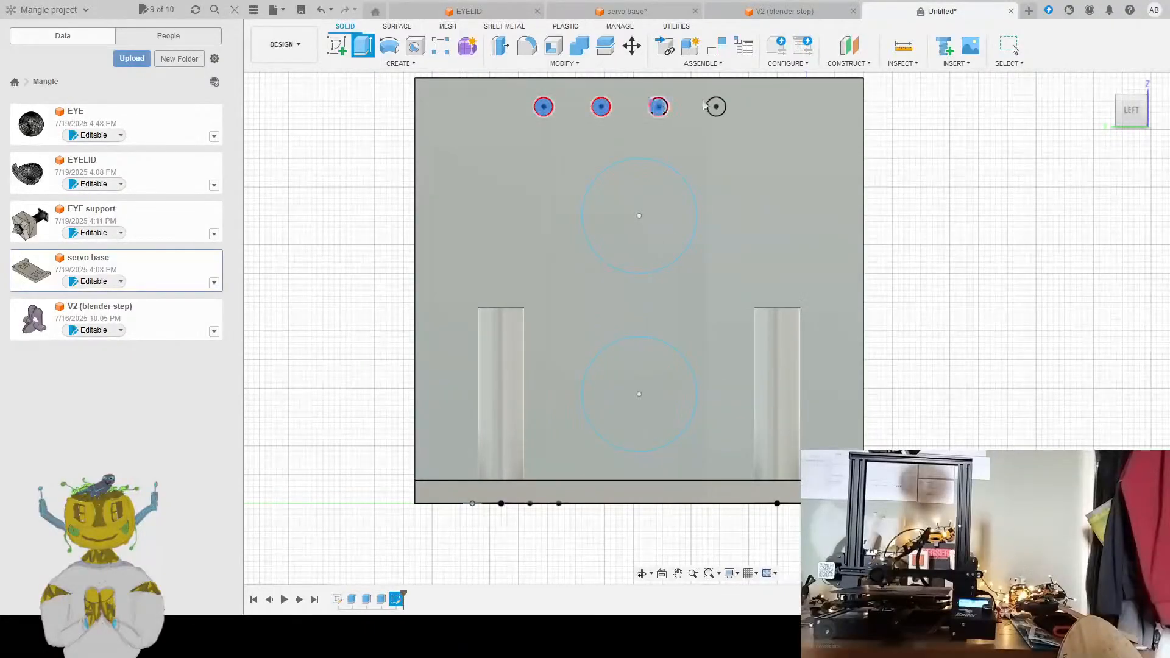
click(671, 225)
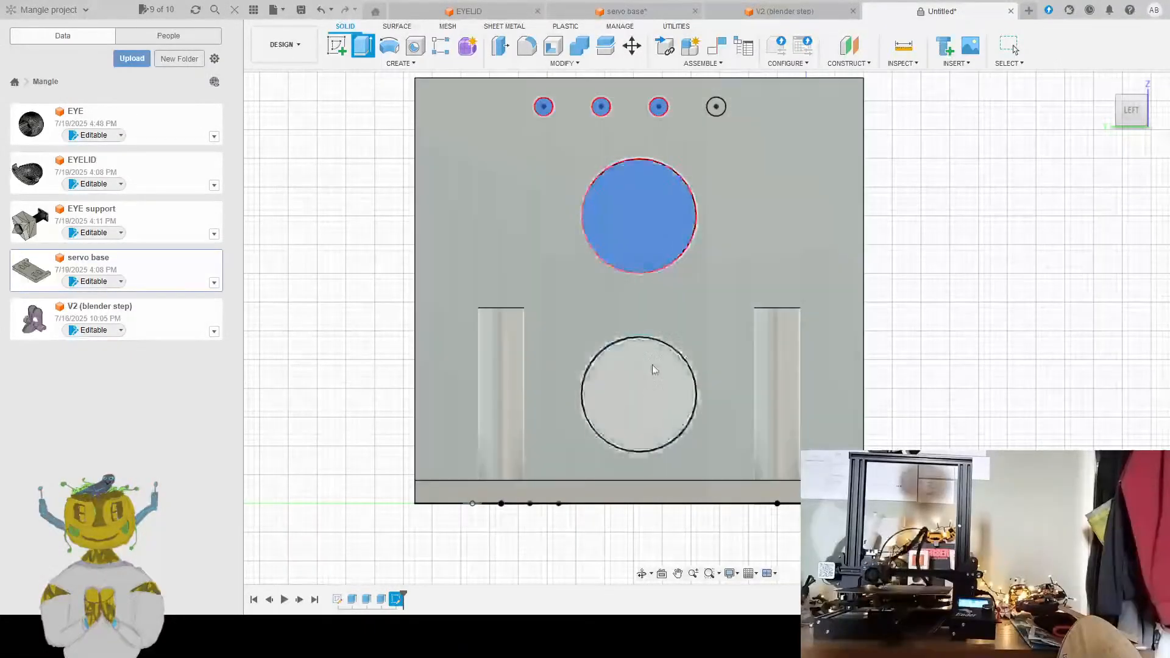
click(653, 365)
click(716, 107)
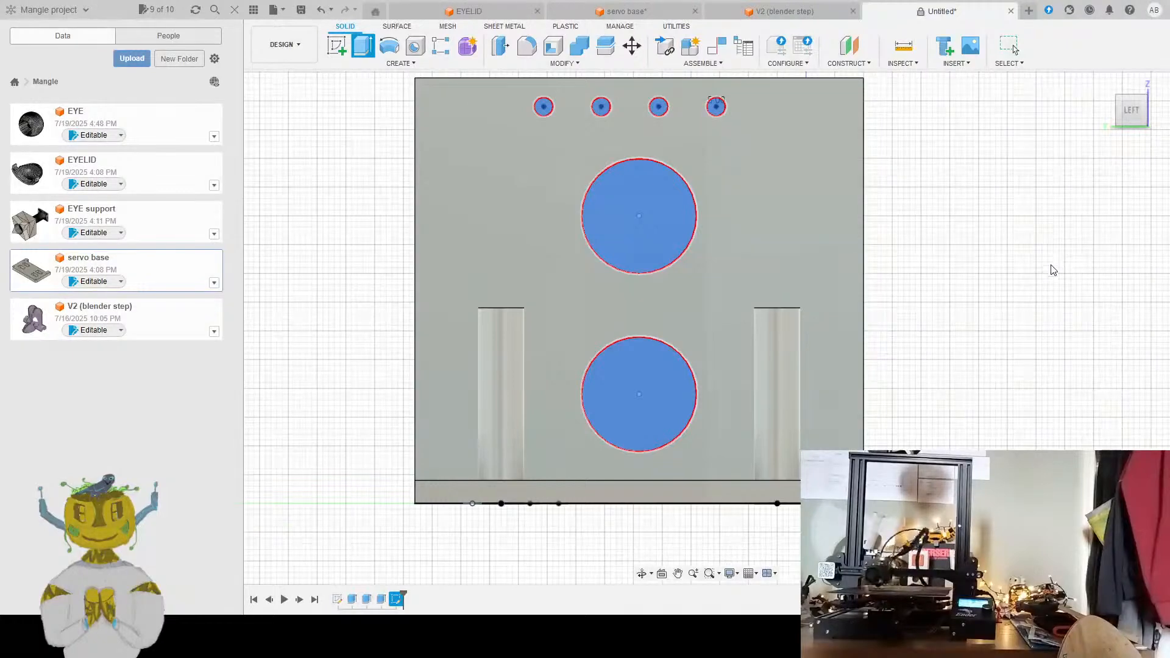
text(-4)
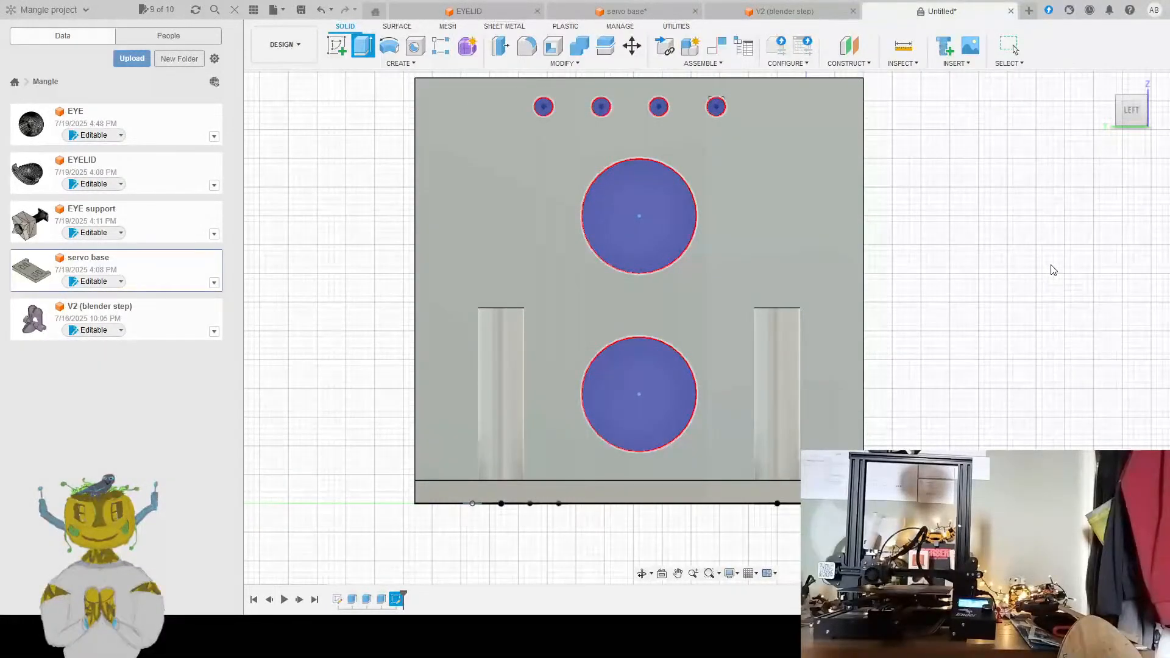
key(Return)
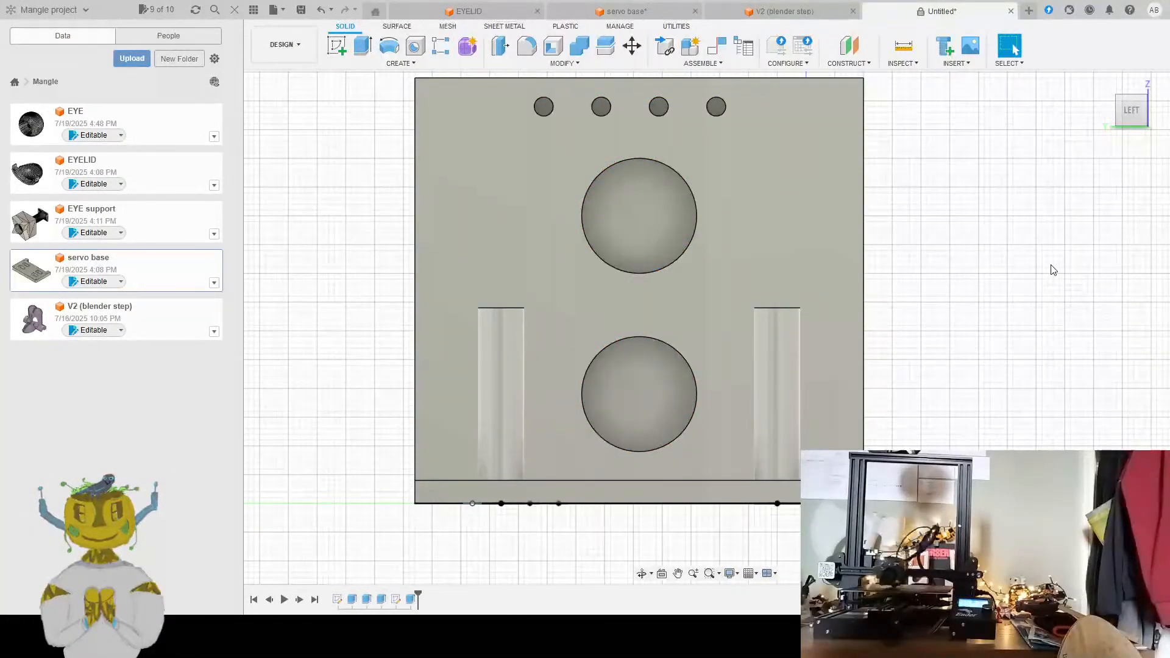
key(ctrl+z)
key(ctrl+z)
Extrude-cut the four small circles and both large circles 20 mm, right through the middle wall
middle_drag(846, 152, 914, 321)
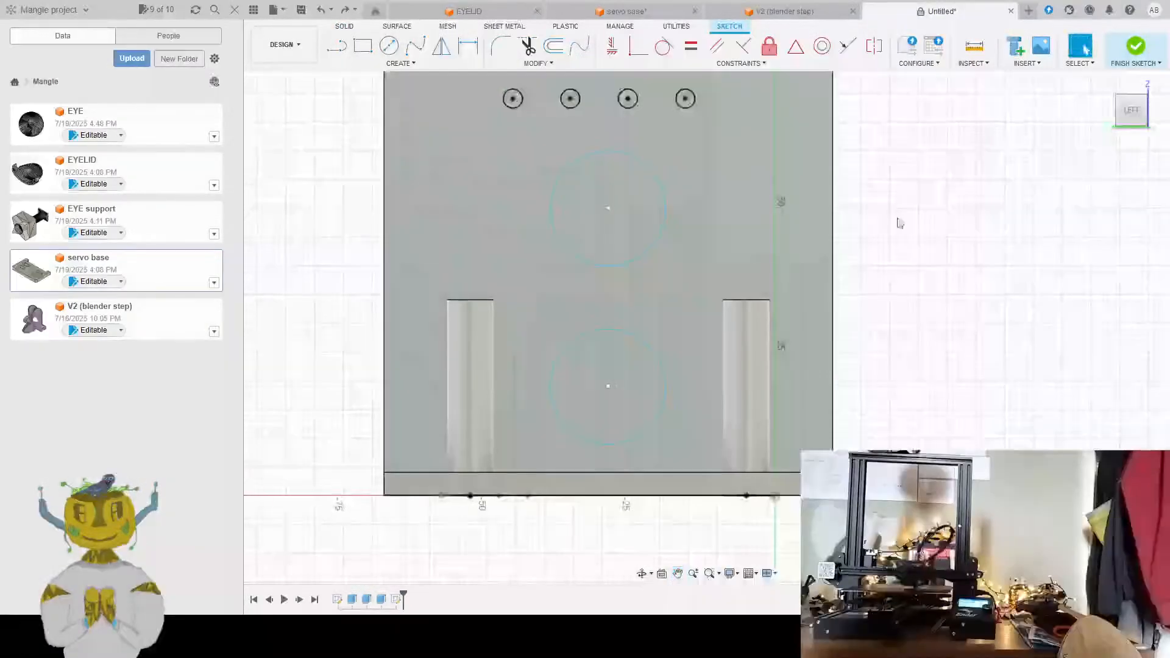
middle_drag(900, 223, 899, 279)
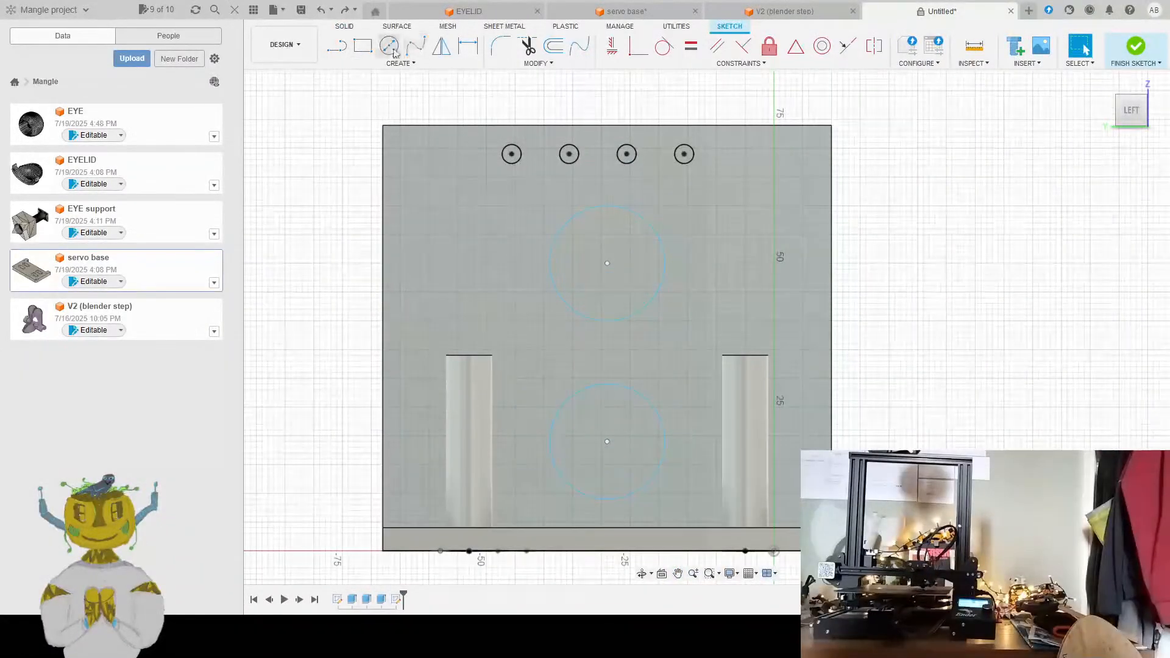
click(346, 26)
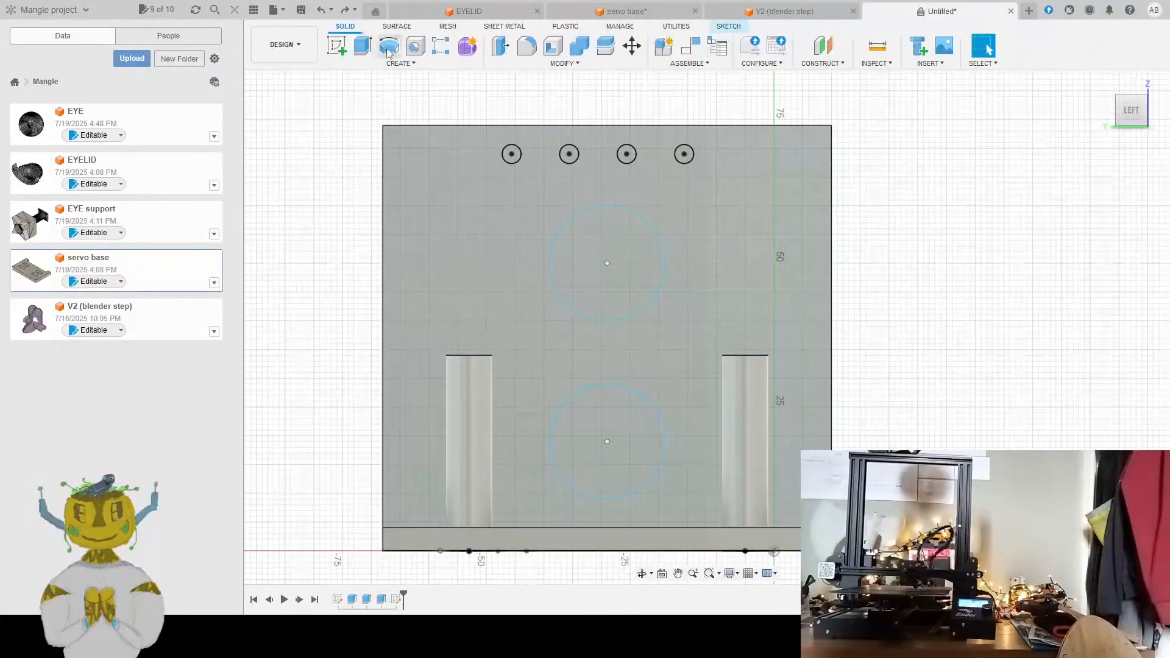
middle_drag(455, 196, 487, 148)
click(544, 109)
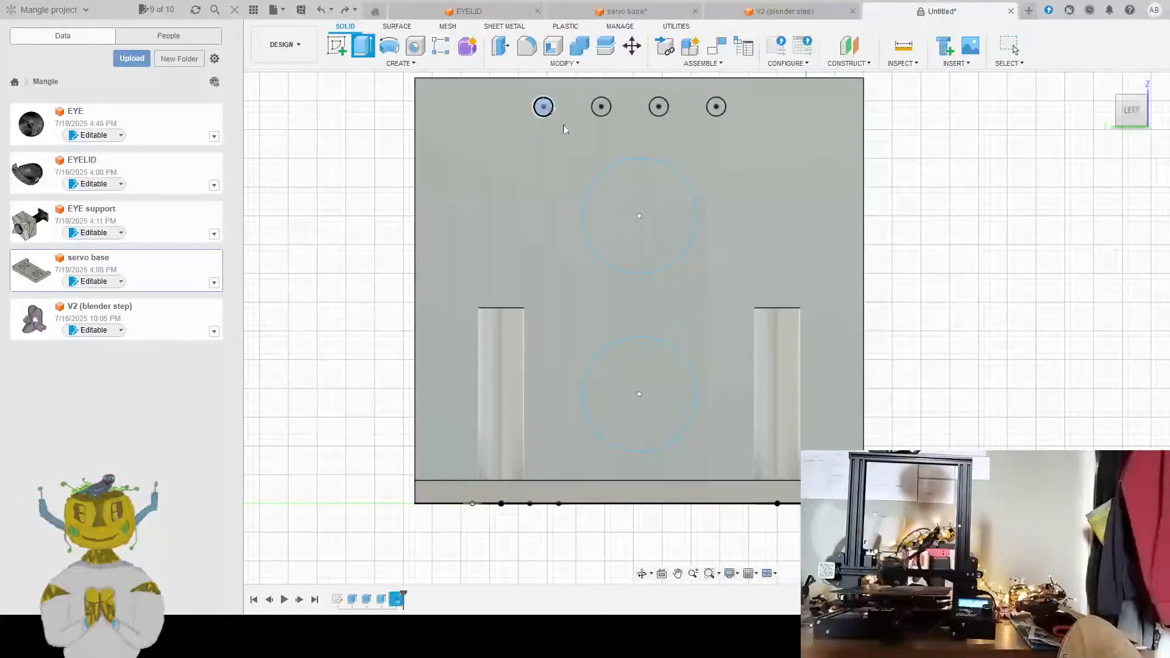
click(631, 205)
click(601, 107)
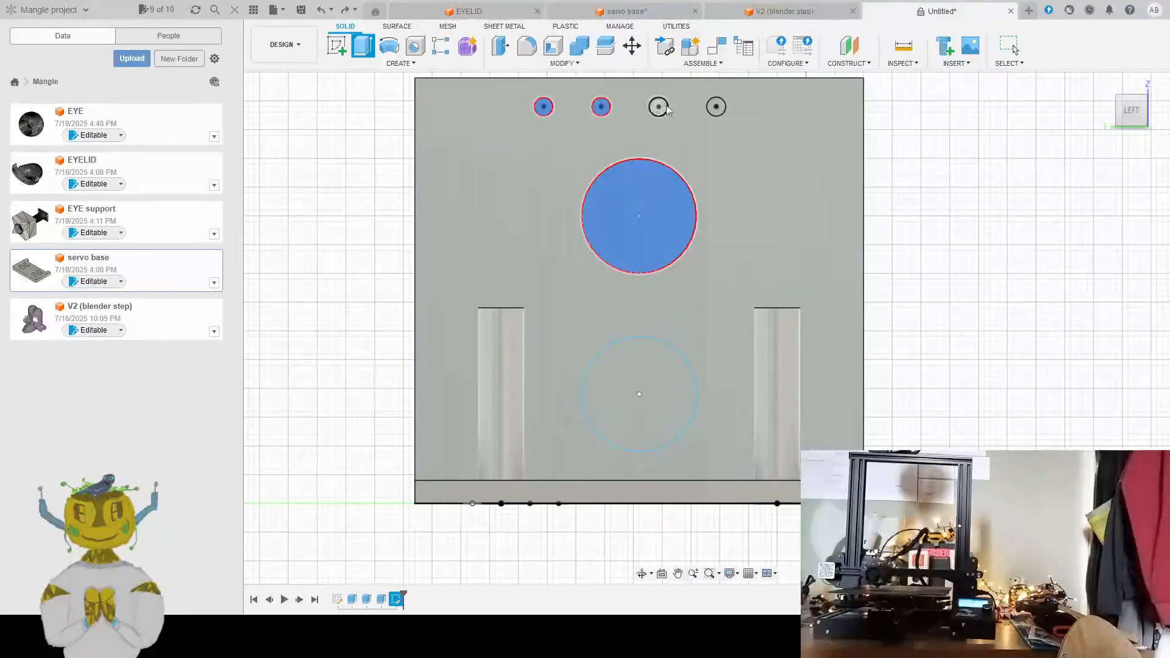
click(658, 108)
click(716, 107)
click(663, 379)
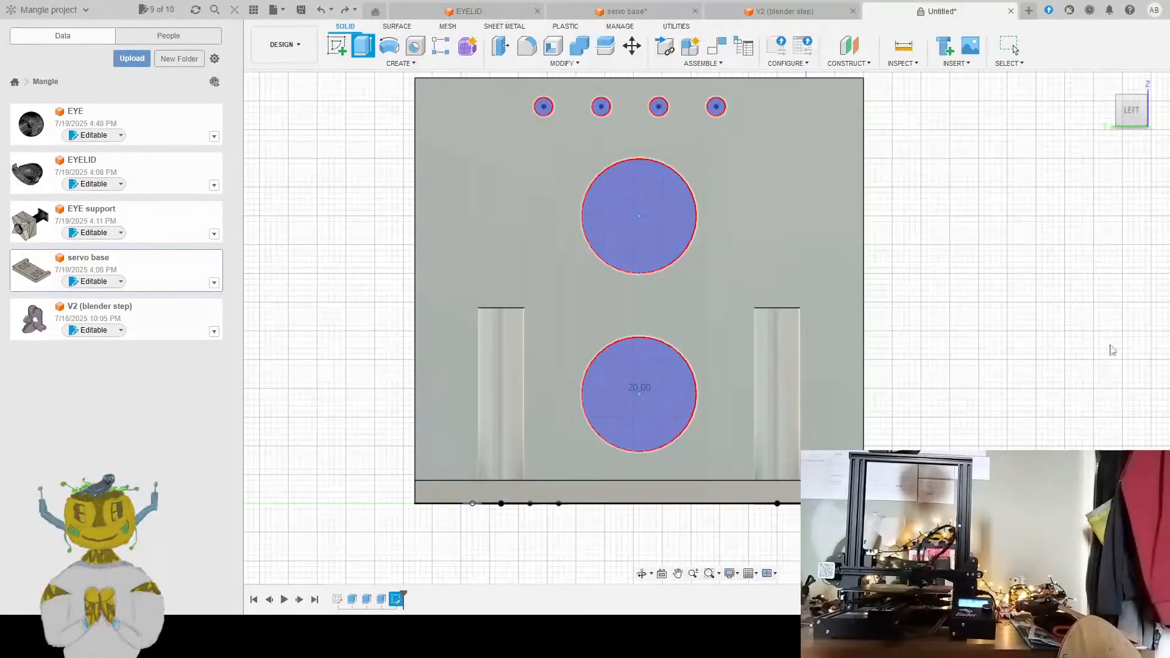
key(Return)
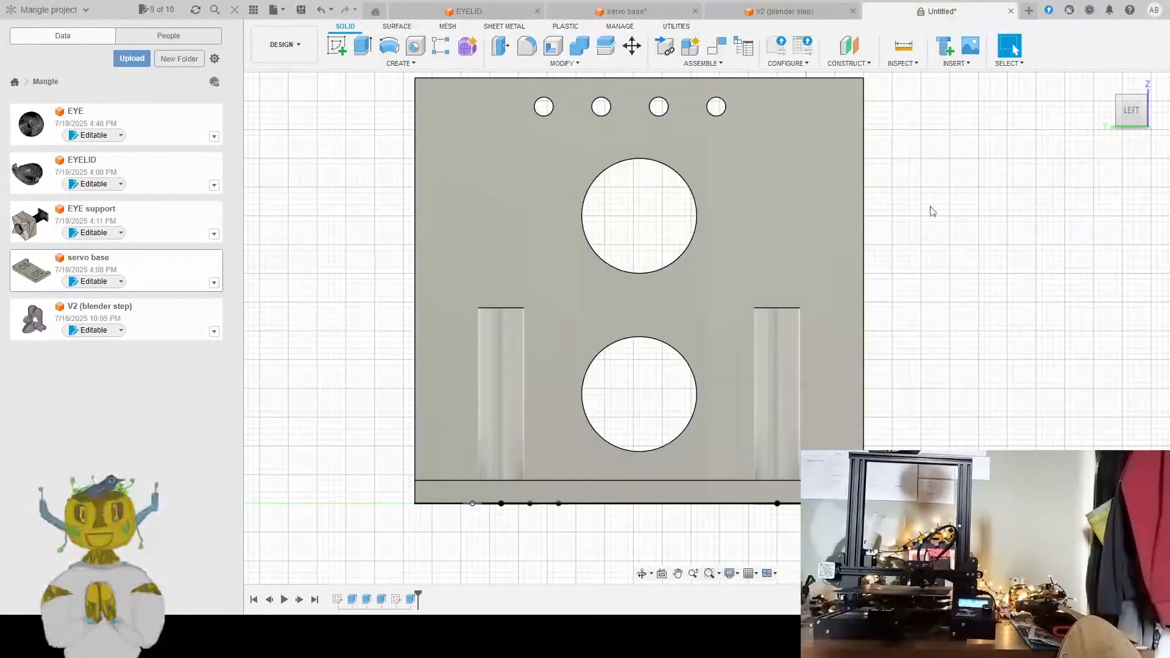
Examine the middle wall's openings, the standoffs and the base plate's holes from several angles
shift+middle_drag(908, 163, 948, 242)
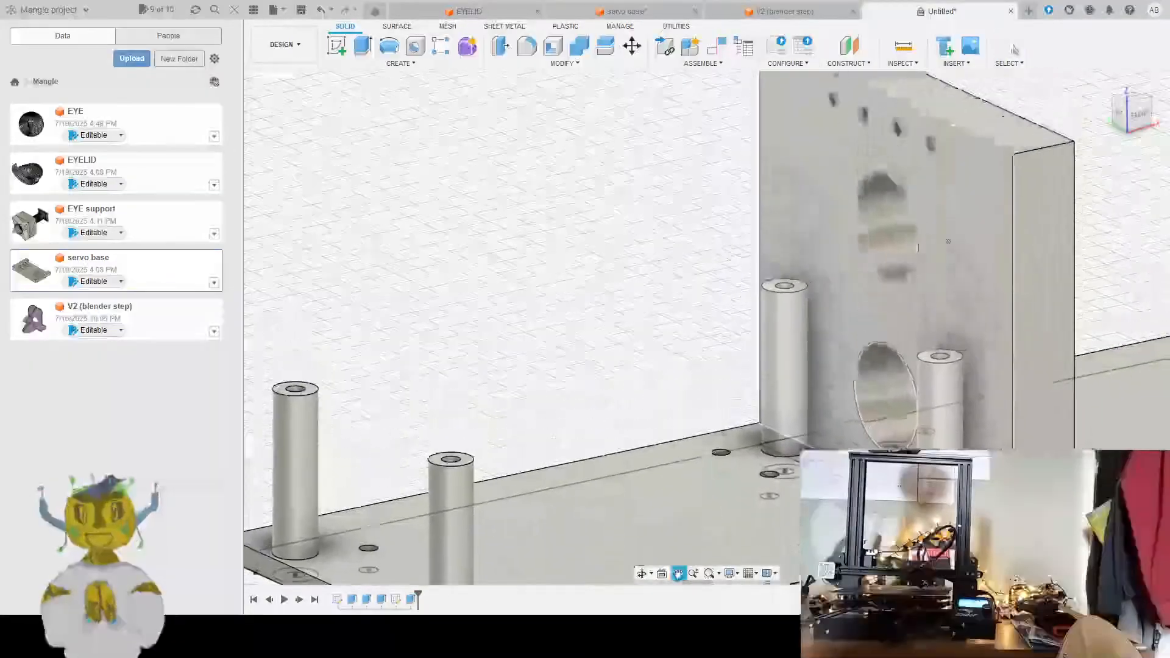
scroll(868, 407, down, 5)
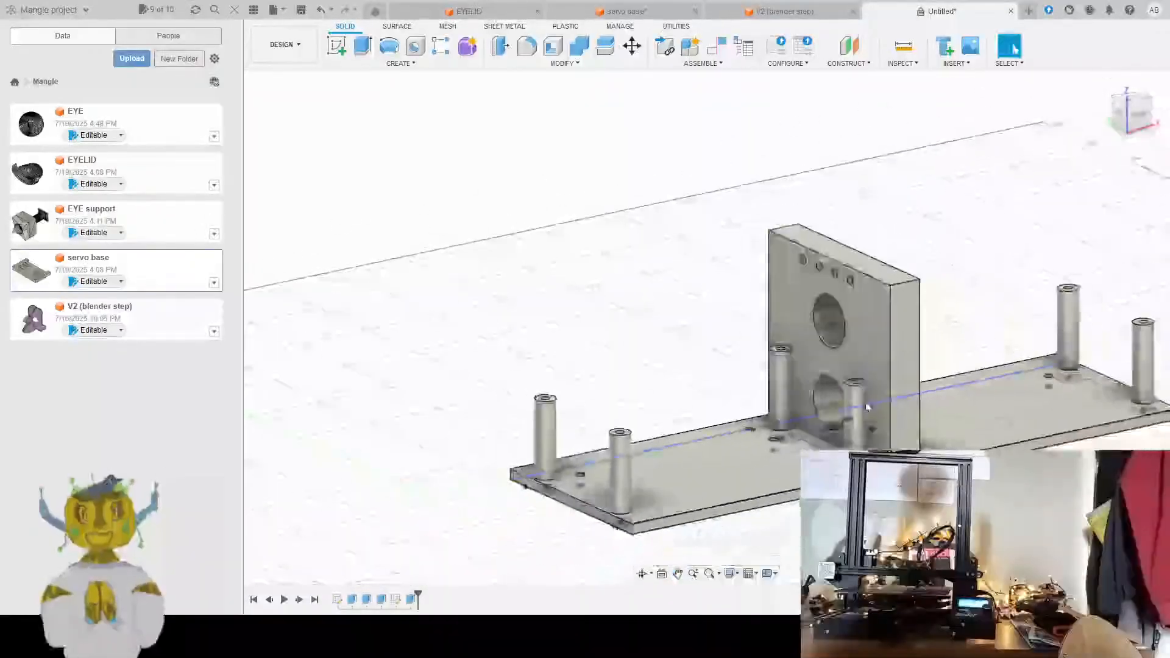
shift+middle_drag(868, 407, 885, 359)
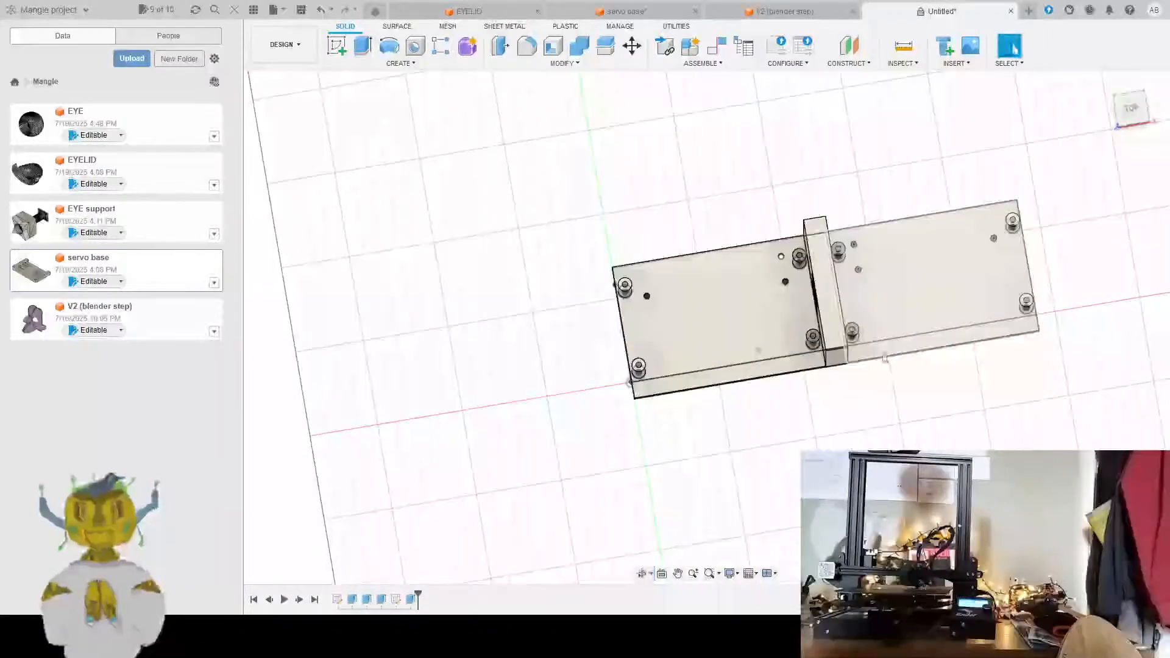
scroll(883, 310, up, 8)
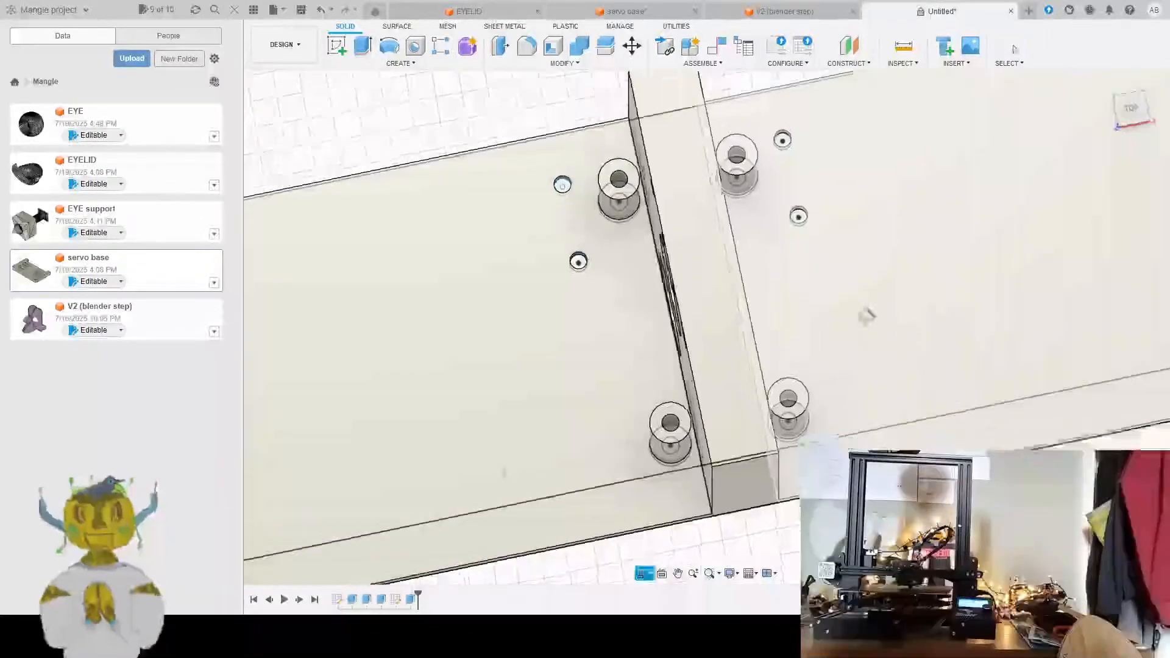
shift+middle_drag(868, 316, 851, 278)
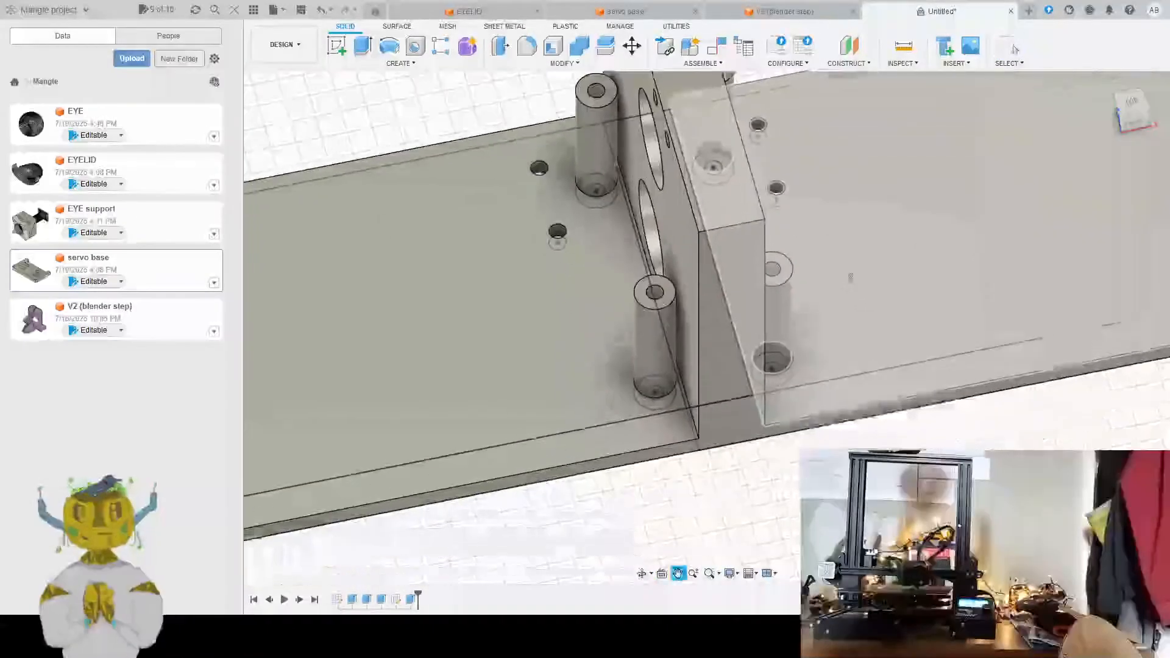
scroll(851, 279, down, 1)
middle_drag(835, 392, 821, 322)
scroll(800, 325, down, 2)
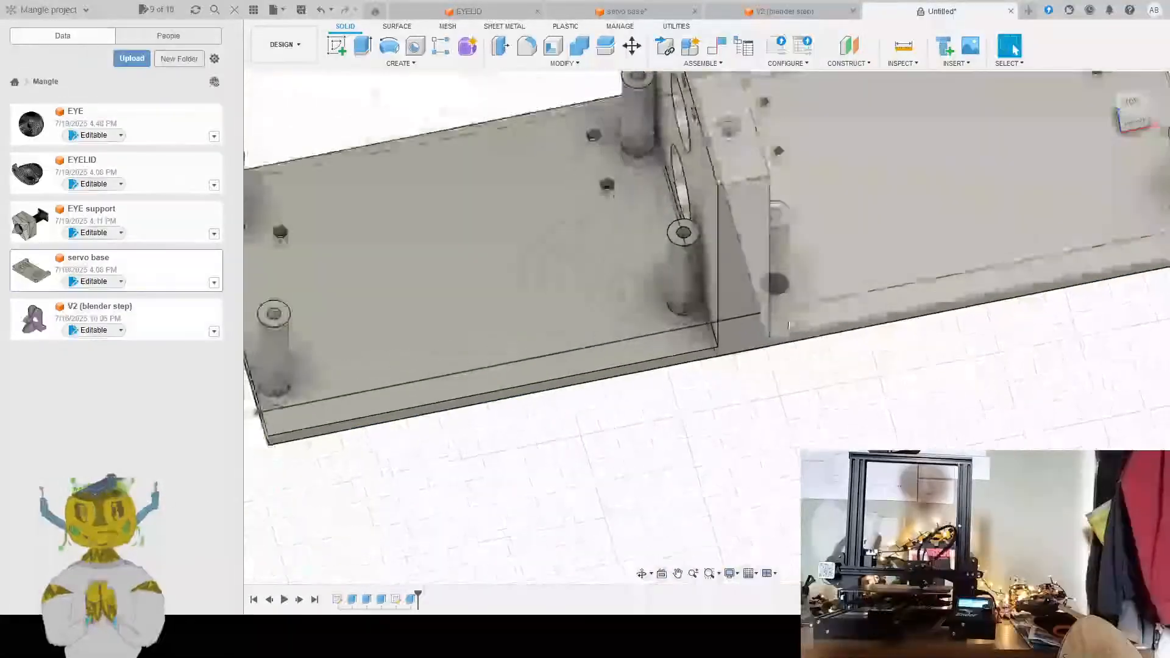
scroll(788, 326, down, 4)
scroll(831, 306, down, 1)
middle_drag(825, 251, 844, 221)
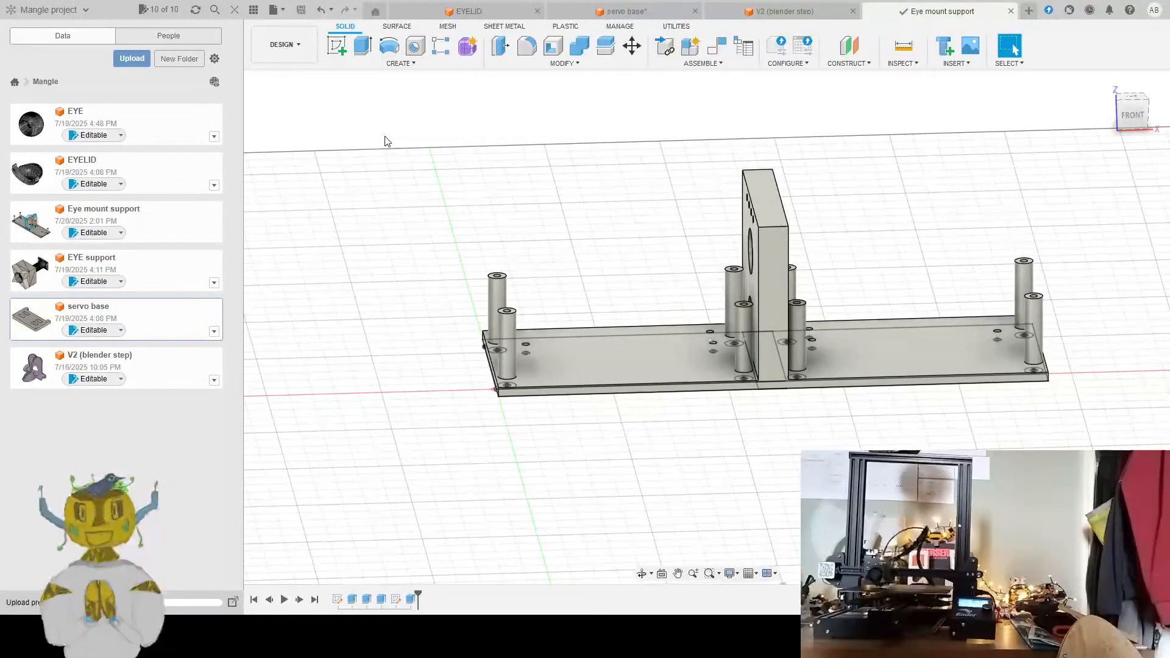
Switch to the open servo base design
click(626, 11)
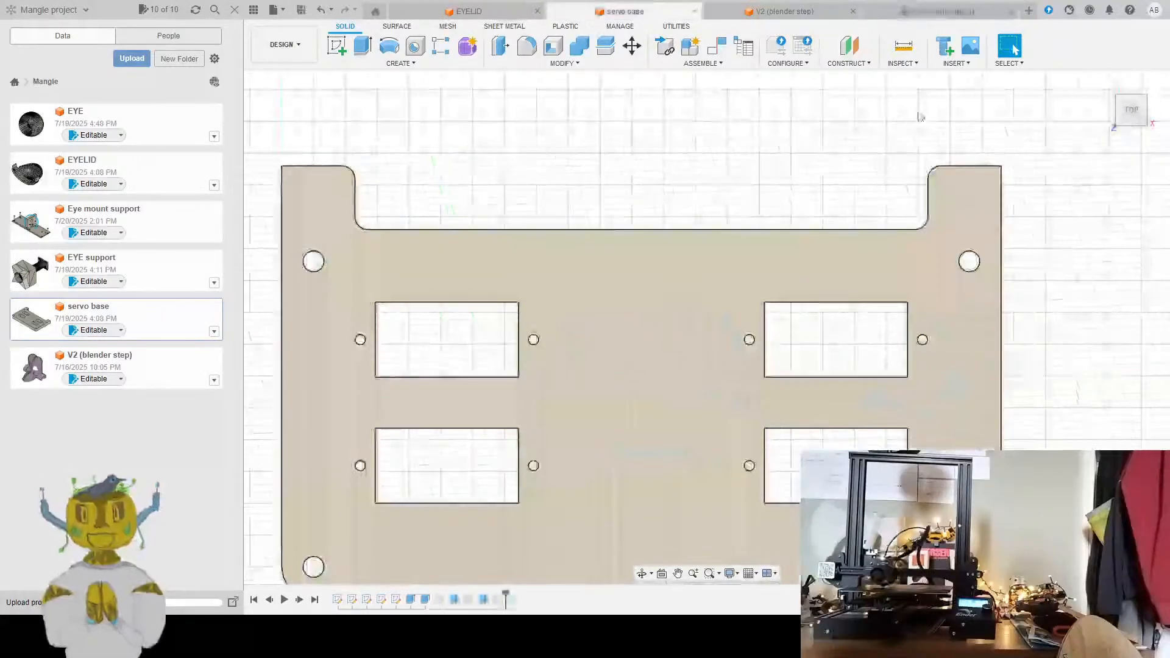